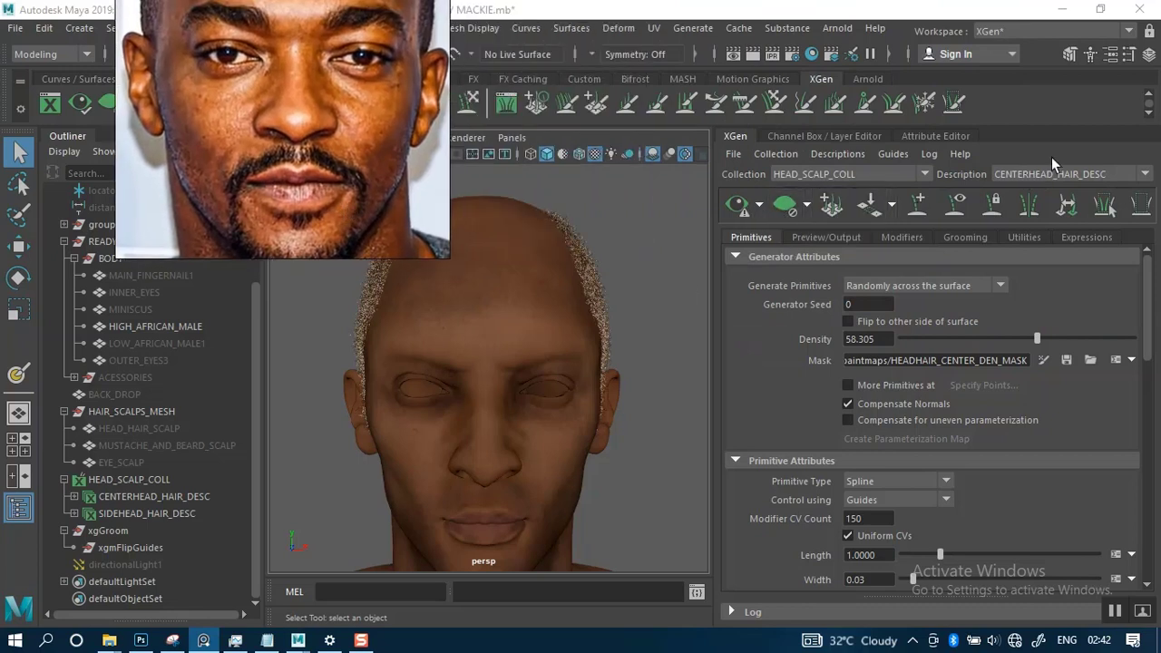
- Switch the active XGen description to SIDEHEAD_HAIR_DESC and hide the HIGH_AFRICAN_MALE mesh
left_click(1077, 176)
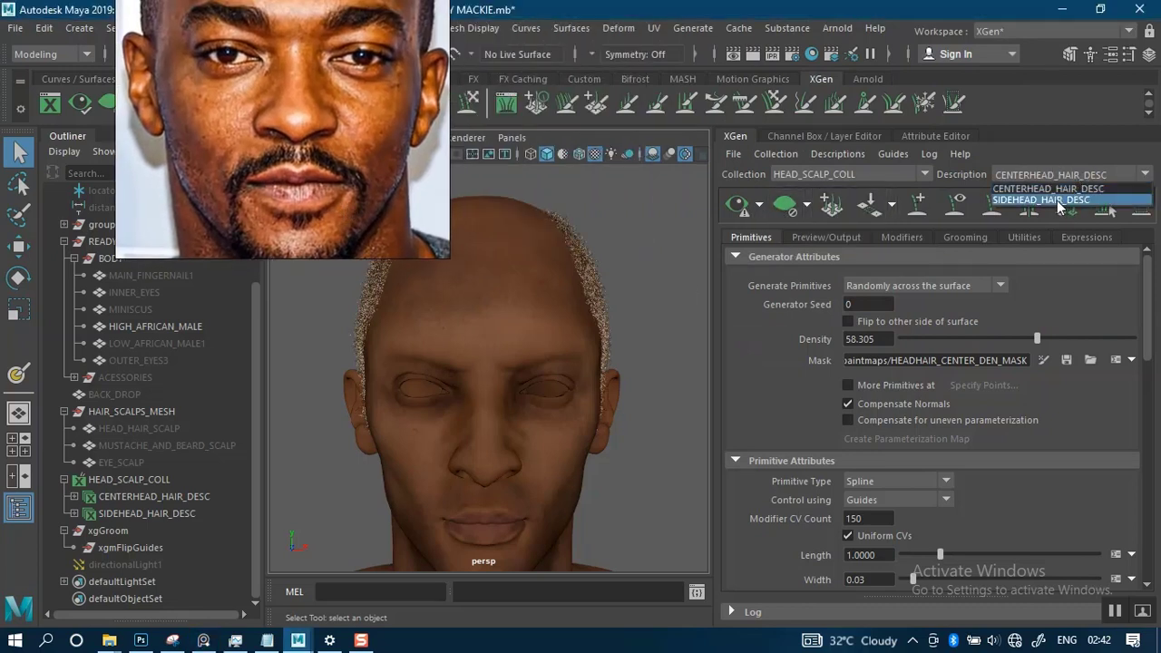
left_click(1049, 200)
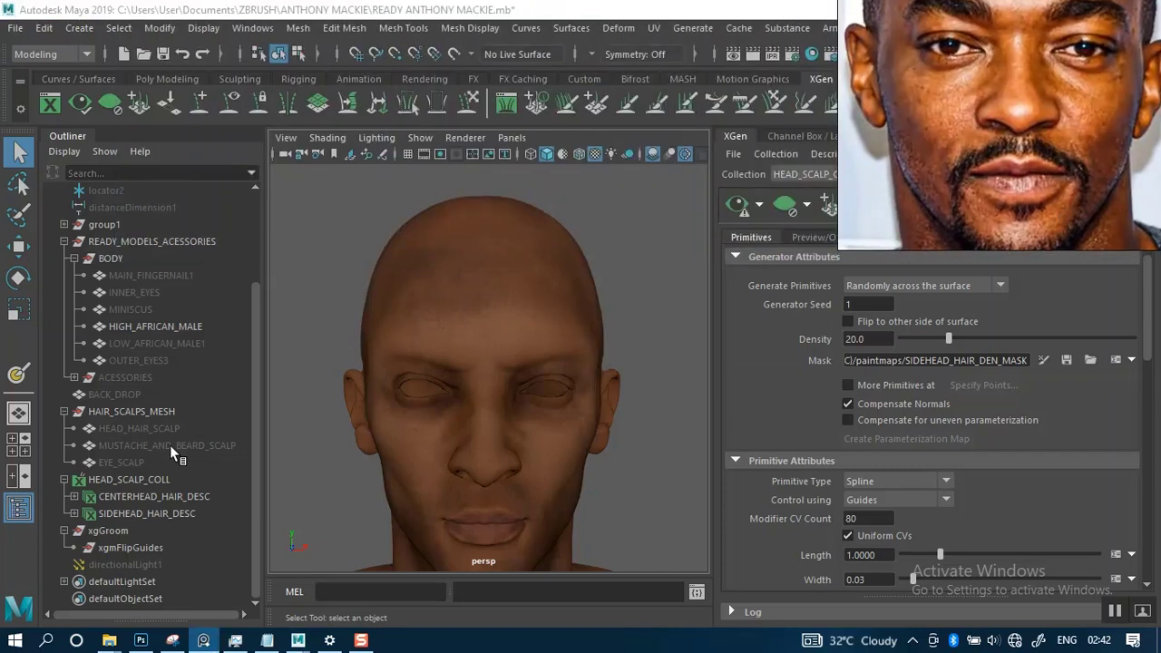
left_click(488, 329)
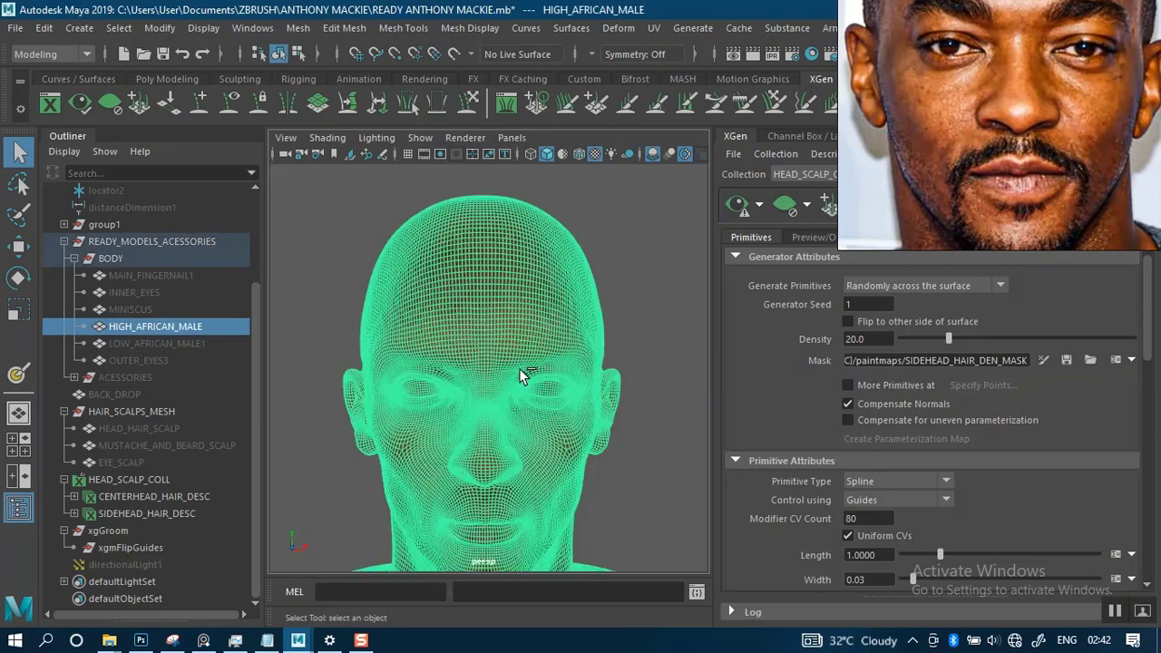
key("ctrl+h")
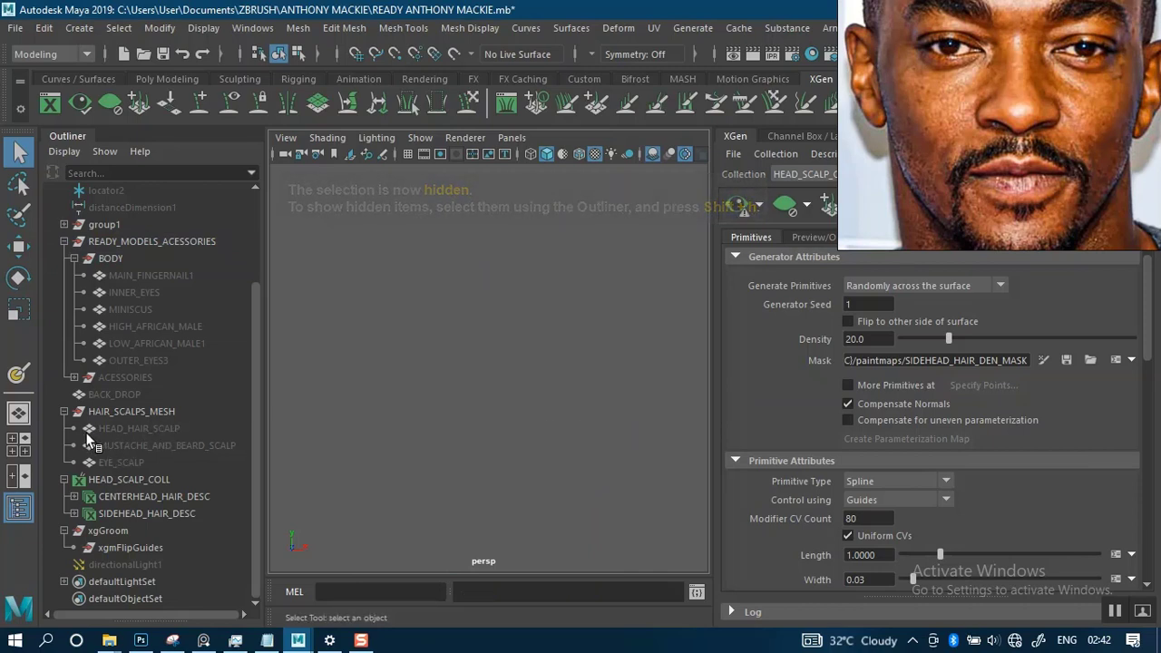
- Move EYE_SCALP above MUSTACHE_AND_BEARD_SCALP in the HAIR_SCALPS_MESH group and unhide it
left_click(113, 464)
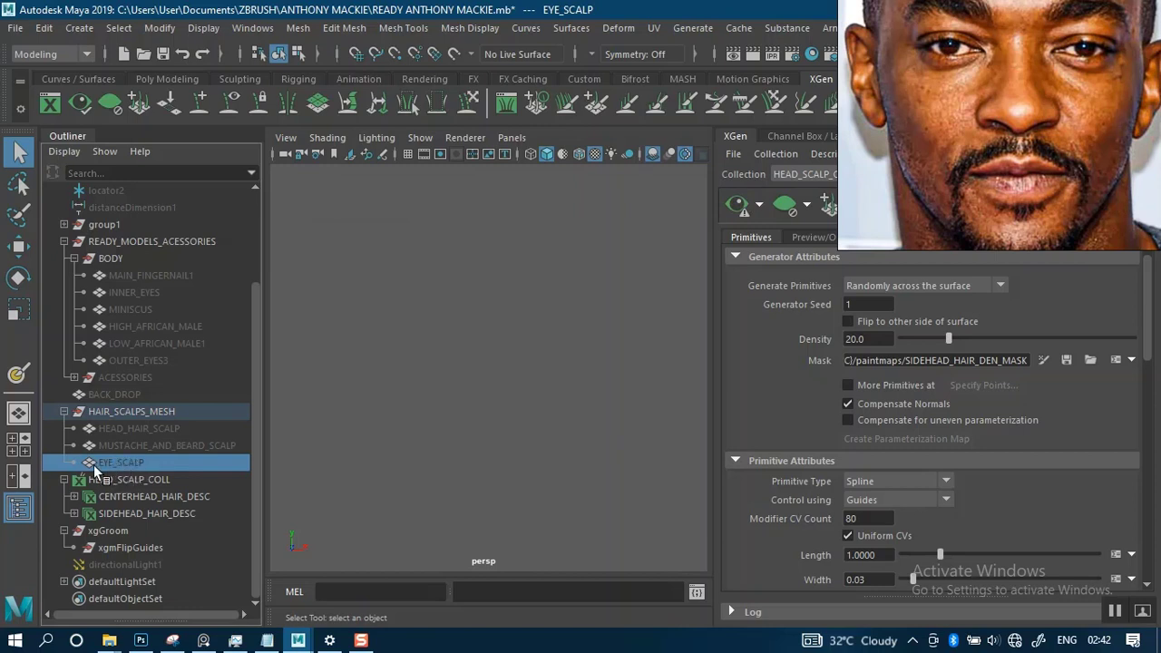
left_click_drag(94, 462, 99, 441)
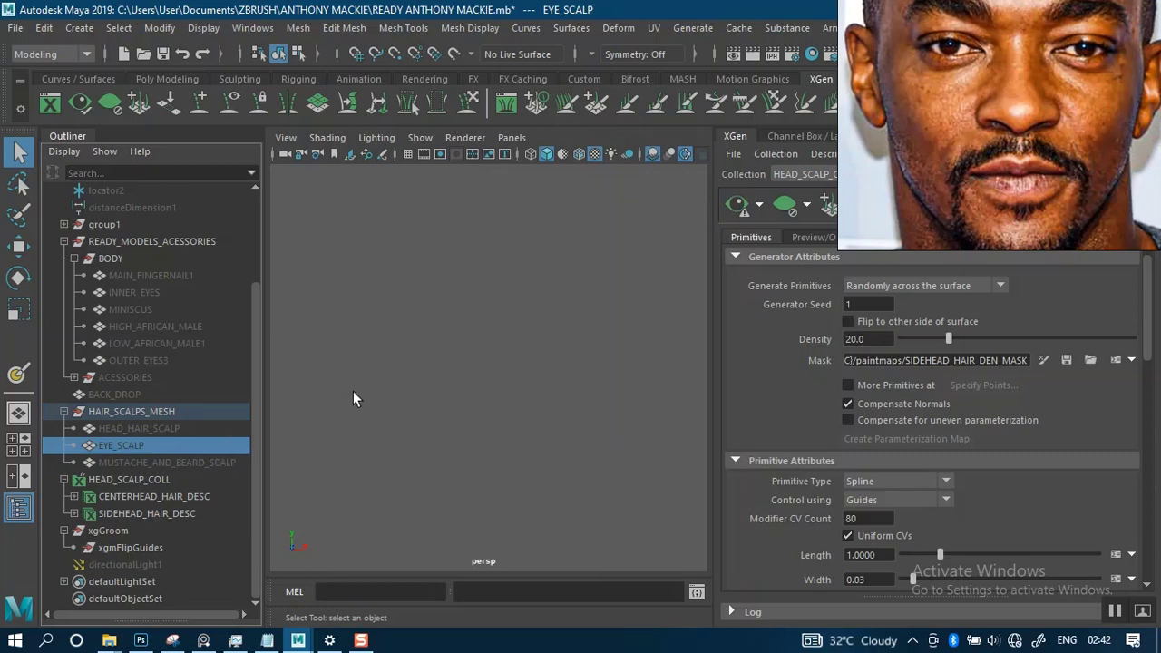
key("shift+h")
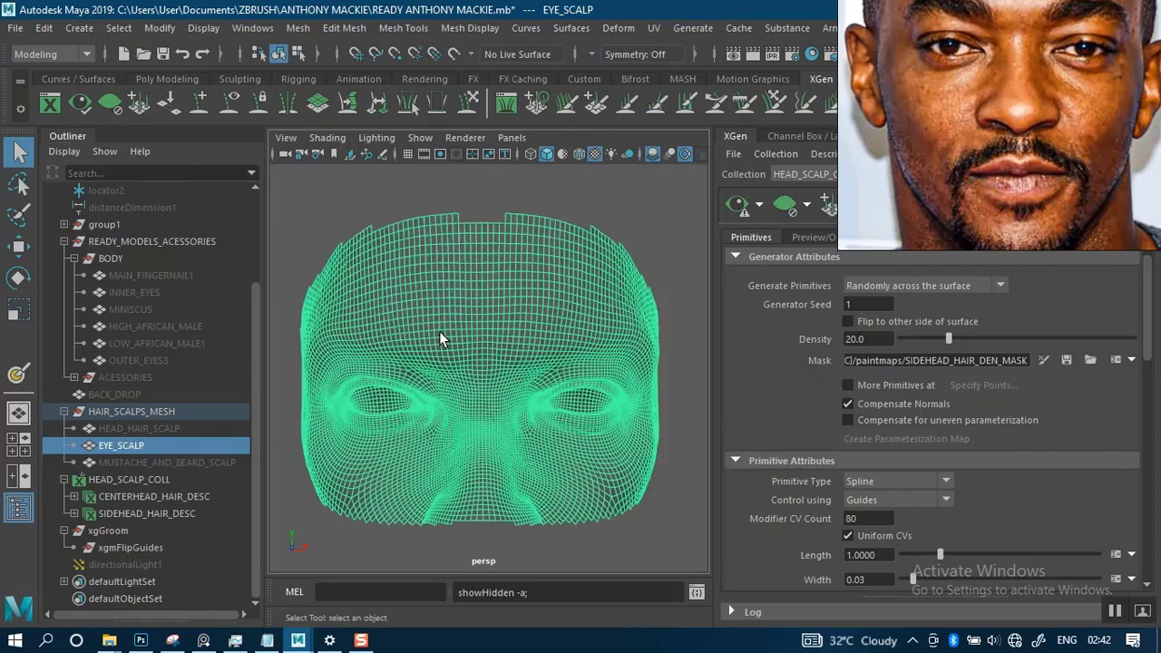
- Examine the shape of the EYE_SCALP mesh around the eyes, brows and forehead
scroll(481, 336, "down", 2)
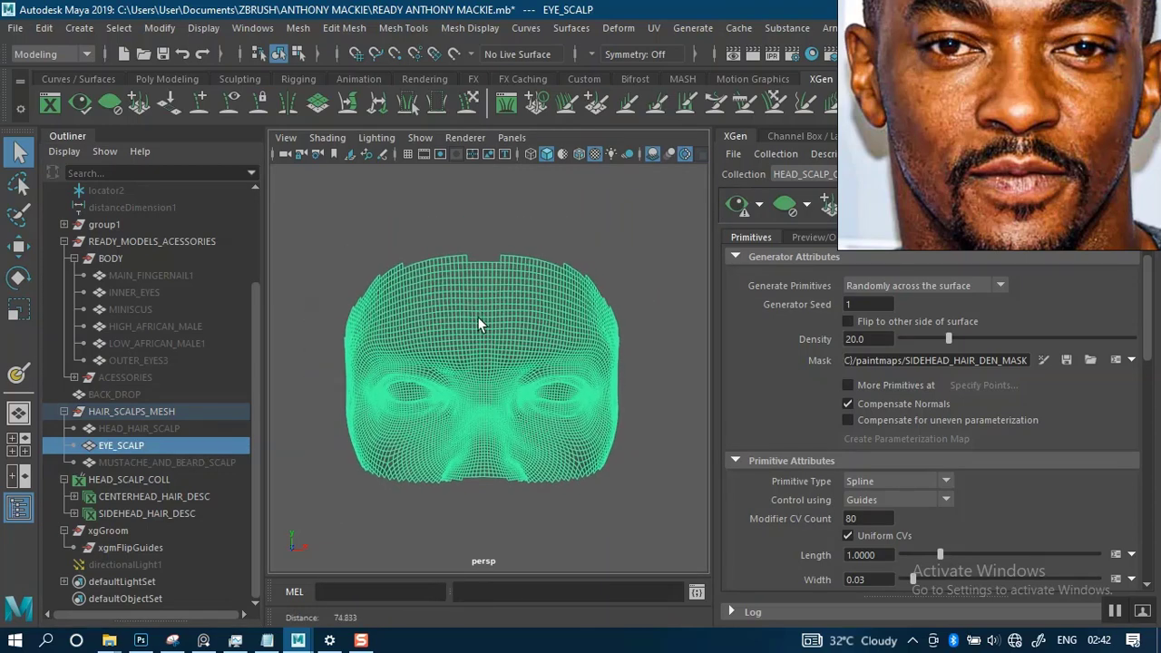
left_click(537, 224)
scroll(466, 354, "down", 1)
scroll(466, 354, "up", 2)
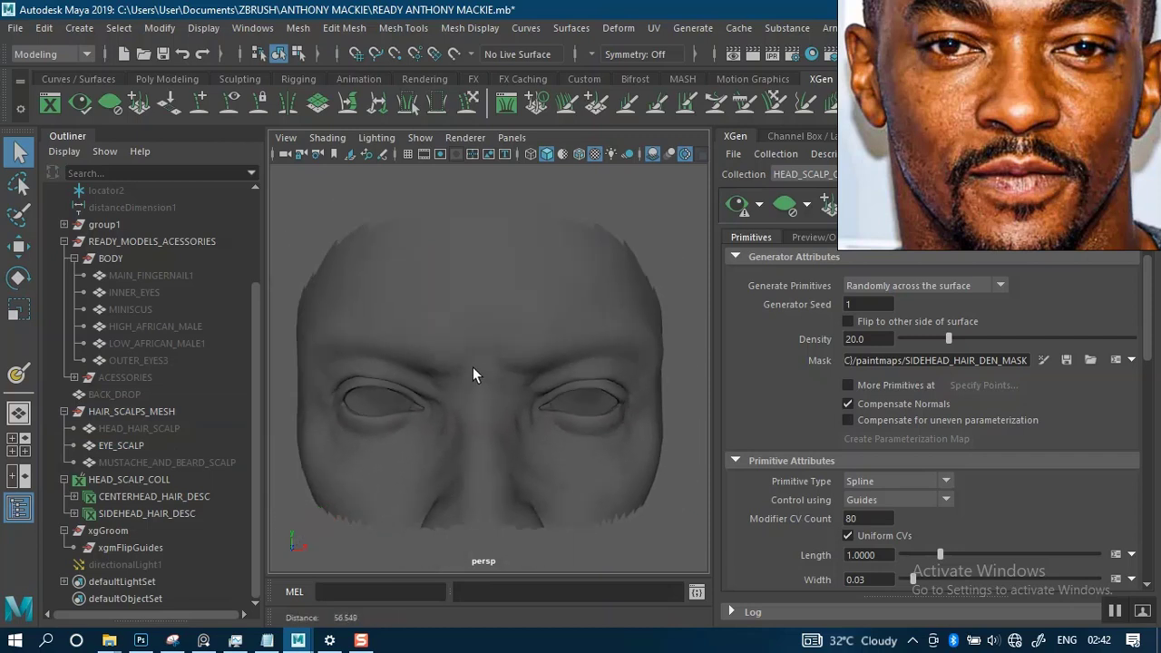
mouse_move(482, 371)
left_mouse_down("alt")
mouse_move(599, 358)
mouse_move(474, 372)
mouse_move(487, 358)
left_mouse_up("alt")
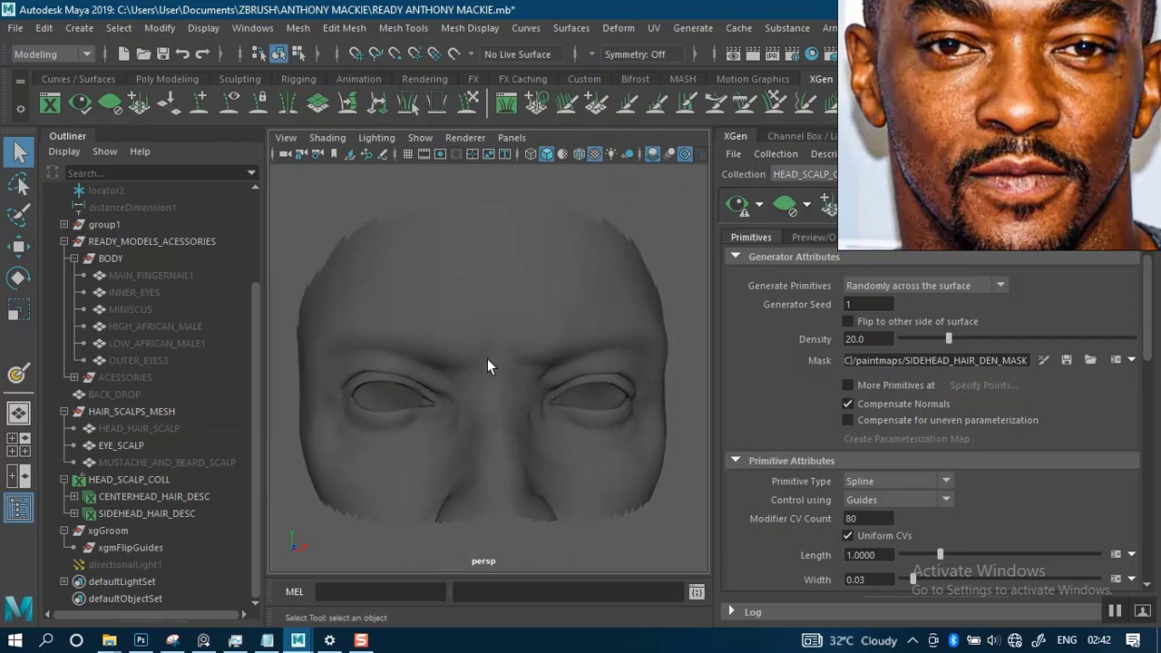
scroll(508, 431, "up", 4)
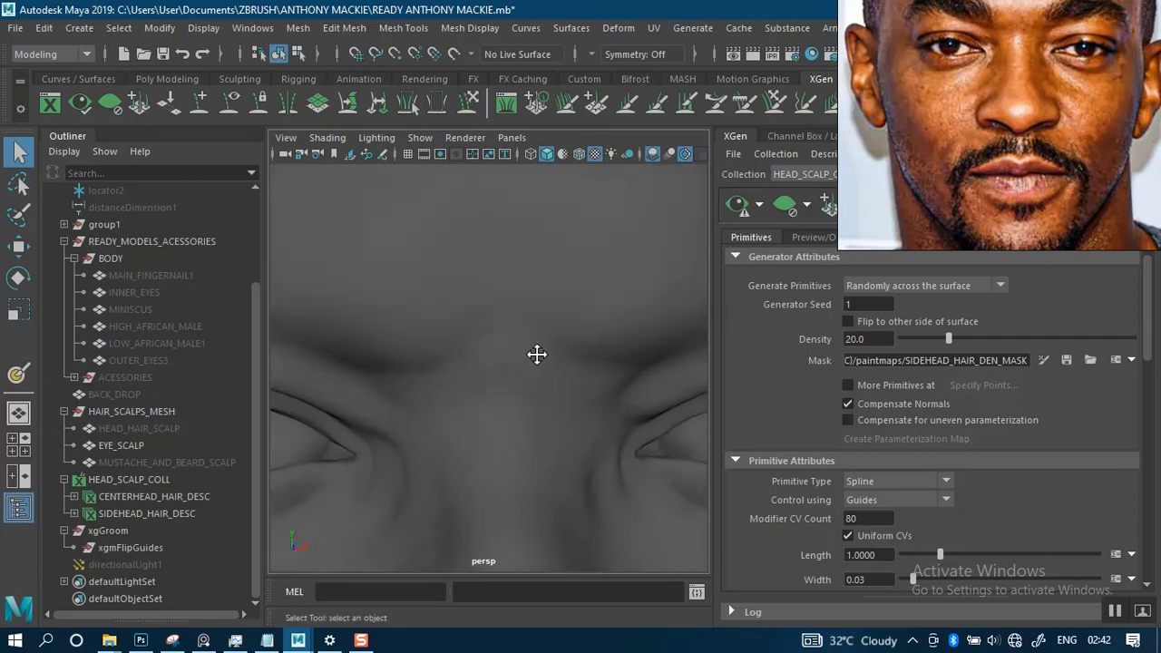
middle_click_drag(536, 352, 570, 350, "alt")
scroll(518, 385, "down", 4)
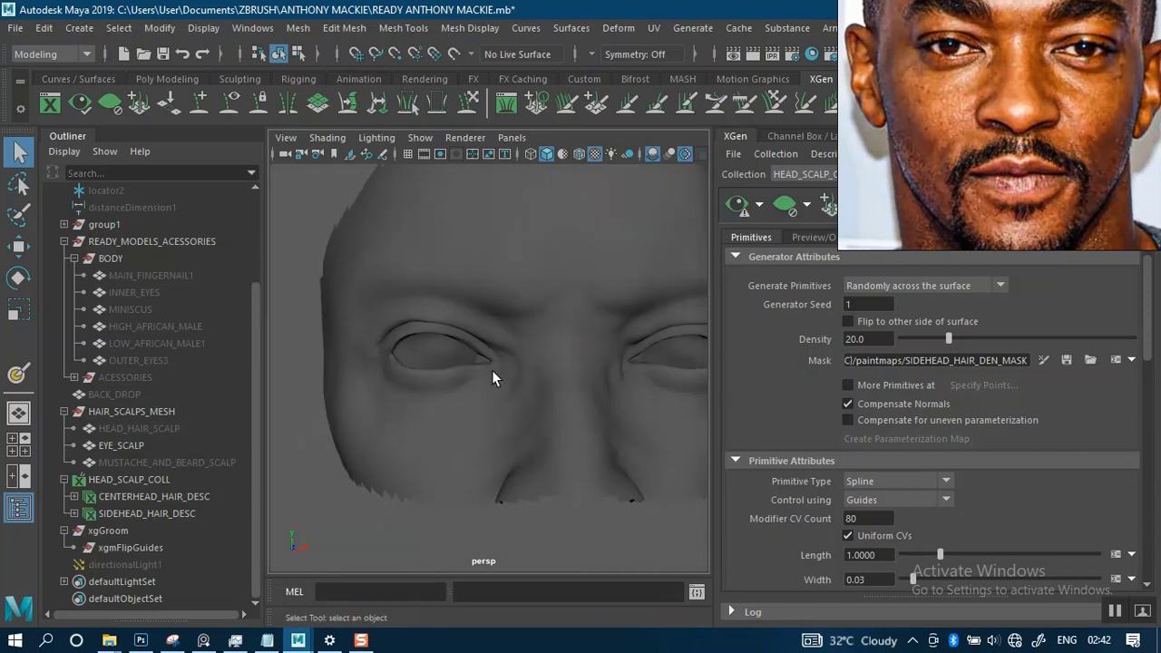
mouse_move(490, 381)
left_mouse_down("alt")
mouse_move(622, 383)
mouse_move(472, 389)
left_mouse_up("alt")
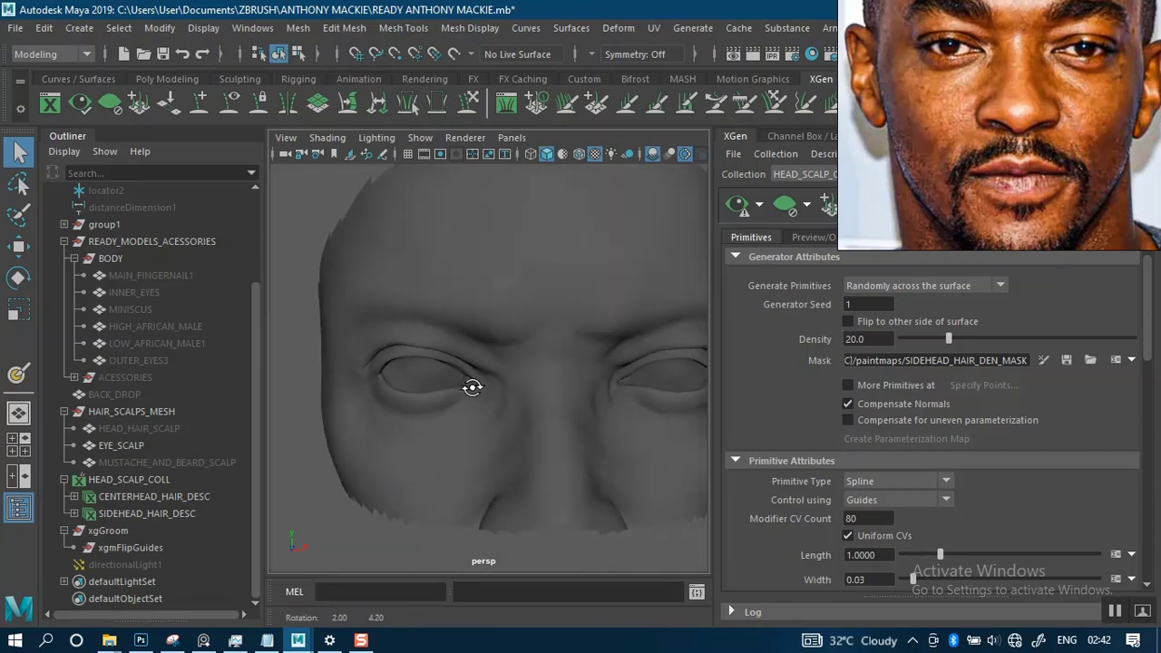
mouse_move(472, 389)
middle_mouse_down("alt")
mouse_move(480, 352)
mouse_move(468, 389)
middle_mouse_up("alt")
scroll(478, 345, "up", 1)
scroll(476, 341, "down", 1)
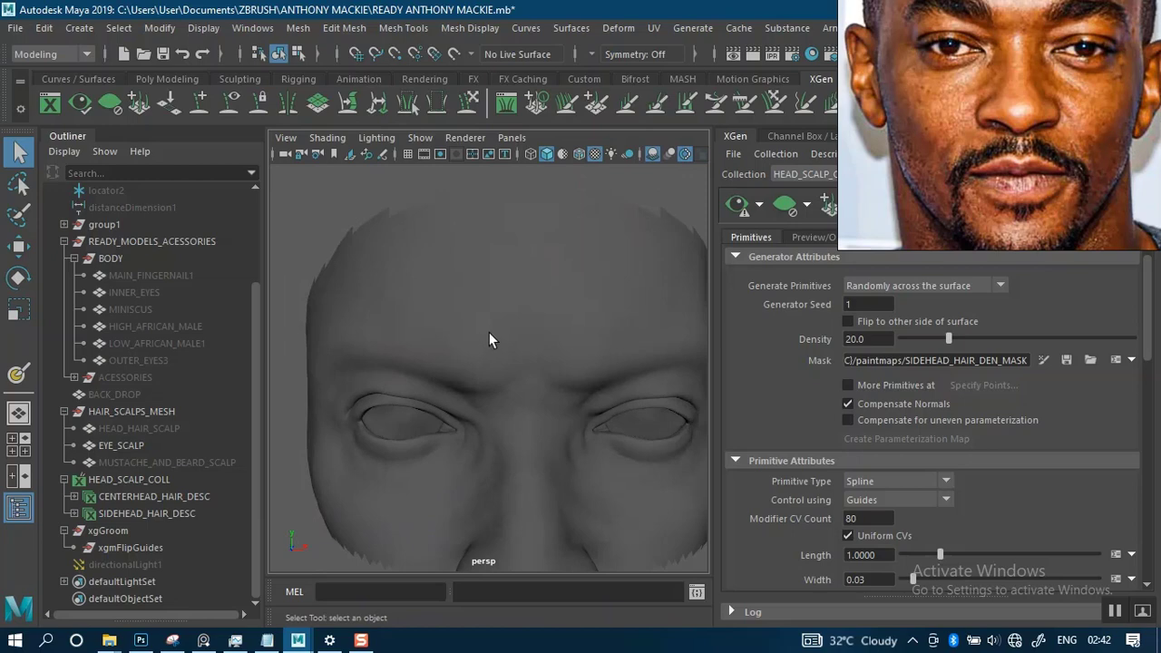
- Select the EYE_SCALP mesh and move the reference portrait clear of the XGen settings and the model
left_click(489, 340)
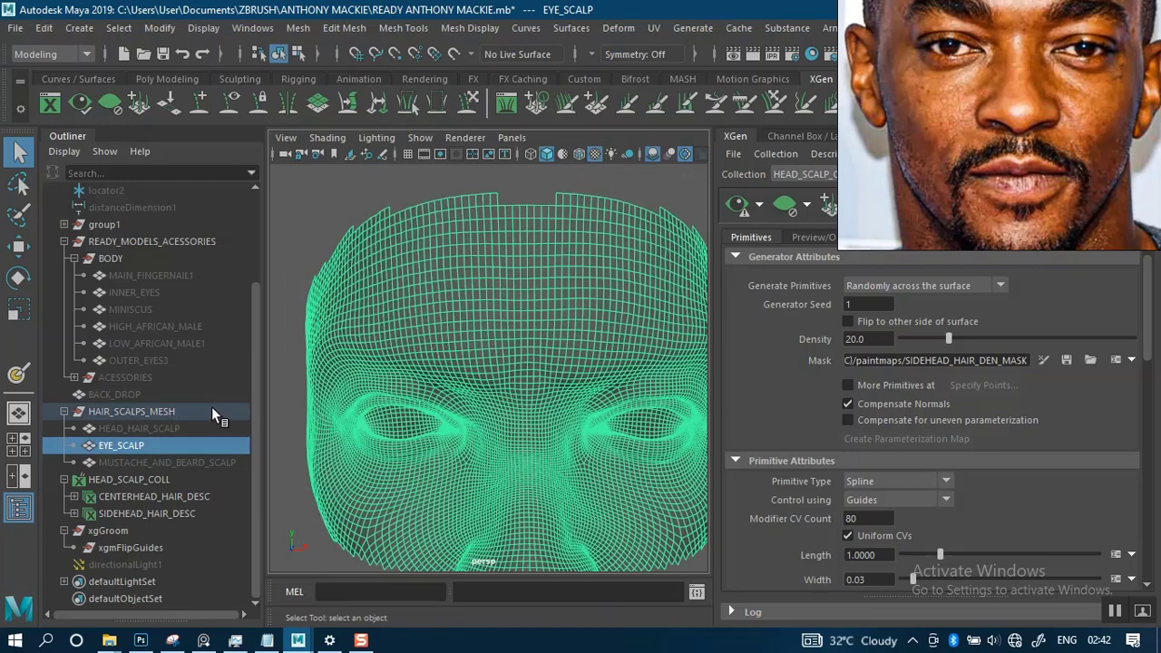
scroll(474, 332, "down", 3)
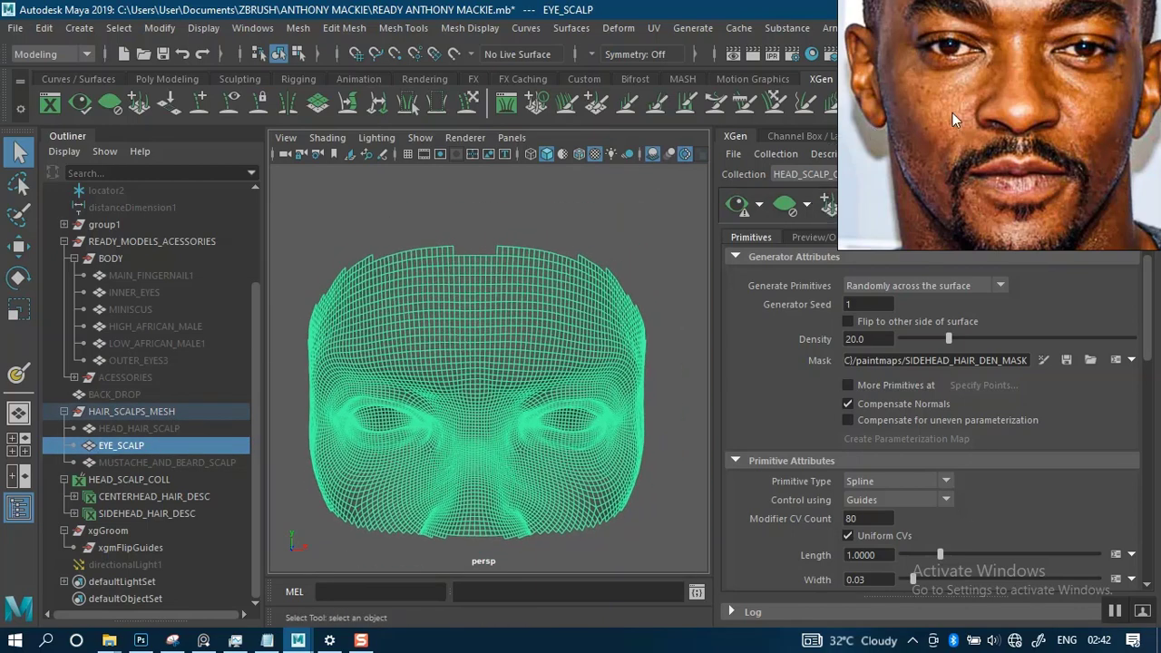
left_click_drag(953, 112, 886, 190)
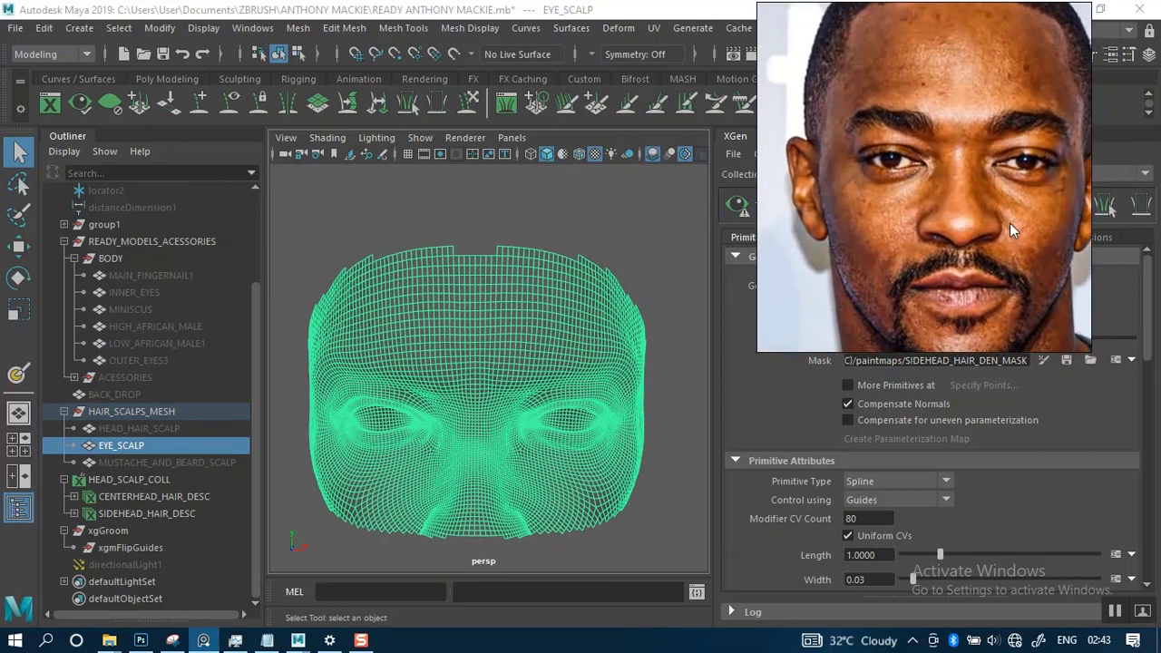
left_click_drag(1009, 227, 154, 225)
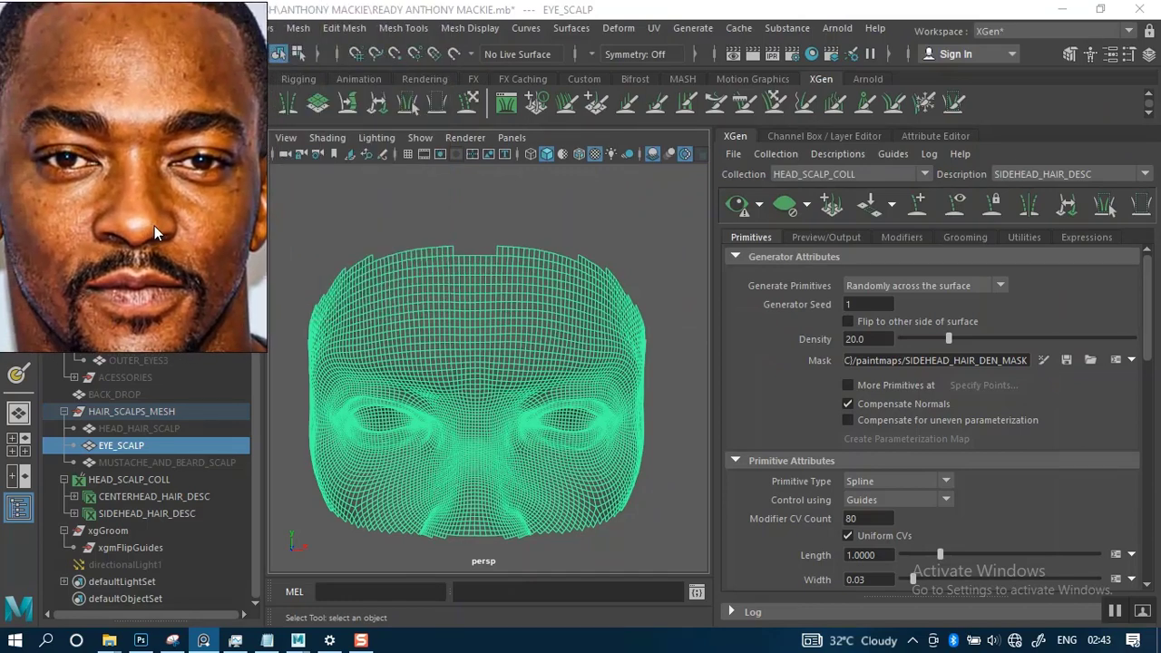
left_click(592, 208)
left_click(480, 353)
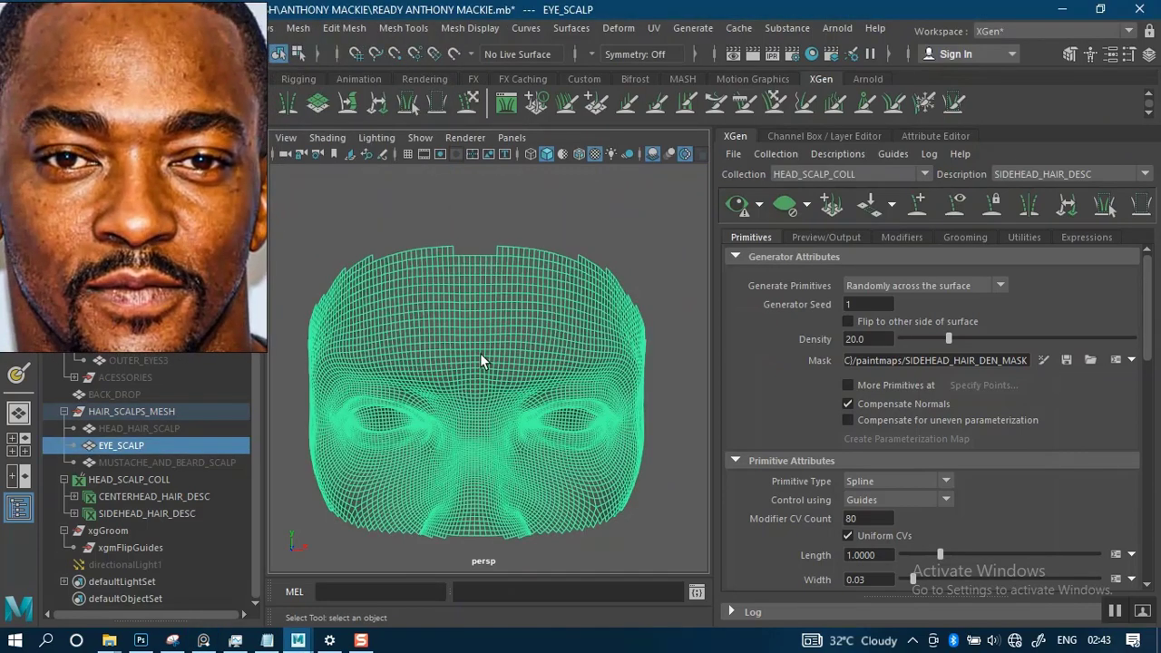
- Start a new XGen description stored in a new collection named EYE_SCALP_COLL
left_click(776, 155)
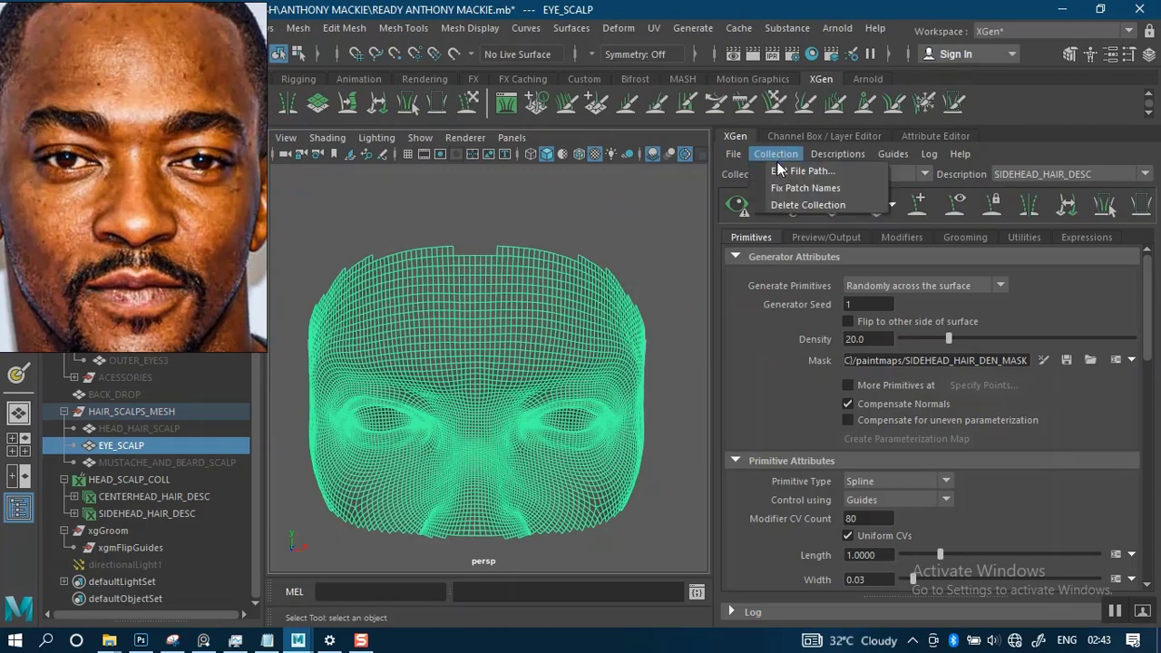
left_click(1033, 144)
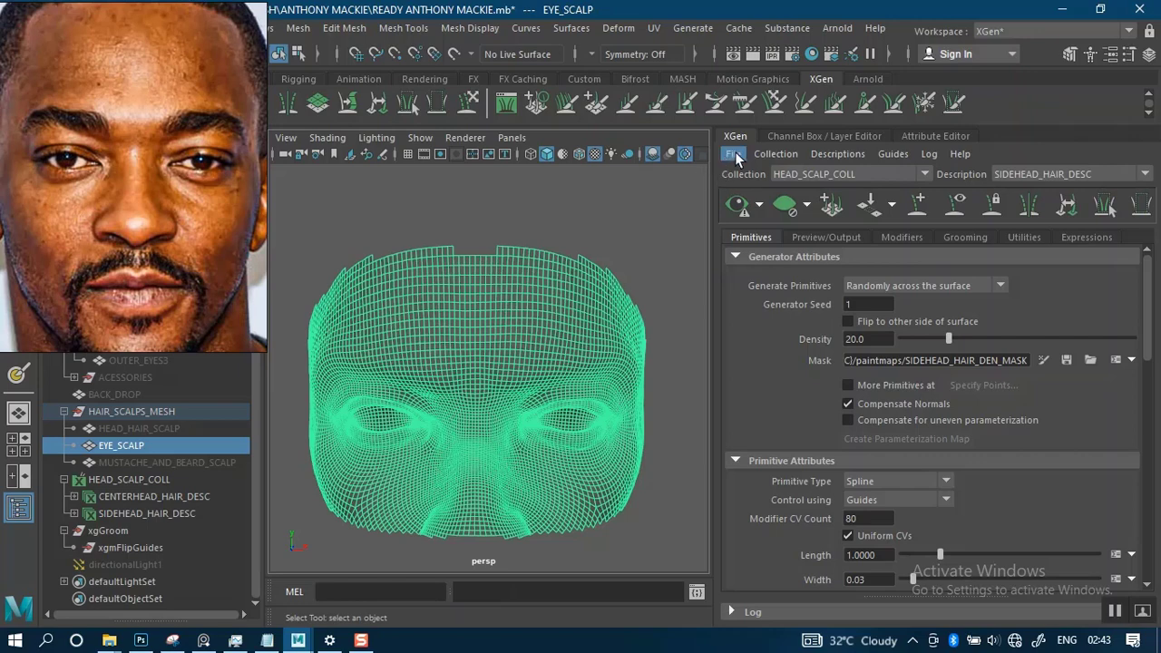
left_click(835, 155)
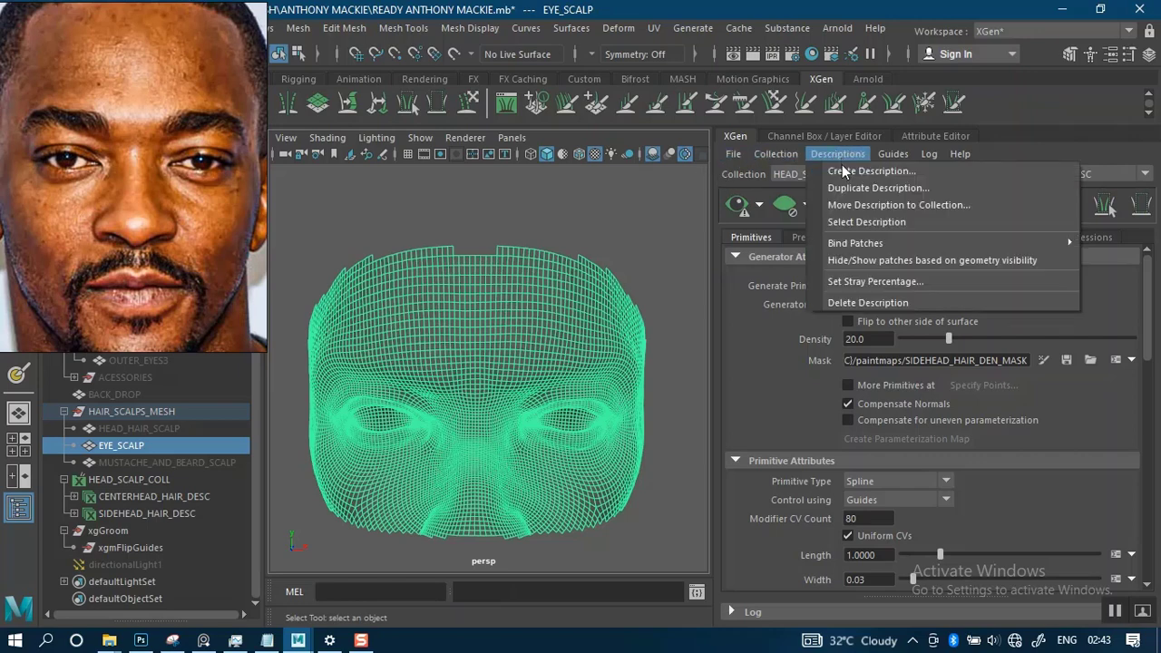
left_click(856, 175)
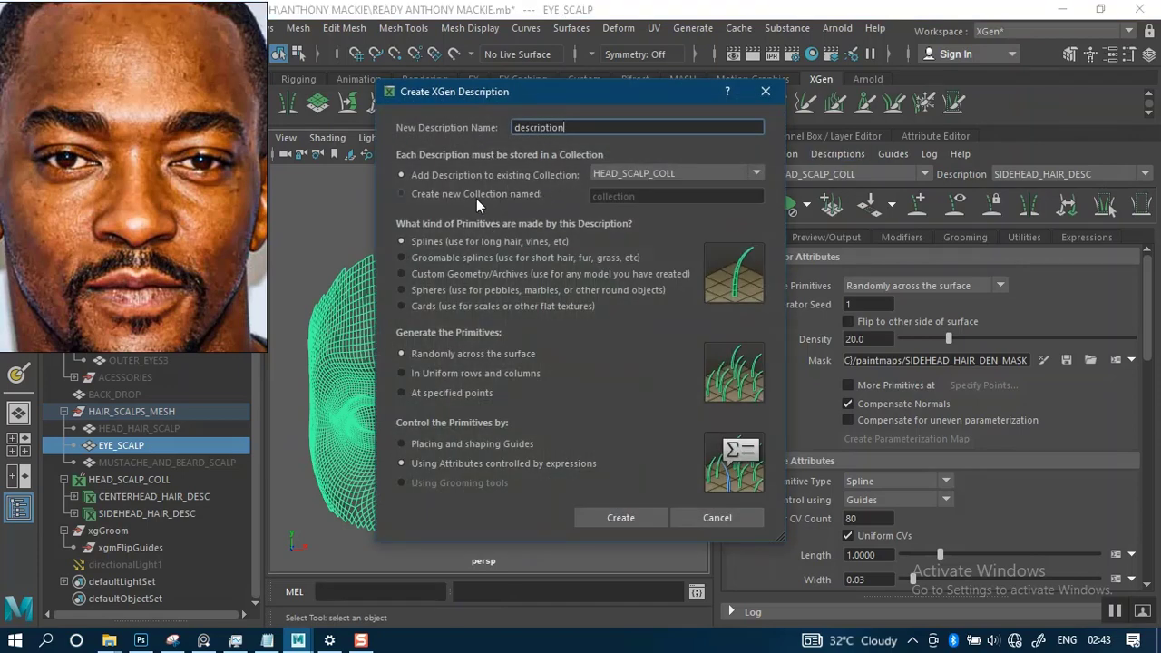
left_click(434, 194)
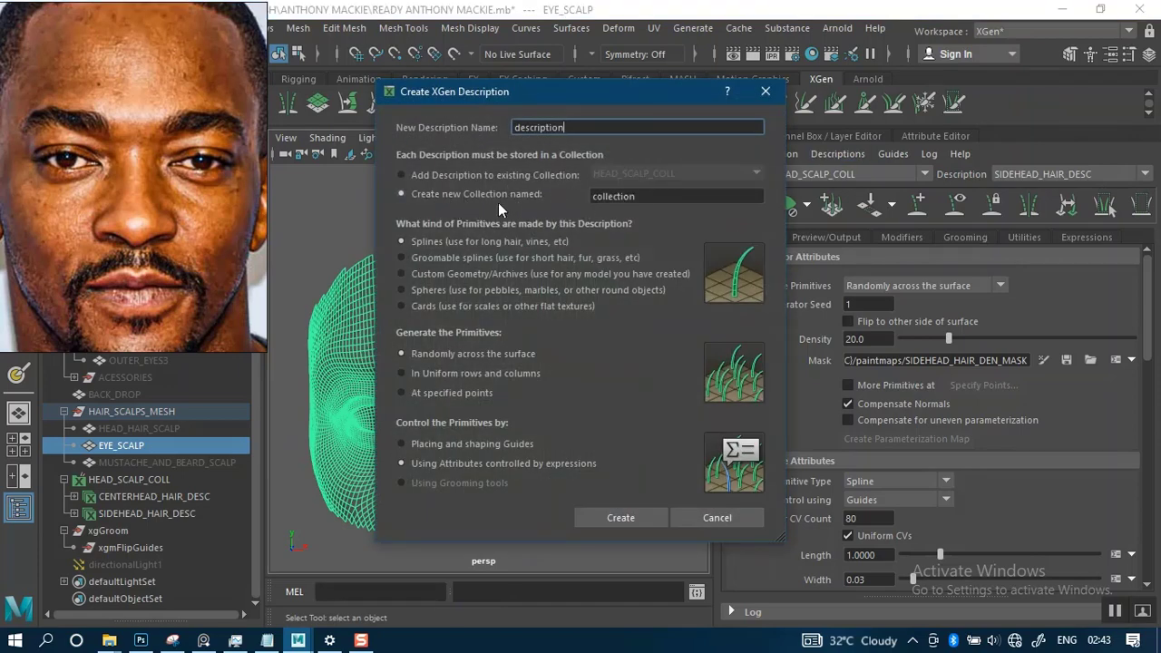
double_click(630, 195)
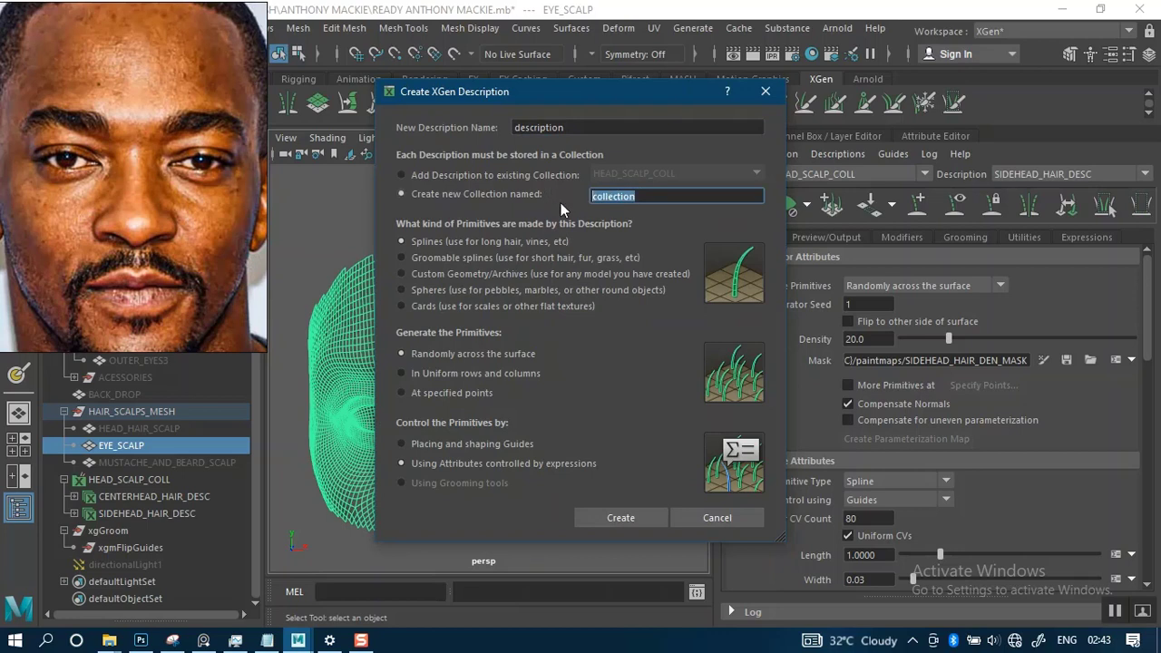
type("E")
type("YE_SCALP_COLL")
- Name the description EYEBROW_DESC, control its primitives by placing and shaping guides, and create it
double_click(583, 128)
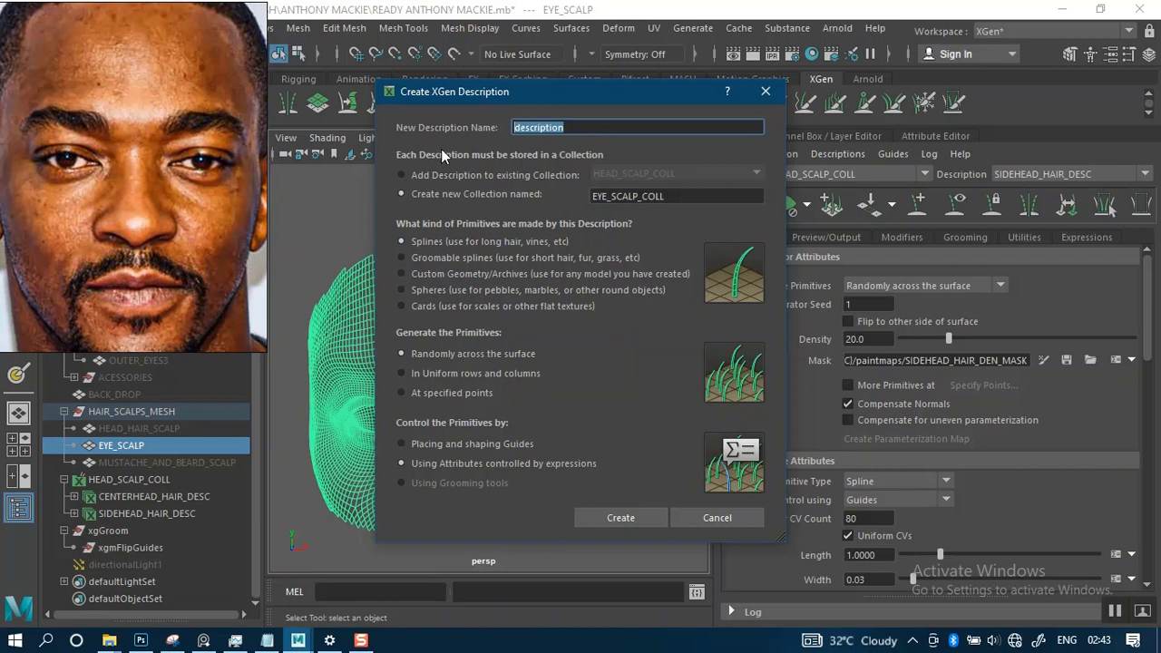
type("EYEBROW_")
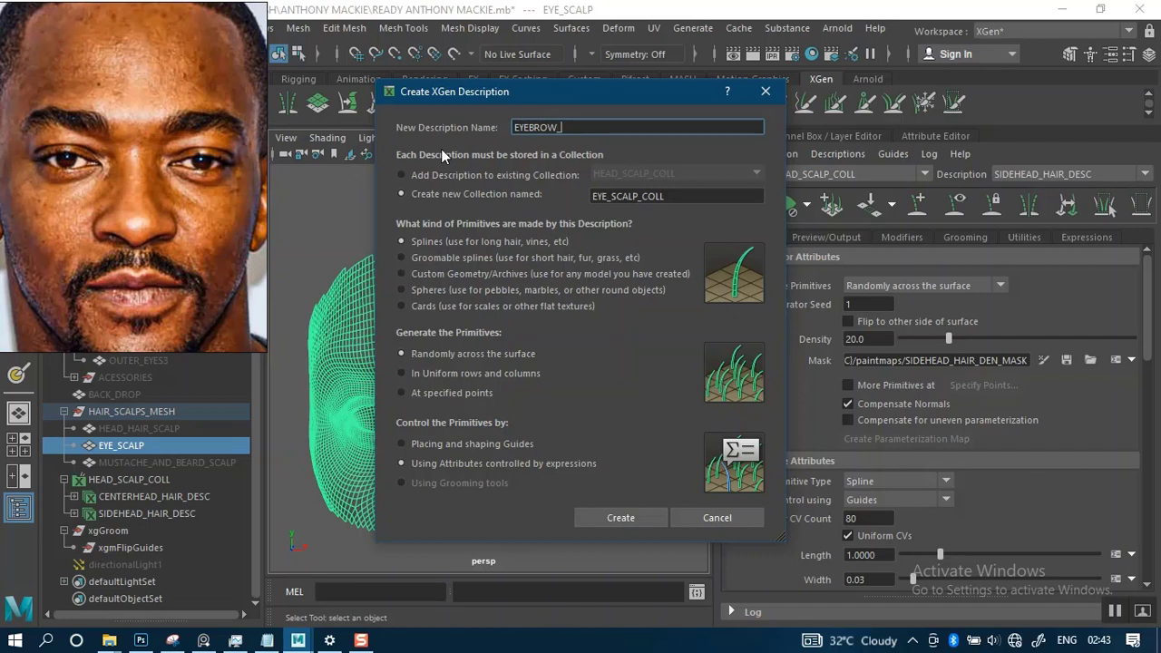
type("DESC")
left_click(439, 444)
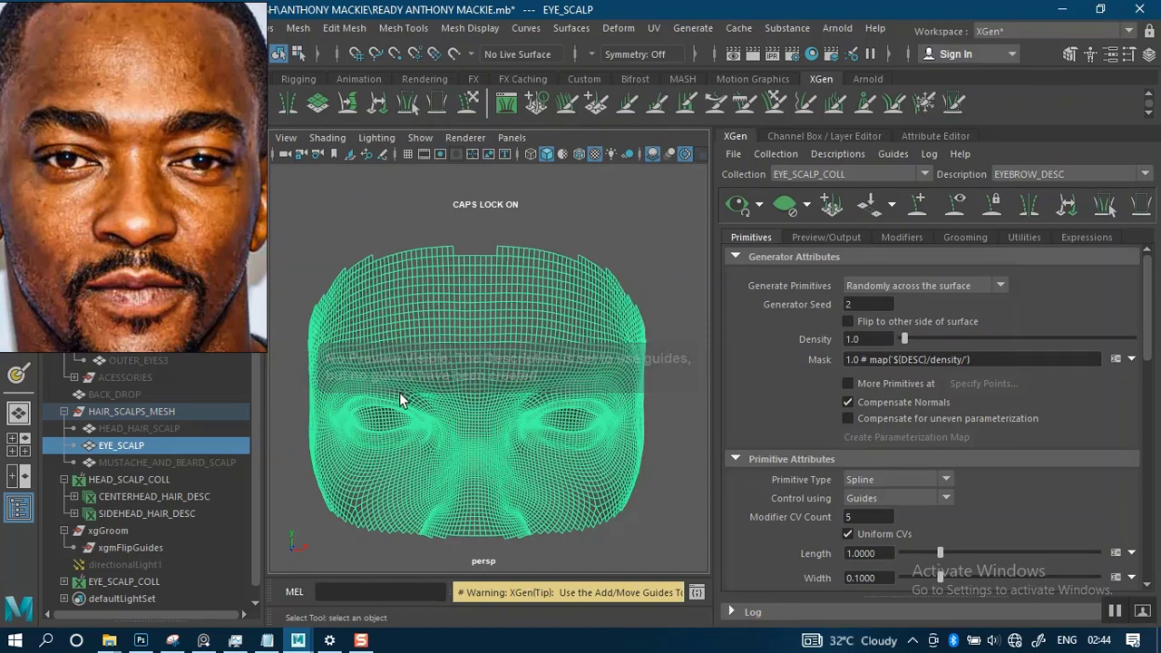
- Expand the EYE_SCALP_COLL collection and collapse the HEAD_SCALP_COLL collection in the scene hierarchy
left_click(65, 582)
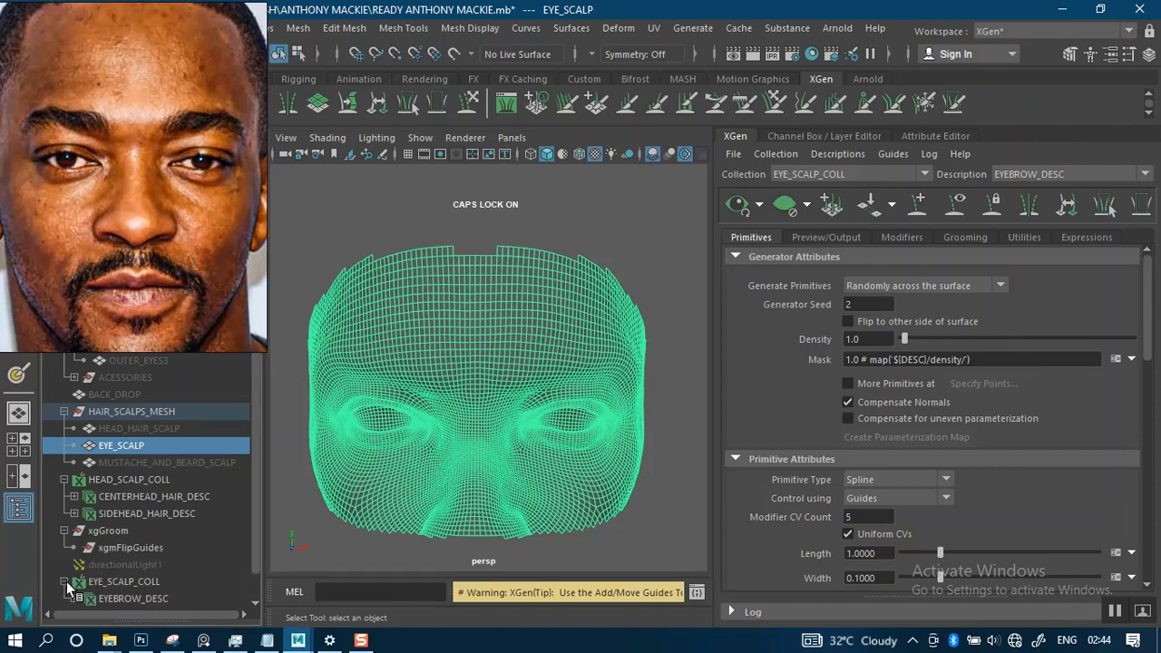
left_click(63, 479)
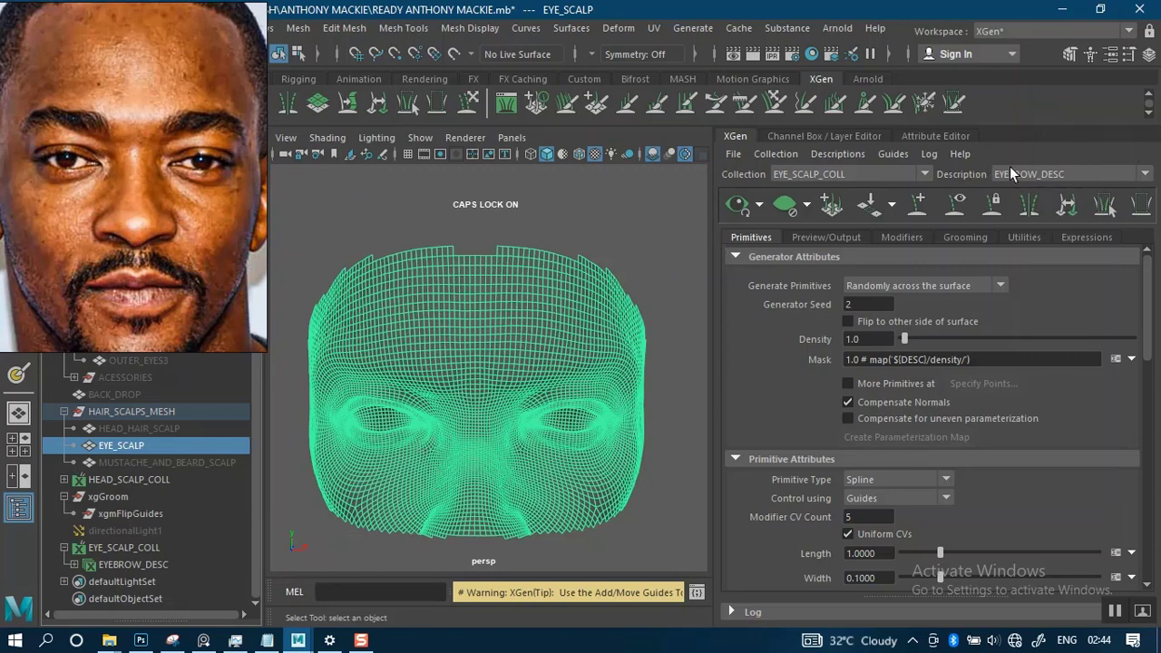
right_click_drag(544, 429, 563, 408, "alt")
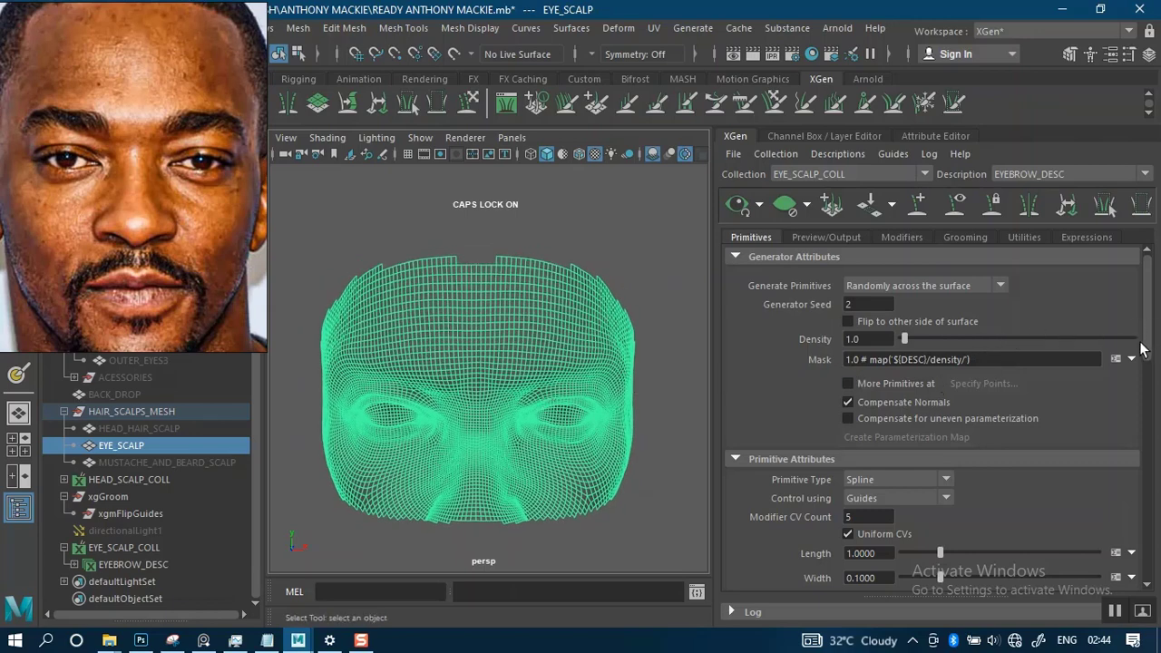
- Switch to the wecht.txt notes in Notepad and look up the XGen CV count, width and taper settings
left_click_drag(1147, 345, 1094, 408)
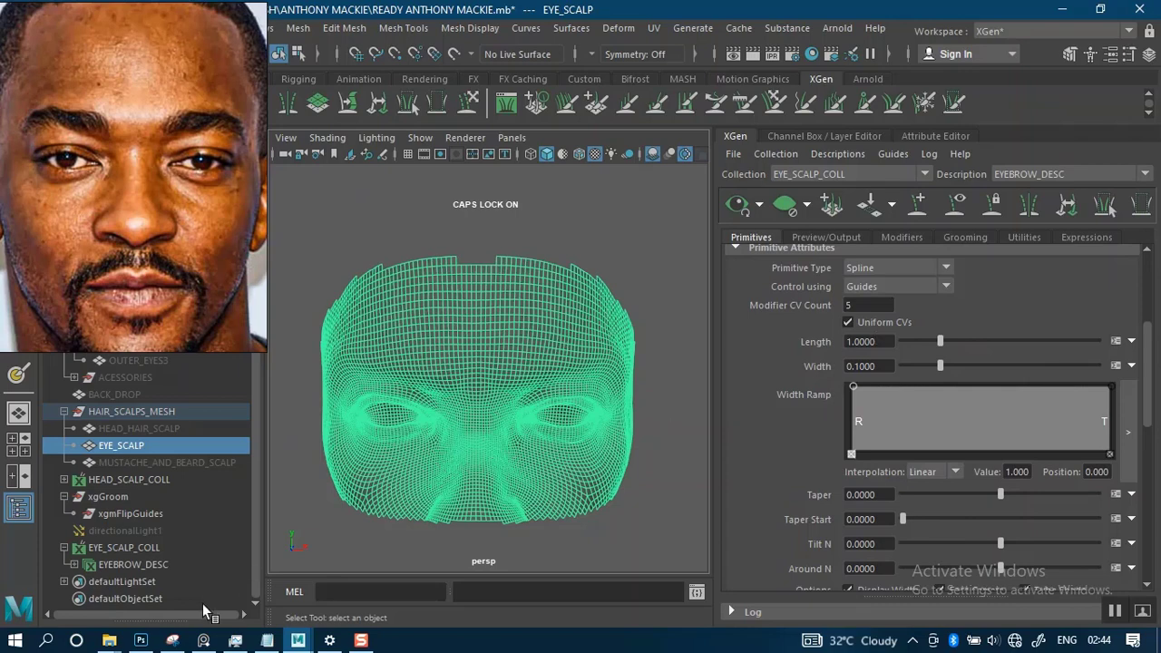
left_click(266, 640)
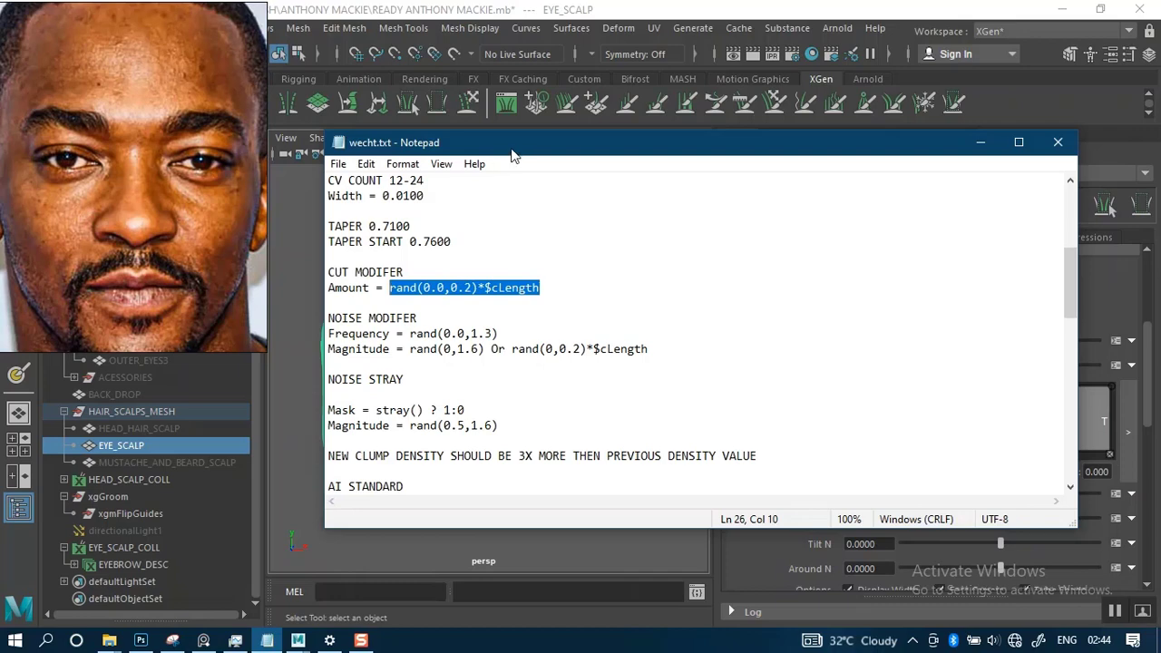
left_click_drag(511, 154, 495, 165)
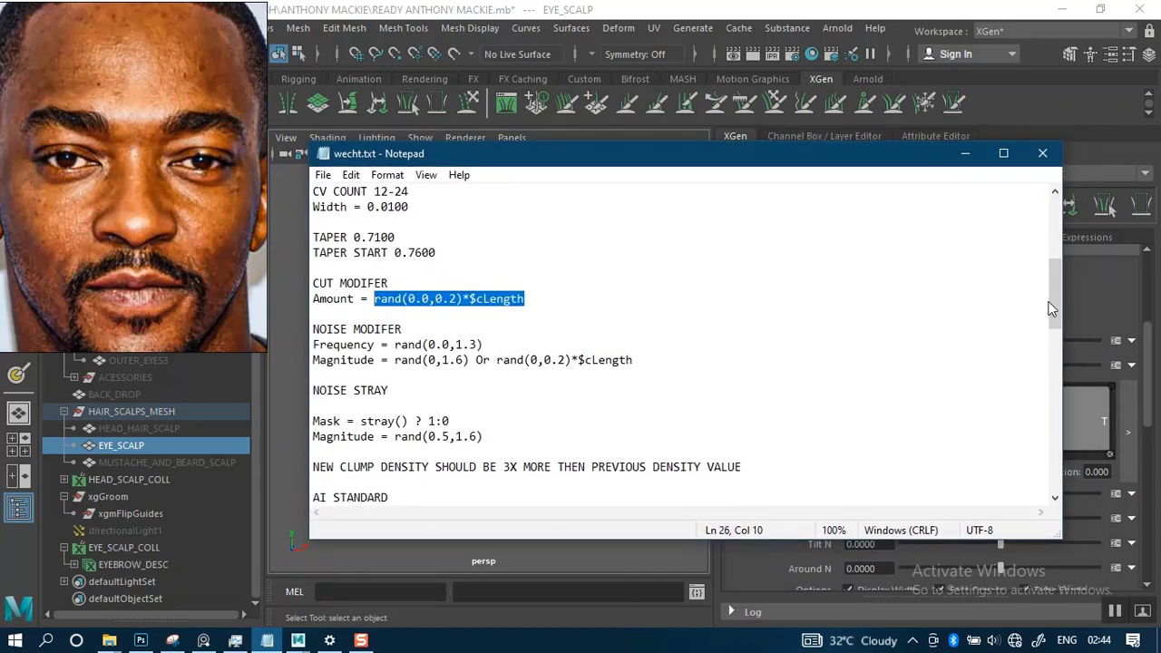
left_click_drag(1050, 308, 1050, 282)
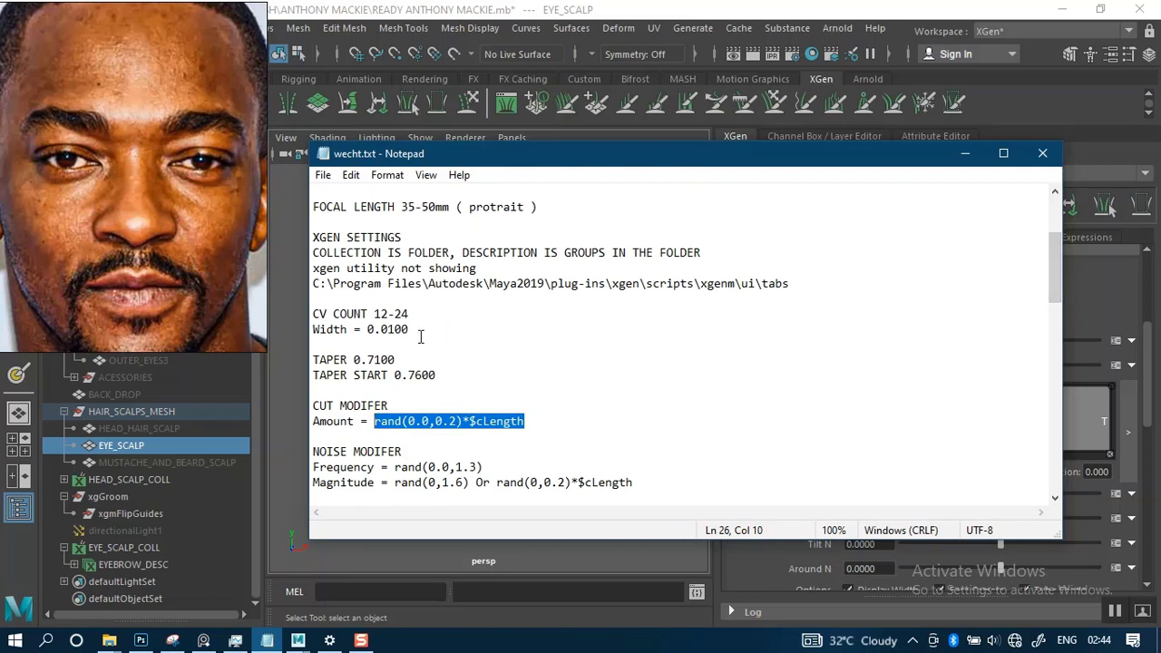
- Copy the Width value from the wecht.txt notes and set EYEBROW_DESC's primitive Width to 0.01
left_click_drag(420, 335, 354, 334)
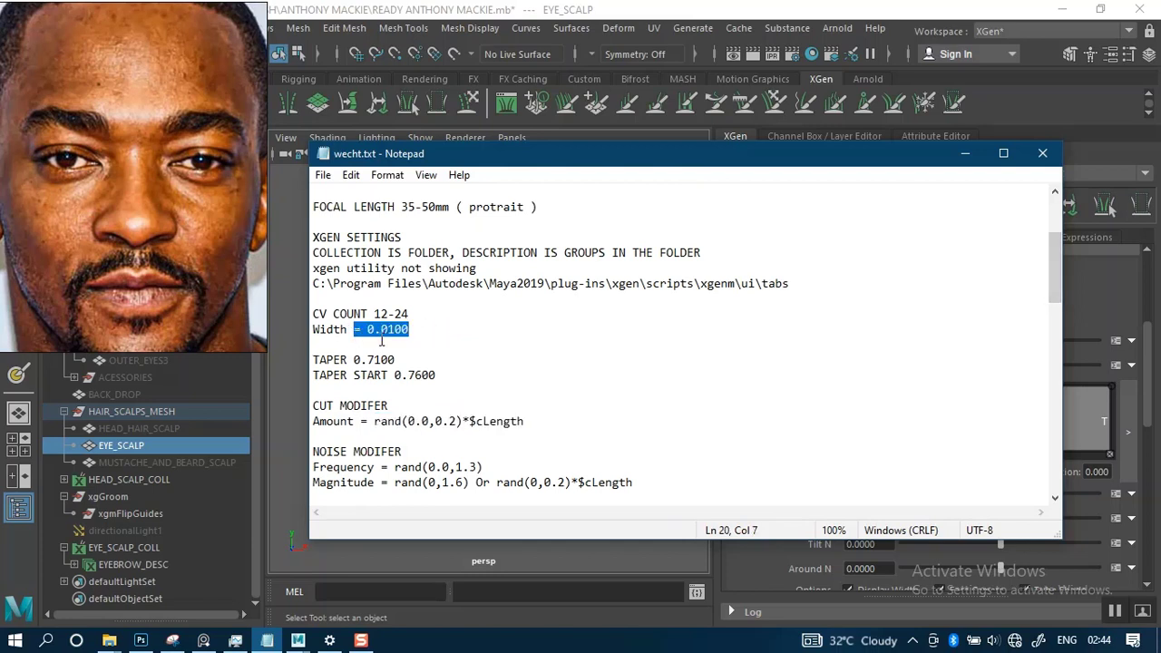
left_click_drag(428, 334, 367, 334)
key("ctrl+c")
left_click_drag(746, 164, 541, 191)
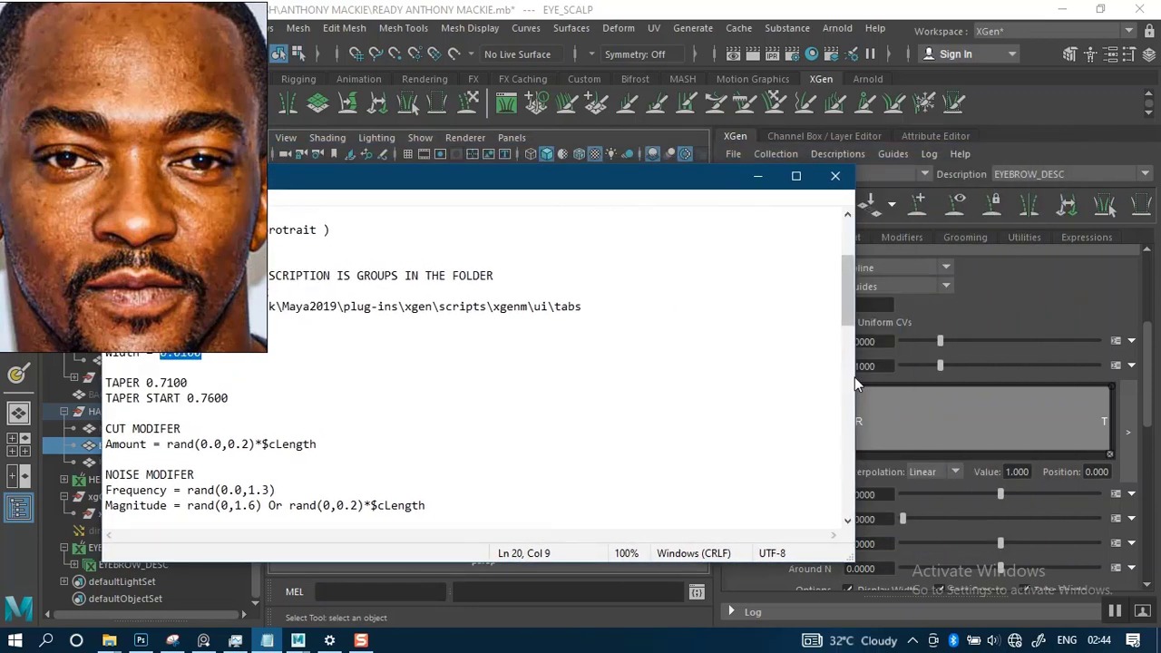
left_click_drag(853, 378, 689, 390)
left_click_drag(877, 368, 811, 371)
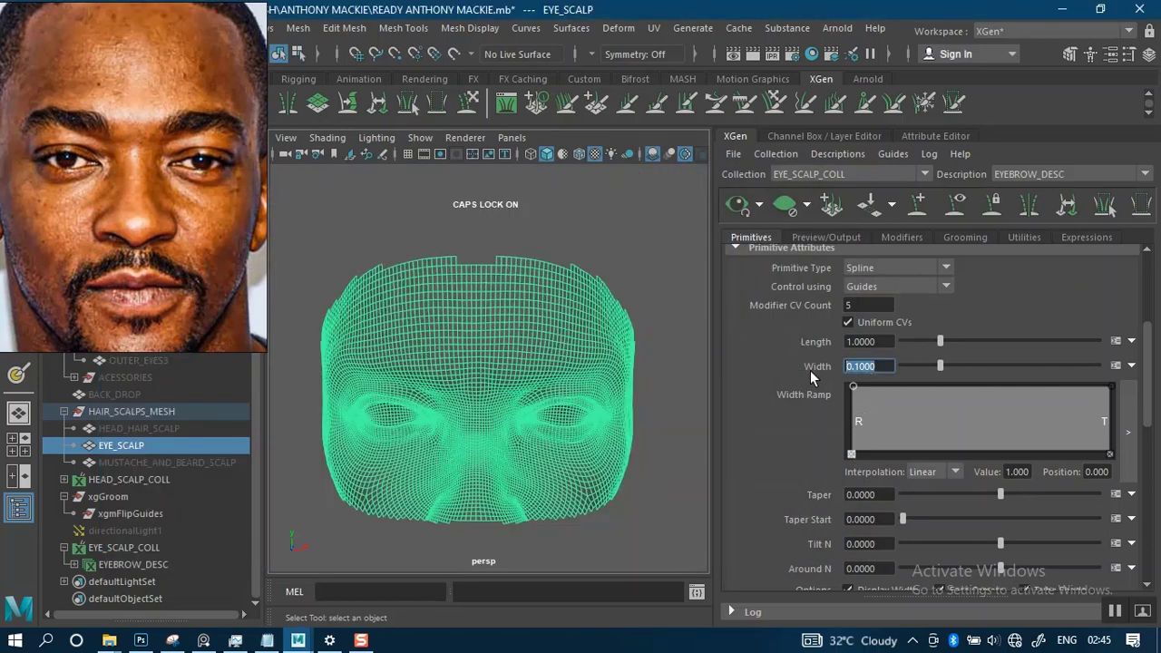
key("ctrl+v")
key("Return")
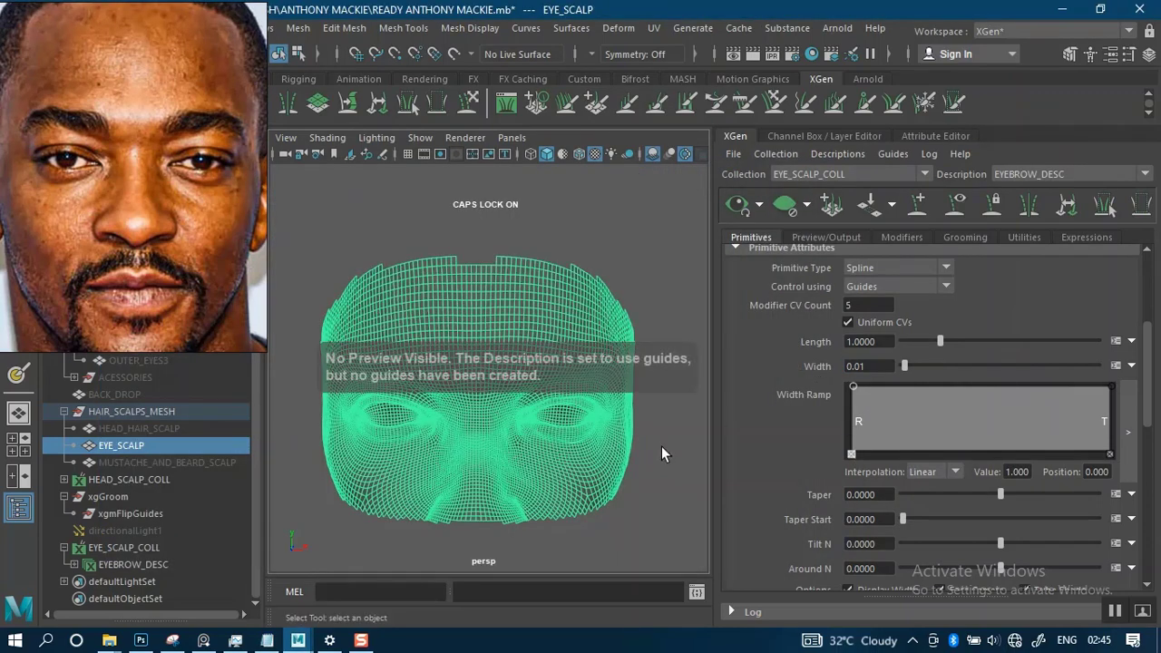
- Copy the TAPER value from the wecht.txt notes and set the description's Taper to 0.71
left_click(266, 640)
left_click_drag(189, 383, 146, 384)
key("ctrl+c")
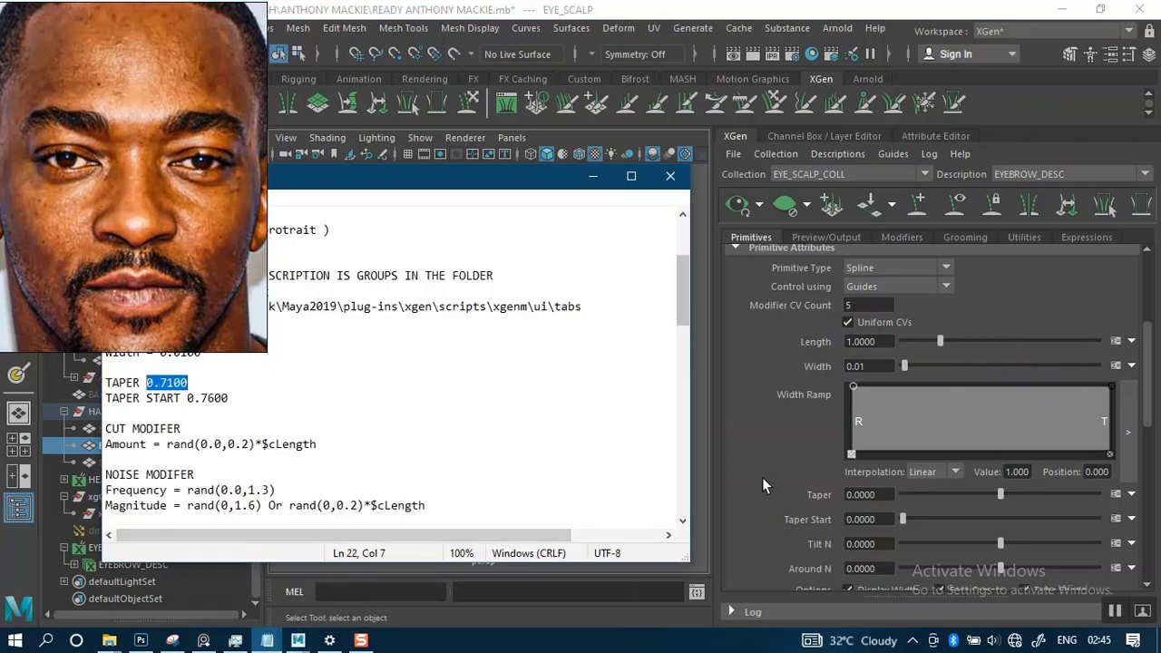
left_click(875, 494)
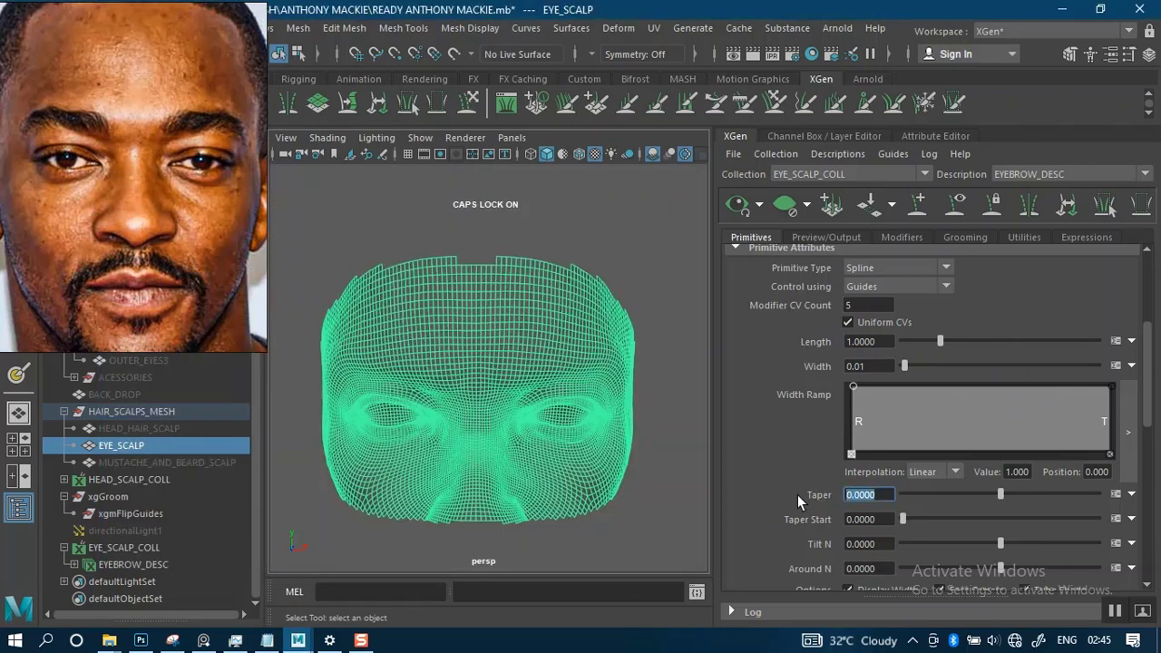
key("ctrl+v")
key("Return")
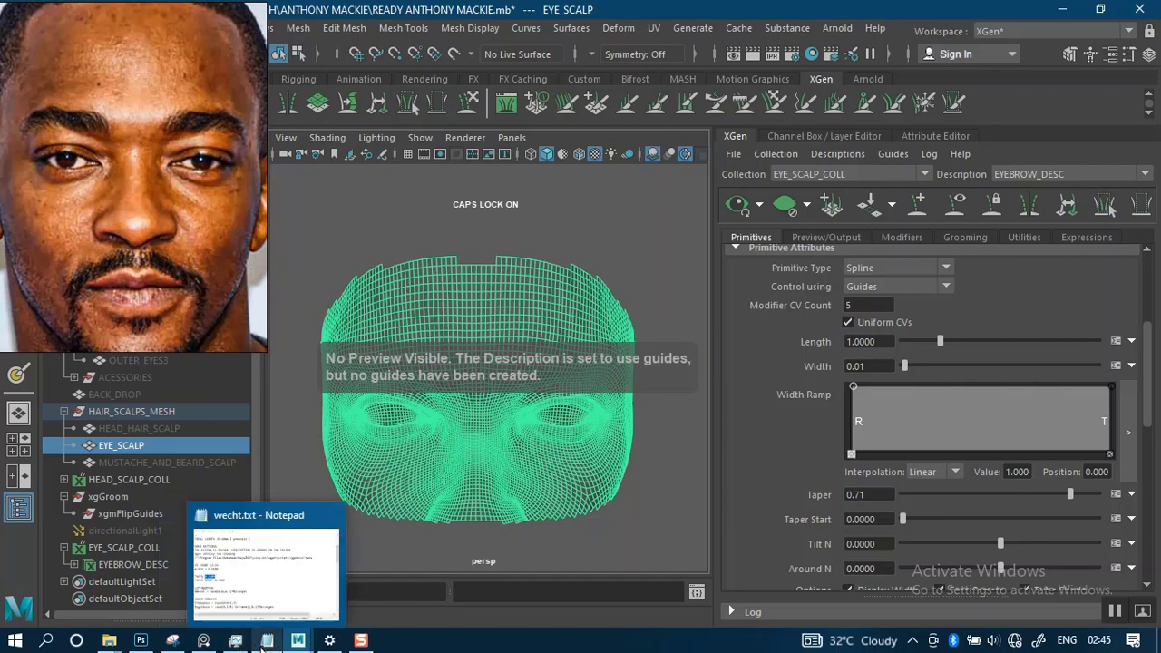
- Copy the TAPER START value from the wecht.txt notes and set the description's Taper Start to 0.76
left_click(271, 567)
left_click_drag(242, 397, 189, 399)
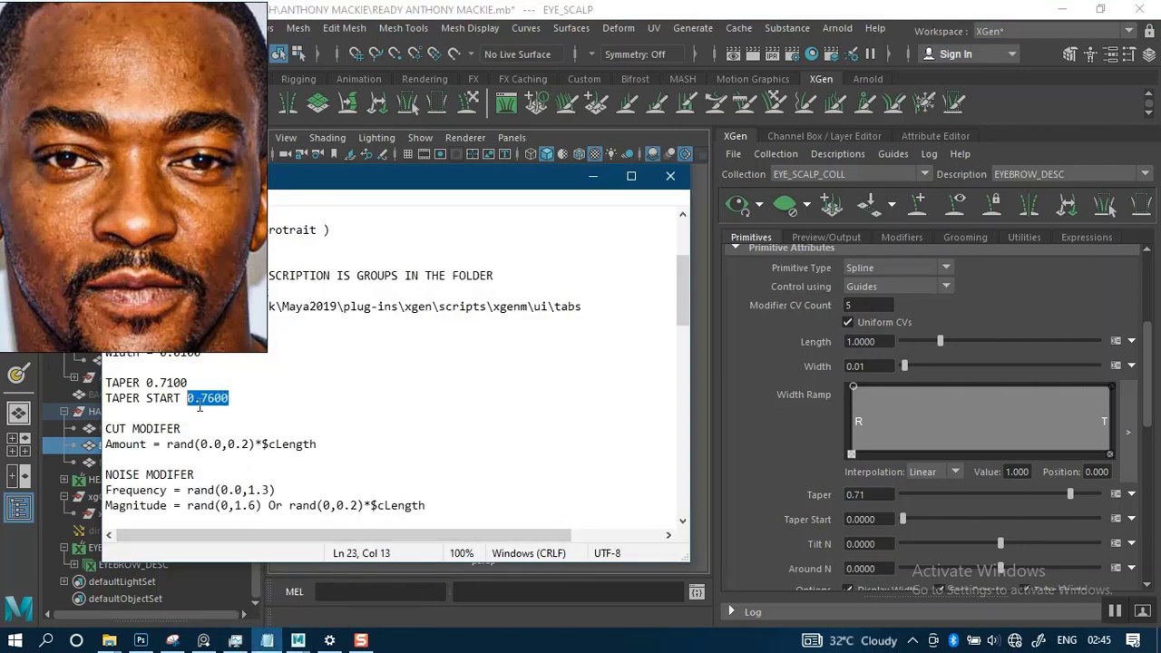
left_click(877, 524)
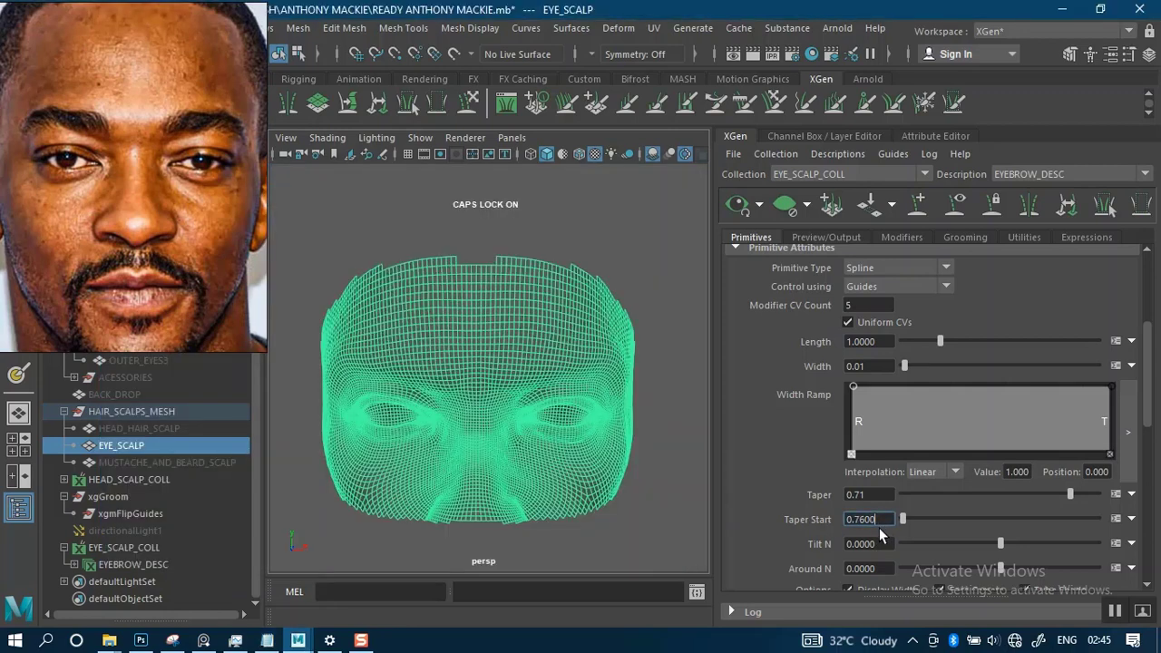
key("Return")
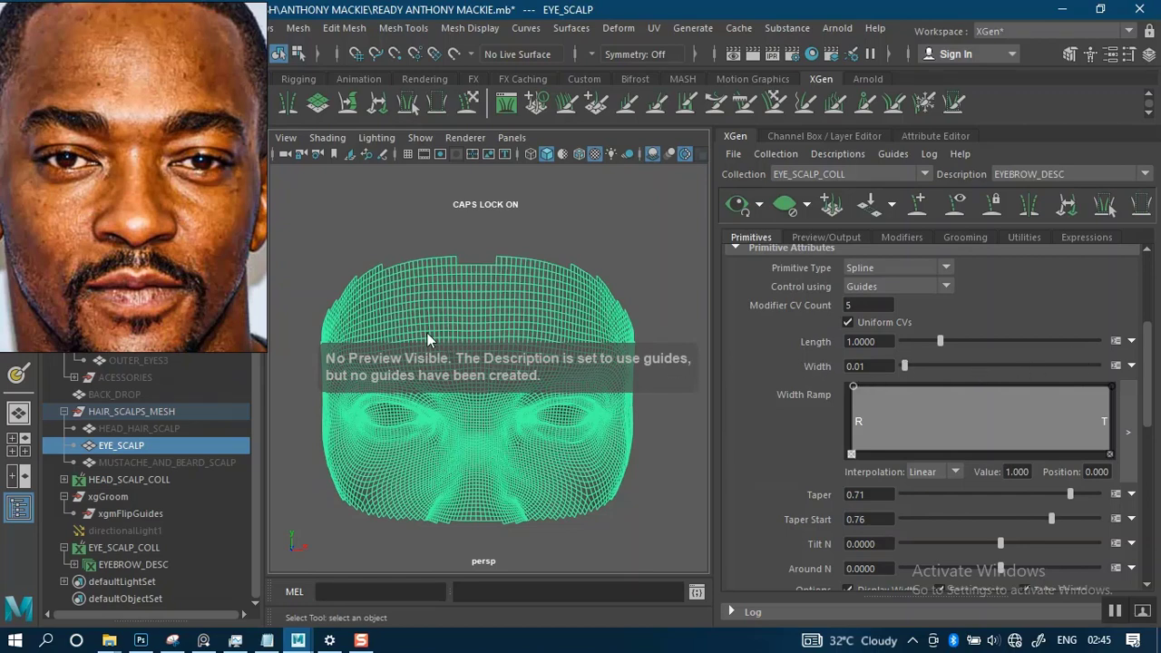
- Deselect the EYE_SCALP mesh and examine its brow and eye area up close from several angles
left_click(514, 215)
middle_click_drag(502, 295, 506, 326, "alt")
right_click_drag(527, 325, 511, 399, "alt")
middle_click_drag(537, 364, 504, 355, "alt")
right_click_drag(544, 340, 566, 407, "alt")
middle_click_drag(606, 339, 533, 377, "alt")
right_click_drag(533, 377, 558, 342, "alt")
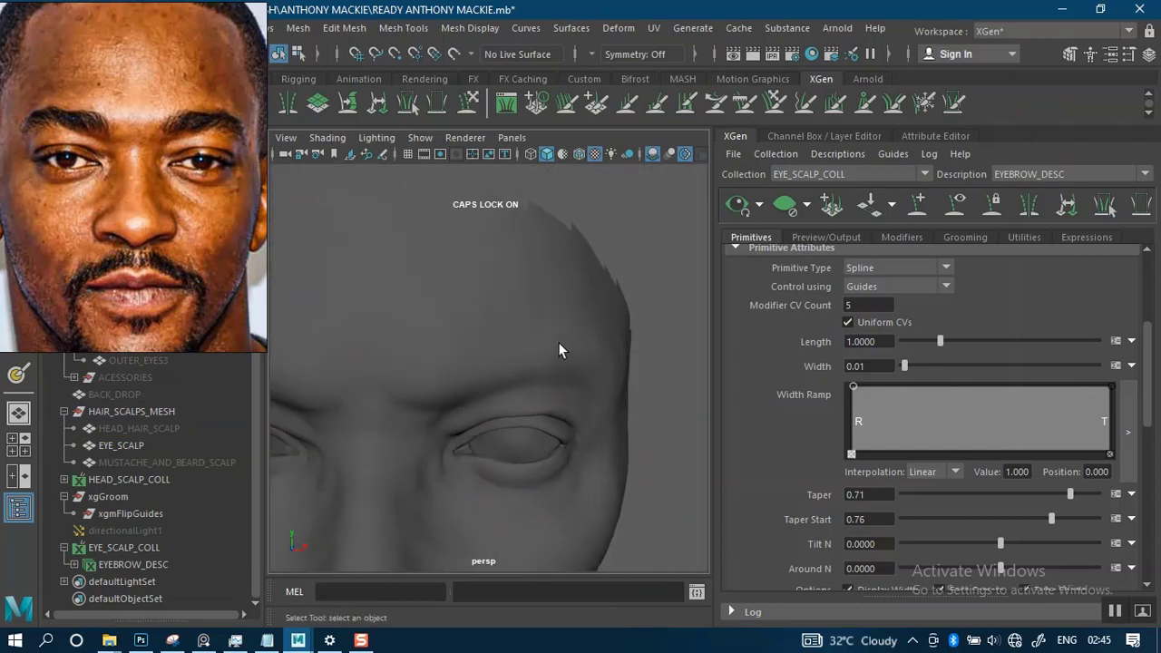
mouse_move(565, 342)
left_mouse_down("alt")
mouse_move(532, 340)
mouse_move(548, 339)
left_mouse_up("alt")
middle_click_drag(543, 339, 599, 352, "alt")
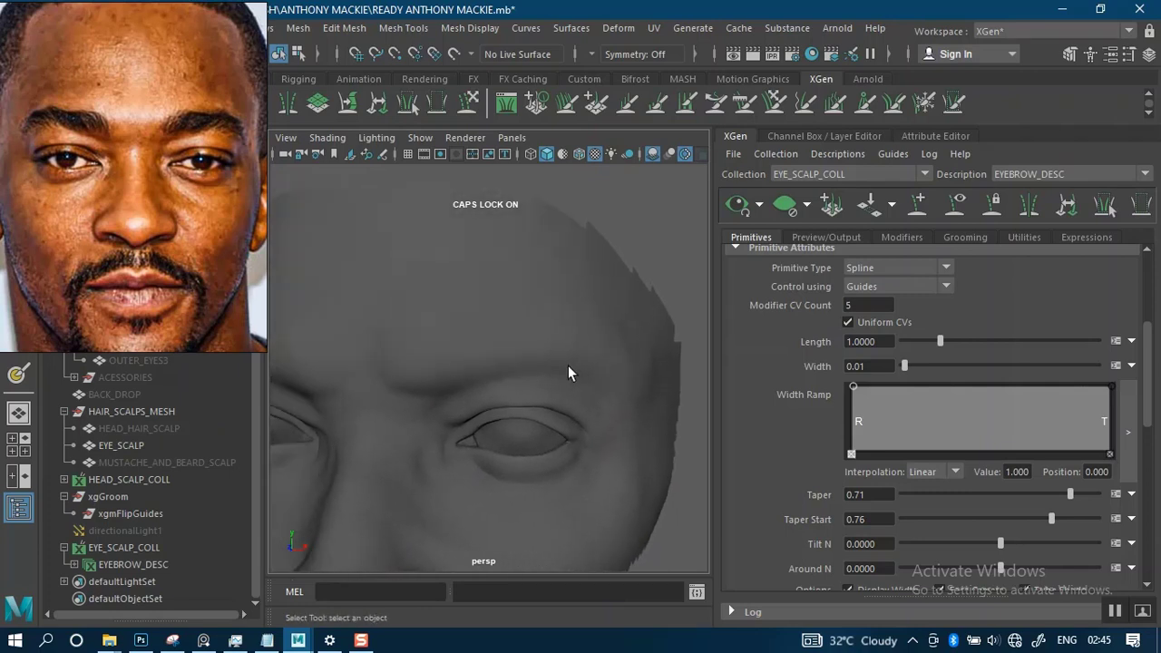
right_click_drag(568, 366, 538, 358, "alt")
left_click_drag(529, 410, 562, 365, "alt")
right_click_drag(566, 339, 566, 396, "alt")
left_click_drag(569, 385, 549, 379, "alt")
middle_click_drag(542, 373, 518, 390, "alt")
mouse_move(519, 380)
left_mouse_down("alt")
mouse_move(527, 367)
mouse_move(516, 393)
mouse_move(508, 378)
left_mouse_up("alt")
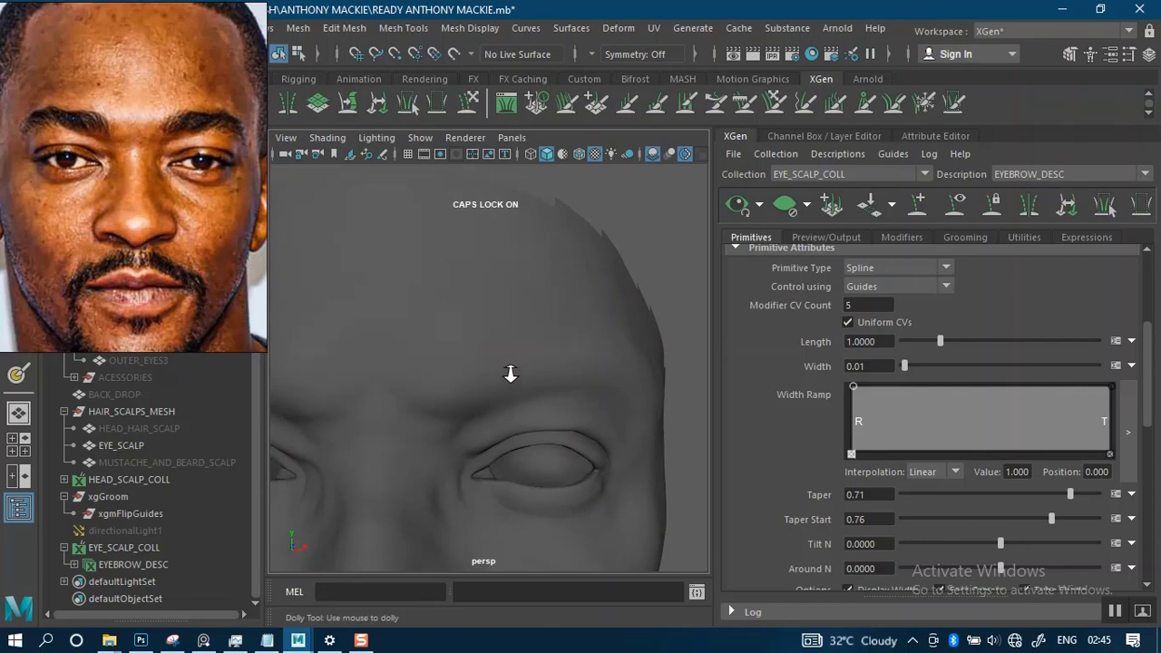
right_click_drag(511, 374, 510, 389, "alt")
middle_click_drag(510, 377, 507, 344, "alt")
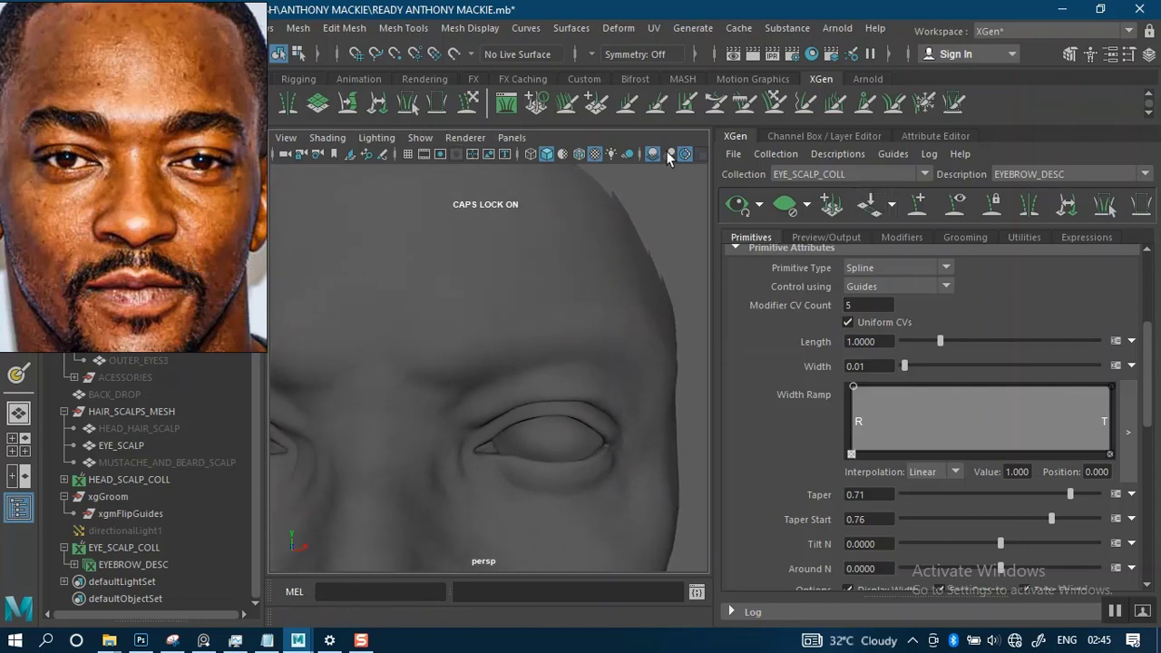
- Activate the Add/Move Guides tool and compare the eyebrow in the front reference portrait with the brow ridge on the mesh
left_click(918, 207)
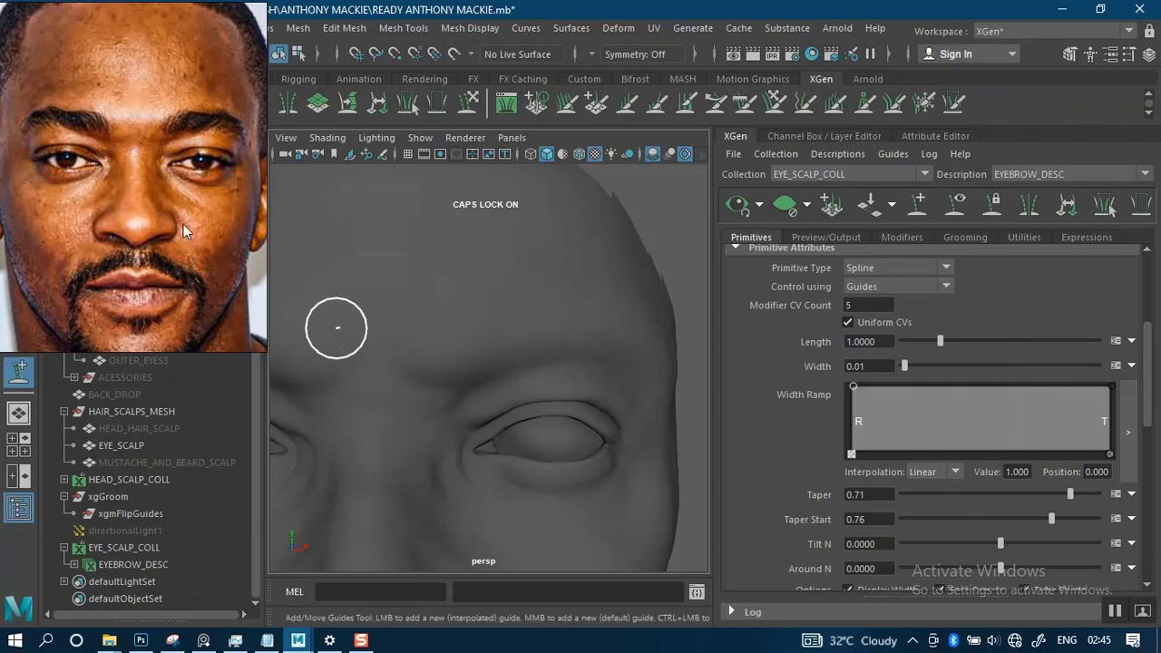
scroll(169, 217, "up", 5)
middle_click_drag(197, 186, 61, 327)
right_click_drag(139, 252, 179, 297)
scroll(186, 263, "up", 3)
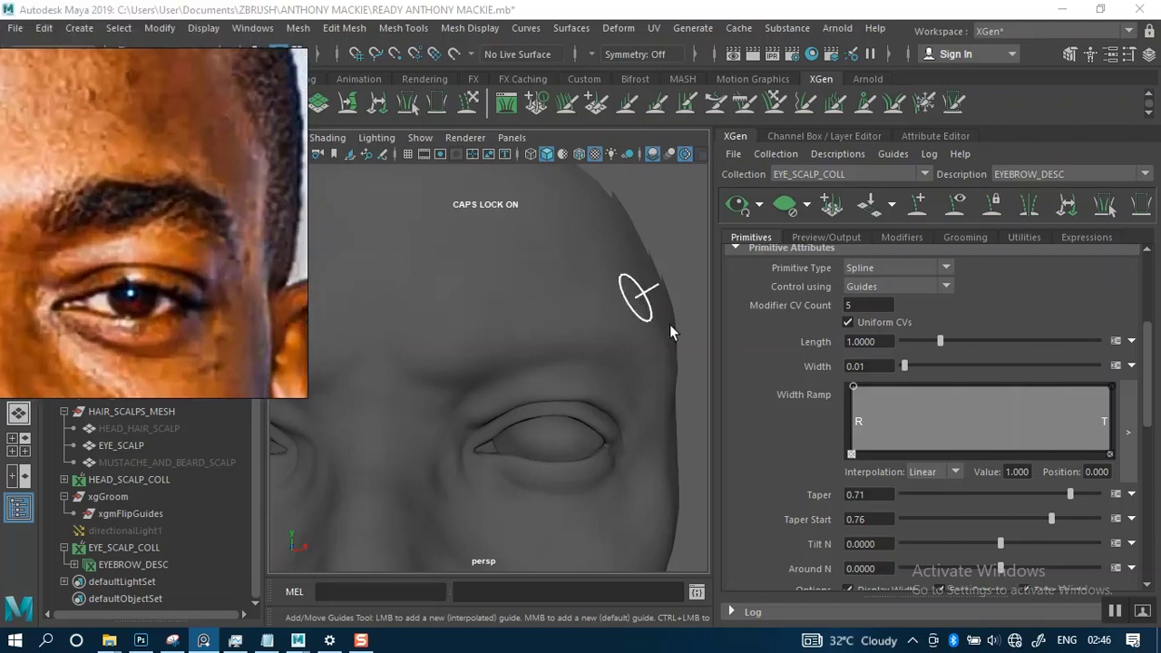
left_click_drag(663, 389, 610, 340, "alt")
middle_click_drag(567, 388, 677, 324, "alt")
right_click_drag(631, 370, 655, 431, "alt")
middle_click_drag(618, 375, 572, 417, "alt")
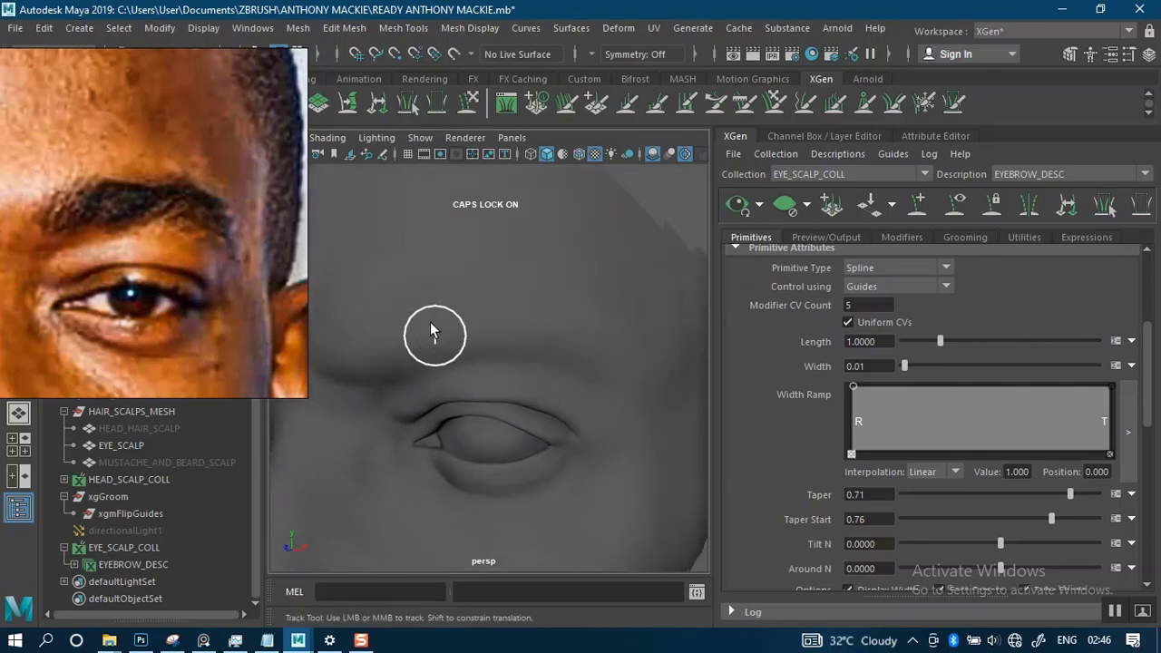
left_click_drag(435, 332, 490, 299, "alt")
mouse_move(490, 290)
middle_mouse_down("alt")
mouse_move(481, 307)
mouse_move(484, 293)
mouse_move(505, 293)
middle_mouse_up("alt")
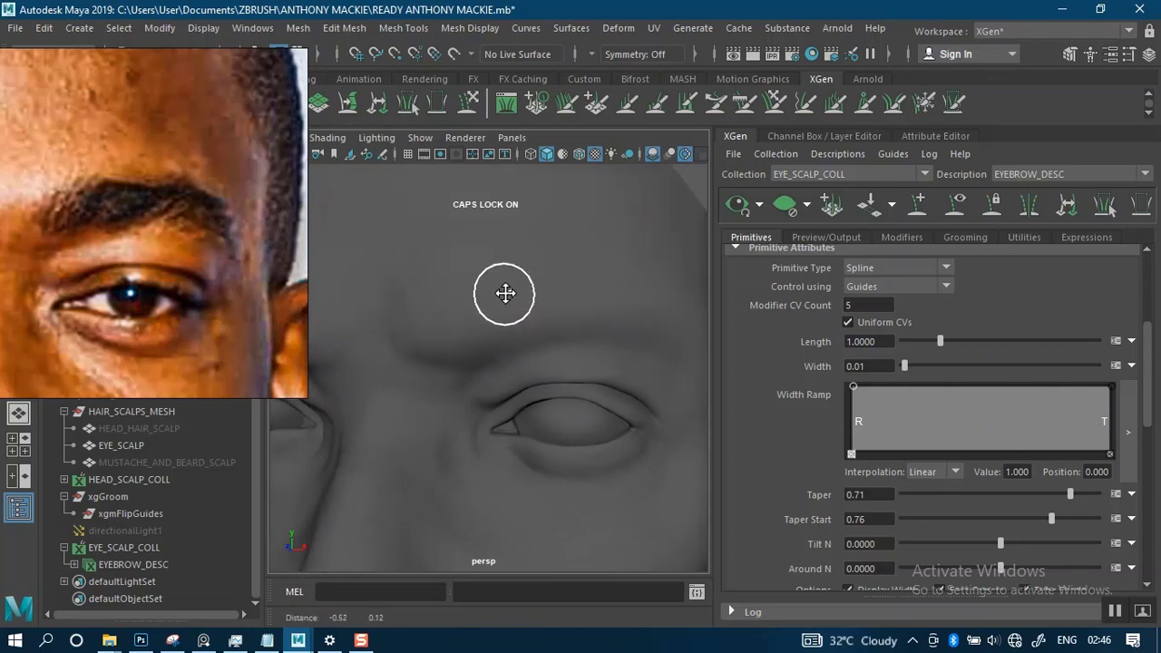
middle_click_drag(150, 298, 177, 298)
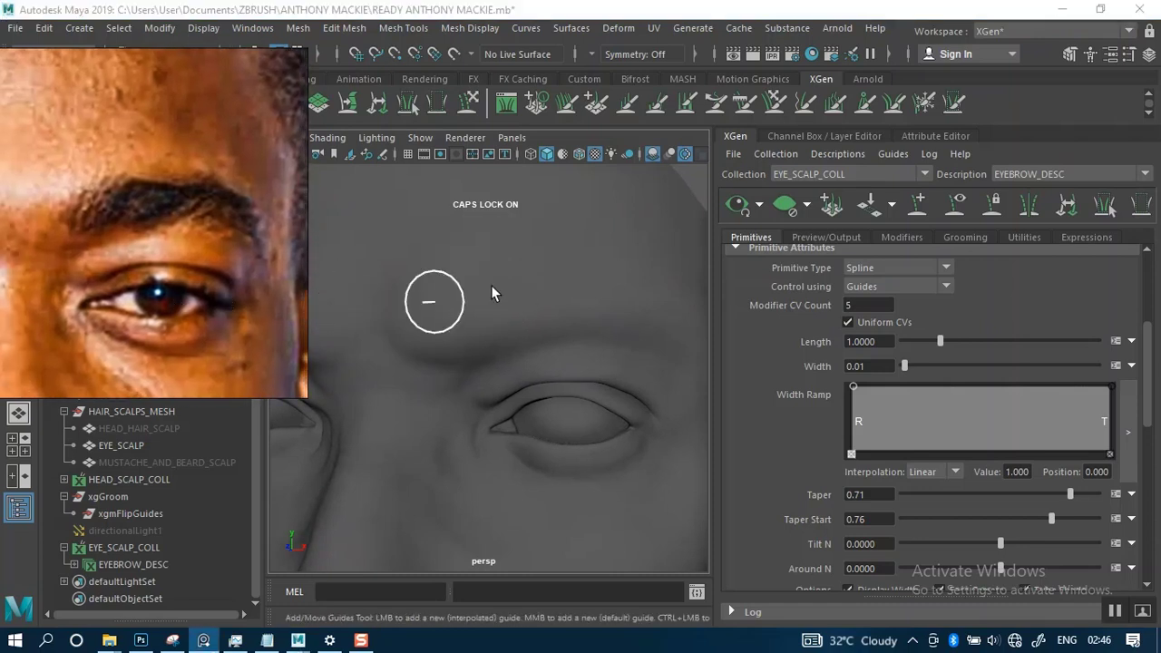
right_click_drag(551, 300, 528, 288, "alt")
left_click_drag(538, 297, 523, 298, "alt")
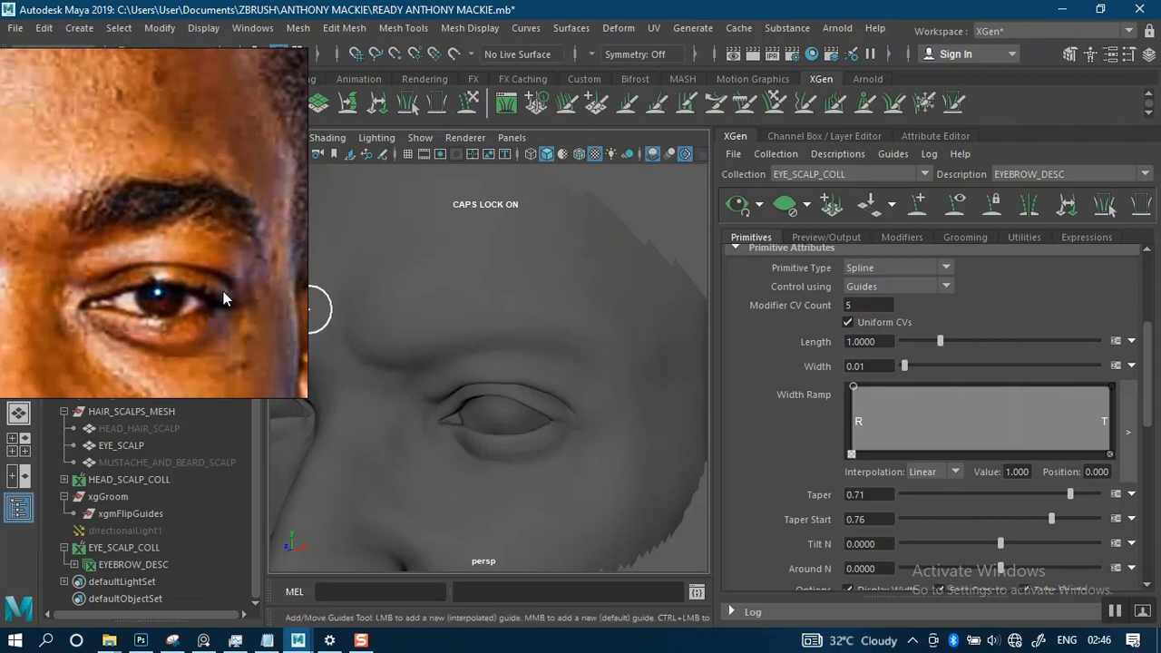
- Bring the angled reference photo into view and examine its eyebrow up close
scroll(223, 291, "down", 3)
middle_click_drag(170, 293, 197, 201)
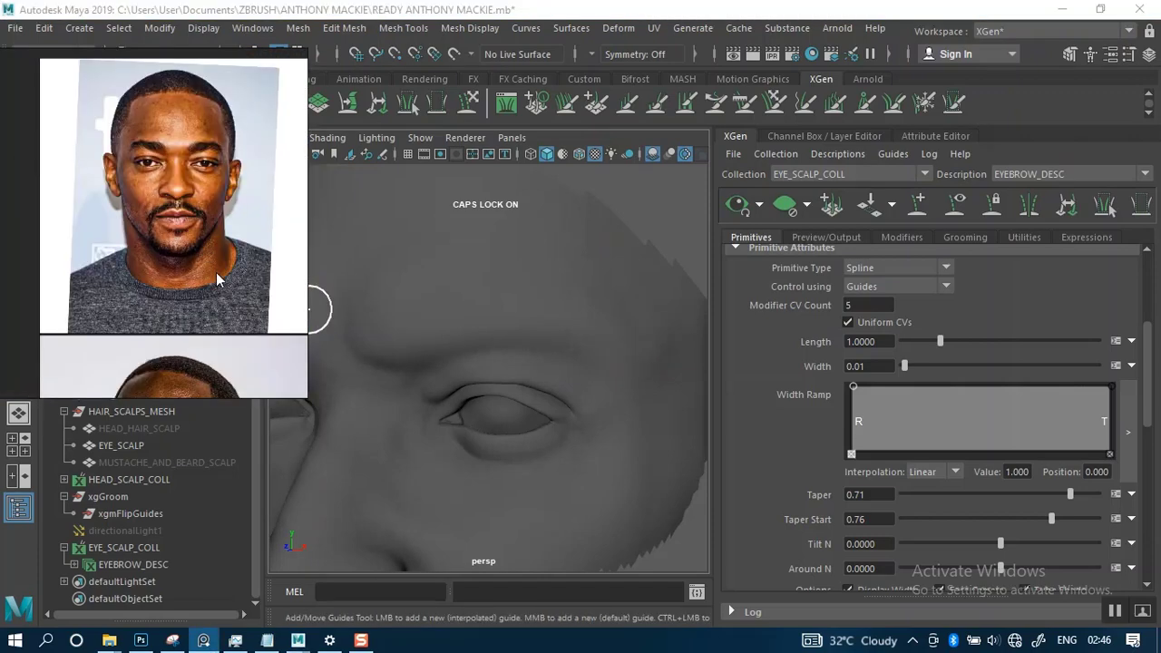
middle_click_drag(216, 272, 212, 158)
scroll(213, 300, "up", 5)
middle_click_drag(189, 310, 169, 263)
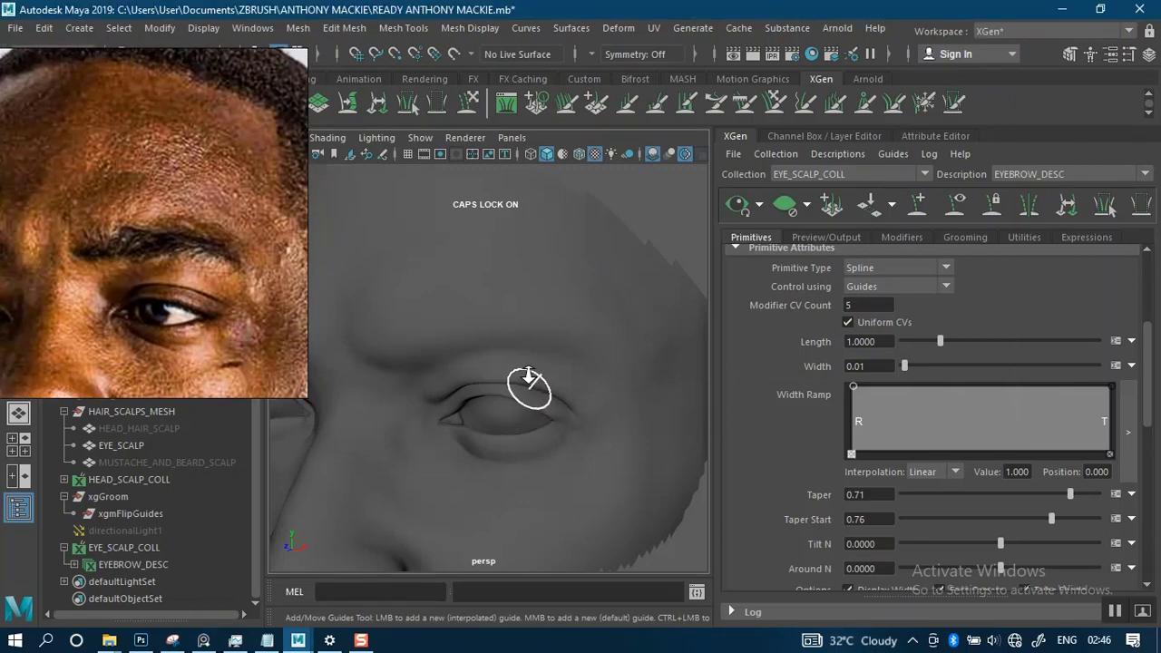
- Place the first eyebrow guide at the inner end of the brow ridge, near the nose bridge
right_click_drag(526, 383, 533, 340, "alt")
left_click_drag(575, 400, 520, 387, "alt")
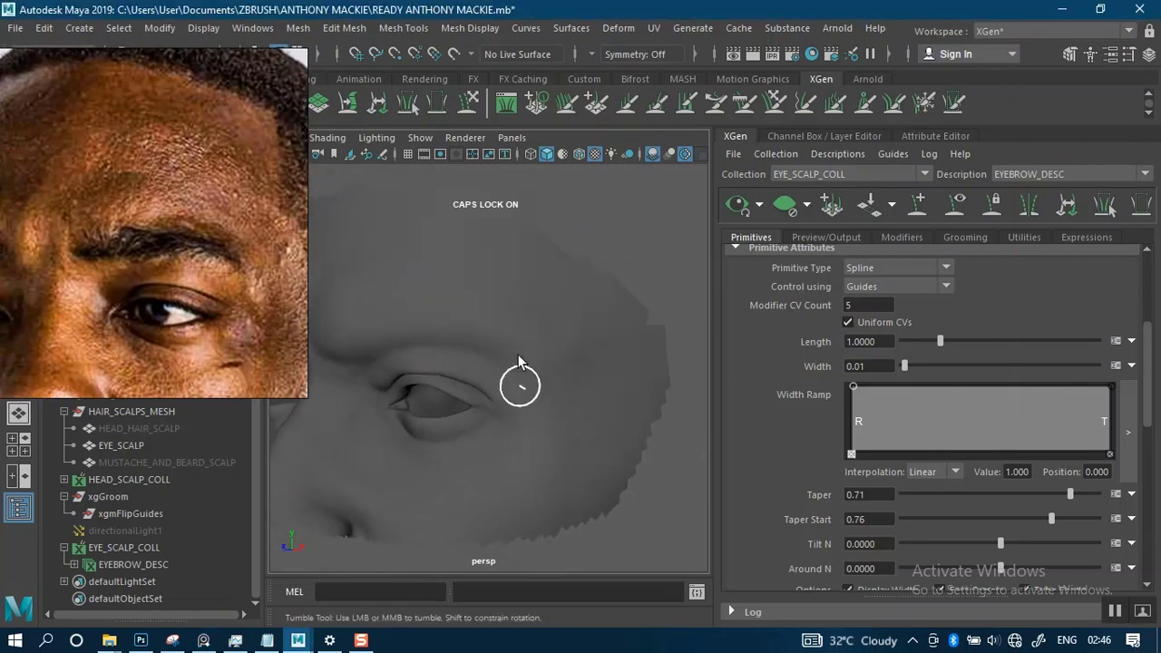
middle_click_drag(524, 357, 582, 360, "alt")
mouse_move(577, 365)
left_mouse_down("alt")
mouse_move(570, 353)
mouse_move(557, 359)
left_mouse_up("alt")
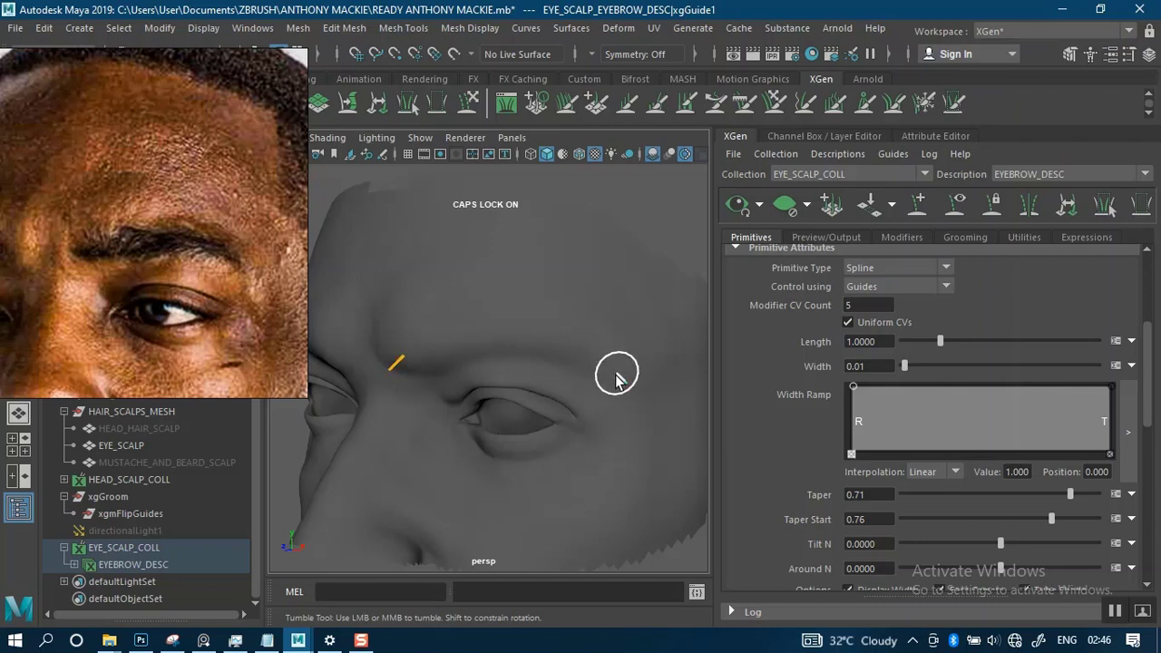
- Try a guide at the far outer end of the brow, check it from other angles, and undo it
left_click(618, 377)
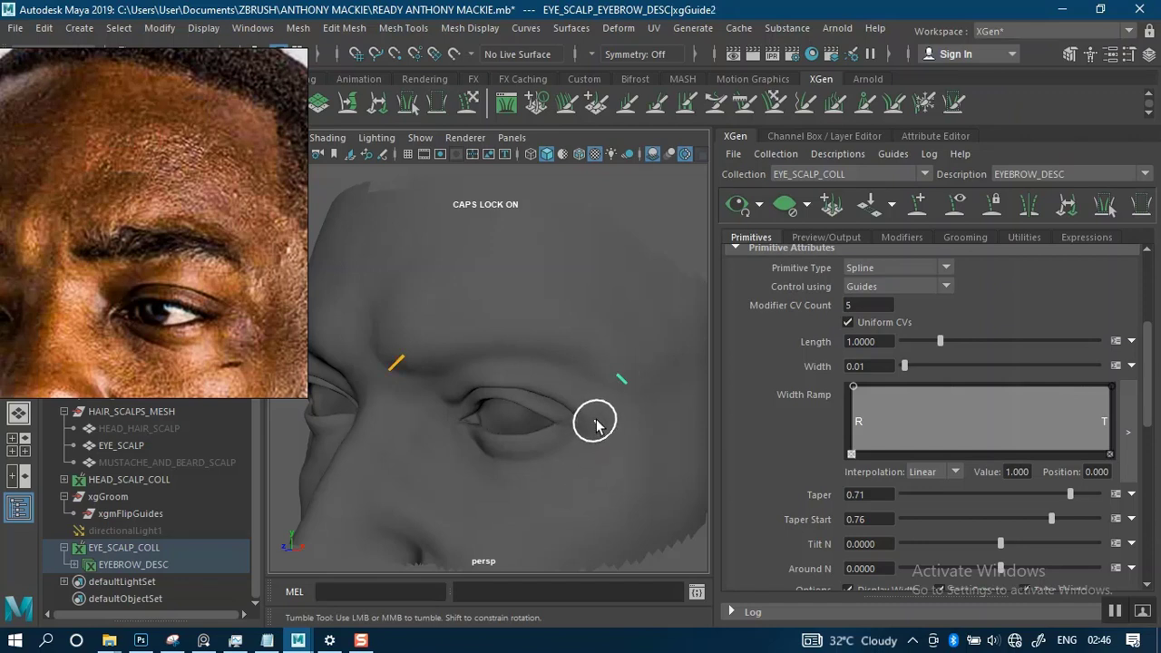
left_click_drag(594, 425, 557, 332, "alt")
right_click_drag(556, 332, 620, 400, "alt")
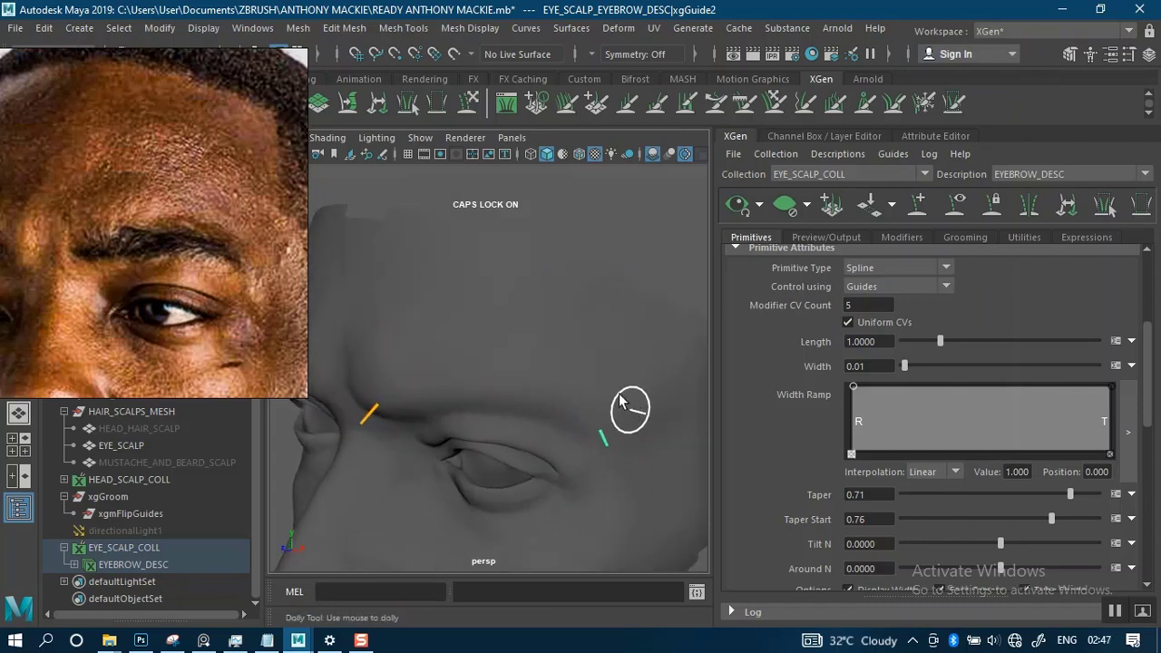
left_click_drag(596, 388, 574, 344, "alt")
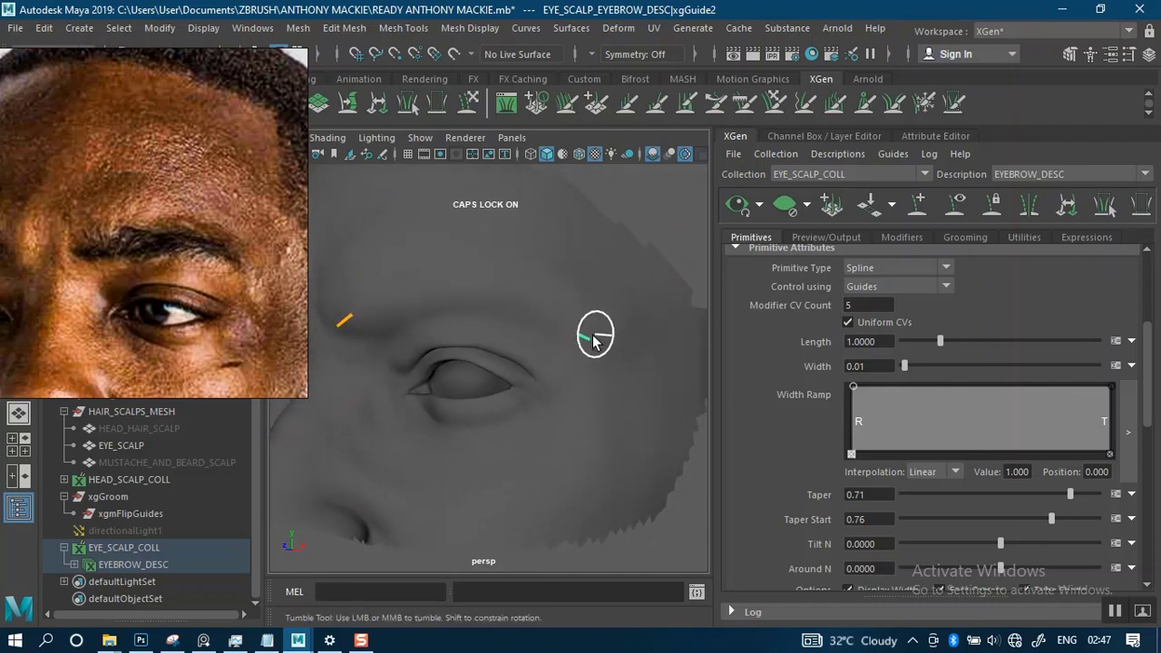
key("ctrl+z")
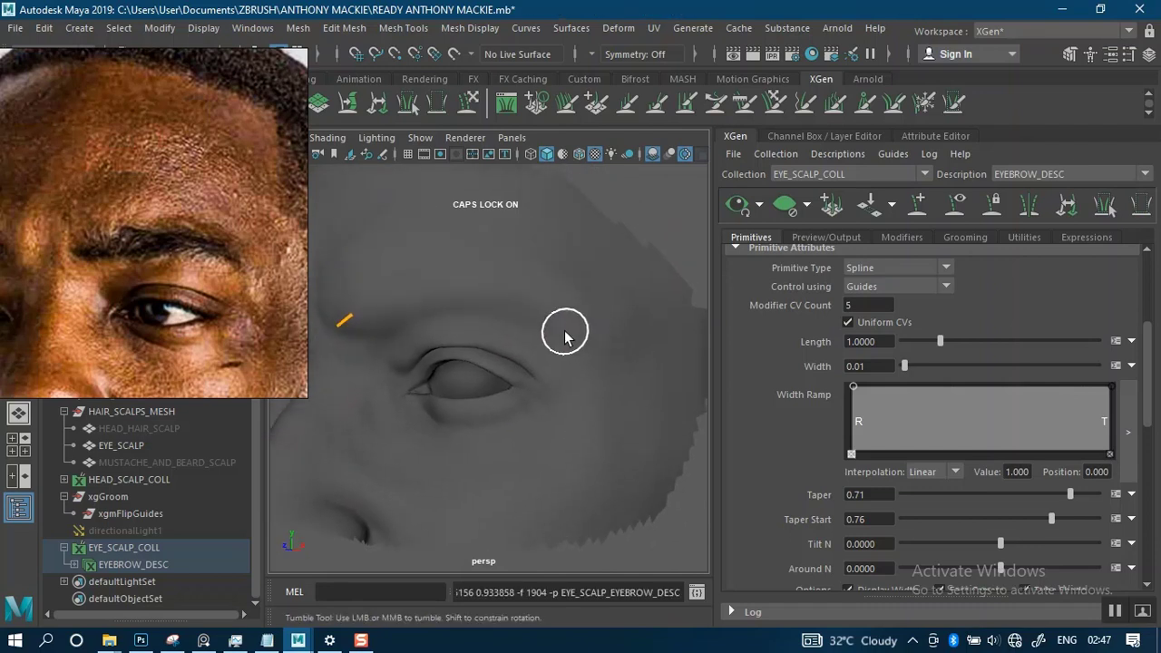
- Place eyebrow guides at the brow's outer end, at the upper and lower edges of its middle, and above its inner end
left_click(569, 340)
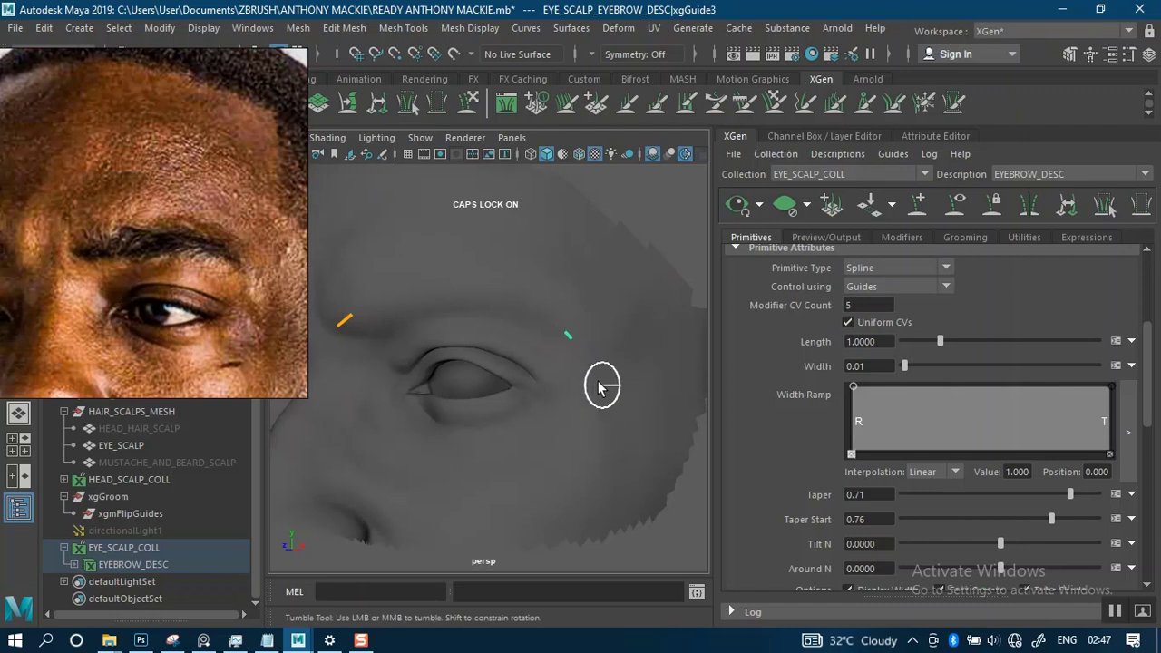
left_click_drag(598, 388, 603, 323, "alt")
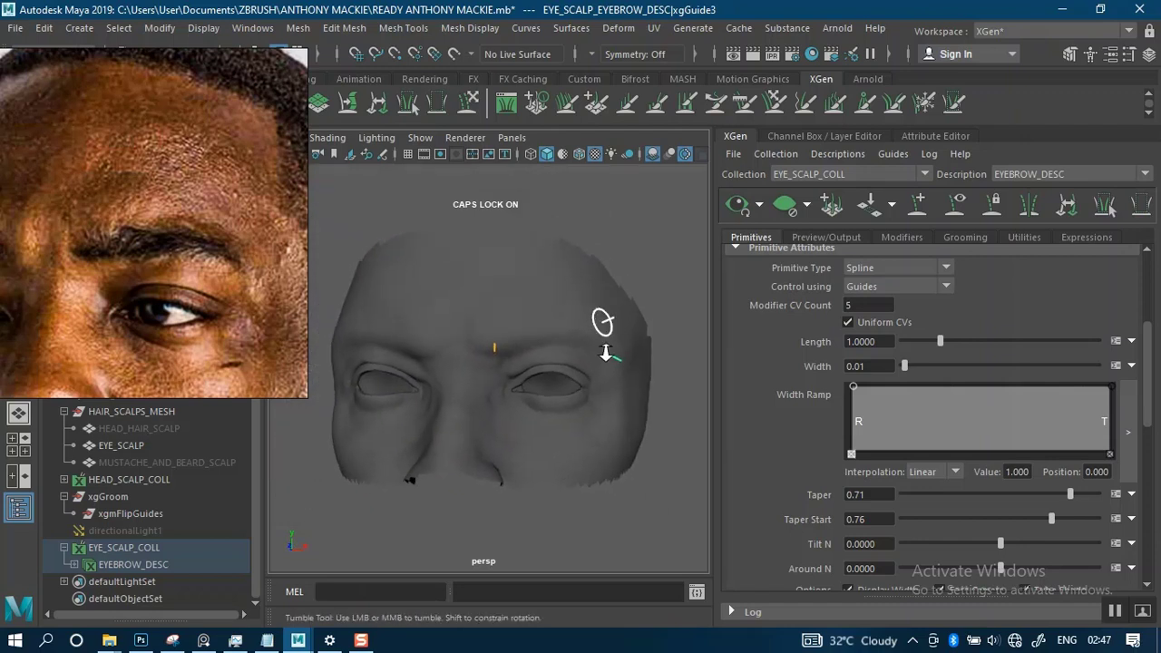
right_click_drag(605, 353, 633, 392, "alt")
middle_click_drag(607, 330, 564, 395, "alt")
middle_click_drag(566, 351, 581, 337, "alt")
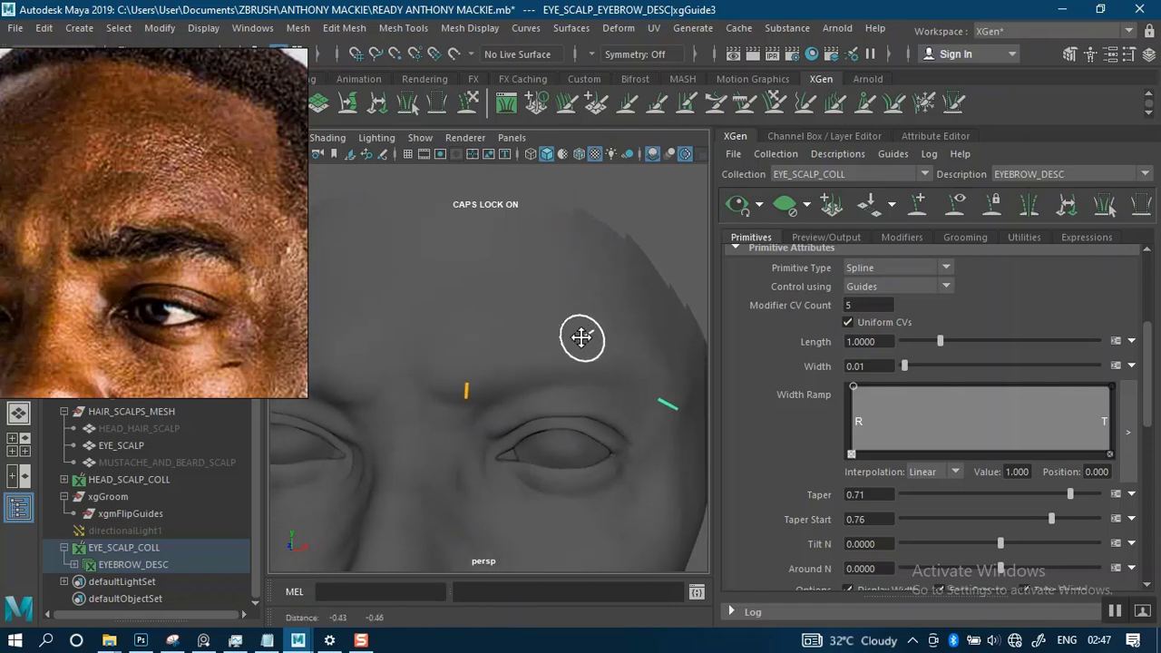
left_click_drag(582, 337, 544, 351, "alt")
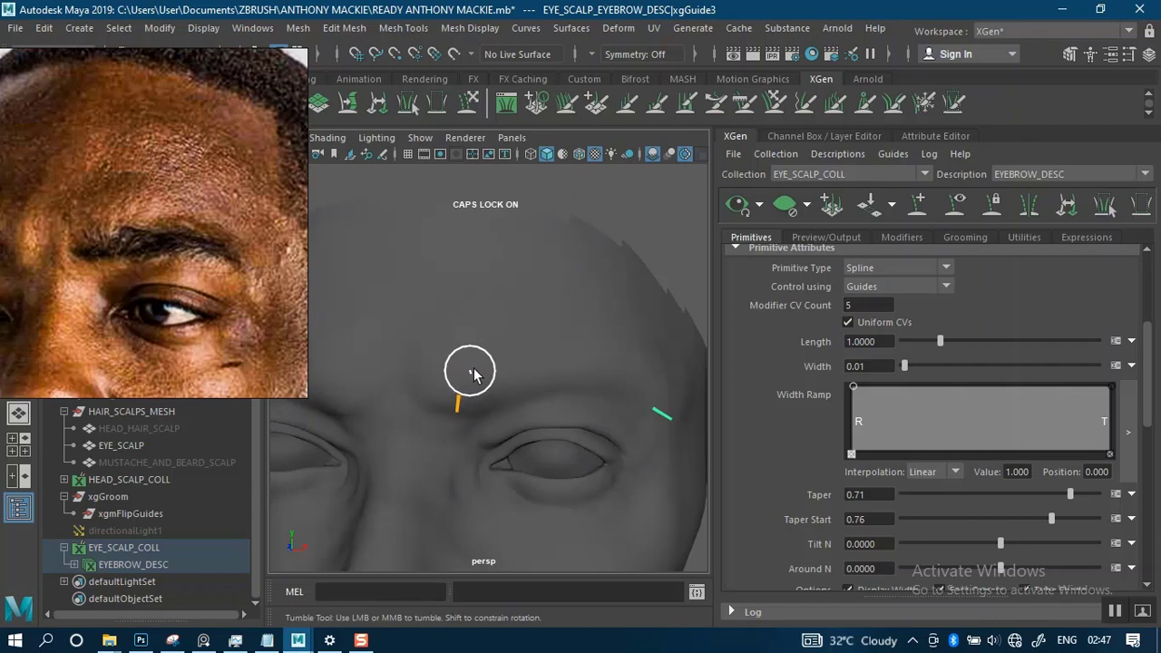
left_click(569, 355)
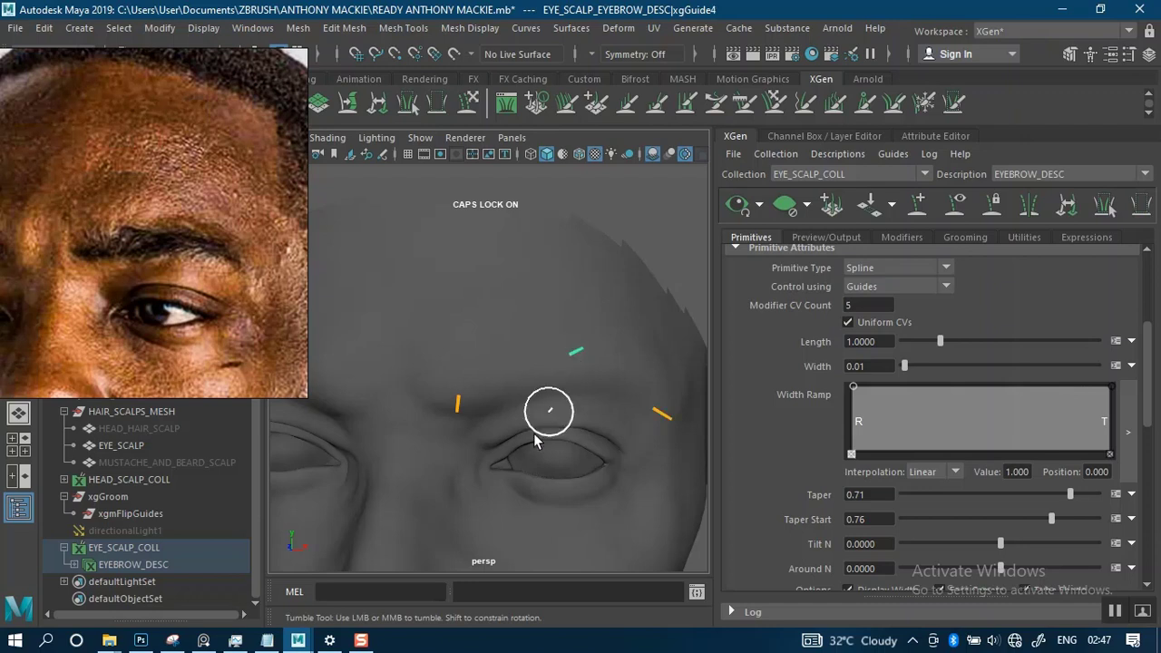
left_click(571, 398)
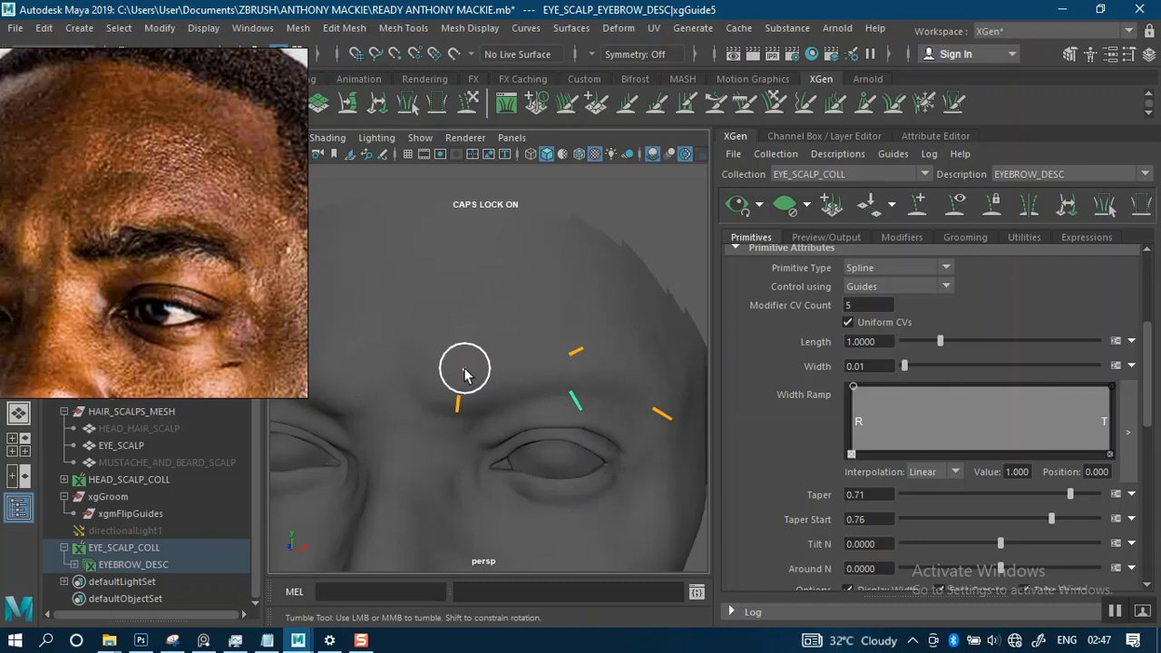
left_click(518, 355)
left_click_drag(635, 361, 522, 328, "alt")
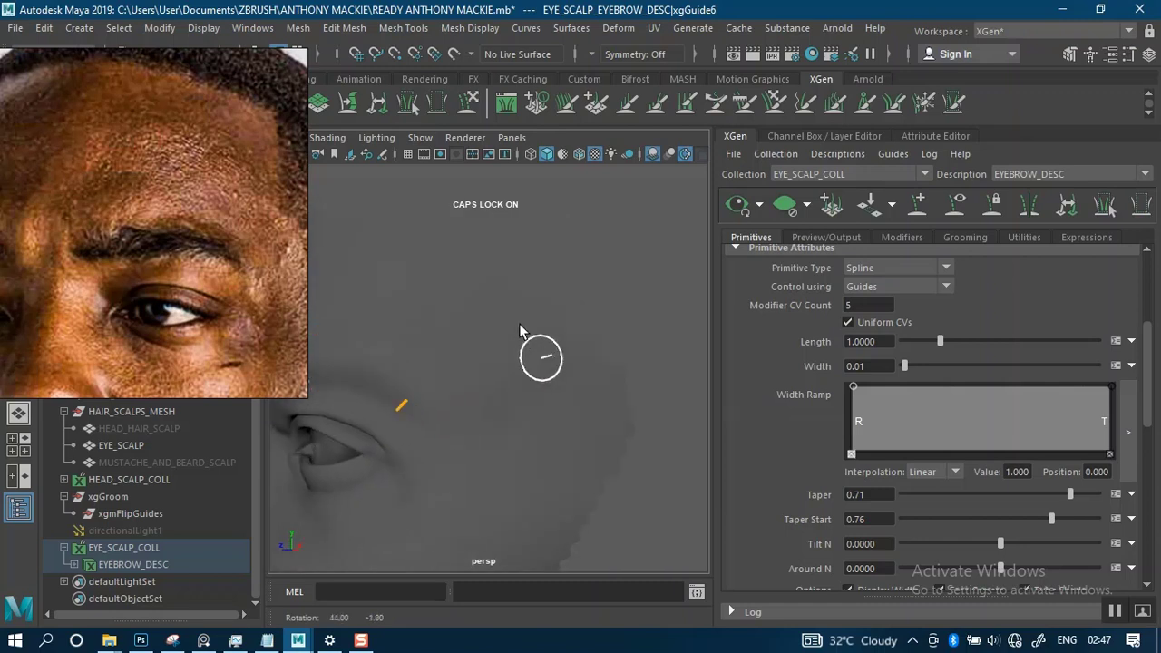
- Place eyebrow guides along the upper edge of the brow, filling the gap toward its outer end
middle_click_drag(523, 328, 589, 332, "alt")
left_click(558, 335)
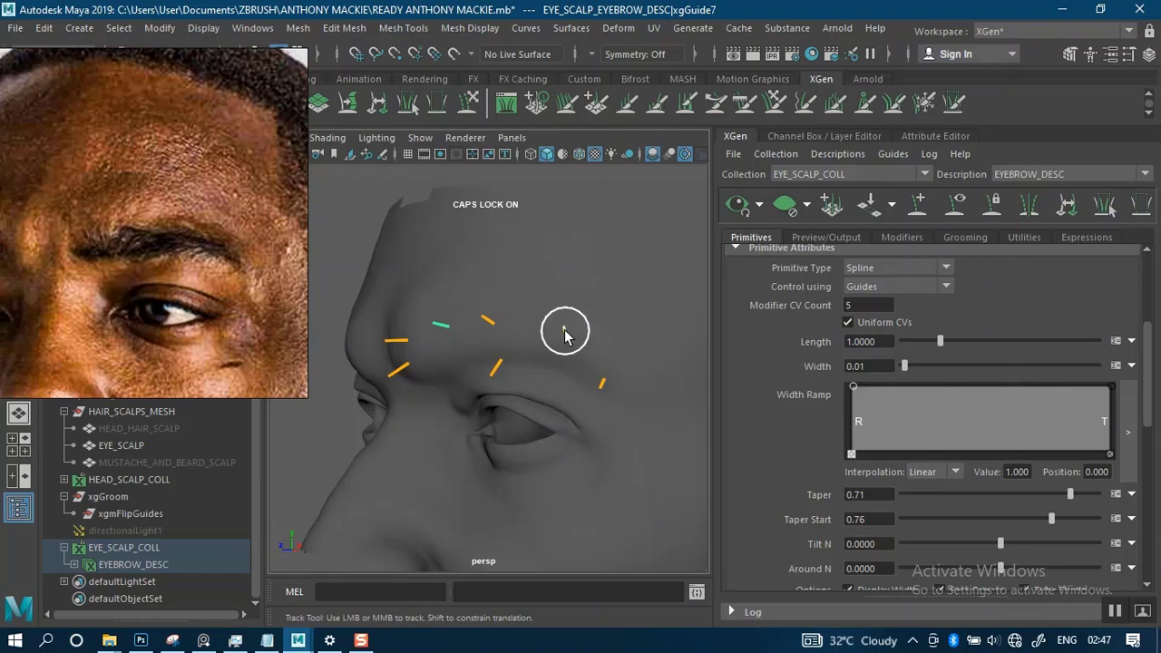
left_click_drag(599, 371, 562, 328, "alt")
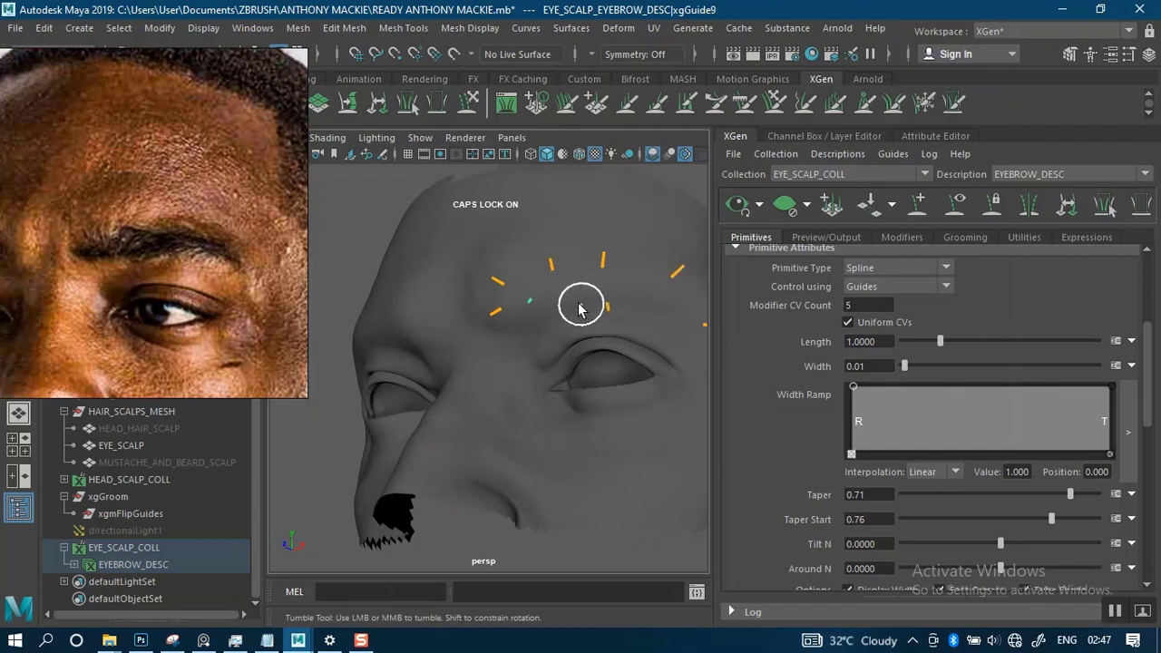
- Undo the last misplaced guide and place two guides along the brow's lower edge, at its inner and outer halves
key("ctrl+z")
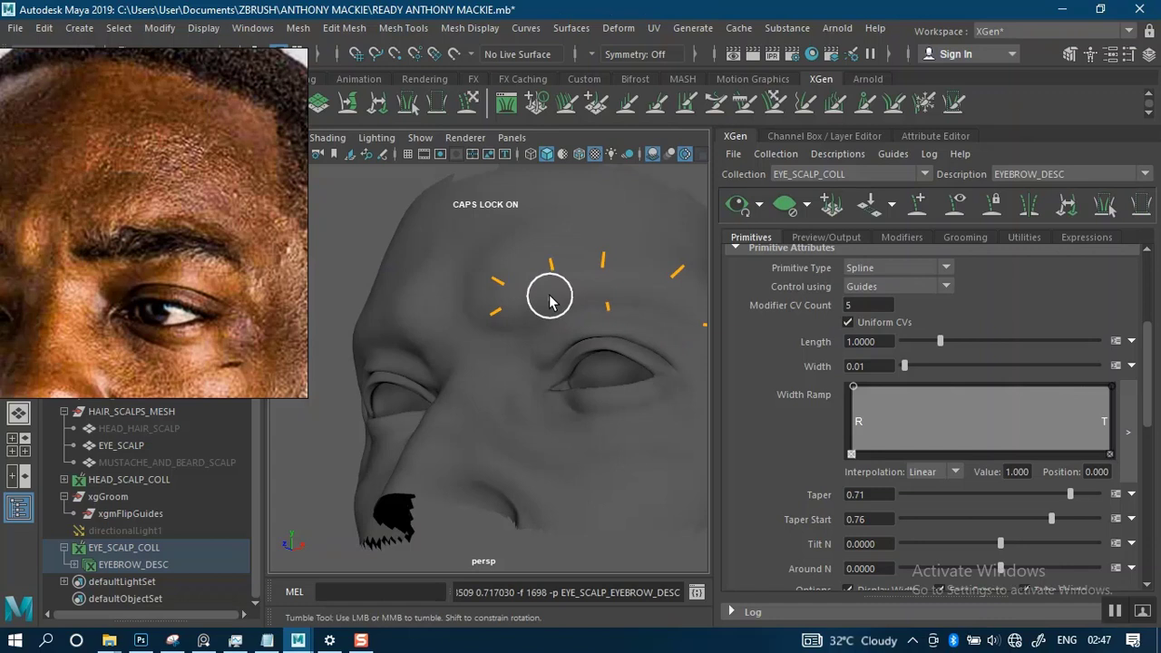
left_click(555, 295)
right_click_drag(661, 354, 582, 345, "alt")
middle_click_drag(564, 313, 477, 330, "alt")
right_click_drag(481, 330, 578, 401, "alt")
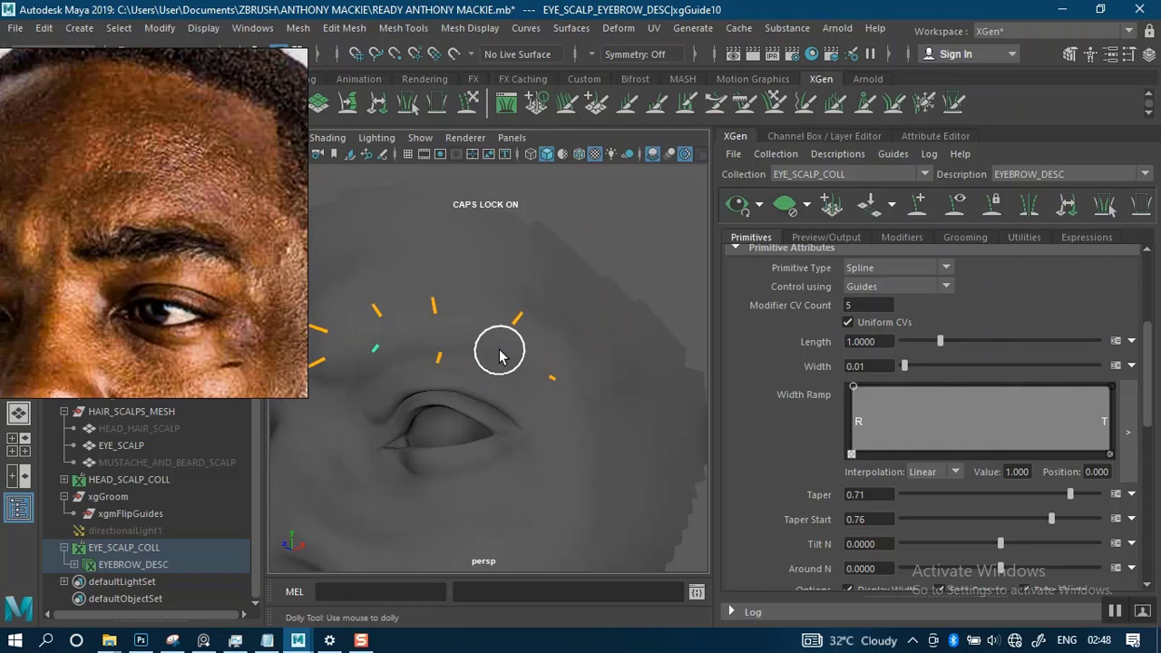
left_click(500, 345)
- Inspect the guide layout from the front and compare it with the eyebrow in the angled reference photo
right_click_drag(531, 358, 465, 223, "alt")
left_click_drag(507, 324, 565, 347, "alt")
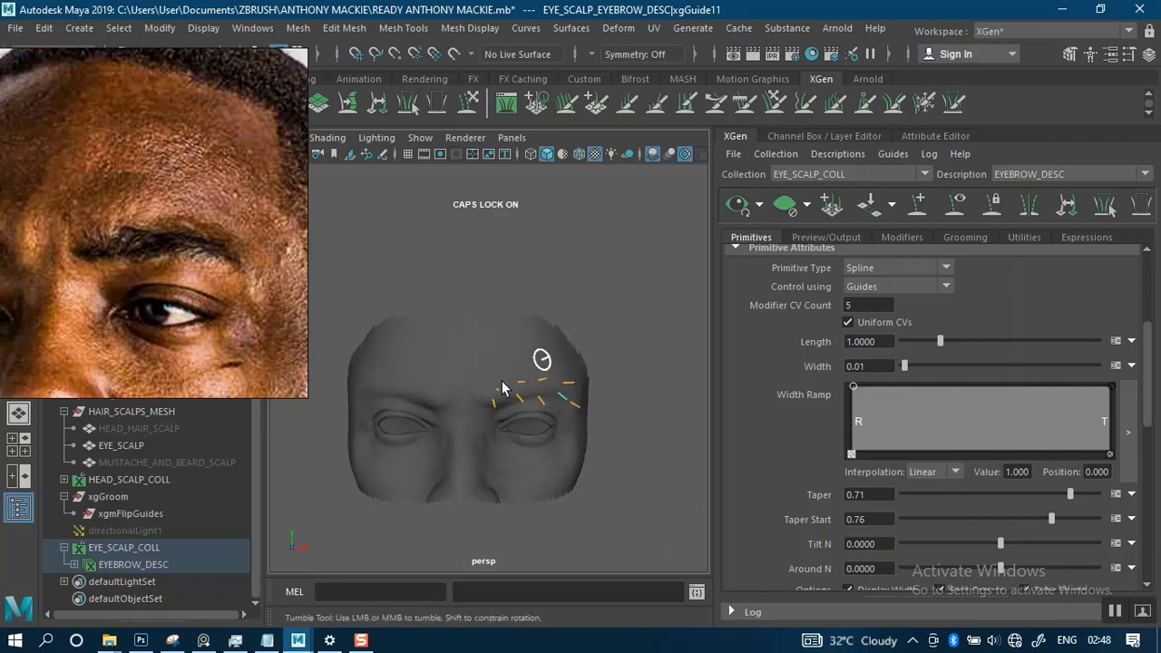
middle_click_drag(503, 377, 541, 335, "alt")
right_click_drag(541, 335, 574, 447, "alt")
middle_click_drag(565, 363, 462, 420, "alt")
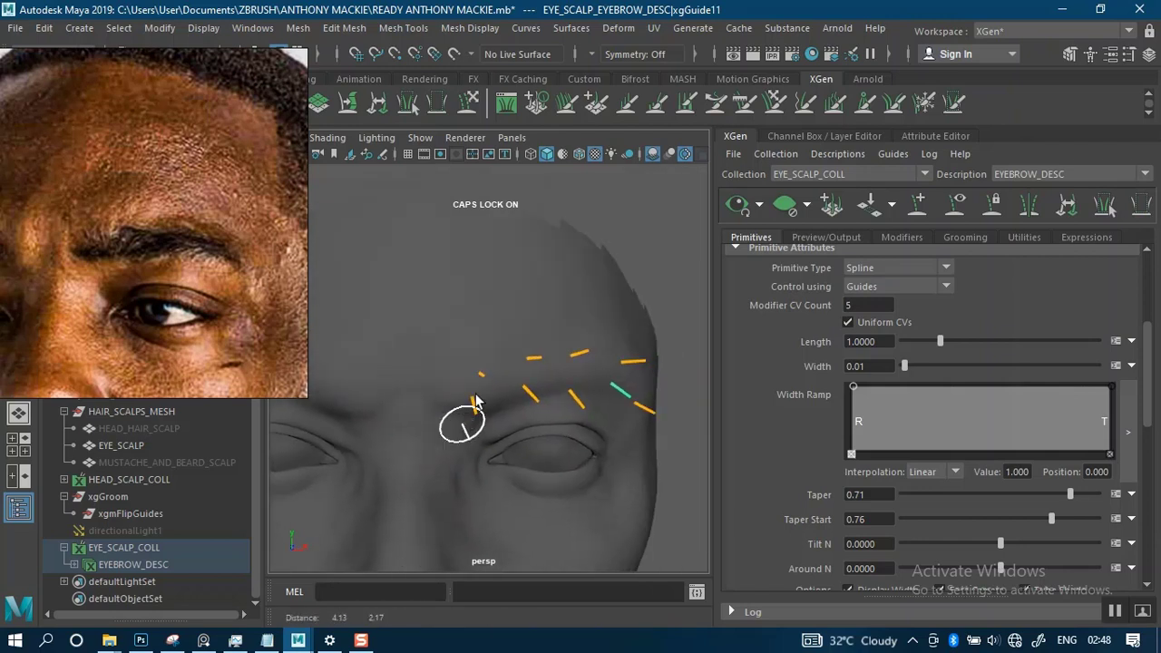
right_click_drag(519, 365, 528, 428, "alt")
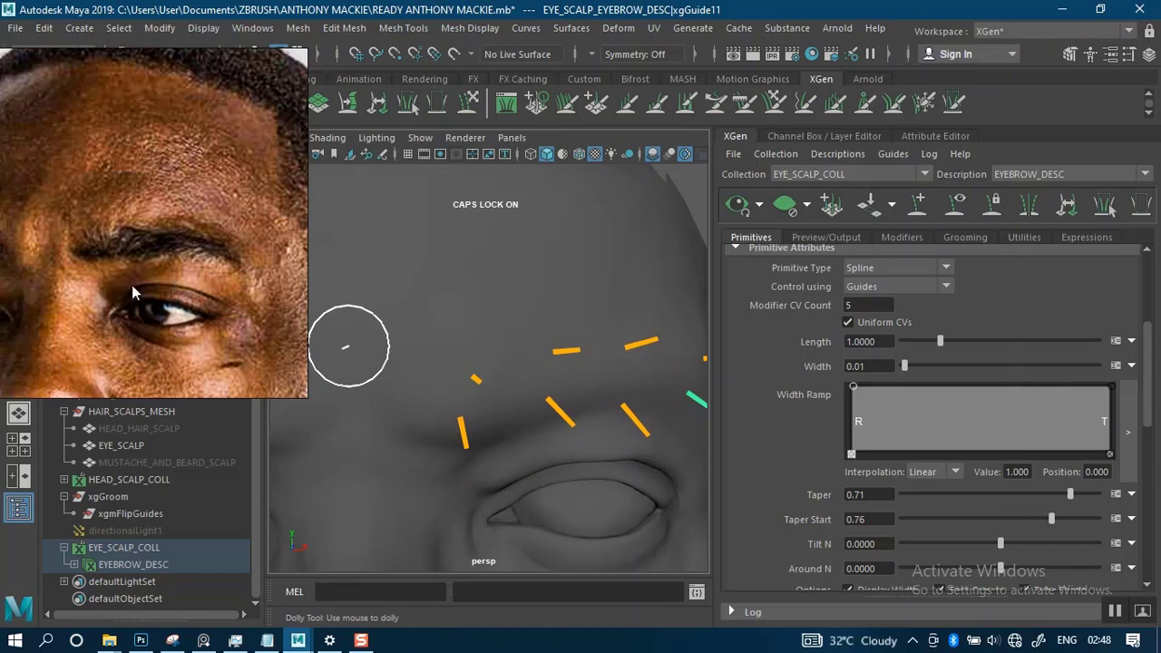
middle_click_drag(72, 287, 130, 271)
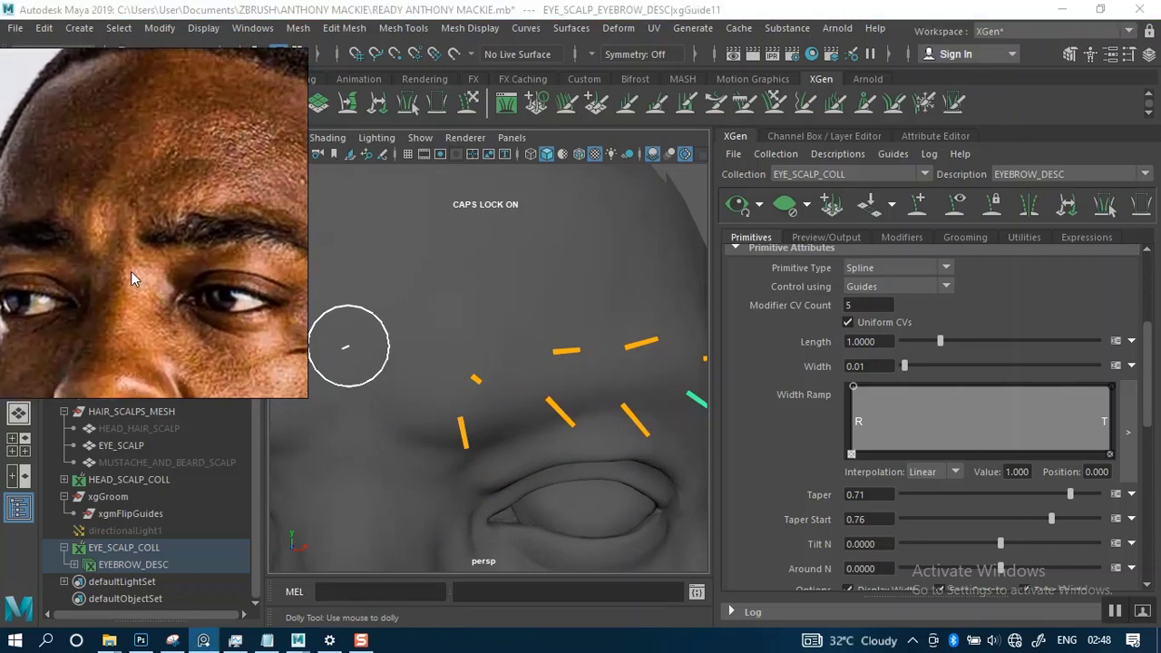
scroll(159, 223, "up", 3)
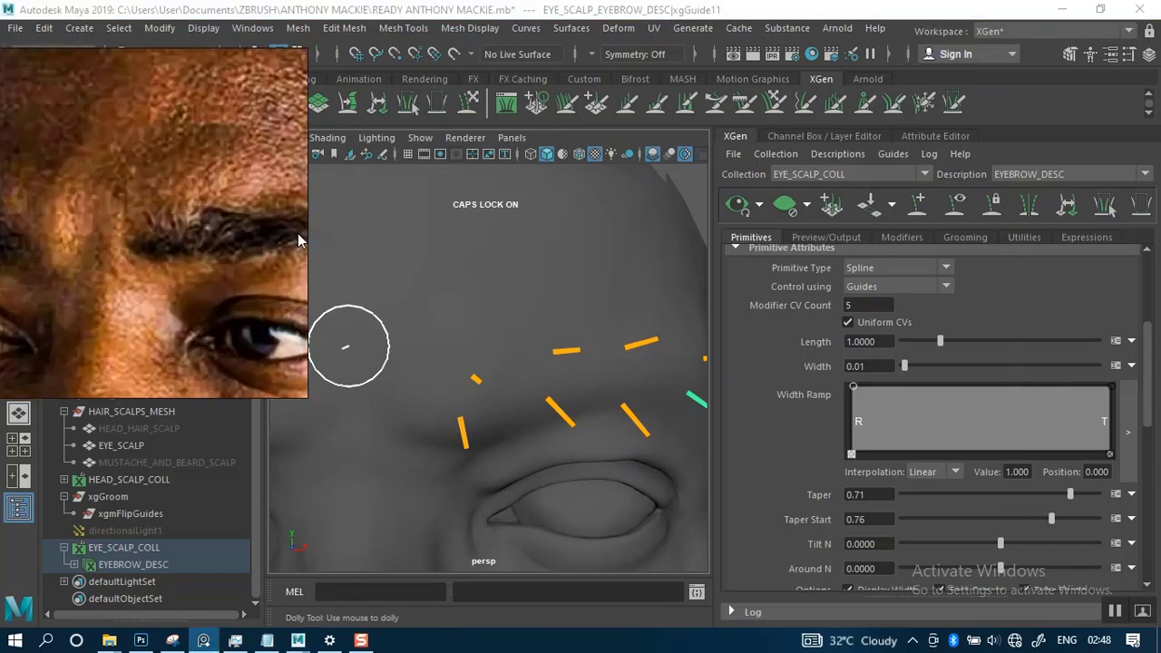
middle_click_drag(298, 233, 189, 235)
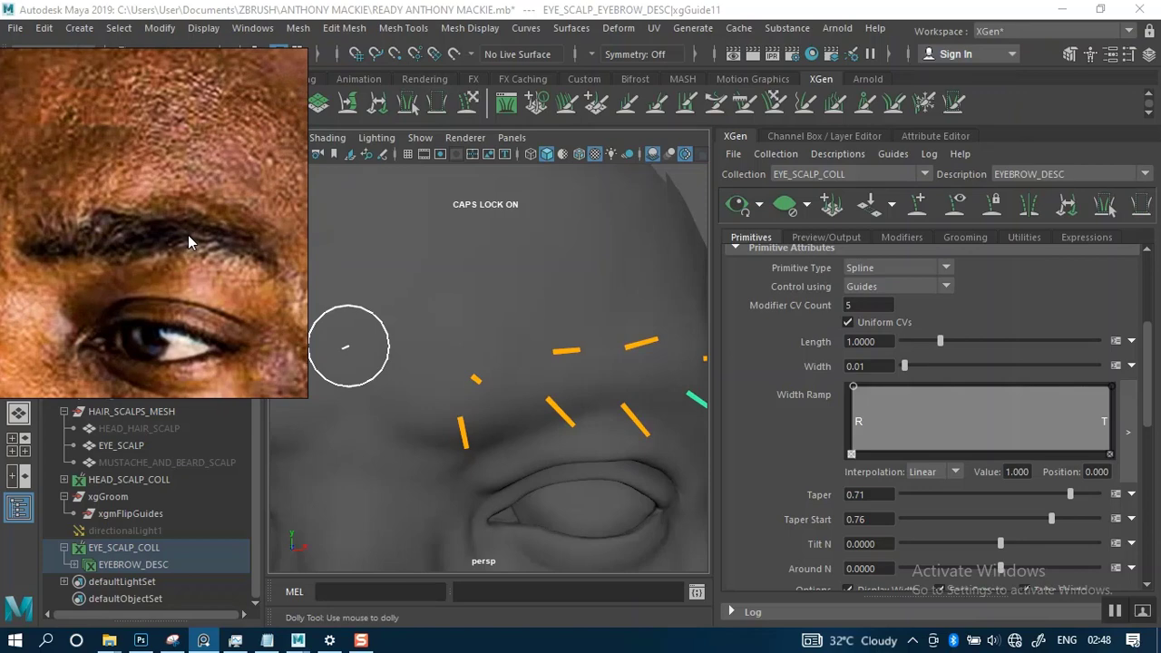
scroll(187, 235, "down", 2)
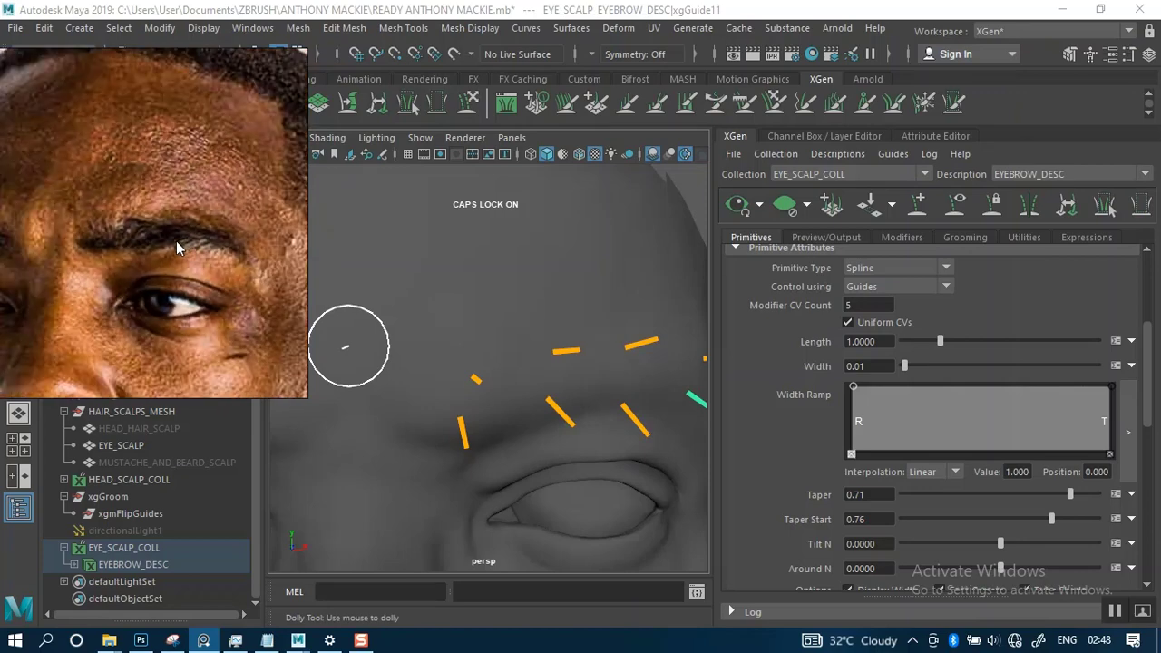
scroll(176, 240, "down", 5)
scroll(176, 243, "down", 2)
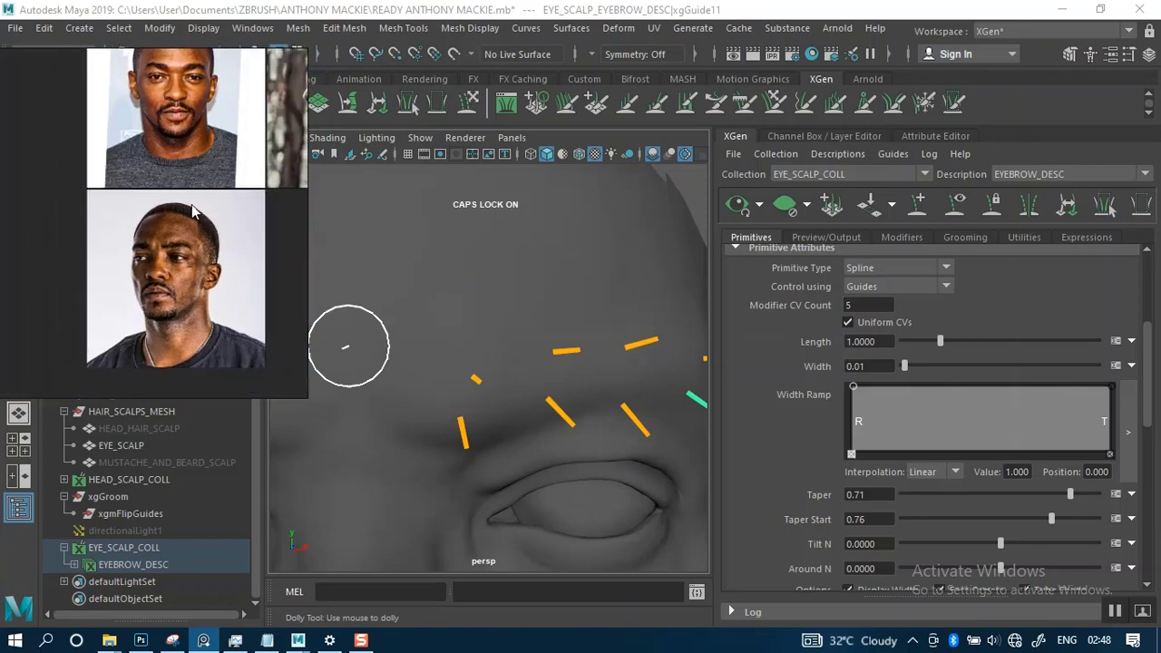
- Bring the front-facing reference portrait into view and examine the hair direction of its eyebrow up close
middle_click_drag(169, 156, 189, 297)
scroll(189, 294, "up", 7)
middle_click_drag(216, 211, 188, 373)
middle_click_drag(222, 80, 157, 279)
scroll(211, 228, "up", 1)
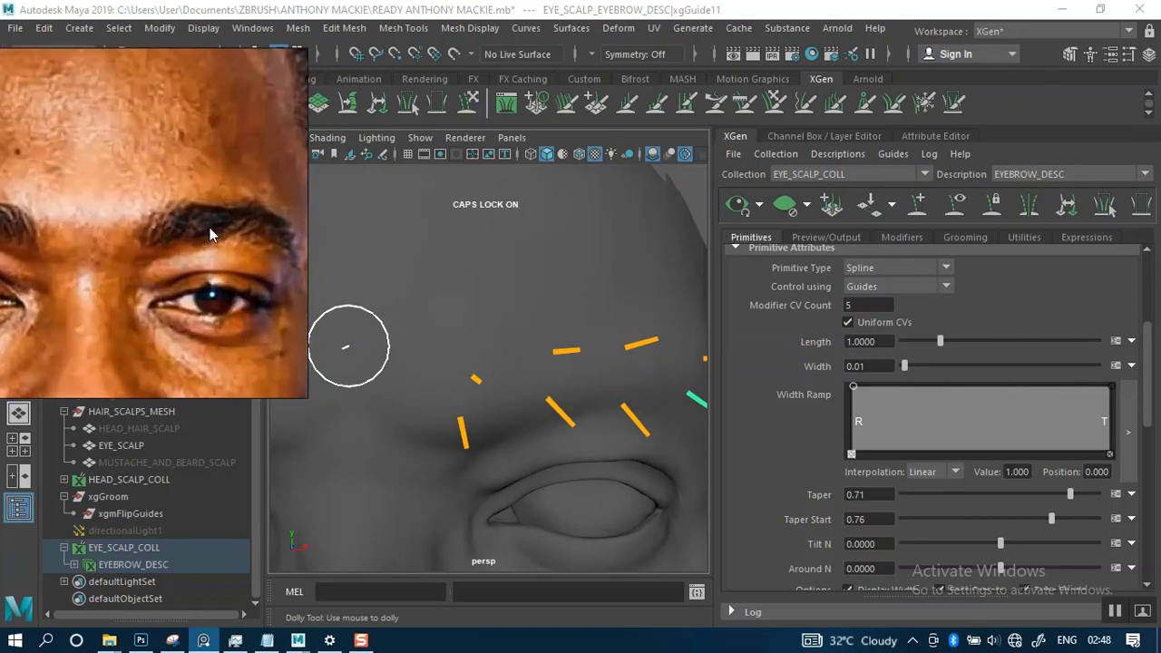
middle_click_drag(200, 231, 289, 220)
middle_click_drag(165, 228, 273, 216)
scroll(218, 209, "up", 3)
scroll(212, 217, "down", 3)
- Move the reference image window to the other side of the viewport and frame the portrait's eyebrow and eye in it
left_click_drag(173, 227, 876, 213)
scroll(870, 222, "down", 3)
scroll(823, 223, "up", 5)
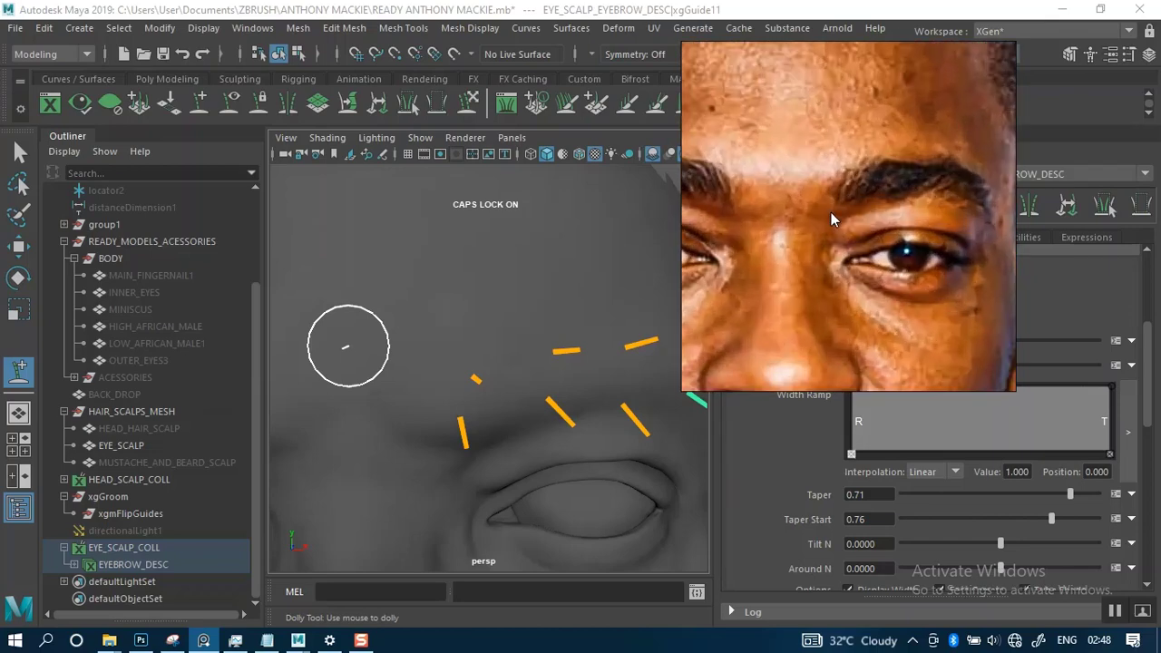
mouse_move(830, 212)
middle_mouse_down()
mouse_move(943, 235)
mouse_move(843, 227)
middle_mouse_up()
mouse_move(920, 240)
middle_mouse_down()
mouse_move(861, 236)
mouse_move(893, 241)
middle_mouse_up()
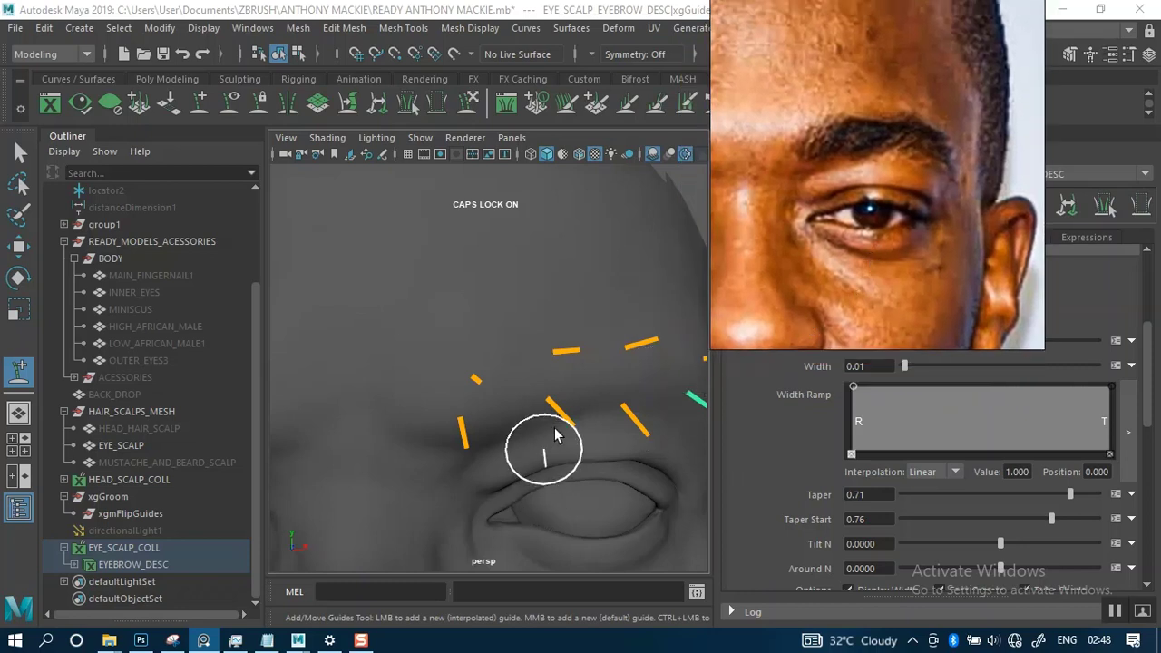
- Select the lower guide at the brow's inner end and sculpt it to lie along the skin toward the outer brow
right_click_drag(565, 441, 530, 399, "alt")
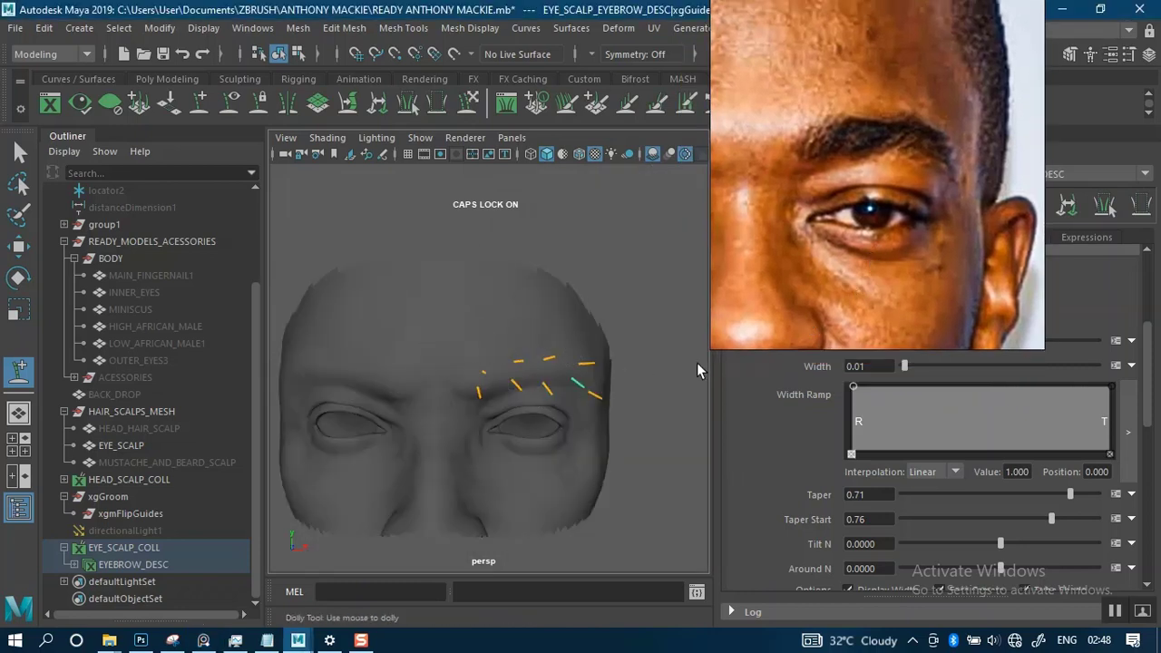
left_click_drag(565, 392, 531, 380, "alt")
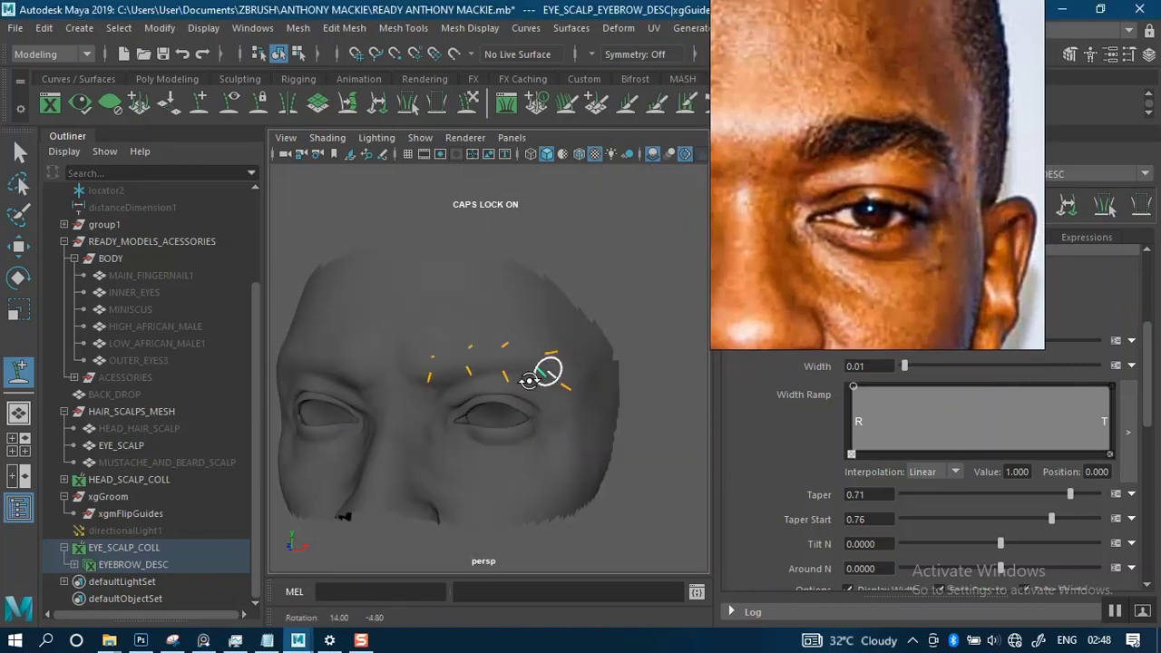
right_click_drag(510, 390, 499, 371, "alt")
left_click_drag(500, 371, 520, 363, "alt")
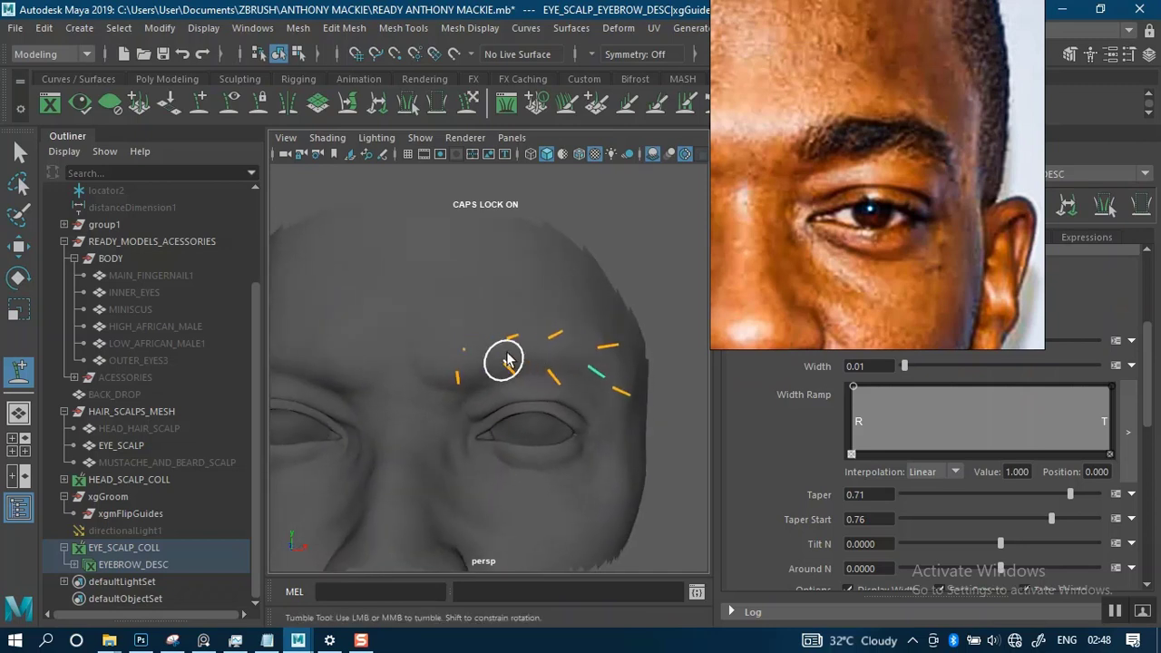
right_click_drag(511, 355, 537, 353, "alt")
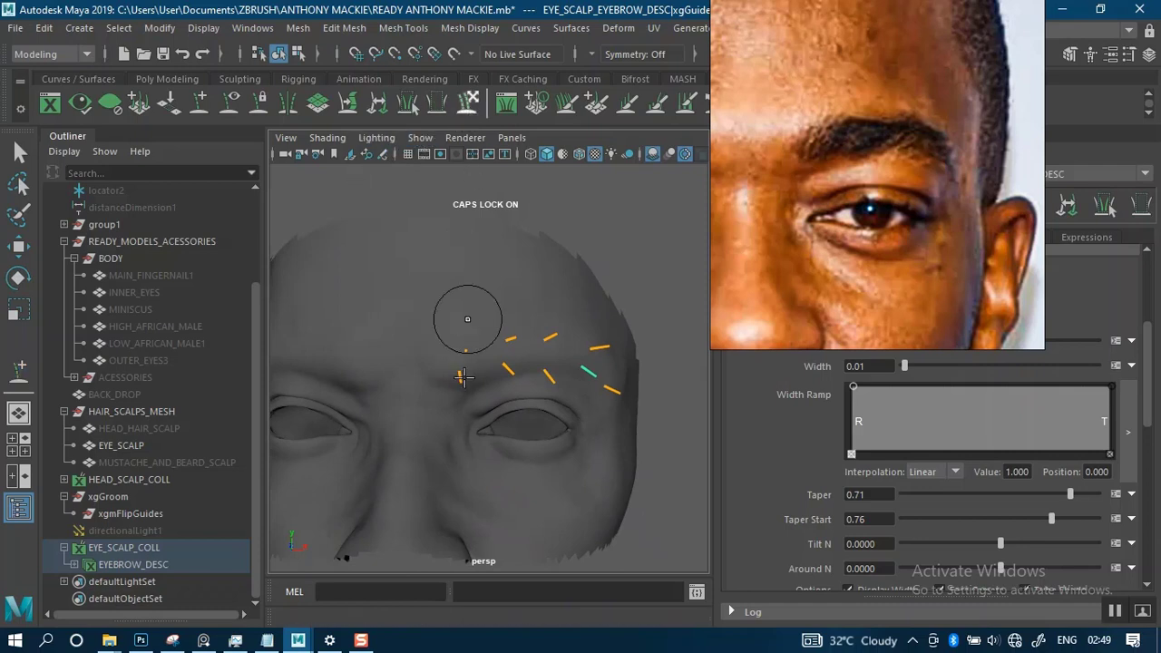
mouse_move(469, 350)
right_mouse_down("alt")
mouse_move(485, 381)
mouse_move(500, 372)
right_mouse_up("alt")
key("q")
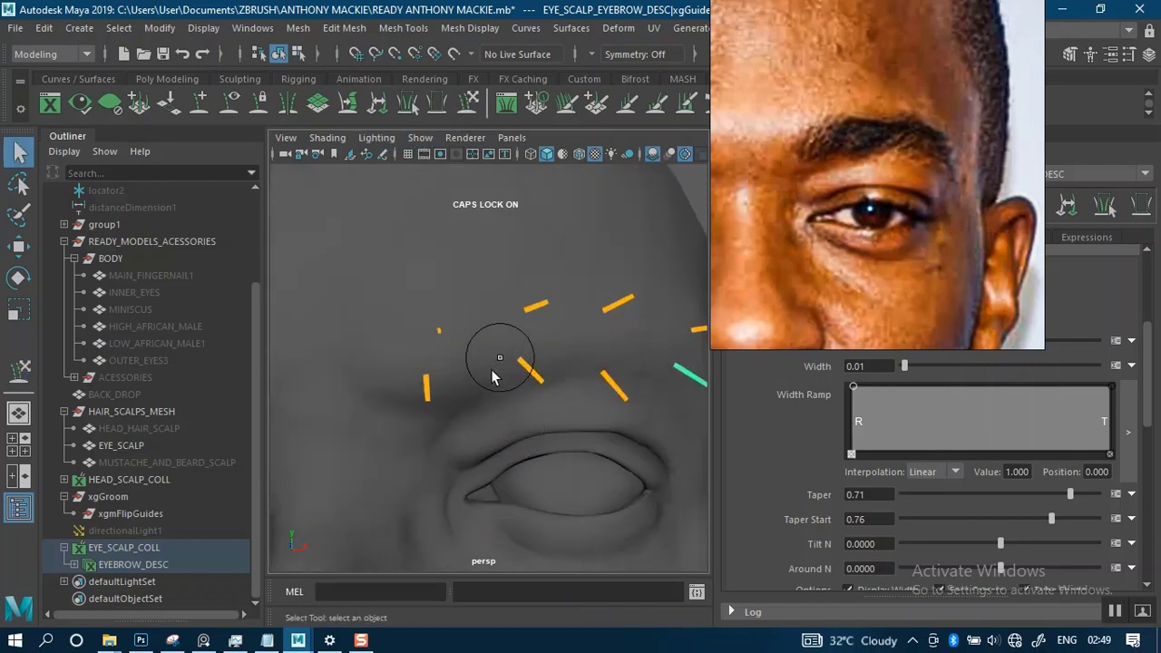
middle_click_drag(448, 363, 459, 342, "alt")
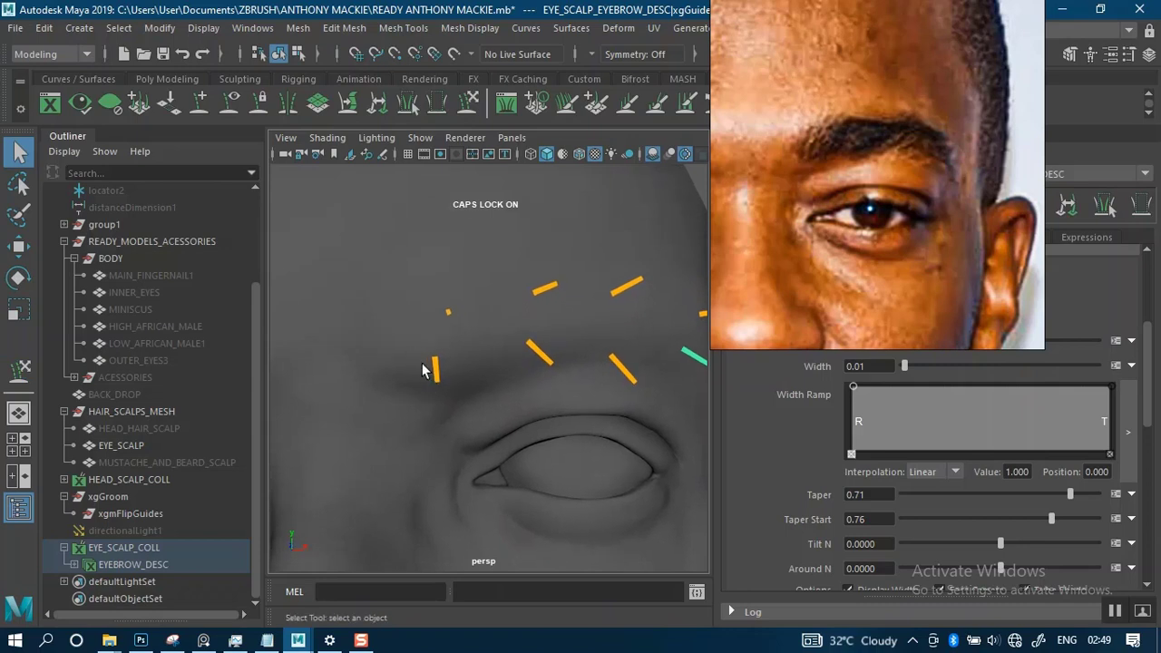
left_click(470, 126)
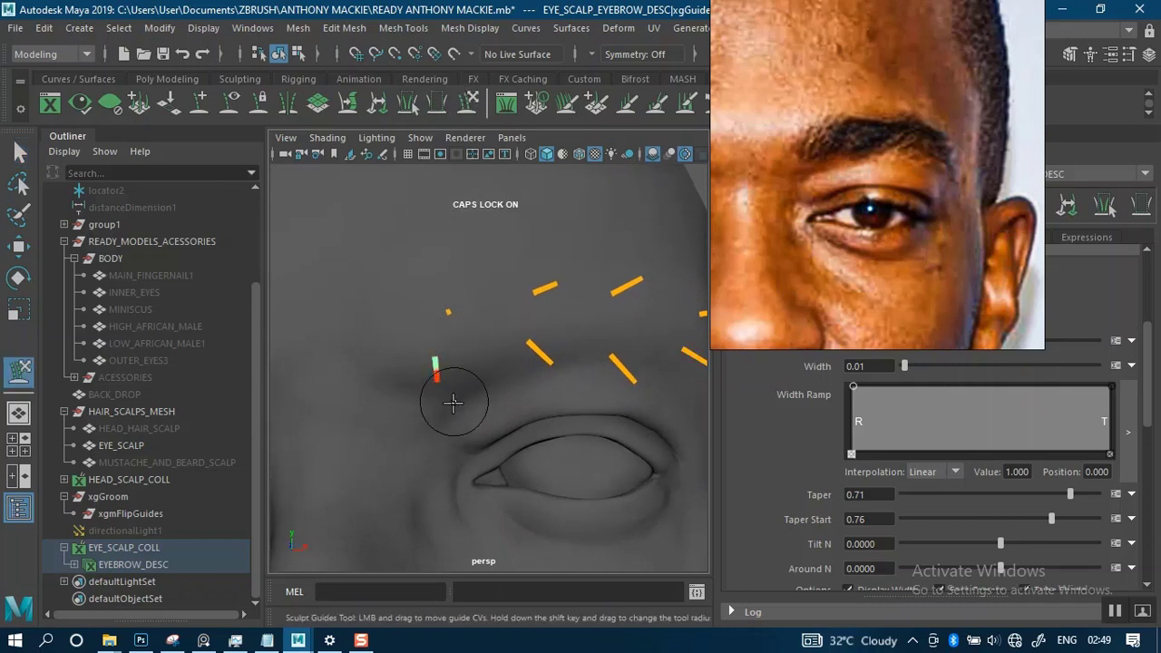
mouse_move(471, 396)
left_mouse_down()
mouse_move(556, 360)
mouse_move(603, 314)
left_mouse_up()
middle_click_drag(554, 339, 538, 312, "alt")
left_click_drag(538, 313, 420, 407, "alt")
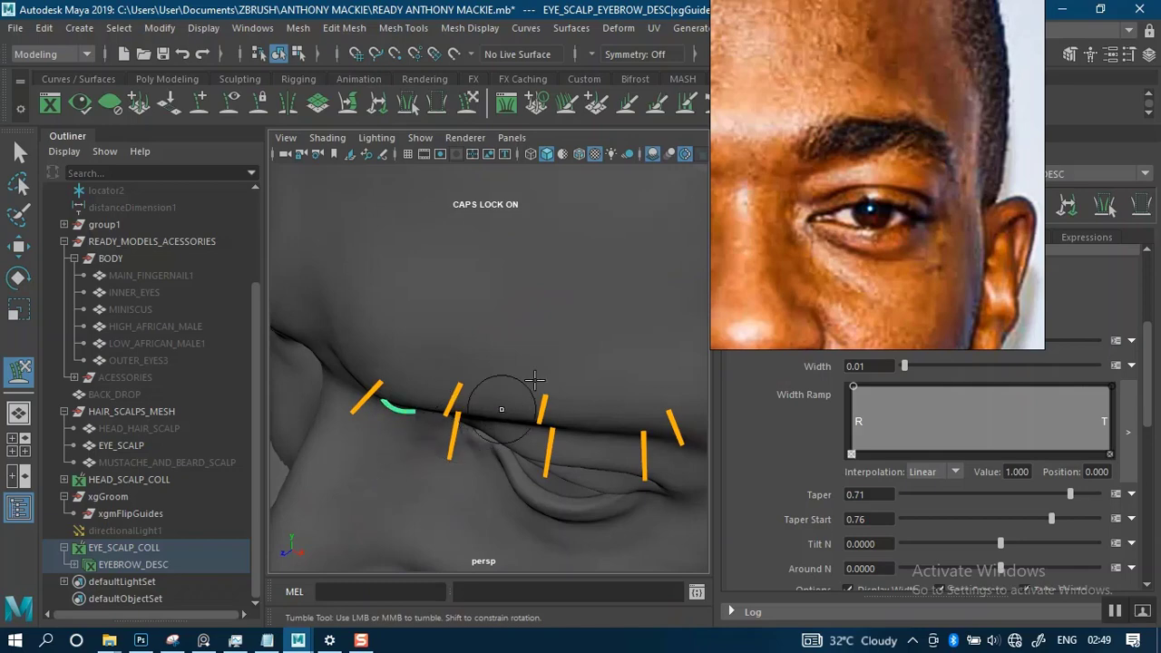
mouse_move(505, 407)
left_mouse_down("alt")
mouse_move(624, 309)
mouse_move(578, 289)
left_mouse_up("alt")
middle_click_drag(578, 289, 448, 460, "alt")
- Sculpt the tip of the lower inner guide upward into a gentle curve following the brow hair direction
left_click_drag(534, 259, 503, 311, "alt")
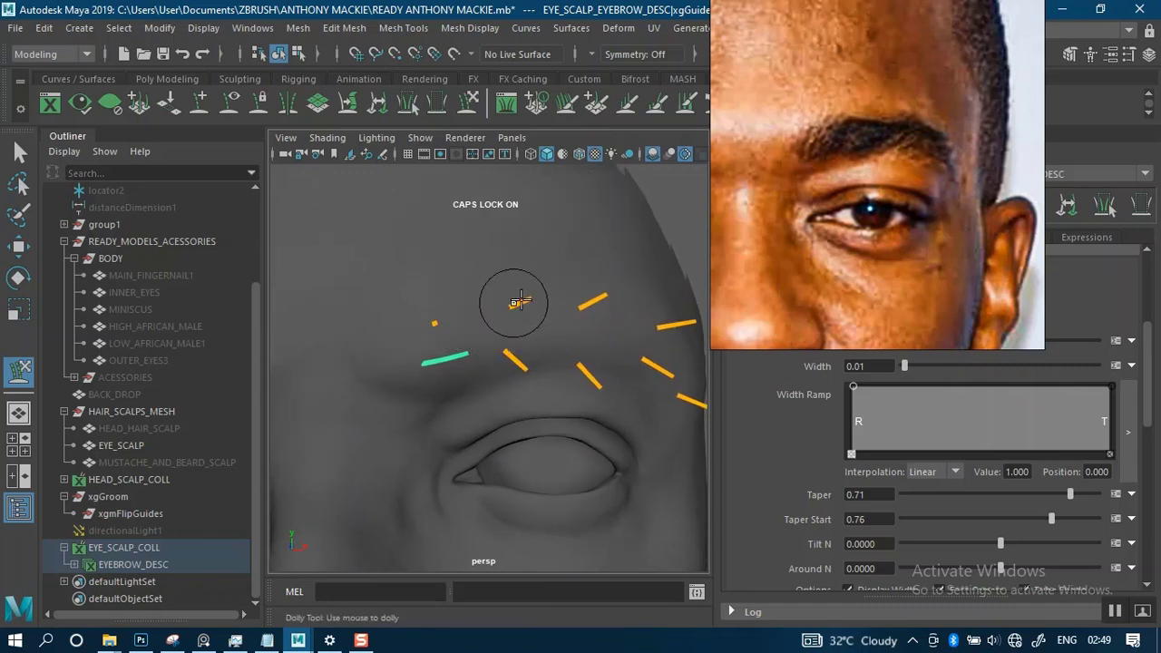
middle_click_drag(513, 303, 514, 266, "alt")
right_click_drag(514, 267, 526, 324, "alt")
middle_click_drag(521, 256, 512, 281, "alt")
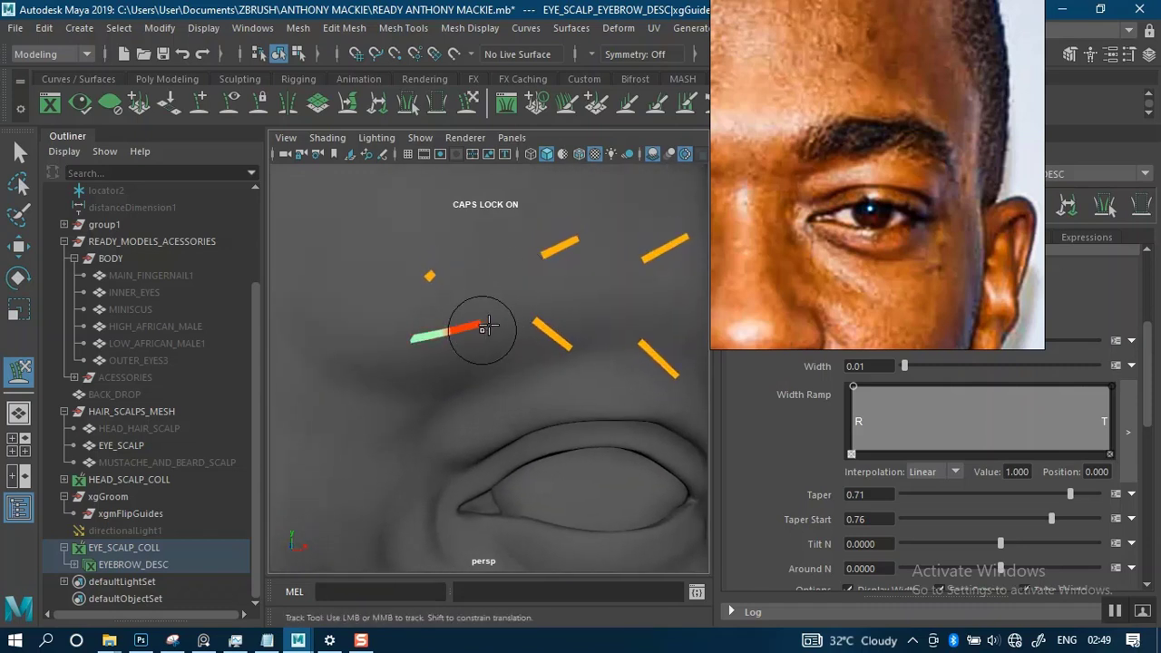
left_click_drag(503, 302, 501, 290)
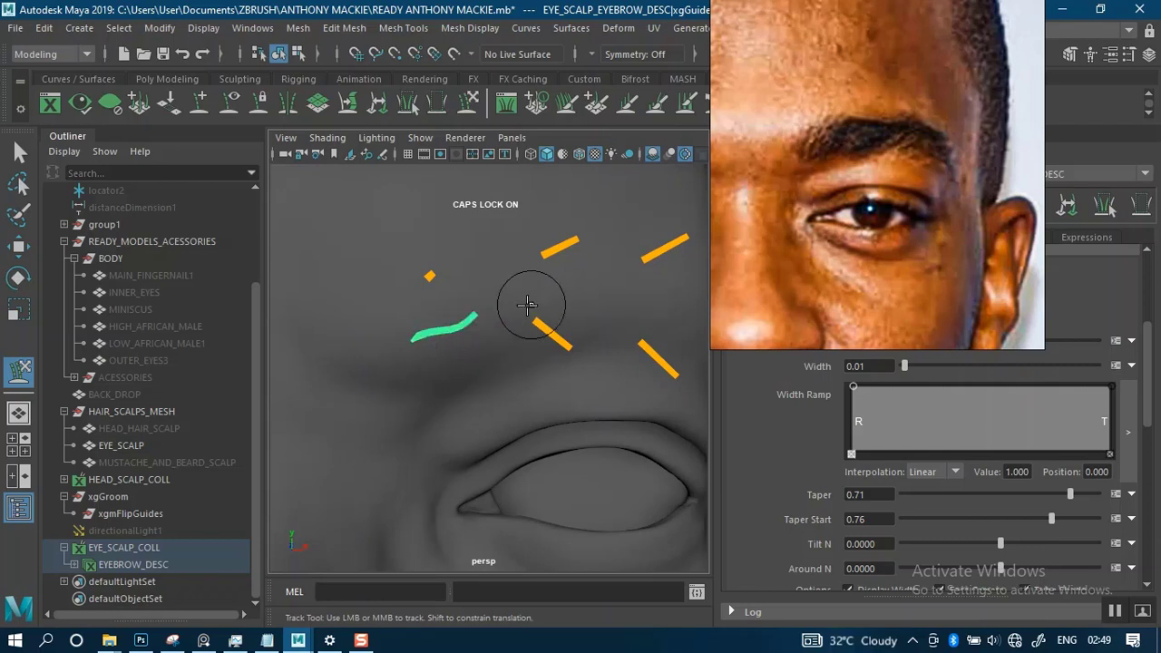
left_click_drag(531, 311, 511, 292, "alt")
- Select the upper guide at the brow's inner end and rotate it about 62 degrees around Y toward the outer brow
key("q")
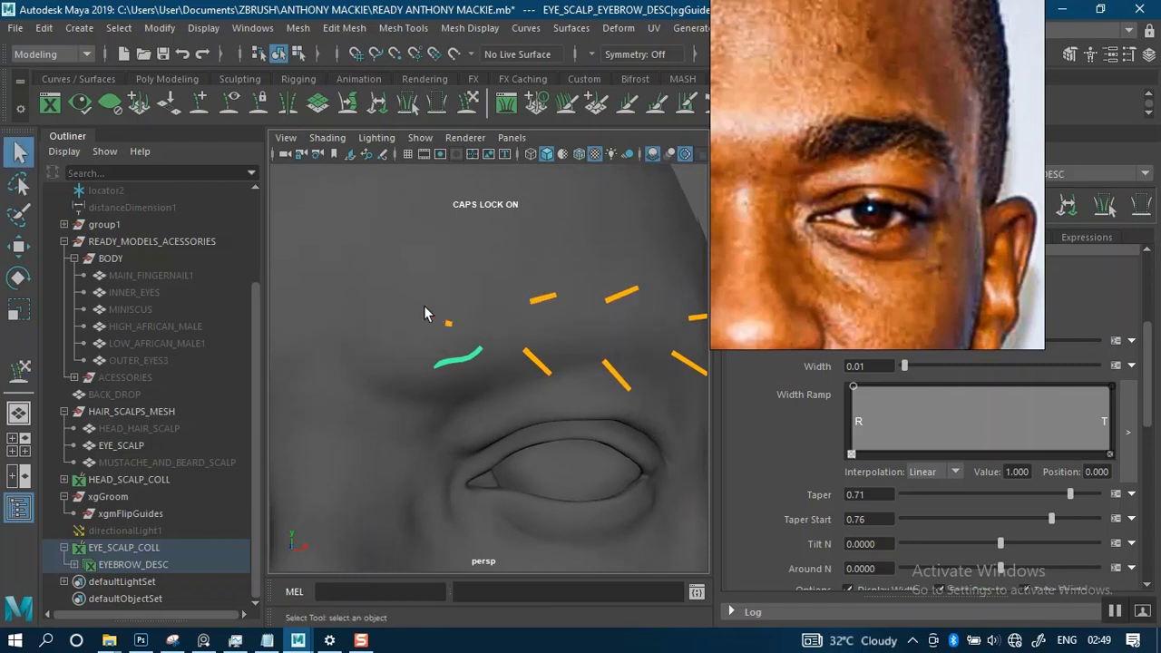
left_click_drag(486, 307, 484, 207, "alt")
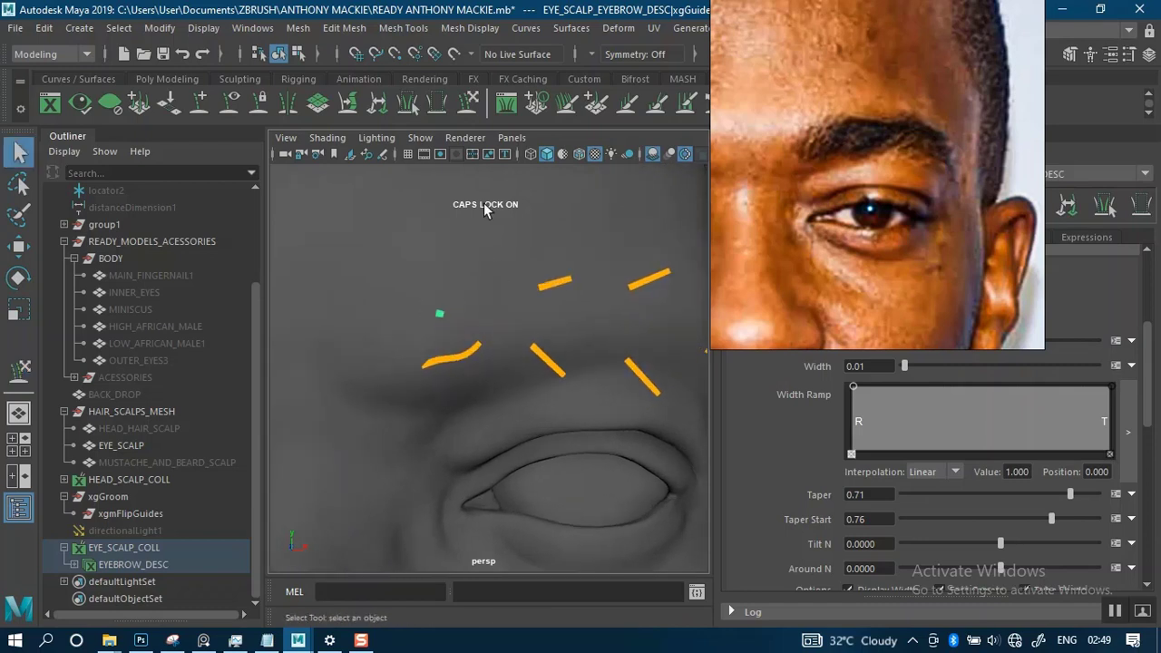
key("y")
left_click_drag(499, 273, 498, 290, "alt")
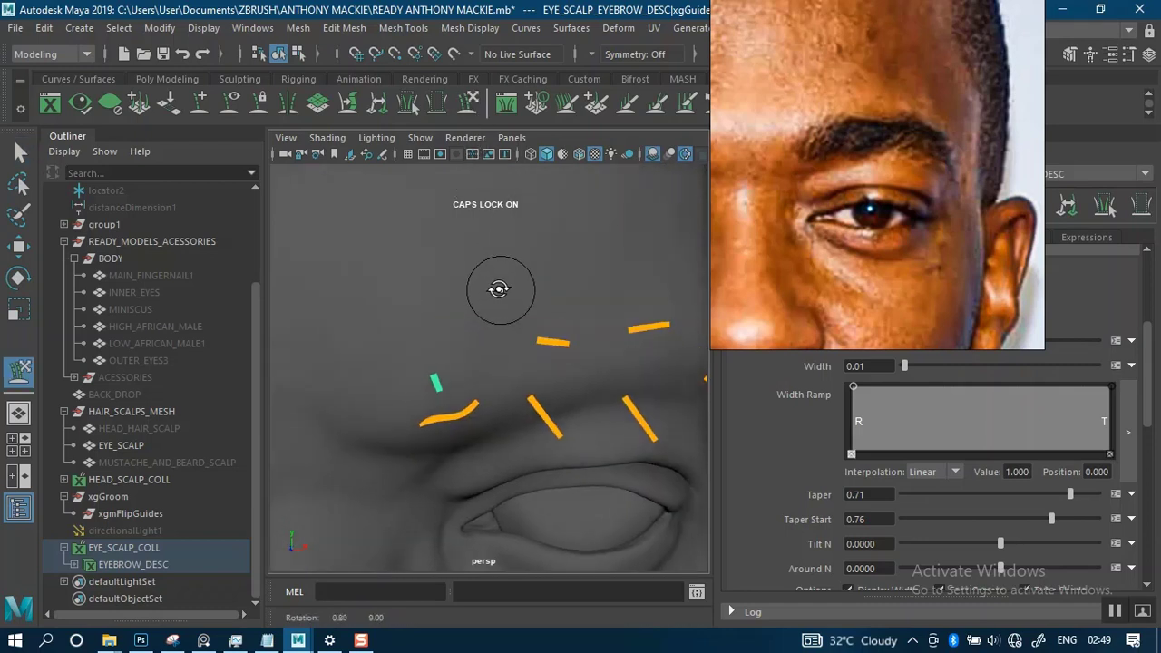
key("e")
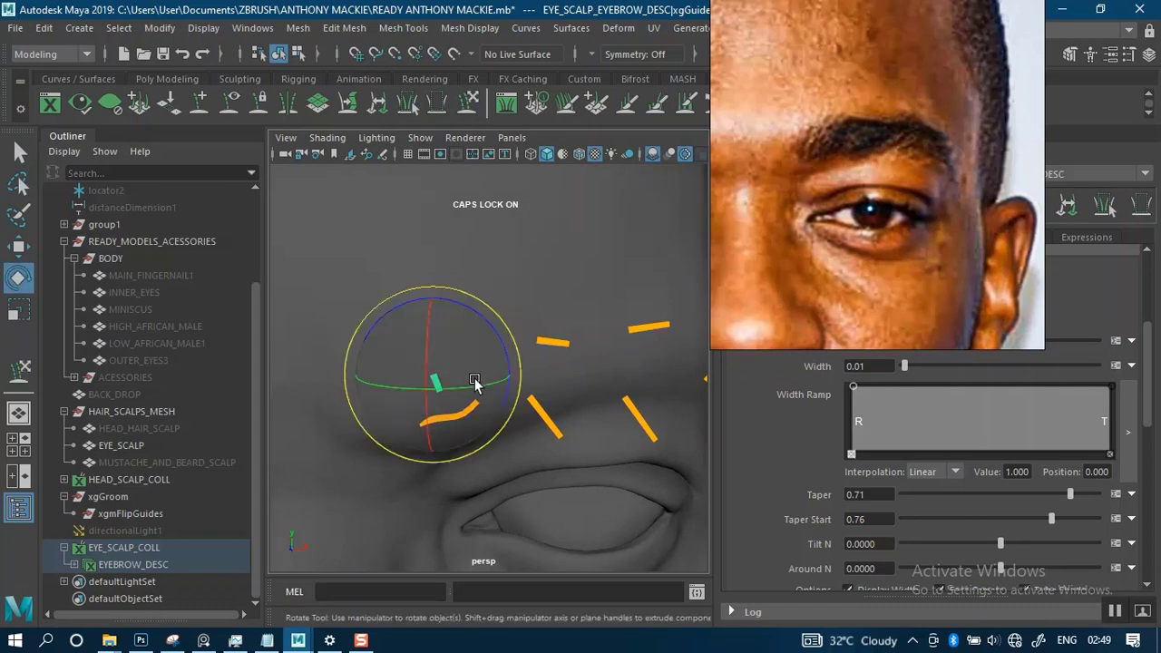
left_click_drag(474, 384, 484, 386)
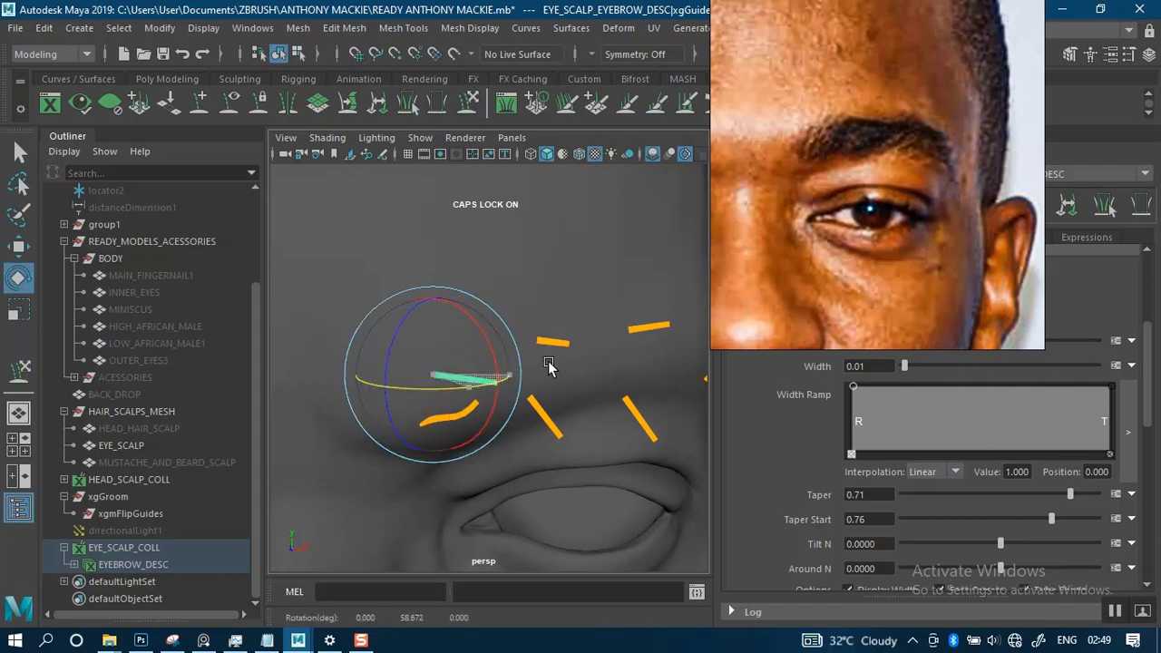
left_click_drag(456, 396, 462, 393)
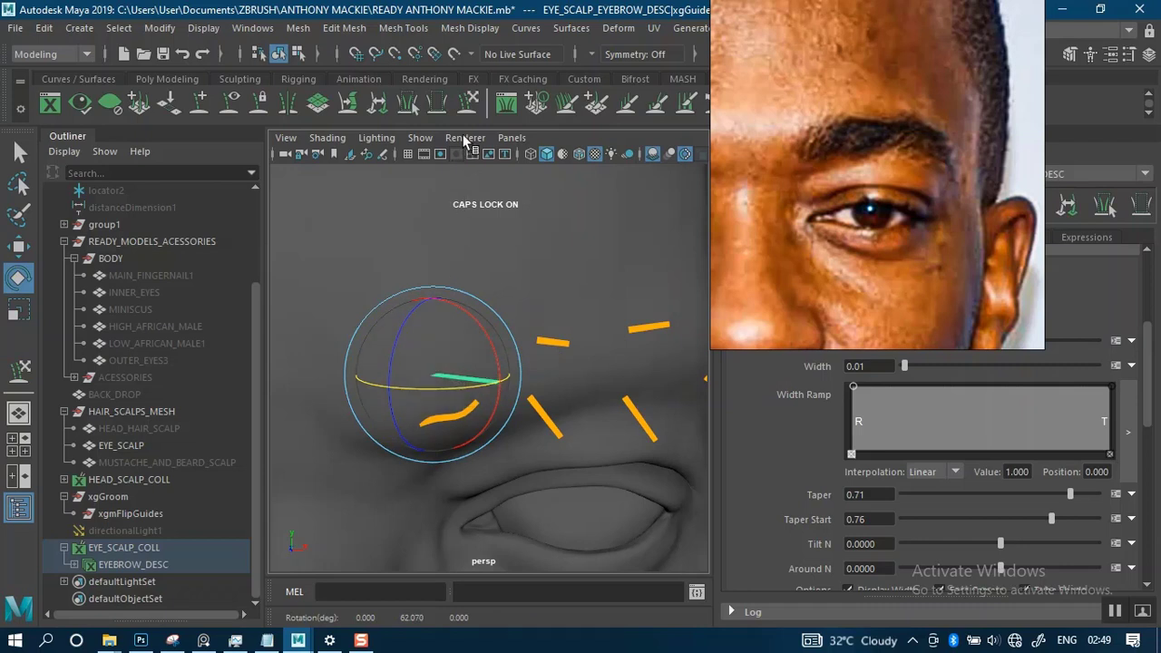
- Sculpt the upper inner guide so it hugs the brow surface and curves slightly upward toward the outer end
left_click(468, 104)
right_click_drag(477, 226, 492, 259, "alt")
left_click_drag(511, 283, 499, 272, "alt")
mouse_move(496, 180)
middle_mouse_down("alt")
mouse_move(504, 209)
mouse_move(484, 311)
middle_mouse_up("alt")
right_click_drag(486, 282, 484, 324, "alt")
mouse_move(490, 321)
left_mouse_down("alt")
mouse_move(457, 403)
mouse_move(493, 363)
mouse_move(492, 245)
mouse_move(459, 358)
mouse_move(408, 320)
left_mouse_up("alt")
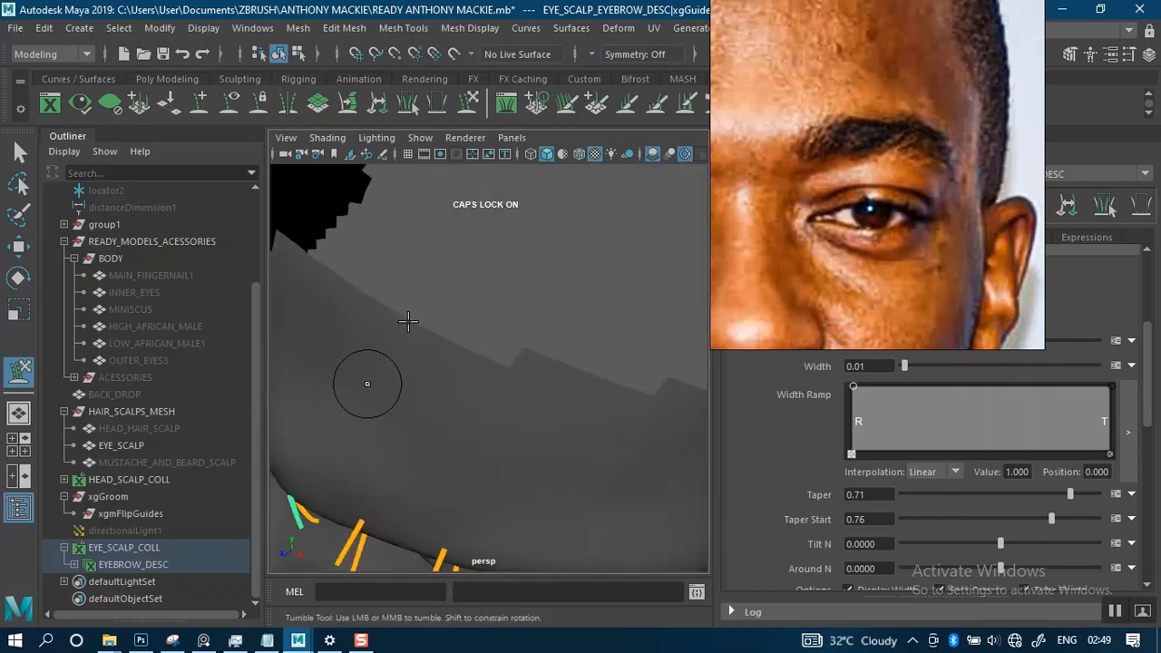
middle_click_drag(407, 320, 457, 275, "alt")
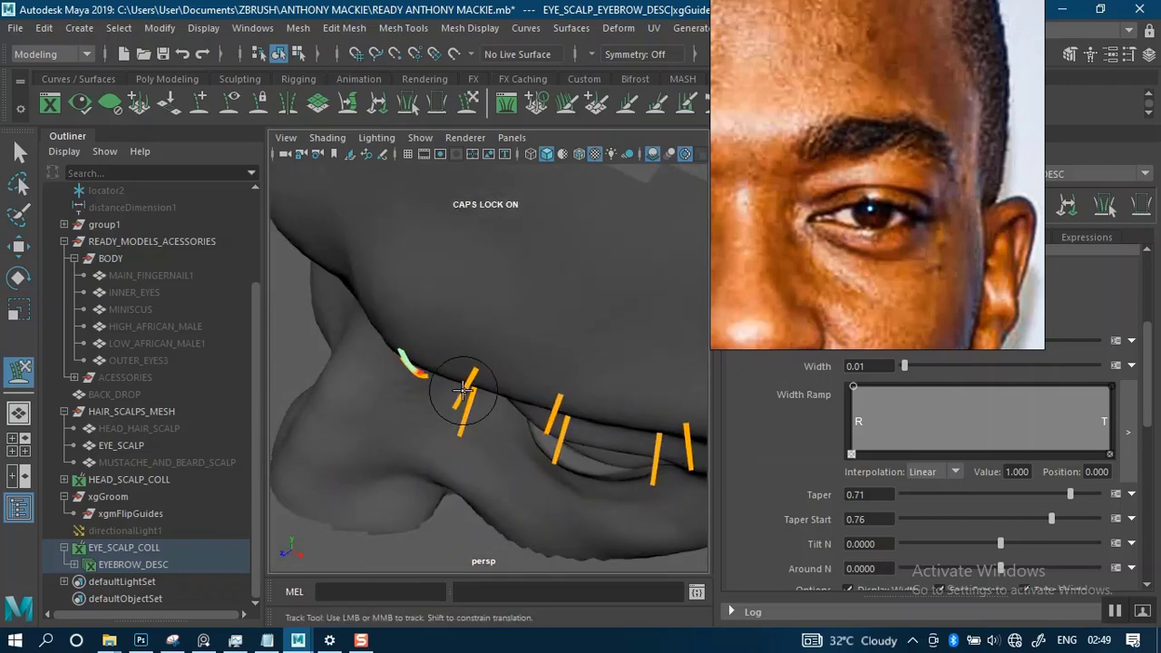
left_click_drag(492, 345, 561, 260, "alt")
middle_click_drag(515, 245, 516, 263, "alt")
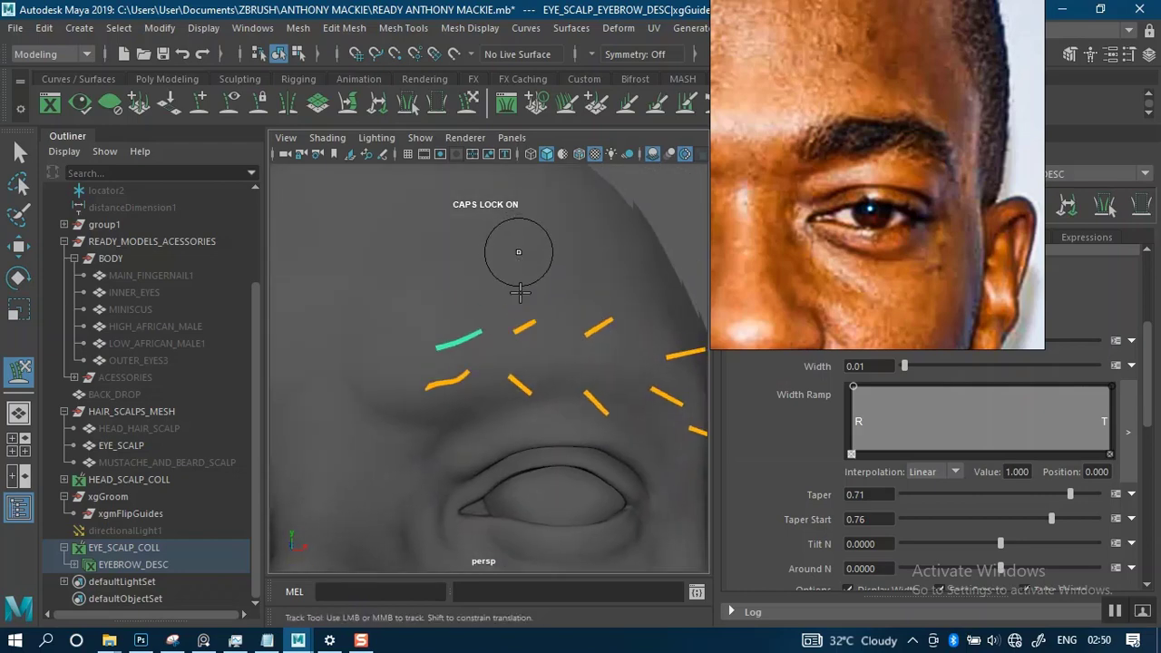
- Touch up the upper inner guide's curve and rotate the second upper guide about 28 degrees around Y toward the outer brow
left_click_drag(518, 290, 531, 306, "alt")
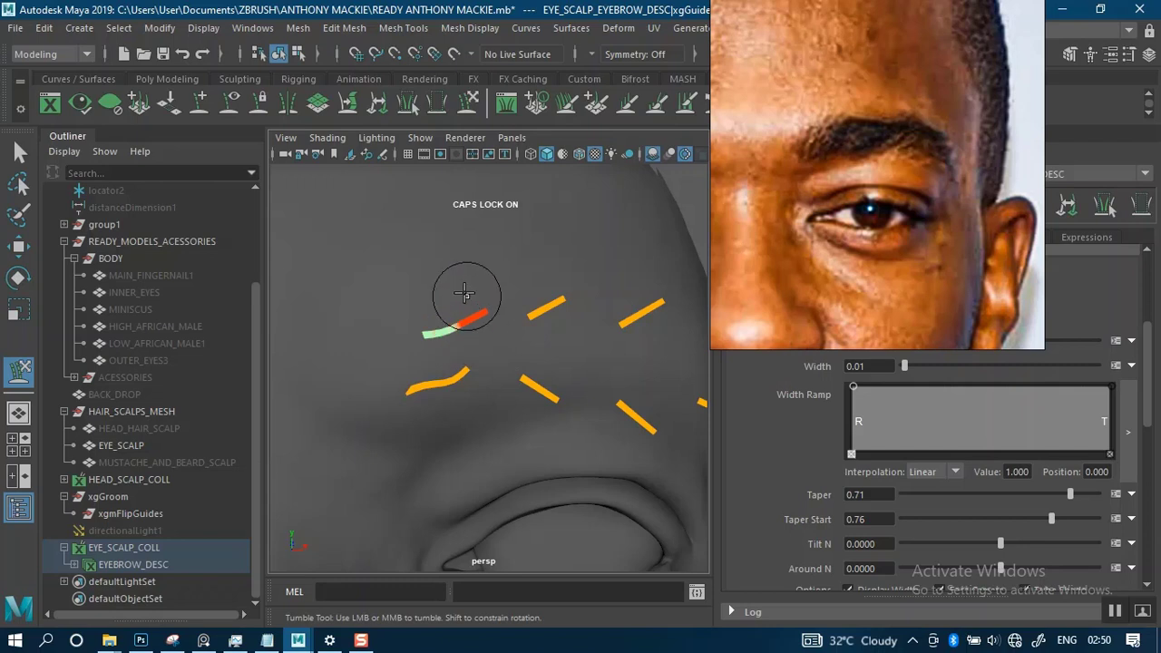
mouse_move(466, 295)
left_mouse_down()
mouse_move(461, 279)
mouse_move(536, 277)
mouse_move(531, 302)
left_mouse_up()
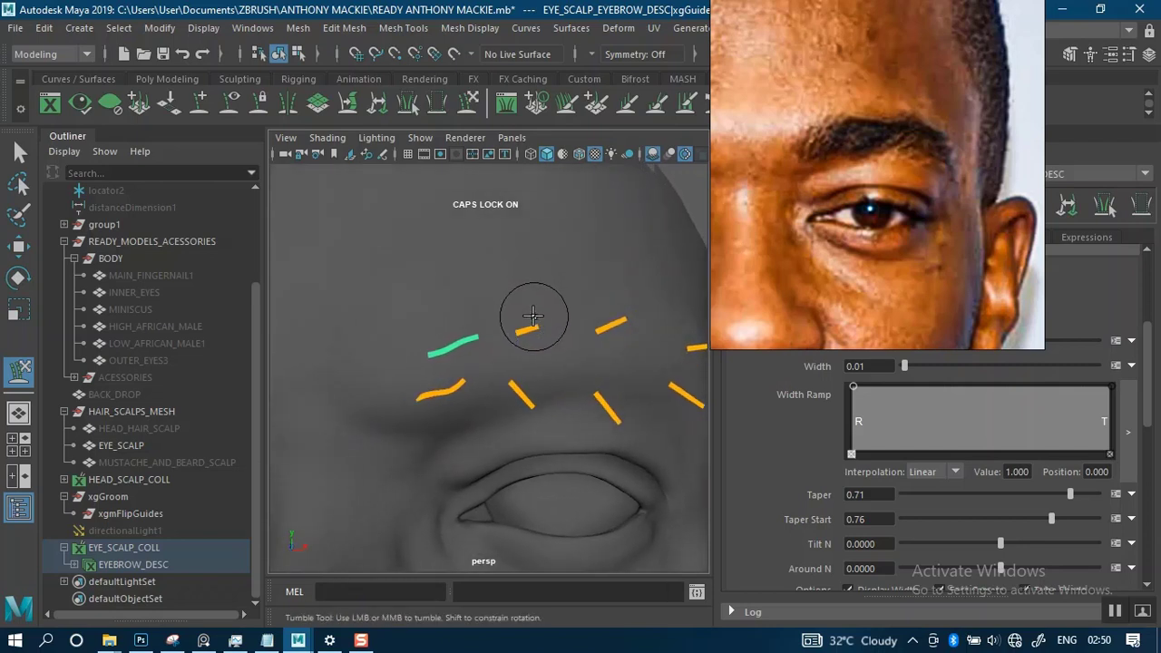
key("q")
key("e")
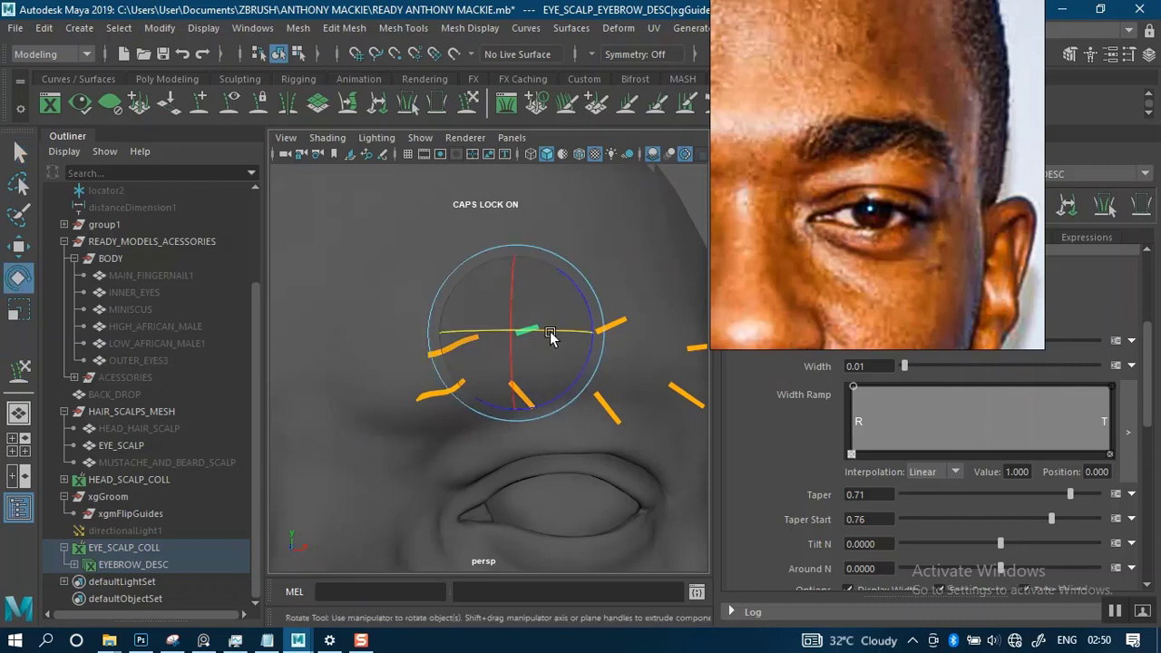
left_click_drag(556, 331, 596, 338)
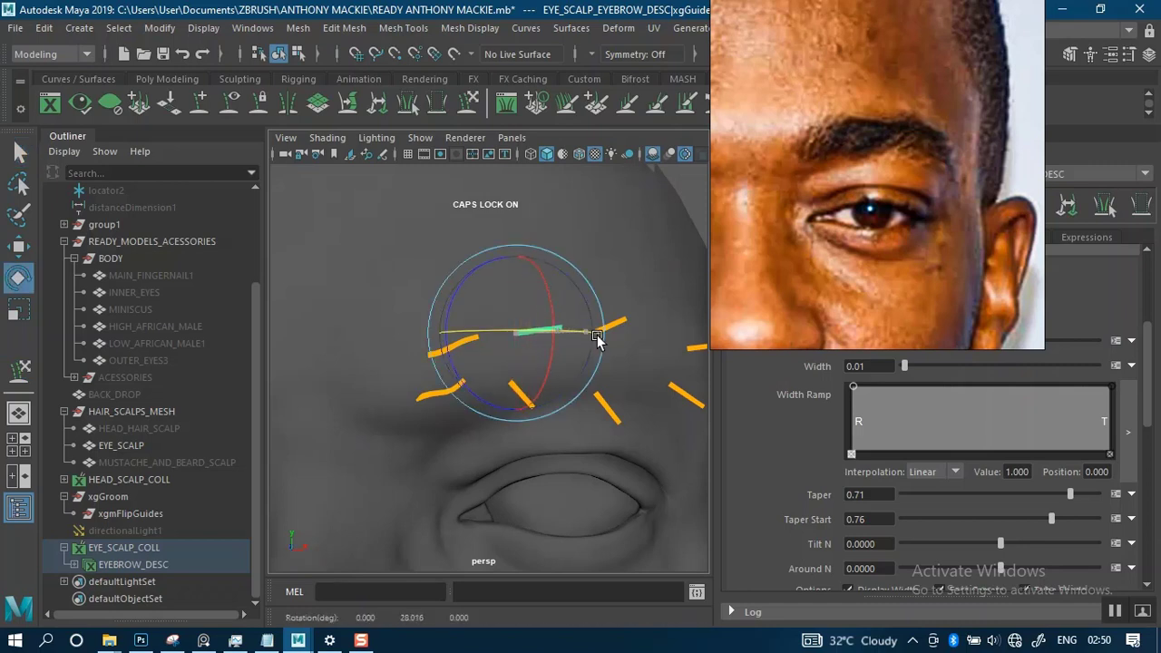
middle_click_drag(556, 310, 478, 264, "alt")
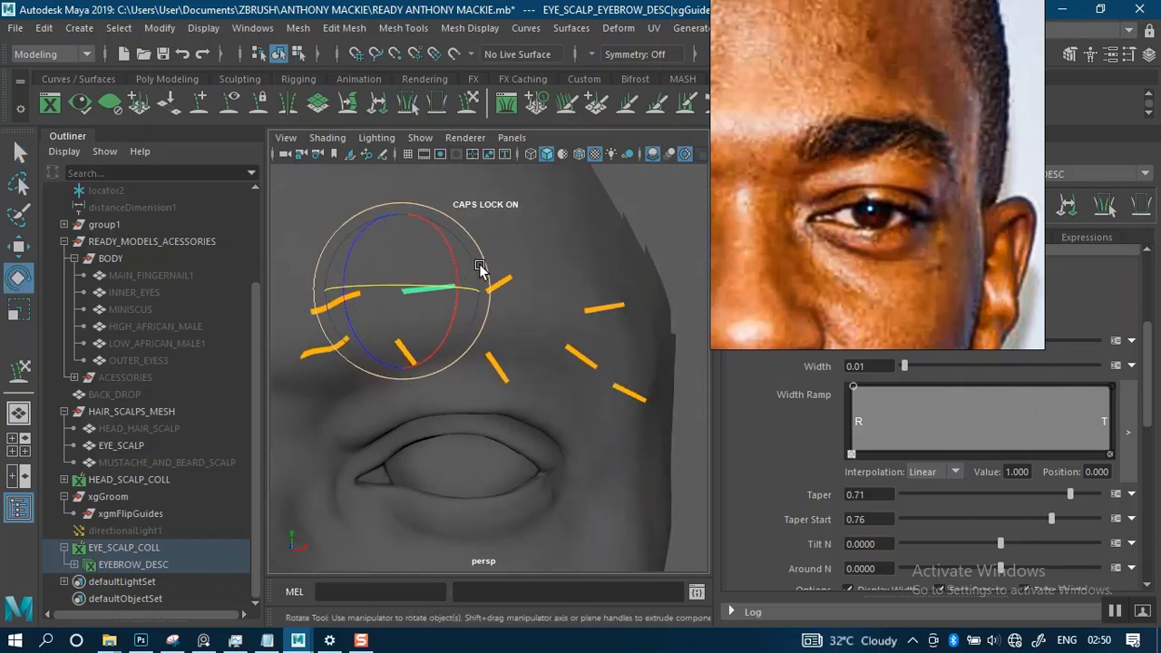
scroll(474, 277, "up", 3)
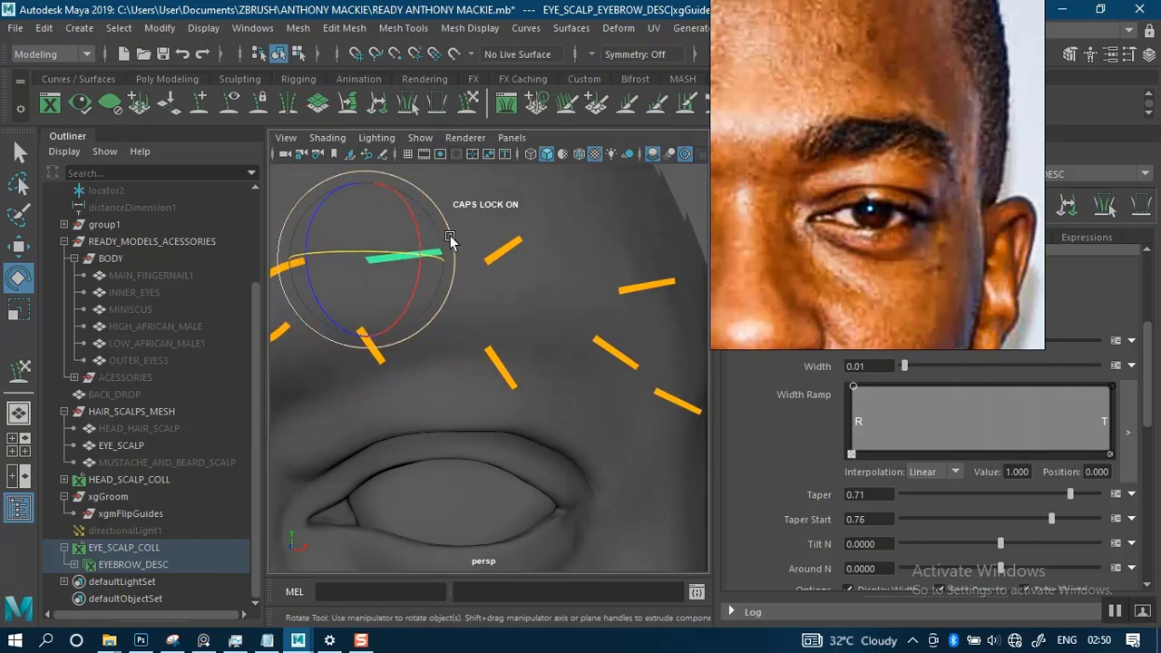
- Sculpt the second upper guide to lie along the brow surface in a shallow wave toward the outer end
mouse_move(450, 239)
left_mouse_down()
mouse_move(466, 276)
mouse_move(450, 263)
left_mouse_up()
left_click(469, 107)
middle_click_drag(451, 262, 468, 255, "alt")
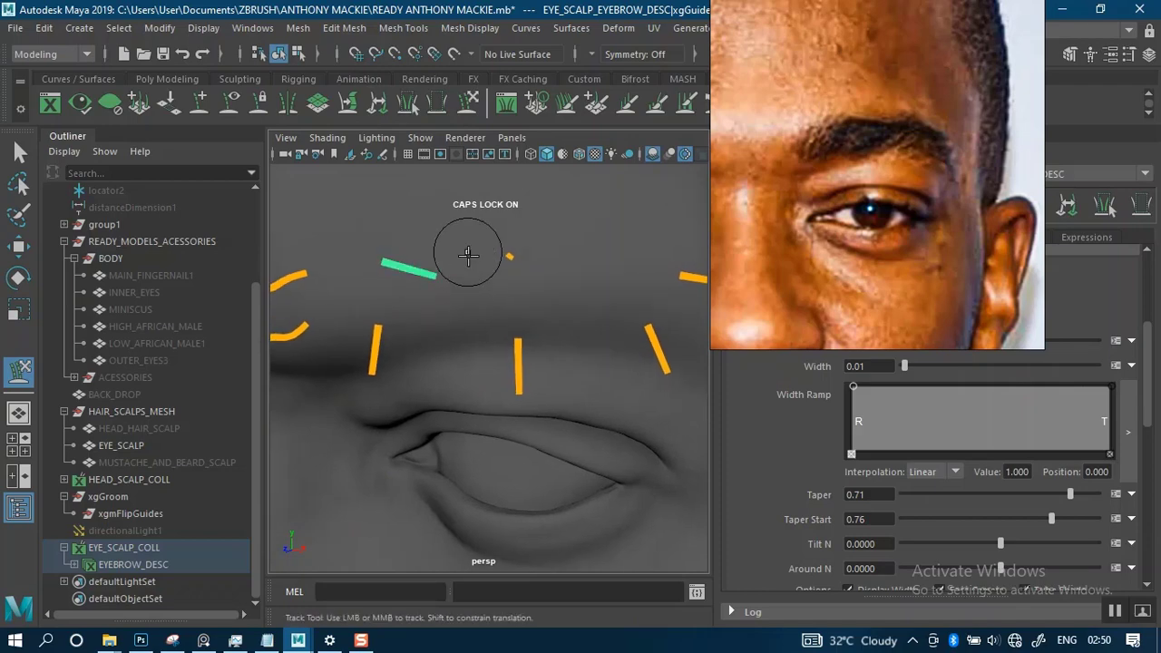
mouse_move(466, 260)
left_mouse_down("alt")
mouse_move(482, 267)
mouse_move(415, 332)
mouse_move(443, 336)
mouse_move(605, 234)
mouse_move(568, 215)
mouse_move(556, 311)
left_mouse_up("alt")
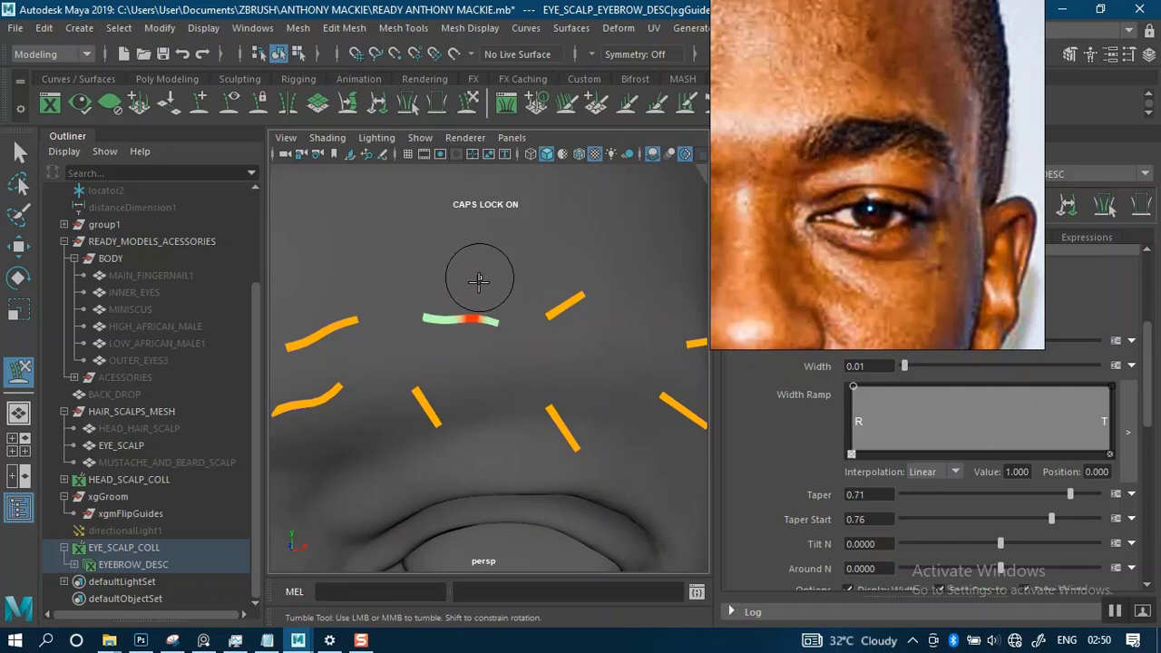
scroll(479, 281, "down", 3)
left_click_drag(529, 272, 500, 272, "alt")
middle_click_drag(474, 272, 482, 239, "alt")
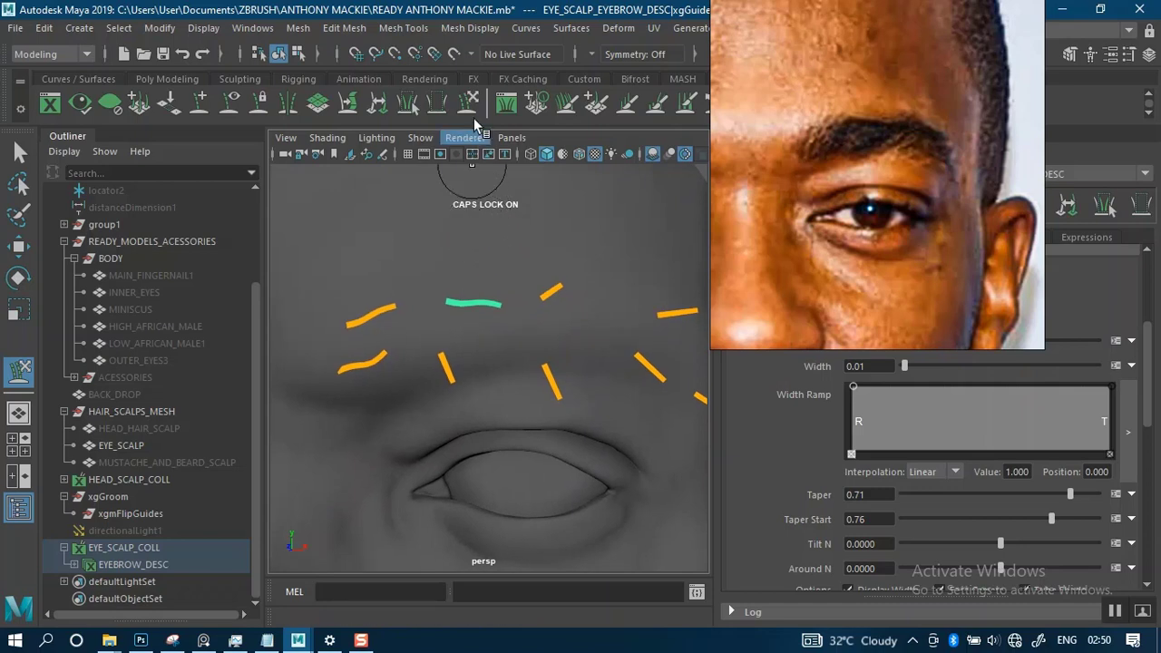
- Select the second lower guide from the brow's inner end and rotate it about 88 degrees around Y toward the outer brow
key("q")
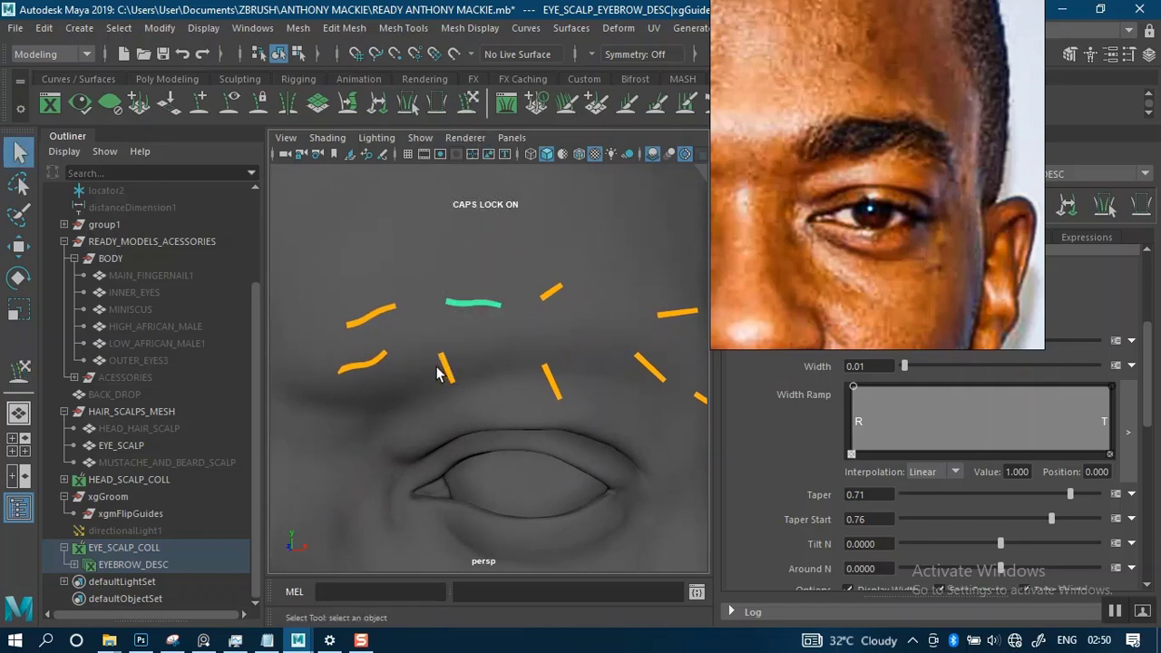
left_click(447, 369)
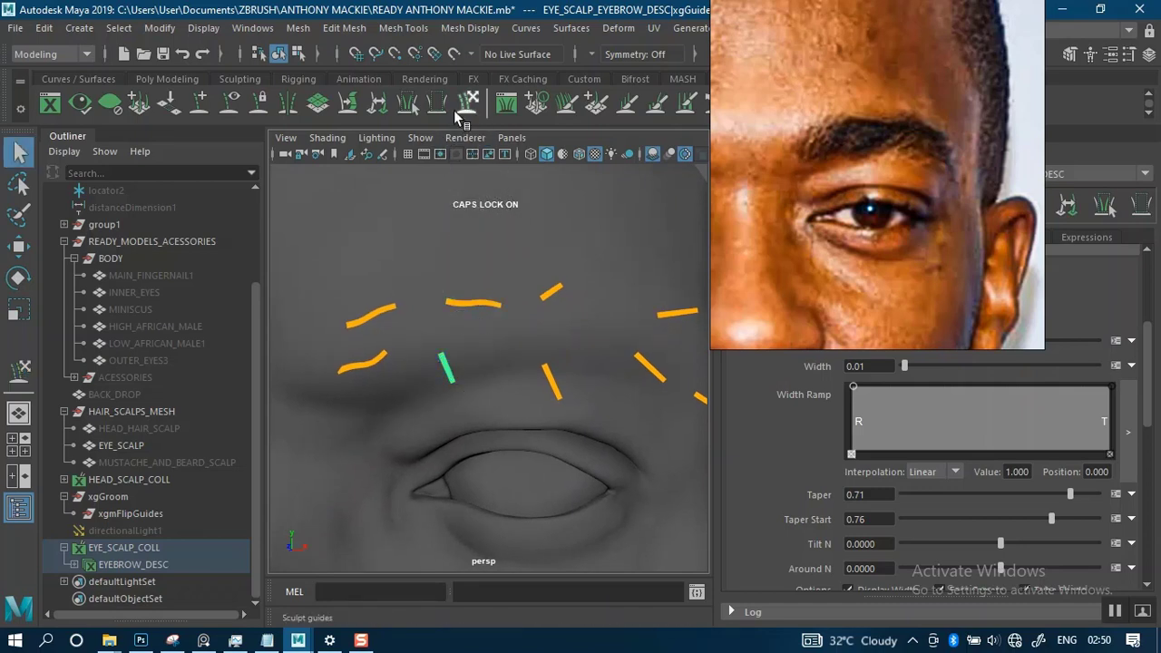
key("w")
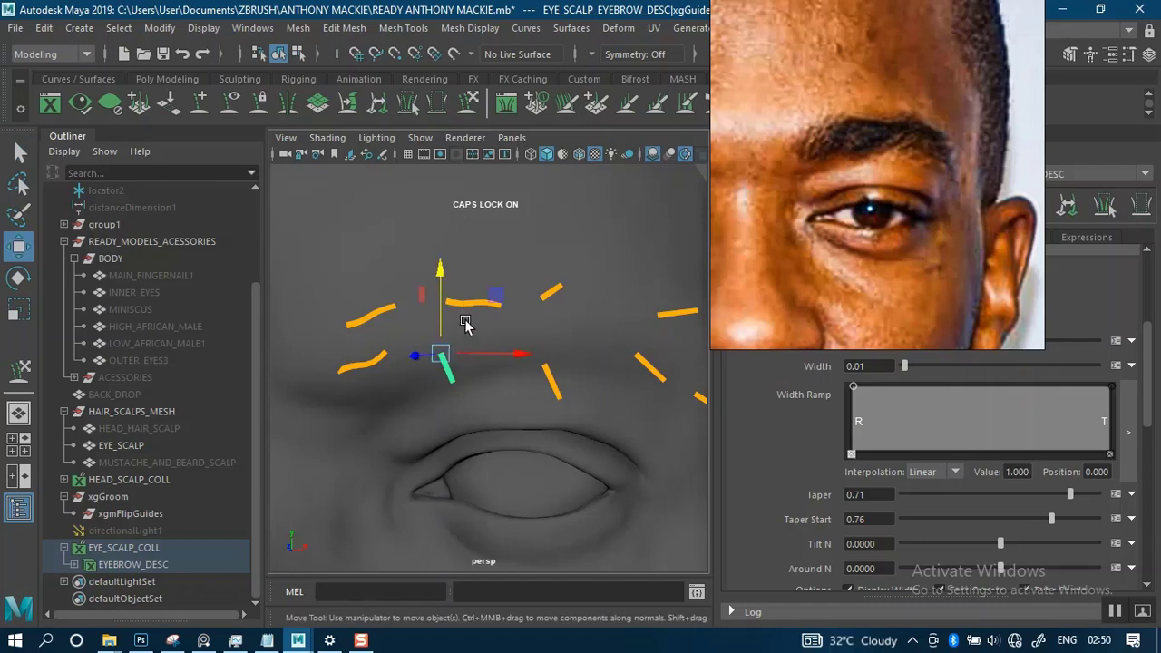
key("e")
left_click_drag(480, 357, 525, 353)
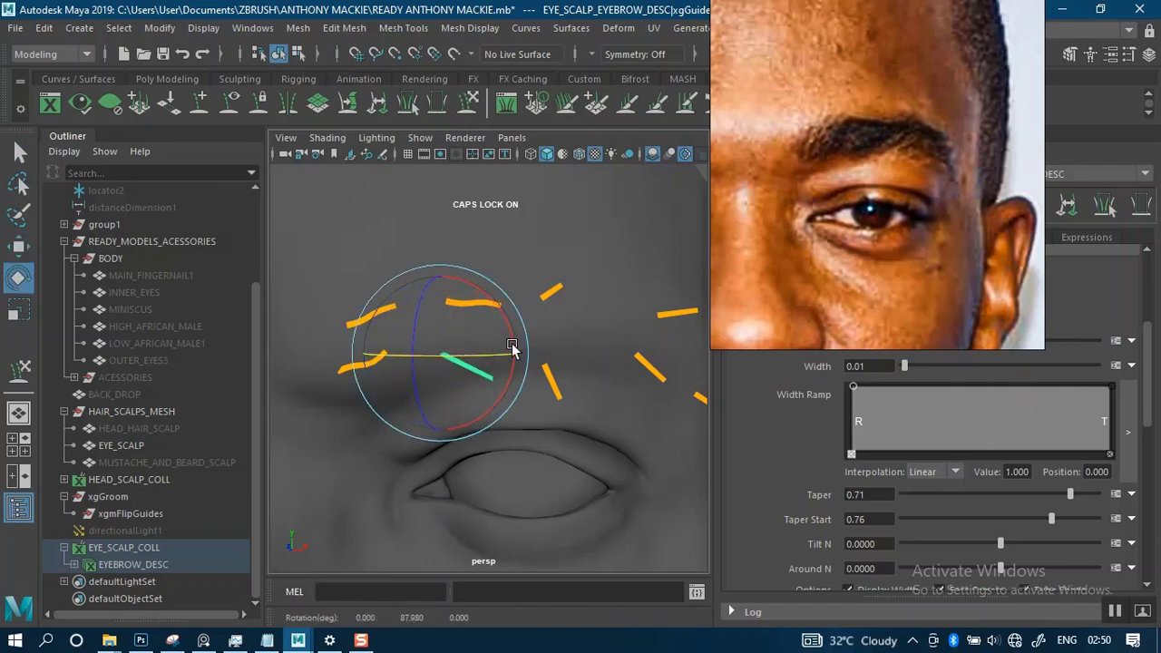
left_click_drag(513, 340, 485, 213)
- Sculpt the second lower guide flat against the skin so it runs toward the outer brow
left_click(468, 103)
mouse_move(505, 274)
left_mouse_down("alt")
mouse_move(505, 242)
mouse_move(500, 279)
left_mouse_up("alt")
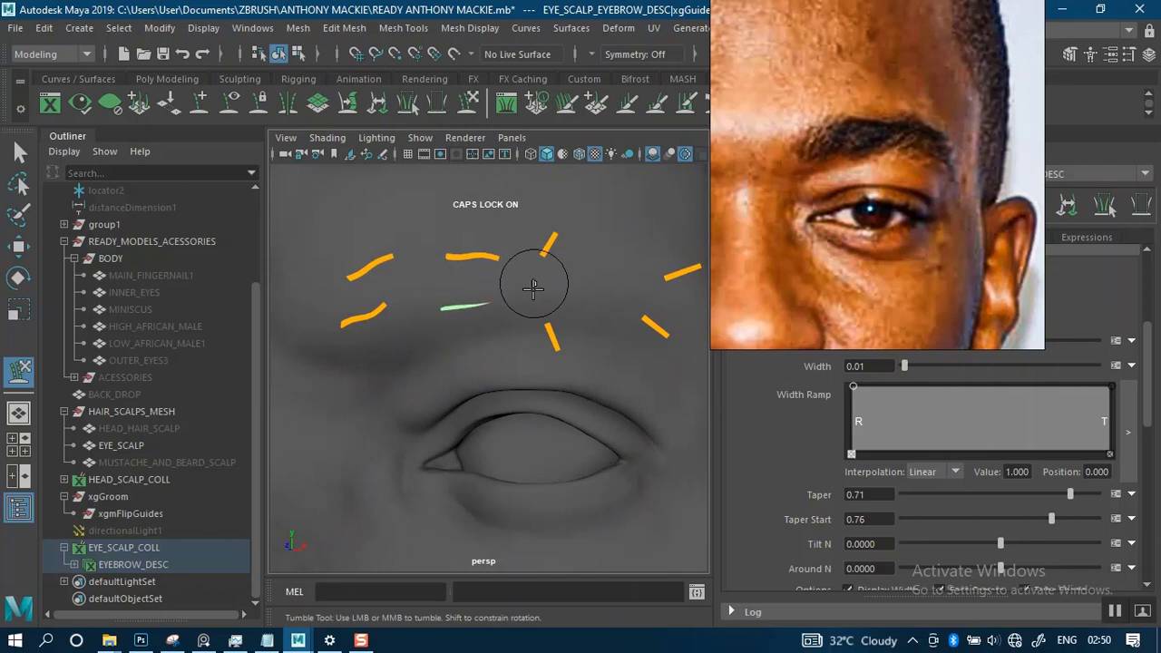
left_click_drag(535, 301, 445, 303, "alt")
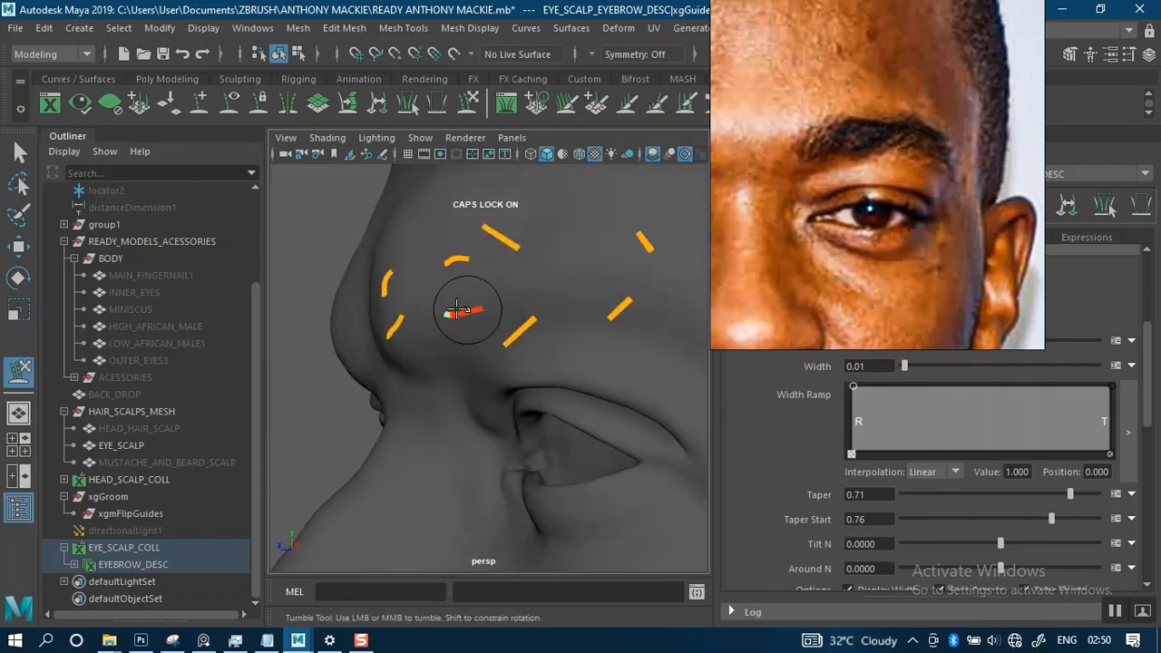
mouse_move(489, 307)
left_mouse_down()
mouse_move(505, 258)
mouse_move(618, 271)
mouse_move(557, 290)
mouse_move(558, 300)
left_mouse_up()
- Sculpt the tip of the second lower guide upward into a smooth curve below the second upper guide
right_click_drag(558, 300, 531, 246, "alt")
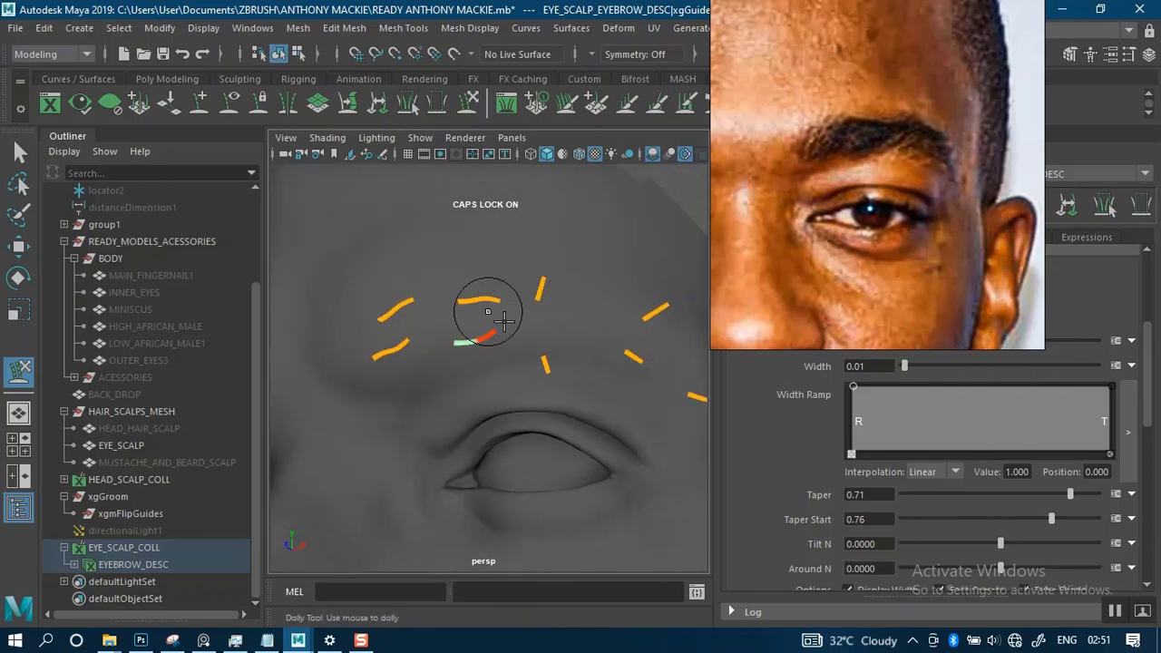
left_click_drag(526, 306, 550, 315, "alt")
mouse_move(545, 313)
right_mouse_down("alt")
mouse_move(548, 290)
mouse_move(559, 363)
right_mouse_up("alt")
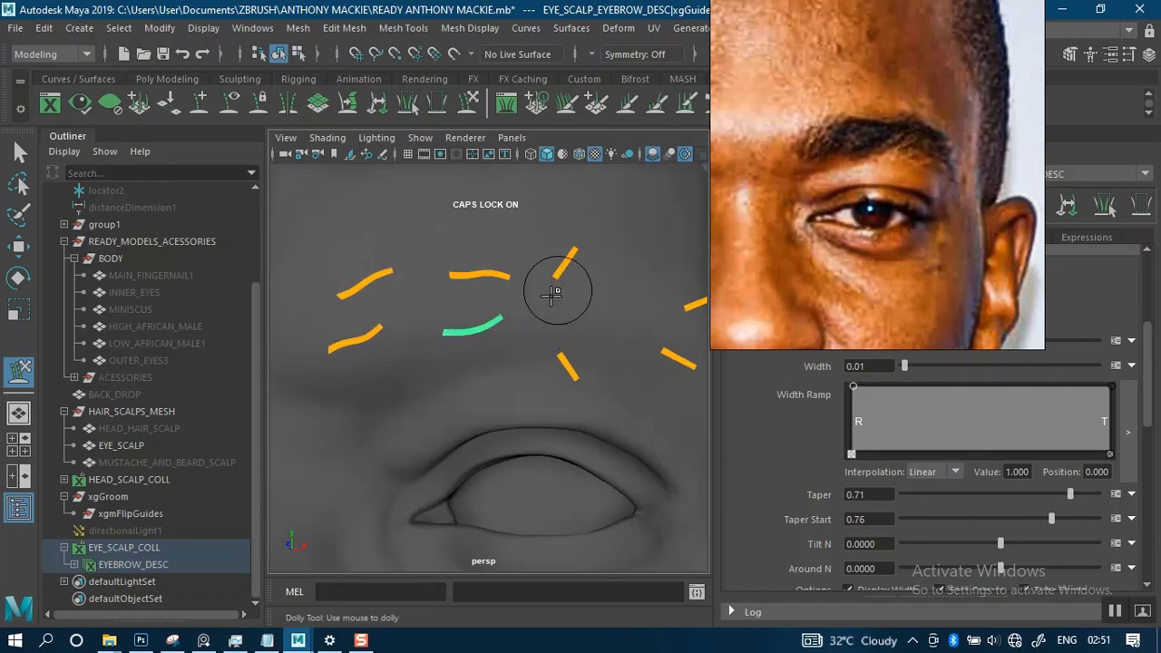
left_click_drag(551, 295, 546, 324, "alt")
mouse_move(546, 324)
right_mouse_down("alt")
mouse_move(521, 250)
mouse_move(539, 321)
right_mouse_up("alt")
left_click_drag(539, 321, 536, 324, "alt")
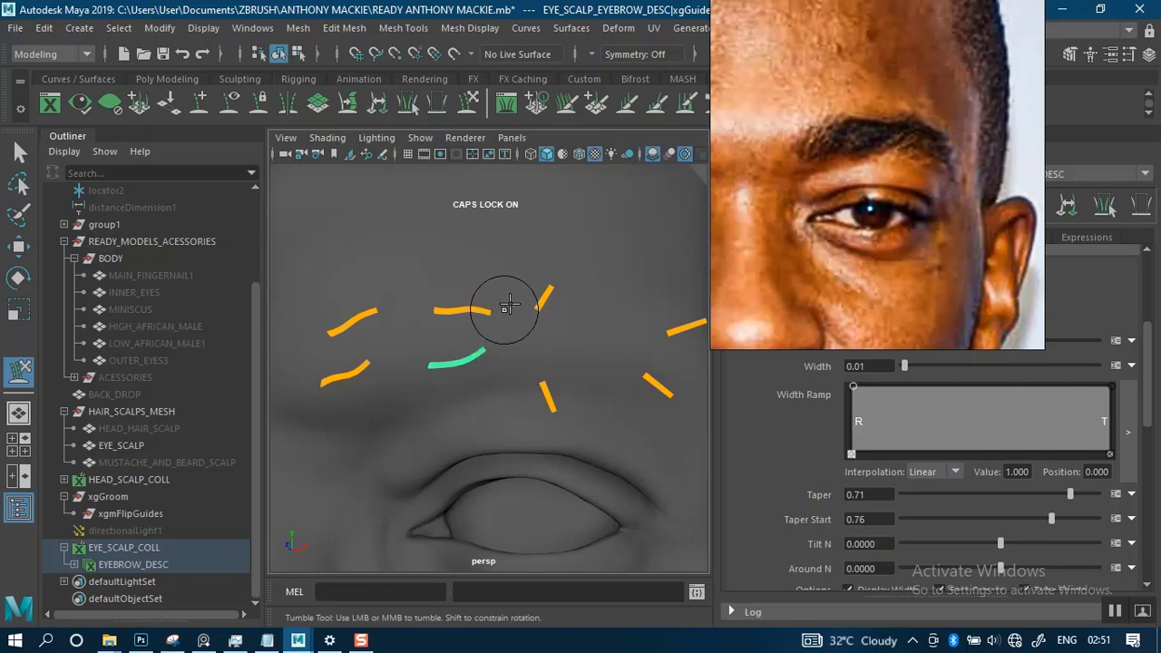
- Select the third lower guide above the eye and rotate it toward the outer brow
key("q")
middle_click_drag(549, 288, 490, 299, "alt")
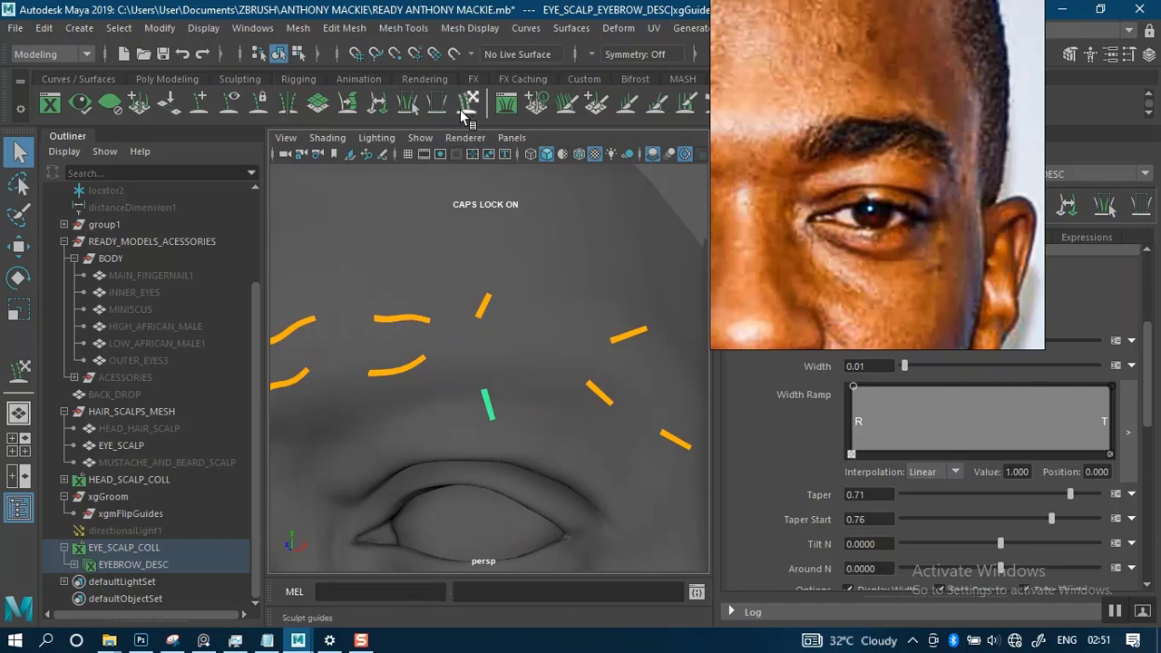
key("e")
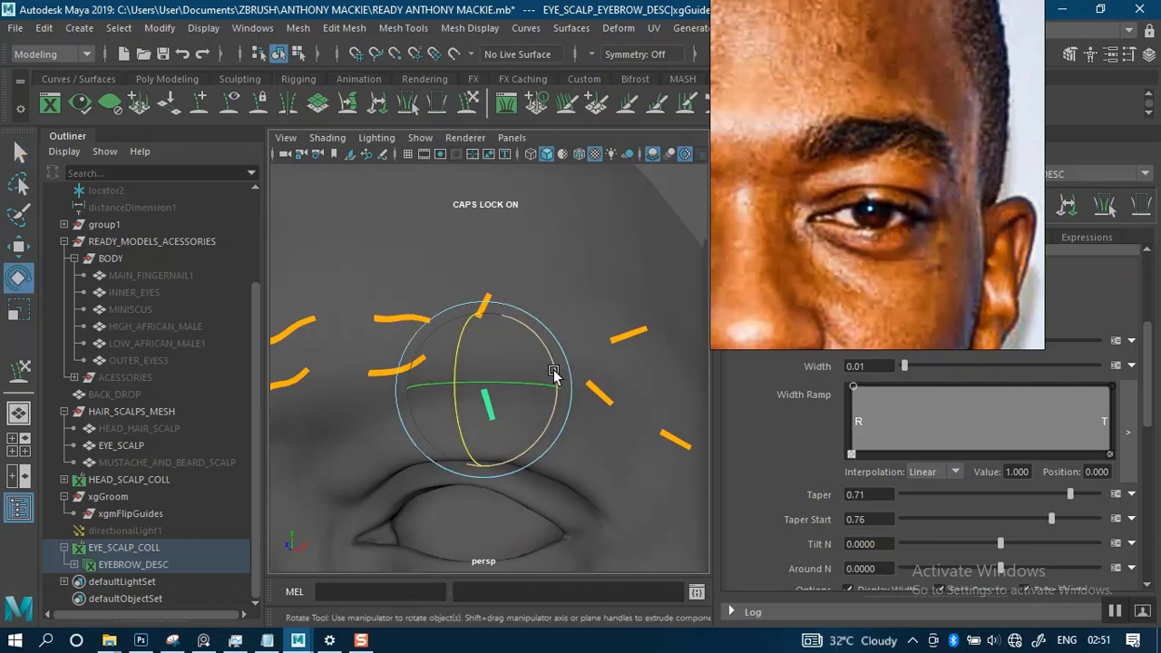
left_click_drag(553, 373, 521, 223)
- Sculpt the third lower guide against the skin so it slants up toward the outer brow
left_click(465, 111)
mouse_move(554, 302)
left_mouse_down("alt")
mouse_move(461, 284)
mouse_move(400, 292)
mouse_move(438, 288)
left_mouse_up("alt")
mouse_move(461, 339)
left_mouse_down()
mouse_move(552, 292)
mouse_move(494, 281)
left_mouse_up()
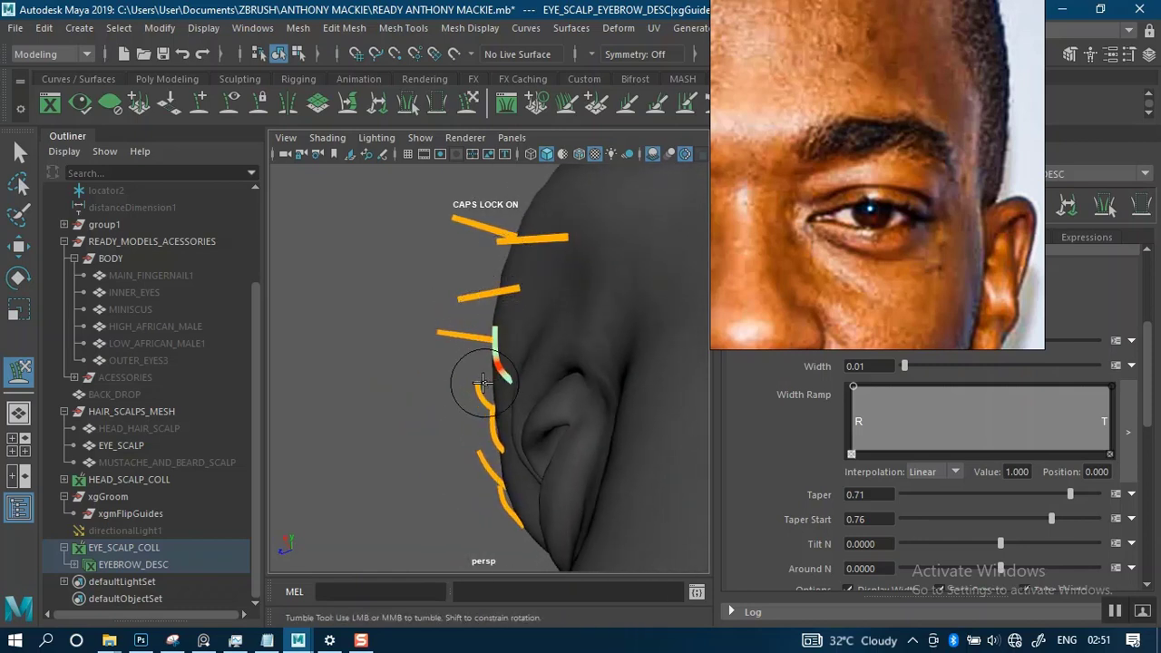
left_click_drag(482, 383, 627, 337, "alt")
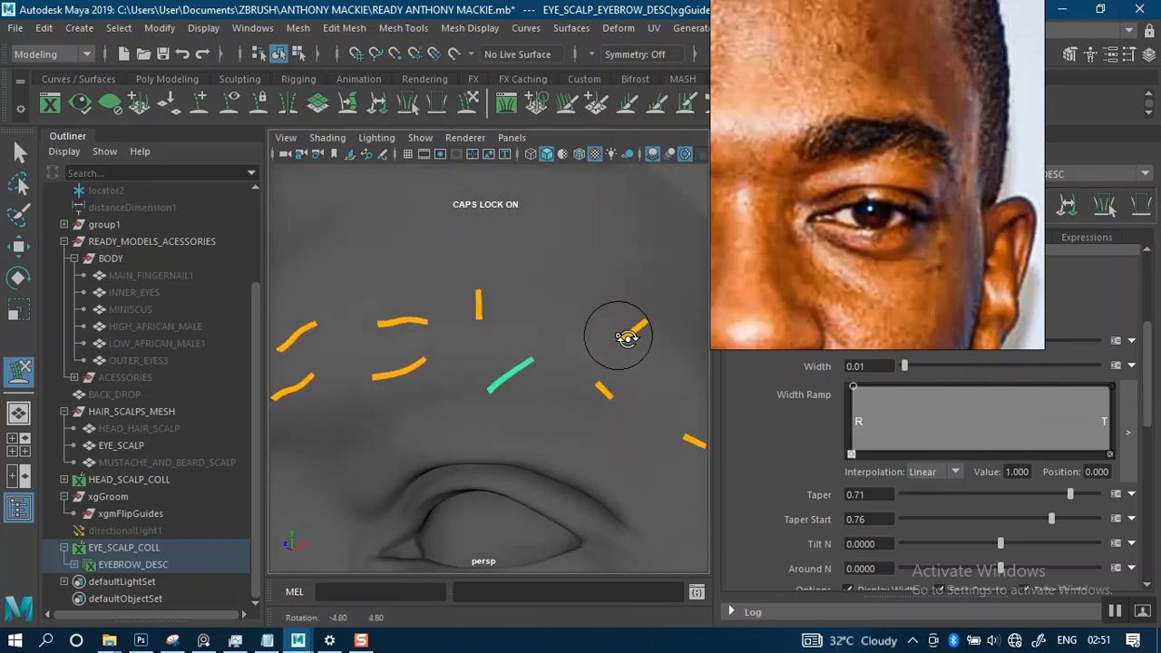
middle_click_drag(626, 337, 544, 323, "alt")
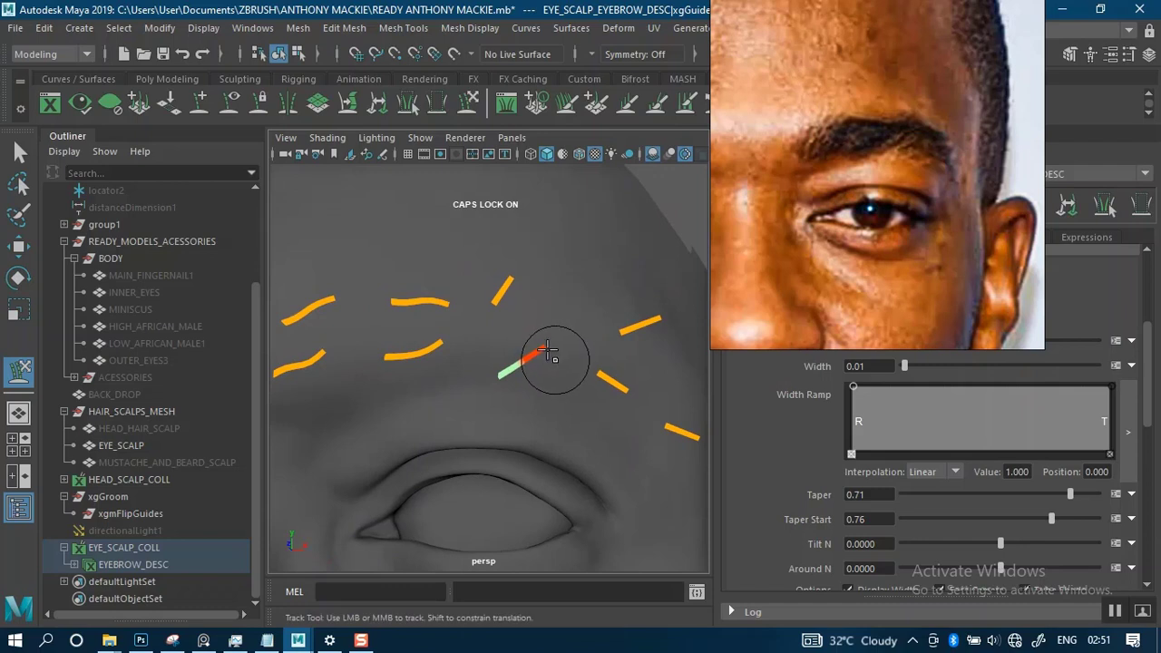
- Refine the outer half of the third lower guide with sculpt strokes so it follows the brow surface
mouse_move(547, 350)
right_mouse_down("alt")
mouse_move(526, 259)
mouse_move(559, 338)
right_mouse_up("alt")
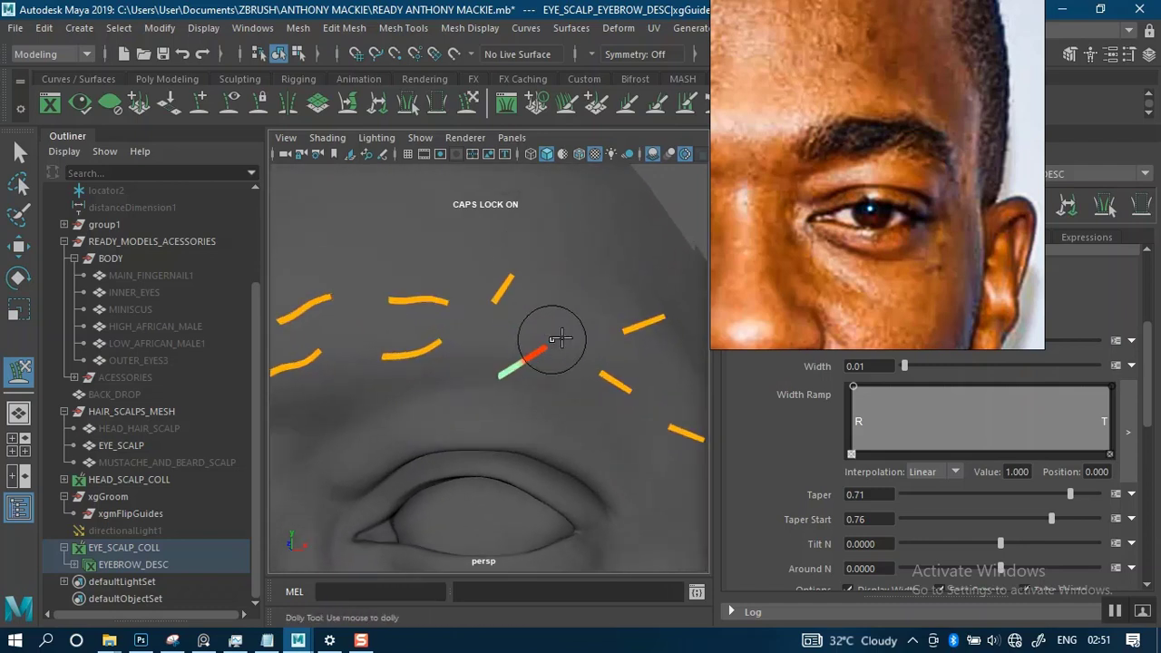
left_click_drag(560, 339, 526, 363, "alt")
middle_click_drag(526, 363, 510, 347, "alt")
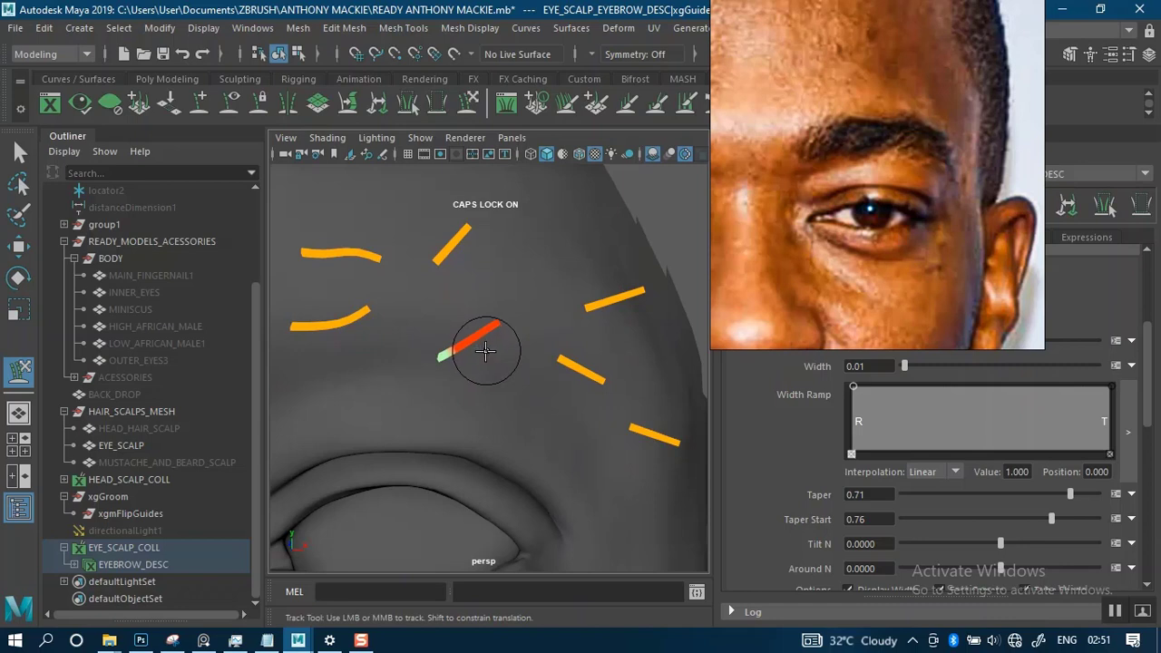
right_click_drag(492, 348, 493, 308, "alt")
left_click_drag(524, 343, 500, 327, "alt")
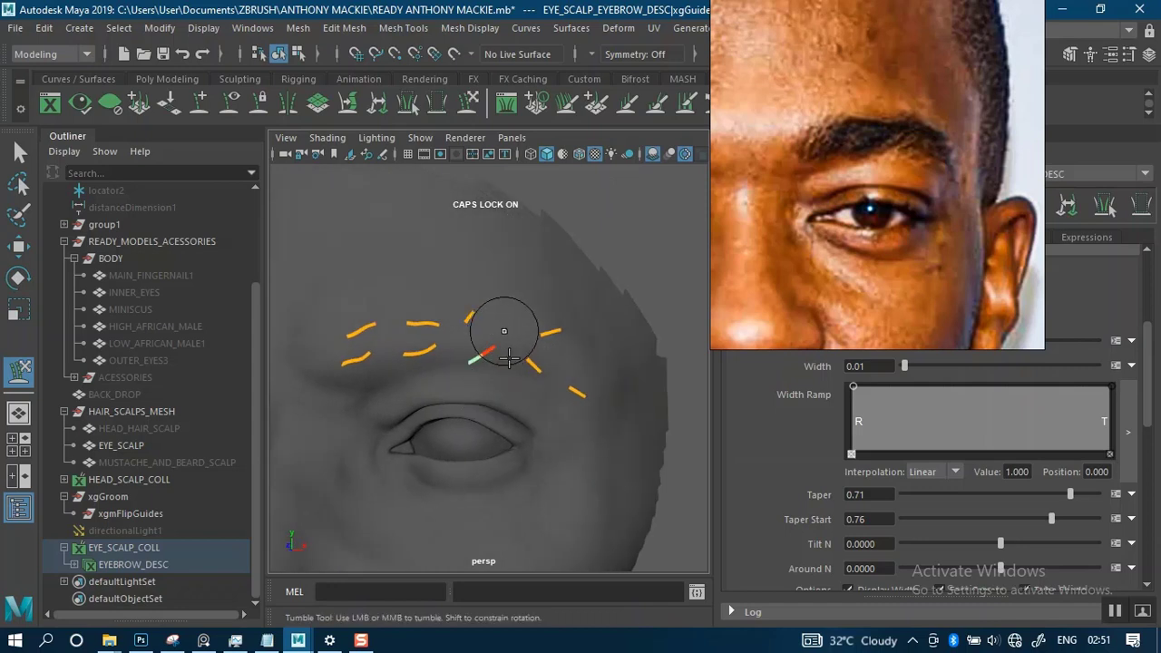
right_click_drag(500, 327, 522, 366, "alt")
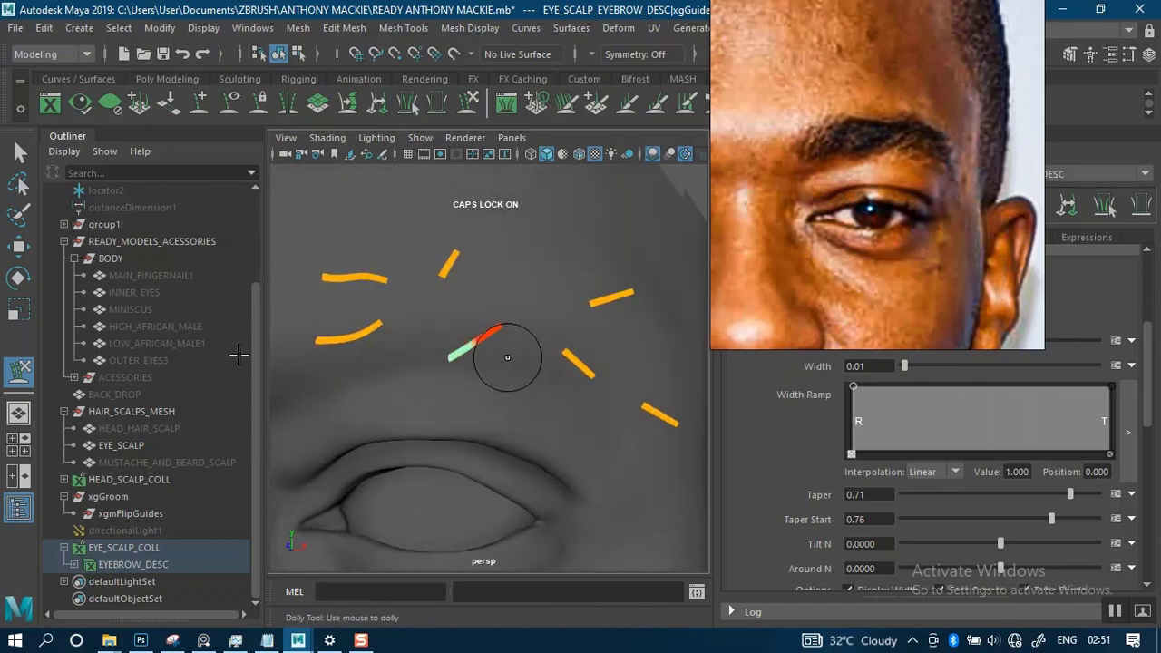
- Shift the third lower guide's root slightly higher on the brow with the Add/Move Guides tool
left_click(21, 155)
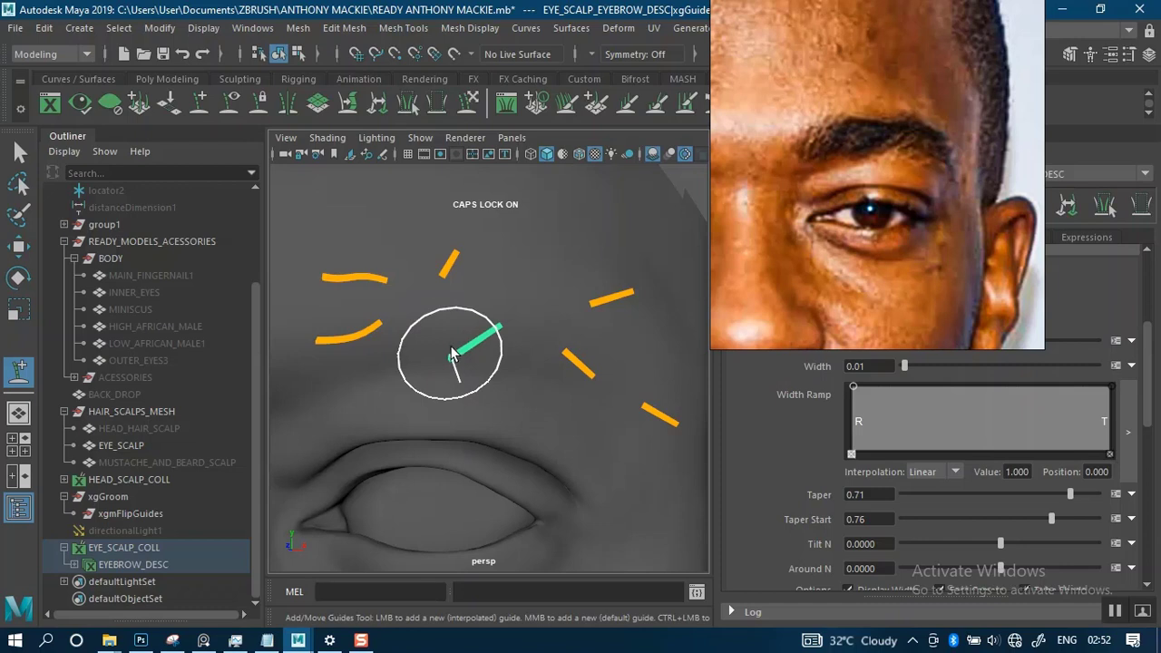
left_click(455, 341)
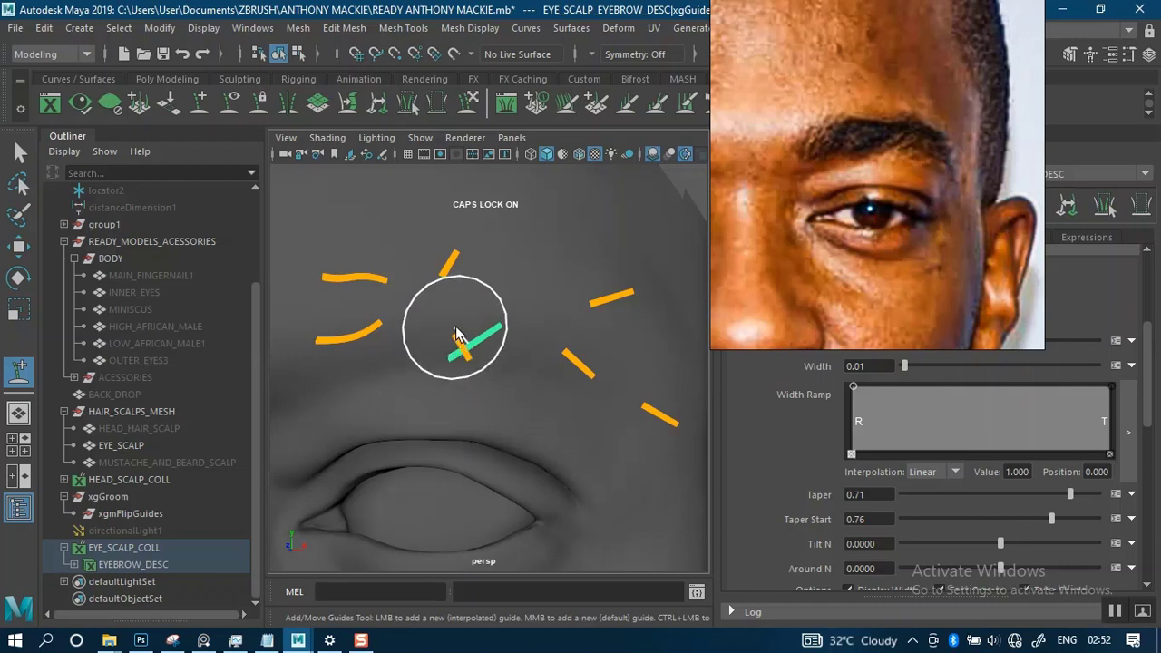
key("ctrl+z")
key("ctrl+z")
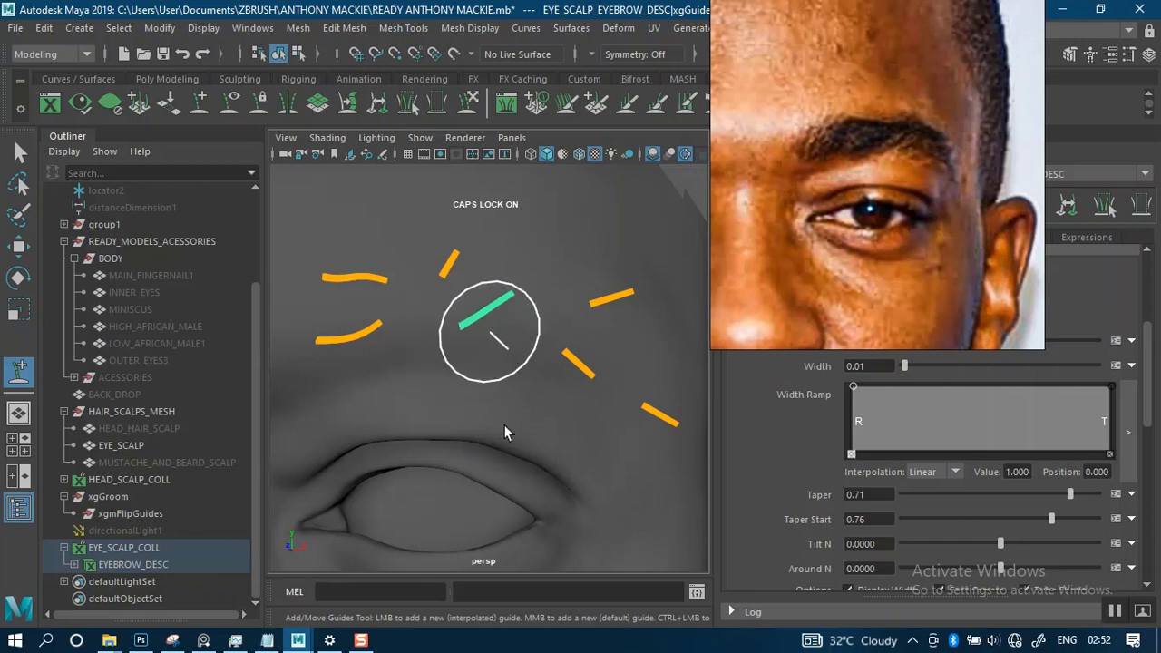
- Reshape the third lower guide into a gentle upward curve matching the neighbouring lower guide
scroll(488, 326, "down", 3)
scroll(524, 377, "up", 4)
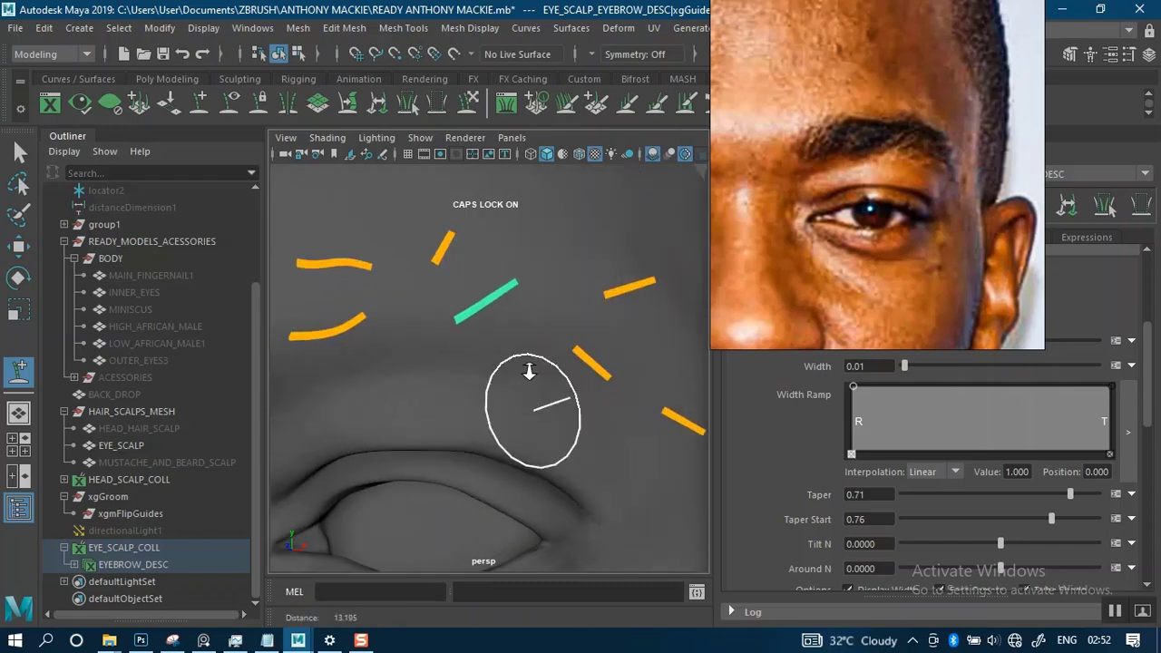
left_click_drag(535, 357, 513, 390, "alt")
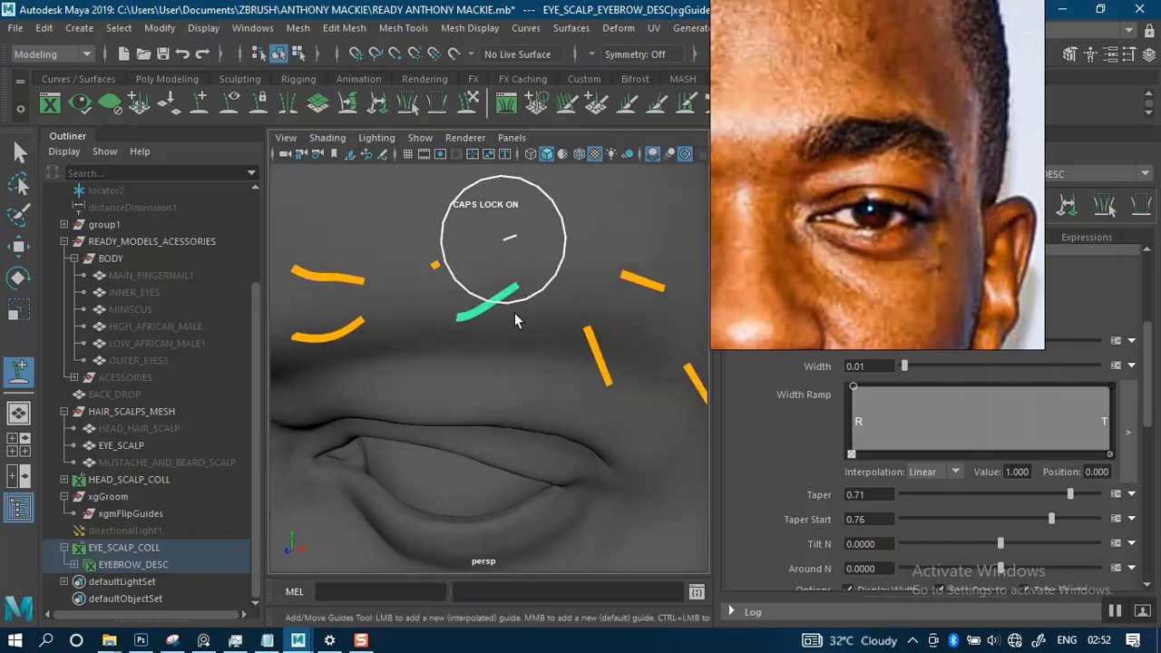
mouse_move(538, 311)
left_mouse_down("alt")
mouse_move(484, 311)
mouse_move(550, 281)
mouse_move(464, 345)
mouse_move(535, 305)
mouse_move(534, 251)
mouse_move(593, 220)
mouse_move(540, 299)
left_mouse_up("alt")
- Rotate the third upper guide toward the outer brow and sculpt it down along the skin surface
key("q")
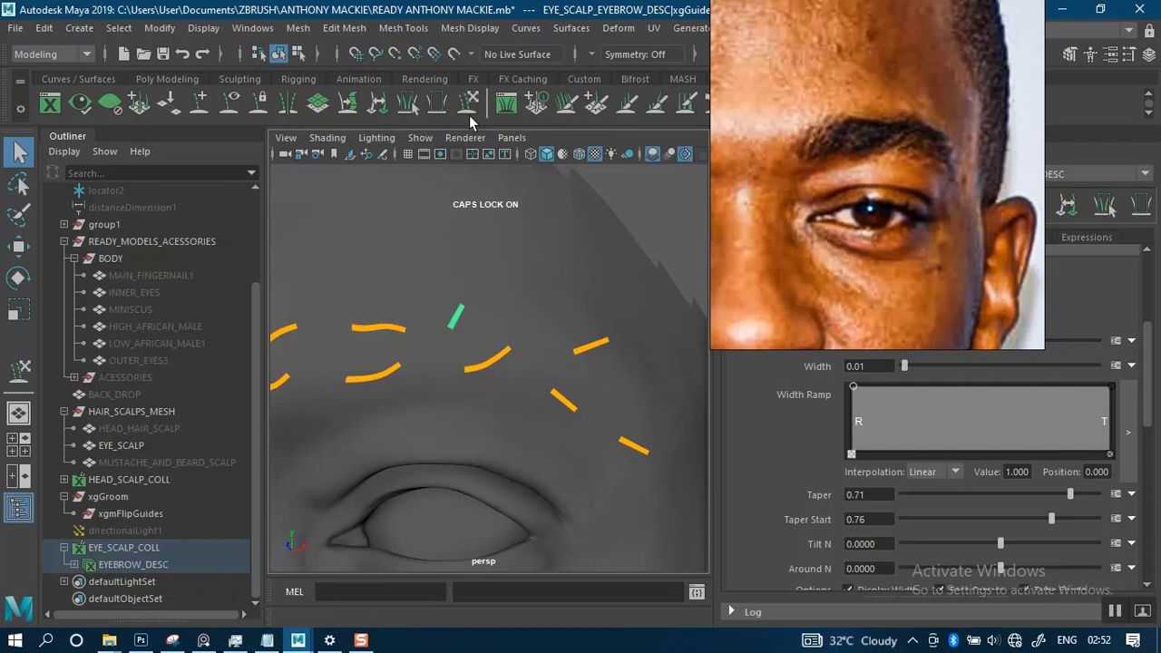
key("e")
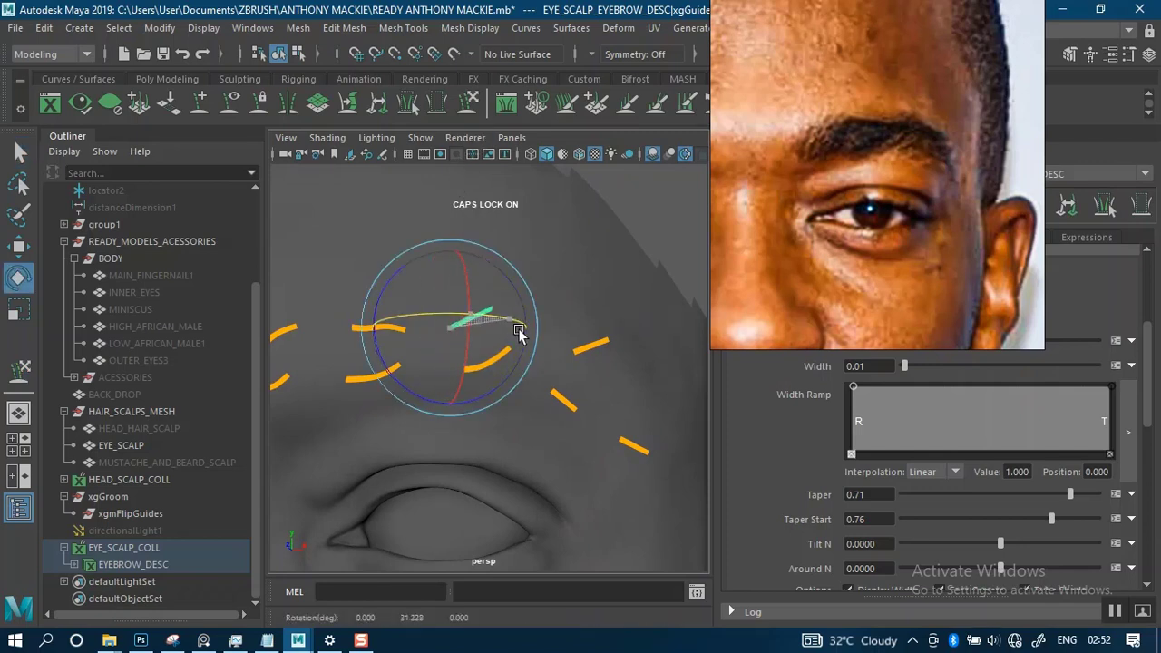
left_click(470, 110)
mouse_move(481, 335)
left_mouse_down("alt")
mouse_move(424, 352)
mouse_move(443, 345)
left_mouse_up("alt")
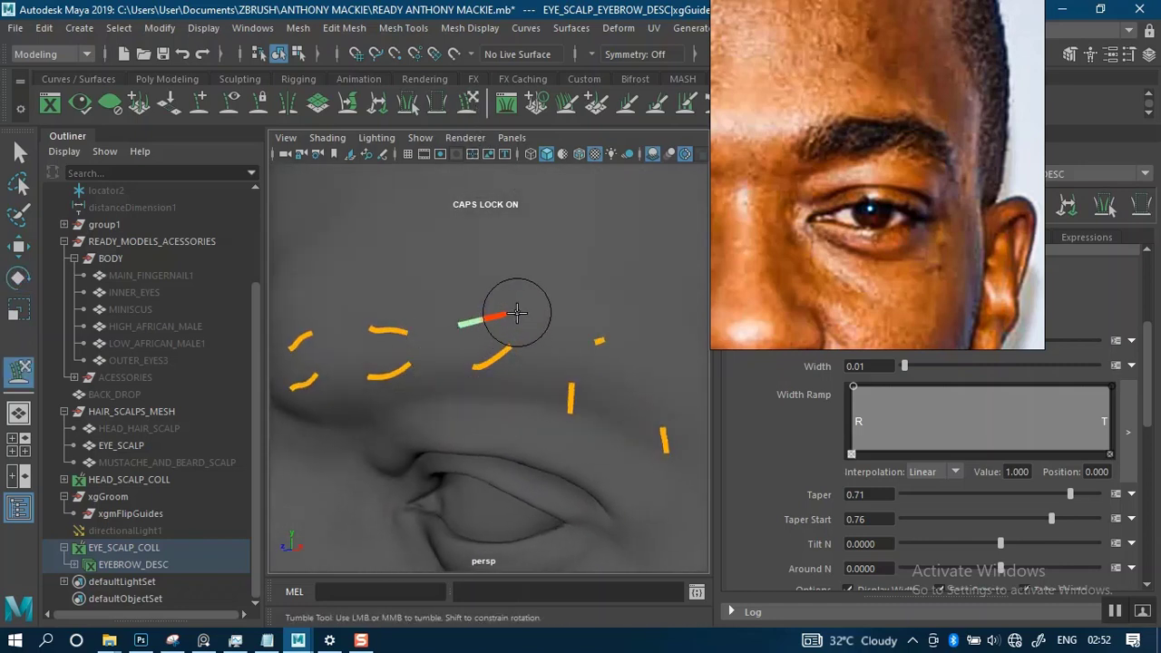
mouse_move(517, 313)
left_mouse_down()
mouse_move(564, 343)
mouse_move(443, 441)
mouse_move(359, 425)
mouse_move(396, 415)
left_mouse_up()
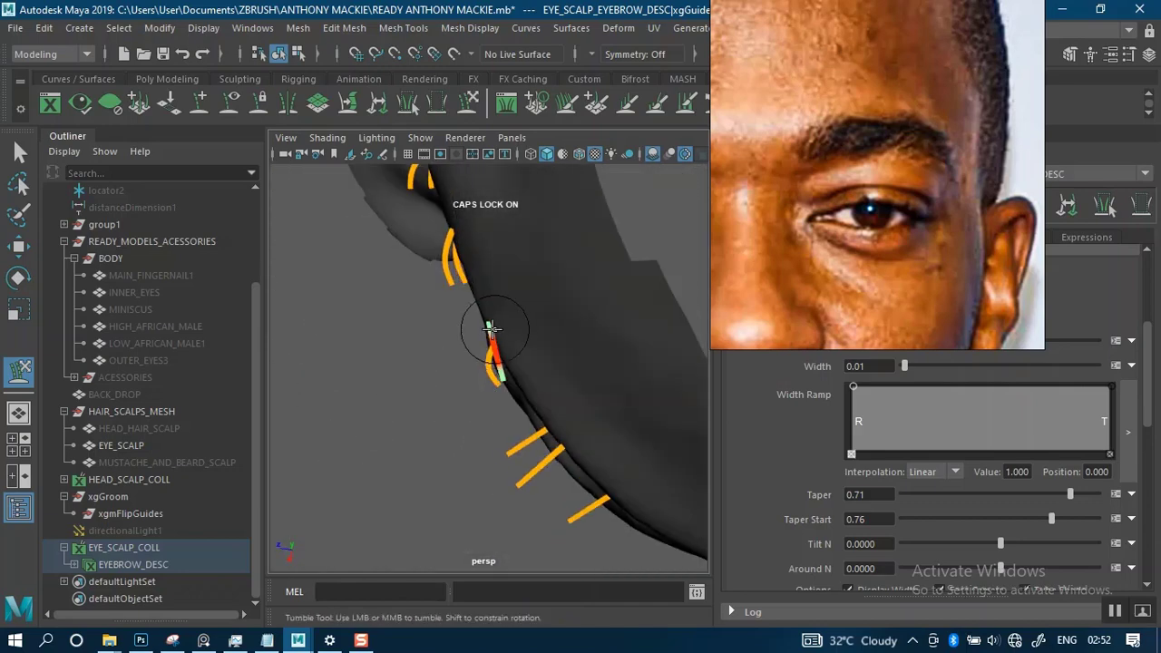
left_click_drag(499, 388, 526, 392)
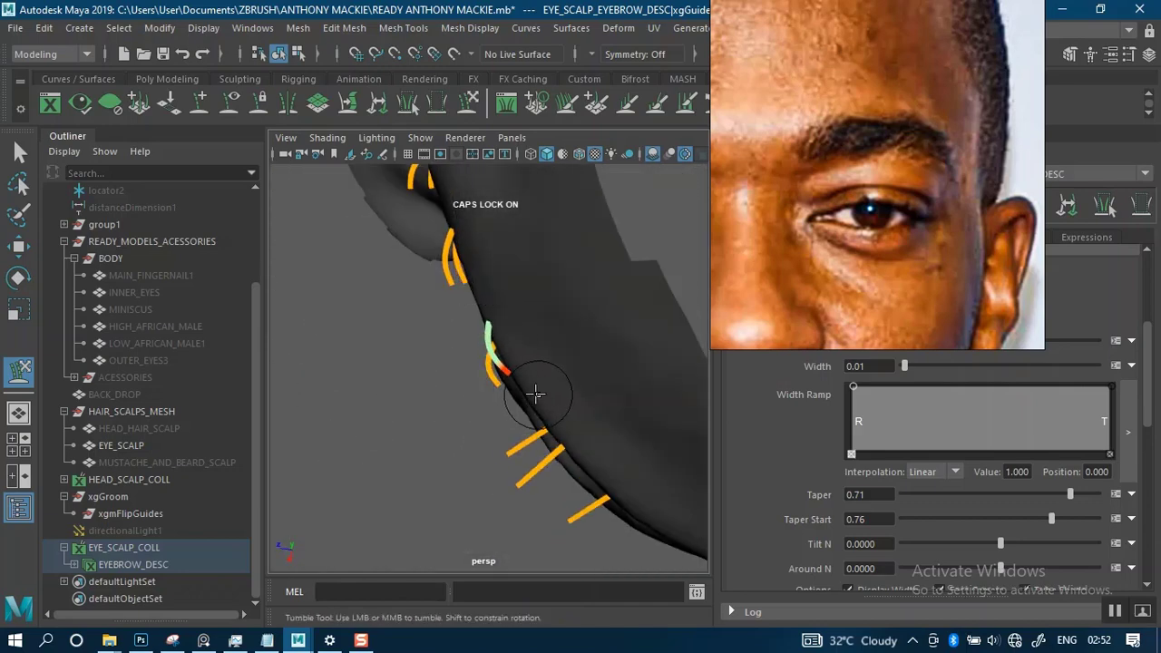
left_click_drag(538, 352, 611, 251, "alt")
right_click_drag(611, 251, 513, 181, "alt")
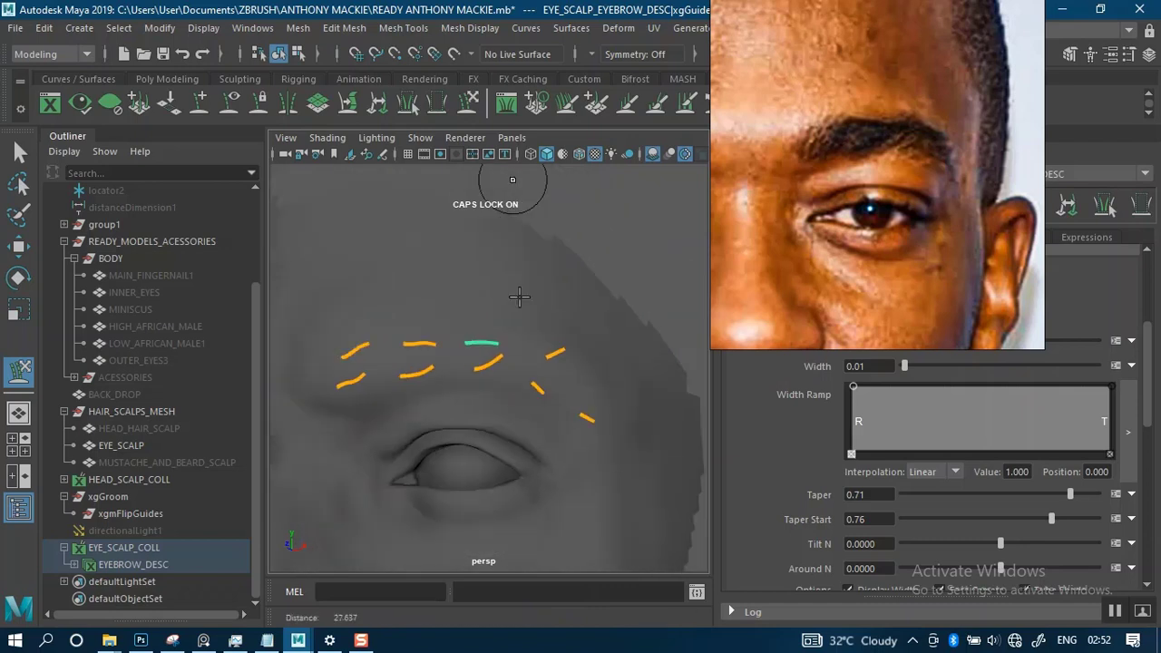
- Examine the flow of the eyebrow guides on the head from several angles and distances
right_click_drag(520, 309, 520, 261, "alt")
left_click_drag(526, 342, 568, 326, "alt")
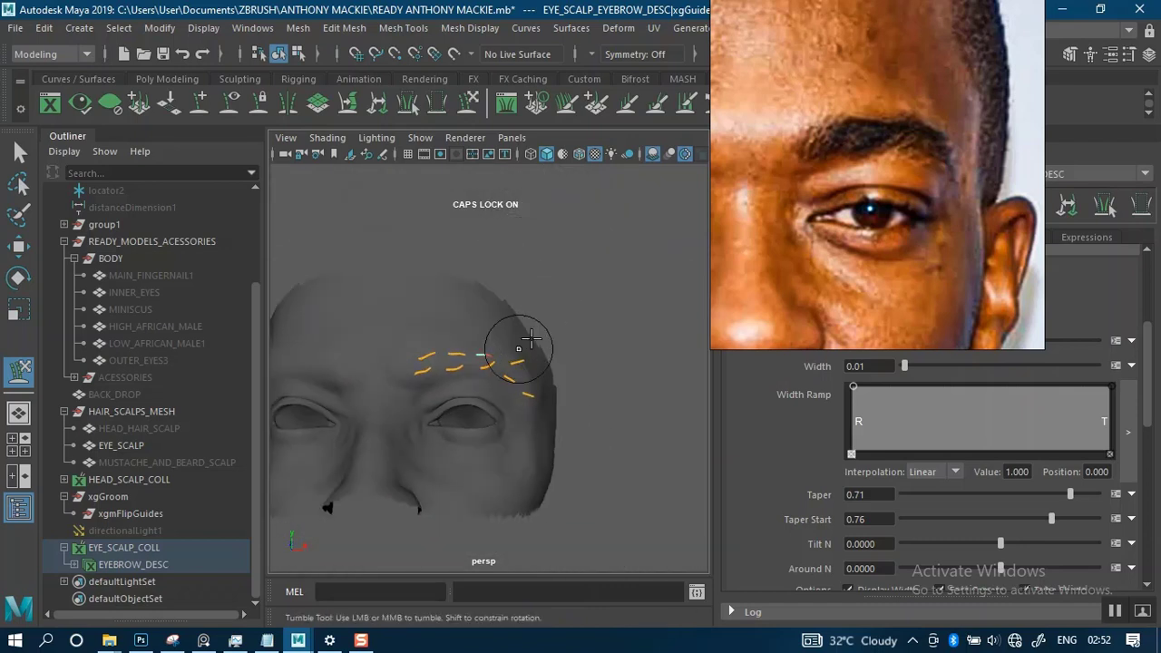
middle_click_drag(531, 334, 567, 309, "alt")
right_click_drag(570, 324, 599, 485, "alt")
left_click_drag(552, 329, 522, 324, "alt")
middle_click_drag(550, 311, 435, 386, "alt")
right_click_drag(530, 379, 535, 395, "alt")
left_click_drag(556, 324, 541, 318, "alt")
right_click_drag(544, 320, 550, 353, "alt")
middle_click_drag(544, 304, 494, 282, "alt")
right_click_drag(507, 292, 513, 313, "alt")
left_click_drag(523, 293, 517, 292, "alt")
right_click_drag(523, 273, 511, 249, "alt")
- Sculpt the middle of the third upper guide slightly downward into a shallow wave like its upper neighbour
left_click_drag(512, 285, 509, 284, "alt")
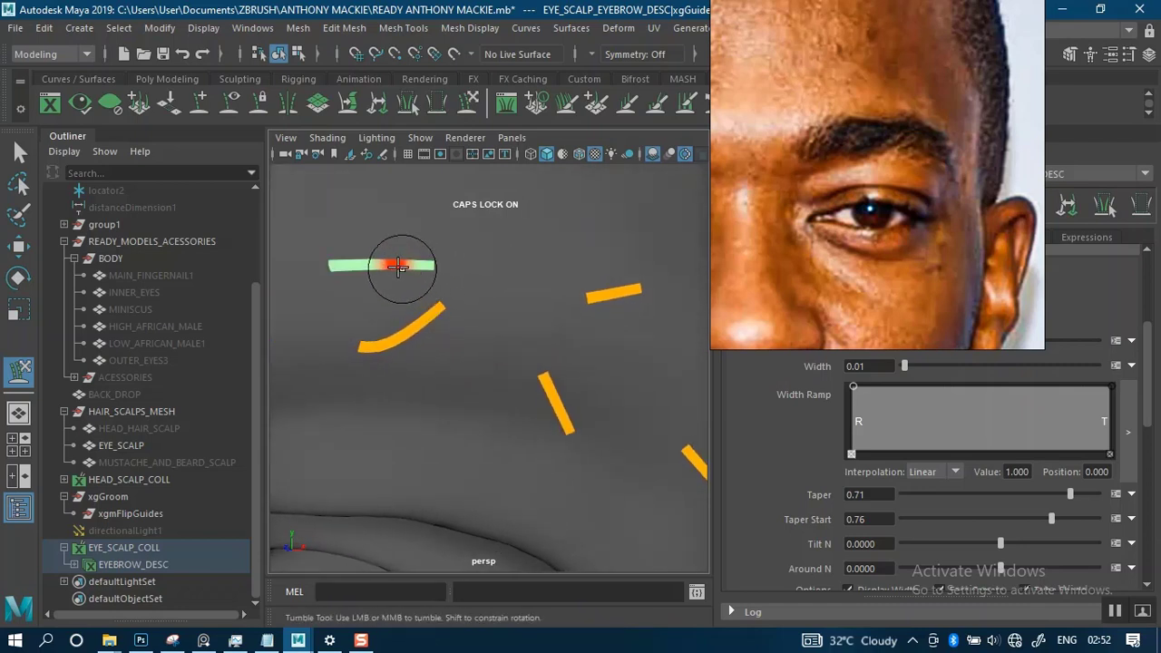
left_click_drag(365, 267, 428, 265)
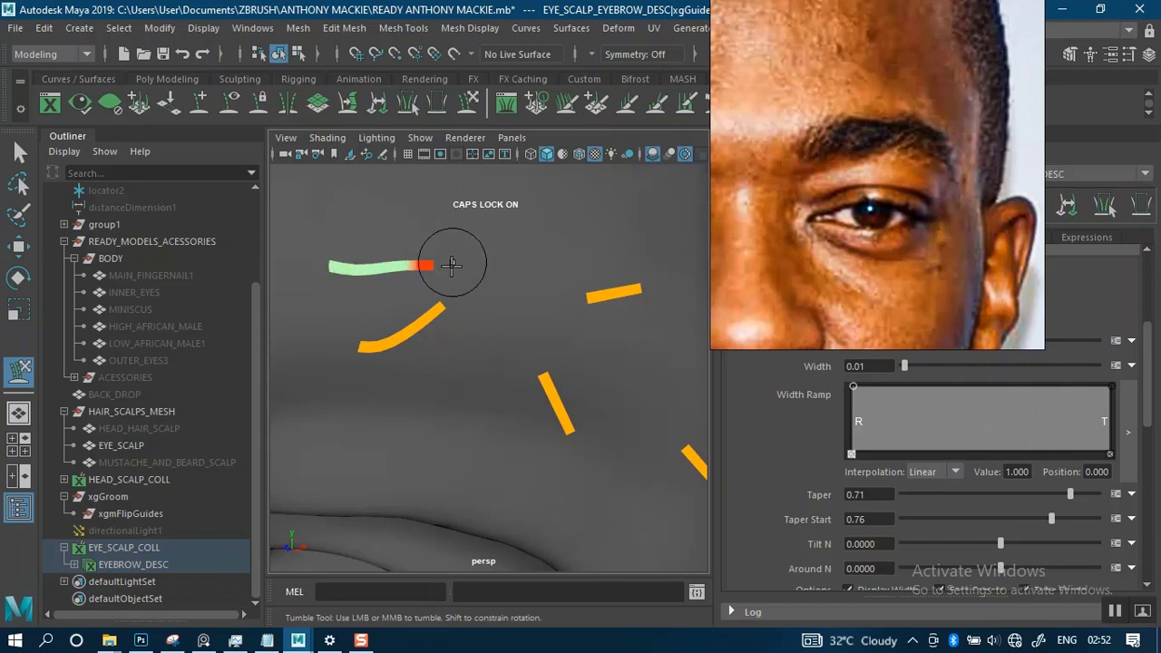
right_click_drag(508, 298, 208, 212, "alt")
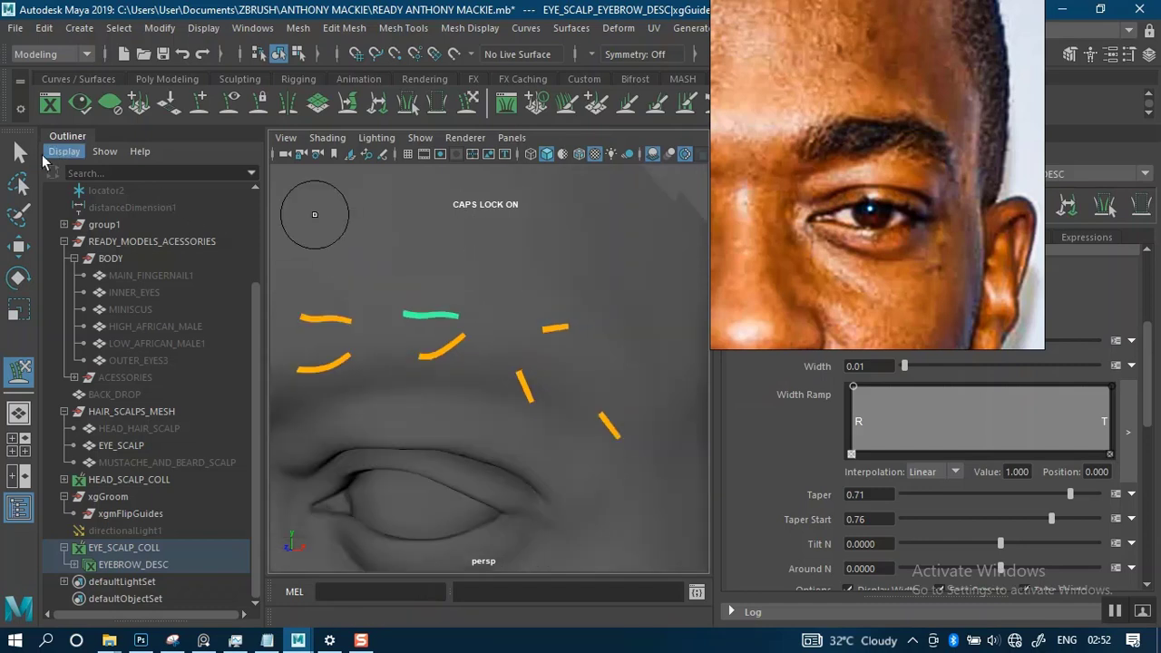
- Rotate the fourth lower guide so it lies nearly horizontal and points toward the outer brow
key("q")
middle_click_drag(460, 304, 510, 290, "alt")
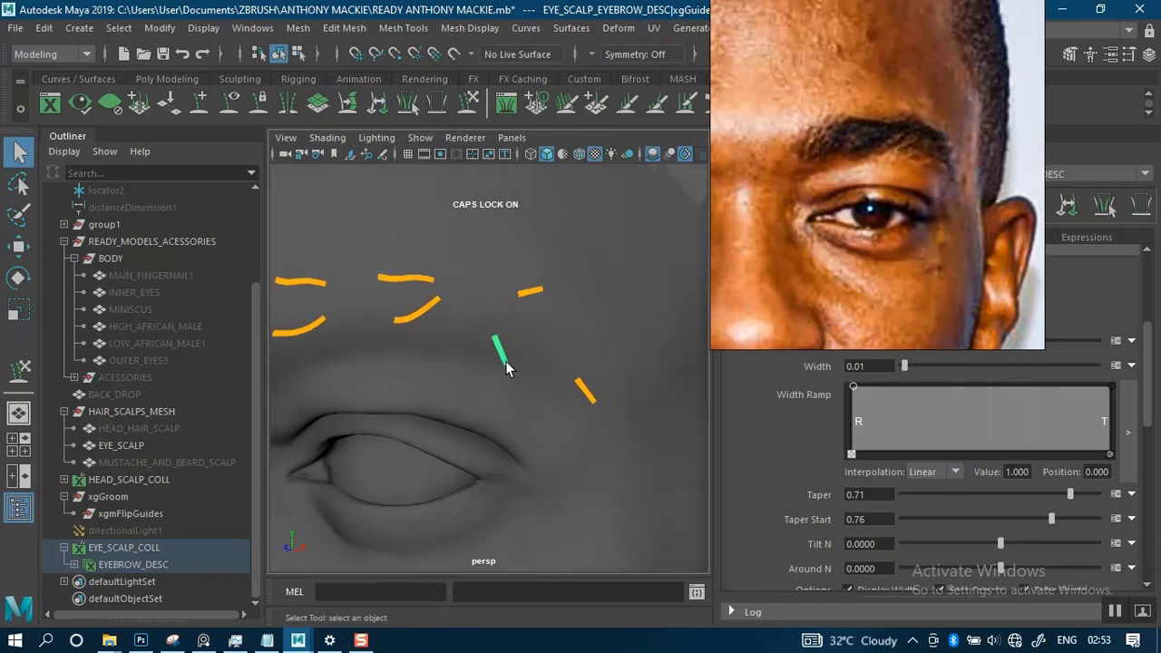
key("r")
key("e")
left_click_drag(520, 360, 576, 283)
key("q")
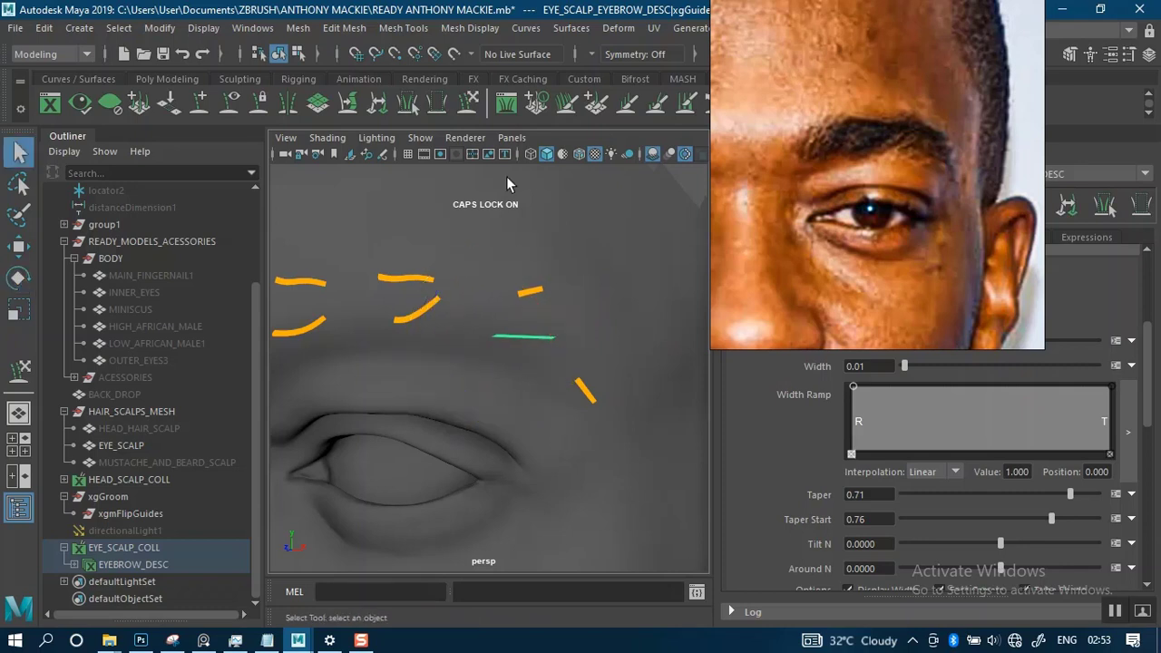
- Sculpt the fourth lower guide against the skin into a shallow curve along the brow
left_click(473, 107)
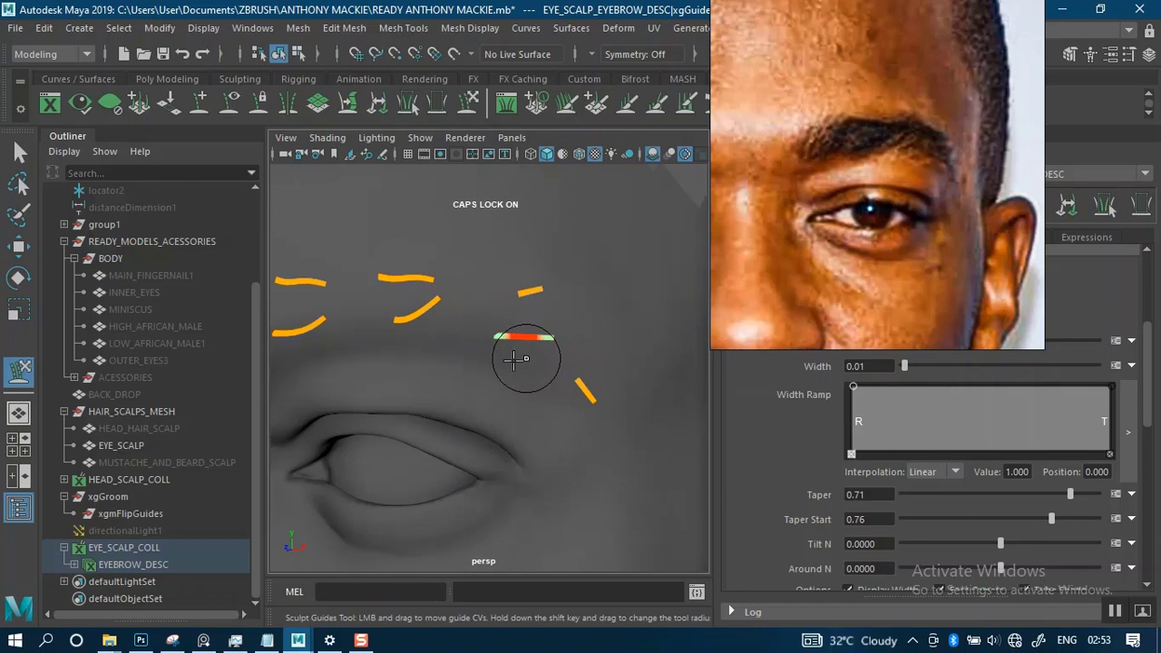
mouse_move(514, 342)
left_mouse_down()
mouse_move(585, 345)
mouse_move(409, 362)
mouse_move(468, 267)
mouse_move(508, 364)
mouse_move(513, 414)
mouse_move(532, 421)
left_mouse_up()
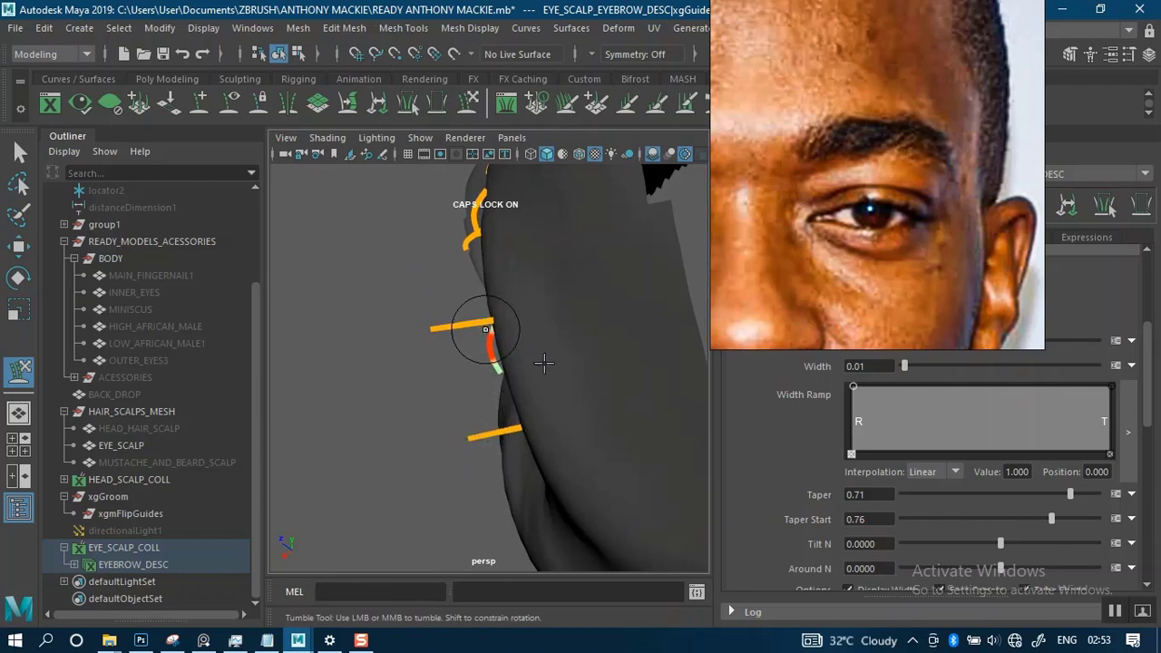
left_click_drag(544, 363, 593, 300, "alt")
right_click_drag(565, 355, 531, 332, "alt")
mouse_move(532, 332)
left_mouse_down("alt")
mouse_move(518, 316)
mouse_move(545, 350)
mouse_move(533, 348)
left_mouse_up("alt")
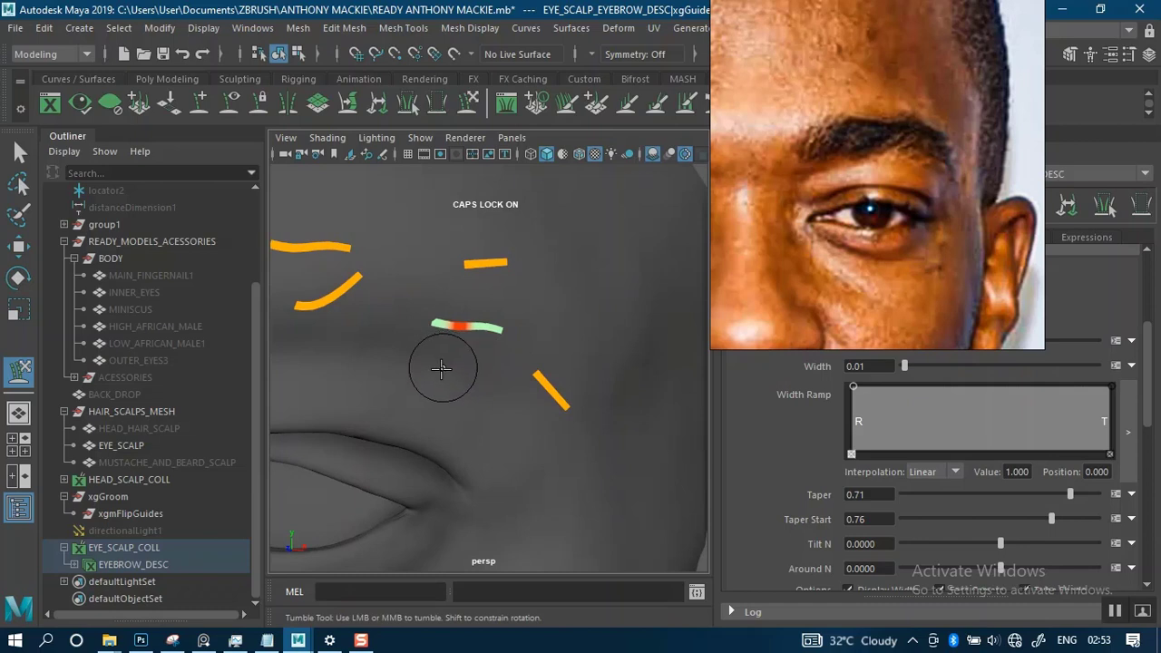
- Rotate the fourth upper guide so it lies along the brow toward the temple
key("q")
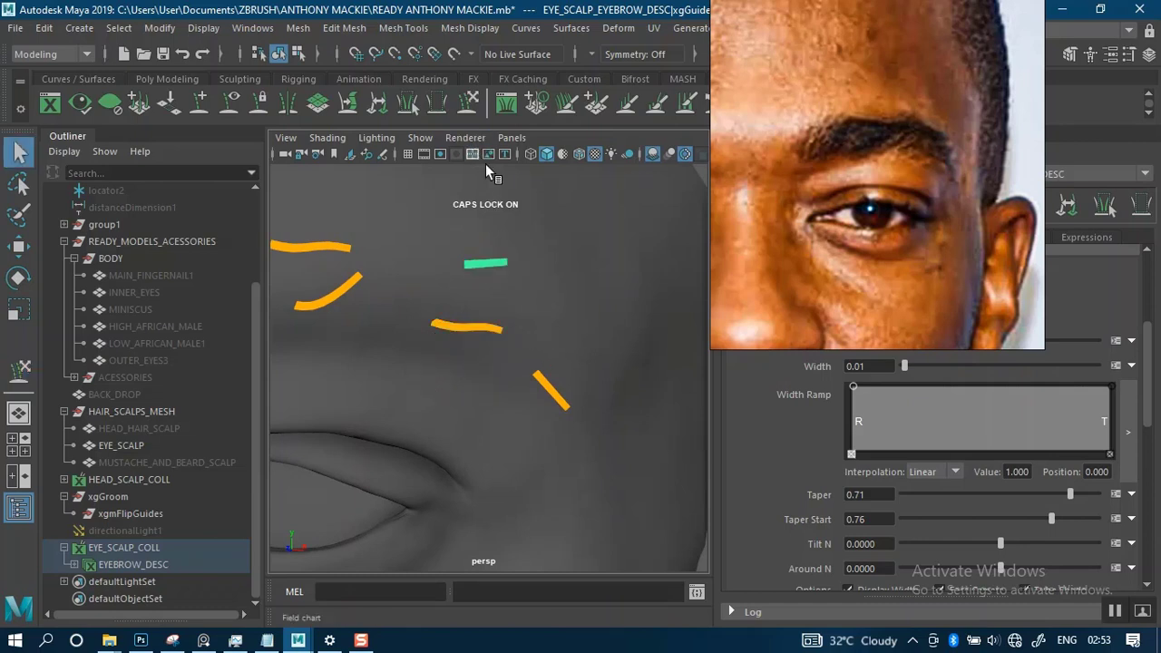
key("e")
mouse_move(567, 250)
left_mouse_down("alt")
mouse_move(478, 303)
mouse_move(548, 331)
mouse_move(590, 233)
left_mouse_up("alt")
- Sculpt the fourth upper guide so its outer half bends down toward the brow tail
left_click(468, 105)
middle_click_drag(583, 238, 554, 280, "alt")
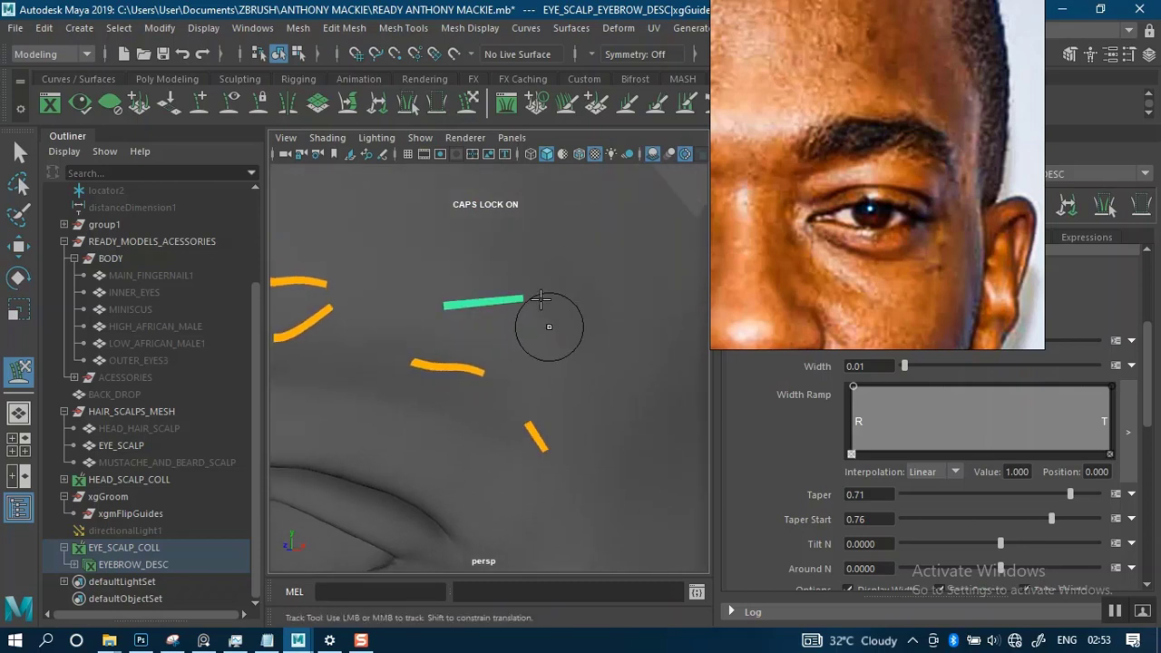
left_click_drag(540, 299, 555, 363)
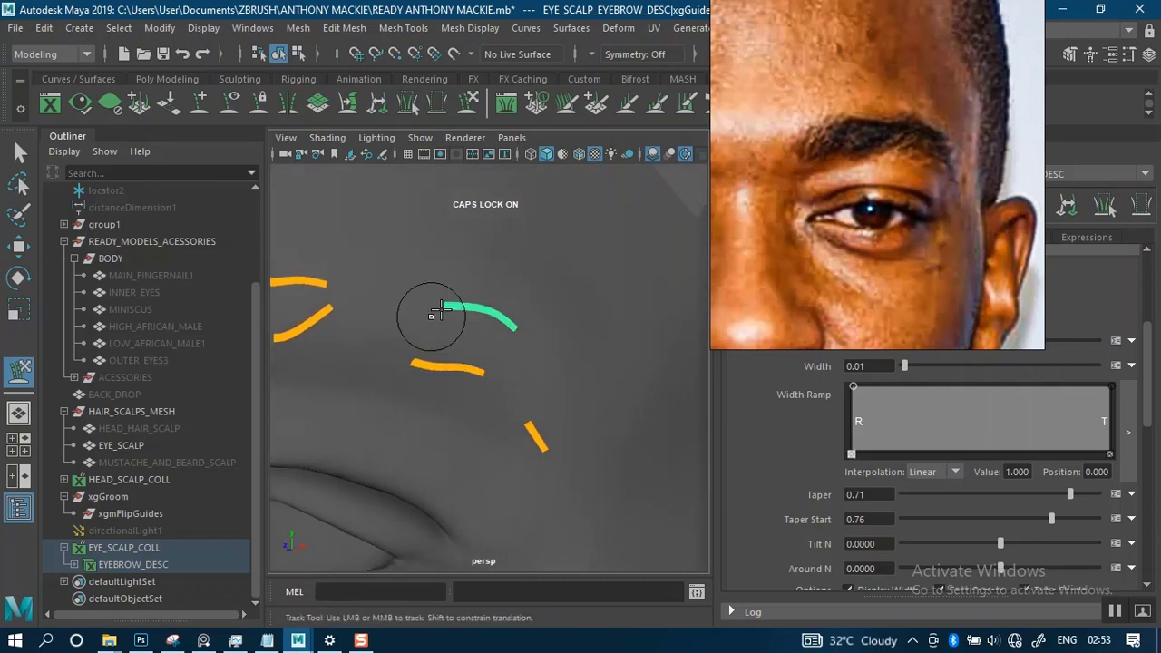
left_click_drag(457, 310, 463, 323)
left_click_drag(524, 343, 525, 350)
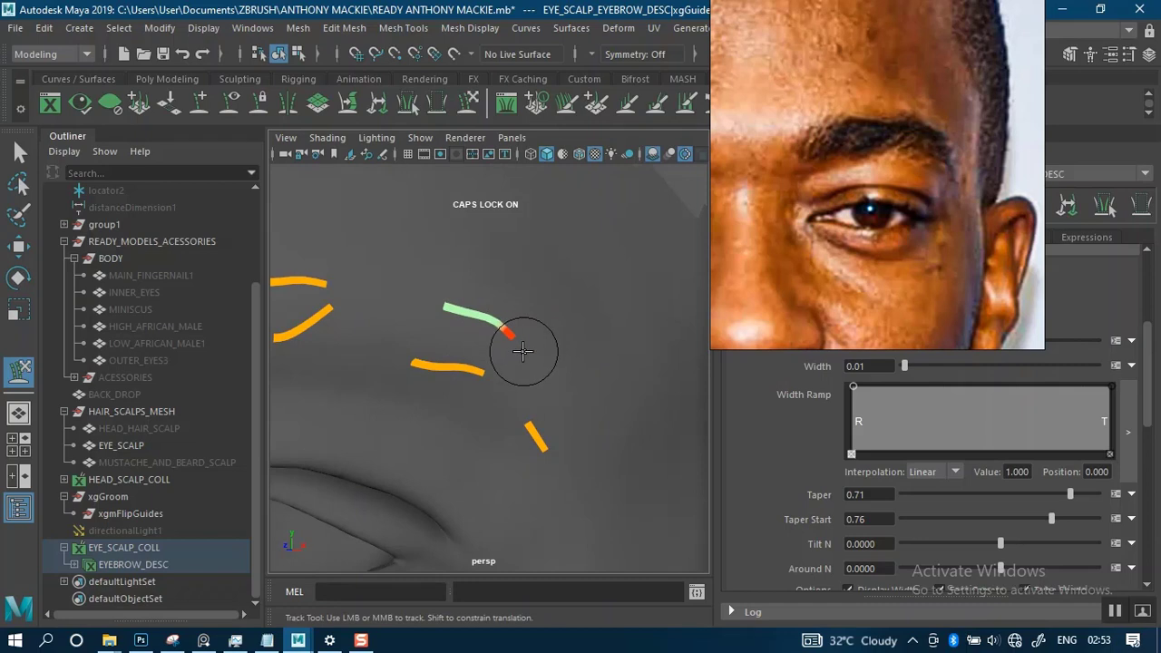
scroll(537, 314, "down", 2)
middle_click_drag(542, 364, 526, 299, "alt")
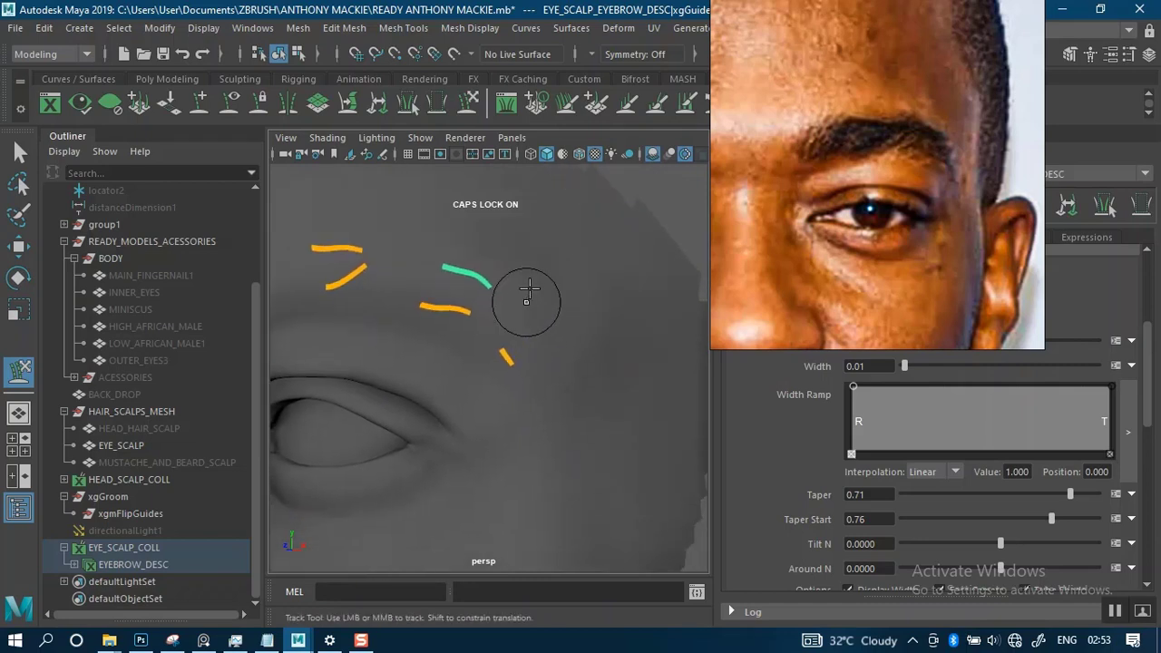
- Scale the outermost guide at the brow tail down uniformly to about 0.845
left_click_drag(526, 298, 583, 357, "alt")
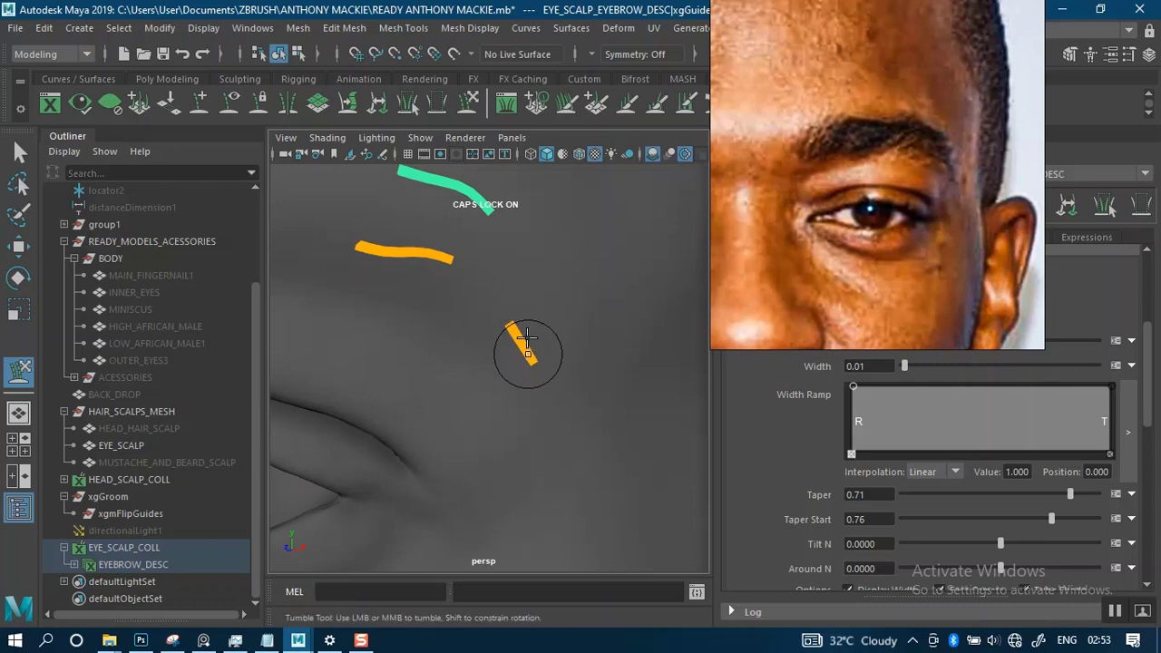
mouse_move(524, 313)
left_mouse_down("alt")
mouse_move(585, 302)
mouse_move(523, 306)
mouse_move(544, 305)
left_mouse_up("alt")
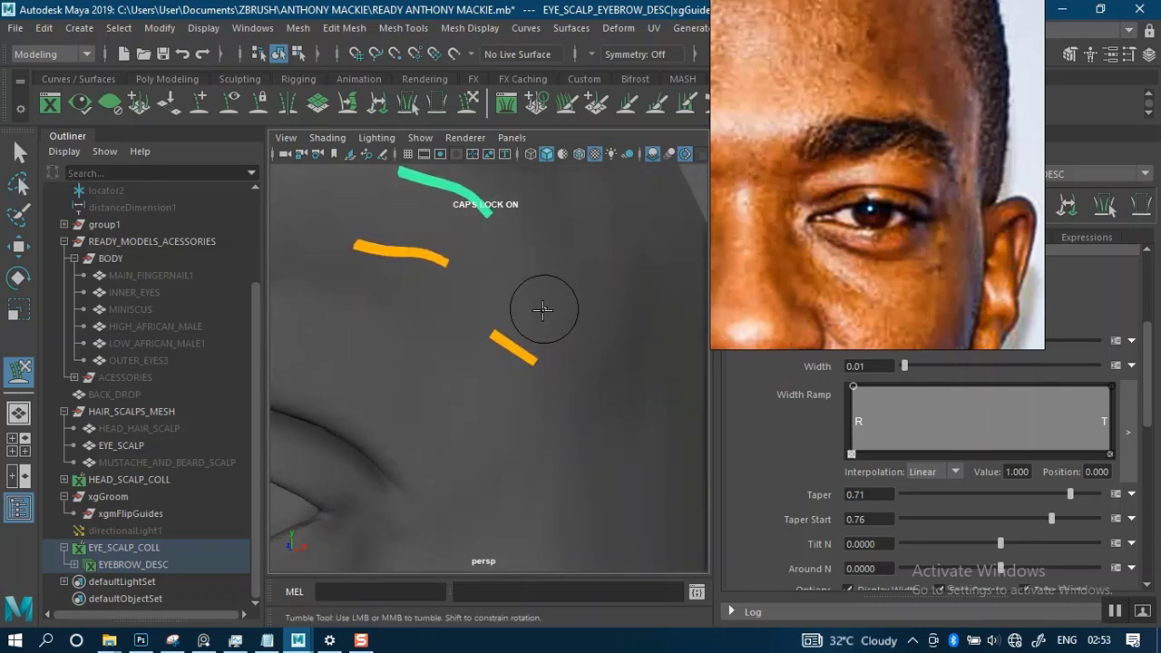
key("q")
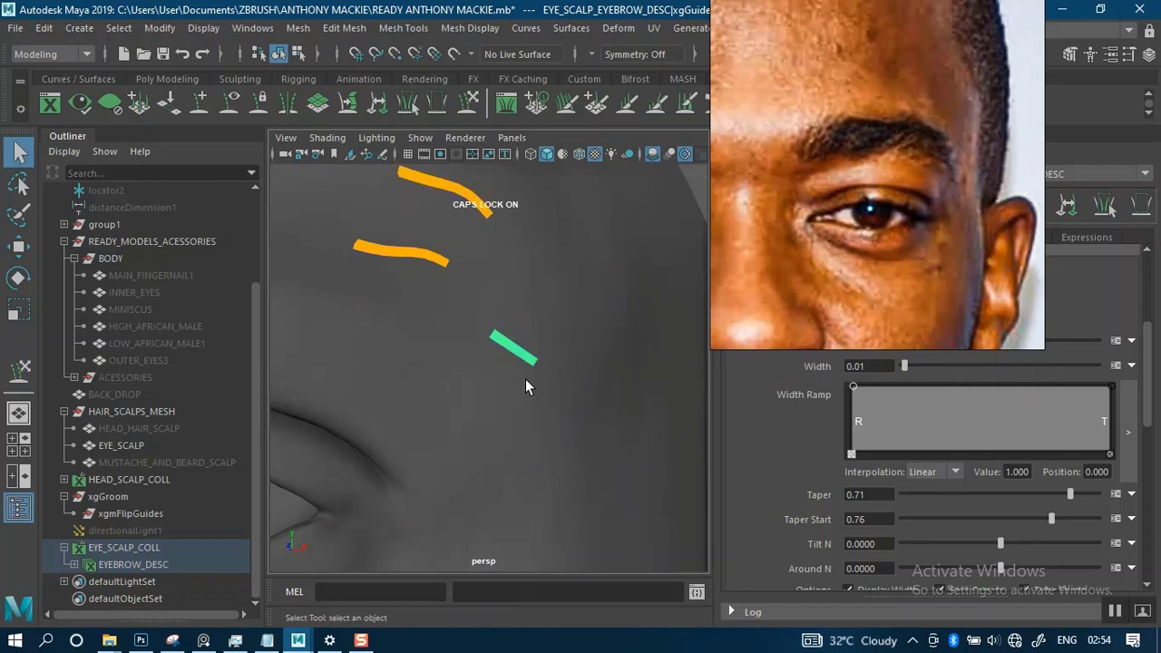
key("r")
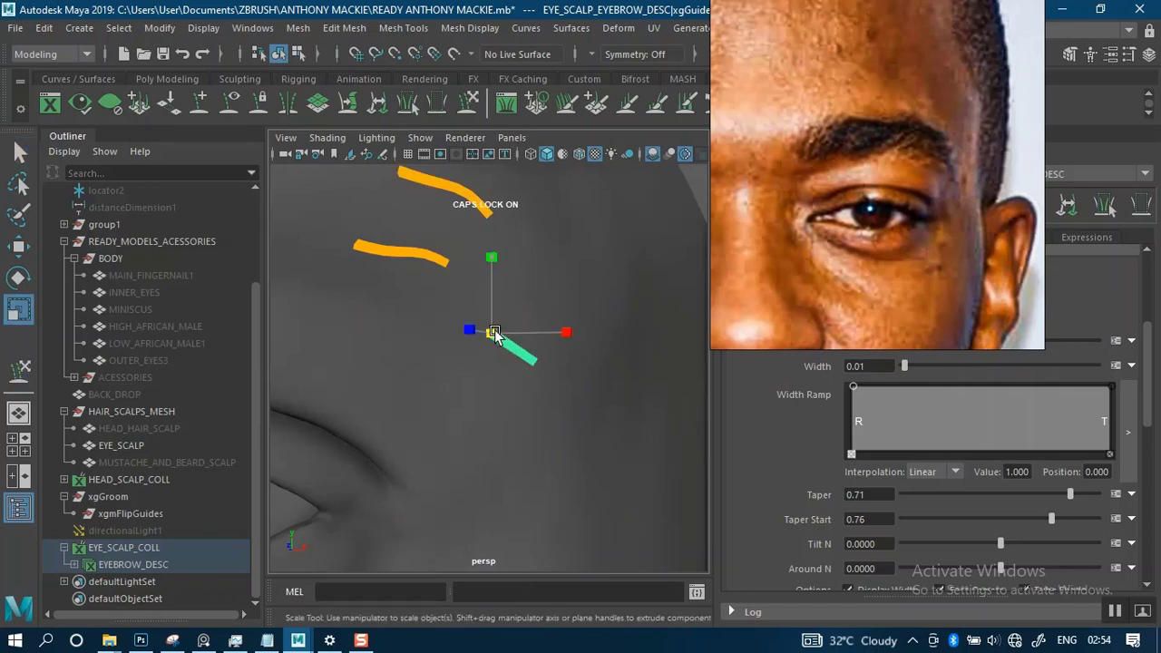
left_click_drag(492, 333, 489, 335)
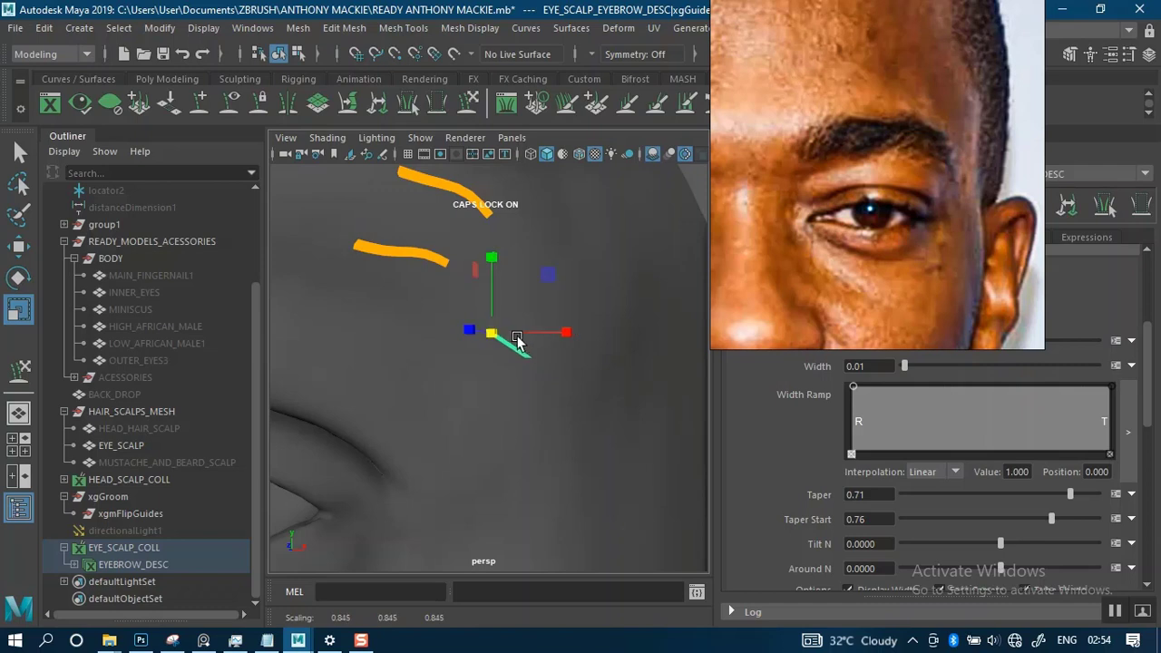
- Rotate the outermost guide so it lies closer to the skin and slopes gently toward the temple
key("w")
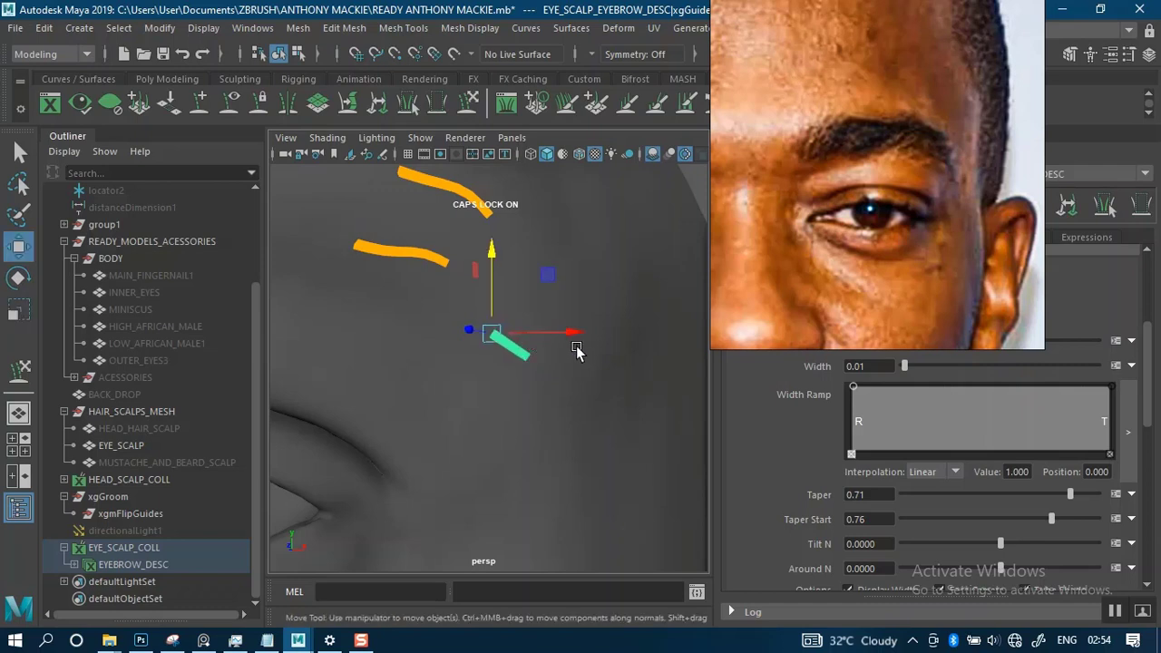
mouse_move(574, 347)
left_mouse_down("alt")
mouse_move(506, 345)
mouse_move(555, 348)
left_mouse_up("alt")
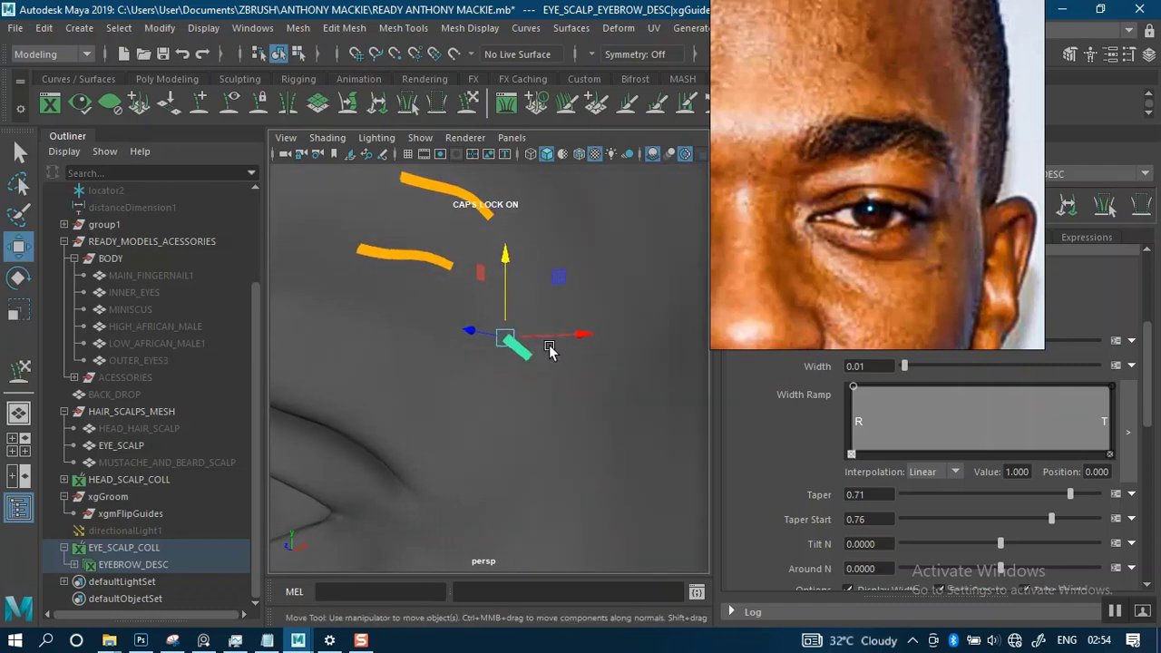
key("e")
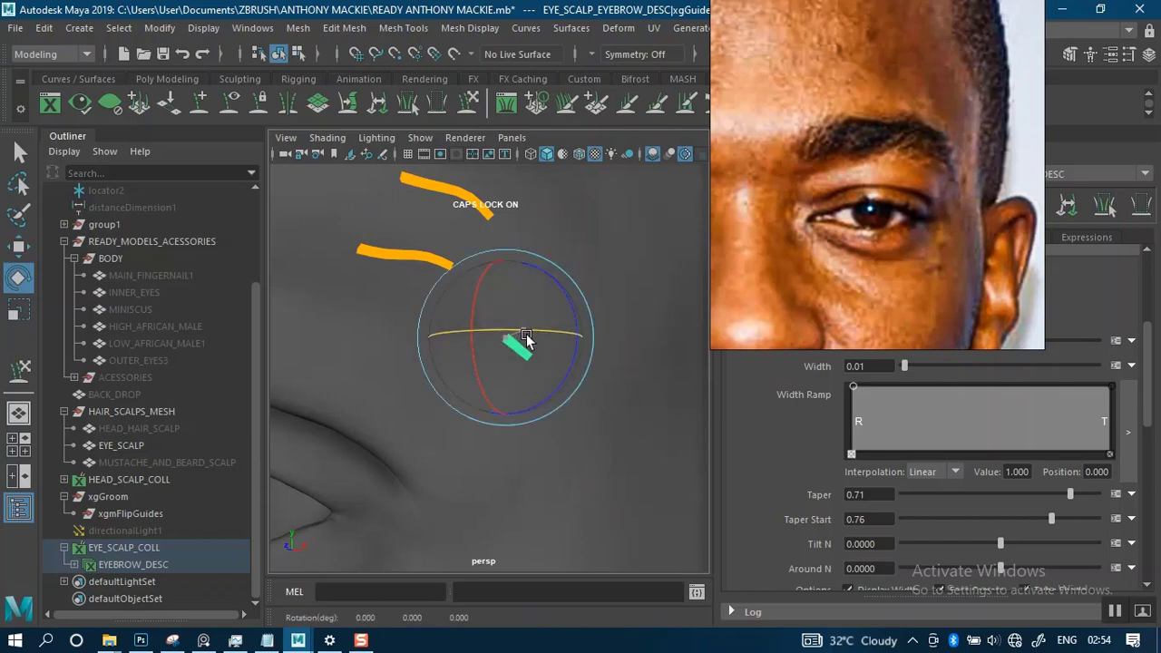
mouse_move(592, 349)
left_mouse_down("alt")
mouse_move(546, 295)
mouse_move(589, 316)
mouse_move(631, 315)
mouse_move(544, 329)
mouse_move(590, 336)
mouse_move(590, 354)
left_mouse_up("alt")
key("r")
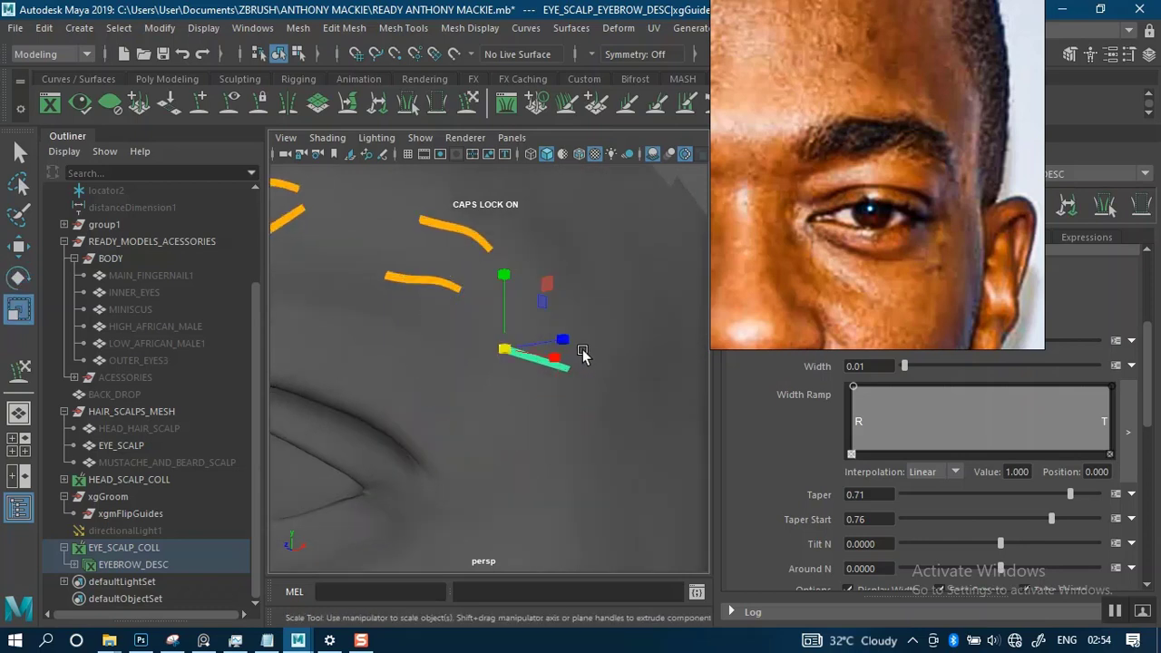
- Sculpt the outermost guide against the skin into a gentle downward curve at the brow tail
left_click(469, 105)
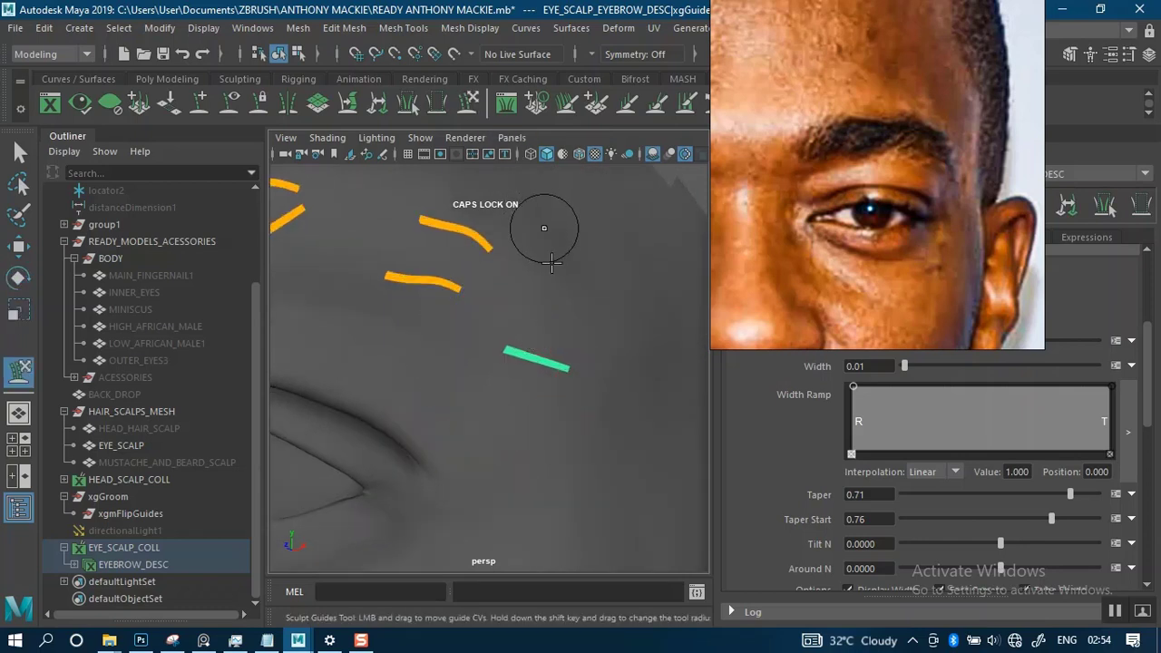
left_click_drag(572, 381, 492, 280, "alt")
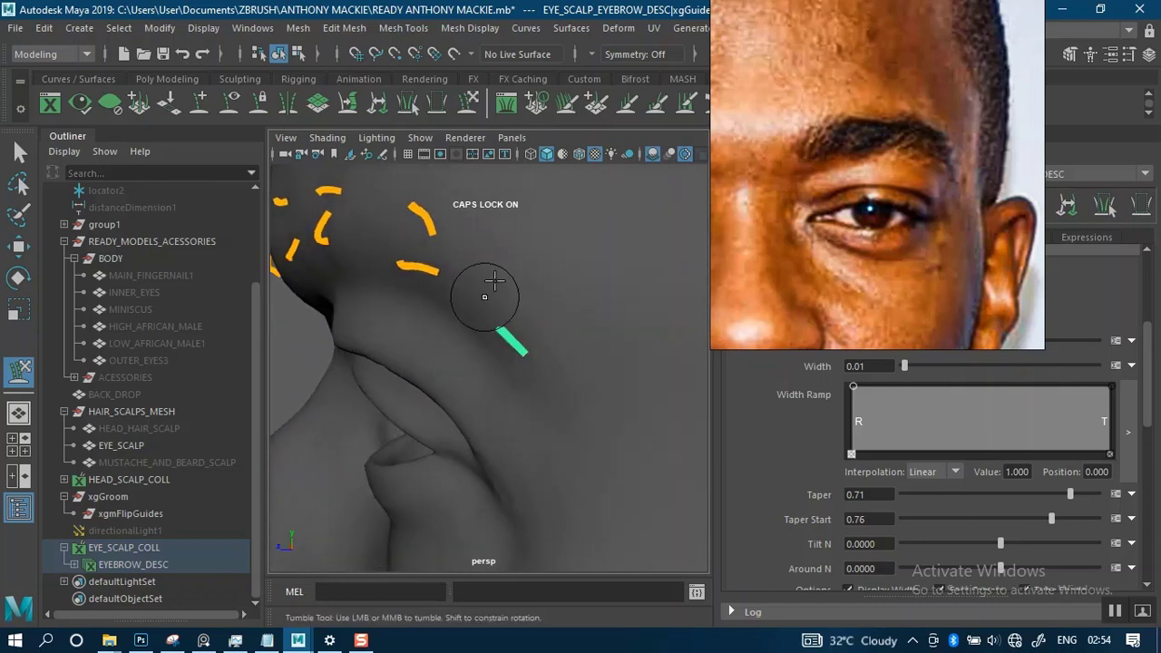
mouse_move(530, 343)
left_mouse_down()
mouse_move(551, 373)
mouse_move(603, 314)
mouse_move(627, 308)
left_mouse_up()
mouse_move(490, 336)
left_mouse_down()
mouse_move(486, 313)
mouse_move(551, 362)
mouse_move(551, 388)
mouse_move(497, 370)
mouse_move(483, 379)
left_mouse_up()
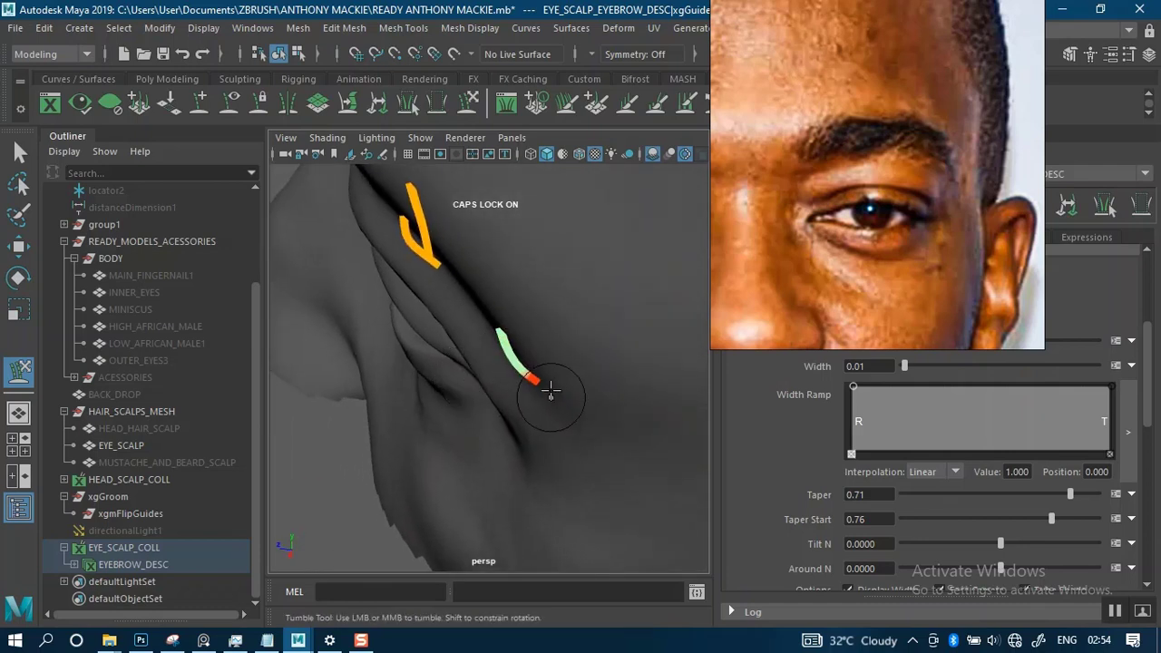
left_click_drag(551, 391, 624, 295, "alt")
right_click_drag(559, 233, 513, 280, "alt")
middle_click_drag(536, 320, 556, 306, "alt")
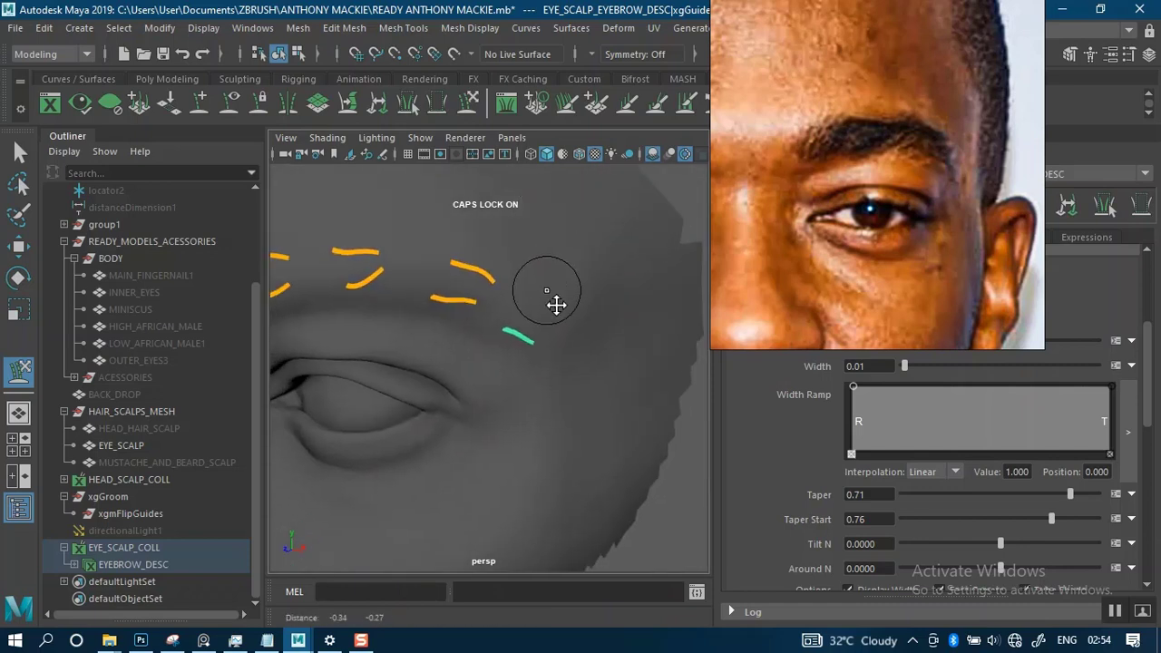
- Move the outermost guide slightly higher at the brow tail
right_click_drag(556, 304, 583, 401, "alt")
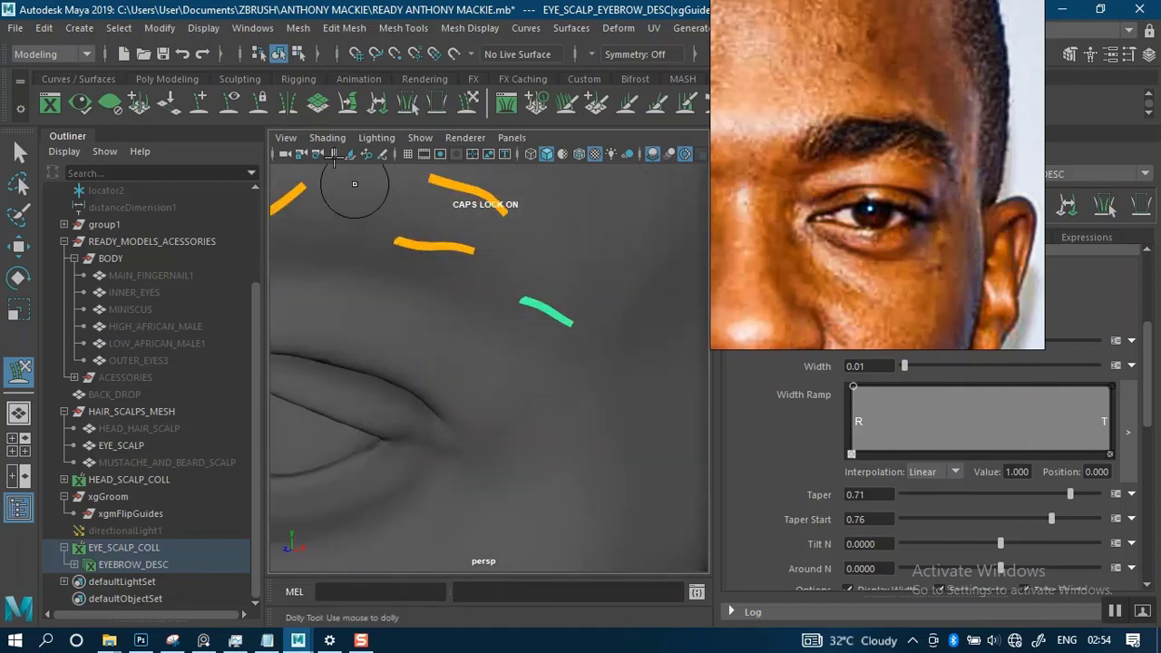
left_click(203, 107)
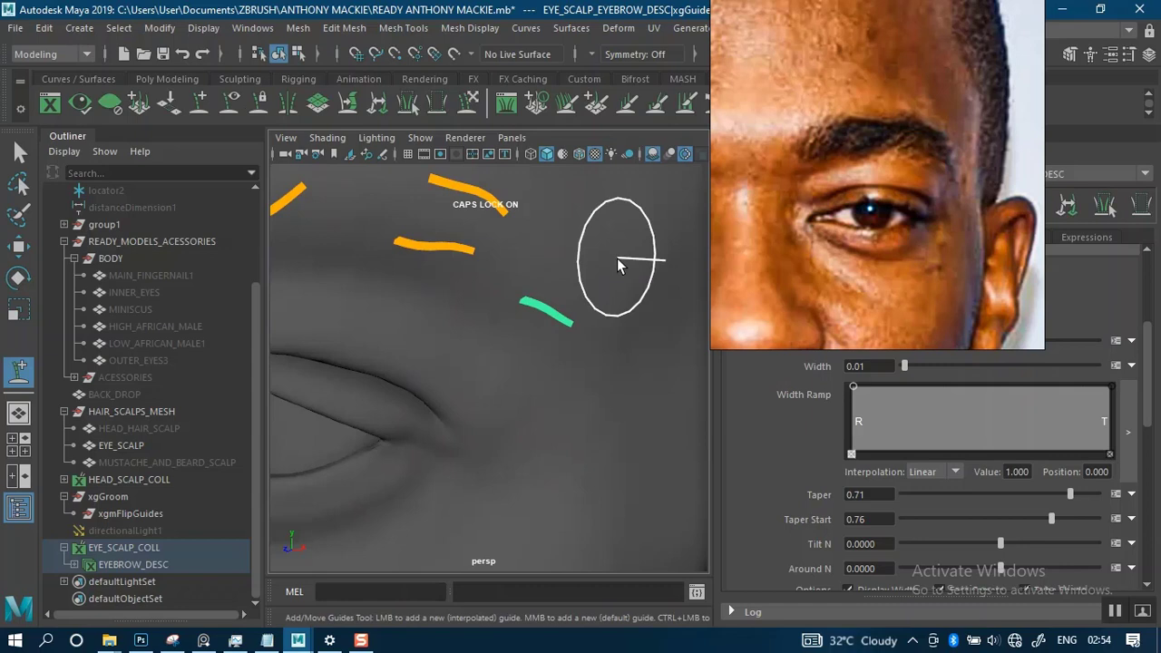
left_click(525, 276)
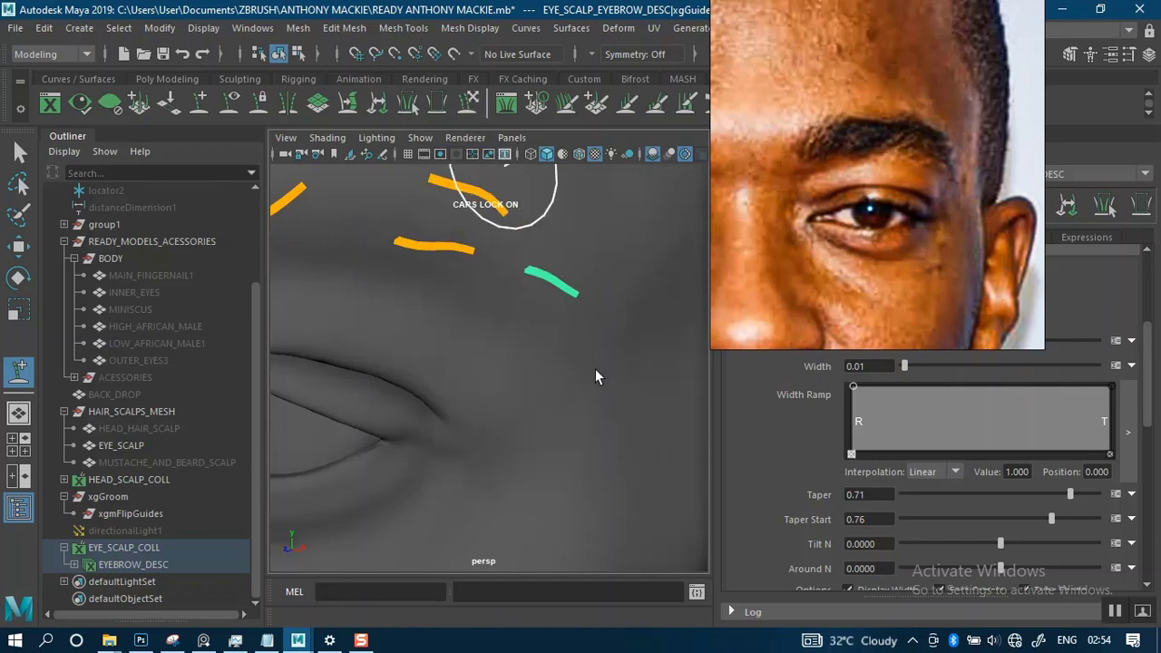
- Sculpt the outermost guide's free end closer to the skin and check the eyebrow guides' profile from several angles
scroll(562, 326, "down", 3)
left_click_drag(590, 358, 509, 390, "alt")
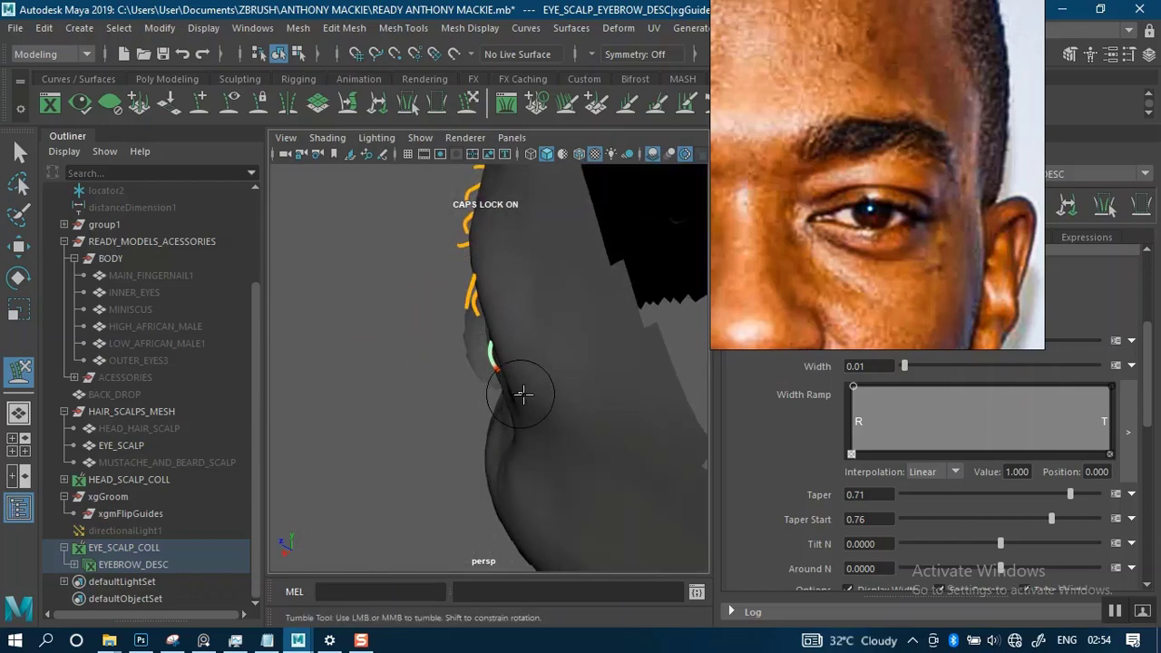
left_click_drag(612, 360, 536, 308, "alt")
right_click_drag(541, 365, 484, 257, "alt")
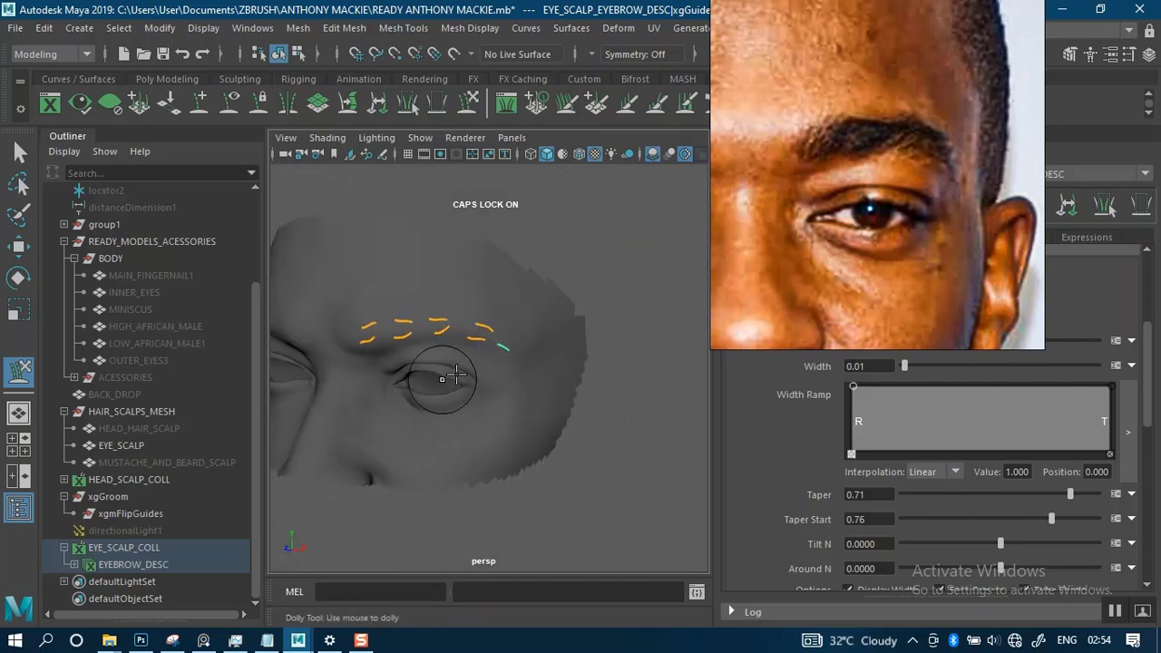
middle_click_drag(445, 379, 510, 375, "alt")
right_click_drag(492, 301, 526, 415, "alt")
left_click_drag(492, 383, 560, 381, "alt")
middle_click_drag(536, 390, 523, 392, "alt")
left_click_drag(523, 392, 480, 384, "alt")
- Sculpt the raised guides of the innermost and second pairs so their free ends curve back toward the skin
key("q")
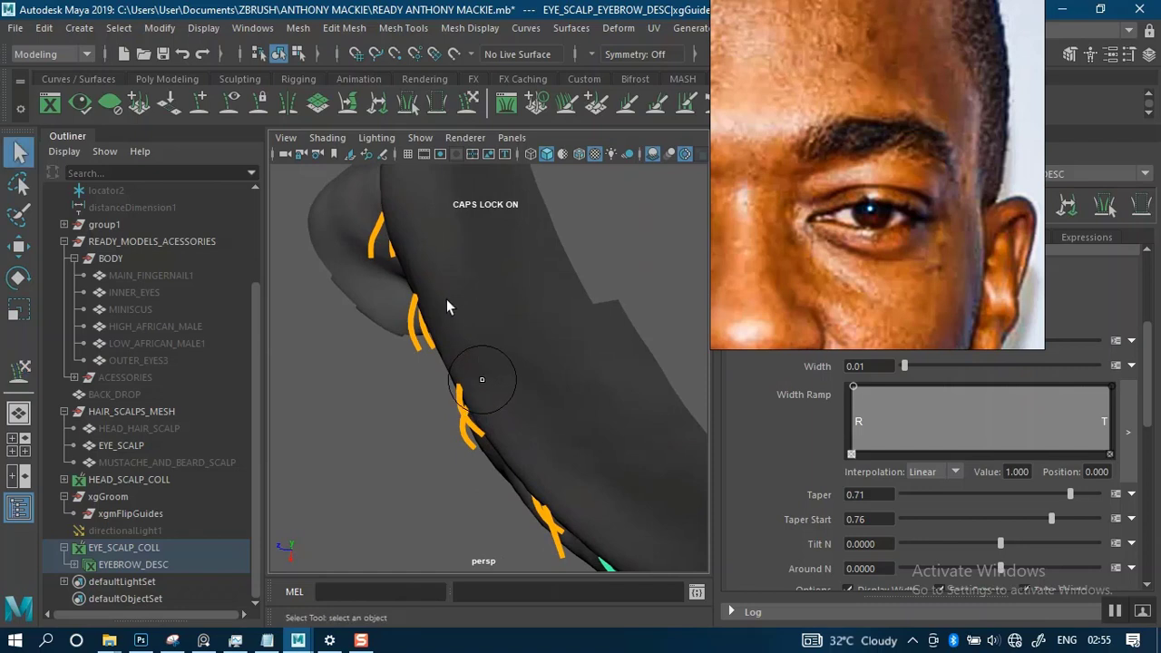
left_click_drag(447, 300, 431, 365, "alt")
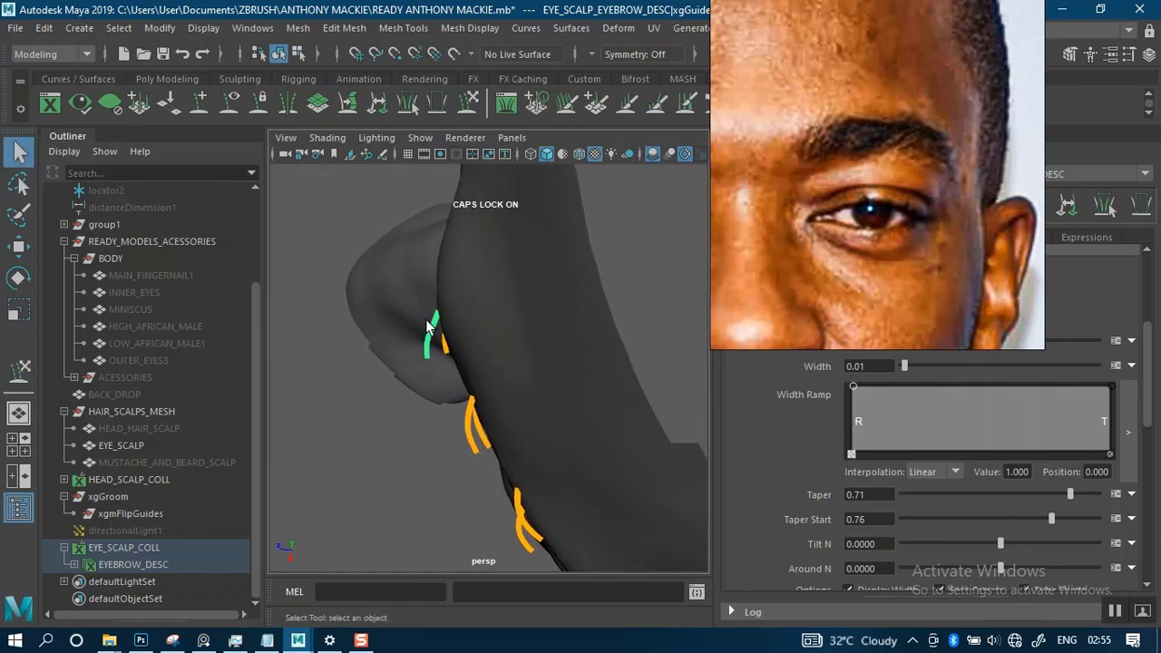
key("y")
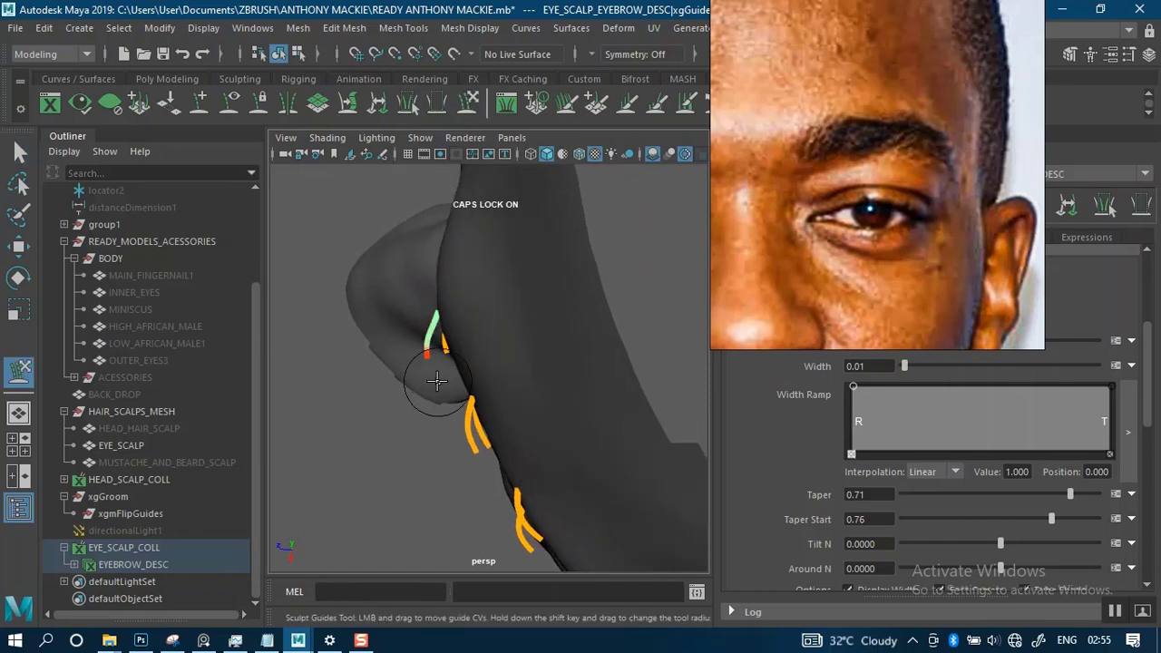
left_click_drag(444, 383, 470, 392)
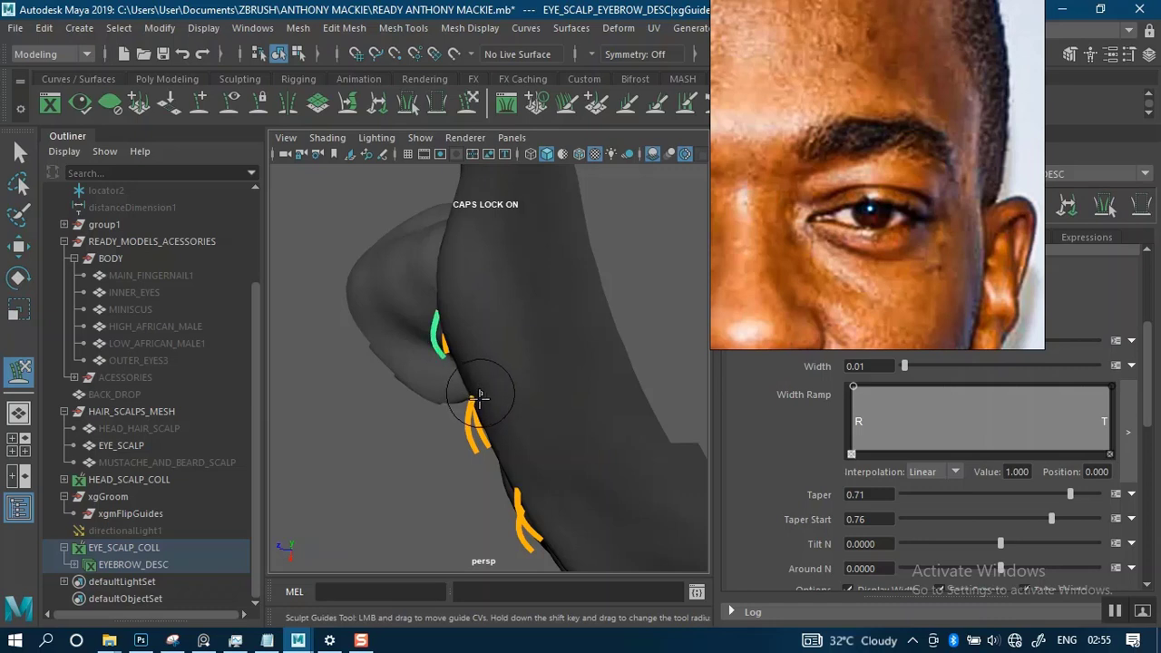
key("q")
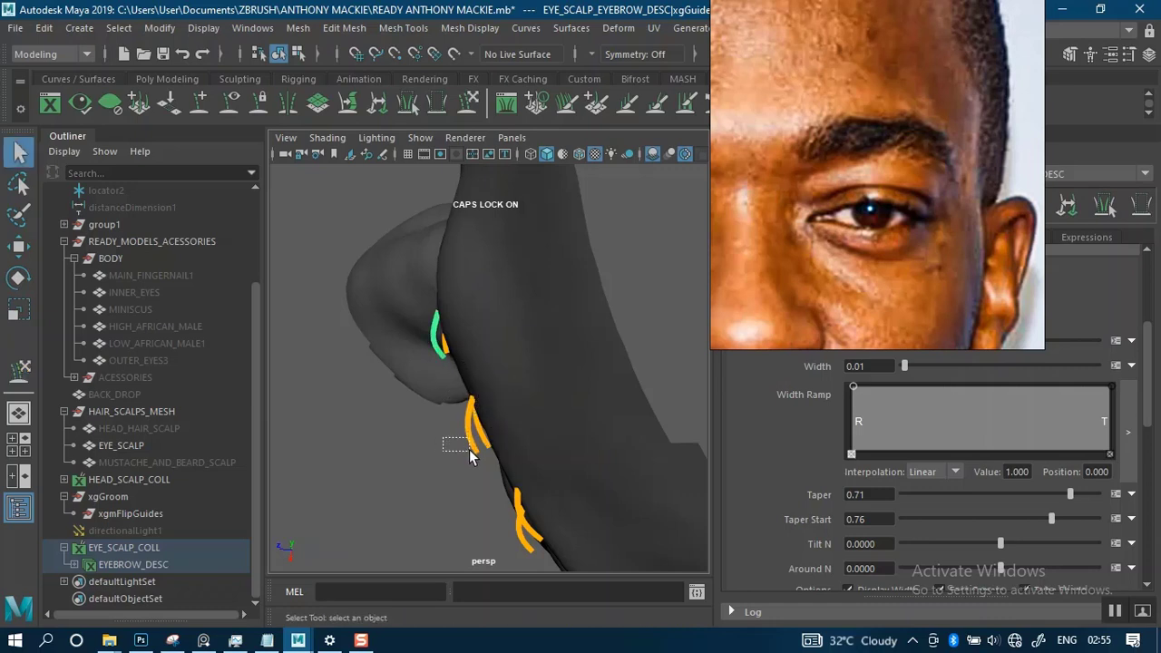
key("y")
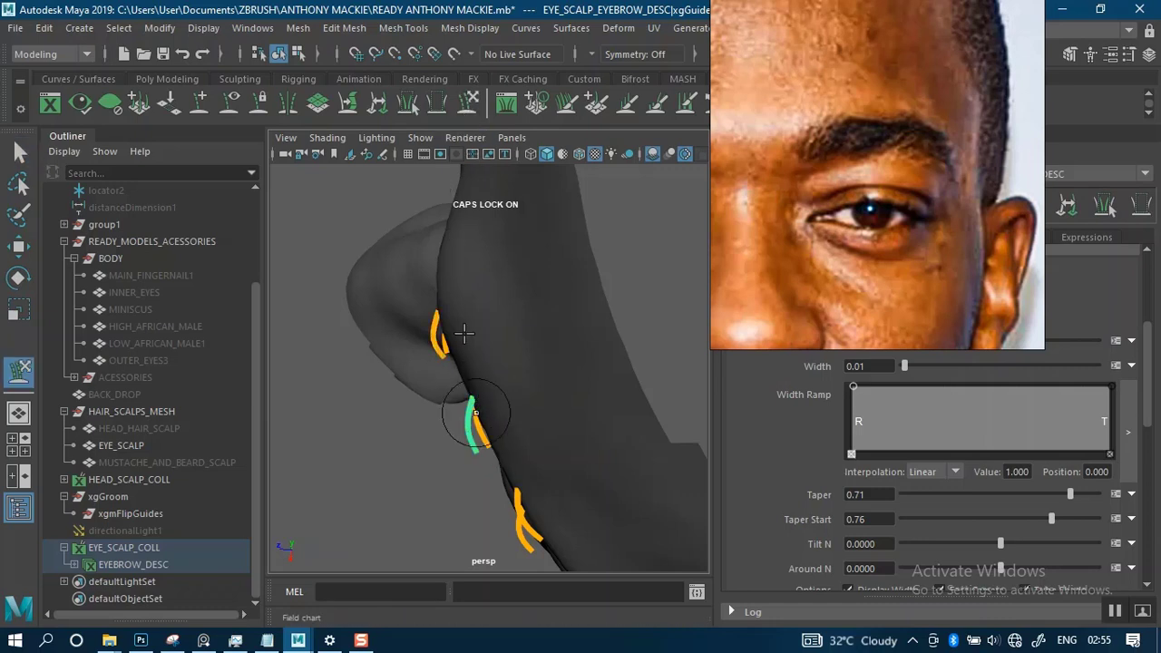
mouse_move(494, 480)
left_mouse_down()
mouse_move(517, 478)
mouse_move(495, 327)
mouse_move(514, 350)
mouse_move(487, 357)
left_mouse_up()
left_click_drag(504, 349, 480, 322, "alt")
- Sculpt the raised guides of the fourth and third pairs so their ends bend in closer to the skin
key("q")
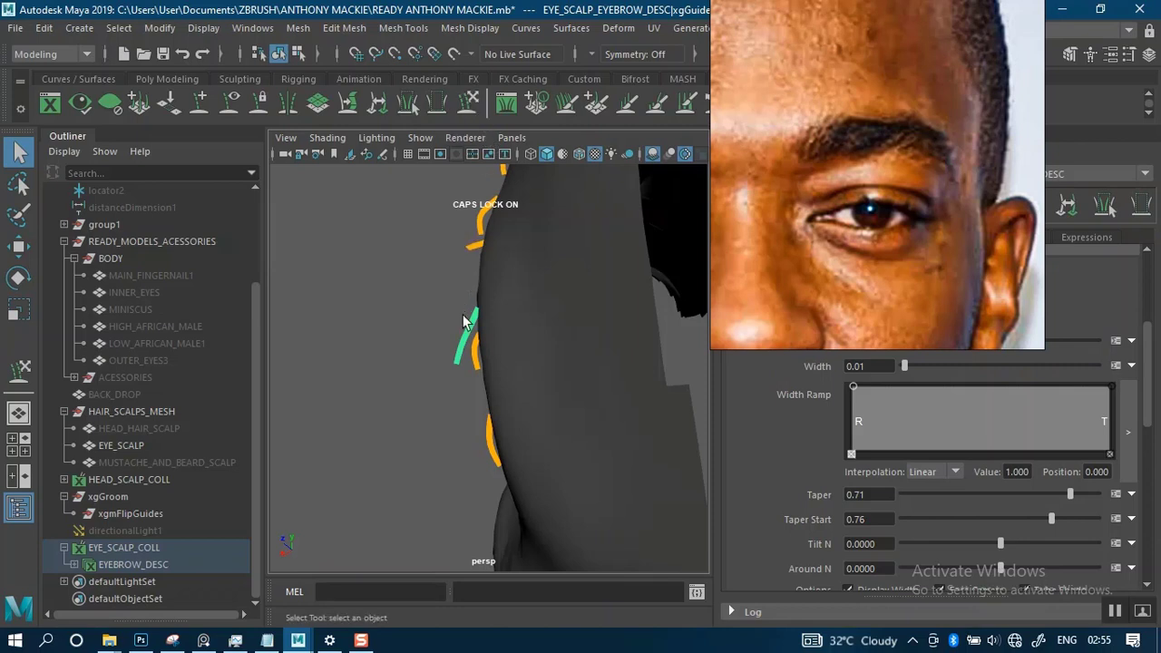
key("y")
left_click_drag(461, 389, 509, 394)
left_click_drag(505, 336, 518, 375, "alt")
key("q")
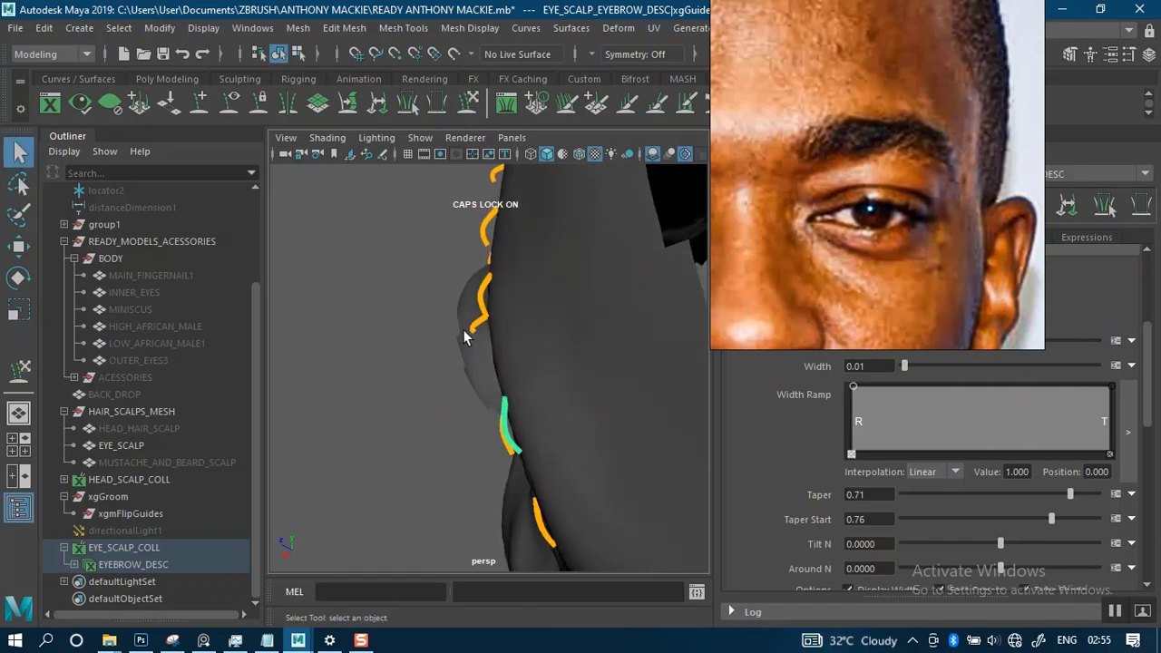
key("y")
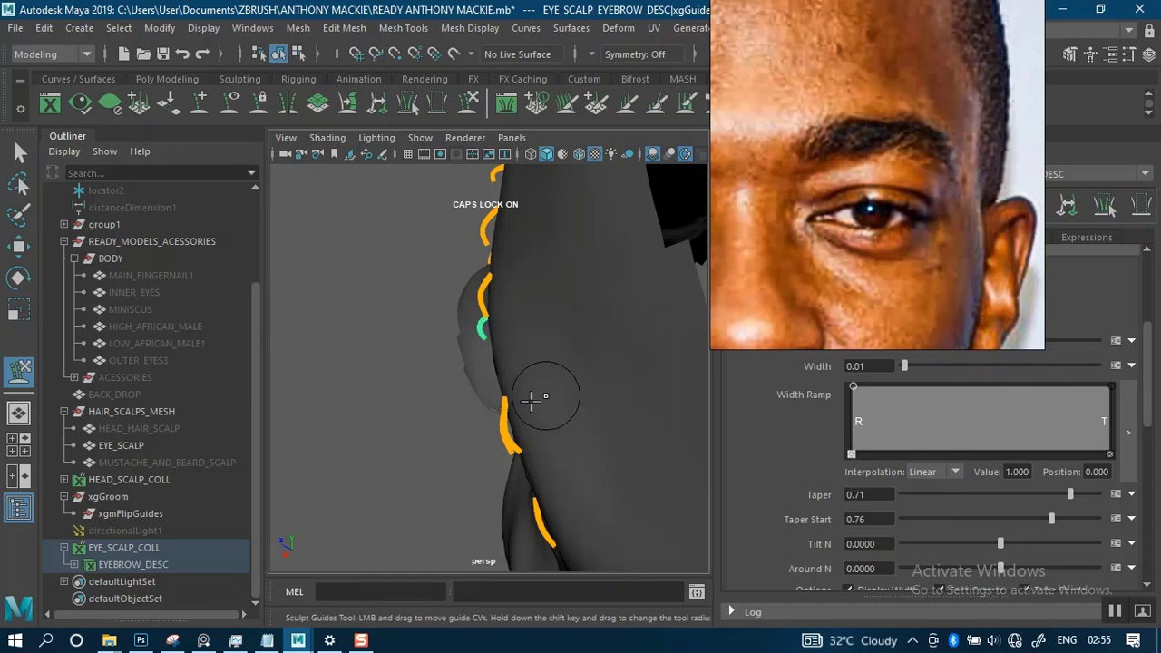
left_click_drag(536, 401, 471, 359, "alt")
- Refine the outermost guide's tip against the skin, then save the scene
key("q")
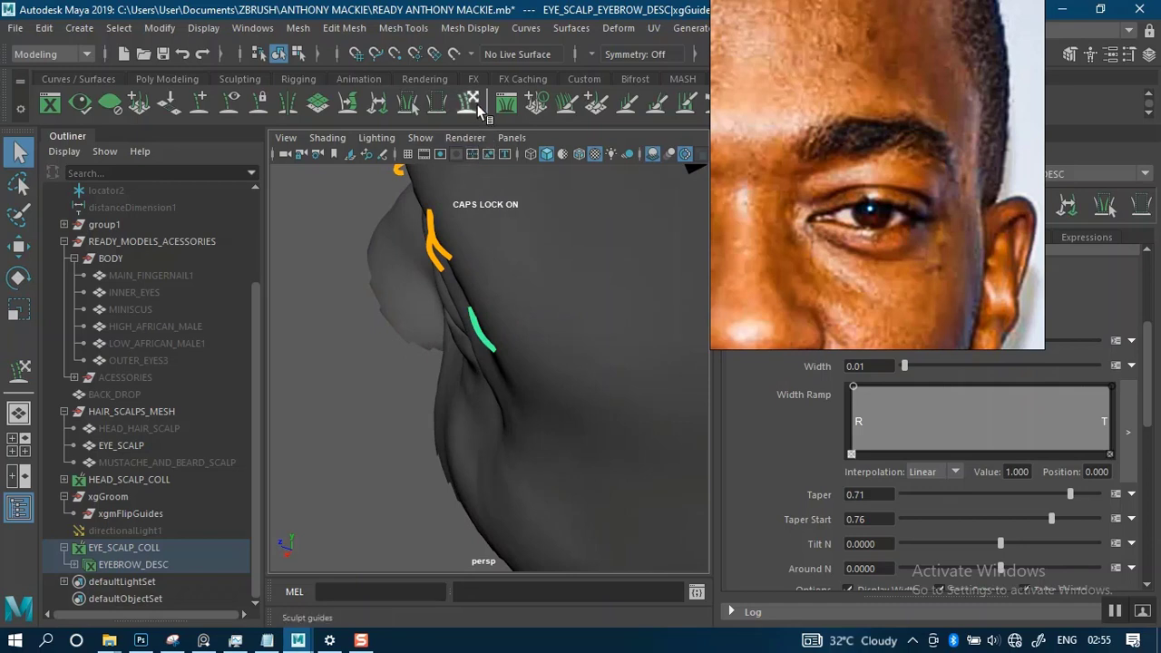
left_click(478, 105)
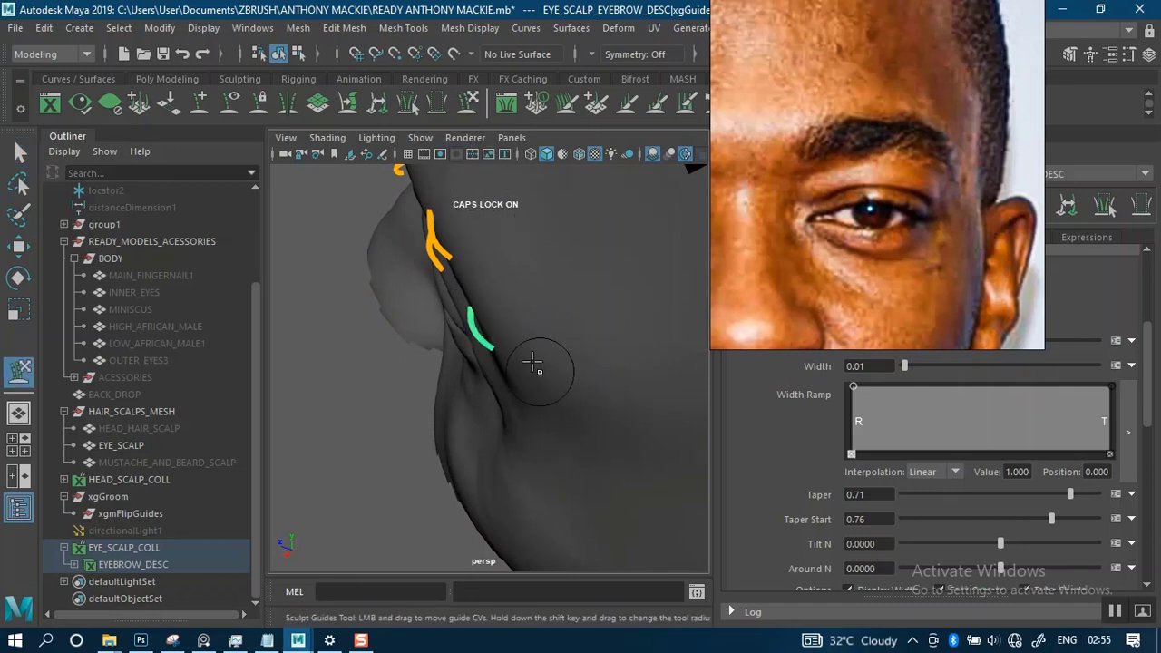
scroll(513, 288, "down", 3)
left_click_drag(520, 323, 673, 300, "alt")
middle_click_drag(554, 298, 549, 387, "alt")
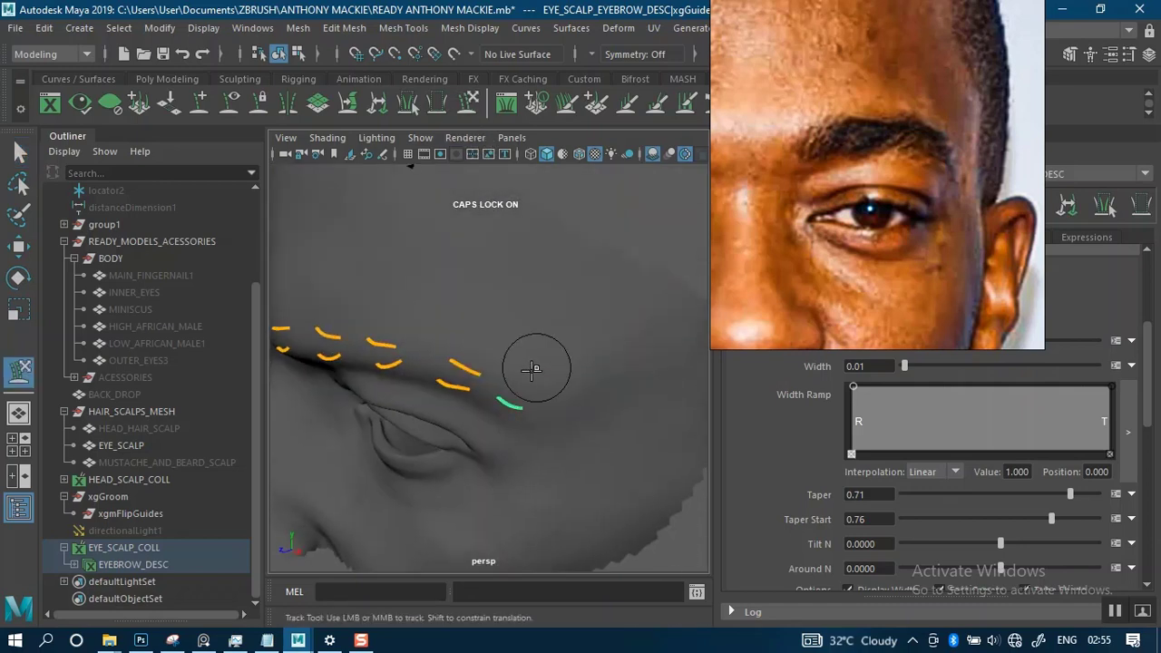
scroll(505, 347, "down", 3)
left_click_drag(505, 347, 586, 325, "alt")
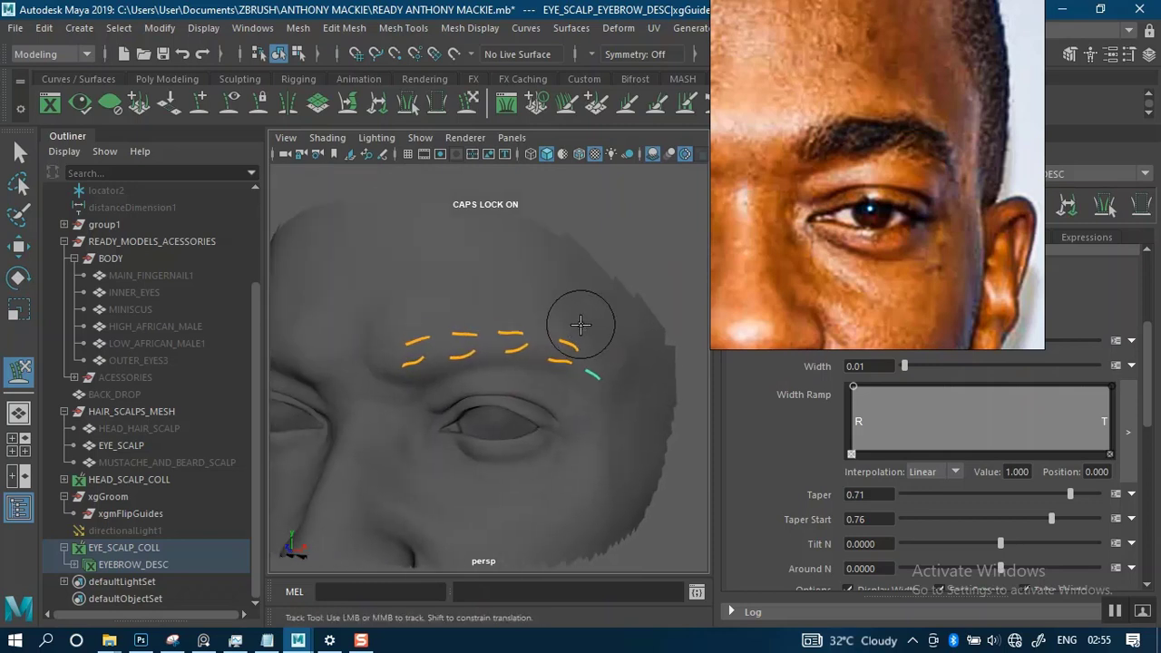
key("ctrl+s")
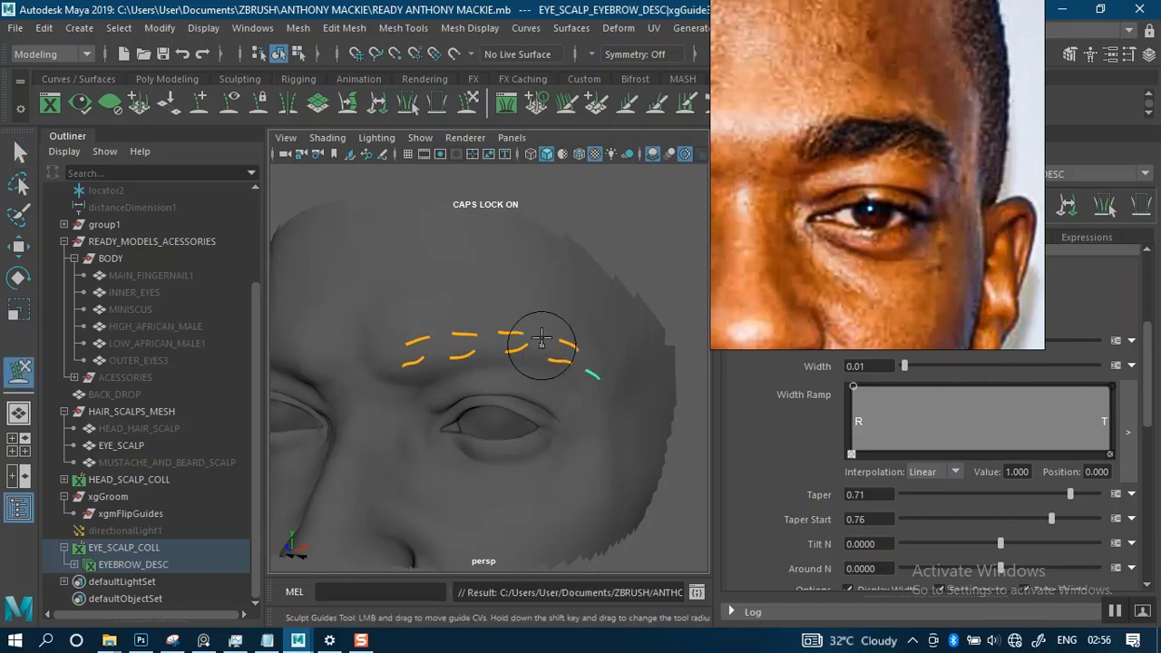
- Scale the second upper and lower guides up uniformly to about 1.145, then enlarge the upper one to about 1.282
right_click_drag(541, 337, 547, 422, "alt")
left_click_drag(544, 393, 527, 402, "alt")
middle_click_drag(527, 402, 566, 344, "alt")
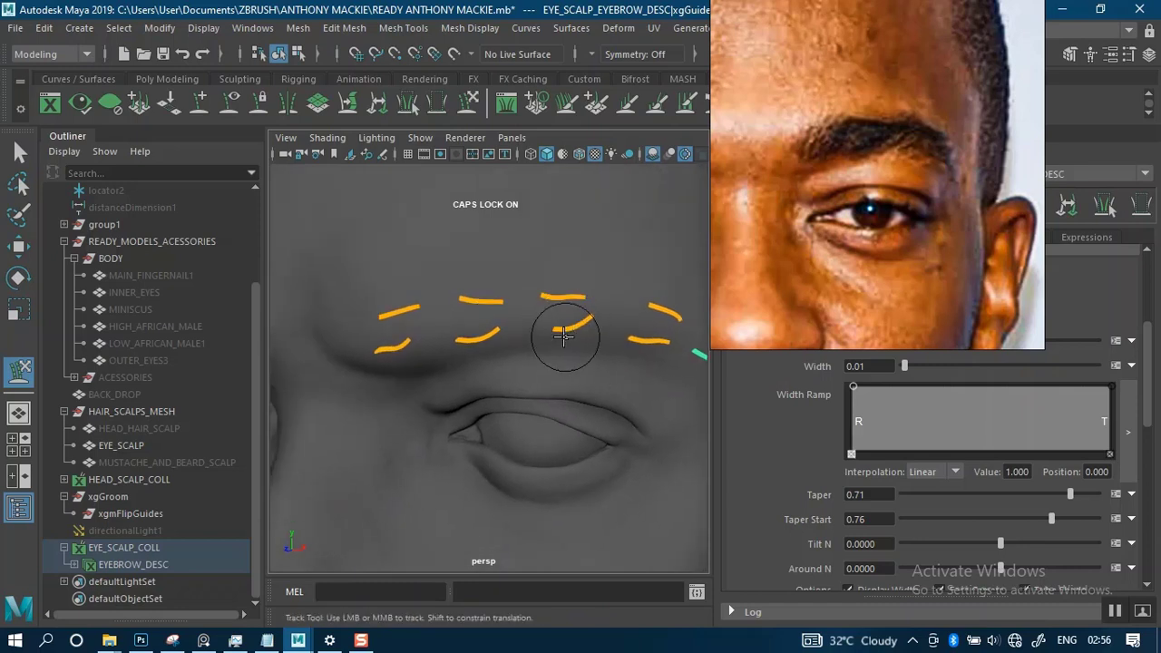
key("q")
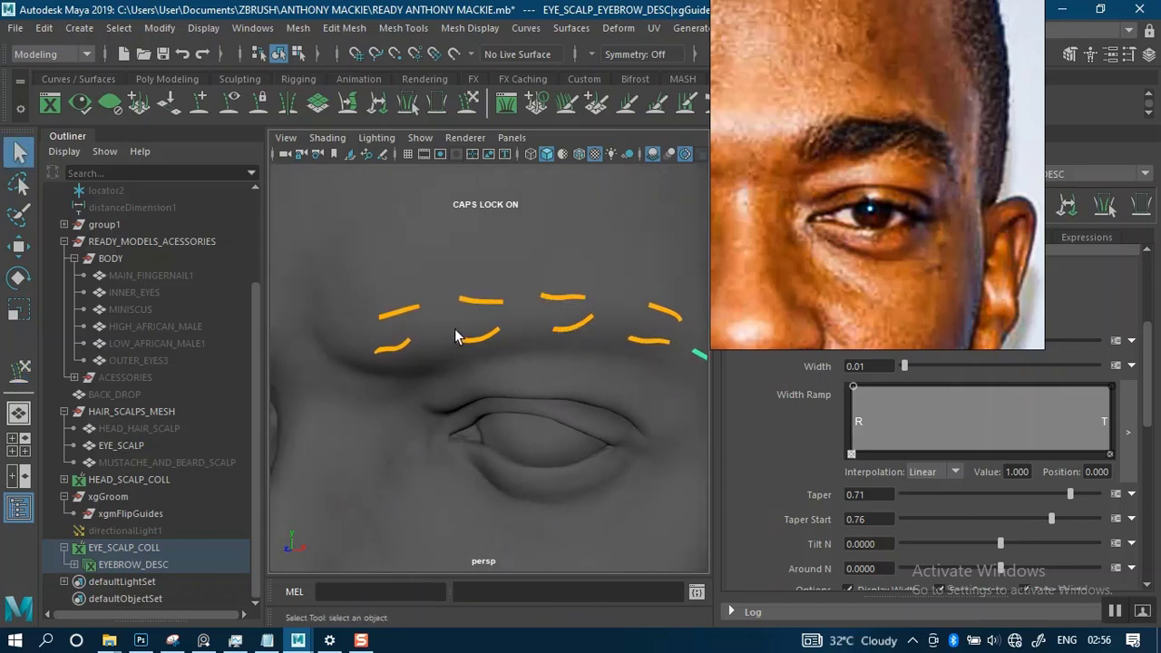
left_click_drag(455, 336, 486, 320, "alt")
middle_click_drag(486, 320, 450, 310, "alt")
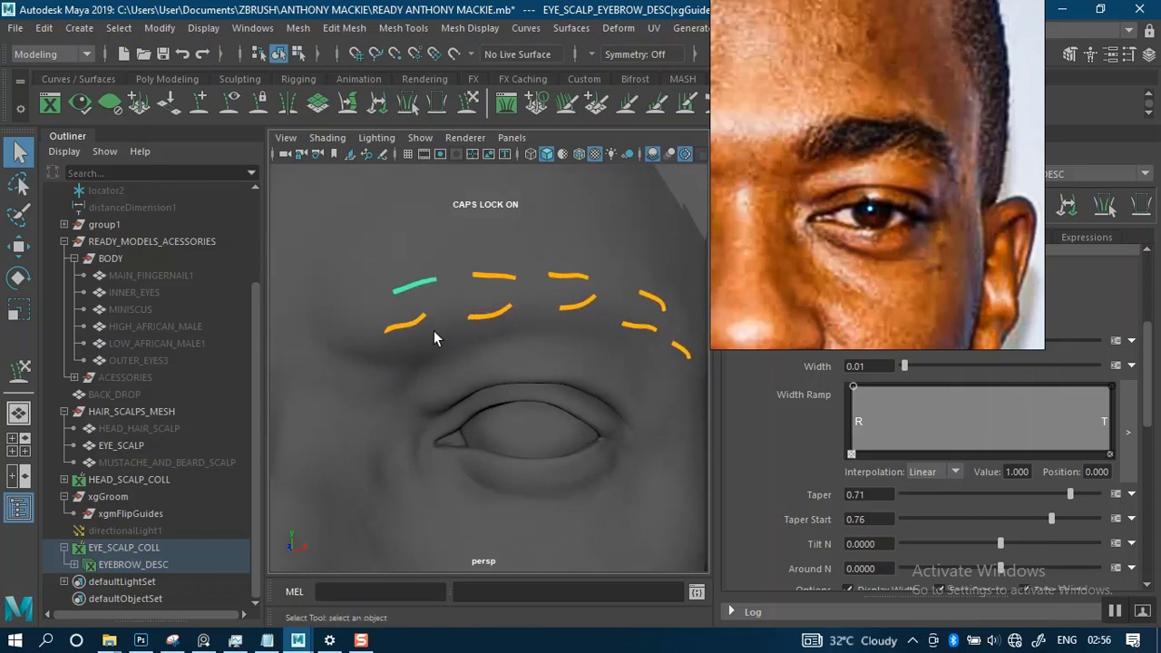
left_click_drag(481, 325, 466, 305, "alt")
right_click_drag(465, 321, 475, 361, "alt")
right_click_drag(397, 322, 437, 368, "alt")
left_click_drag(422, 331, 435, 301, "alt")
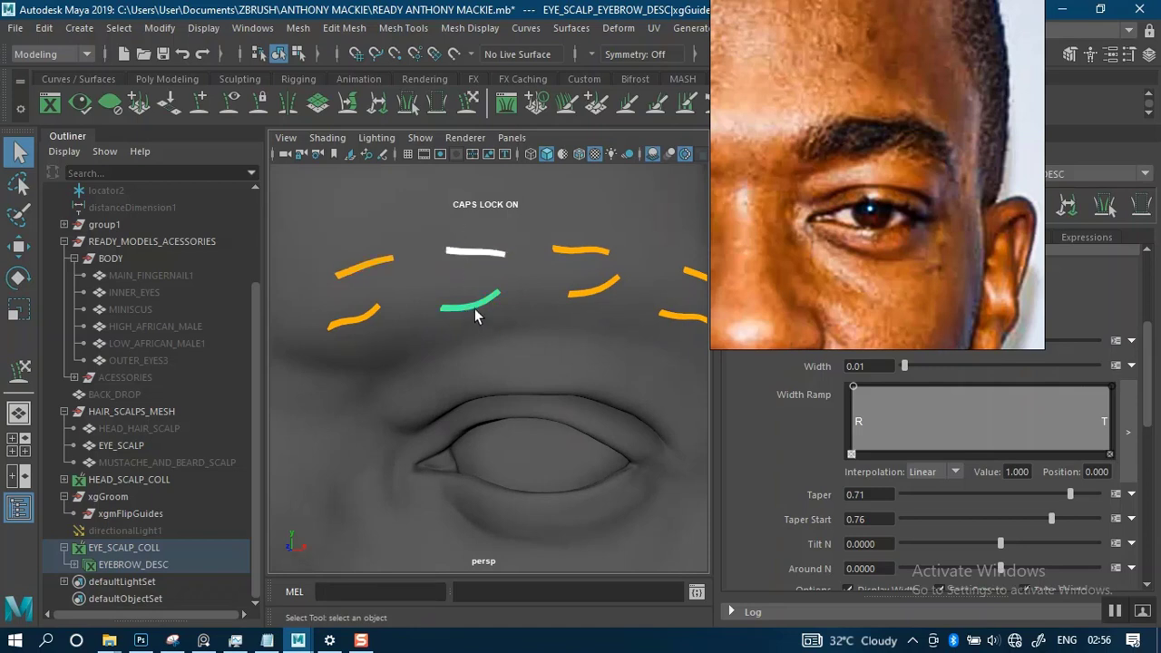
key("r")
left_click_drag(442, 307, 447, 309)
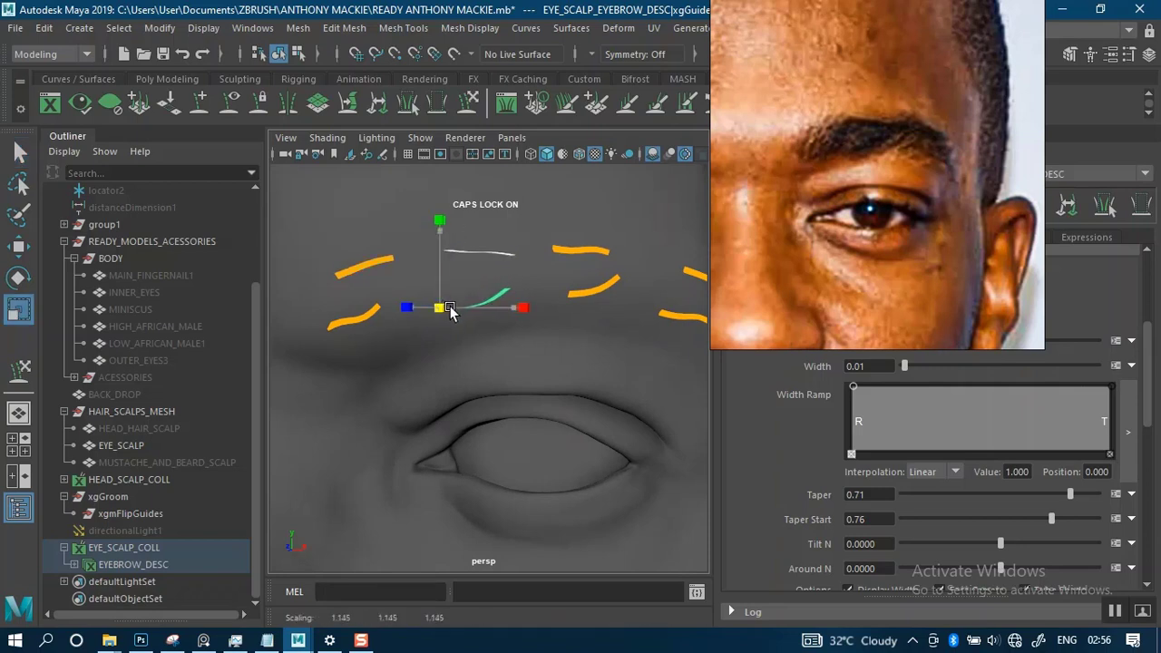
left_click(506, 252)
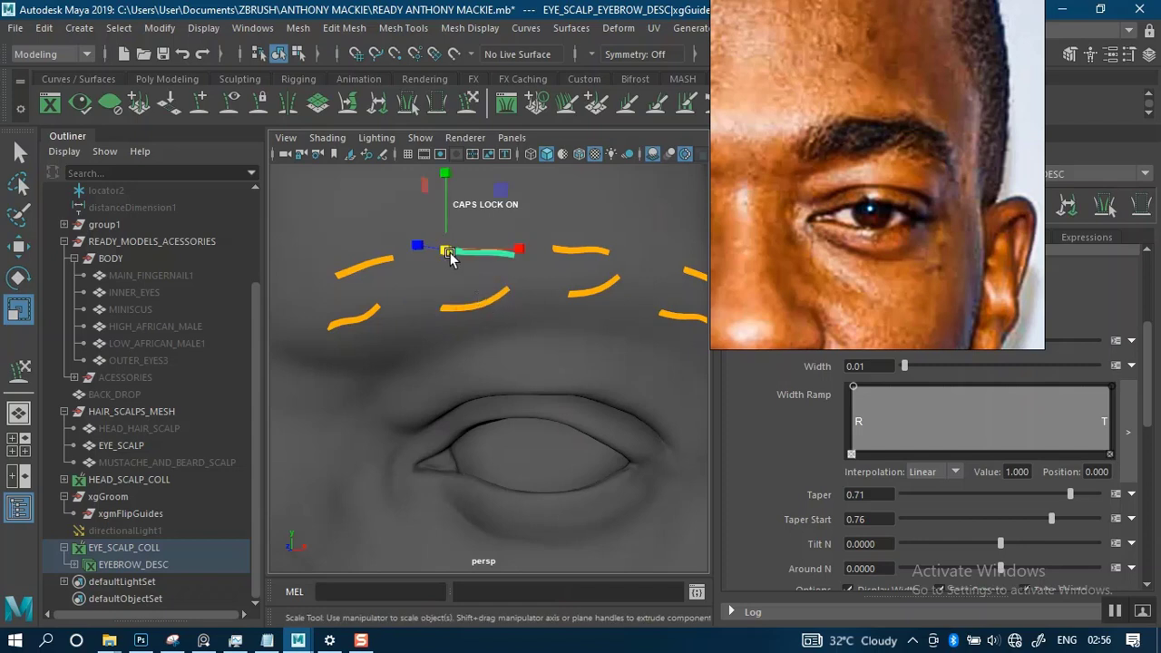
left_click_drag(450, 257, 448, 258)
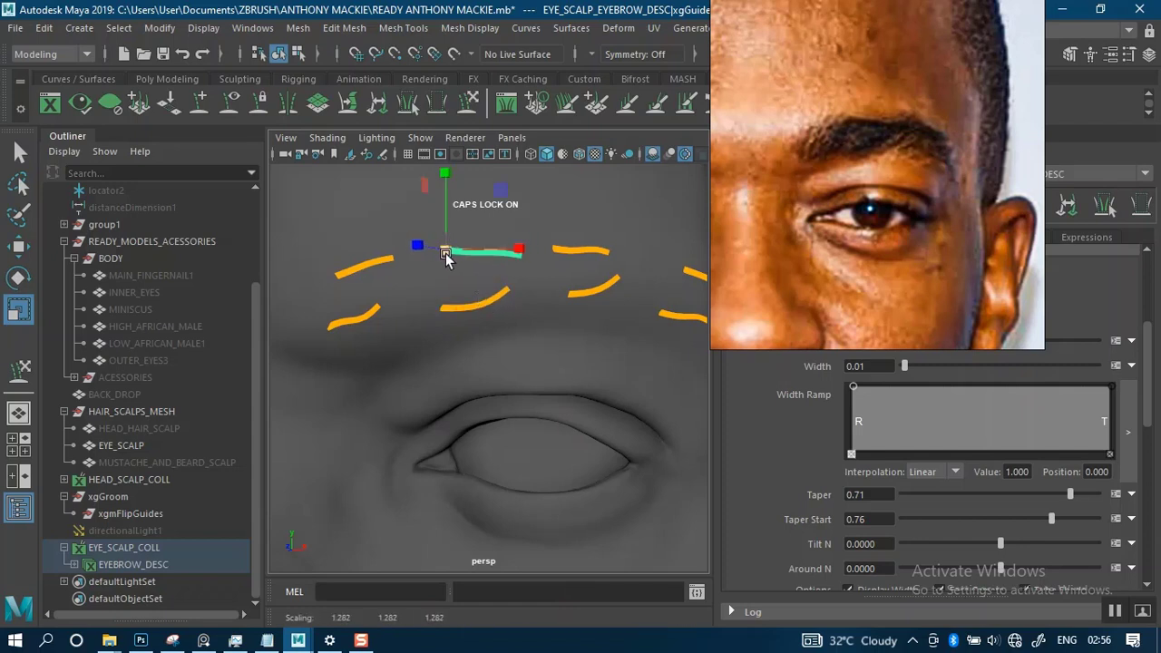
- Scale the third upper and lower guides uniformly to make them slightly longer
left_click_drag(531, 290, 504, 274, "alt")
left_click(509, 269)
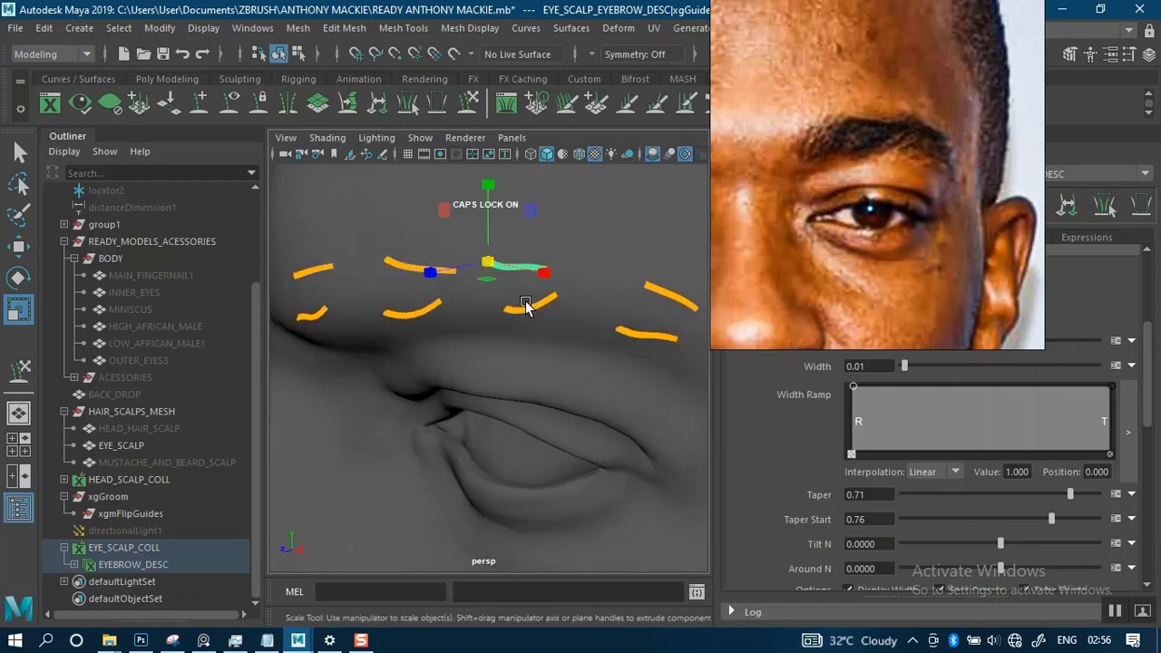
left_click(530, 307)
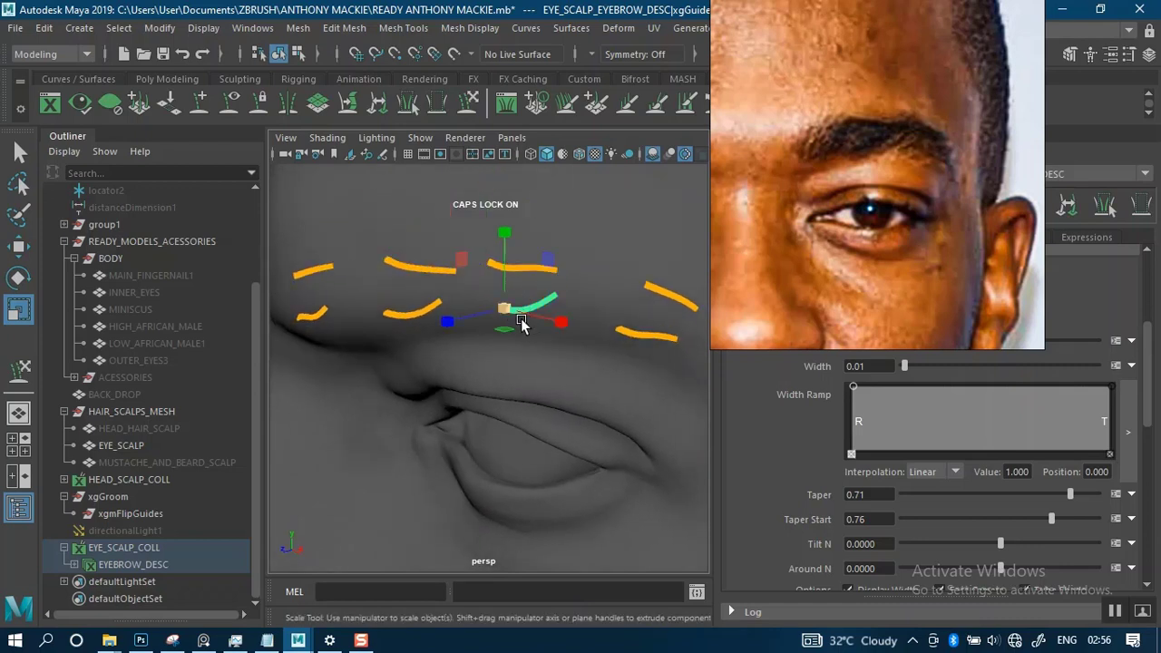
left_click_drag(510, 316, 471, 283)
- Scale the fourth upper guide down uniformly to about 0.911 and adjust the fourth lower guide's scale slightly
left_click(524, 250)
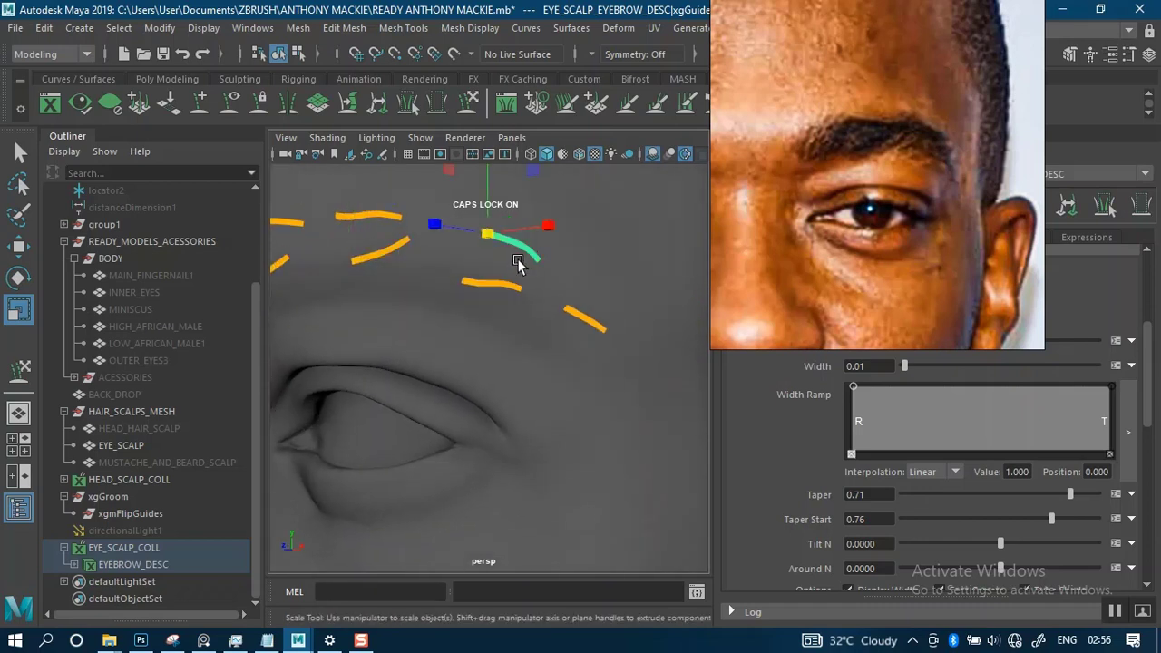
left_click_drag(490, 236, 489, 238)
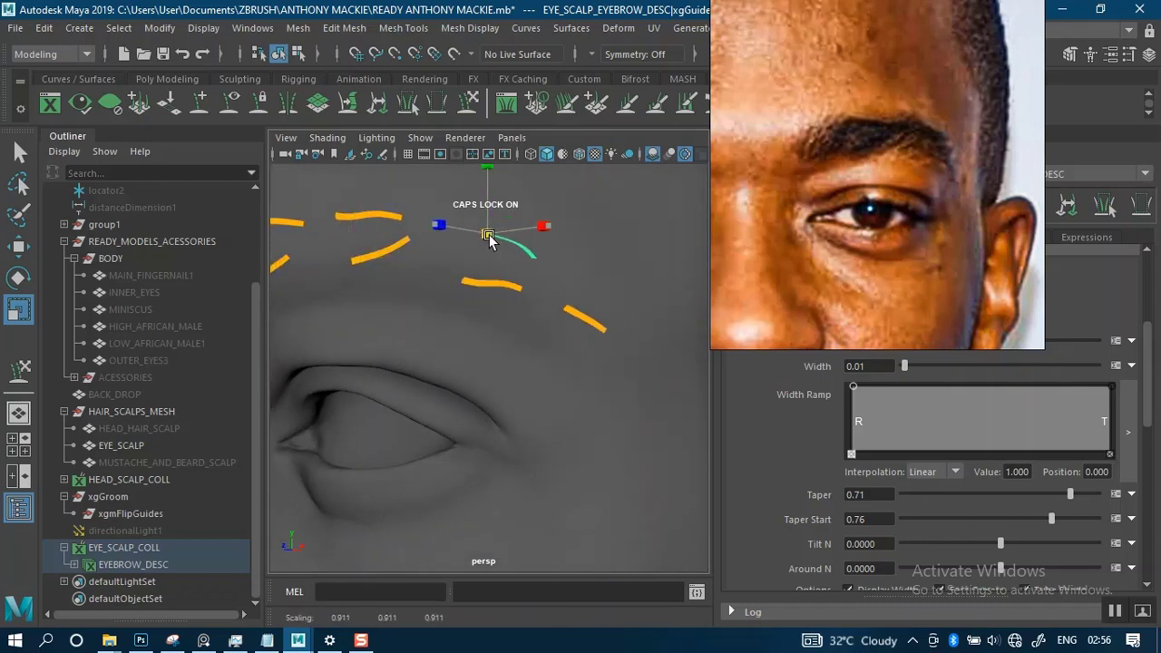
left_click(491, 282)
left_click_drag(464, 284, 474, 292)
- Add a new guide at the inner end of the eyebrow, between the upper and lower guide rows
right_click_drag(614, 339, 551, 290, "alt")
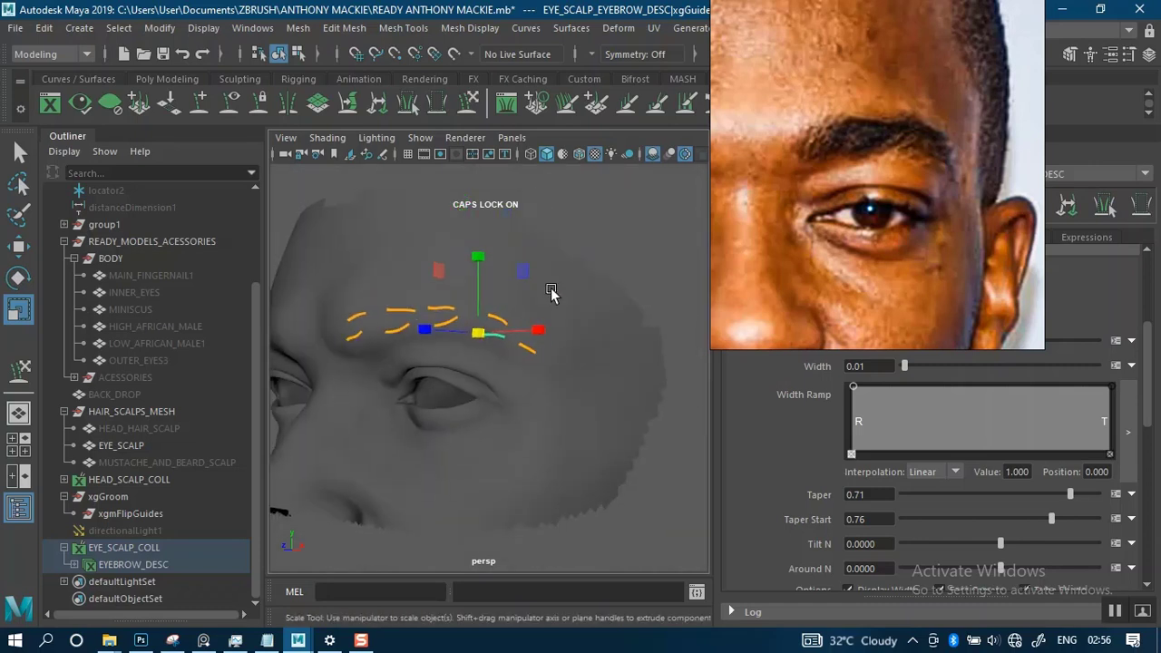
left_click_drag(551, 290, 493, 309, "alt")
middle_click_drag(493, 304, 535, 316, "alt")
right_click_drag(535, 317, 541, 415, "alt")
middle_click_drag(513, 312, 501, 345, "alt")
left_click_drag(502, 344, 584, 339, "alt")
right_click_drag(575, 343, 527, 379, "alt")
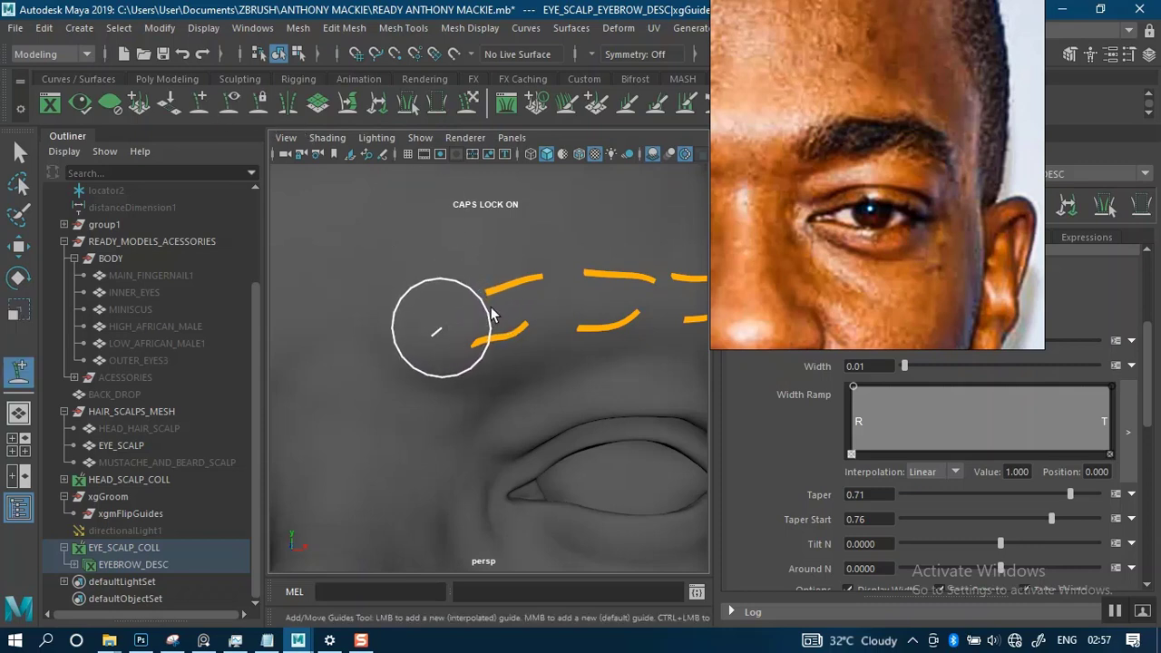
left_click(435, 332)
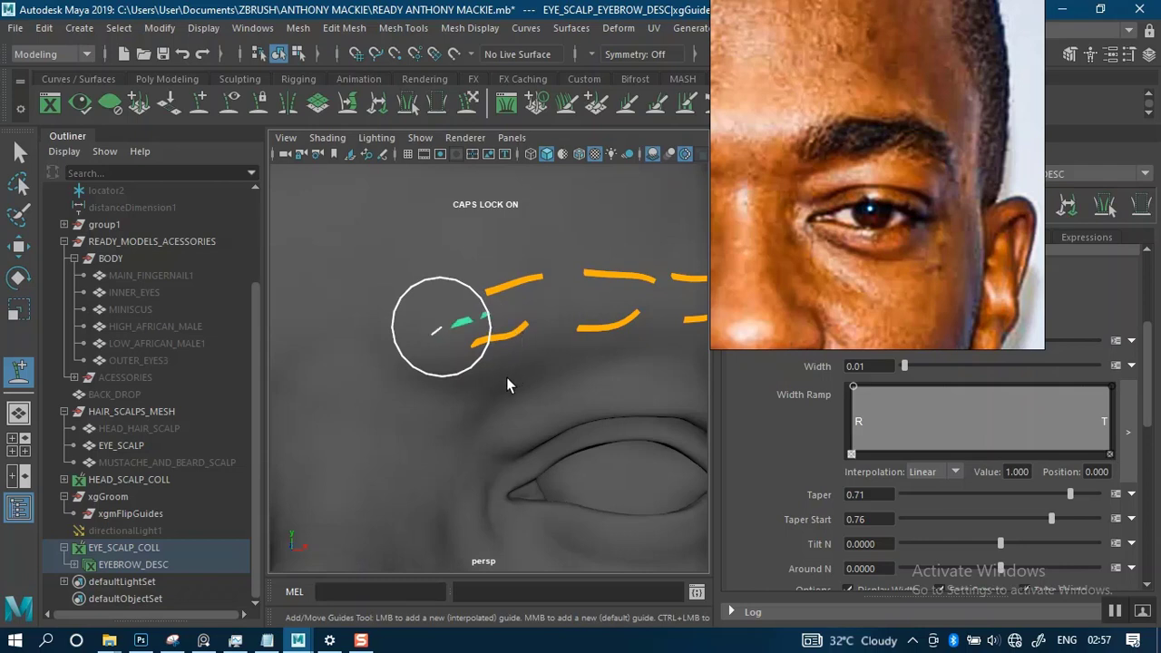
mouse_move(440, 326)
right_mouse_down("alt")
mouse_move(472, 291)
mouse_move(472, 192)
mouse_move(508, 311)
right_mouse_up("alt")
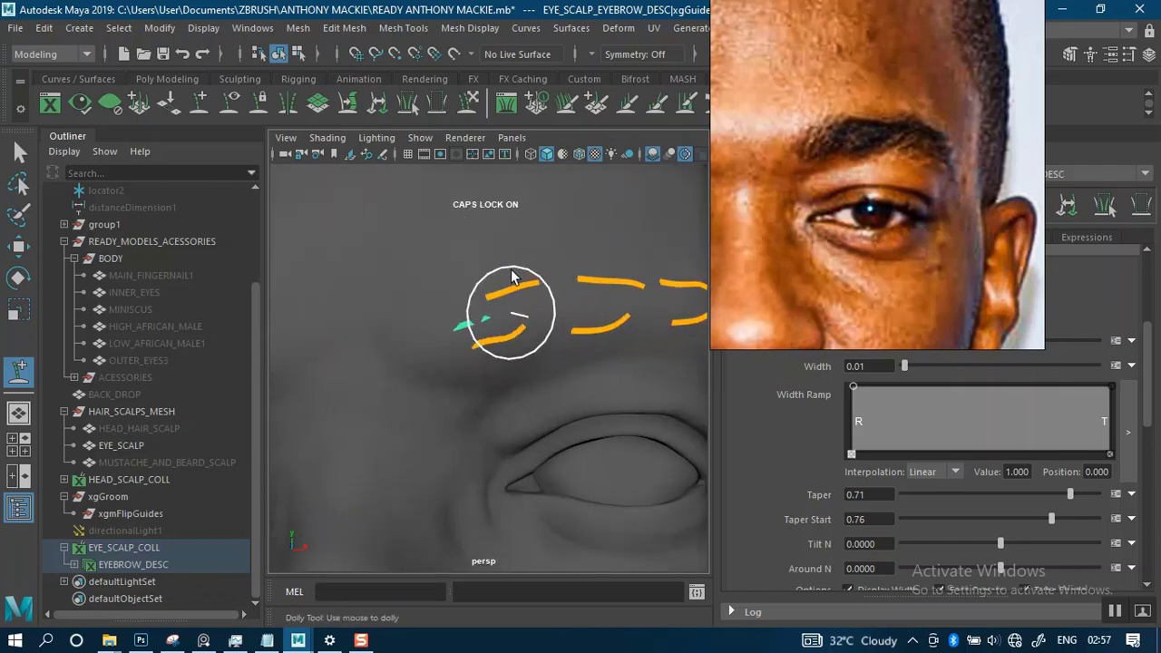
key("w")
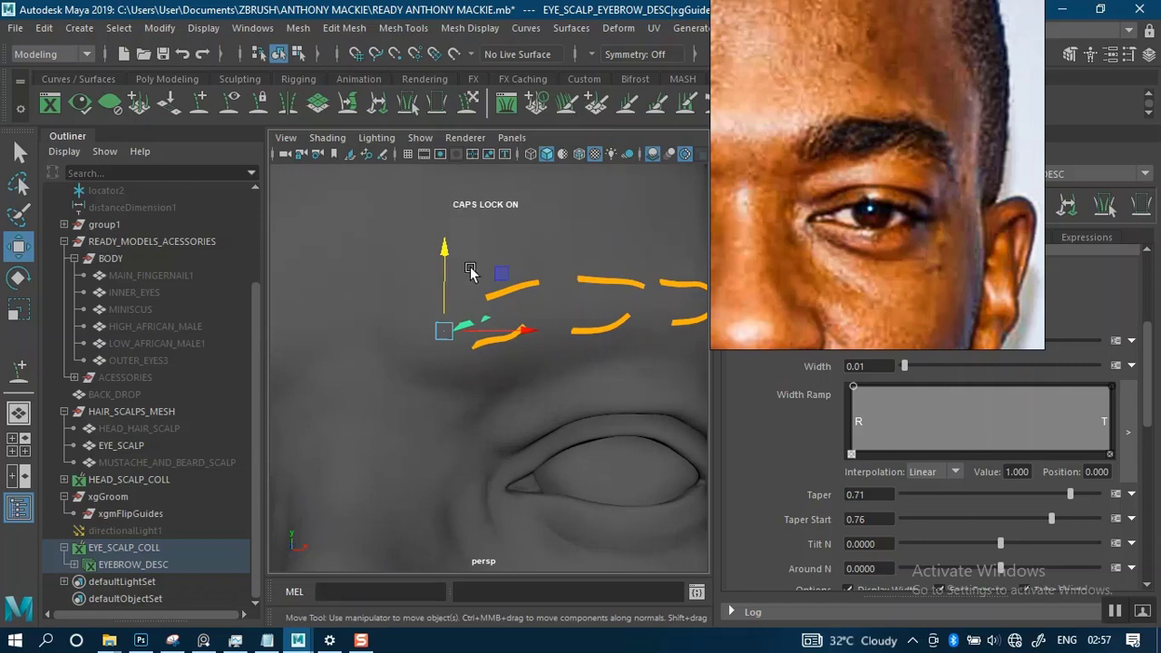
- Rotate the new inner-end guide so it lies along the brow surface, then deselect it
key("r")
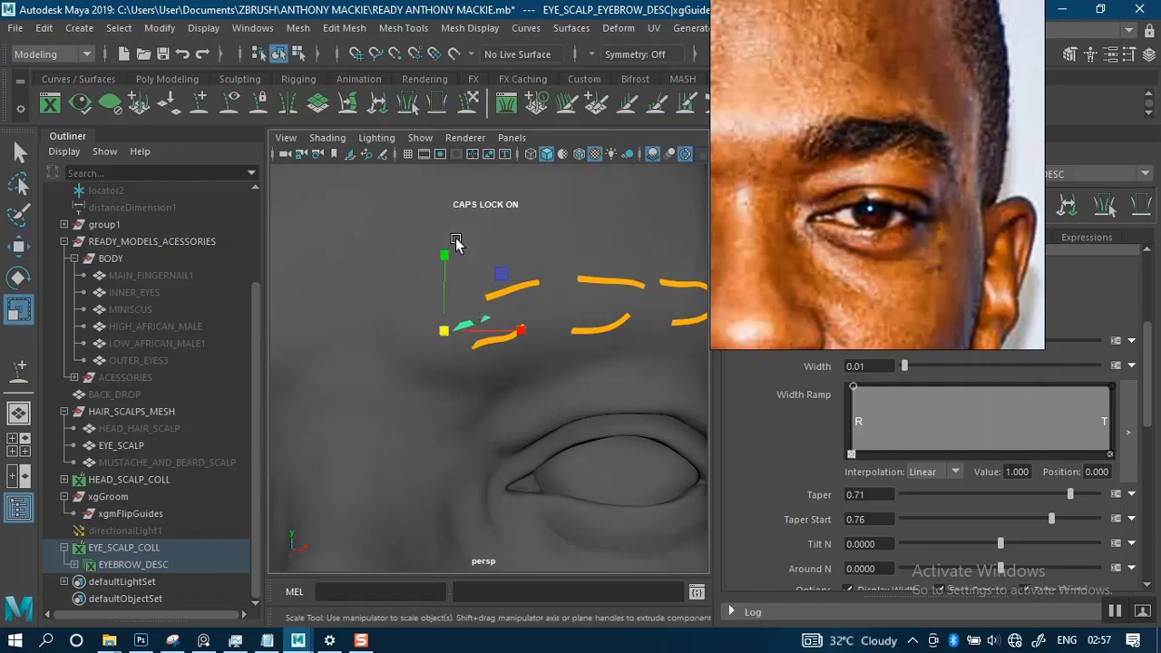
key("e")
left_click_drag(464, 354, 440, 388, "alt")
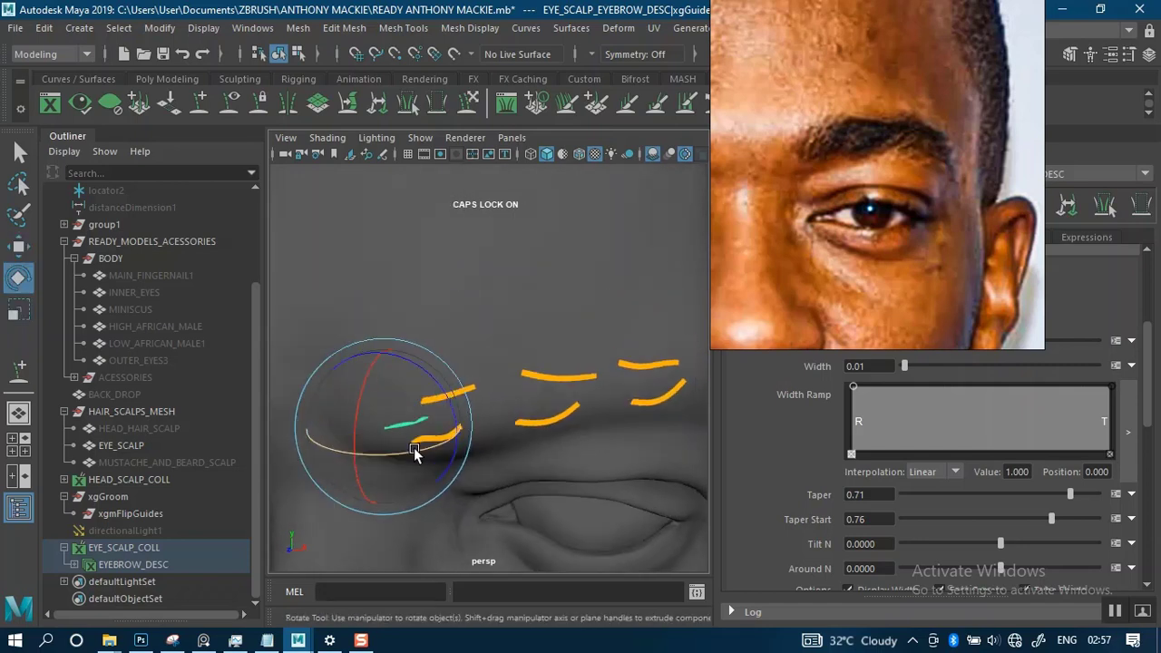
left_click_drag(414, 454, 549, 178)
key("r")
scroll(549, 178, "down", 3)
middle_click_drag(567, 195, 543, 252, "alt")
left_click(614, 218)
scroll(579, 301, "down", 4)
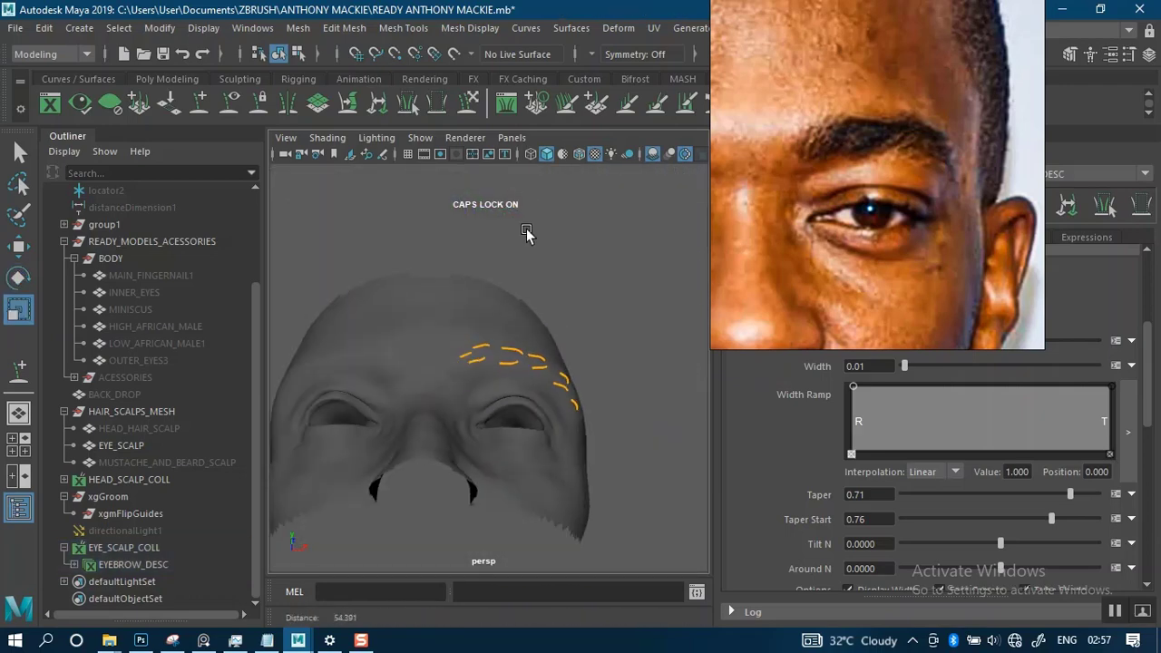
- Generate the XGen hair preview for the eyebrow description
left_click_drag(528, 233, 523, 346, "alt")
middle_click_drag(517, 371, 494, 319, "alt")
scroll(508, 312, "up", 5)
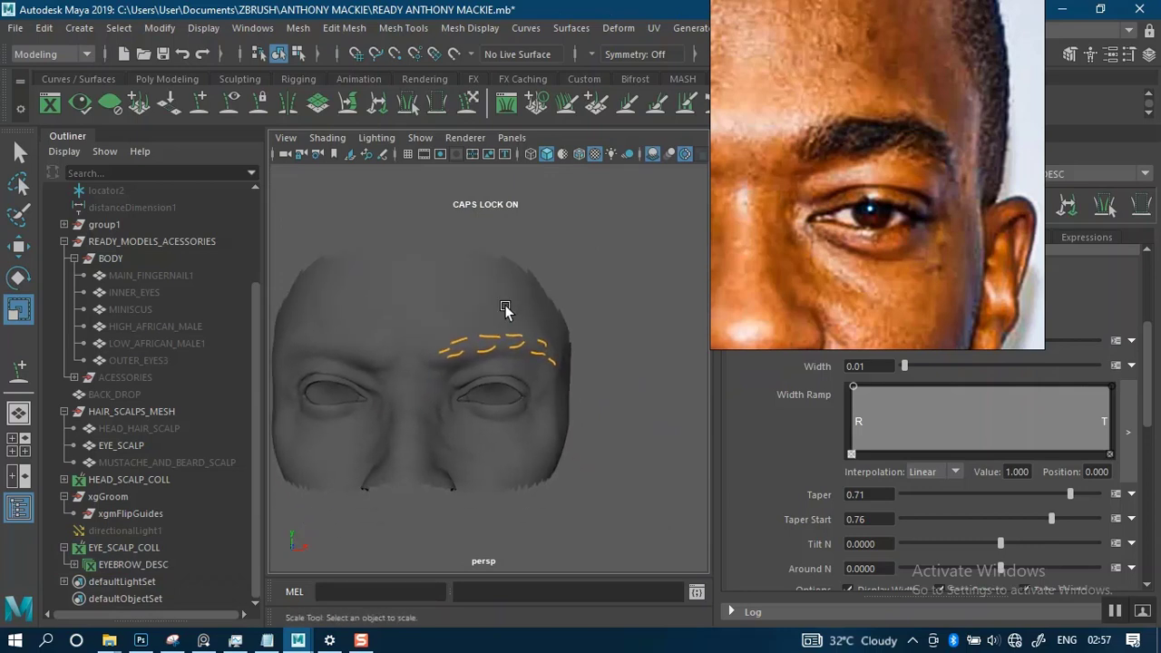
left_click_drag(499, 338, 509, 282, "alt")
left_click_drag(795, 250, 796, 49)
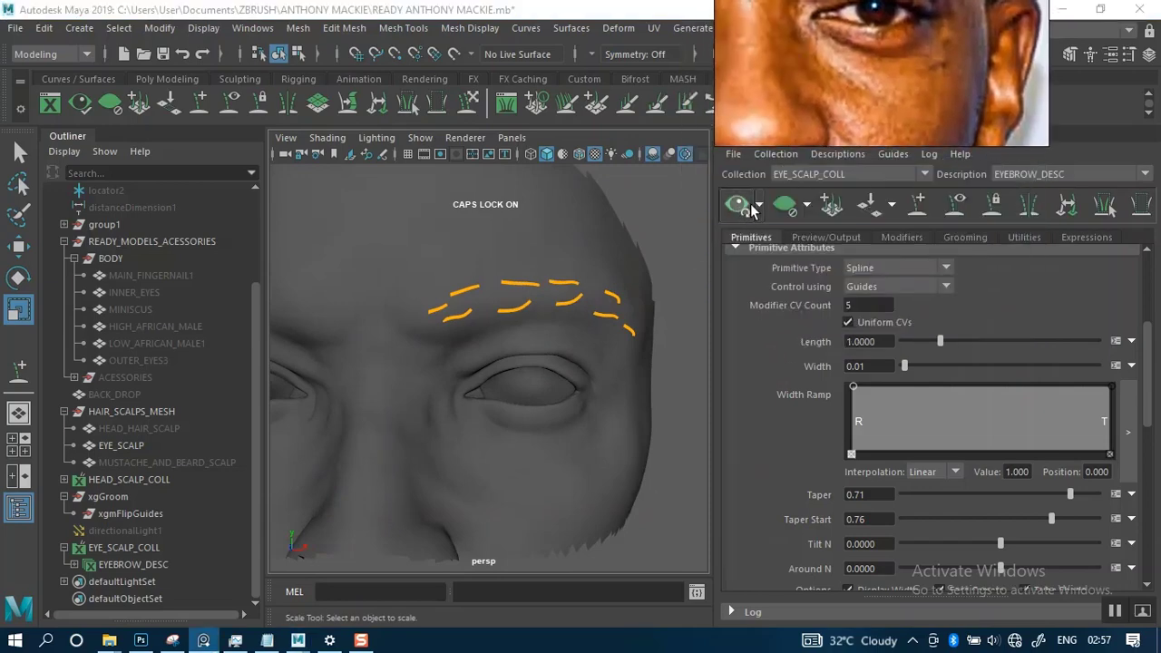
left_click(751, 207)
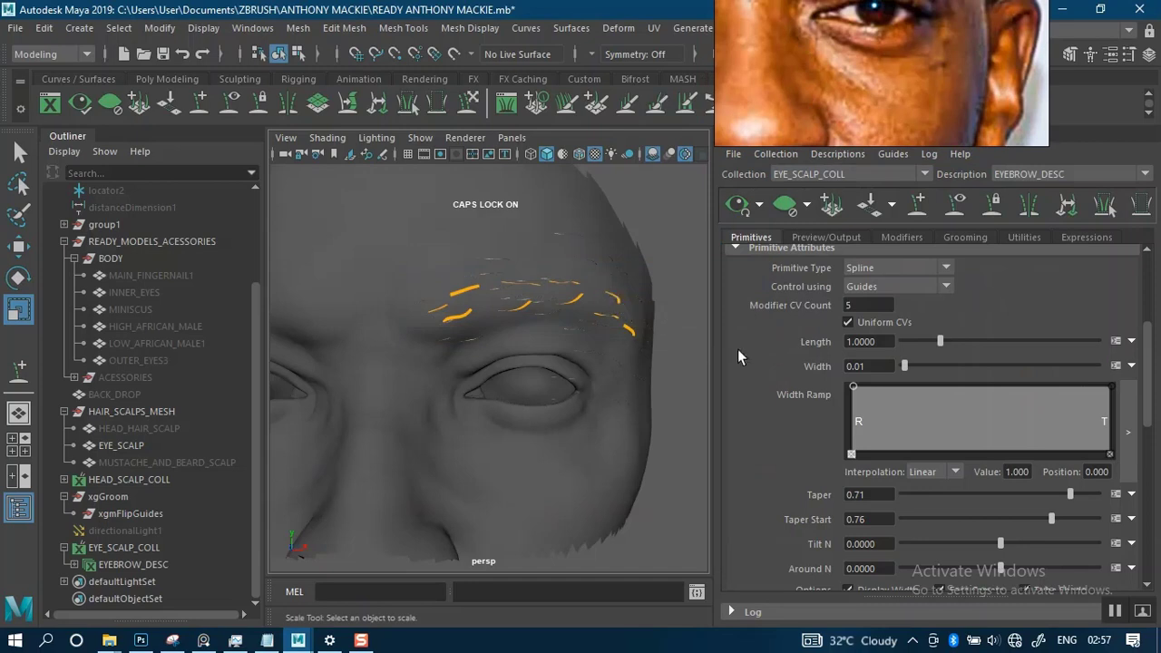
- Raise the eyebrow description's primitive density to about 16.615
scroll(1151, 405, "up", 5)
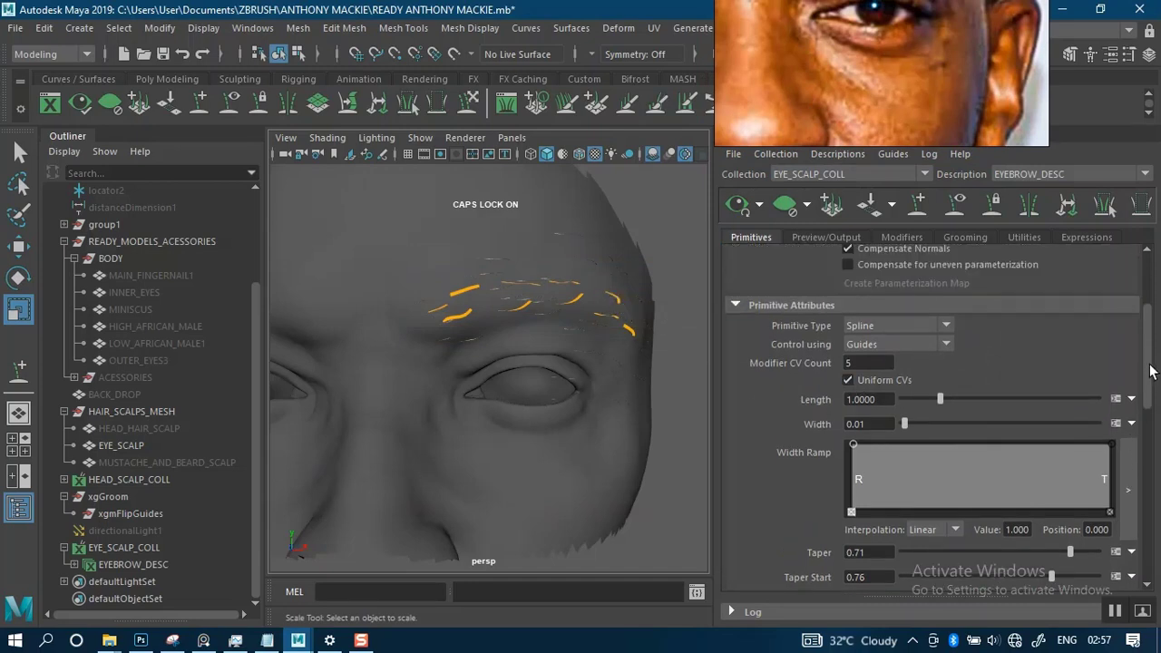
left_click_drag(885, 96, 804, 210)
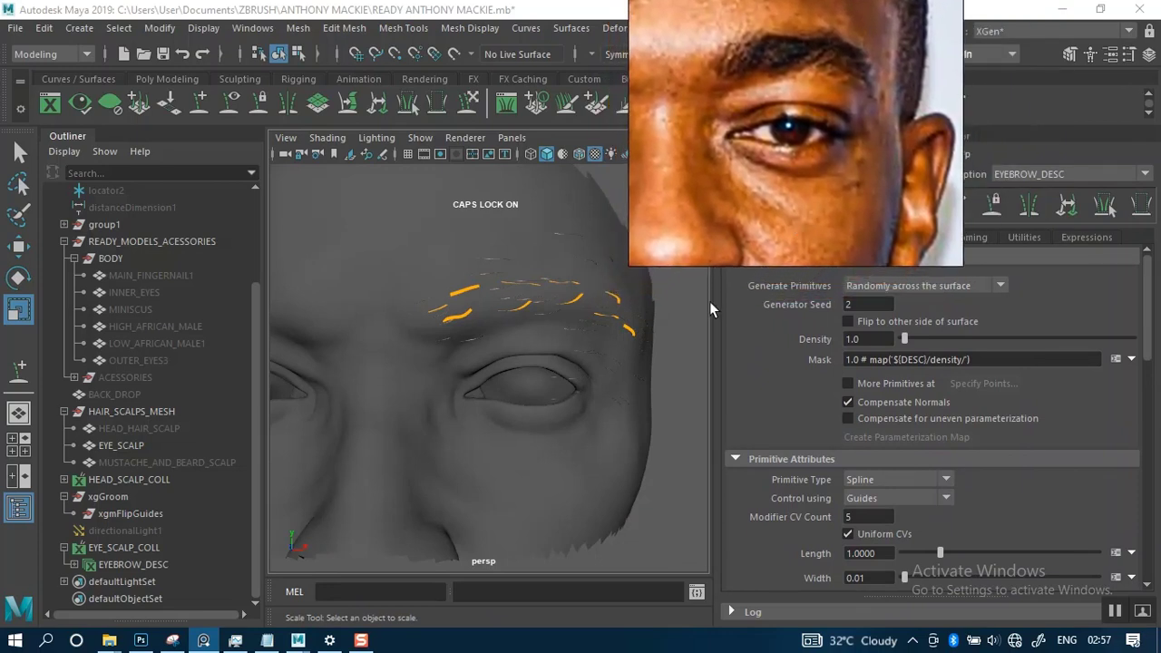
scroll(550, 328, "up", 3)
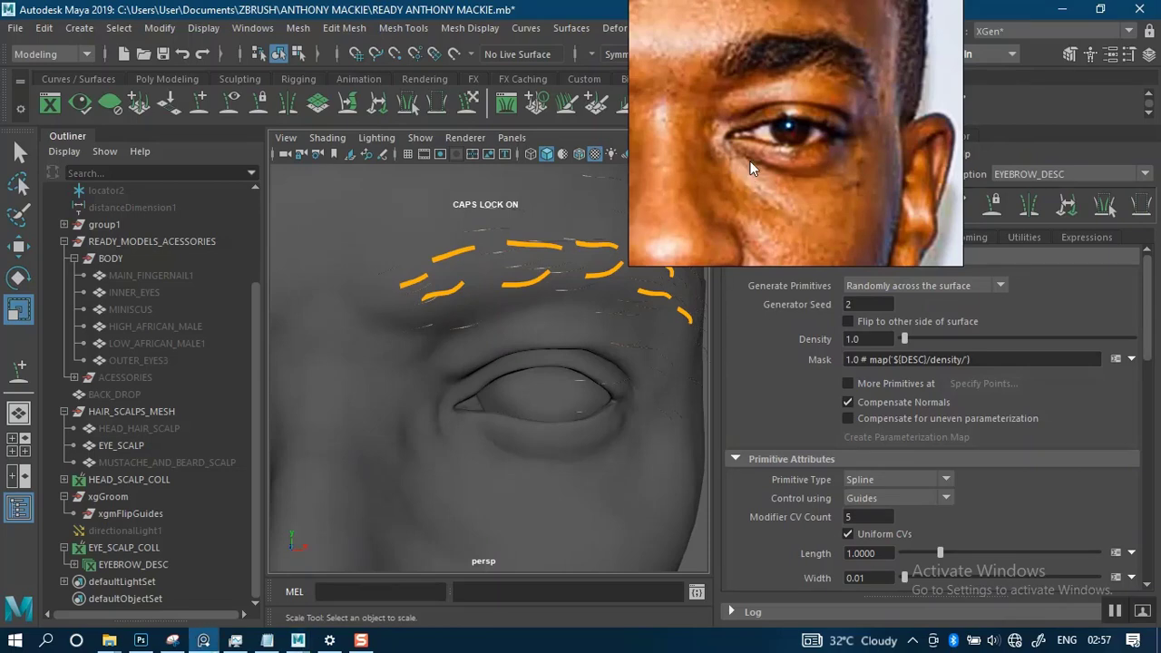
left_click_drag(750, 168, 767, 131)
middle_click_drag(570, 329, 622, 365, "alt")
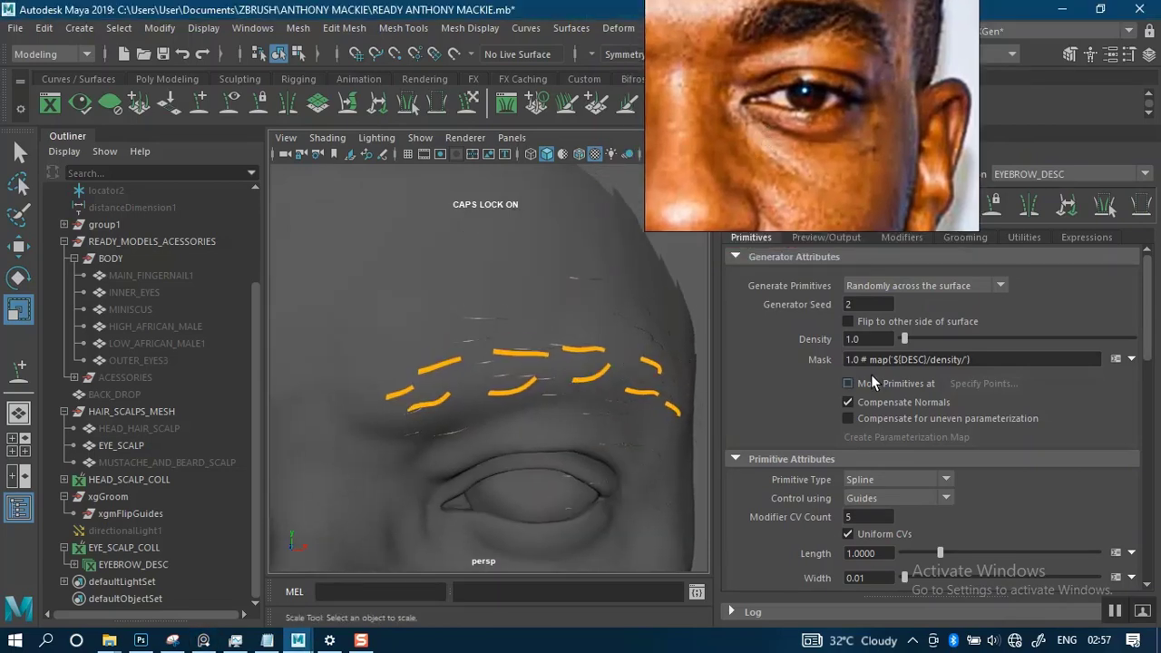
left_click_drag(905, 338, 941, 340)
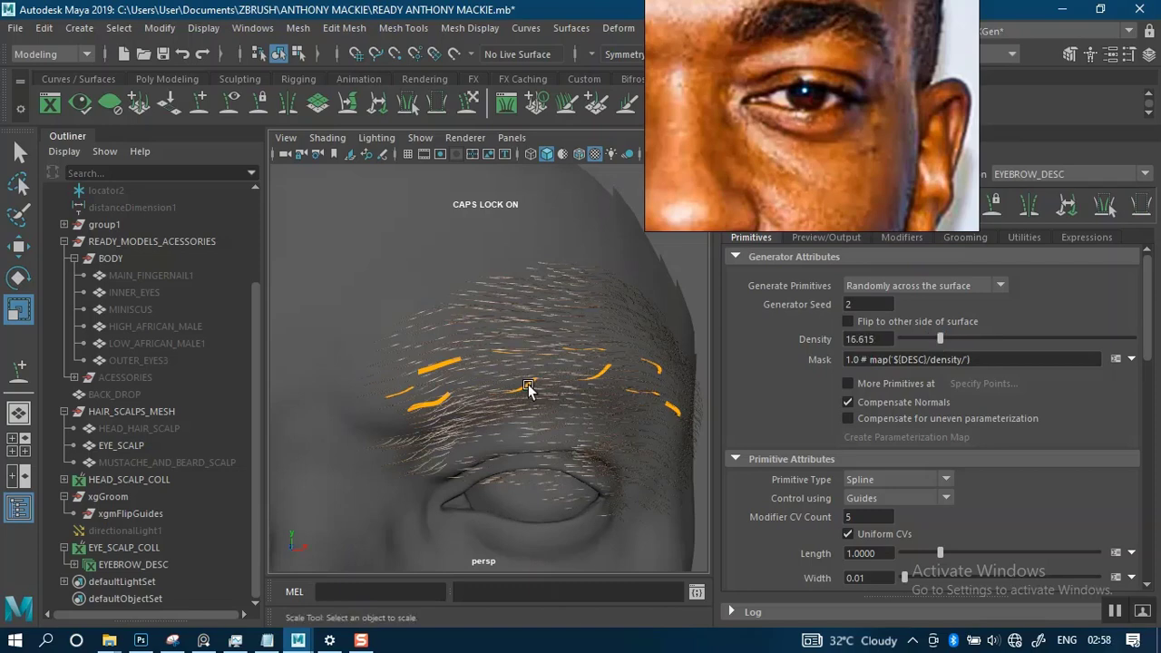
- Examine the previewed hair's density and flow around the eyebrow guides against the reference portrait
mouse_move(528, 388)
left_mouse_down("alt")
mouse_move(526, 371)
mouse_move(565, 375)
mouse_move(490, 375)
mouse_move(513, 387)
left_mouse_up("alt")
middle_click_drag(513, 387, 532, 343, "alt")
scroll(554, 393, "up", 5)
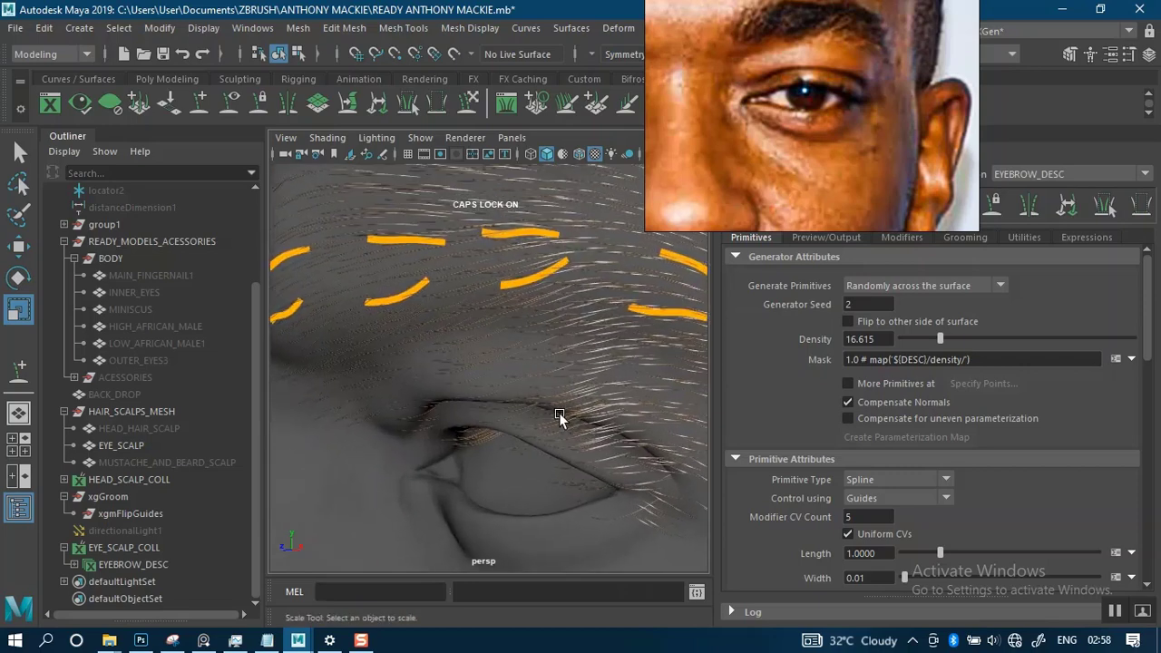
left_click_drag(559, 413, 562, 345, "alt")
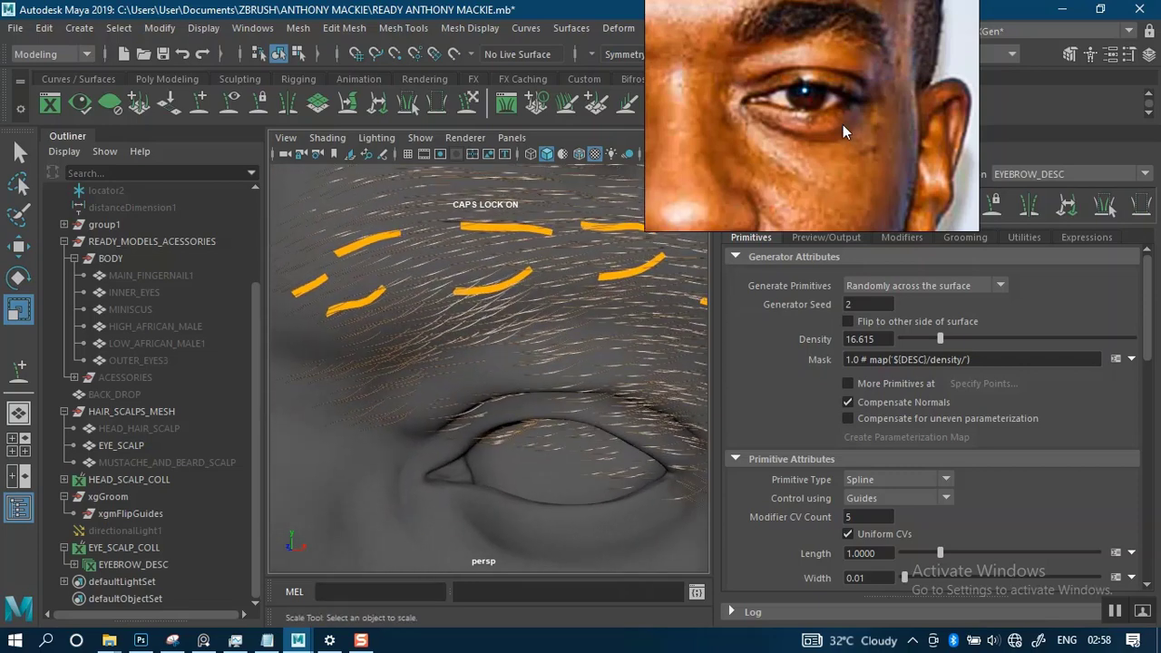
middle_click_drag(843, 124, 785, 182)
middle_click_drag(682, 174, 875, 174)
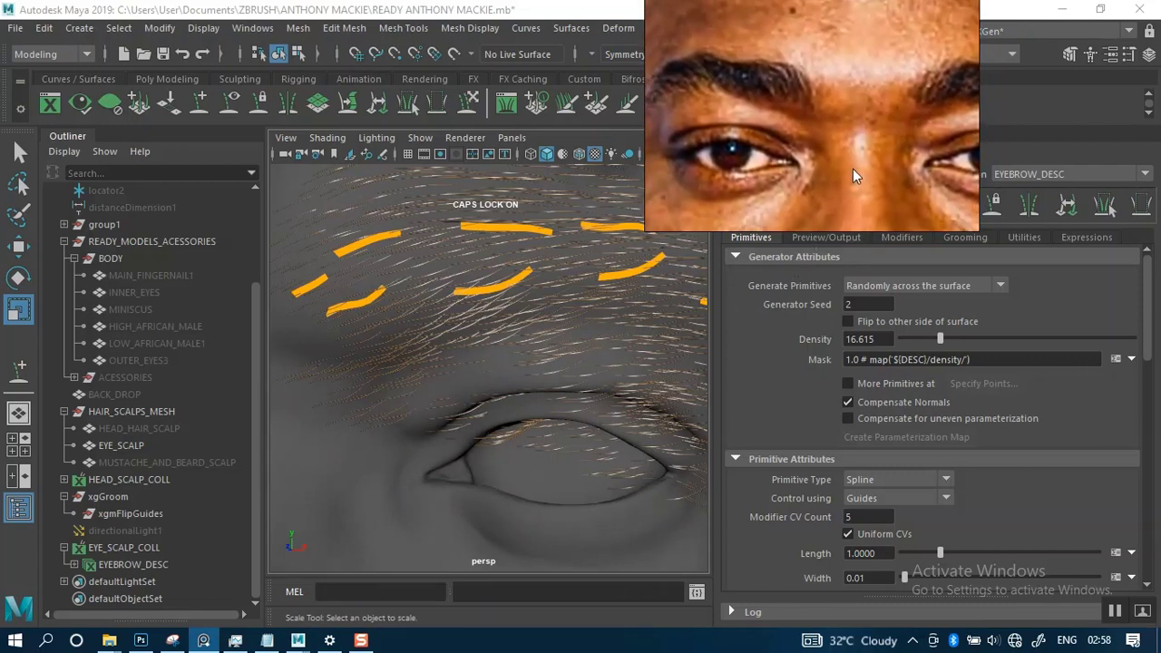
mouse_move(852, 168)
middle_mouse_down()
mouse_move(808, 182)
mouse_move(830, 170)
middle_mouse_up()
right_click_drag(580, 244, 458, 265, "alt")
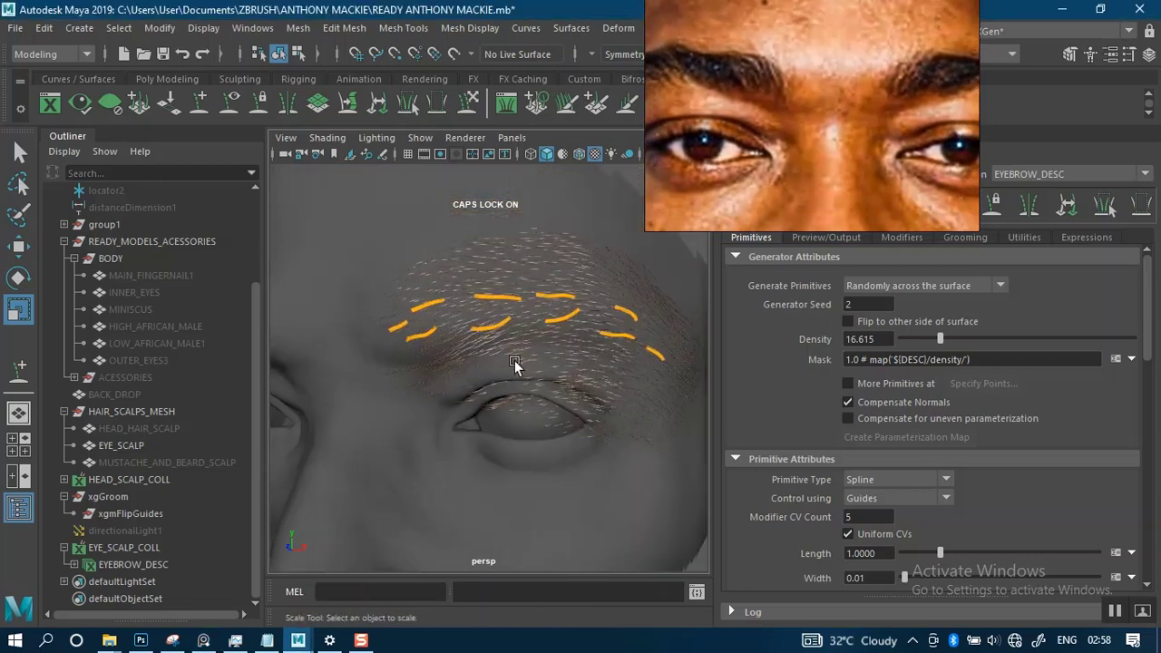
left_click_drag(514, 360, 466, 367, "alt")
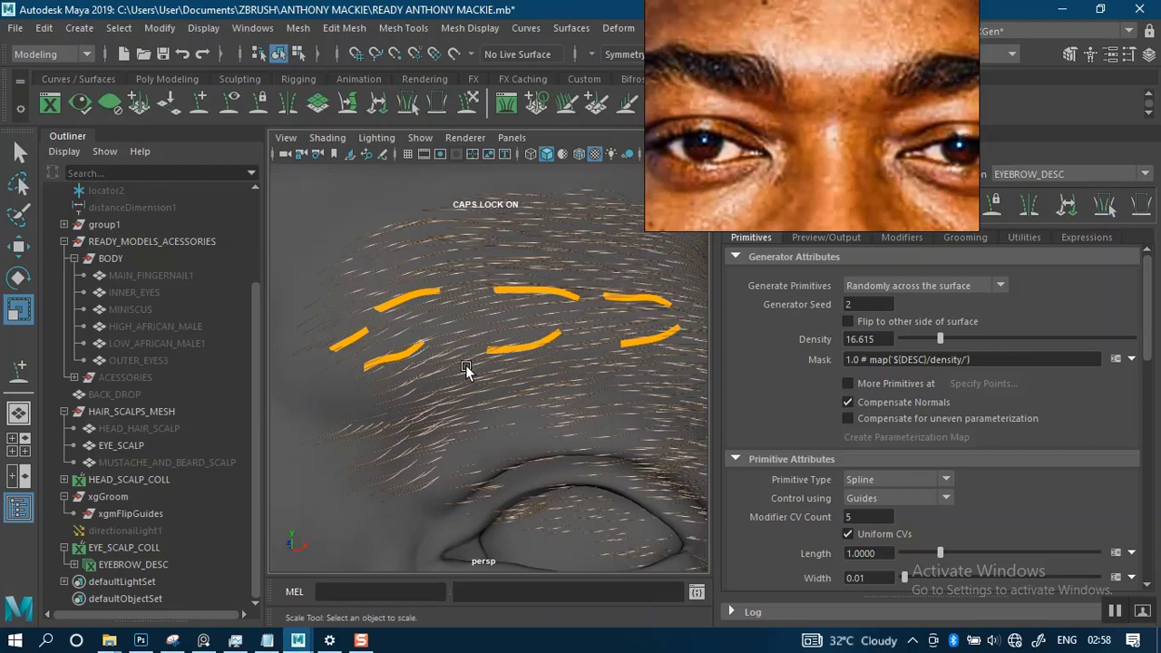
- Rotate the first lower guide, sculpt its tip into an upward curve, and refresh the hair preview
left_click(403, 362)
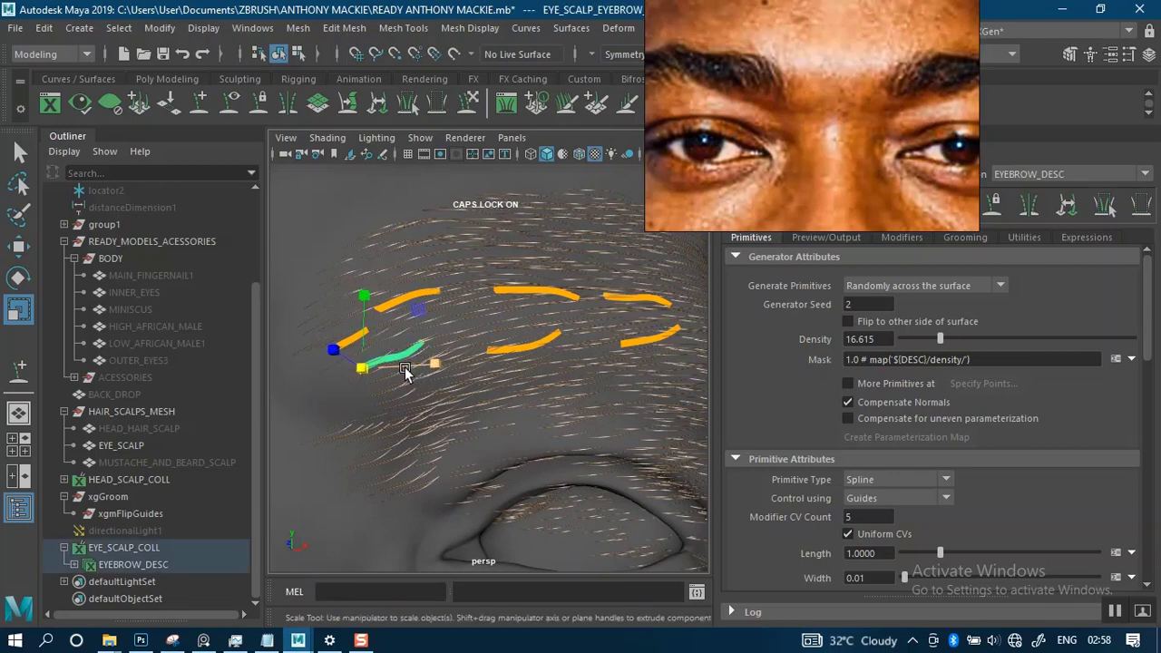
key("e")
left_click_drag(413, 387, 417, 429)
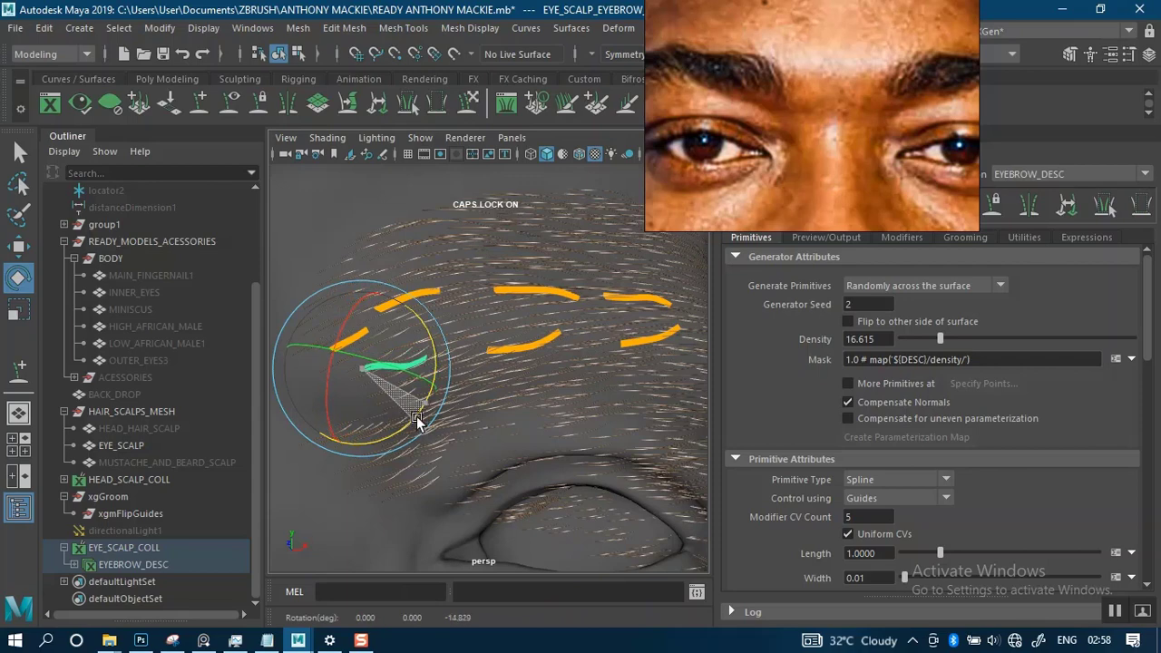
left_click(468, 107)
left_click_drag(434, 364, 448, 325)
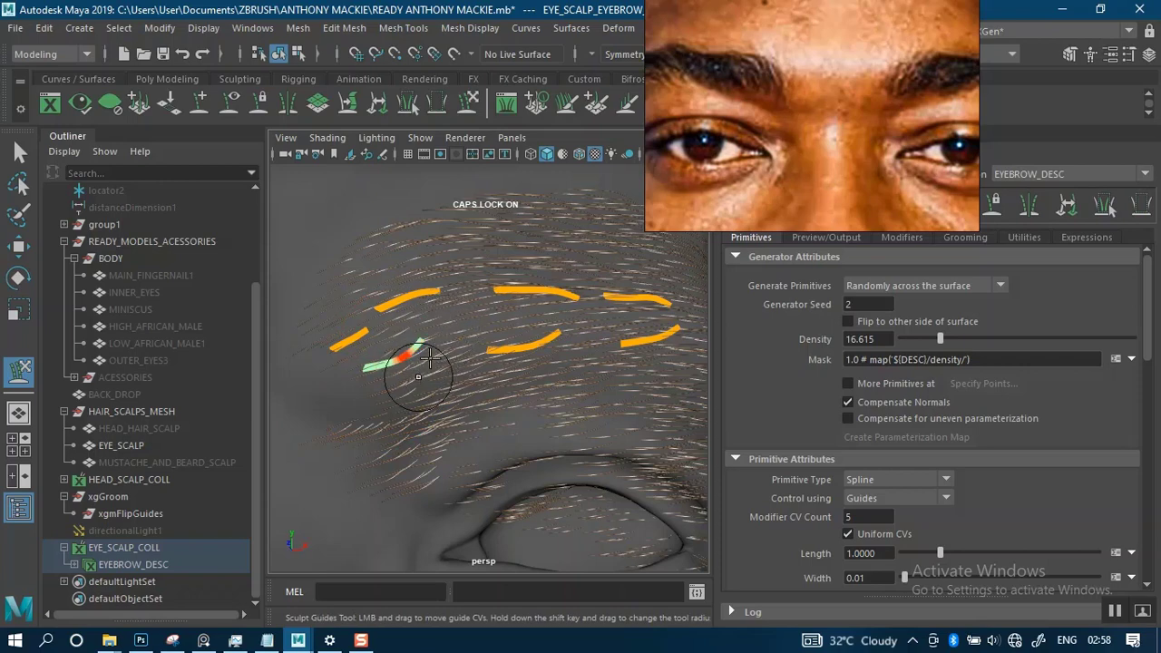
scroll(457, 317, "down", 2)
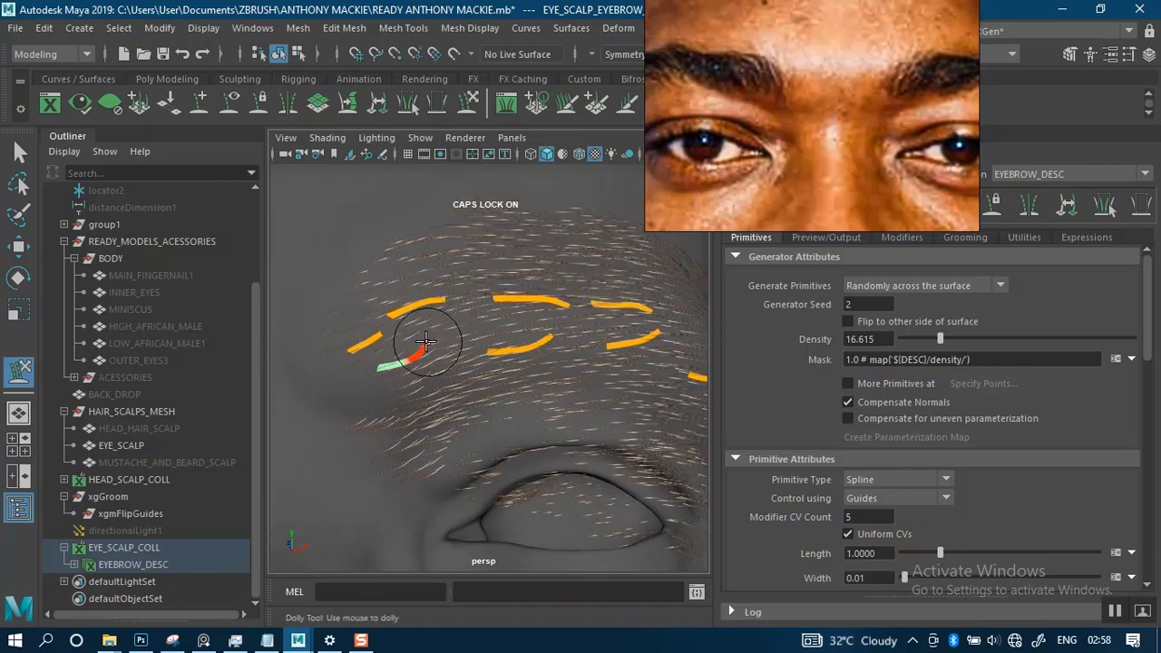
left_click_drag(785, 186, 792, 72)
left_click(740, 208)
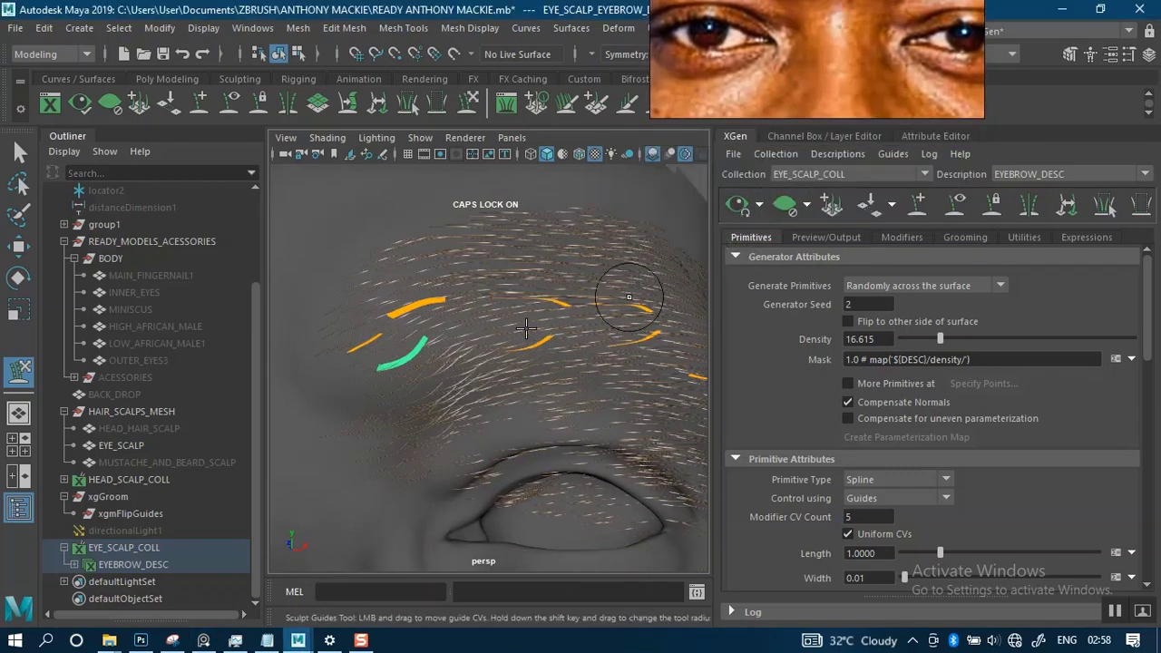
- Turn off the preview restriction that shows only primitives in the view
left_click_drag(521, 331, 466, 349, "alt")
middle_click_drag(576, 368, 442, 305, "alt")
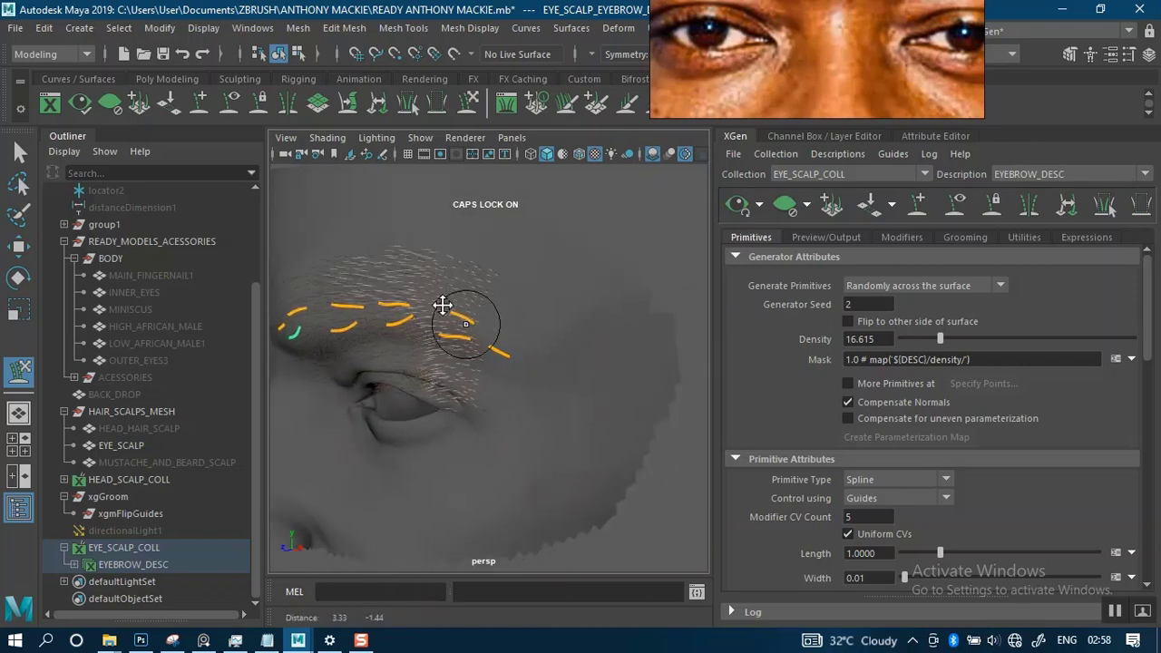
right_click_drag(442, 305, 689, 313, "alt")
left_click(842, 235)
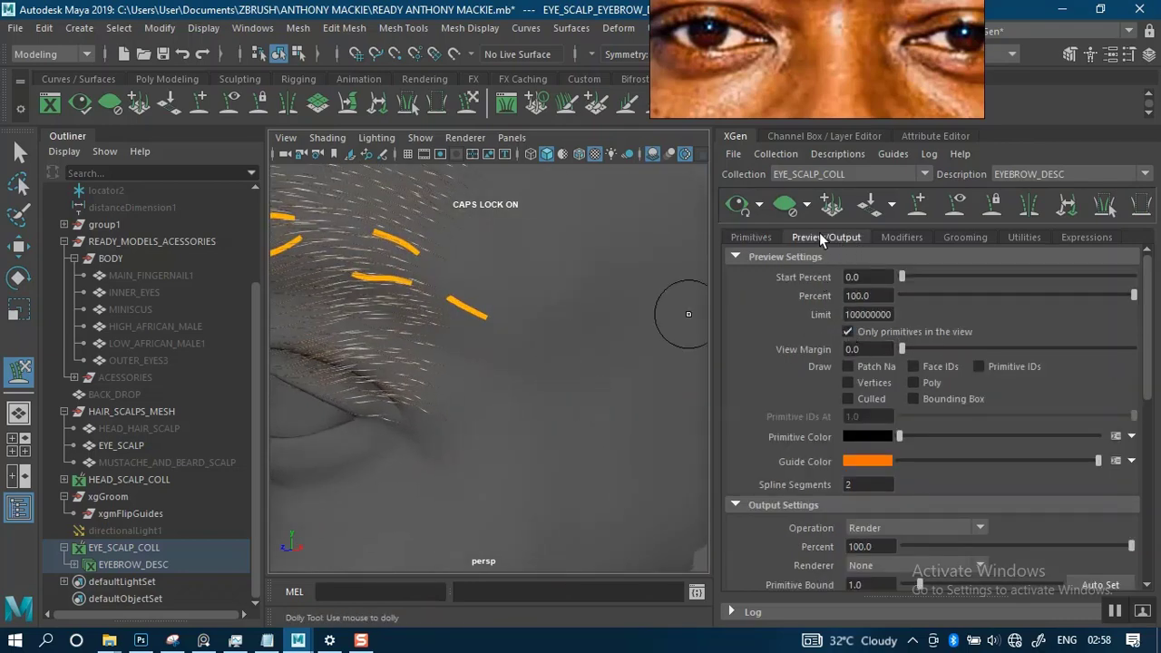
left_click(849, 331)
- Inspect the full hair preview from the side, the front and close up around the inner brow guides
right_click_drag(530, 323, 452, 215, "alt")
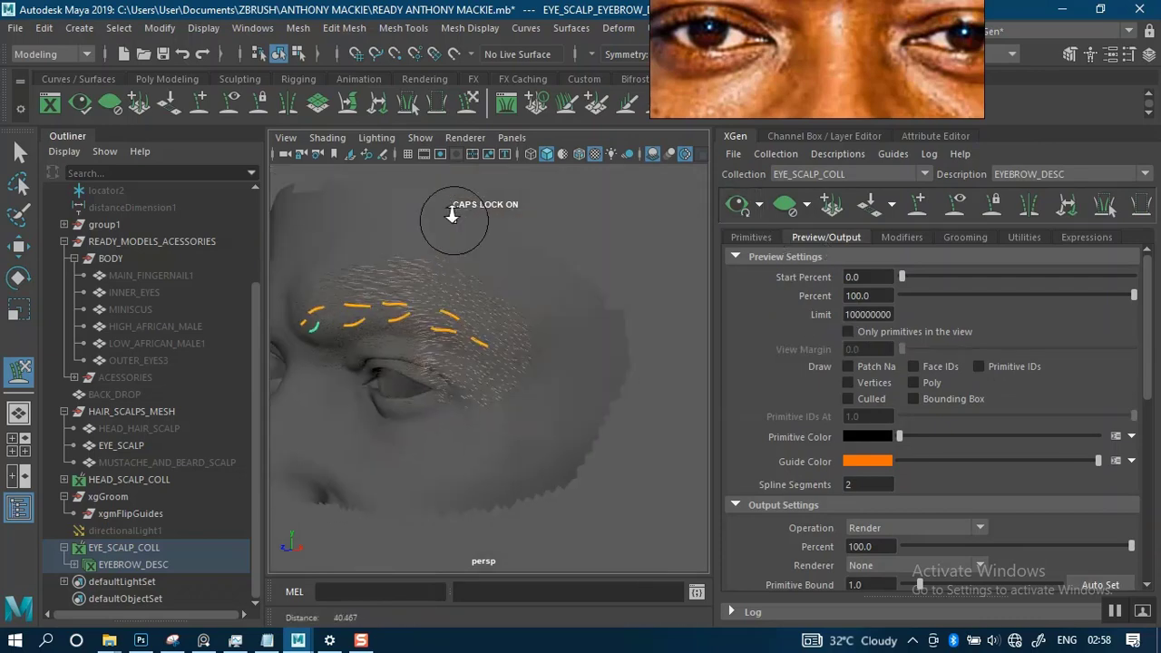
left_click_drag(485, 337, 553, 327, "alt")
middle_click_drag(508, 340, 610, 364, "alt")
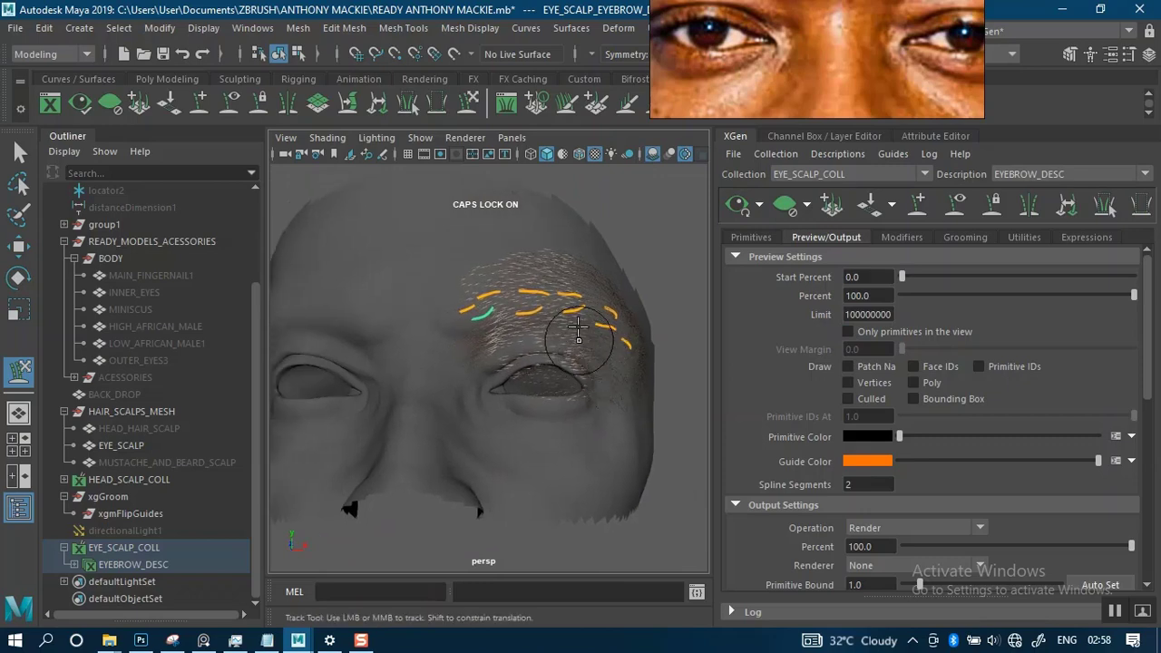
right_click_drag(556, 343, 590, 397, "alt")
left_click_drag(590, 327, 560, 374, "alt")
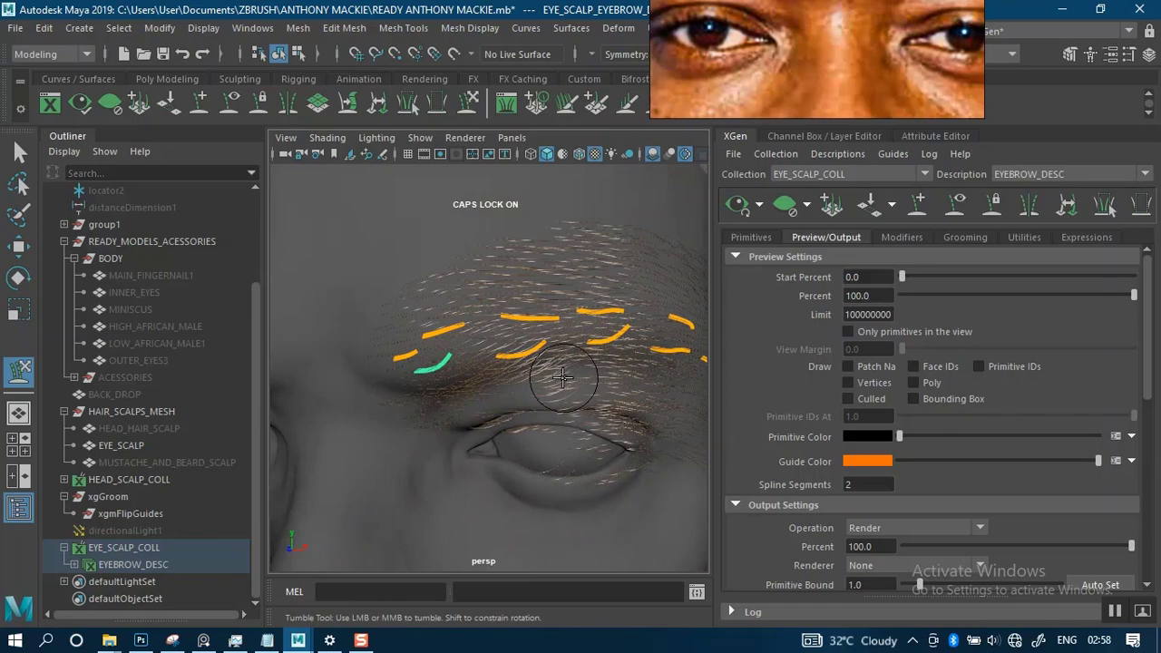
left_click_drag(509, 370, 551, 357, "alt")
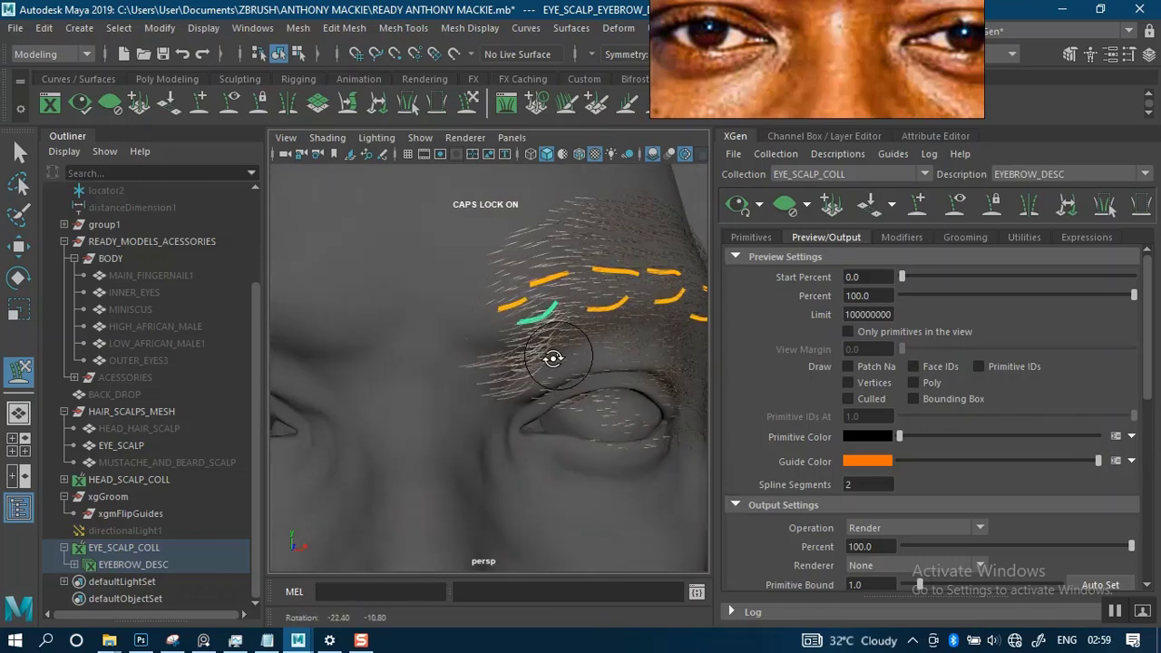
right_click_drag(526, 364, 521, 416, "alt")
middle_click_drag(531, 339, 430, 435, "alt")
right_click_drag(522, 406, 537, 433, "alt")
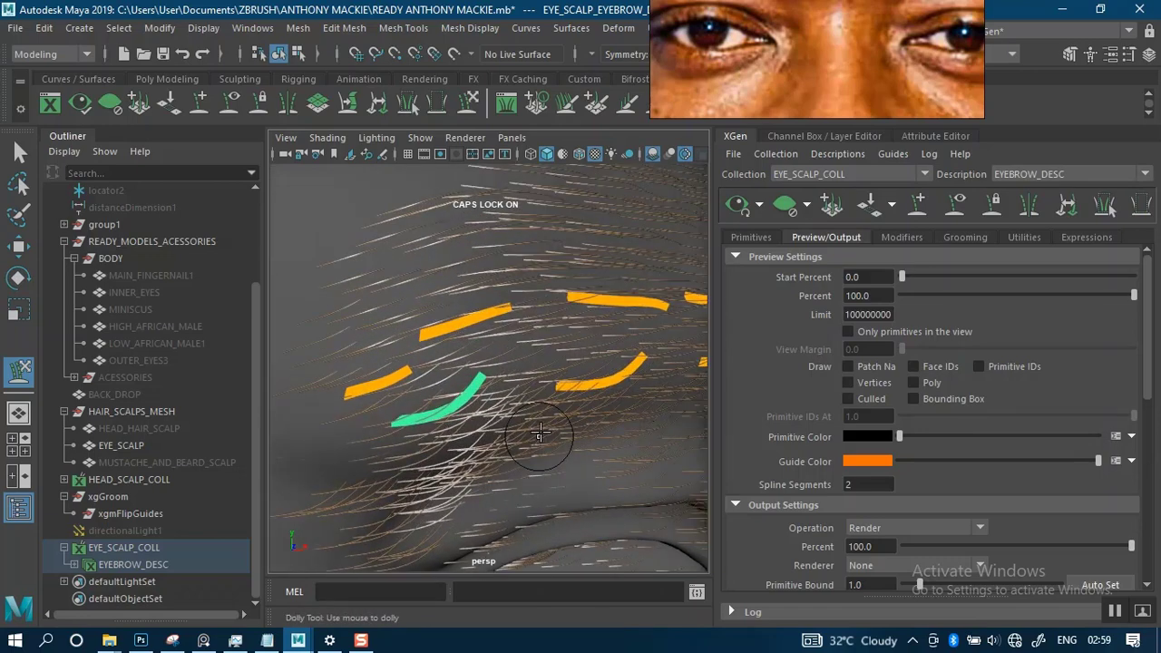
left_click_drag(537, 434, 503, 382, "alt")
middle_click_drag(503, 382, 559, 422, "alt")
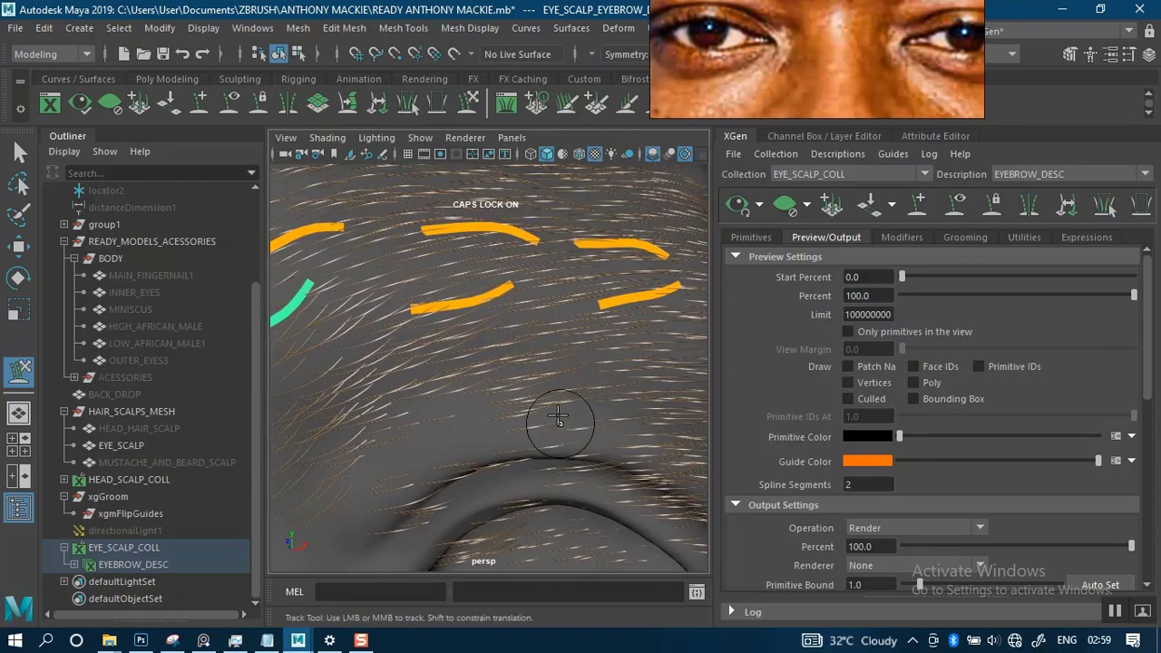
right_click_drag(559, 421, 518, 324, "alt")
- Compare the previewed eyebrow hair flow and shape with the brow in the reference portrait
left_click_drag(518, 325, 682, 216, "alt")
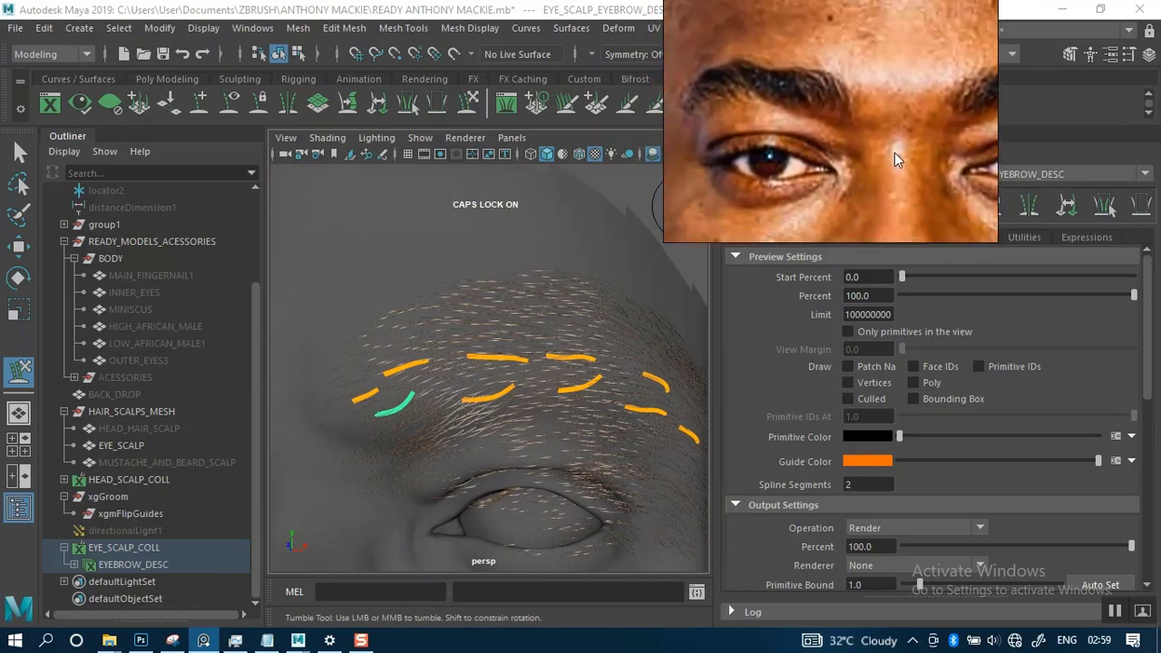
right_click_drag(549, 322, 531, 259, "alt")
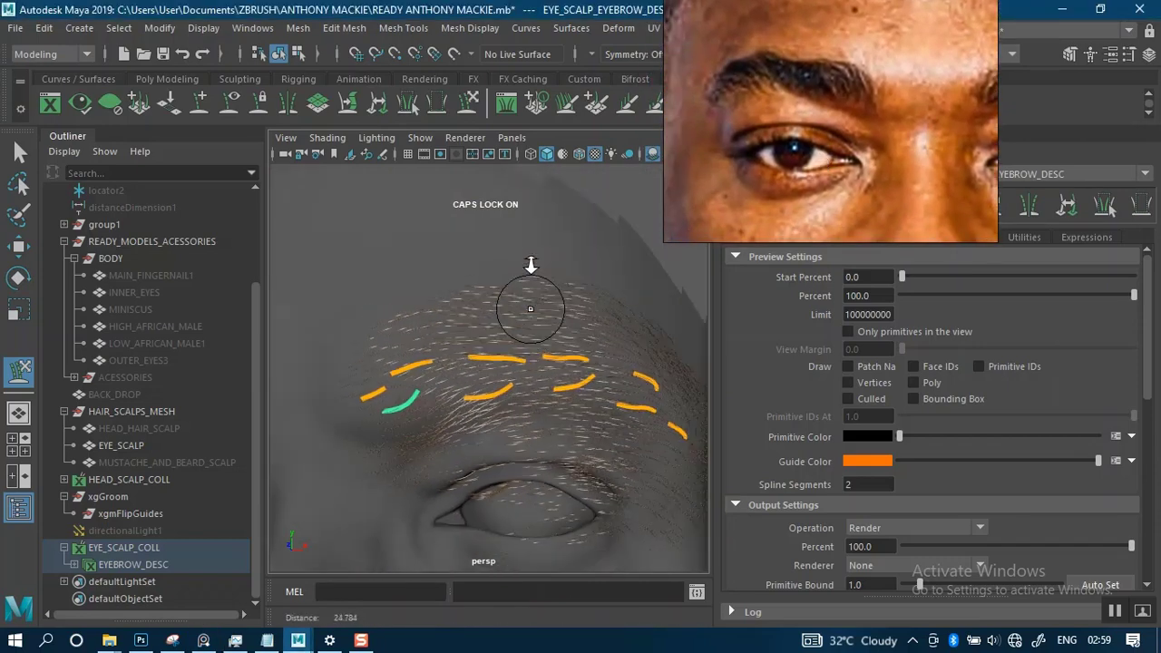
left_click_drag(532, 259, 611, 350, "alt")
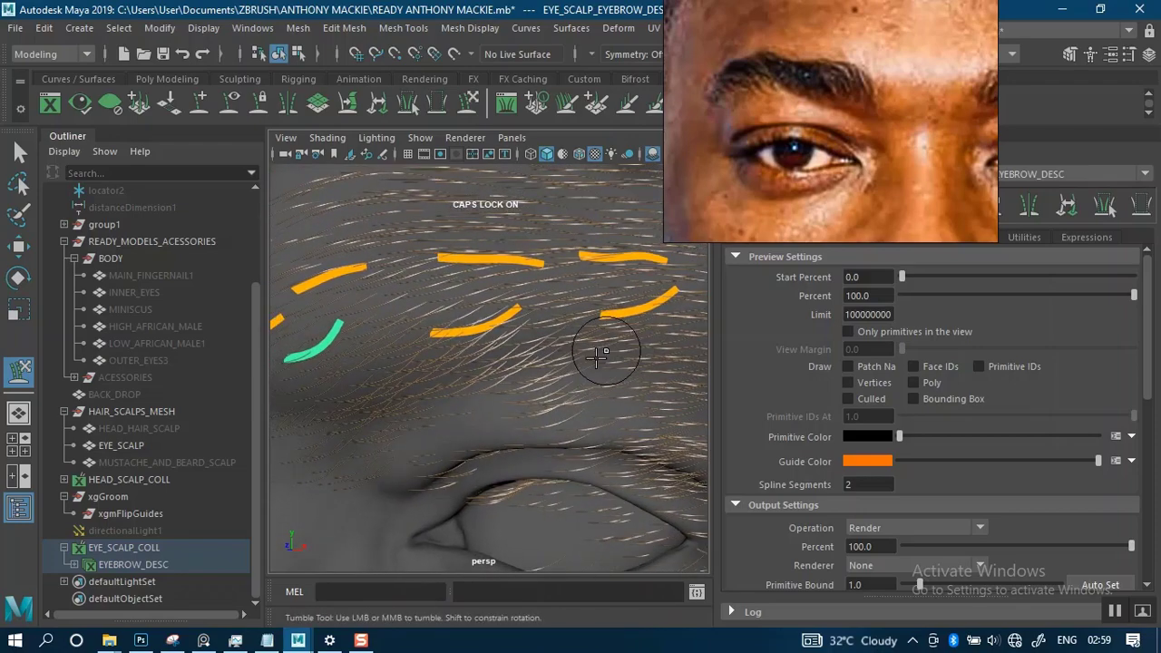
right_click_drag(595, 358, 544, 317, "alt")
left_click_drag(544, 317, 596, 317, "alt")
middle_click_drag(566, 320, 546, 342, "alt")
right_click_drag(546, 342, 521, 249, "alt")
left_click_drag(521, 289, 534, 309, "alt")
right_click_drag(528, 330, 529, 309, "alt")
mouse_move(528, 308)
left_mouse_down("alt")
mouse_move(514, 323)
mouse_move(528, 326)
left_mouse_up("alt")
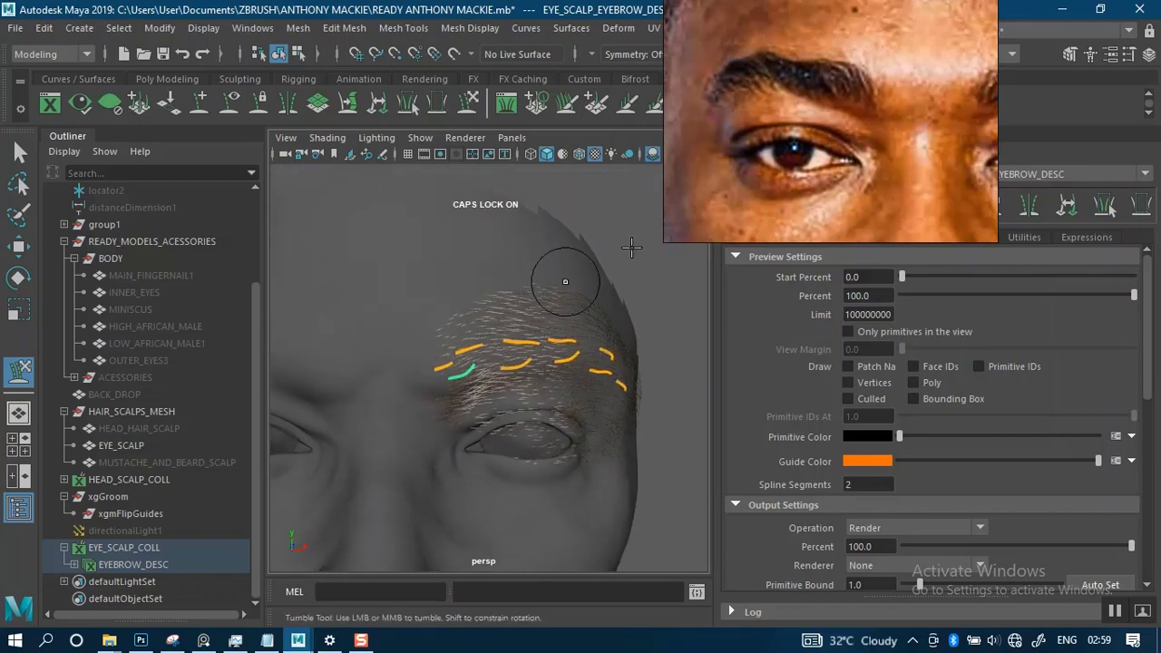
left_click_drag(770, 168, 797, 126)
left_click_drag(544, 316, 538, 313, "alt")
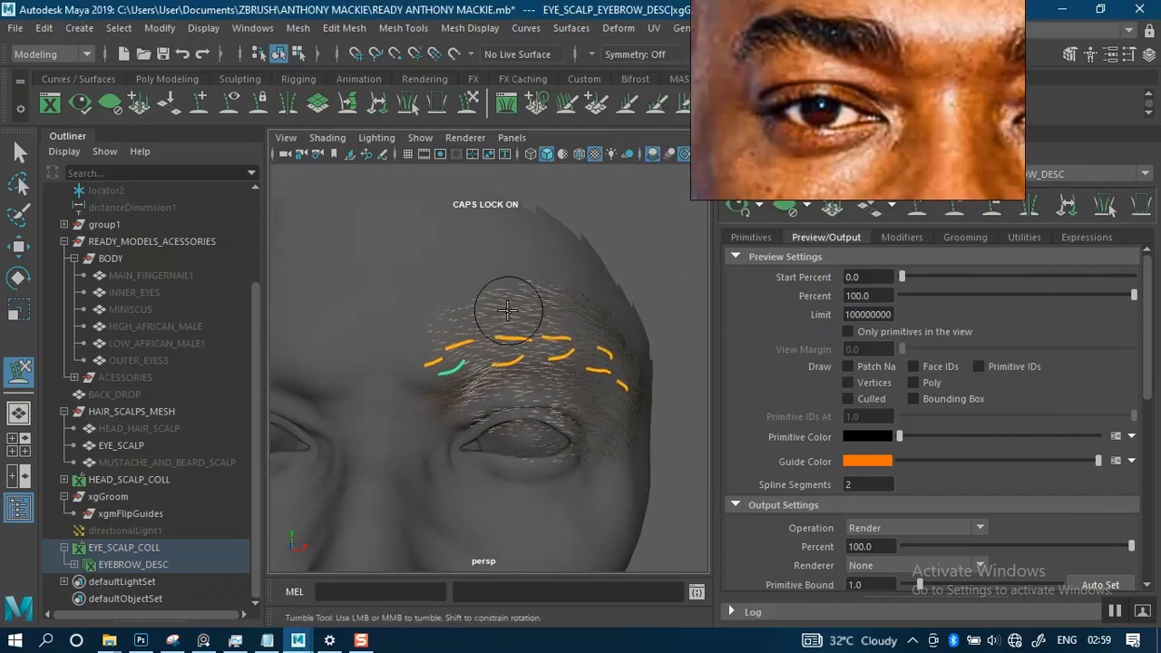
right_click_drag(539, 312, 498, 247, "alt")
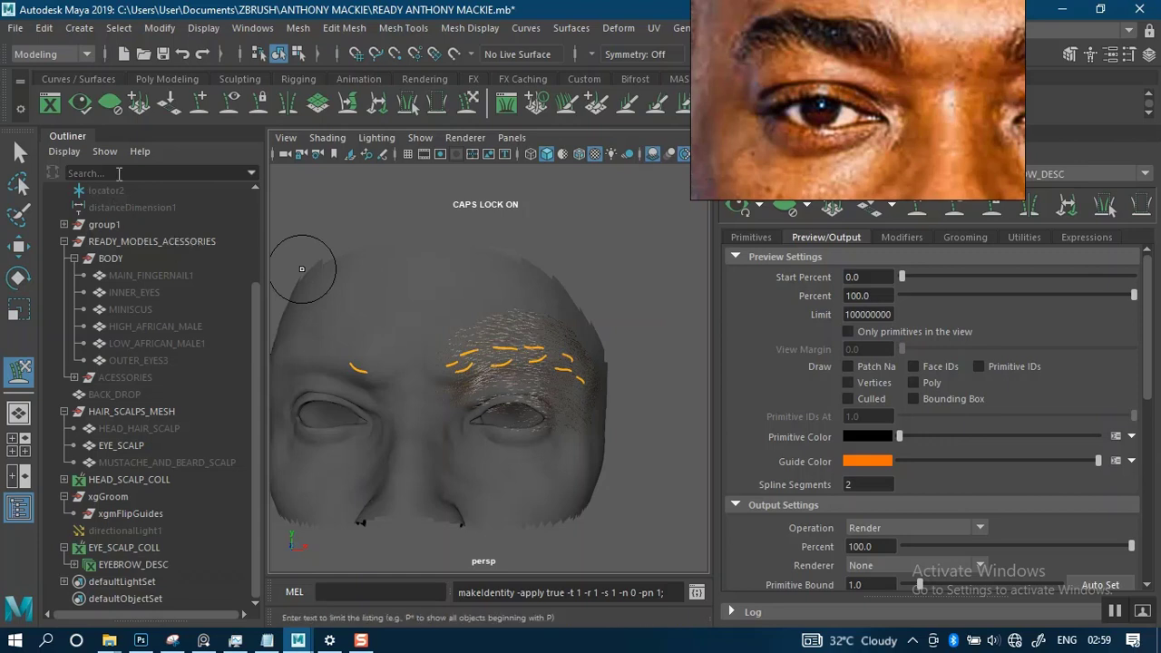
- Delete the lone mirrored guide at the inner end of the opposite brow
left_click(20, 154)
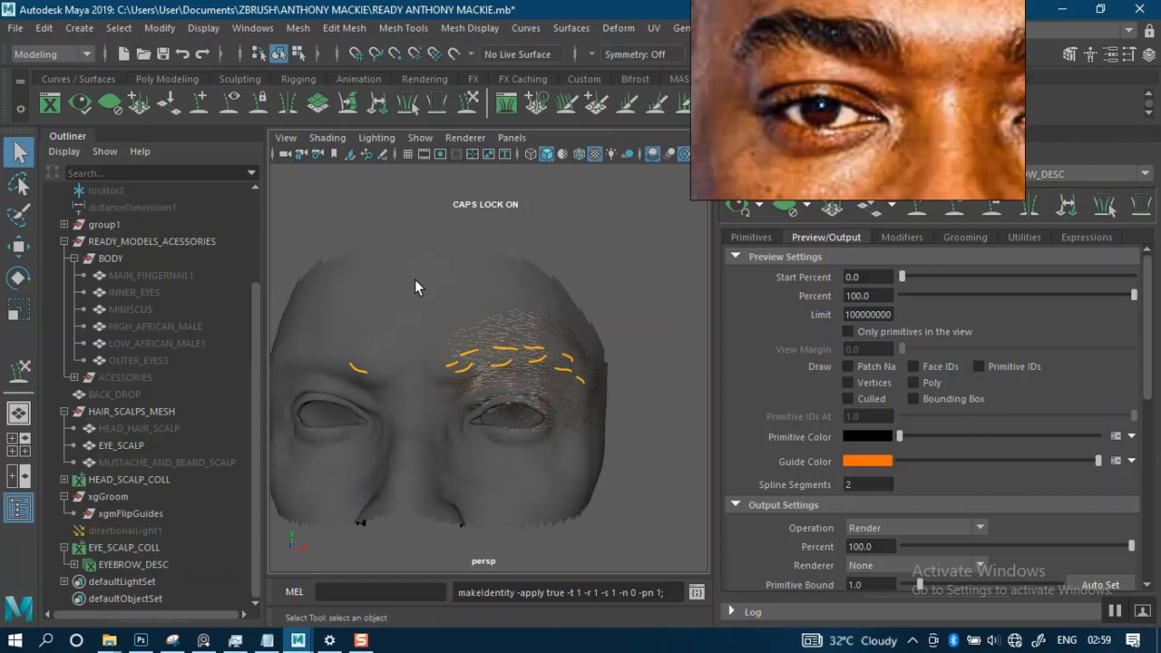
left_click_drag(408, 307, 568, 415)
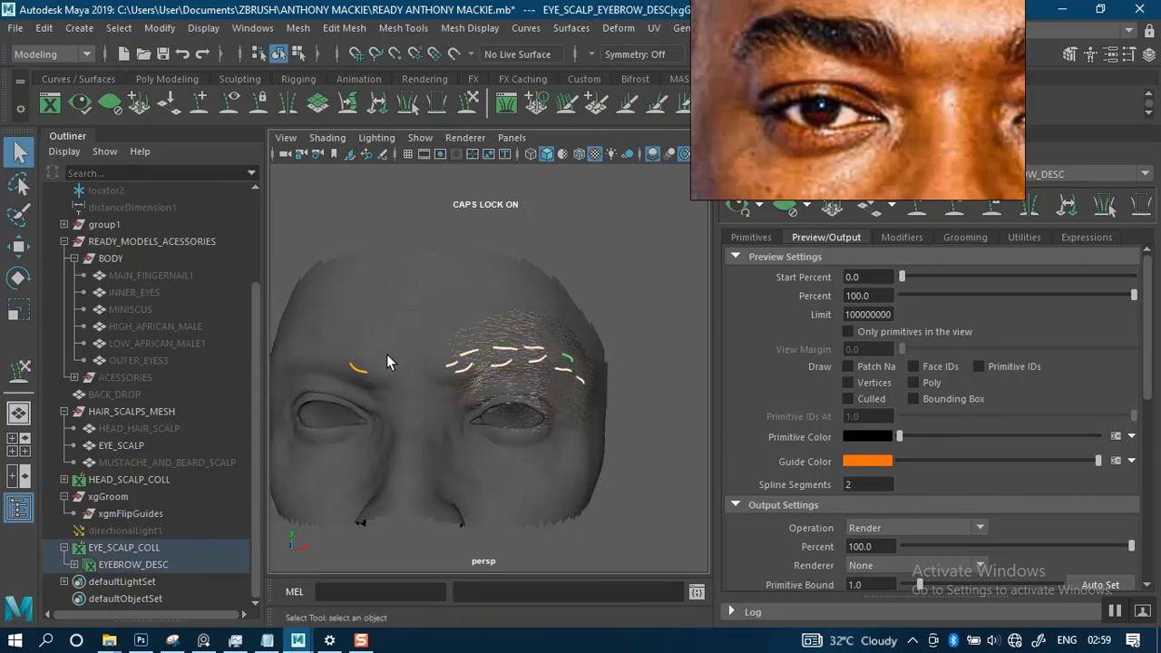
left_click_drag(379, 381, 380, 386)
key("Delete")
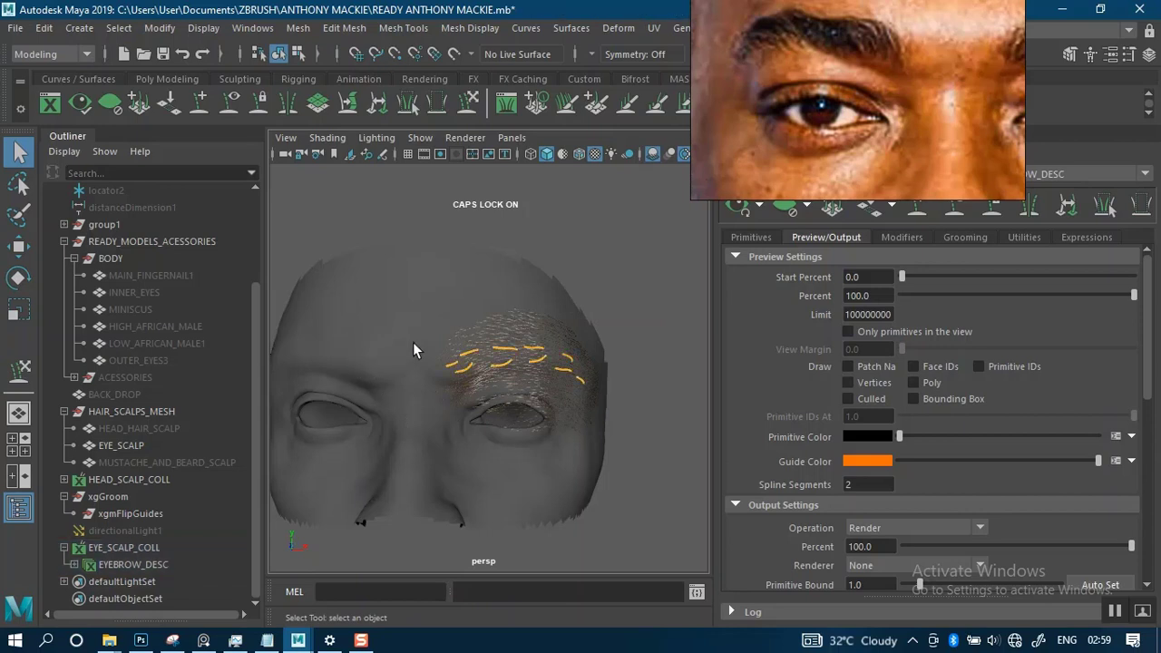
- Mirror all the guides of the finished brow onto the opposite brow and refresh the hair preview
left_click_drag(438, 314, 653, 444)
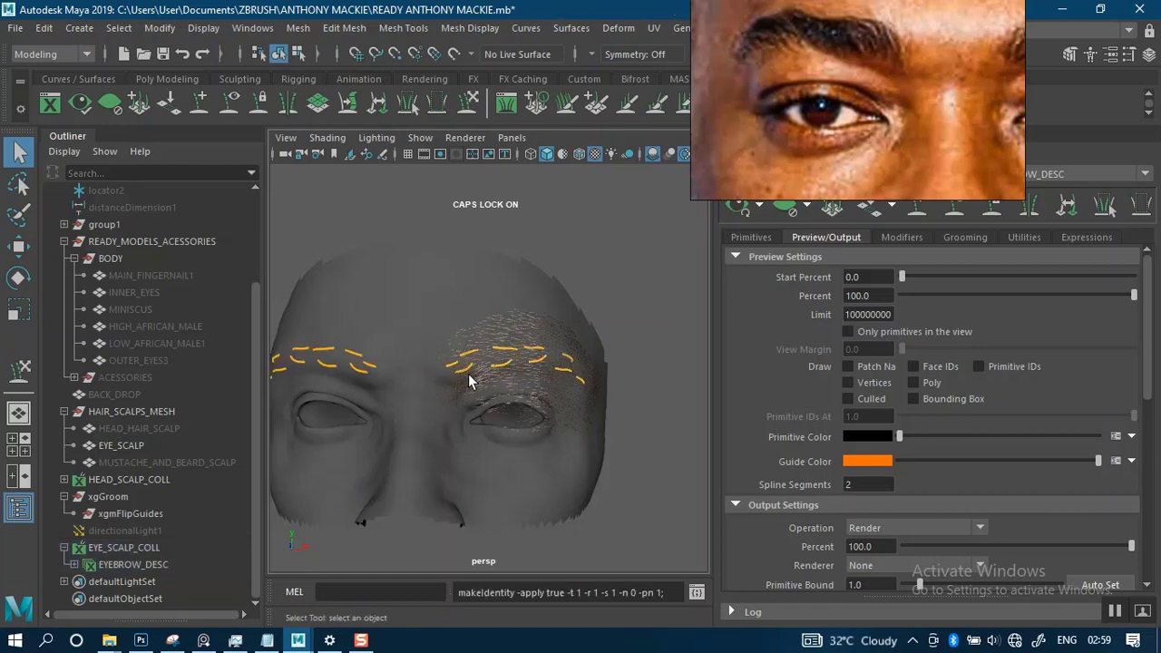
left_click_drag(453, 365, 574, 344, "alt")
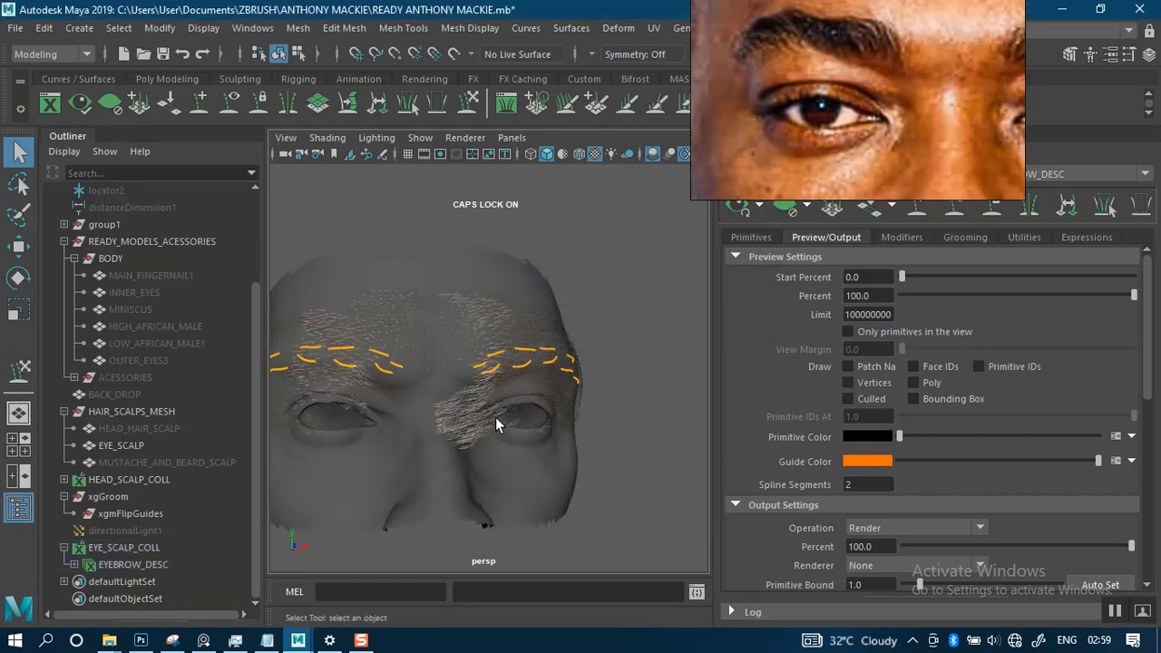
- Inspect the hair preview and mirrored guides on both brows from several angles against the reference portrait
left_click_drag(495, 423, 560, 368, "alt")
middle_click_drag(580, 361, 513, 381, "alt")
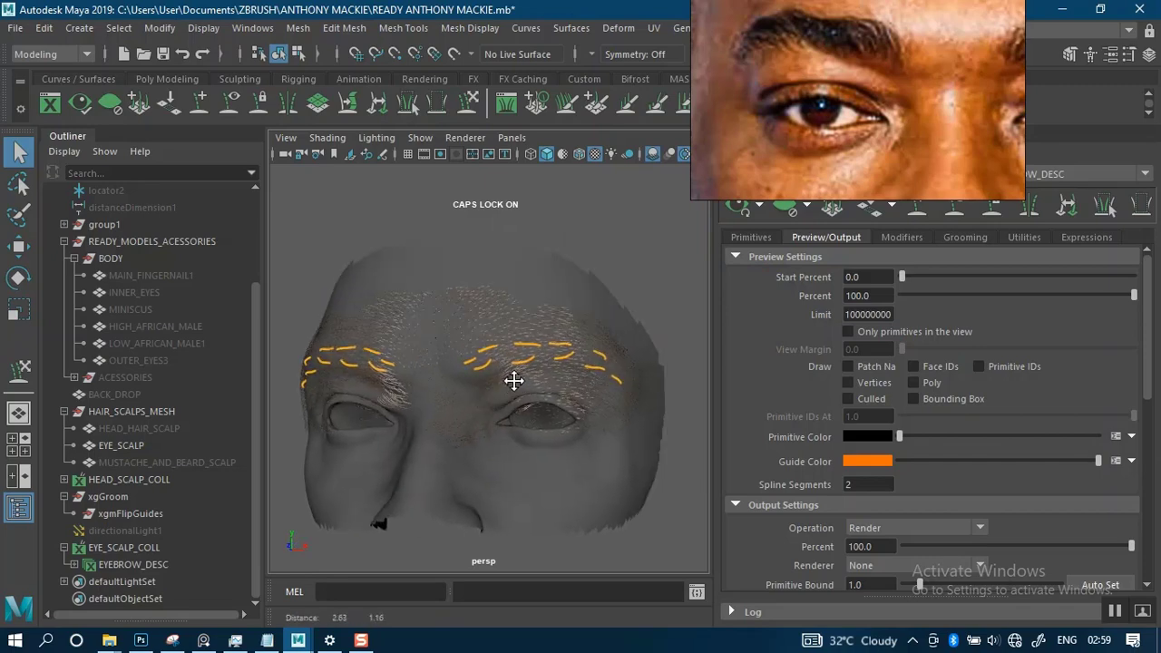
right_click_drag(513, 380, 568, 480, "alt")
left_click_drag(543, 382, 456, 373, "alt")
middle_click_drag(456, 373, 473, 386, "alt")
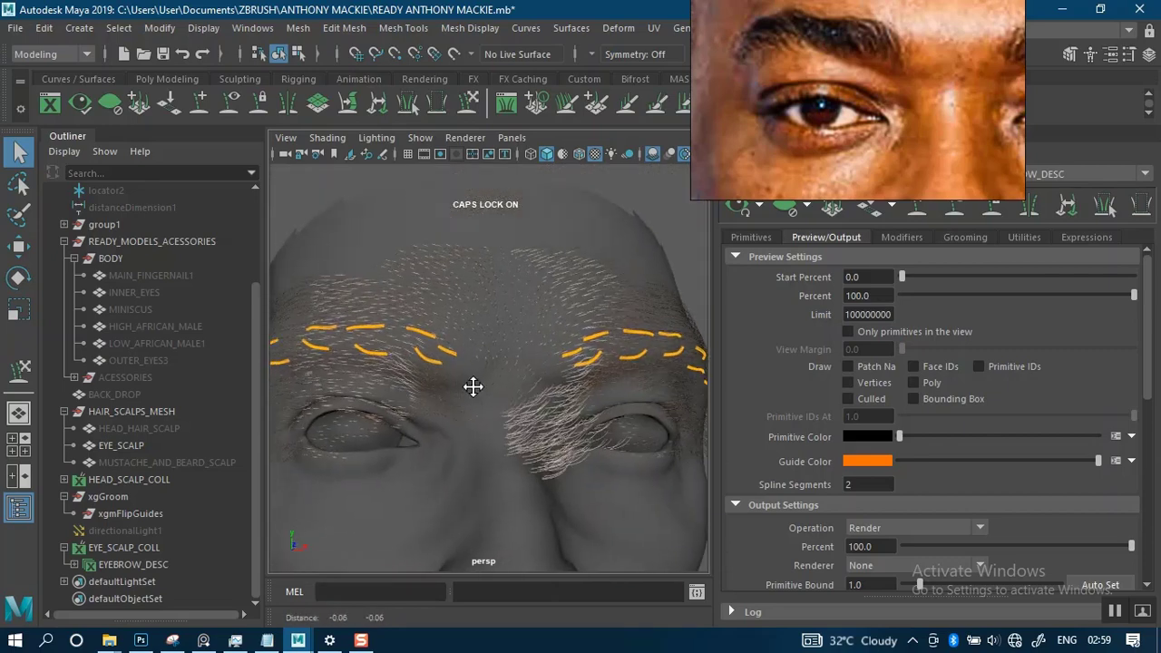
mouse_move(473, 386)
left_mouse_down("alt")
mouse_move(493, 371)
mouse_move(467, 376)
left_mouse_up("alt")
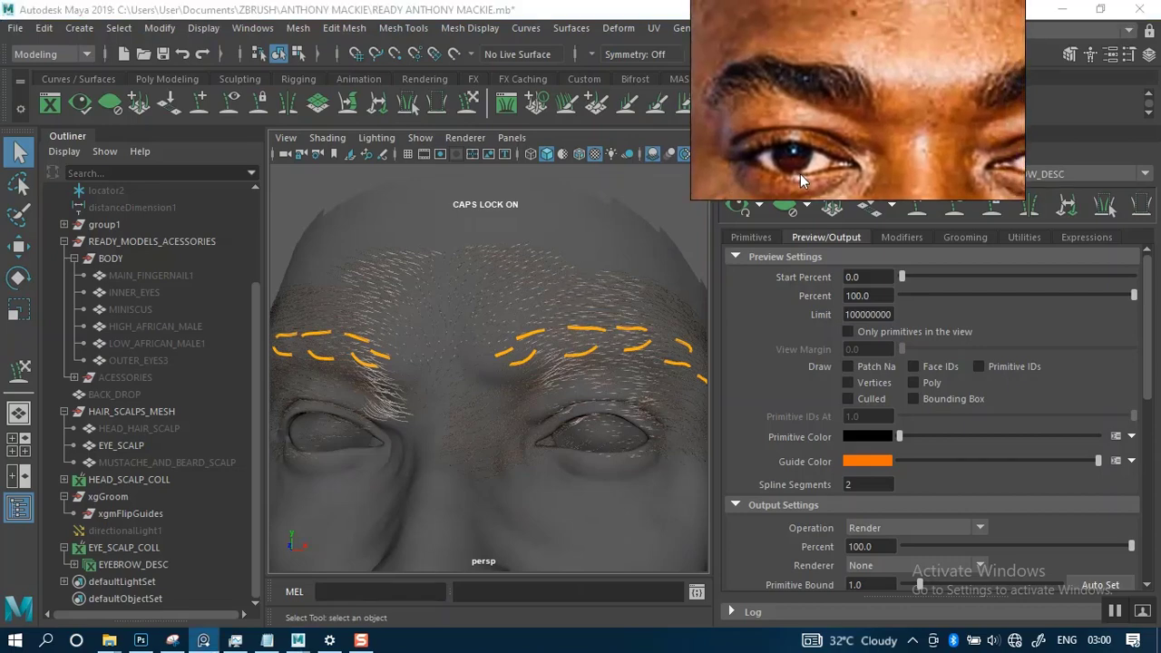
right_click_drag(535, 350, 466, 341, "alt")
left_click_drag(467, 341, 663, 290, "alt")
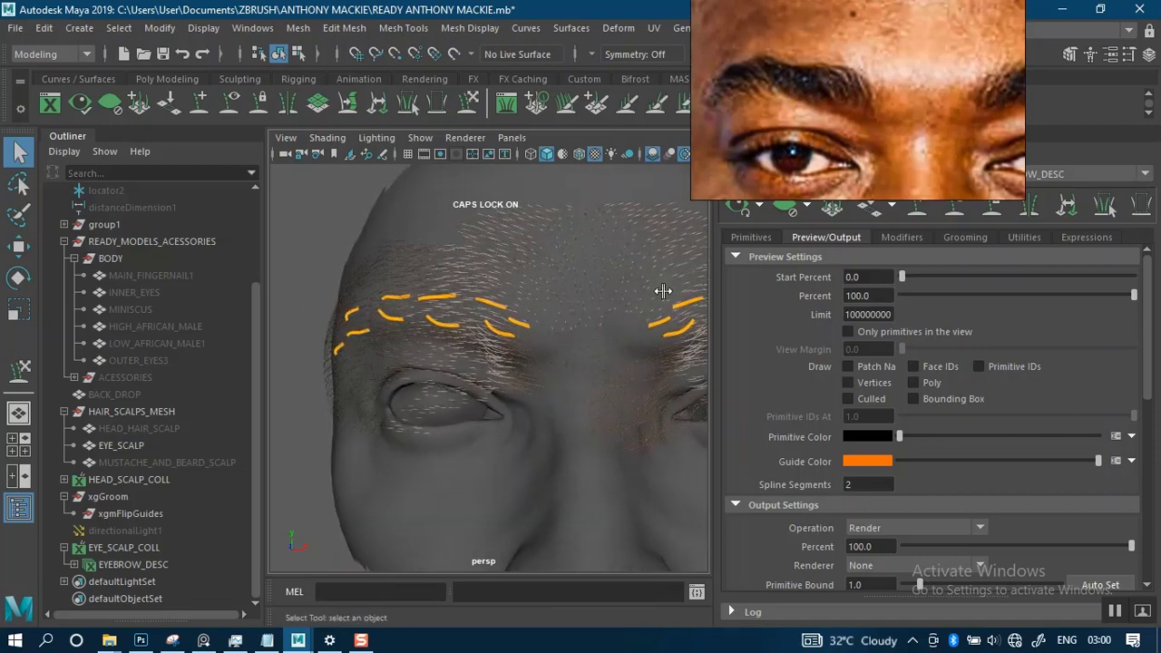
- Start creating a white paint map named mask with resolution 30.0 for the eyebrow description's generator mask
left_click(769, 237)
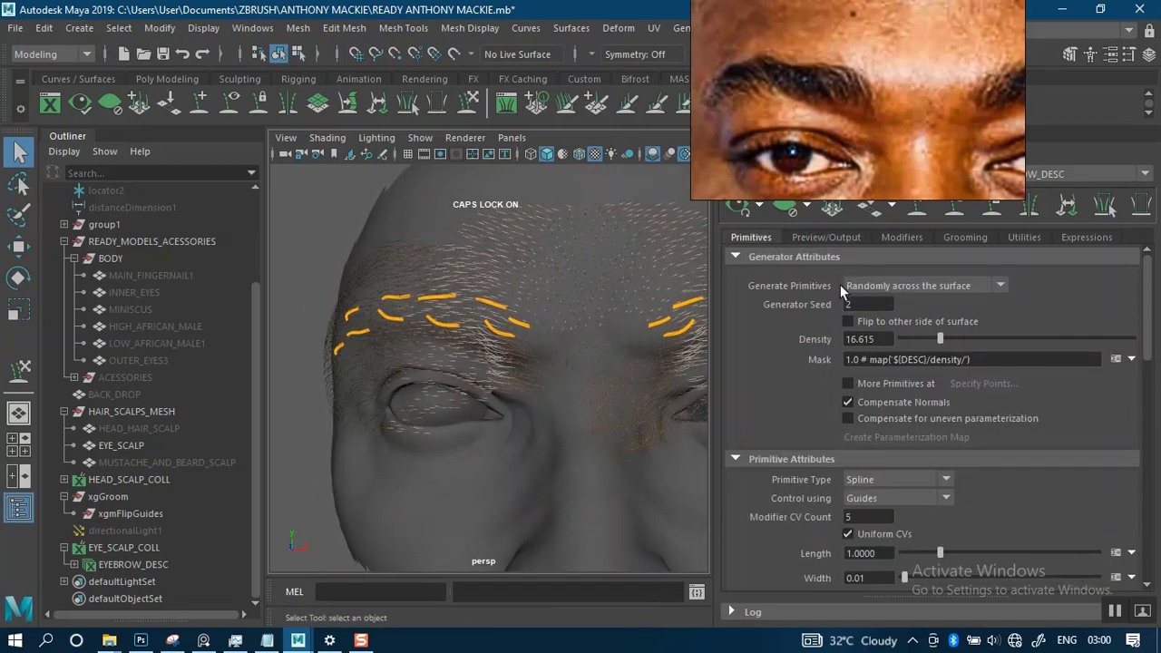
left_click(1131, 359)
left_click(1093, 384)
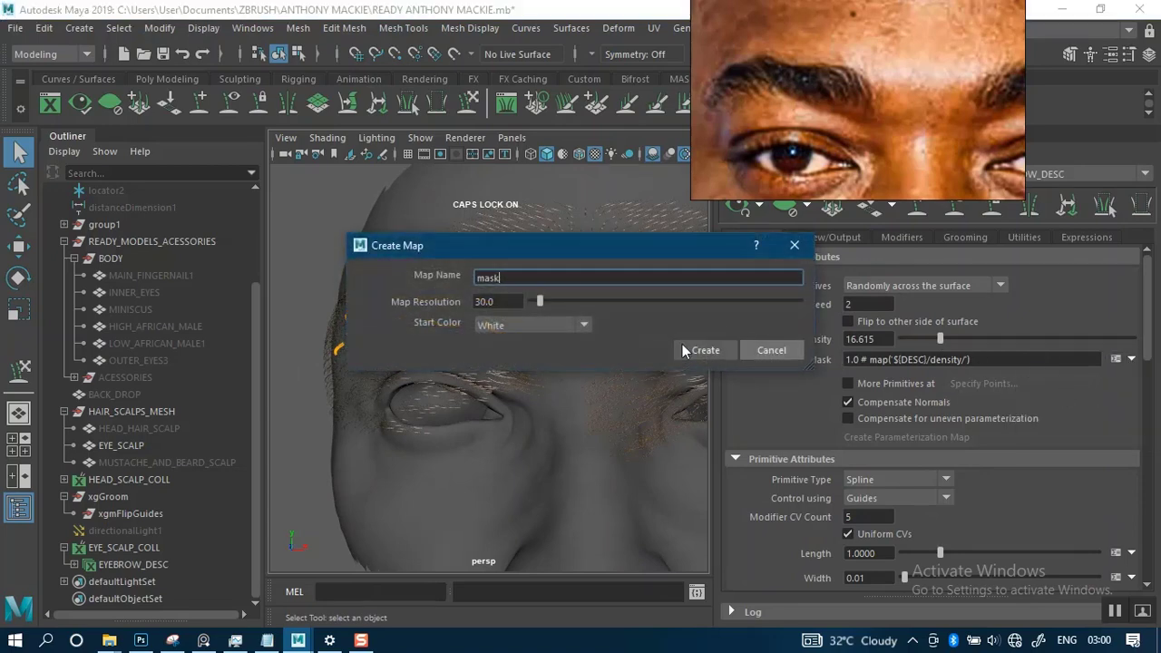
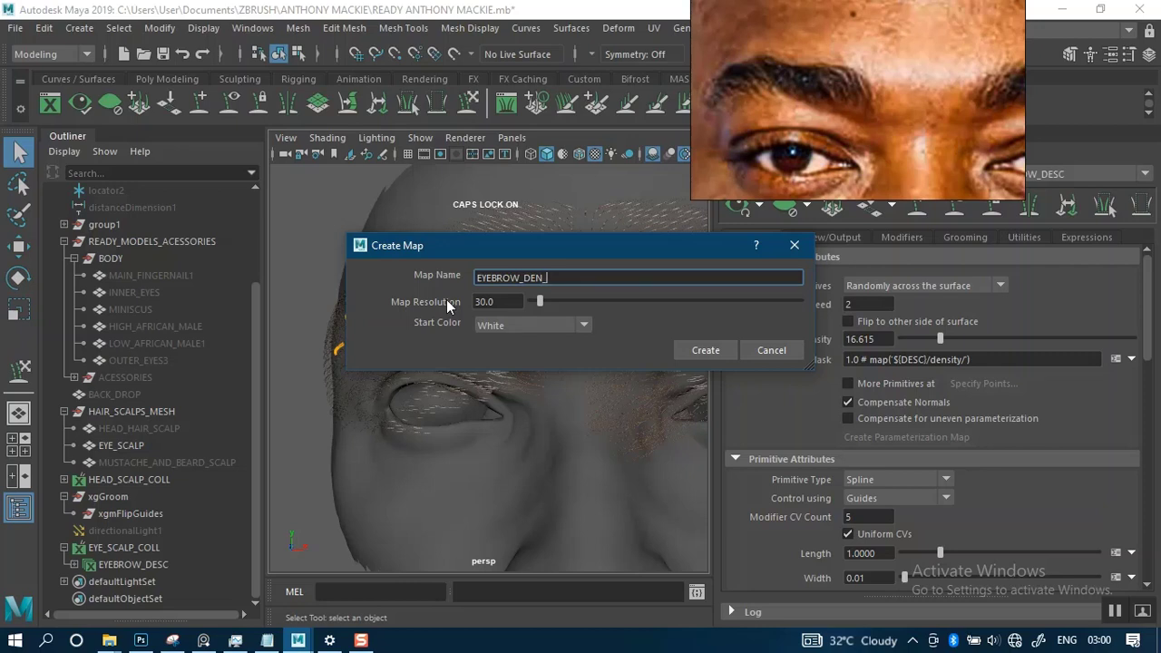
- Create the eyebrow density mask as a paint map named EYEBROW_DEN_MASK with a black start color
type("MASK")
left_click(580, 324)
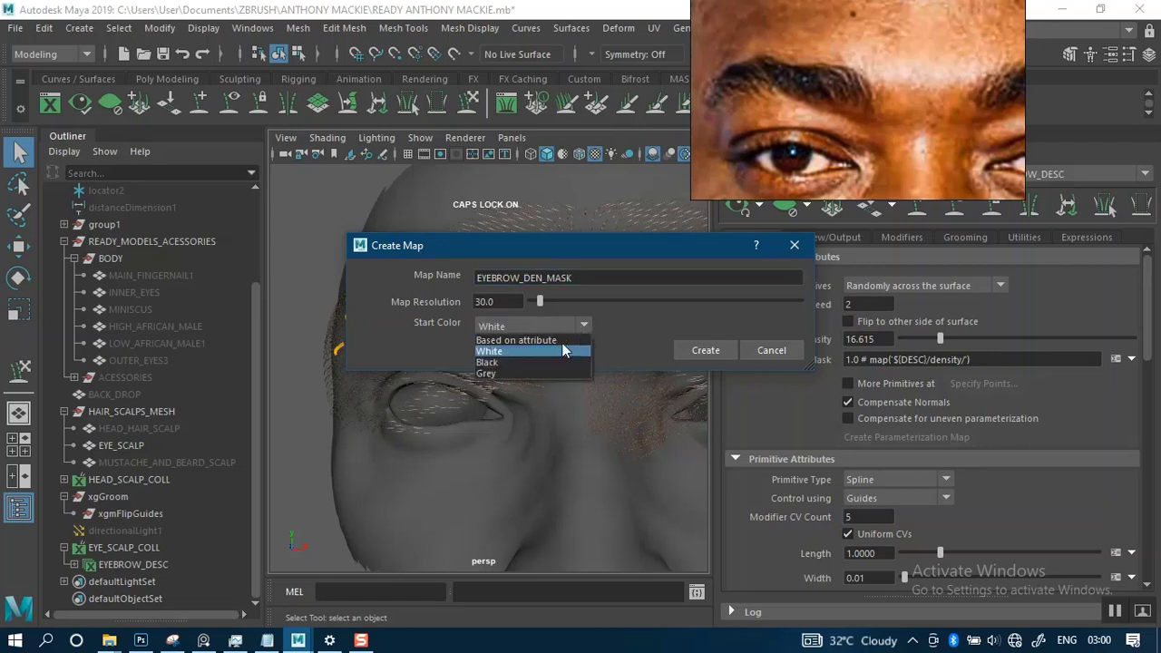
left_click(506, 362)
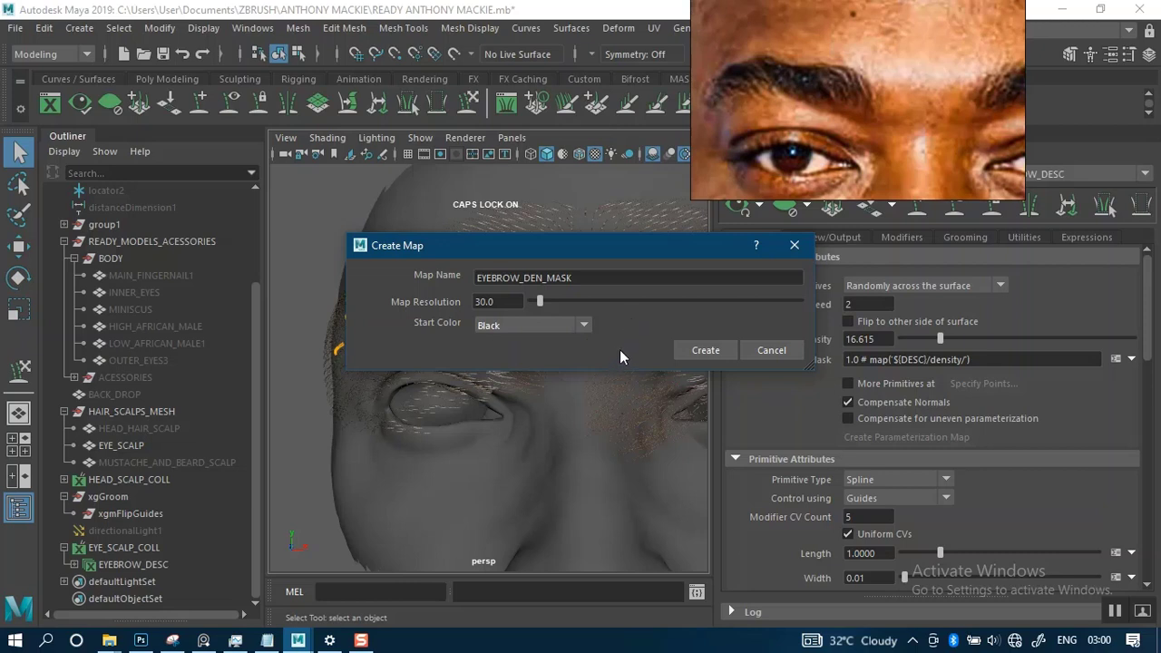
left_click(709, 348)
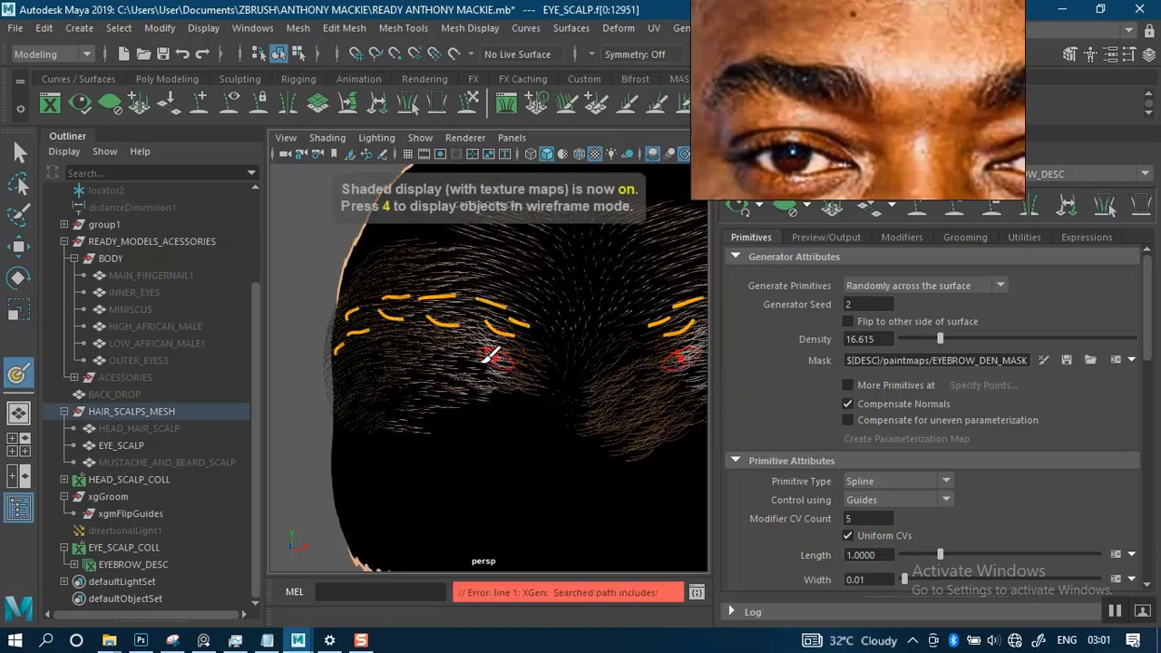
- Shift the reference photo off the XGen controls and clear the eyebrow hair preview so only the guides show on the black mask
left_click_drag(820, 178, 857, 124)
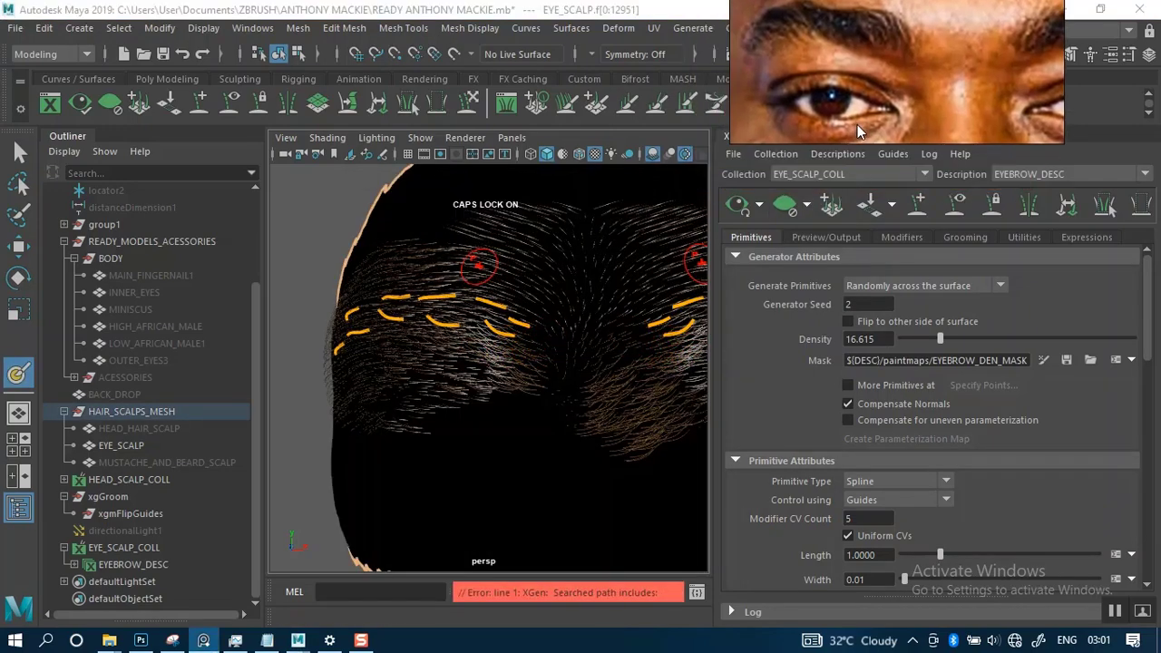
left_click(790, 213)
left_click_drag(499, 317, 523, 324, "alt")
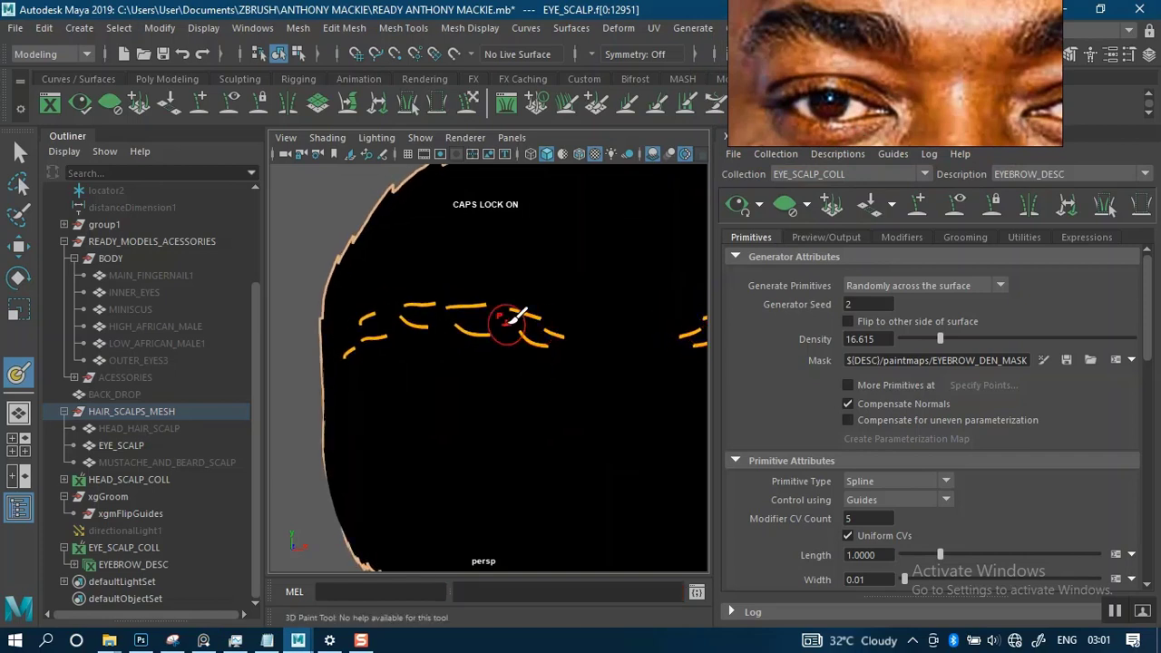
mouse_move(505, 347)
middle_mouse_down("alt")
mouse_move(460, 353)
mouse_move(523, 371)
middle_mouse_up("alt")
scroll(504, 377, "up", 5)
scroll(515, 318, "down", 3)
mouse_move(515, 318)
left_mouse_down("alt")
mouse_move(614, 317)
mouse_move(515, 324)
left_mouse_up("alt")
middle_click_drag(570, 318, 535, 316, "alt")
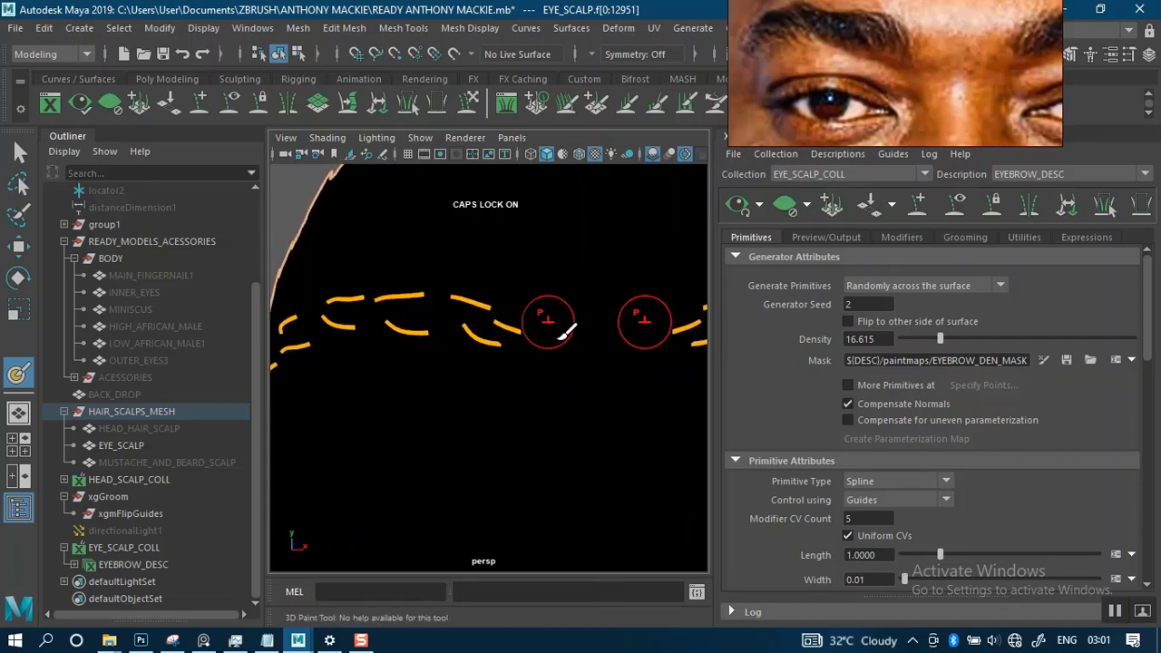
scroll(569, 334, "down", 4)
scroll(570, 332, "up", 6)
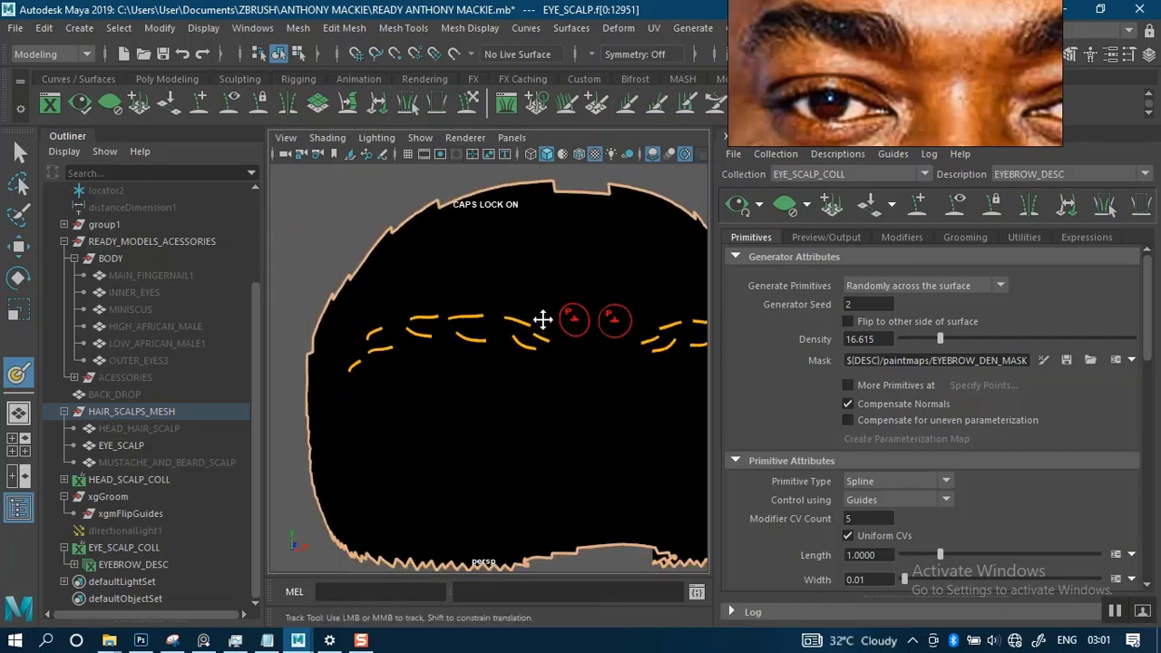
- Shrink the 3D paint brush for the brow guides and reposition the reference photo to show the whole eyebrow
mouse_move(525, 337)
left_mouse_down("alt")
mouse_move(497, 326)
mouse_move(485, 337)
left_mouse_up("alt")
key("b")
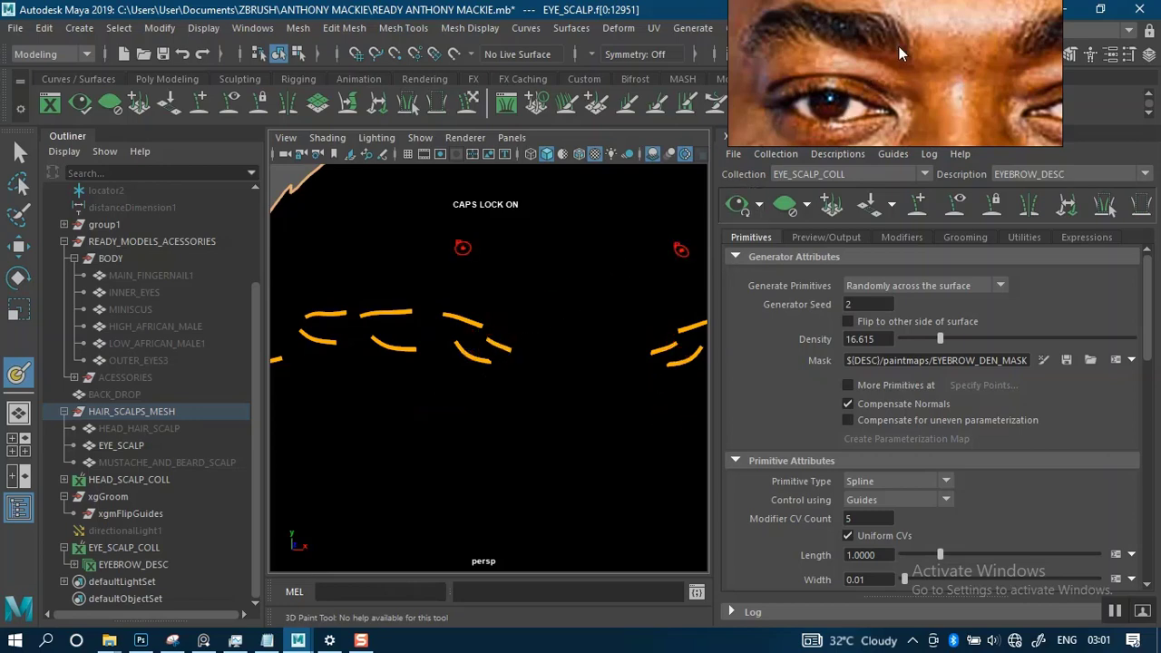
right_click_drag(894, 58, 892, 149)
right_click_drag(545, 346, 544, 391, "alt")
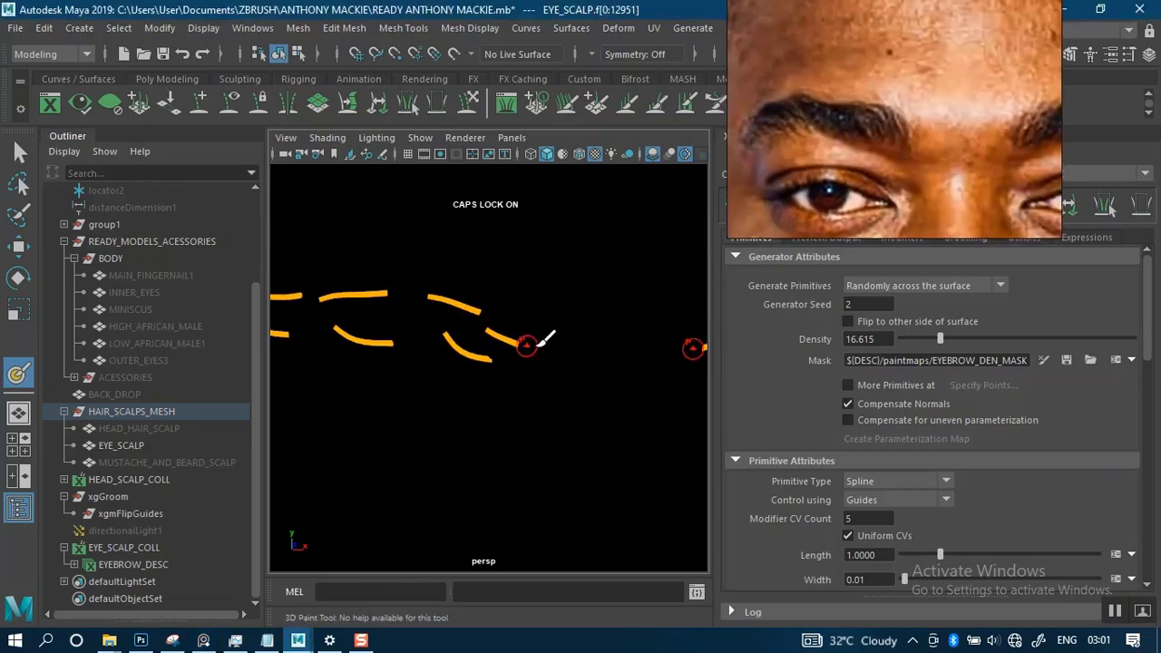
middle_click_drag(539, 345, 556, 323, "alt")
right_click_drag(557, 321, 544, 281, "alt")
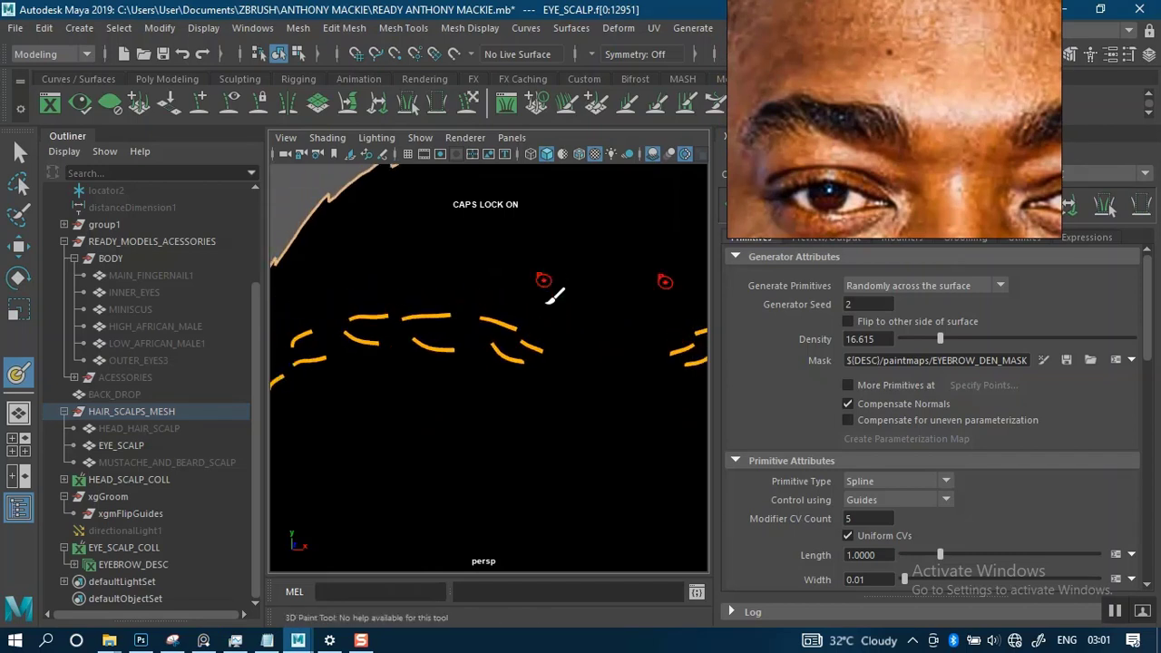
mouse_move(549, 299)
middle_mouse_down("alt")
mouse_move(440, 301)
mouse_move(454, 332)
mouse_move(620, 306)
middle_mouse_up("alt")
mouse_move(590, 311)
left_mouse_down("alt")
mouse_move(547, 324)
mouse_move(544, 306)
left_mouse_up("alt")
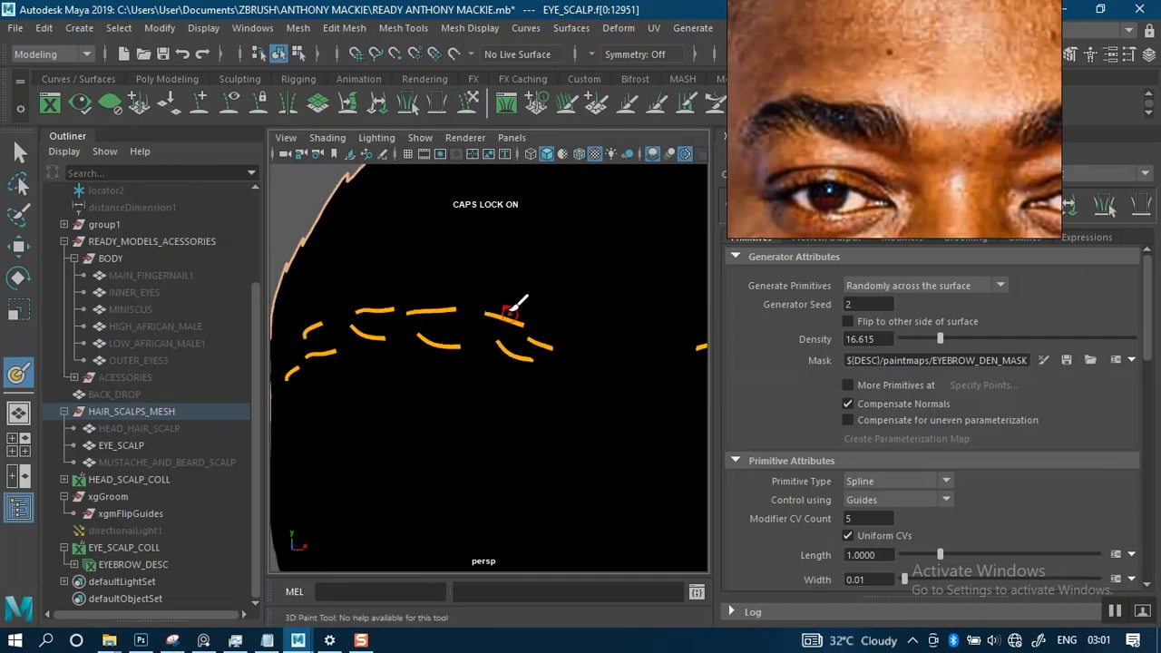
- Review the 3D Paint Tool's brush, color and file texture settings, including the texture size options
double_click(16, 376)
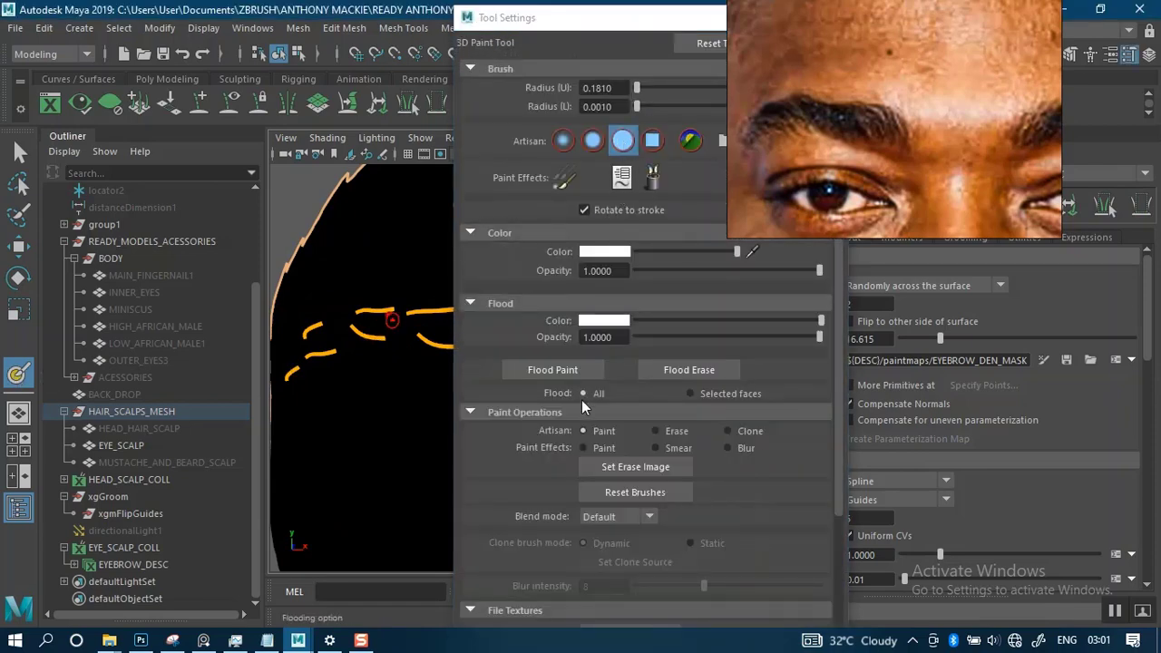
scroll(835, 508, "down", 3)
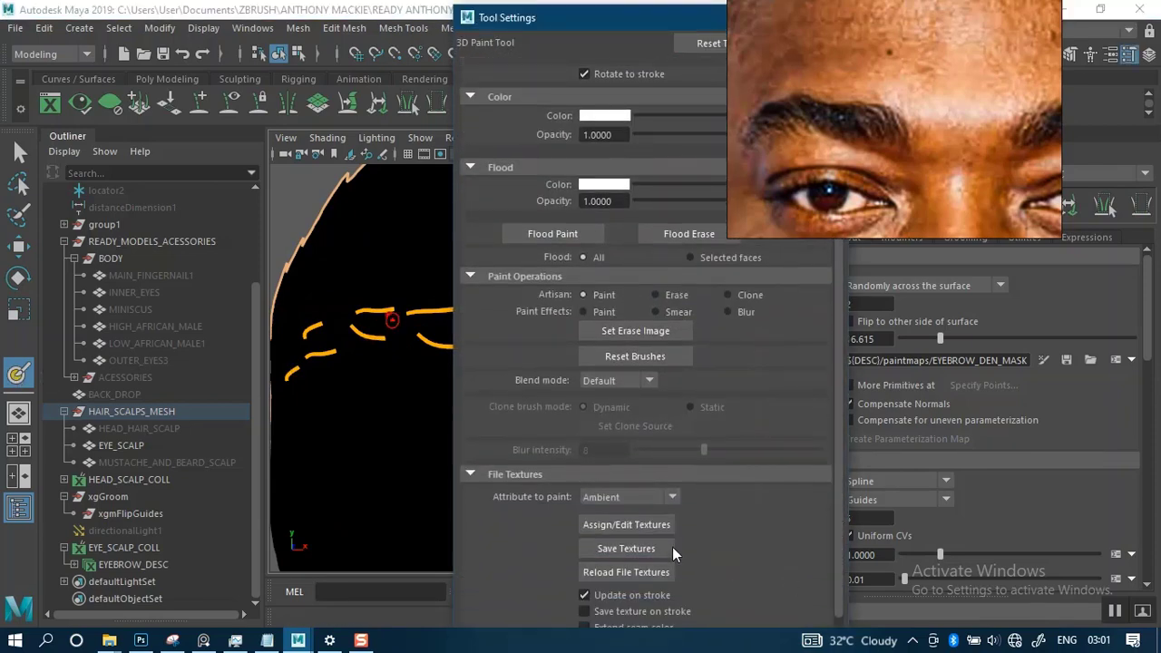
left_click(635, 524)
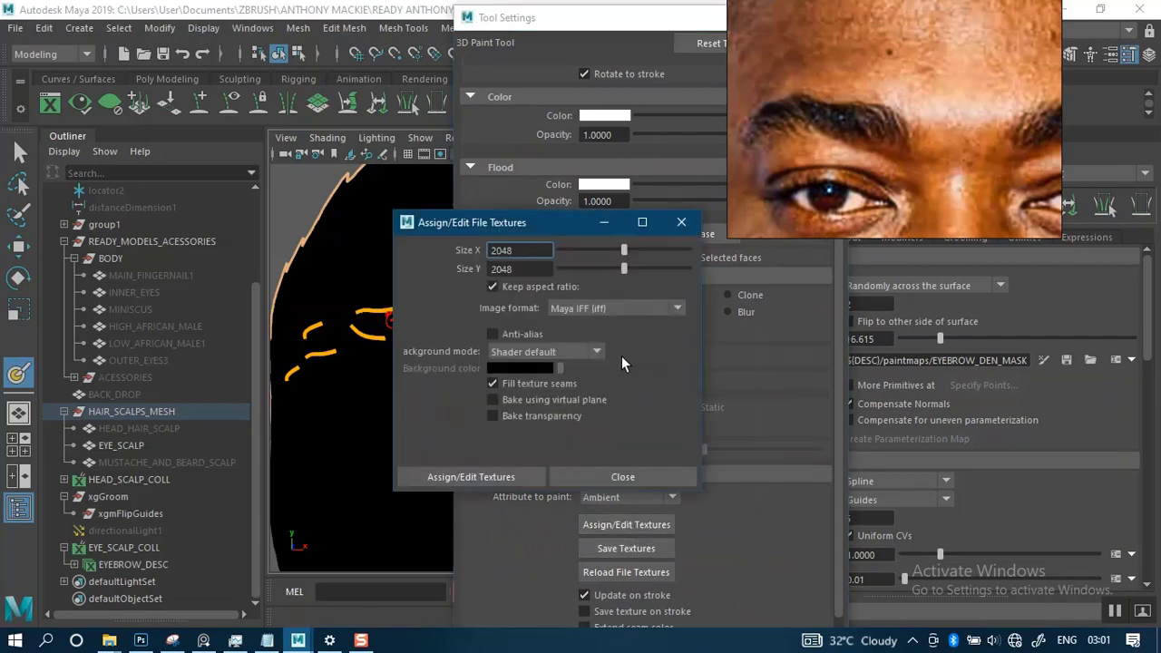
left_click(681, 223)
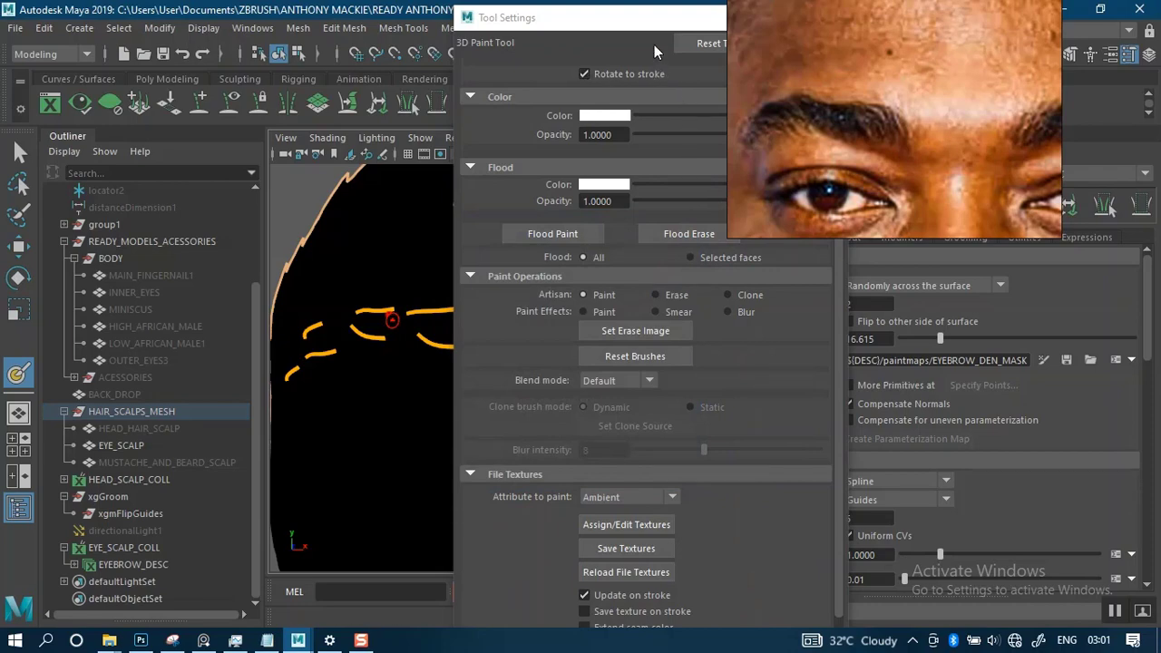
left_click_drag(641, 24, 473, 77)
left_click(571, 68)
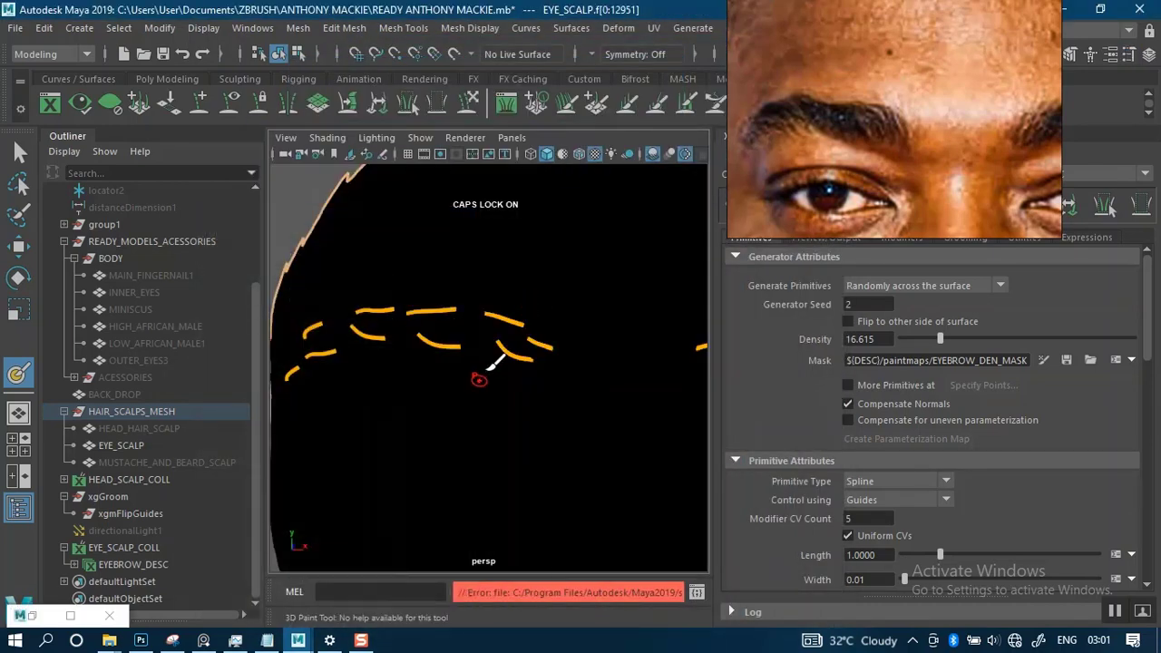
- Paint a white mask band along the brow's upper row of guides, from the inner end out to the tail
mouse_move(488, 363)
right_mouse_down("alt")
mouse_move(518, 363)
mouse_move(523, 378)
mouse_move(544, 337)
mouse_move(567, 348)
mouse_move(567, 337)
right_mouse_up("alt")
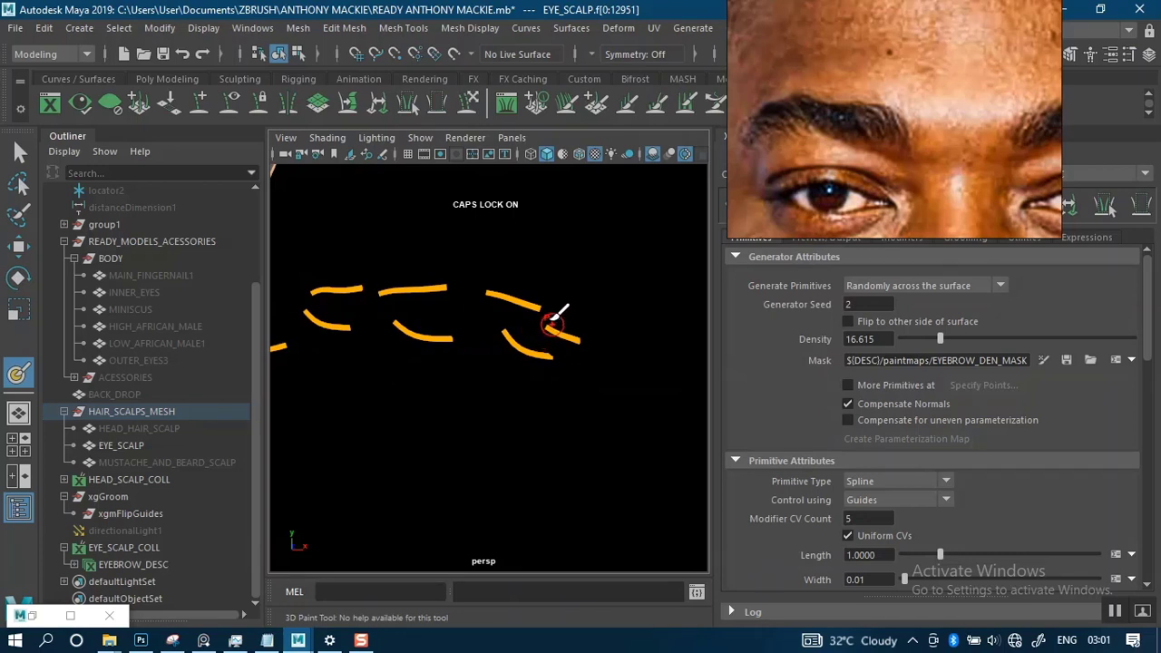
mouse_move(553, 319)
left_mouse_down()
mouse_move(526, 301)
mouse_move(445, 290)
left_mouse_up()
mouse_move(409, 298)
left_mouse_down()
mouse_move(333, 295)
mouse_move(330, 280)
left_mouse_up()
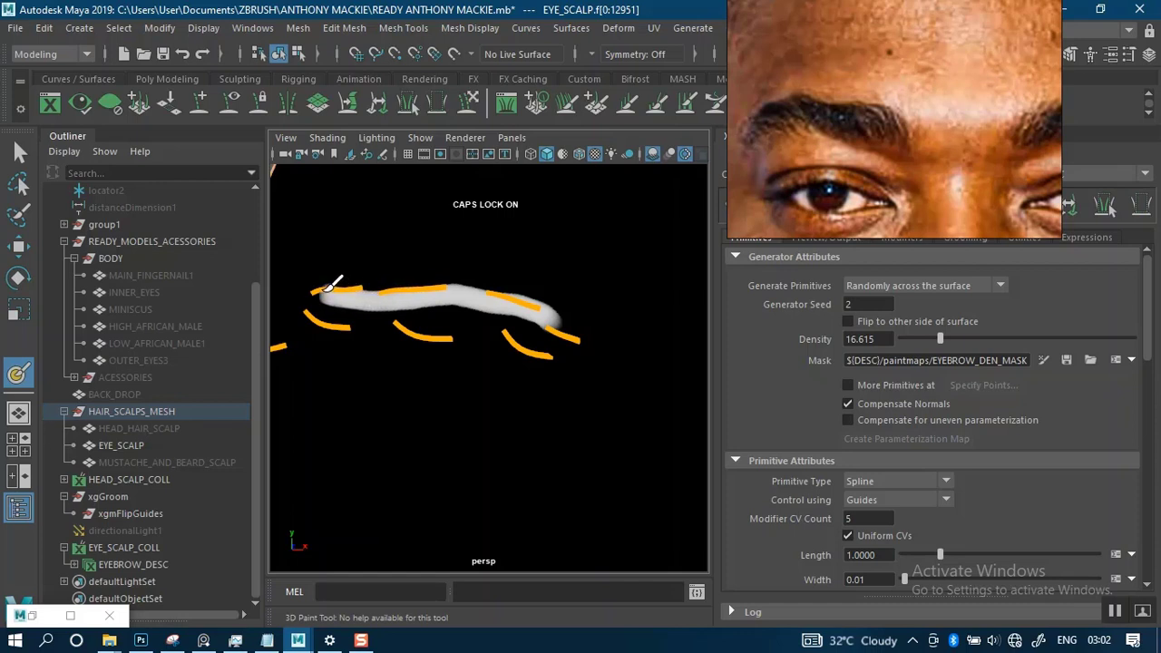
mouse_move(456, 254)
middle_mouse_down("alt")
mouse_move(507, 287)
mouse_move(610, 293)
middle_mouse_up("alt")
left_click_drag(610, 293, 596, 293, "alt")
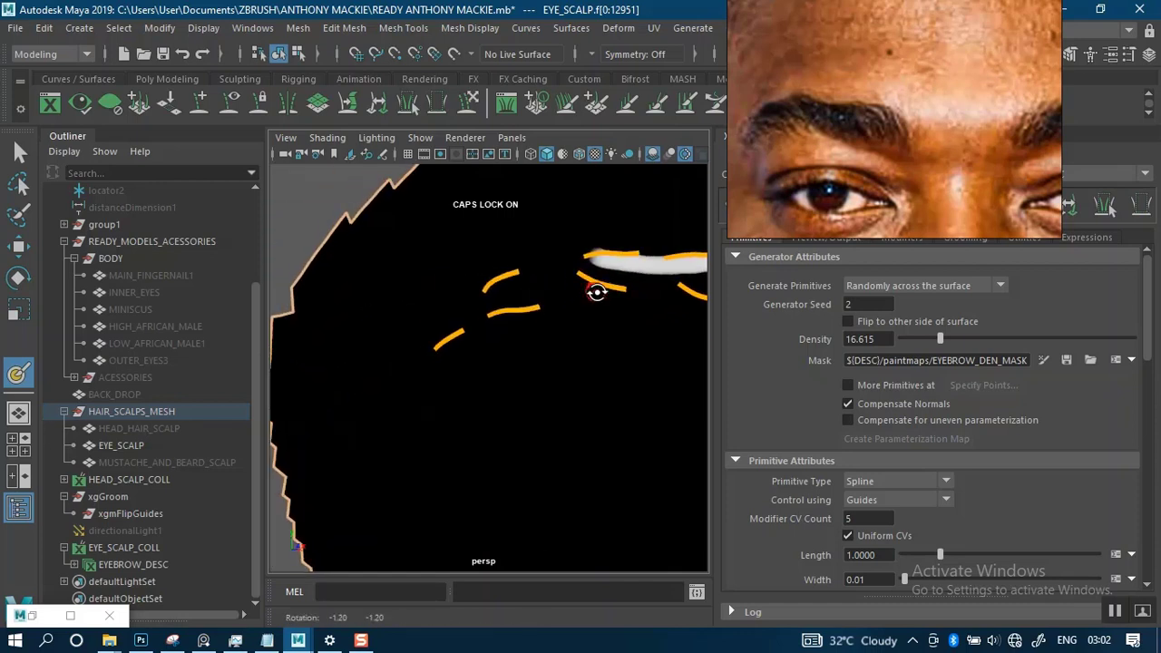
middle_click_drag(596, 293, 544, 324, "alt")
mouse_move(544, 324)
left_mouse_down("alt")
mouse_move(596, 296)
mouse_move(579, 272)
mouse_move(501, 292)
mouse_move(456, 326)
left_mouse_up("alt")
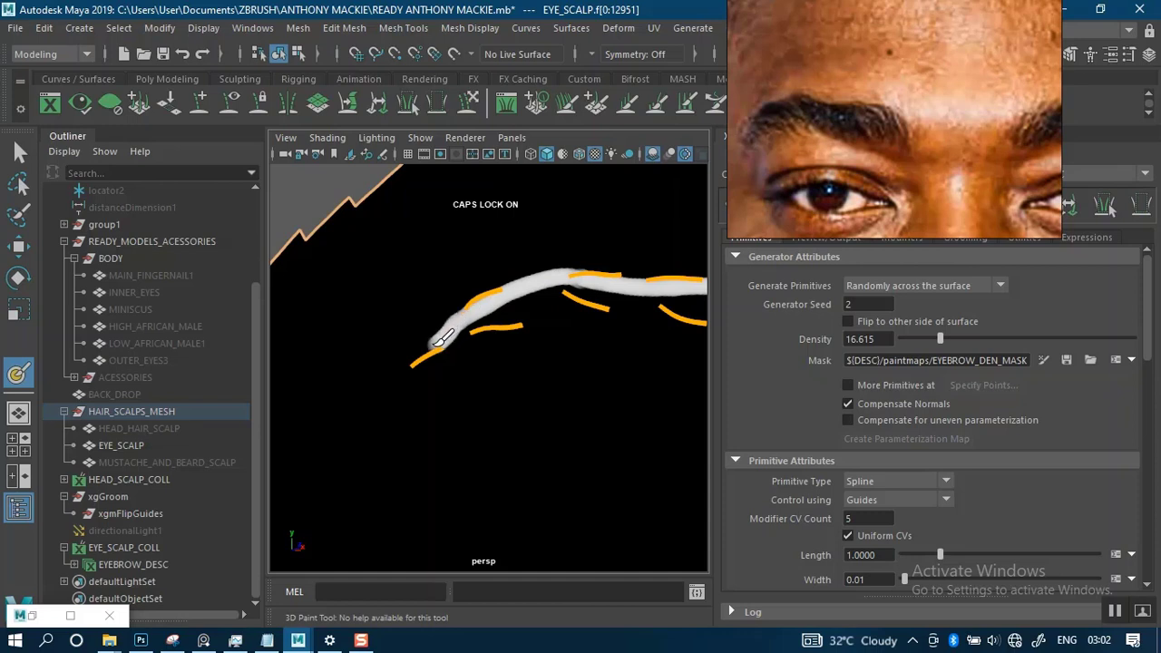
- Outline the brow's lower edge in white with a smaller brush, joining the tail to the inner end beneath the lower guides
mouse_move(583, 336)
middle_mouse_down("alt")
mouse_move(492, 362)
mouse_move(505, 336)
middle_mouse_up("alt")
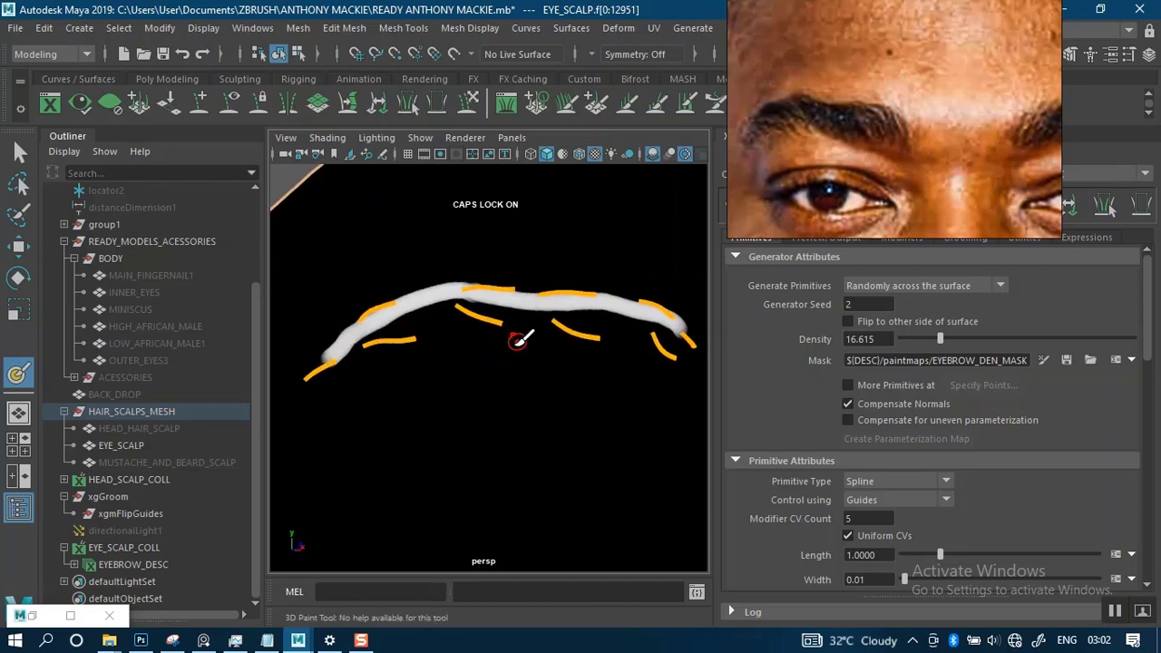
left_click_drag(510, 350, 506, 341)
middle_click_drag(396, 343, 401, 324, "alt")
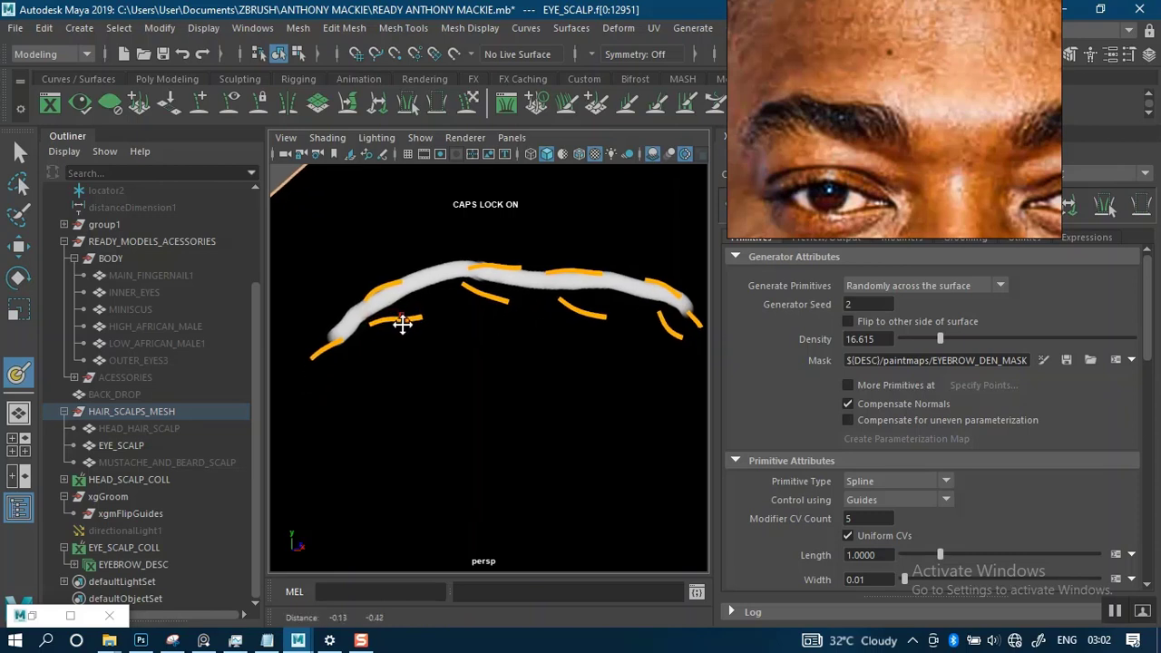
scroll(395, 318, "down", 3)
right_click_drag(435, 310, 427, 280, "alt")
left_click_drag(427, 280, 418, 302, "alt")
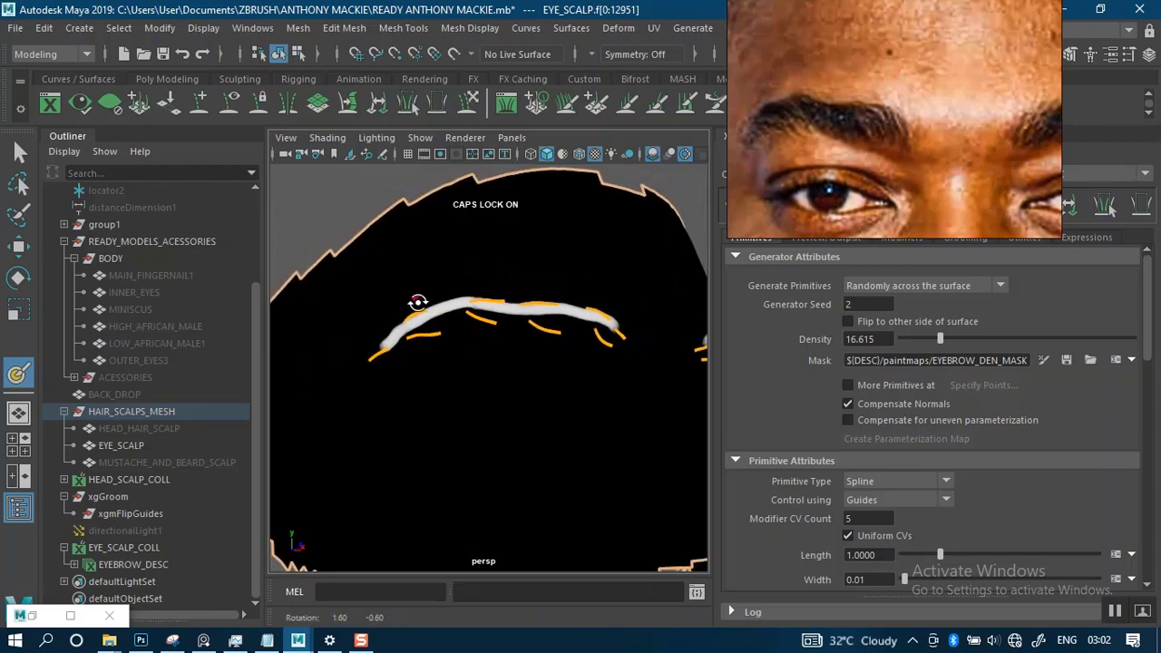
mouse_move(458, 295)
middle_mouse_down("alt")
mouse_move(402, 311)
mouse_move(343, 352)
middle_mouse_up("alt")
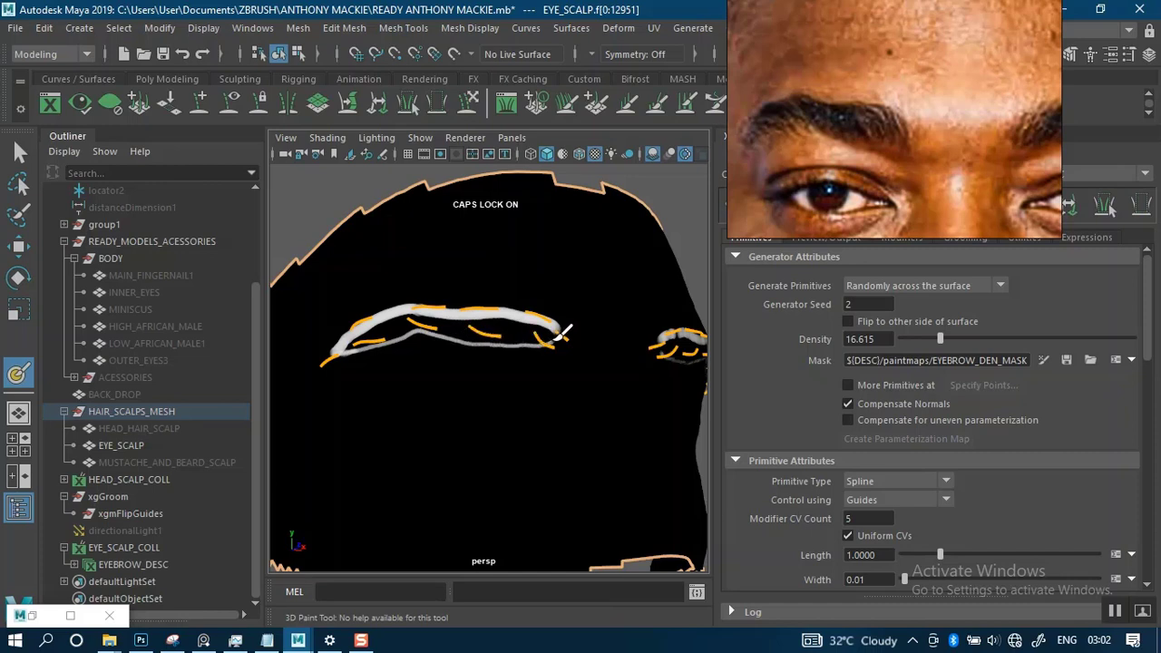
- Fill the inside of the brow outline with white using a larger brush, from the inner end to the tail
right_click_drag(466, 285, 440, 252, "alt")
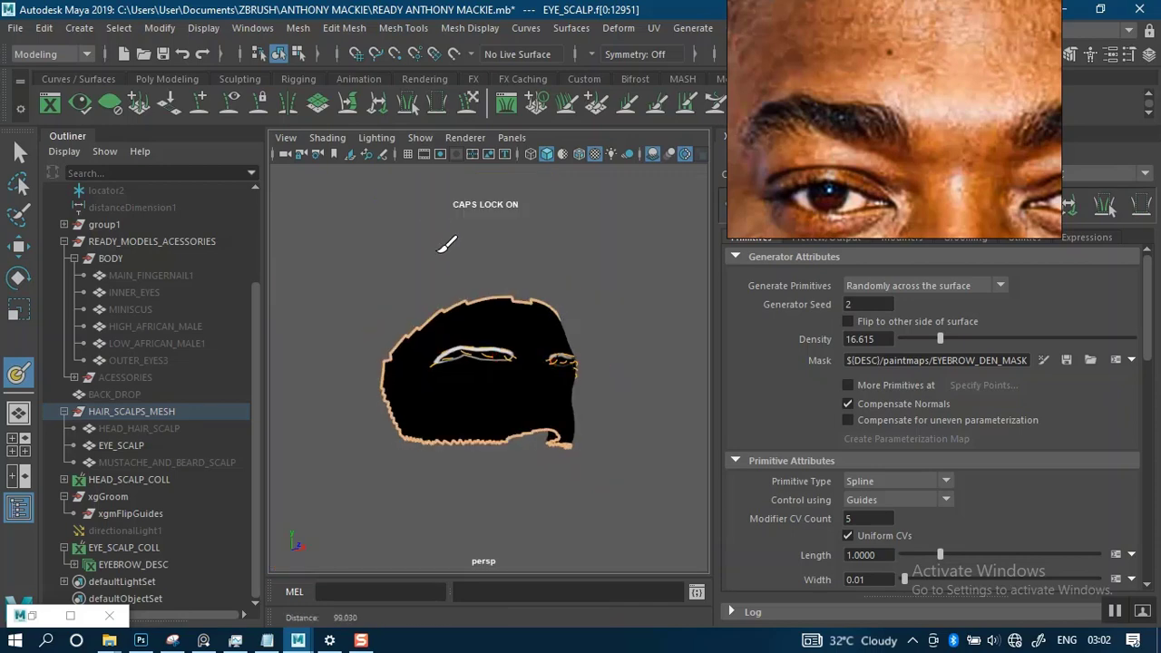
right_click_drag(502, 294, 505, 405, "alt")
middle_click_drag(464, 353, 504, 358, "alt")
right_click_drag(504, 357, 557, 396, "alt")
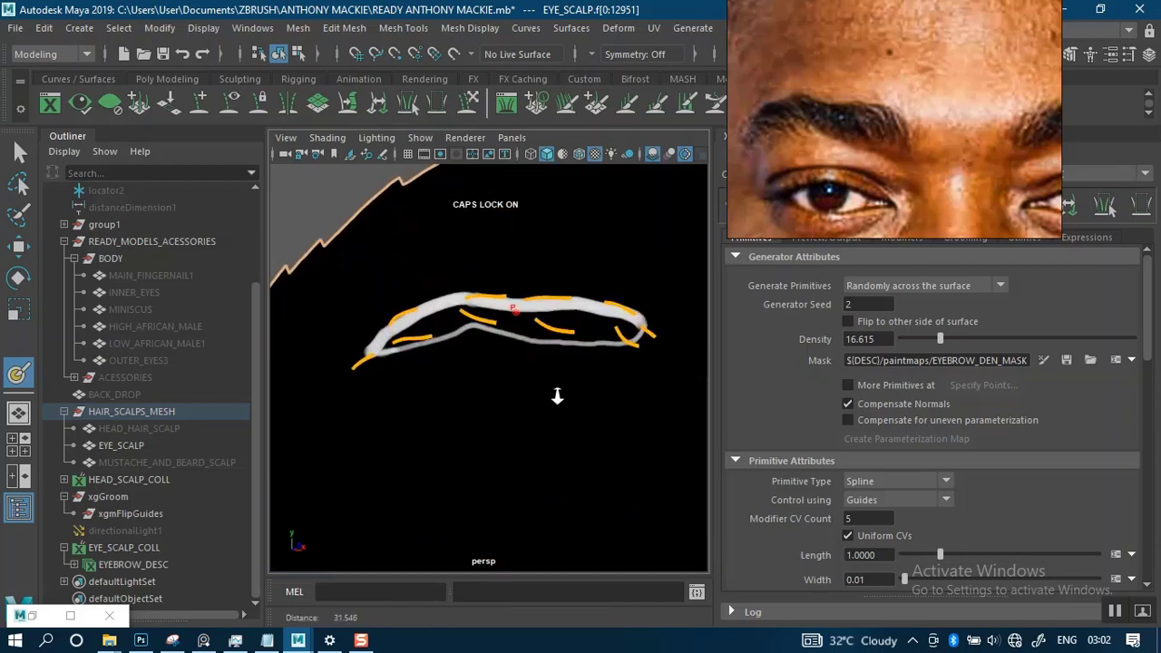
left_click_drag(557, 396, 484, 352, "alt")
right_click_drag(484, 351, 513, 354, "alt")
left_click_drag(501, 354, 508, 354)
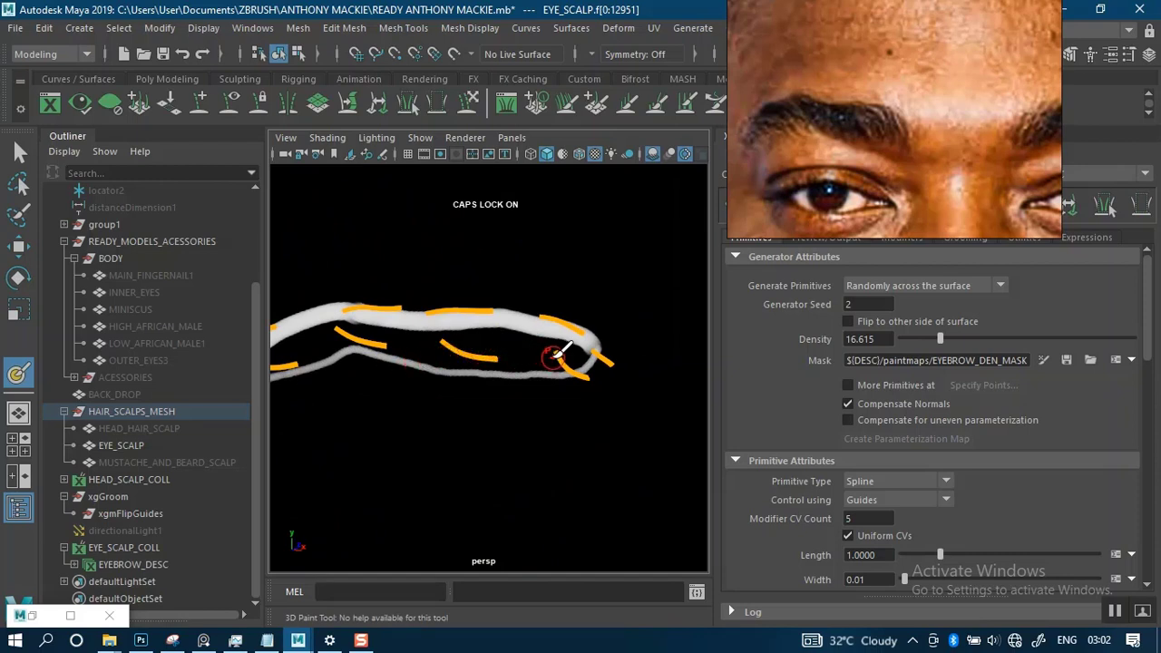
mouse_move(589, 347)
left_mouse_down()
mouse_move(537, 359)
mouse_move(397, 343)
mouse_move(521, 334)
mouse_move(583, 348)
left_mouse_up()
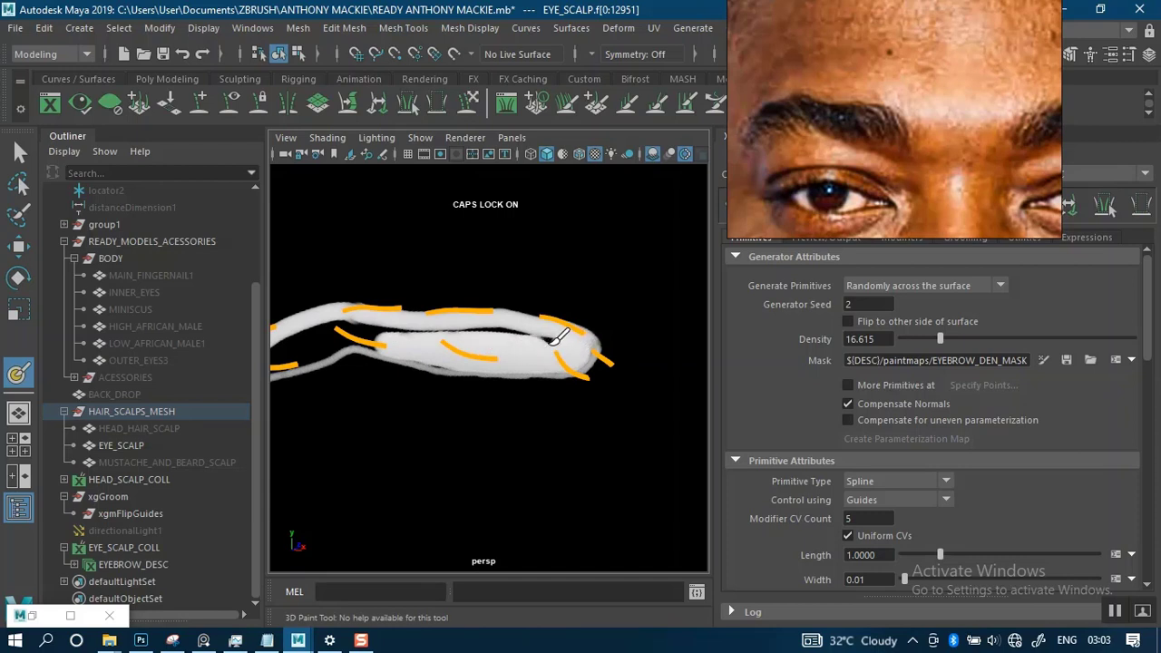
mouse_move(514, 339)
left_mouse_down()
mouse_move(417, 327)
mouse_move(349, 337)
mouse_move(421, 338)
left_mouse_up()
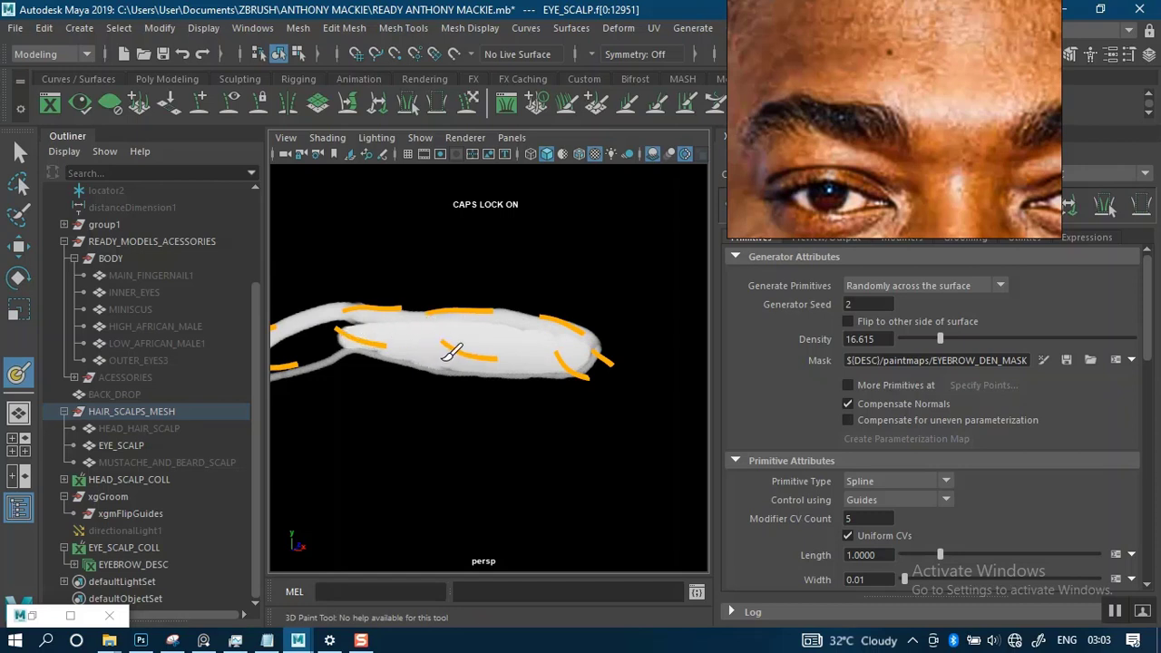
mouse_move(475, 343)
left_mouse_down("alt")
mouse_move(549, 335)
mouse_move(539, 368)
mouse_move(526, 305)
mouse_move(410, 328)
mouse_move(358, 359)
left_mouse_up("alt")
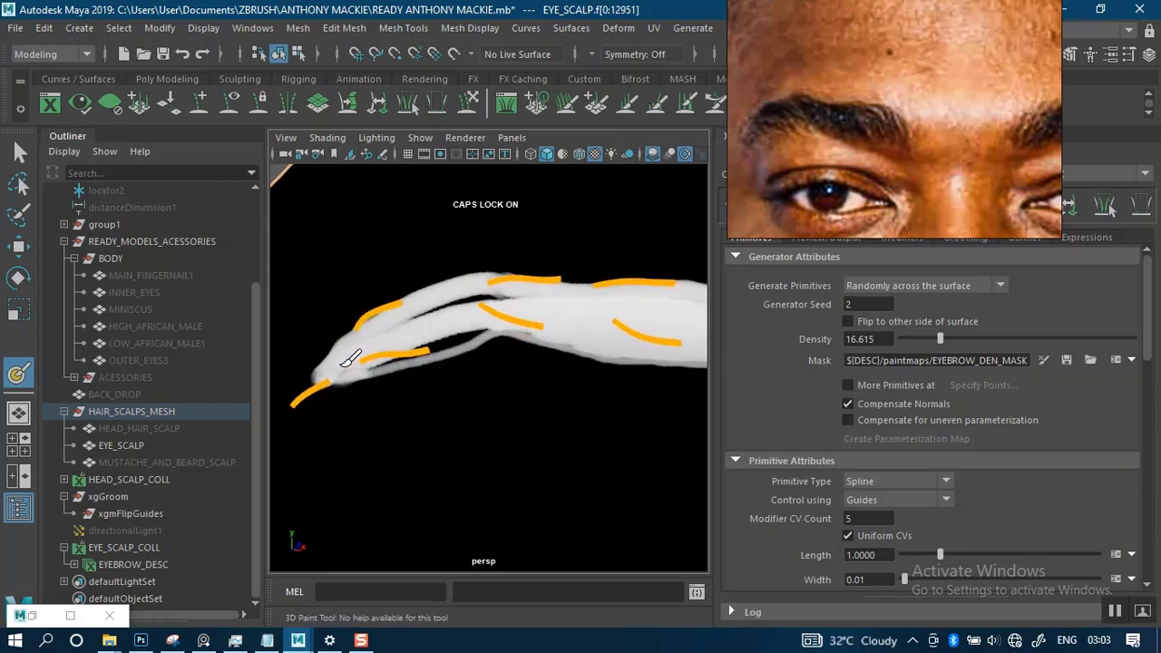
mouse_move(407, 329)
left_mouse_down()
mouse_move(524, 300)
mouse_move(381, 353)
left_mouse_up()
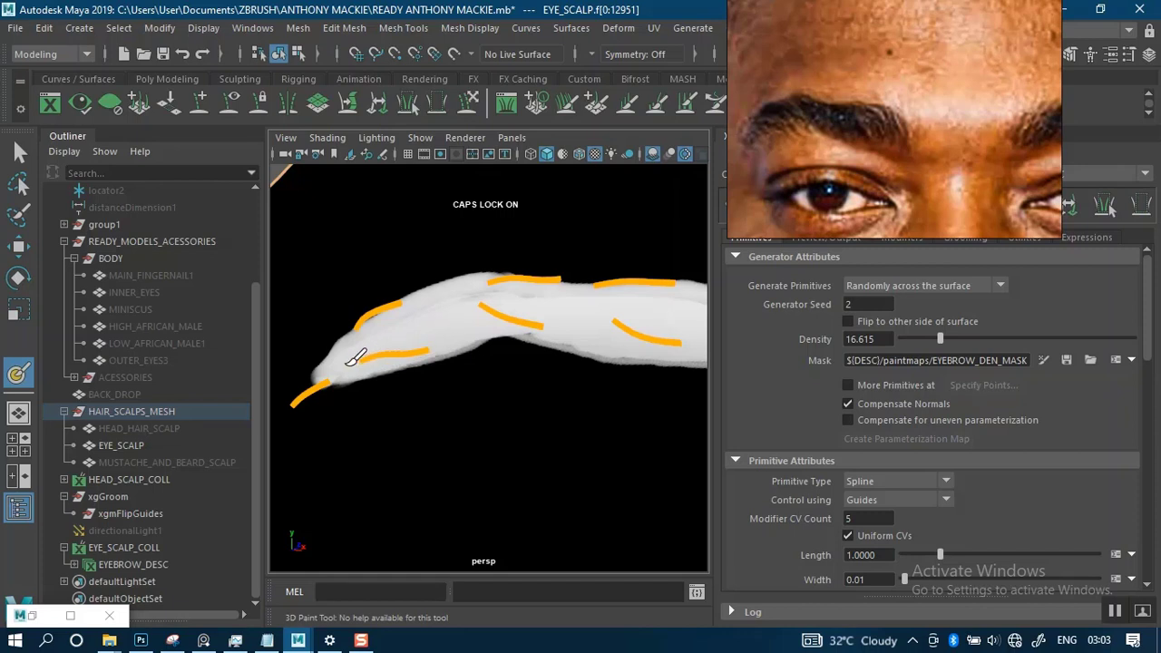
- Compare the painted masks on both brows from the front and examine the patchy coverage on the character's left brow up close
scroll(530, 354, "down", 4)
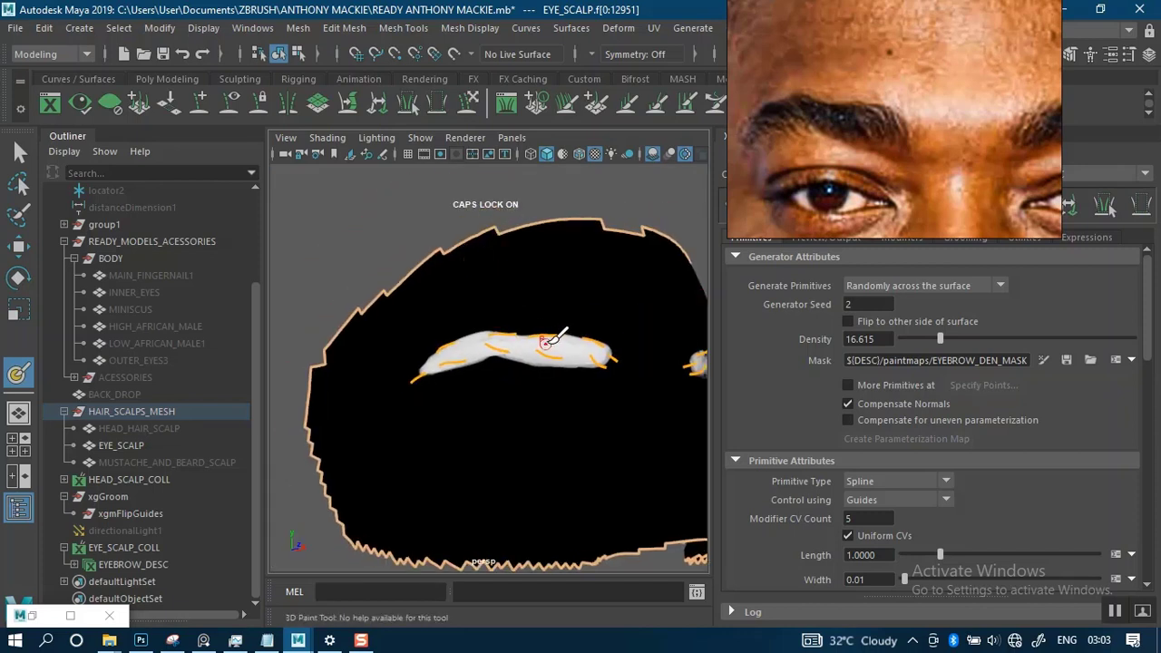
left_click_drag(546, 343, 461, 340, "alt")
middle_click_drag(503, 342, 411, 336, "alt")
right_click_drag(420, 332, 452, 345, "alt")
mouse_move(454, 340)
left_mouse_down("alt")
mouse_move(492, 336)
mouse_move(446, 339)
left_mouse_up("alt")
middle_click_drag(472, 336, 466, 302, "alt")
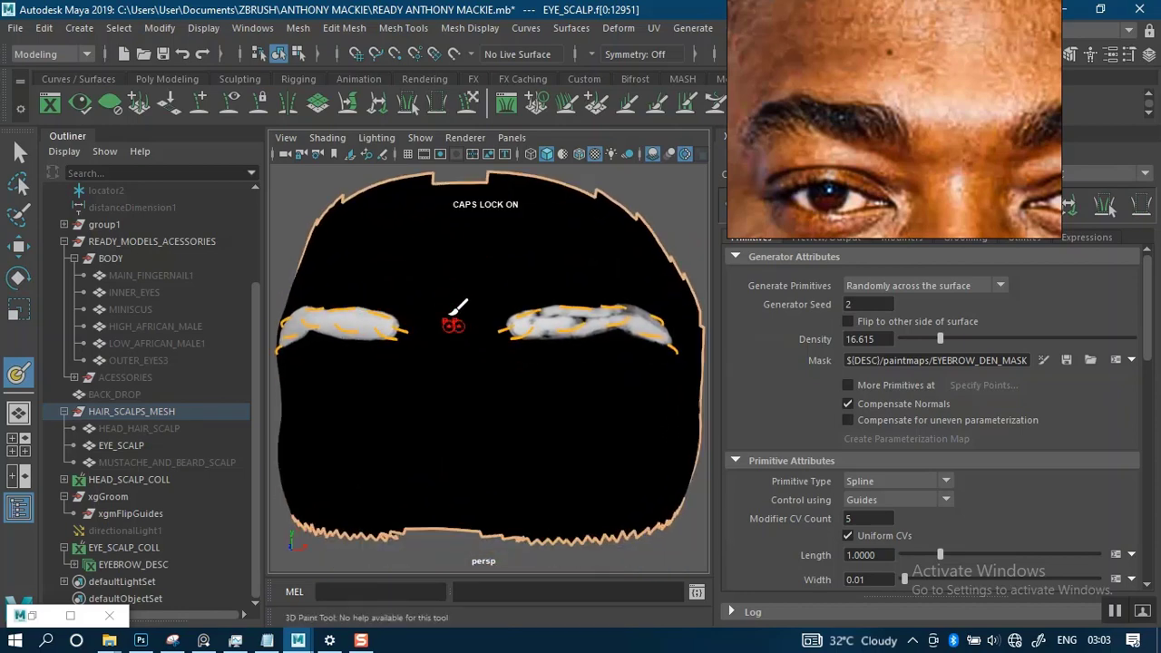
left_click_drag(466, 301, 495, 310, "alt")
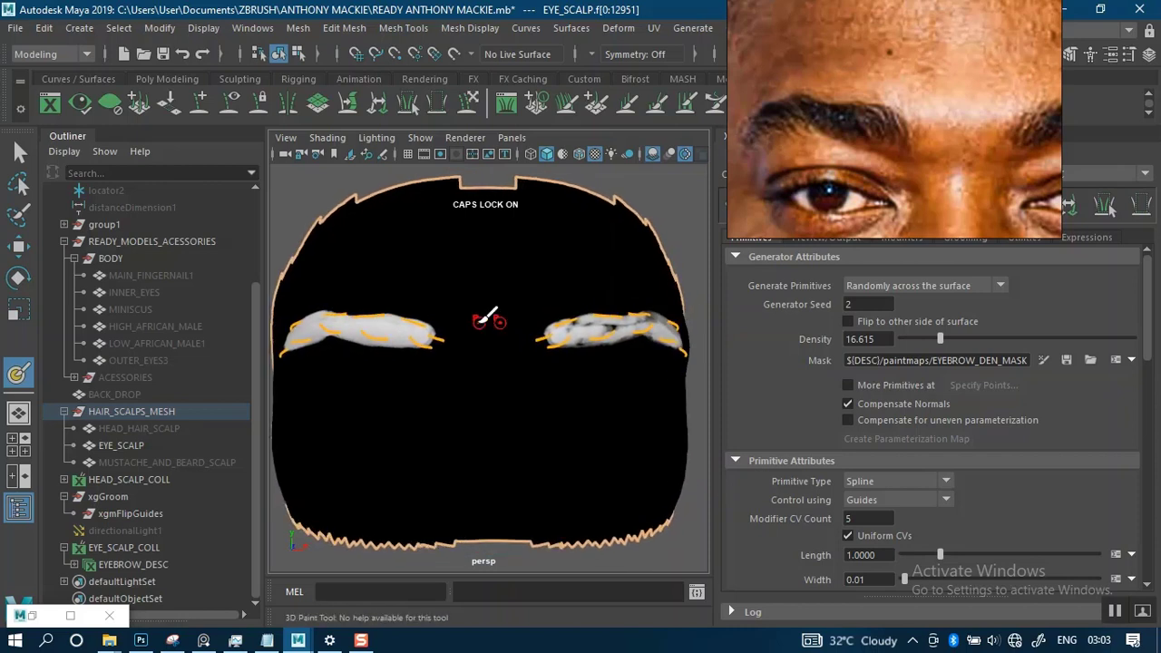
right_click_drag(480, 324, 495, 342, "alt")
middle_click_drag(544, 313, 439, 304, "alt")
right_click_drag(467, 276, 528, 324, "alt")
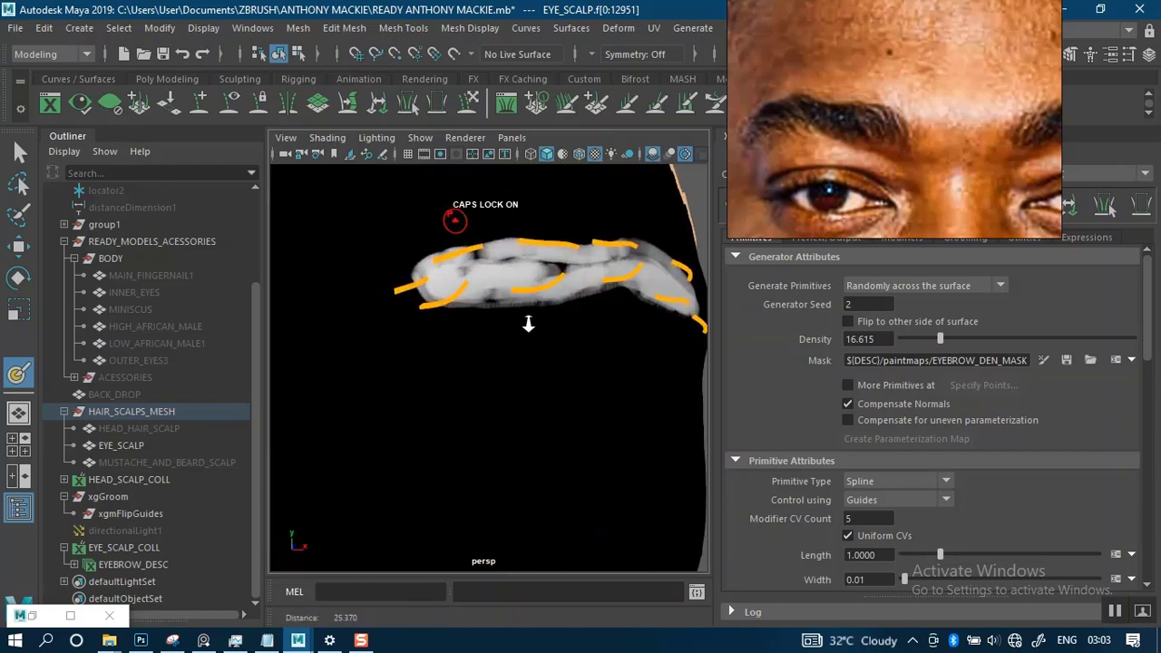
mouse_move(528, 324)
left_mouse_down("alt")
mouse_move(487, 305)
mouse_move(451, 313)
mouse_move(503, 303)
mouse_move(480, 303)
left_mouse_up("alt")
middle_click_drag(480, 303, 492, 315, "alt")
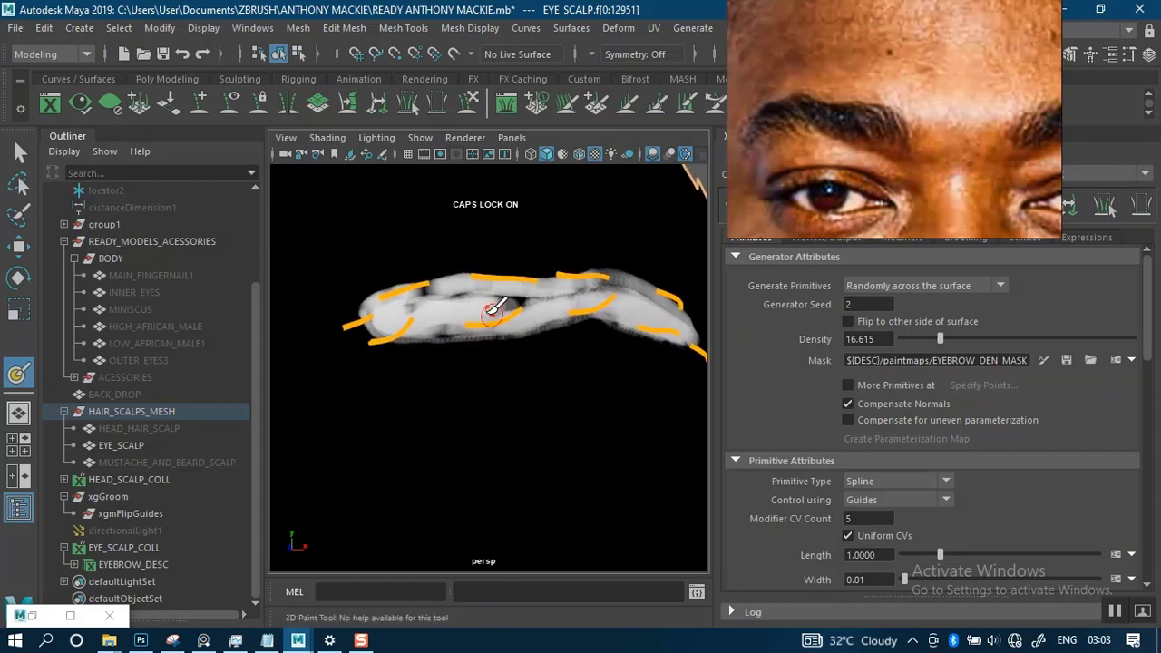
right_click_drag(493, 308, 461, 275, "alt")
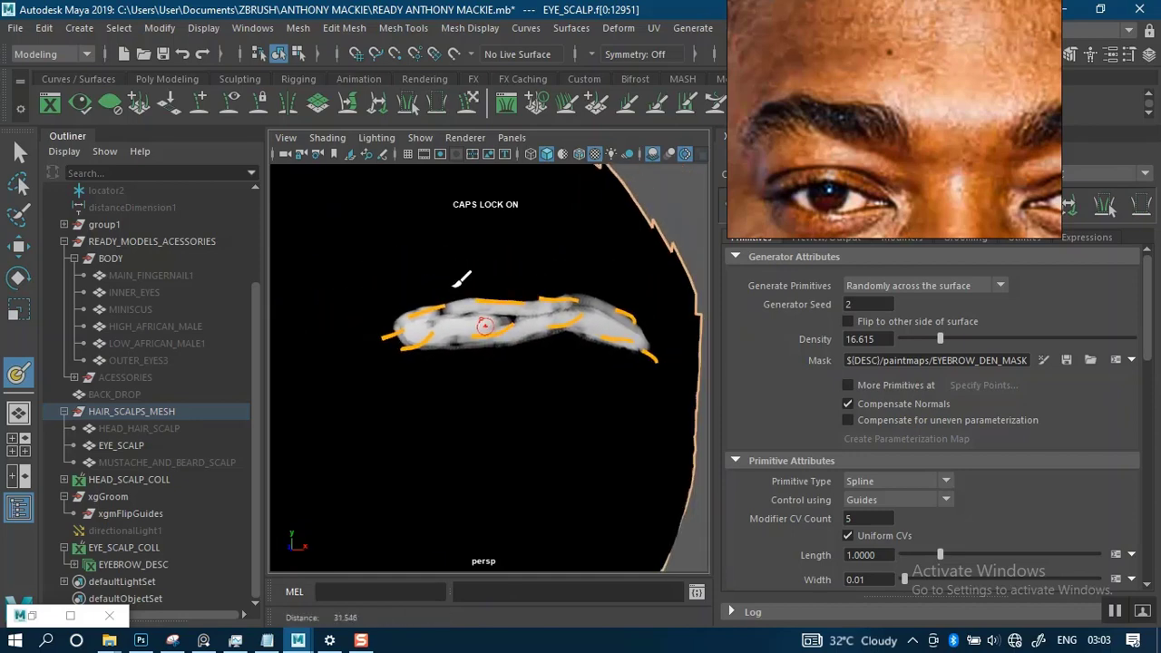
- Review the 3D Paint Tool's paint operation, file texture and stroke settings, including the reflection options
left_click(36, 617)
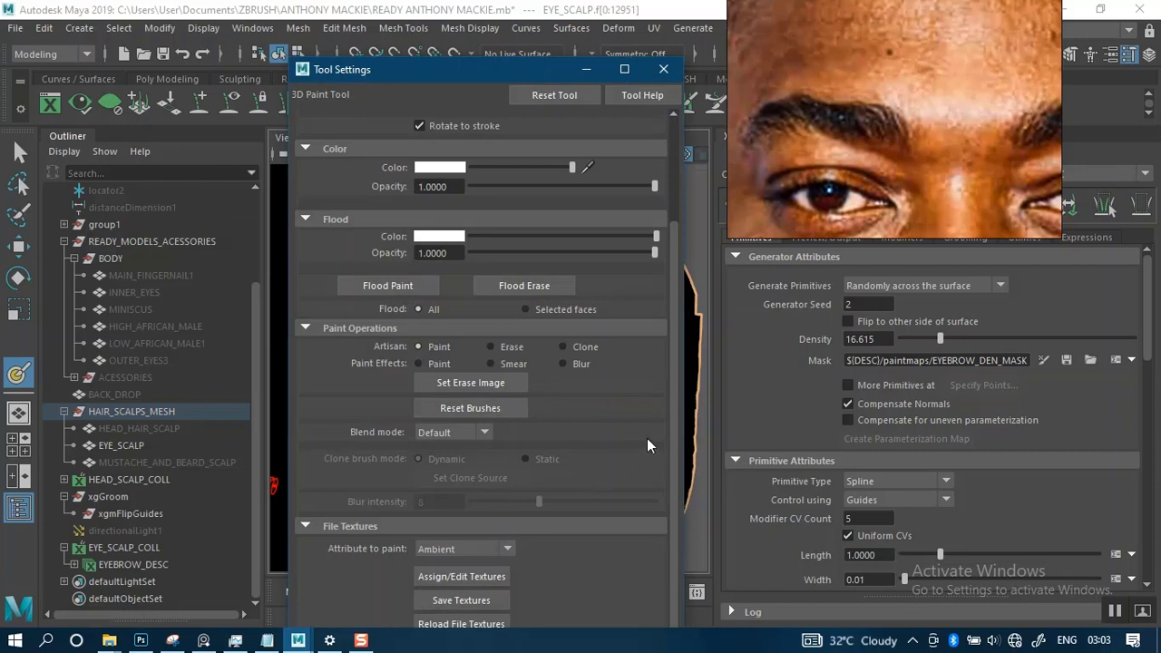
left_click_drag(478, 75, 480, 26)
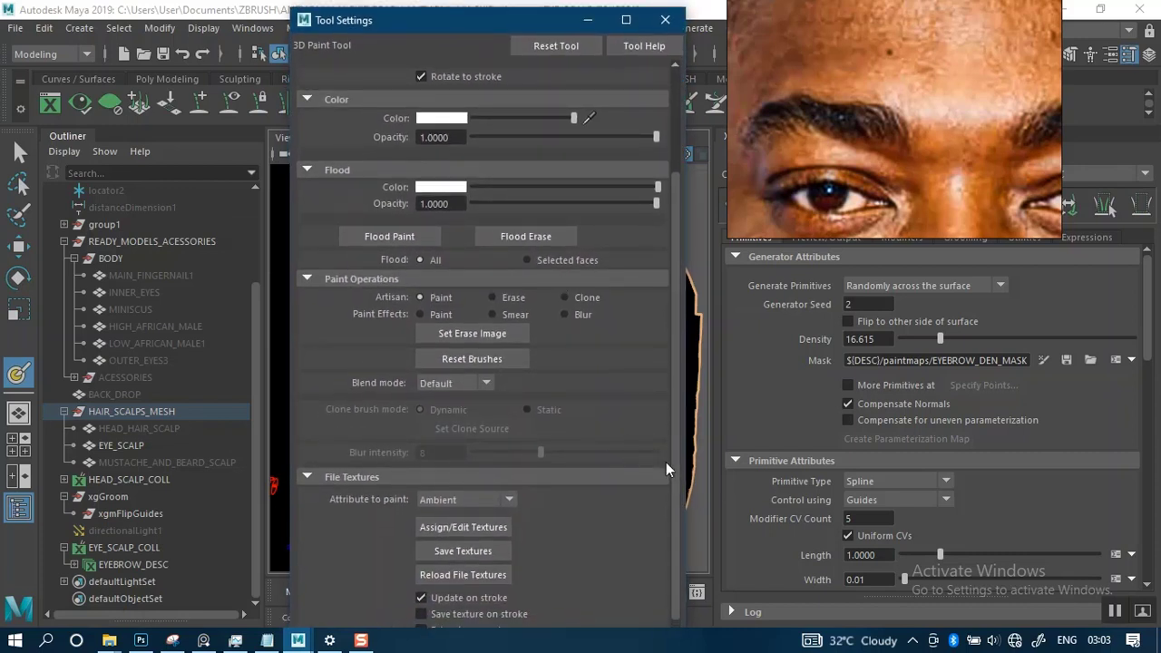
left_click_drag(672, 479, 671, 556)
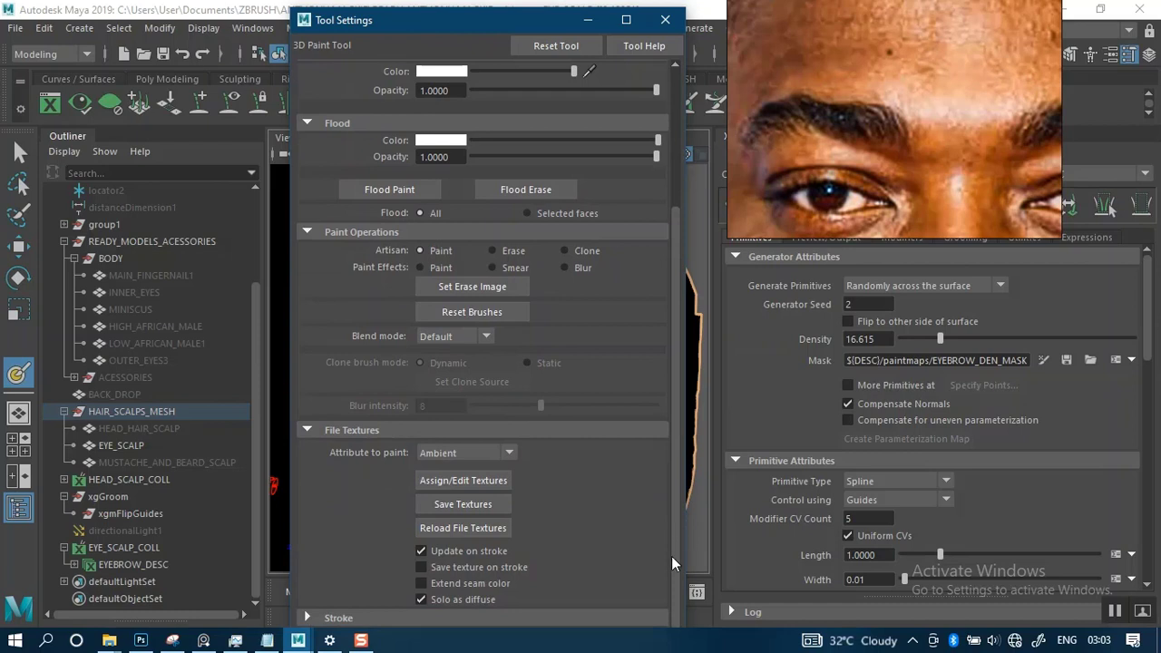
left_click(306, 432)
left_click(313, 618)
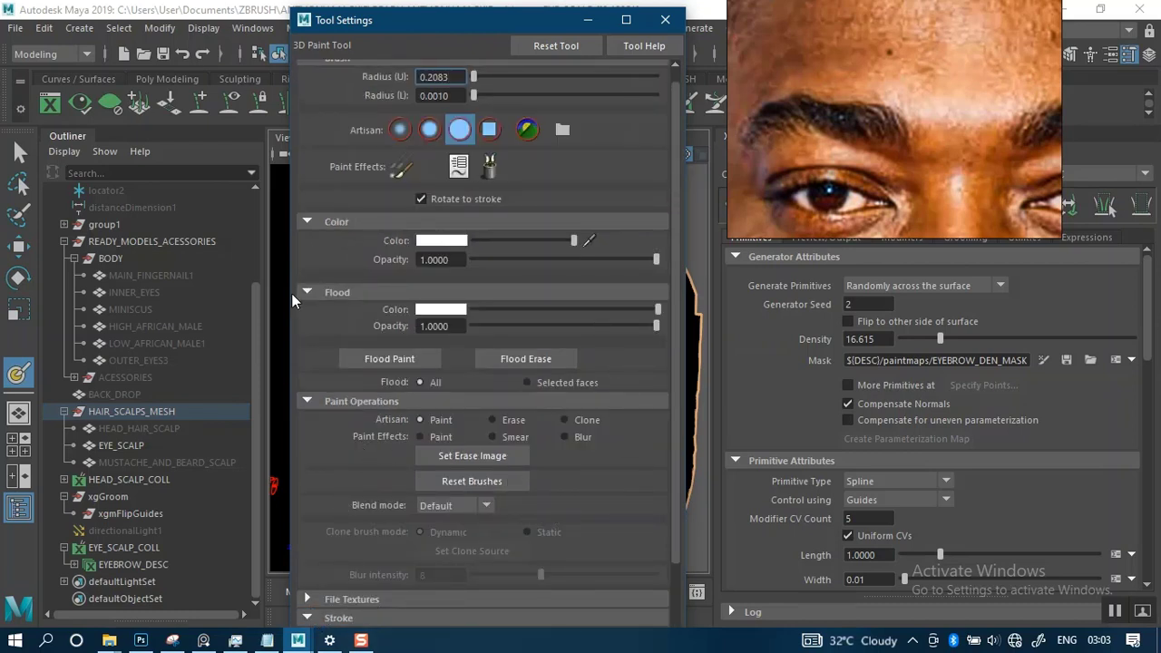
left_click(307, 402)
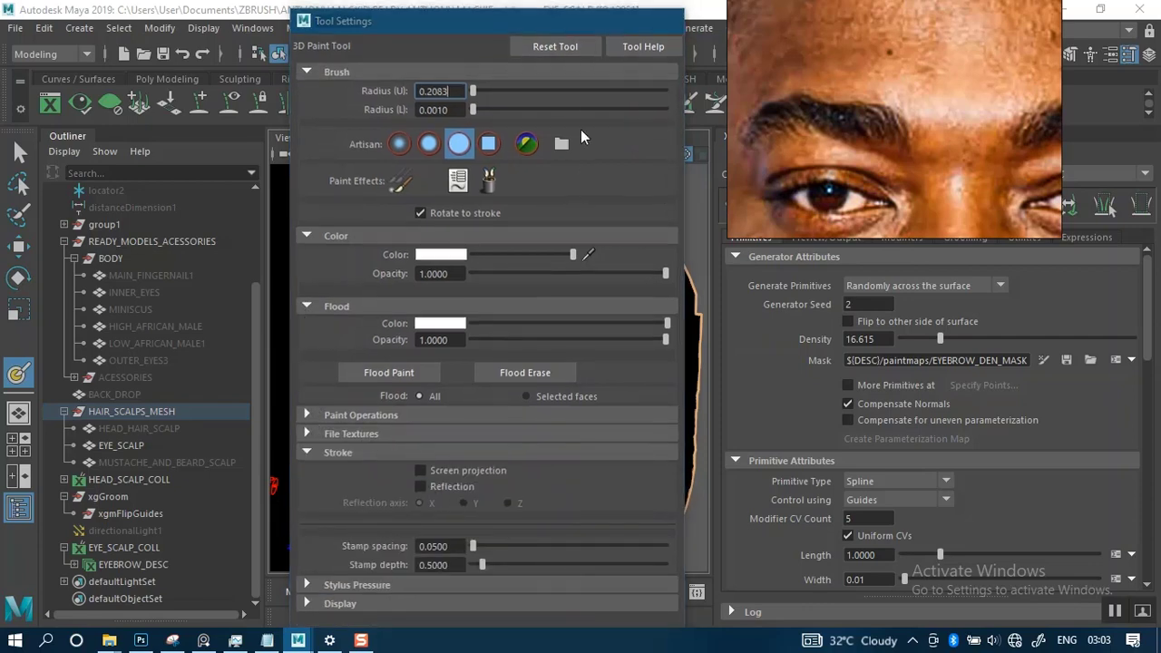
left_click(588, 19)
- Fill the gaps in the character's left brow mask with white, from the inner end out to the tail
mouse_move(491, 298)
left_mouse_down("alt")
mouse_move(611, 275)
mouse_move(395, 301)
mouse_move(635, 286)
left_mouse_up("alt")
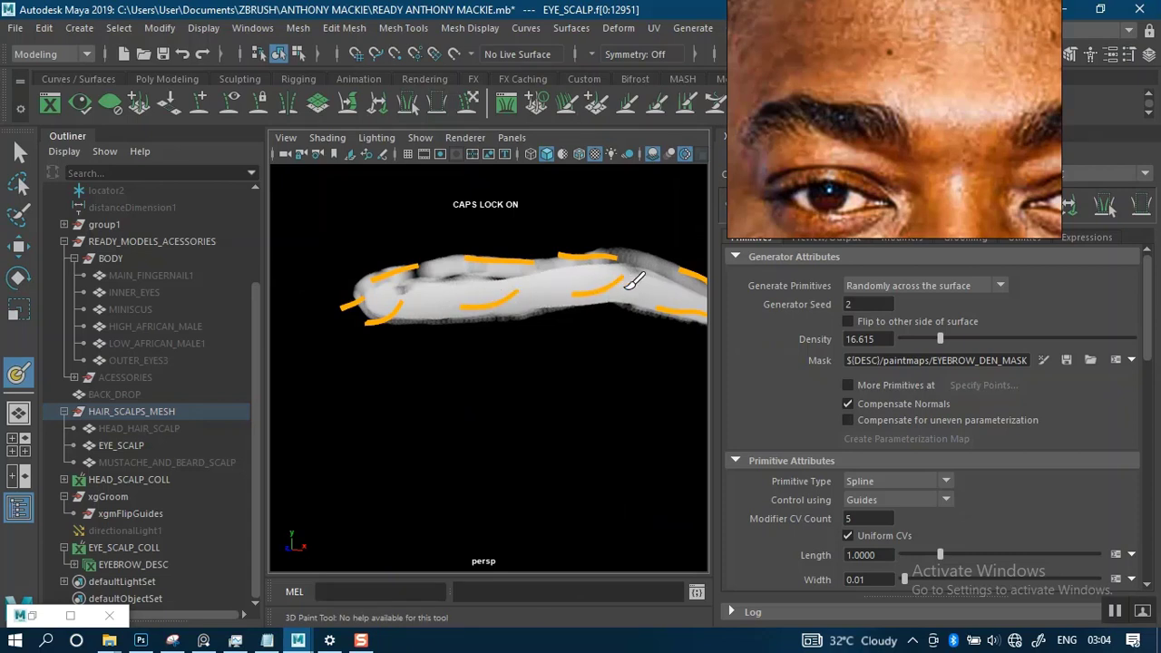
left_click_drag(524, 274, 453, 276)
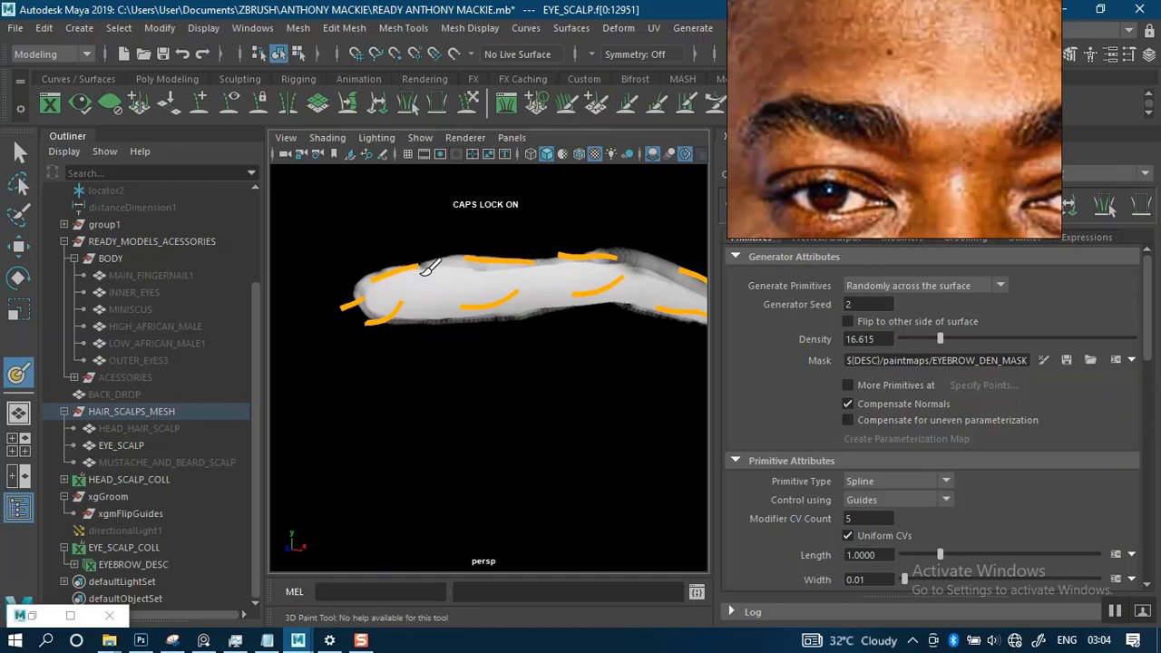
left_click_drag(424, 273, 489, 272)
middle_click_drag(490, 272, 522, 261, "alt")
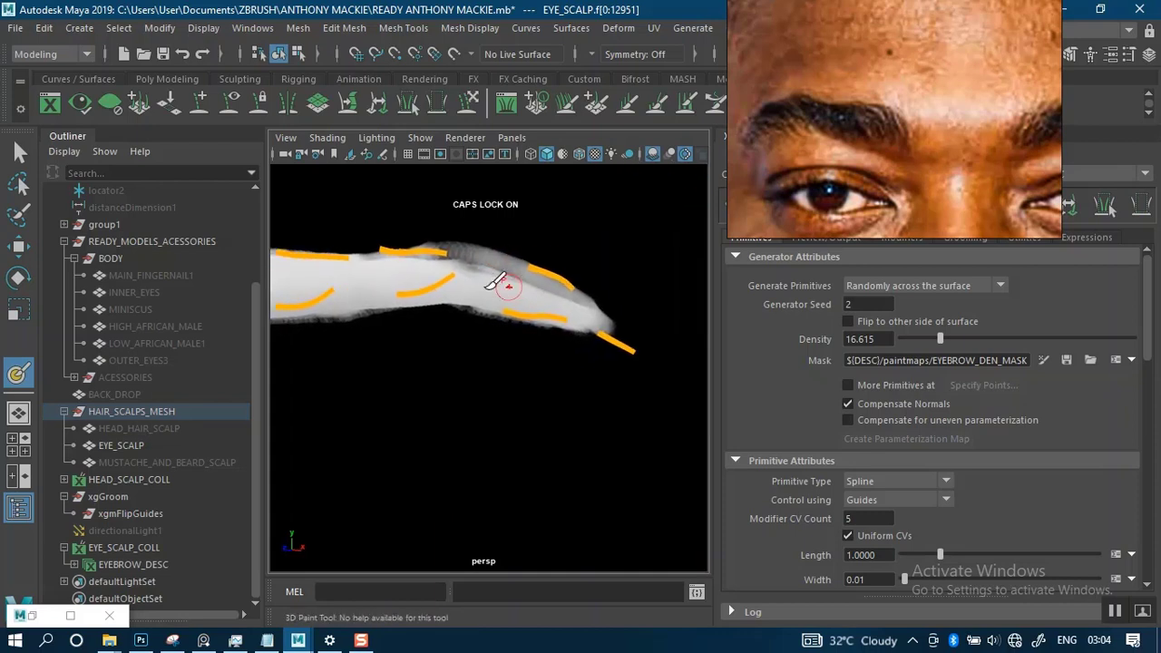
mouse_move(426, 255)
left_mouse_down()
mouse_move(459, 250)
mouse_move(520, 271)
left_mouse_up()
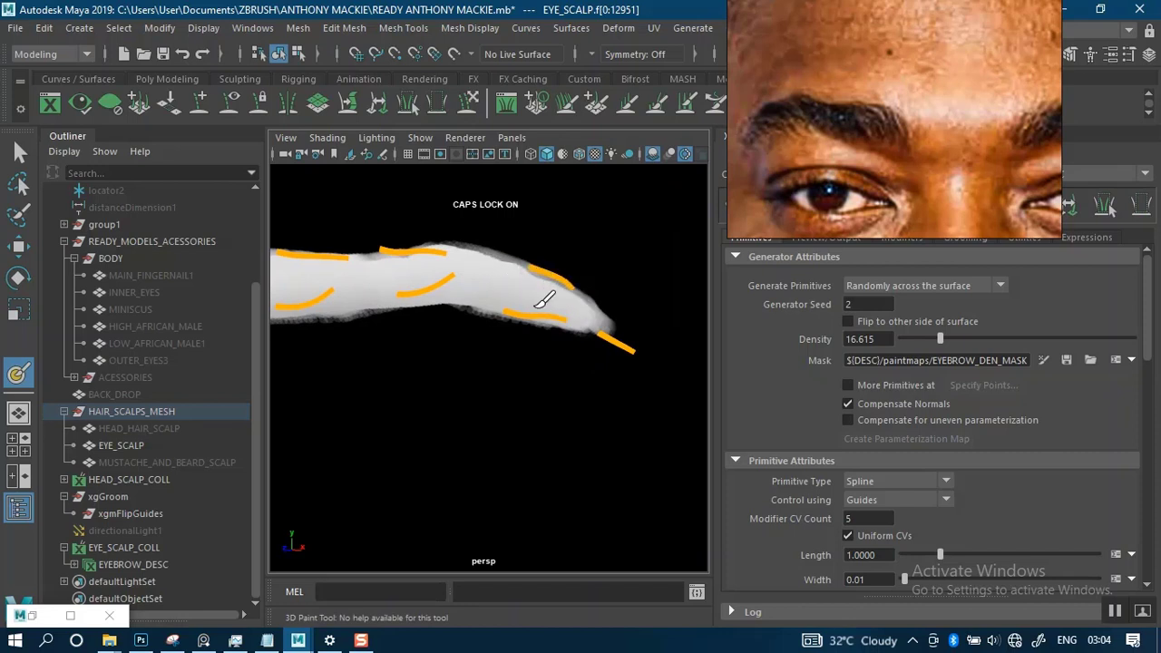
middle_click_drag(414, 266, 575, 283, "alt")
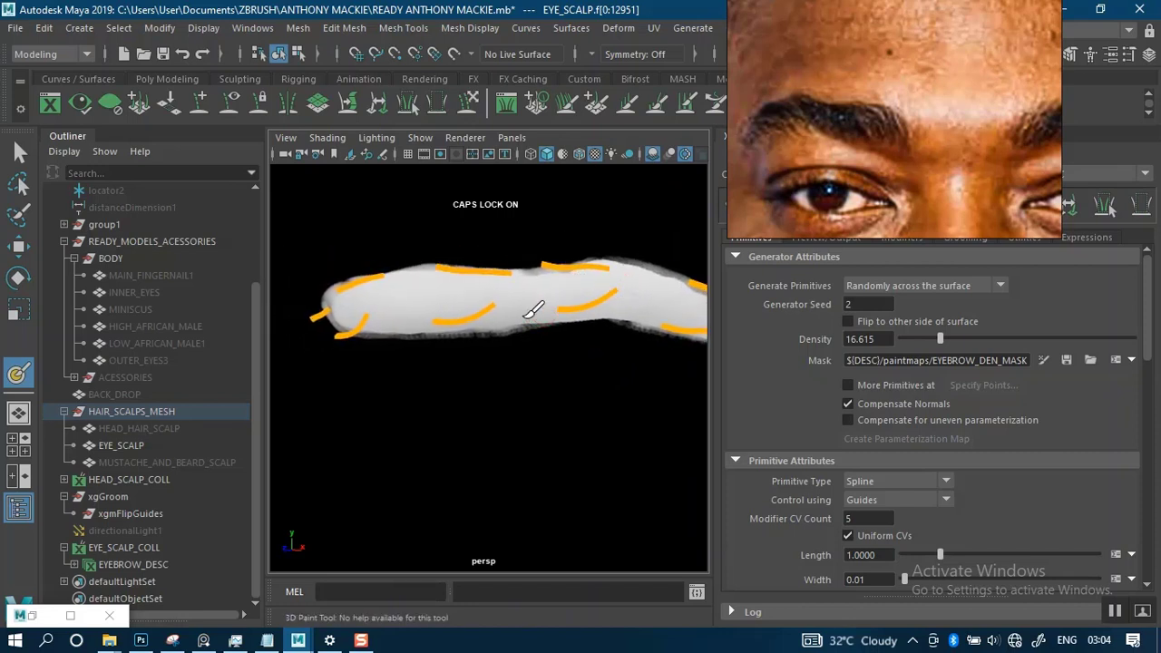
left_click_drag(525, 316, 502, 320)
- Inspect both brow masks from the front and up close, checking their coverage and edges between tail and inner end
scroll(505, 299, "down", 5)
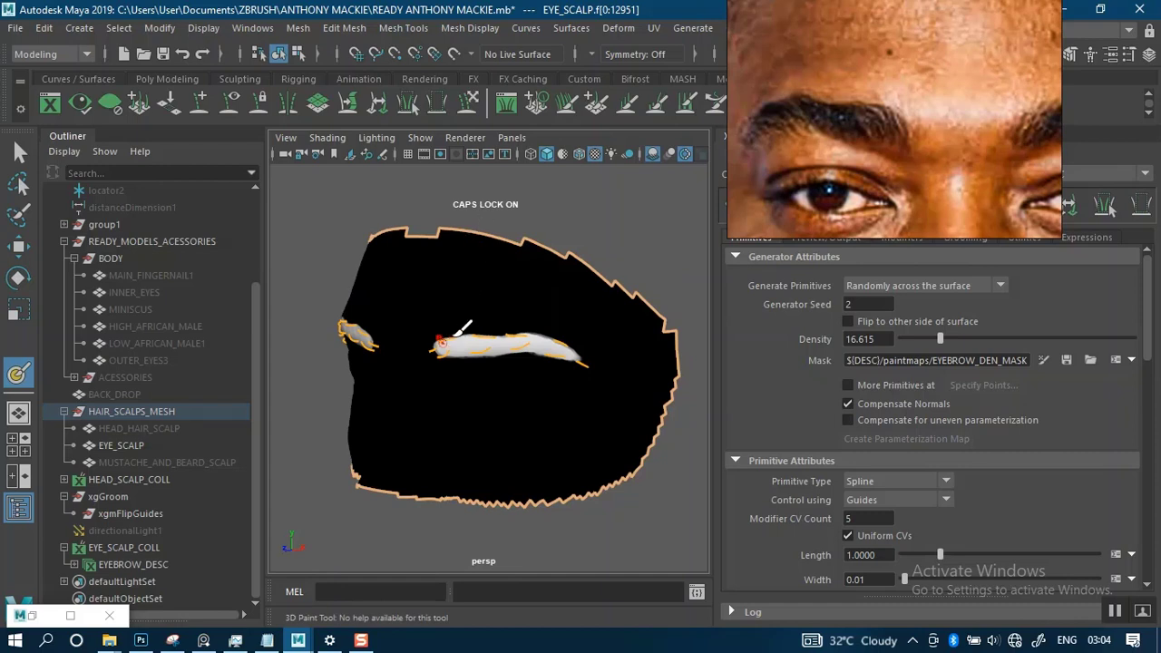
left_click_drag(488, 335, 516, 332, "alt")
middle_click_drag(441, 340, 488, 341, "alt")
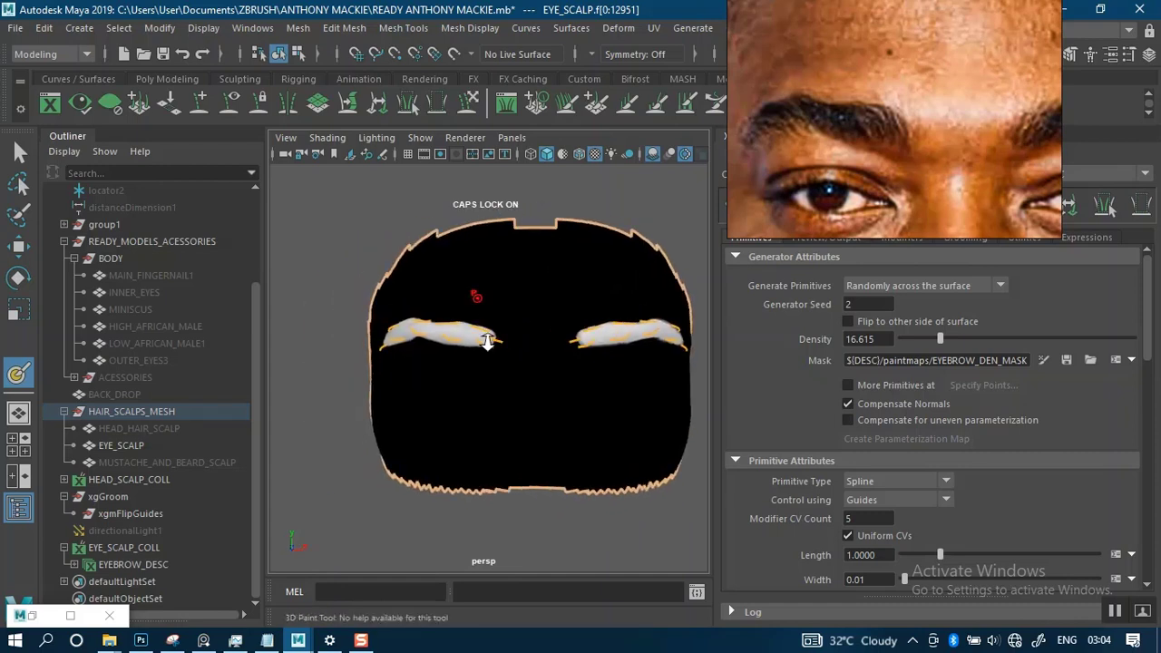
scroll(488, 341, "up", 5)
left_click_drag(513, 355, 521, 305, "alt")
right_click_drag(520, 306, 544, 394, "alt")
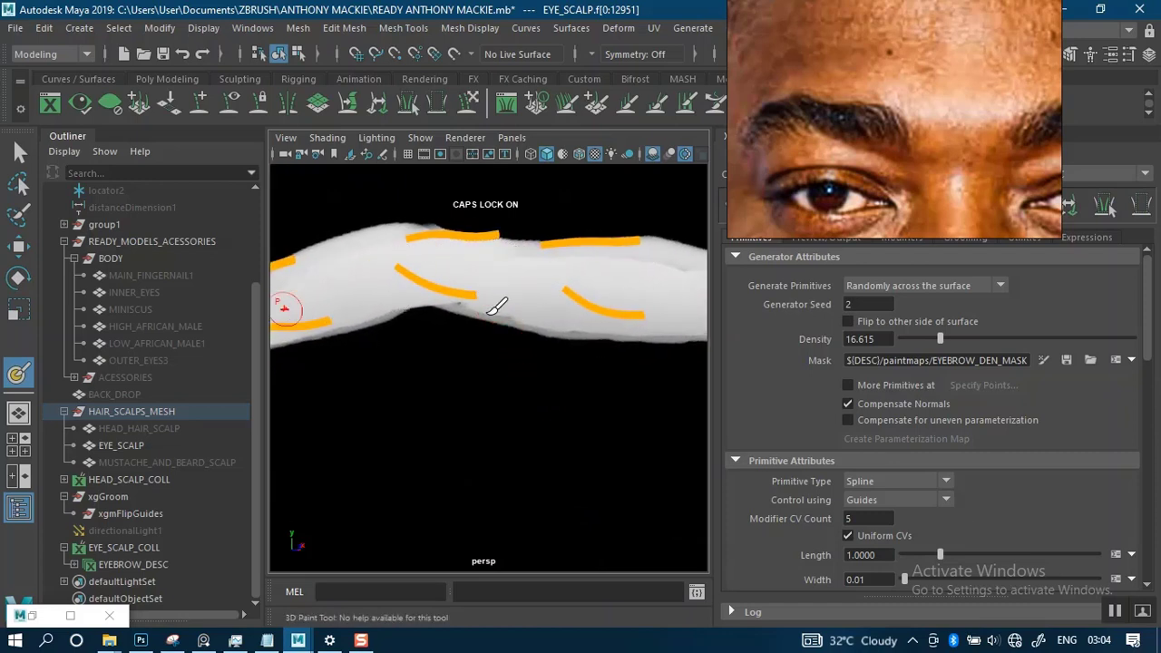
right_click_drag(549, 325, 551, 264, "alt")
middle_click_drag(529, 295, 399, 283, "alt")
right_click_drag(463, 228, 514, 320, "alt")
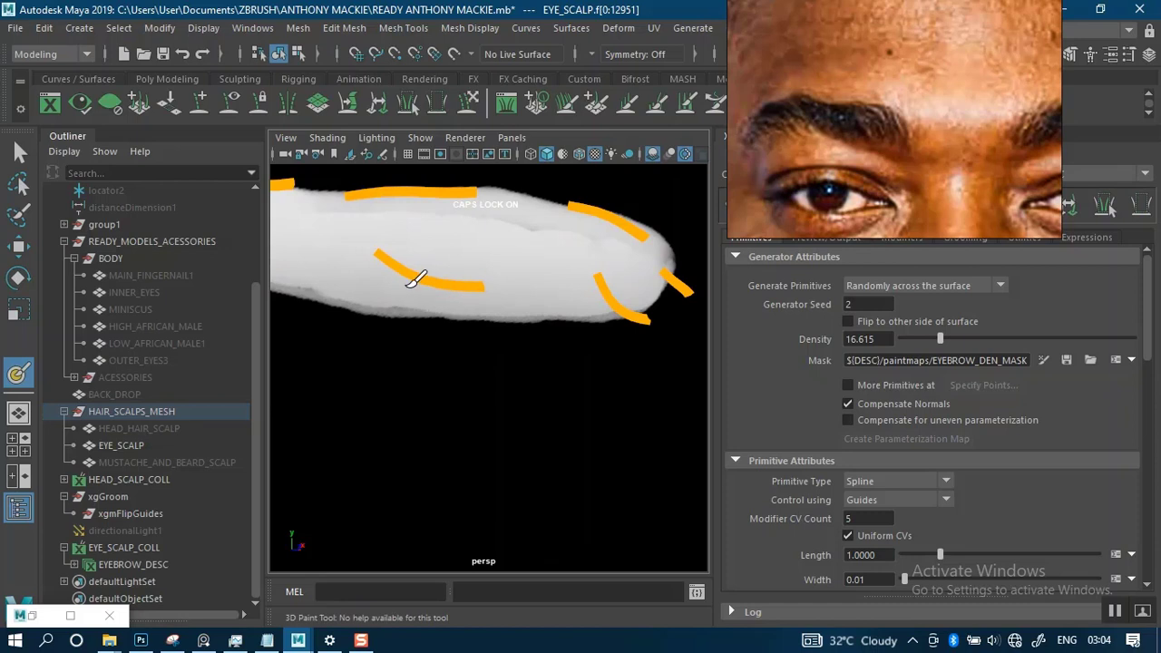
middle_click_drag(582, 294, 500, 300, "alt")
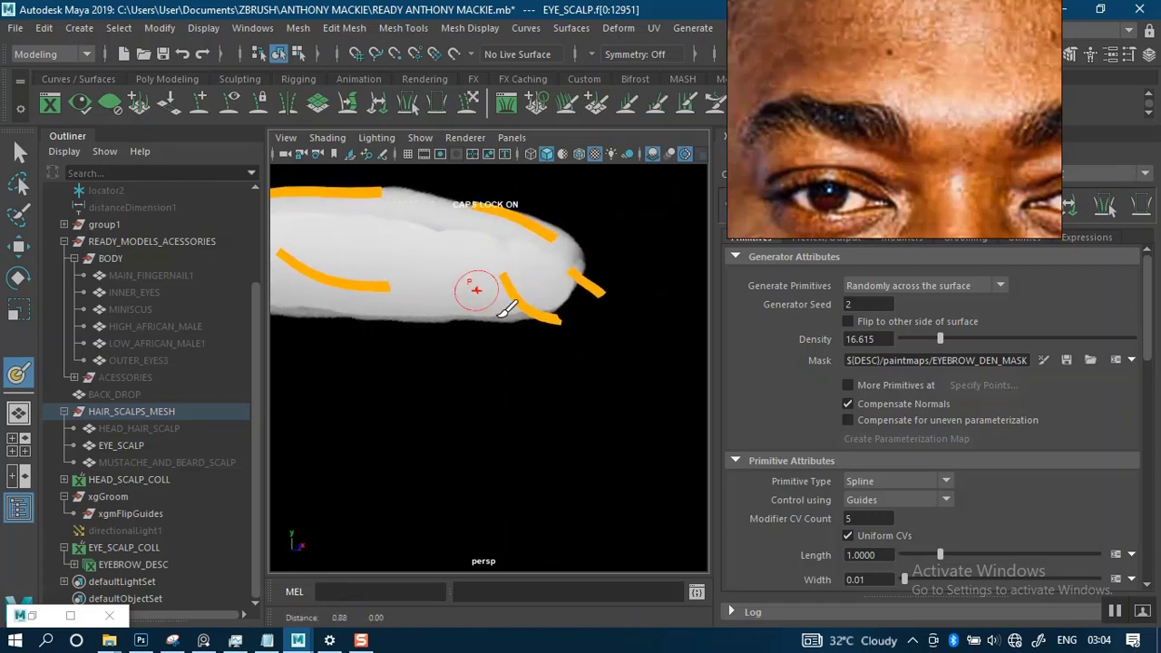
right_click_drag(510, 316, 526, 278, "alt")
left_click_drag(481, 281, 433, 288, "alt")
middle_click_drag(513, 274, 367, 265, "alt")
right_click_drag(484, 274, 530, 376, "alt")
middle_click_drag(532, 277, 541, 310, "alt")
mouse_move(540, 310)
left_mouse_down("alt")
mouse_move(469, 303)
mouse_move(528, 337)
mouse_move(484, 303)
mouse_move(475, 313)
mouse_move(490, 324)
left_mouse_up("alt")
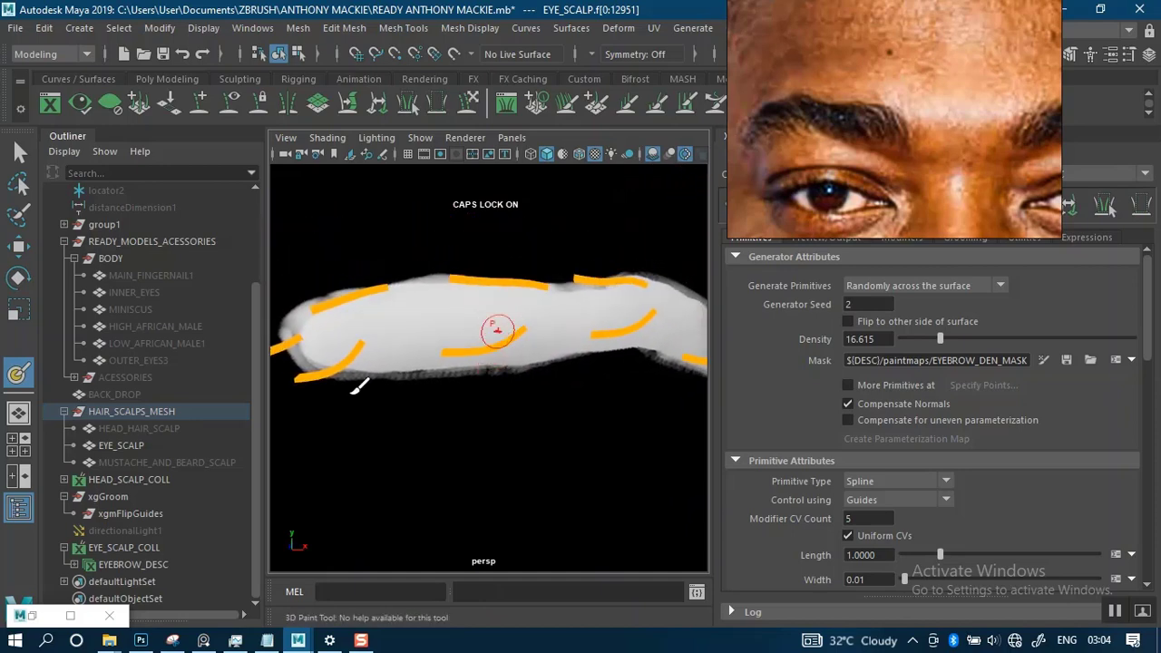
- Set the 3D Paint Tool's brush color to black
left_click(45, 613)
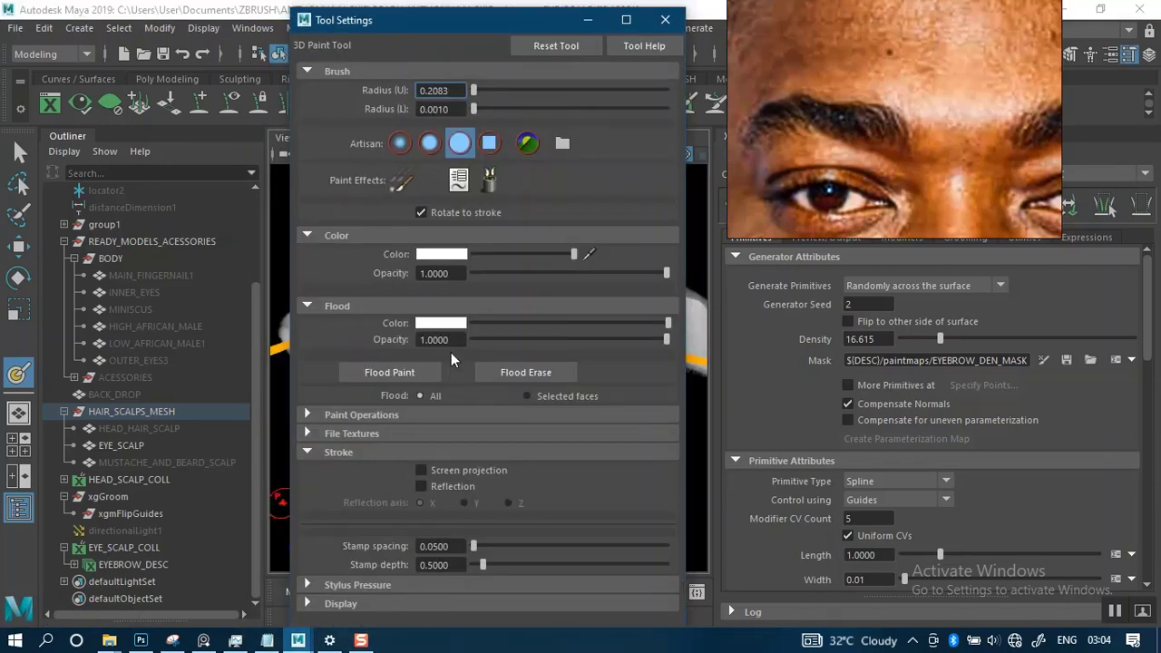
left_click_drag(573, 253, 444, 255)
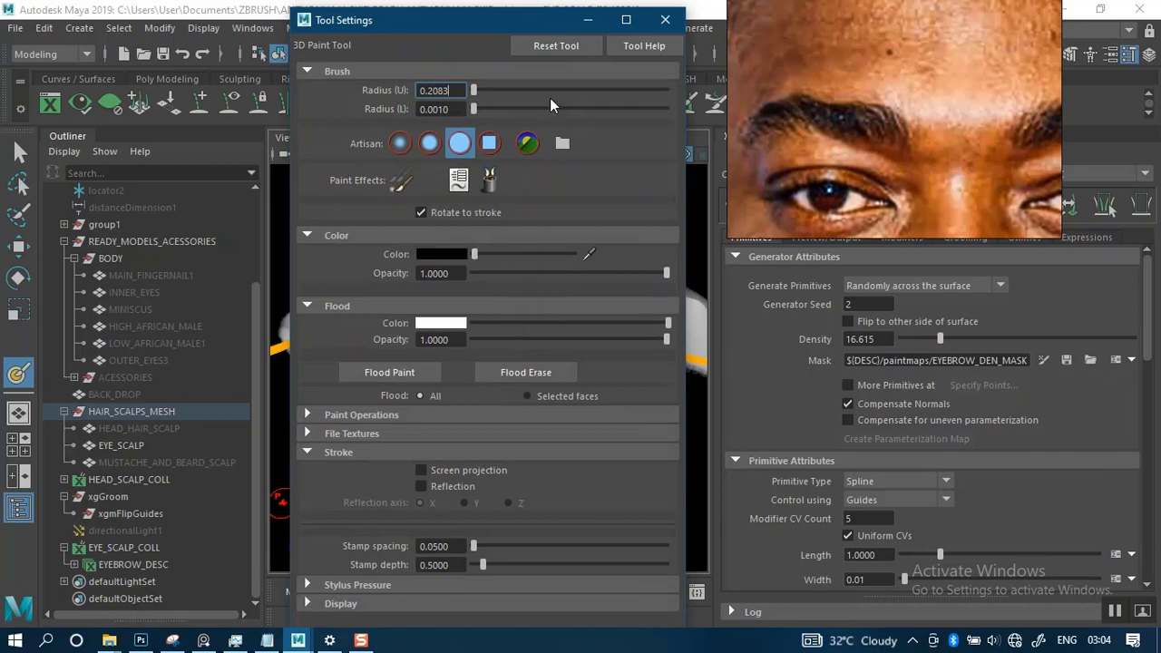
left_click(587, 20)
- Trim the character's left brow mask with black paint along its lower edge and around its rounded inner end
left_click_drag(479, 342, 511, 316)
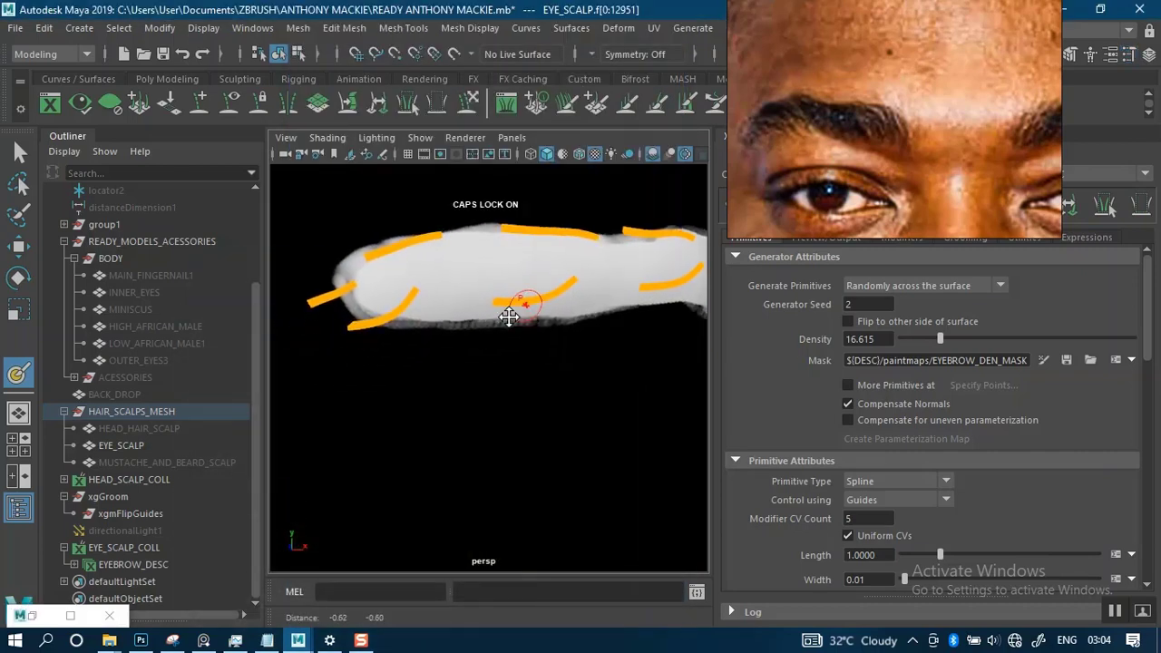
scroll(519, 343, "up", 2)
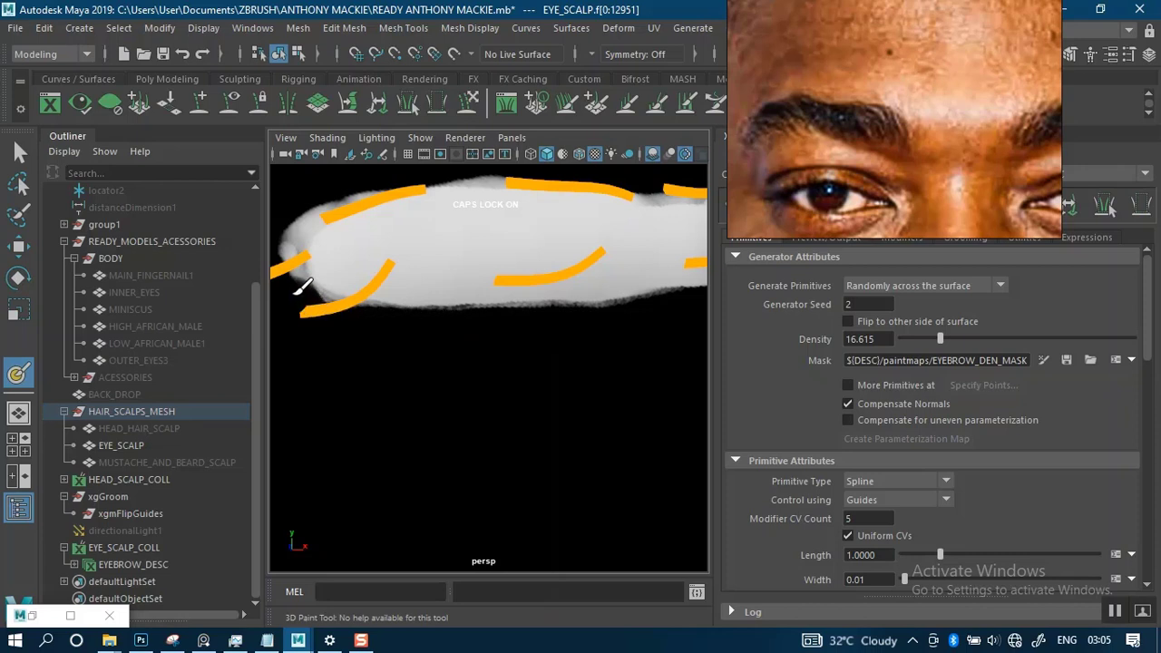
mouse_move(299, 290)
left_mouse_down()
mouse_move(288, 240)
mouse_move(330, 193)
left_mouse_up()
middle_click_drag(444, 304, 553, 363, "alt")
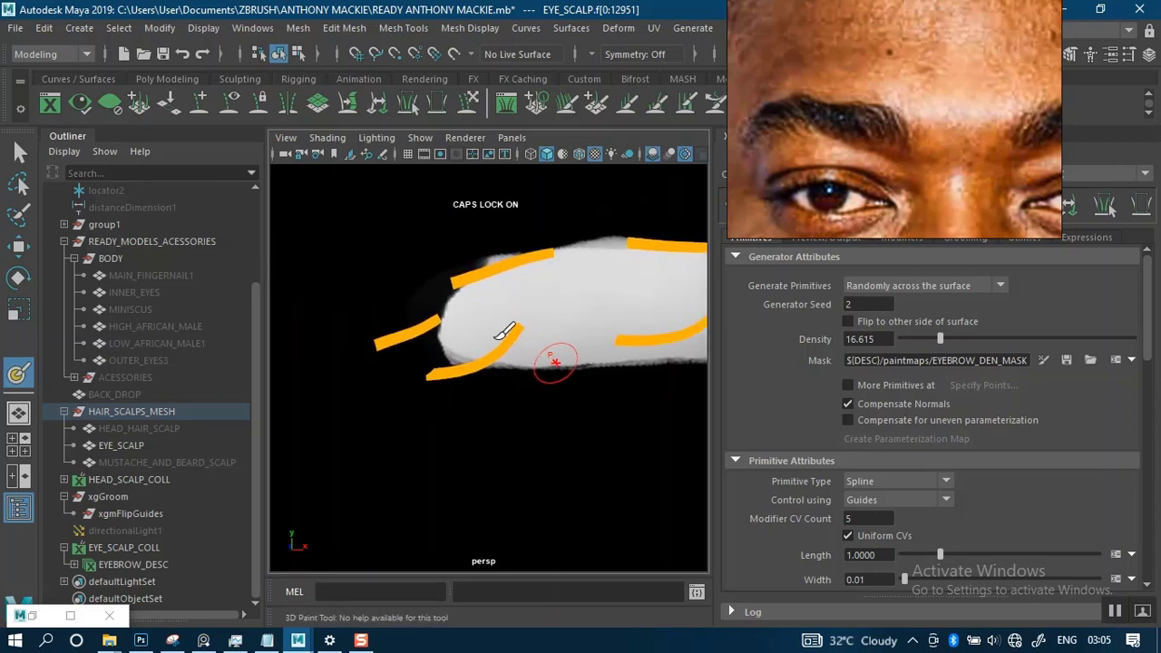
middle_click_drag(481, 312, 419, 375, "alt")
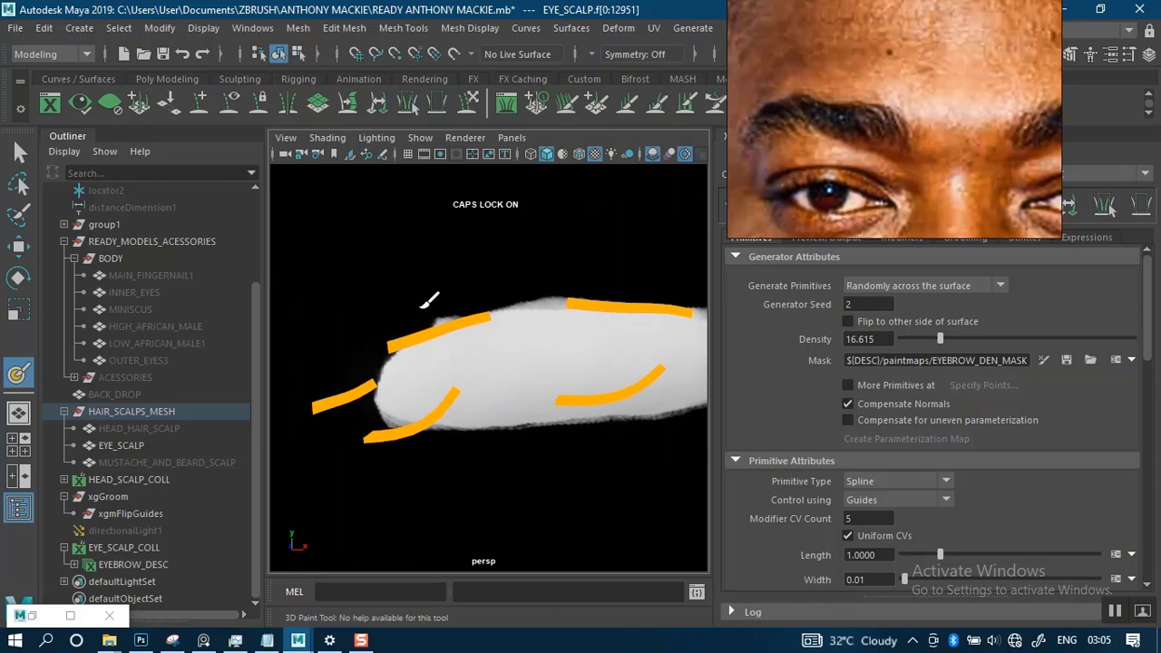
- Clean the left brow mask's upper edge in black from the inner end past the arch, and trim around the tail
left_click_drag(518, 282, 554, 278)
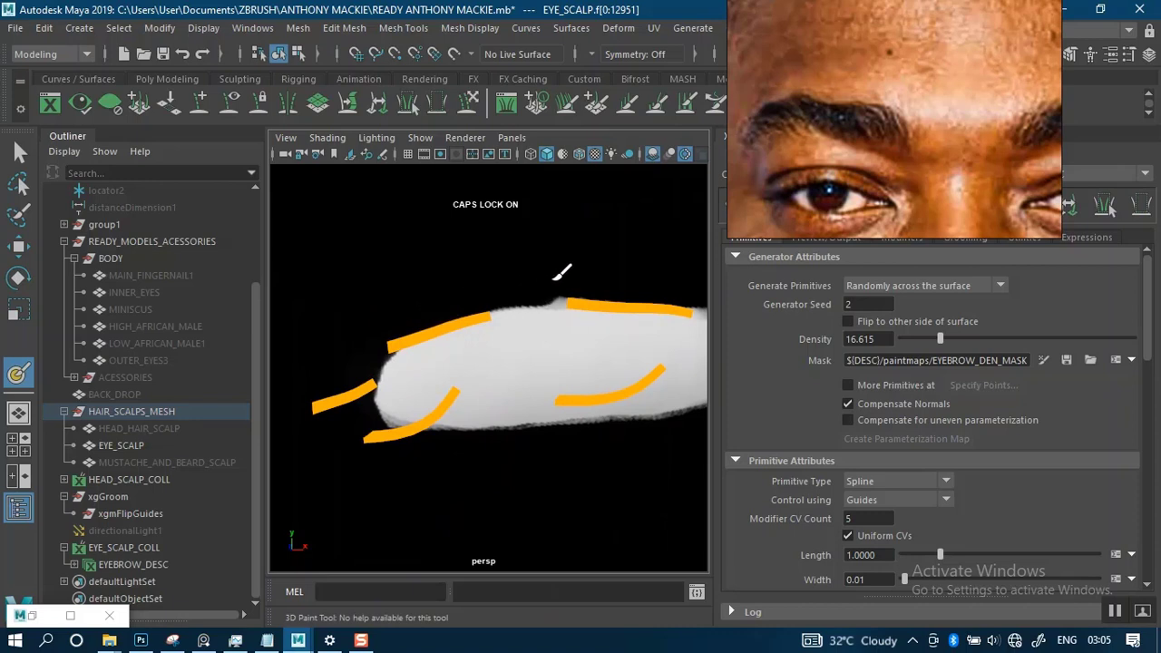
middle_click_drag(594, 290, 422, 291, "alt")
left_click_drag(521, 290, 421, 302, "alt")
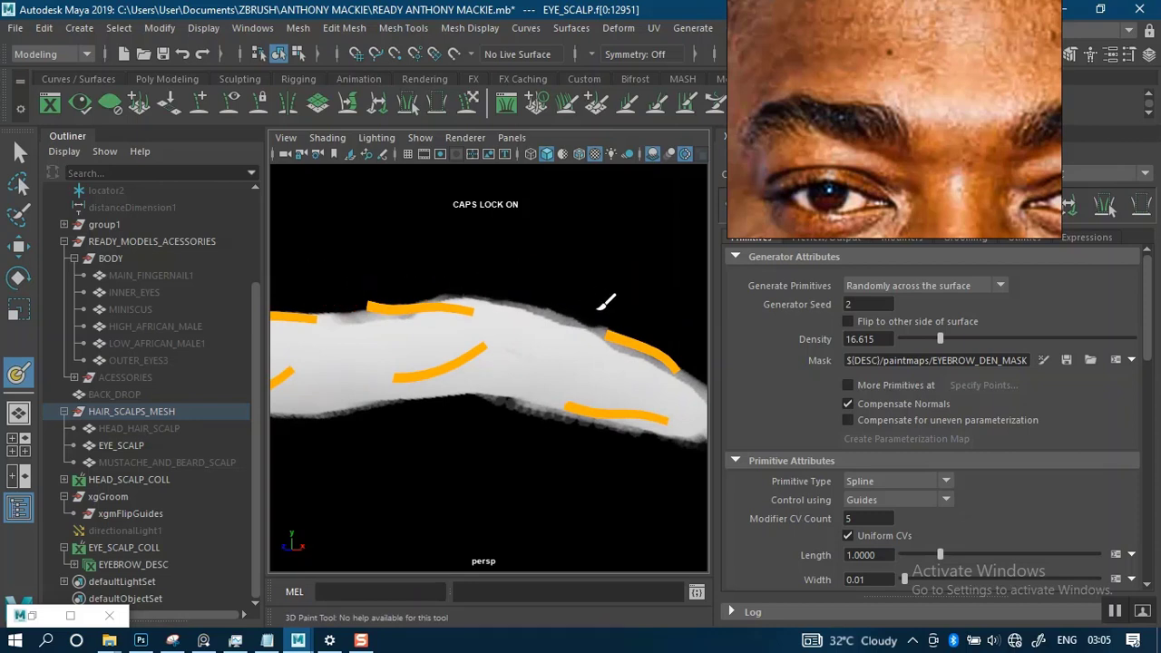
mouse_move(541, 318)
left_mouse_down("alt")
mouse_move(508, 303)
mouse_move(445, 305)
left_mouse_up("alt")
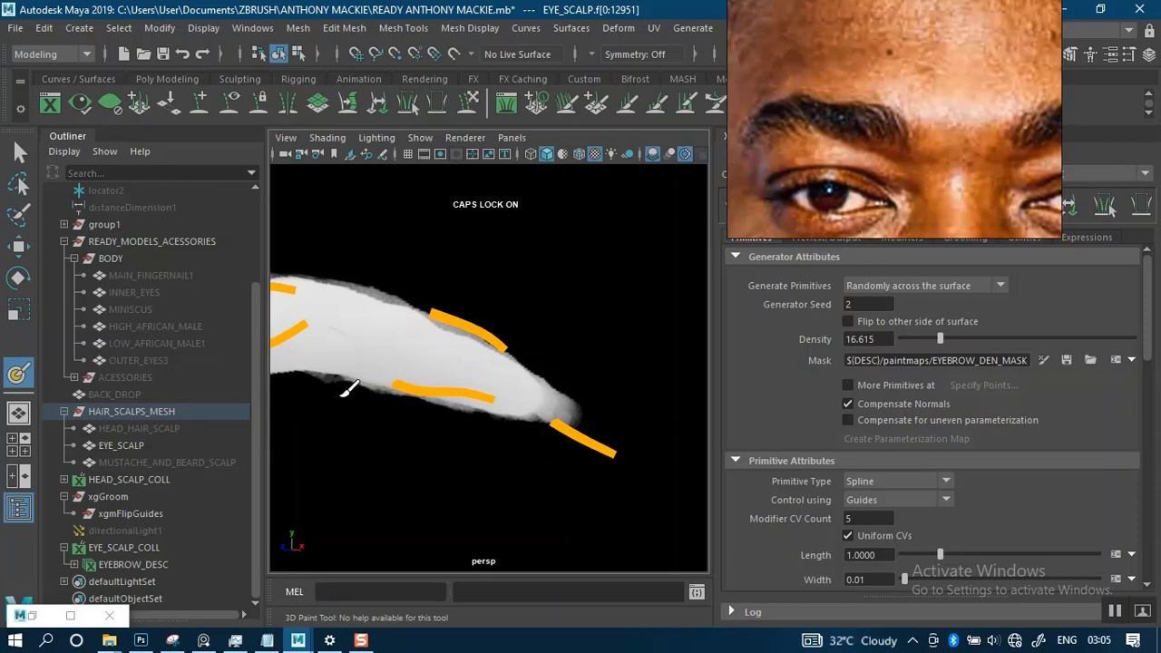
- Trim the character's right brow mask edges in black, along the top from the tail and back beneath the lower guides
scroll(488, 373, "down", 4)
middle_click_drag(490, 321, 651, 328, "alt")
mouse_move(426, 334)
left_mouse_down("alt")
mouse_move(448, 303)
mouse_move(498, 311)
mouse_move(492, 332)
mouse_move(482, 285)
mouse_move(538, 326)
mouse_move(496, 313)
mouse_move(555, 304)
mouse_move(544, 249)
mouse_move(456, 335)
mouse_move(508, 322)
mouse_move(564, 347)
mouse_move(523, 290)
mouse_move(500, 301)
mouse_move(549, 310)
mouse_move(500, 292)
left_mouse_up("alt")
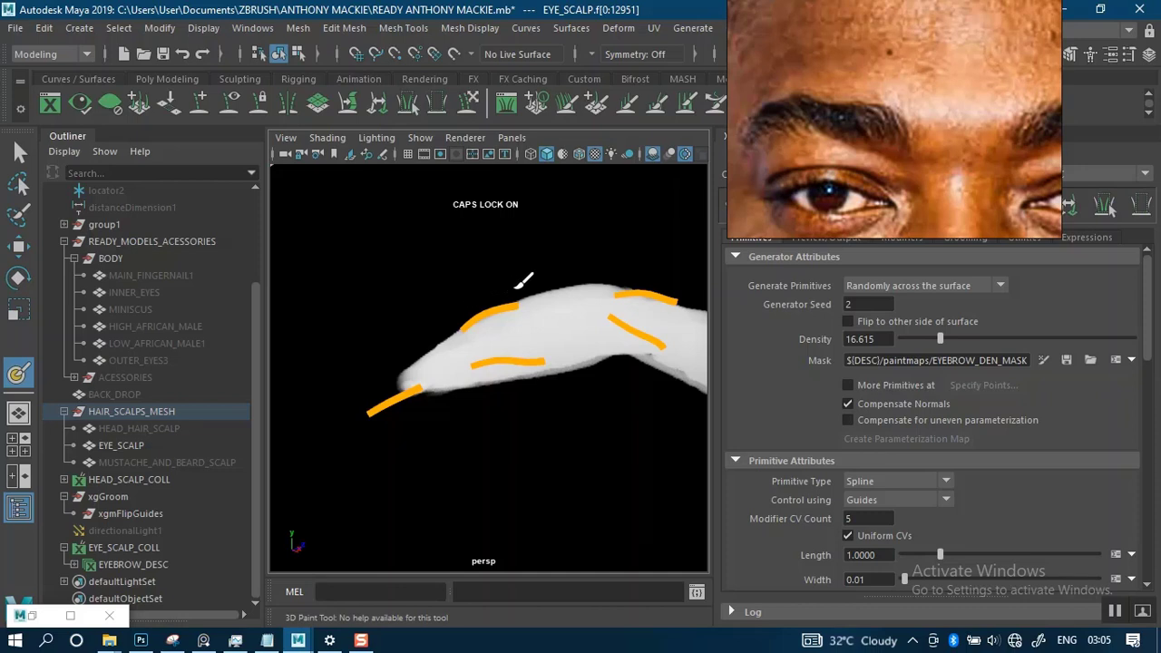
right_click_drag(608, 279, 542, 227, "alt")
left_click_drag(572, 256, 447, 264, "alt")
mouse_move(448, 264)
right_mouse_down("alt")
mouse_move(466, 298)
mouse_move(526, 313)
right_mouse_up("alt")
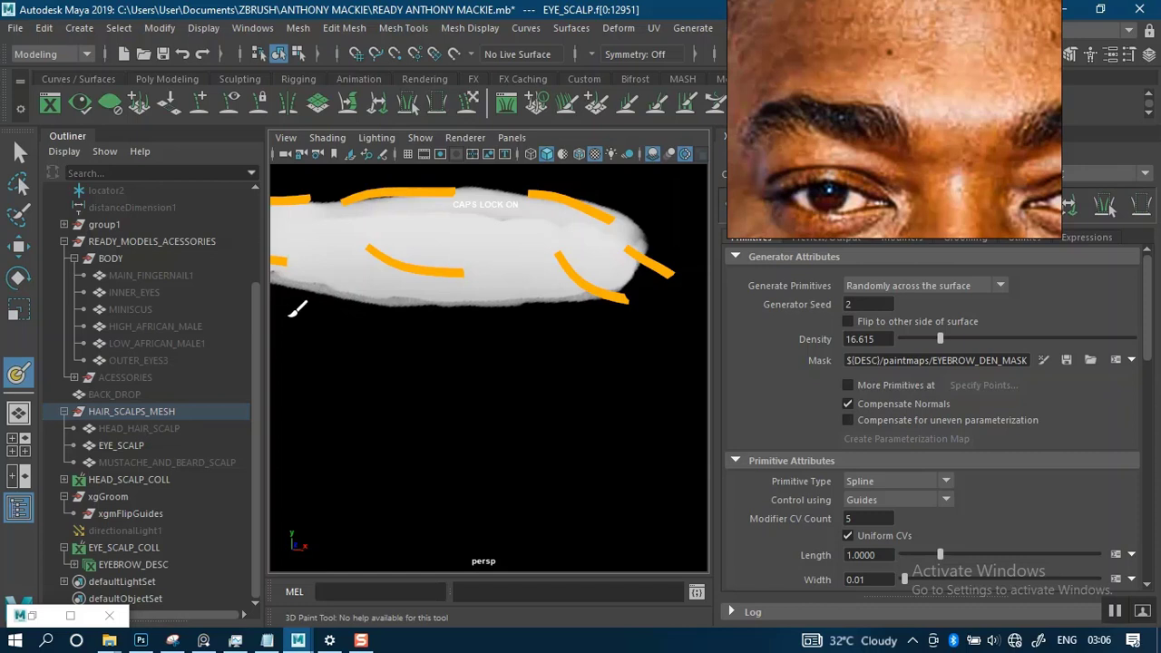
left_click_drag(505, 335, 535, 342, "alt")
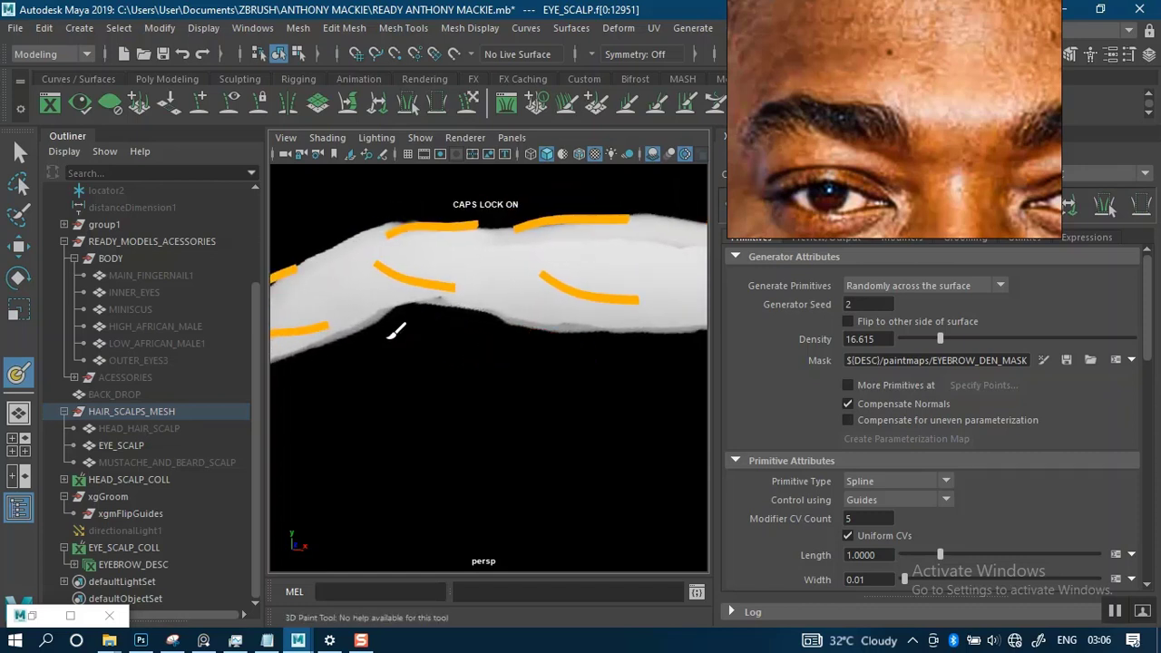
scroll(484, 378, "down", 5)
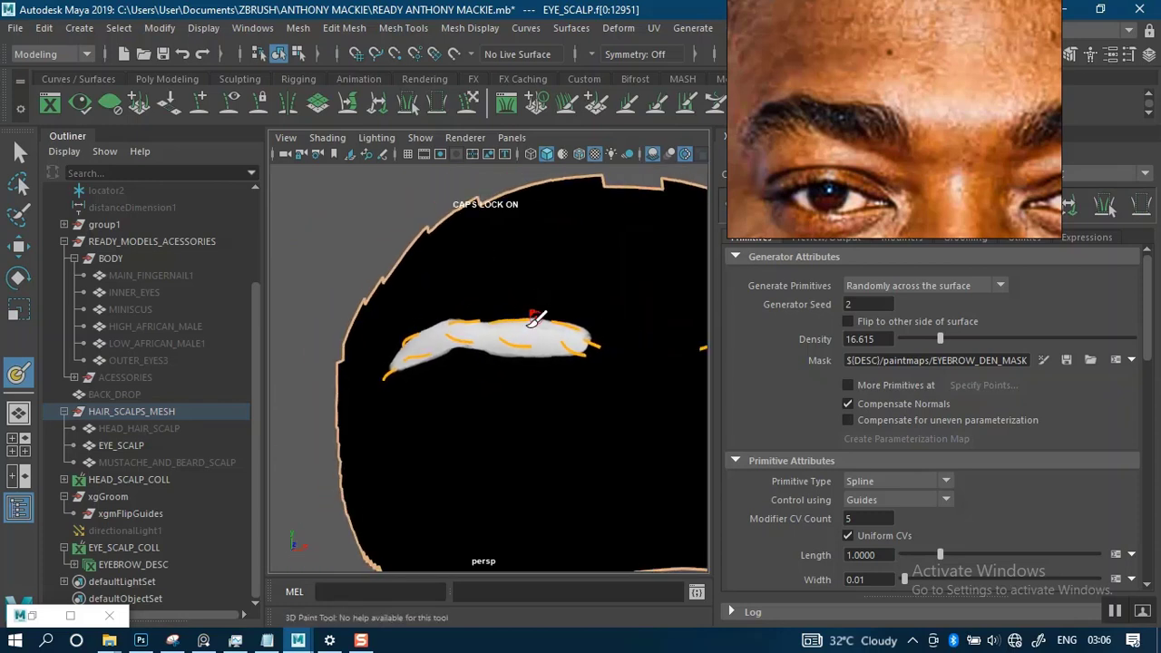
- Resize the black brush and feather the character's right brow mask around its inner end and along the adjoining lower edge
scroll(535, 317, "up", 4)
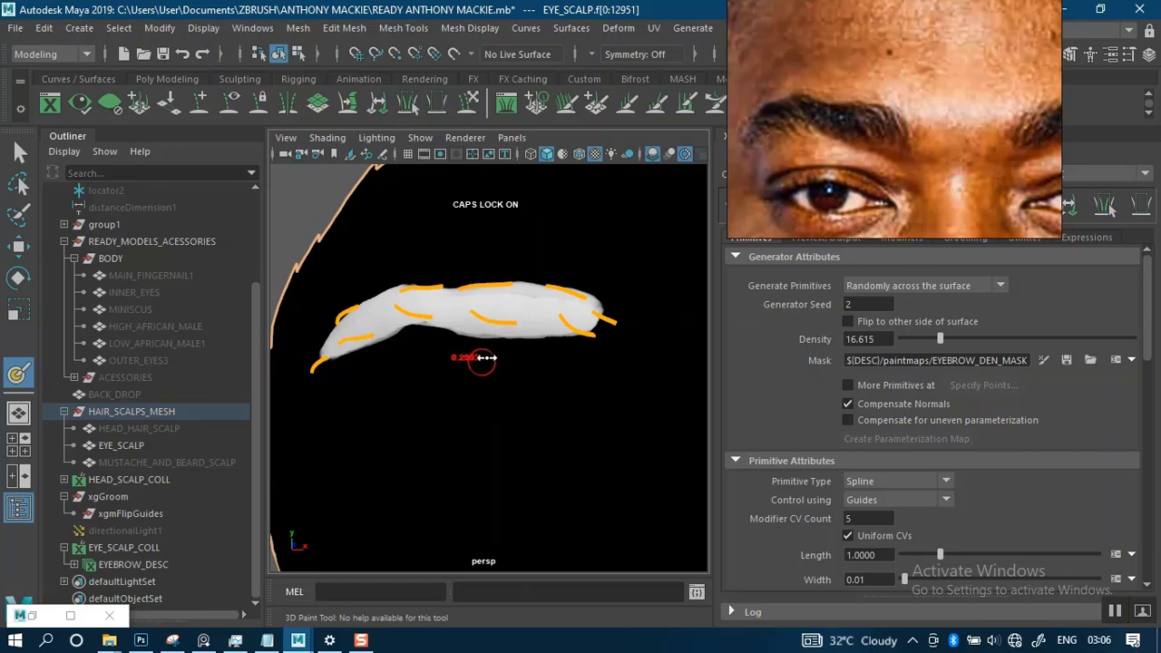
middle_click_drag(487, 382, 457, 388, "alt")
right_click_drag(457, 388, 539, 369, "alt")
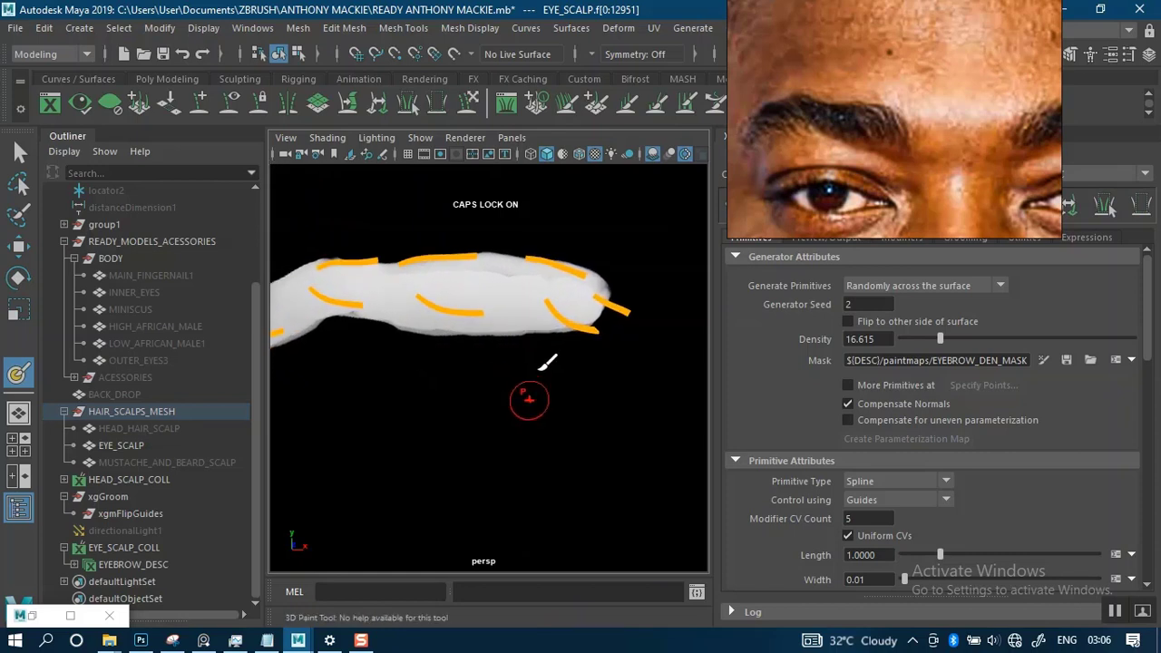
middle_click_drag(539, 359, 498, 383, "alt")
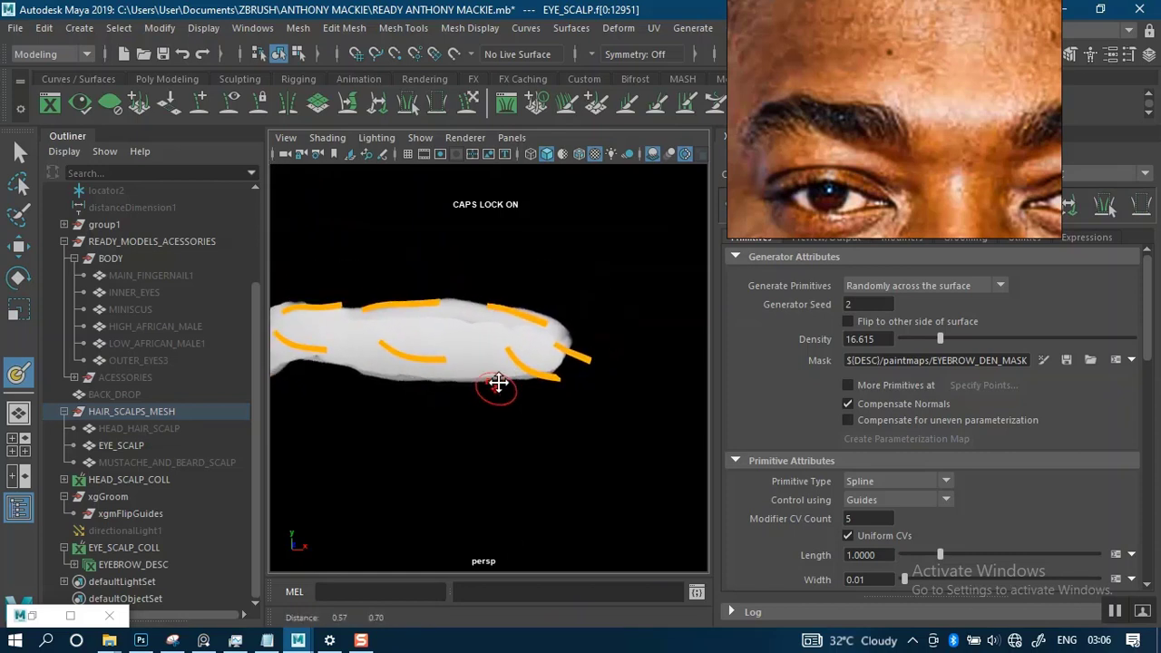
mouse_move(498, 382)
right_mouse_down("alt")
mouse_move(515, 413)
mouse_move(527, 408)
right_mouse_up("alt")
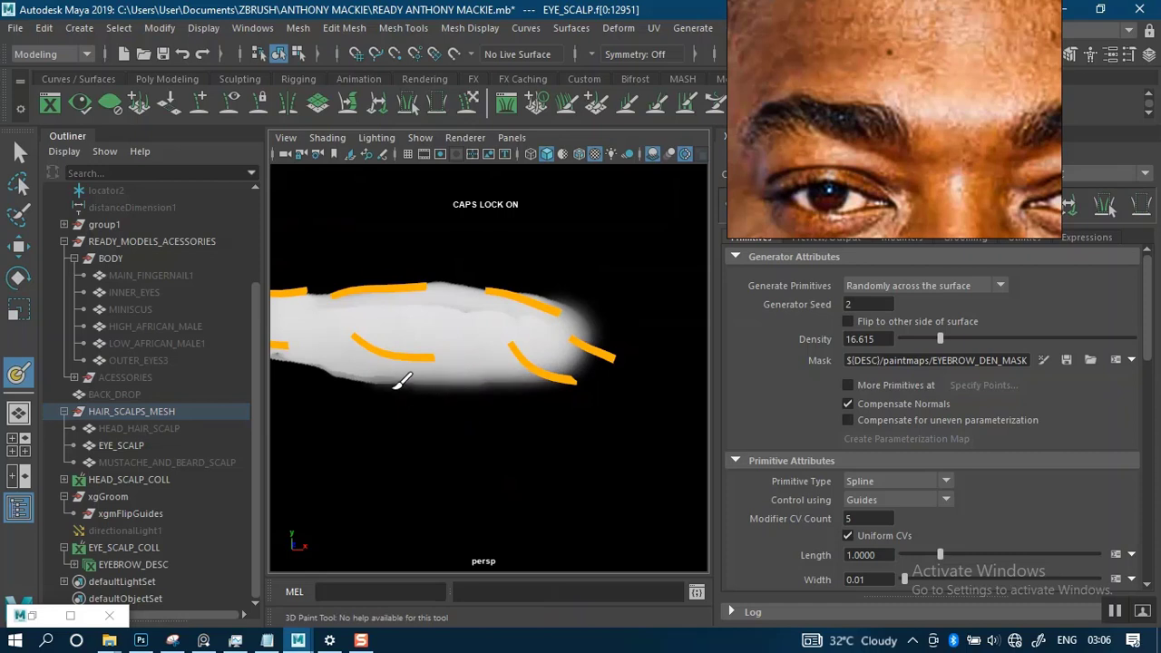
left_click_drag(396, 388, 279, 374)
middle_click_drag(469, 372, 605, 351, "alt")
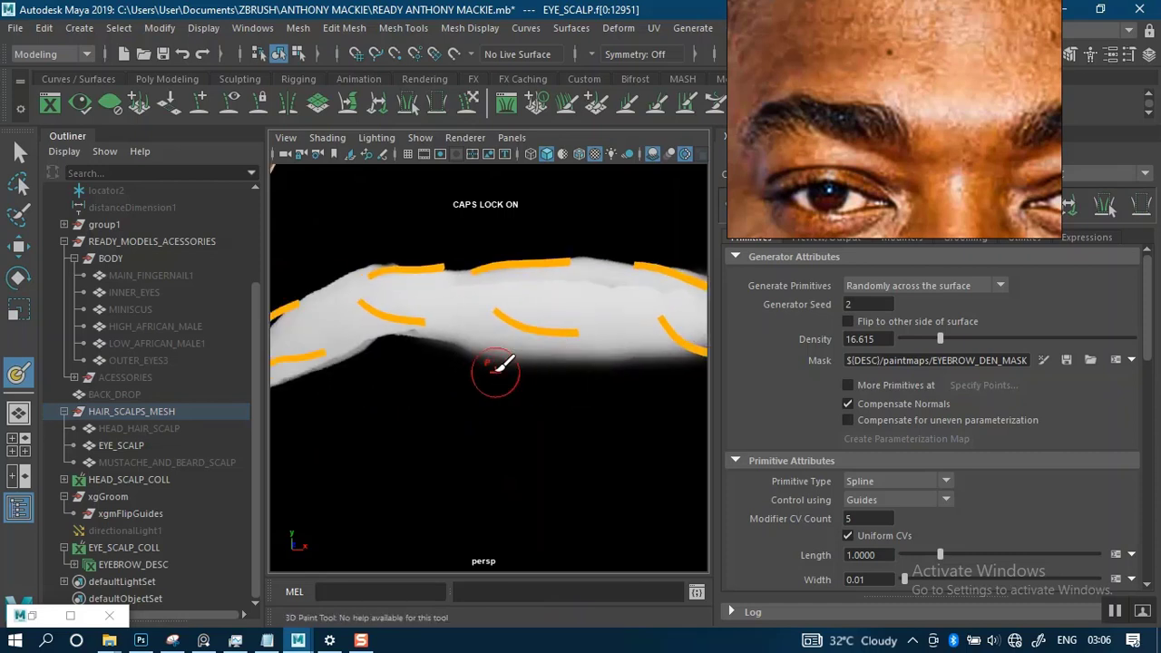
- Feather the rest of the character's right brow mask in black, along the lower edge to the tail and back over the upper edge
middle_click_drag(439, 373, 610, 356, "alt")
mouse_move(597, 325)
left_mouse_down()
mouse_move(573, 319)
mouse_move(455, 353)
mouse_move(326, 367)
left_mouse_up()
left_click_drag(501, 354, 490, 379, "alt")
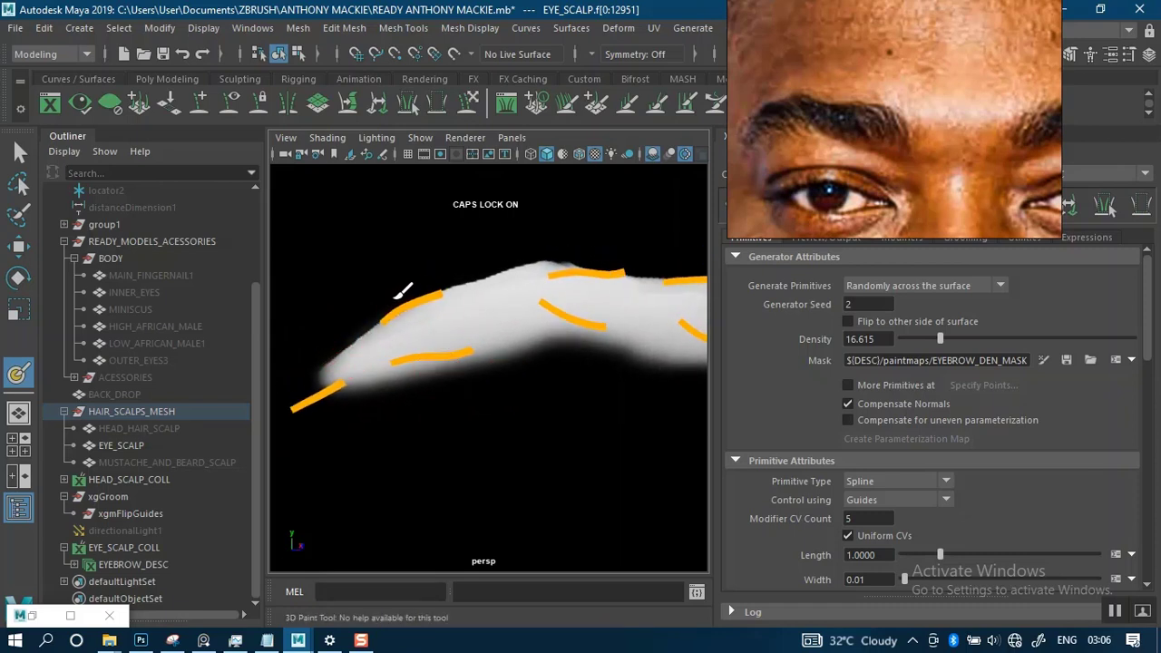
mouse_move(393, 296)
left_mouse_down()
mouse_move(518, 251)
mouse_move(555, 252)
mouse_move(466, 272)
mouse_move(440, 293)
mouse_move(577, 289)
left_mouse_up()
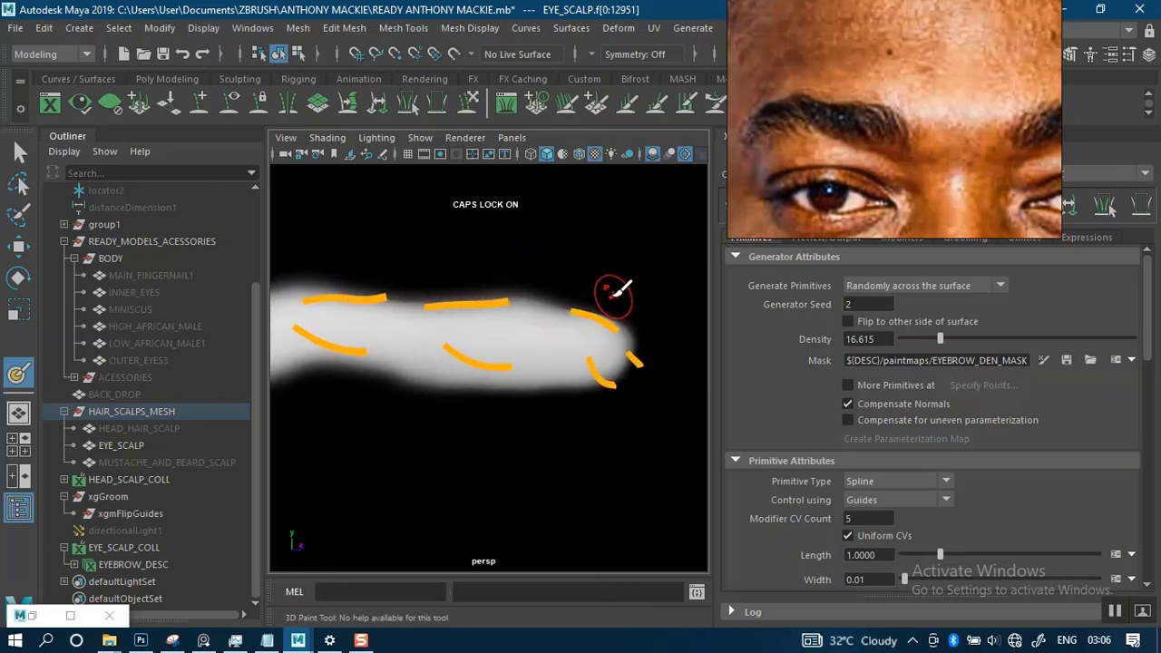
right_click_drag(545, 358, 502, 243, "alt")
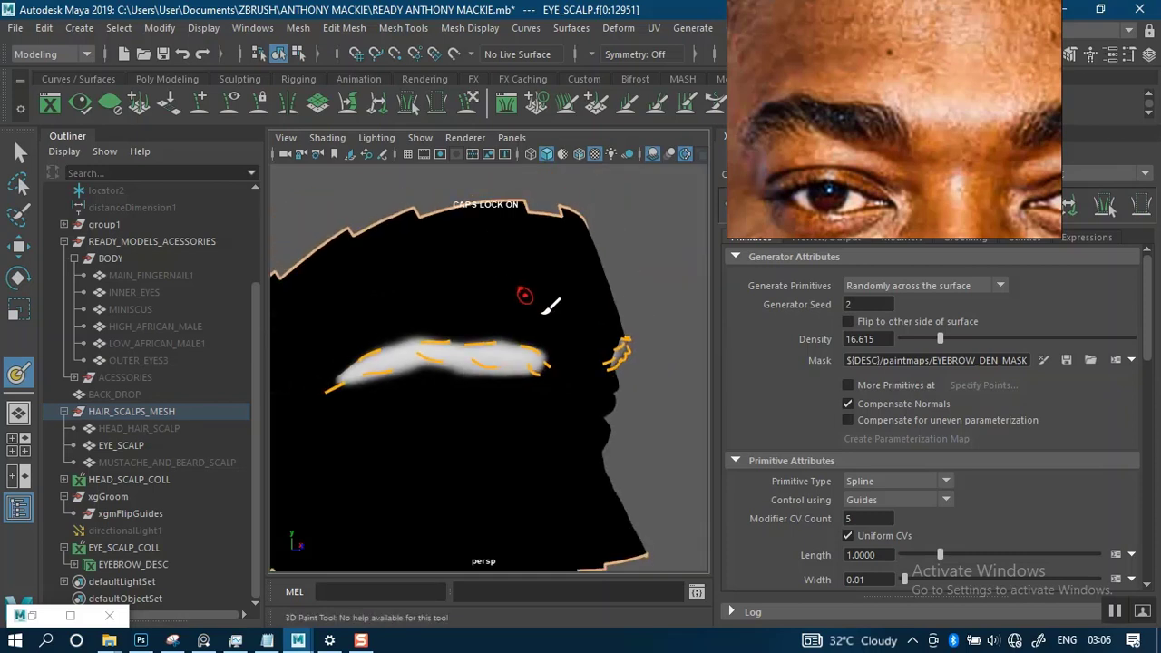
- Resize the brush and feather the character's left brow mask in black around its inner end and along the upper edge
left_click_drag(549, 332, 433, 325, "alt")
middle_click_drag(526, 339, 352, 297, "alt")
right_click_drag(557, 223, 568, 324, "alt")
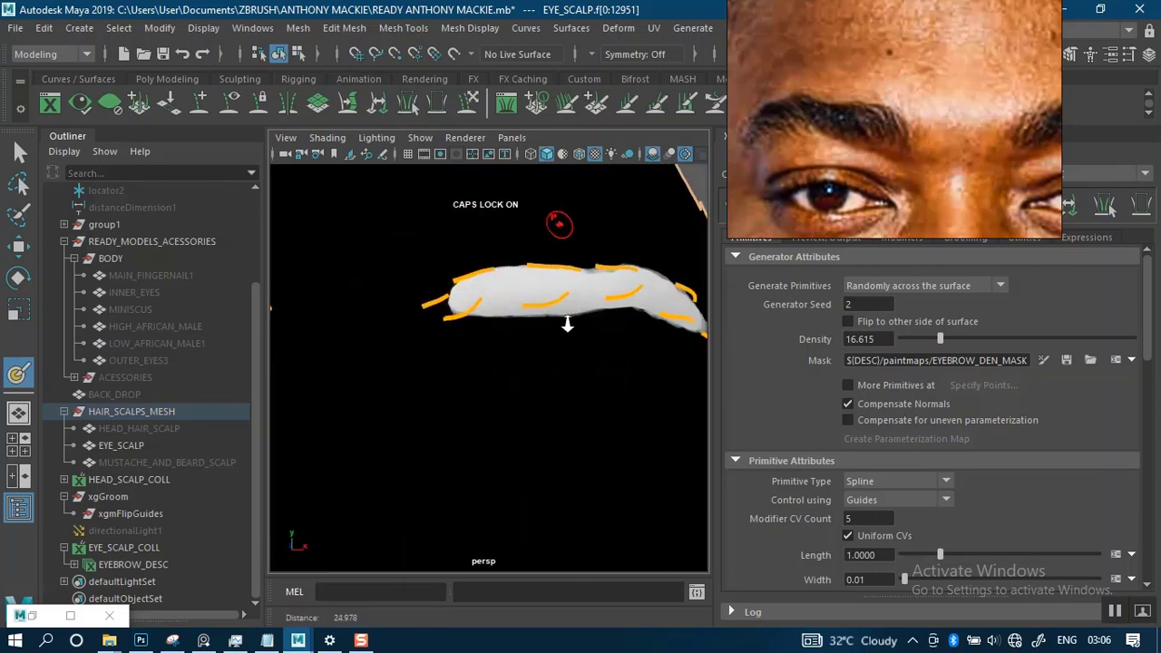
middle_click_drag(530, 284, 510, 316, "alt")
right_click_drag(509, 317, 510, 384, "alt")
middle_click_drag(493, 330, 489, 360, "alt")
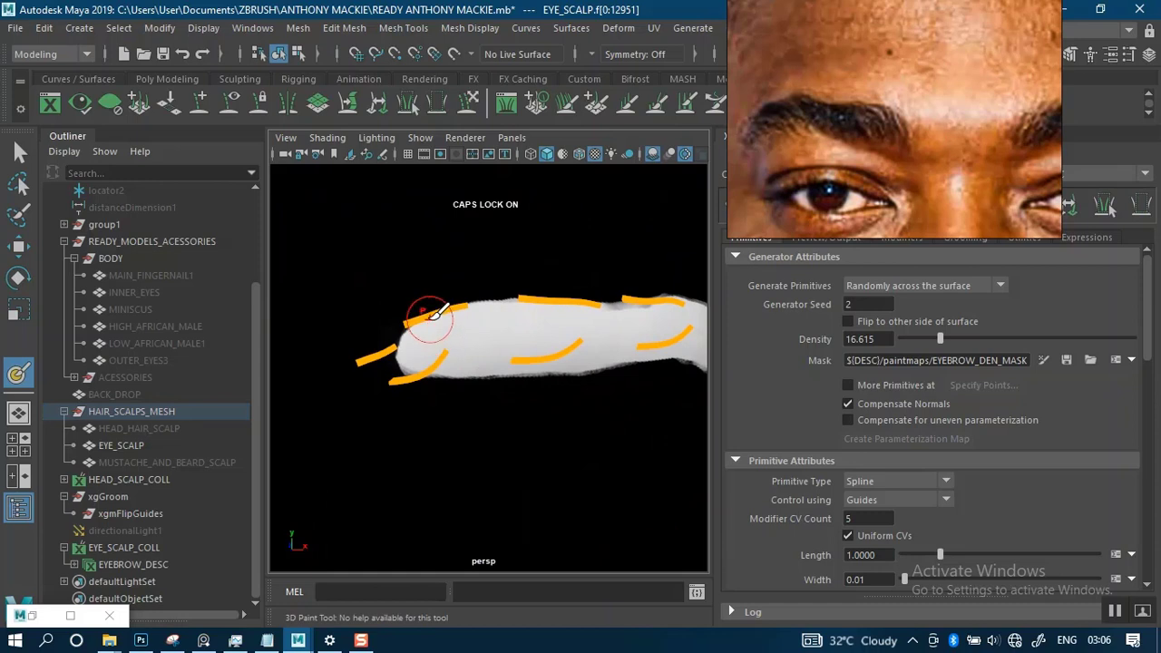
key("b")
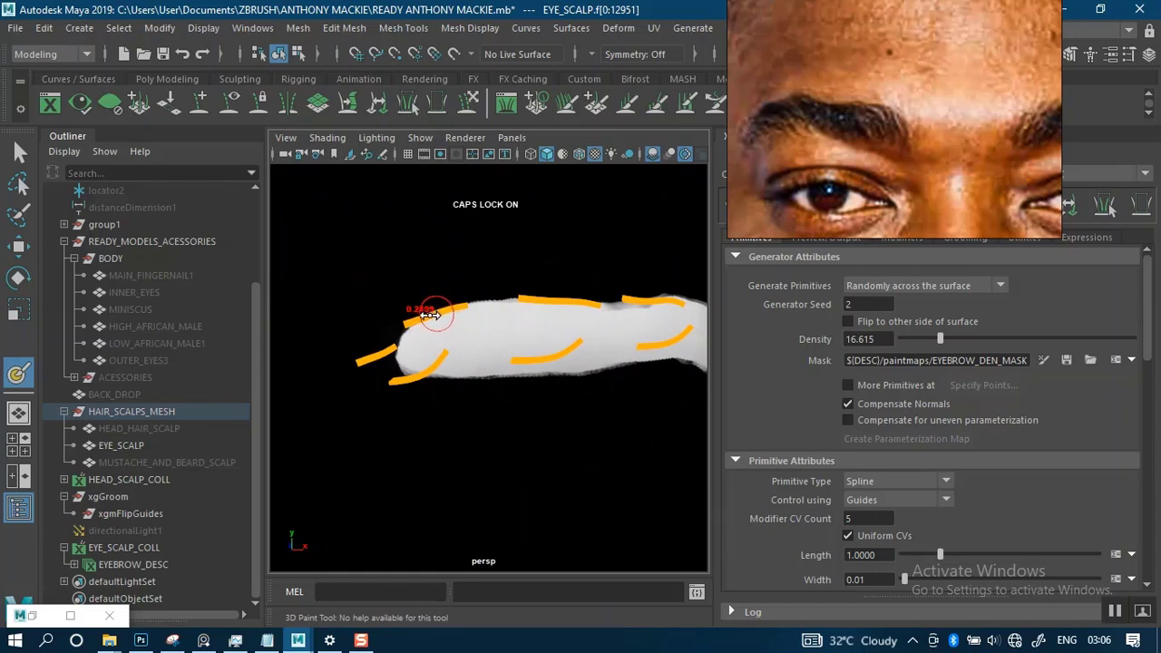
left_click_drag(427, 314, 388, 352)
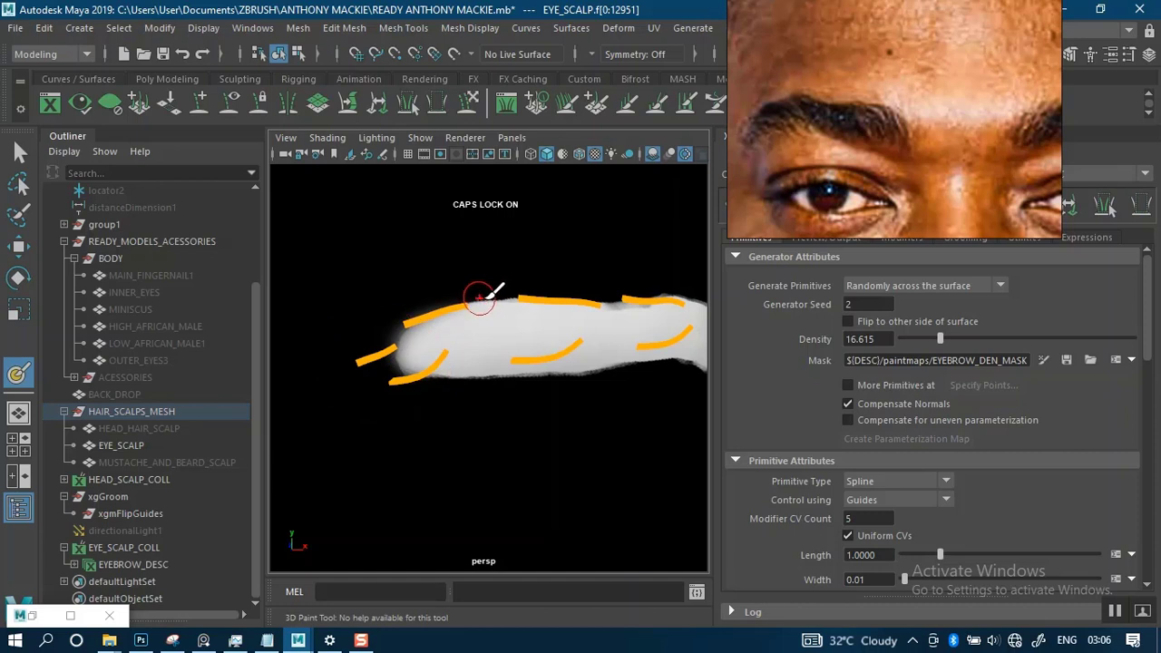
mouse_move(542, 293)
left_mouse_down()
mouse_move(580, 290)
mouse_move(417, 307)
left_mouse_up()
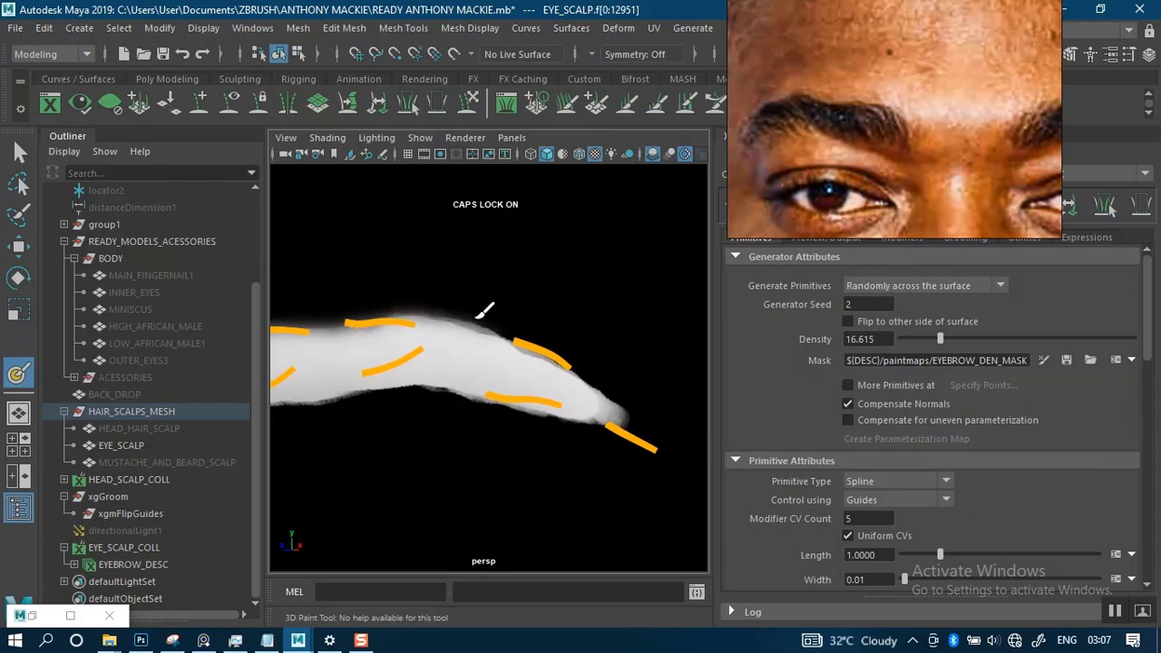
- Feather the character's left brow mask in black around the tail and along the lower edge back to the inner end
mouse_move(538, 329)
left_mouse_down()
mouse_move(625, 385)
mouse_move(544, 390)
left_mouse_up()
key("b")
mouse_move(508, 394)
left_mouse_down("alt")
mouse_move(547, 365)
mouse_move(629, 385)
mouse_move(630, 399)
mouse_move(492, 362)
mouse_move(338, 380)
left_mouse_up("alt")
middle_click_drag(390, 390, 601, 369, "alt")
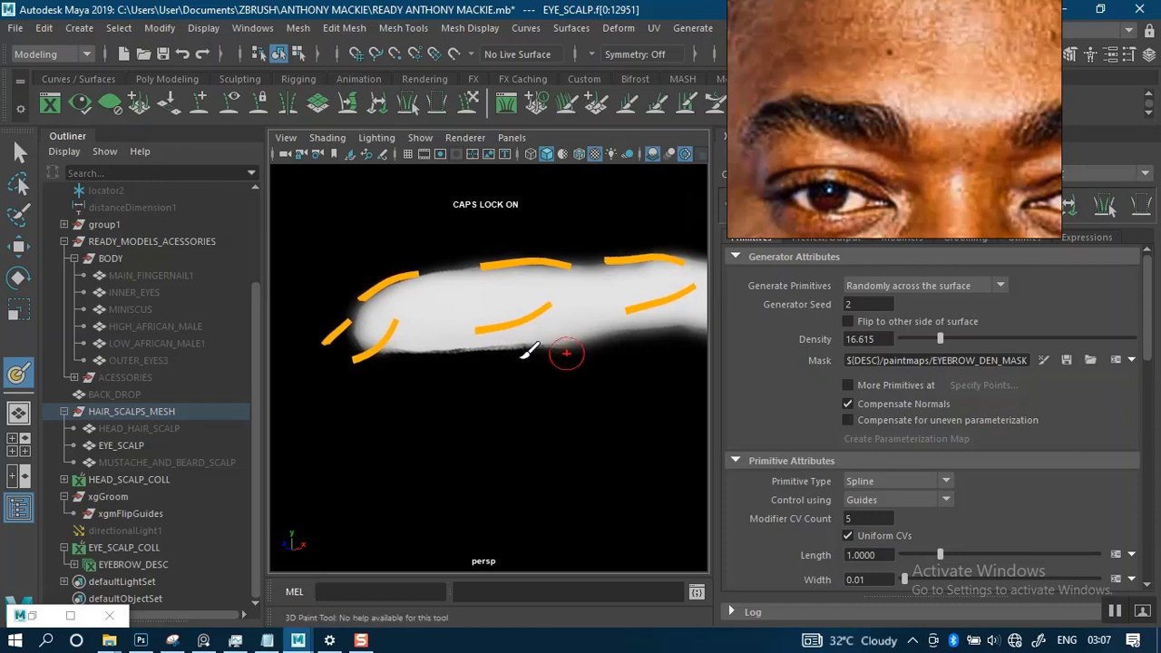
mouse_move(524, 352)
left_mouse_down()
mouse_move(492, 336)
mouse_move(363, 363)
left_mouse_up()
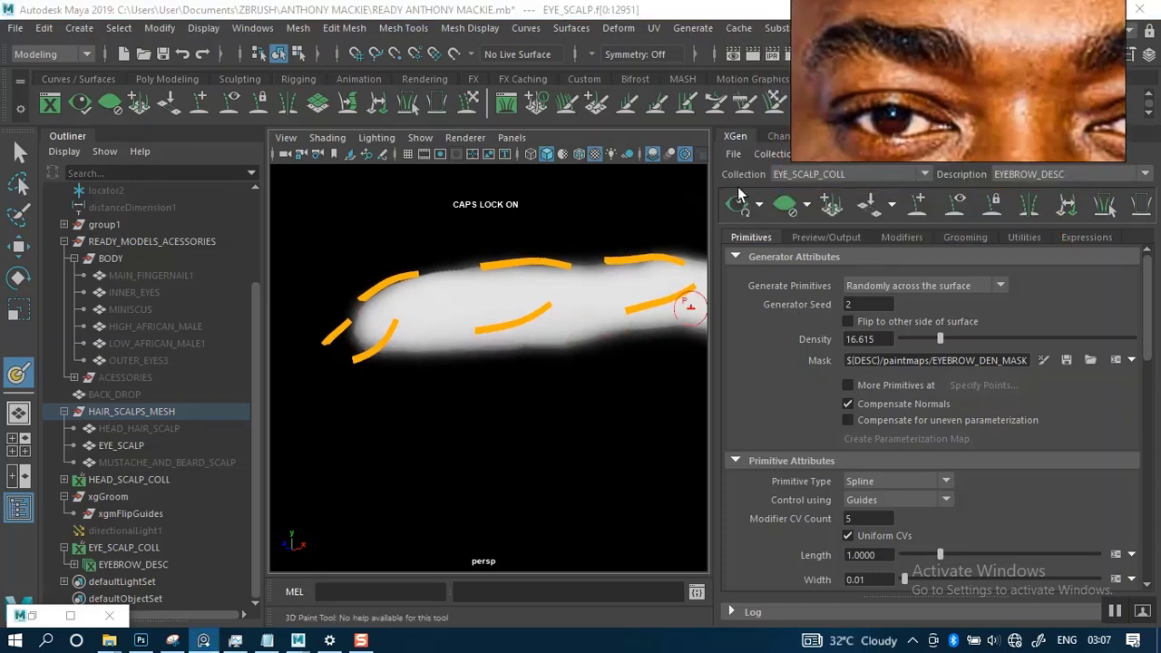
- Update the XGen preview and save the painted EYEBROW_DEN_MASK map so the hair follows it
left_click(737, 203)
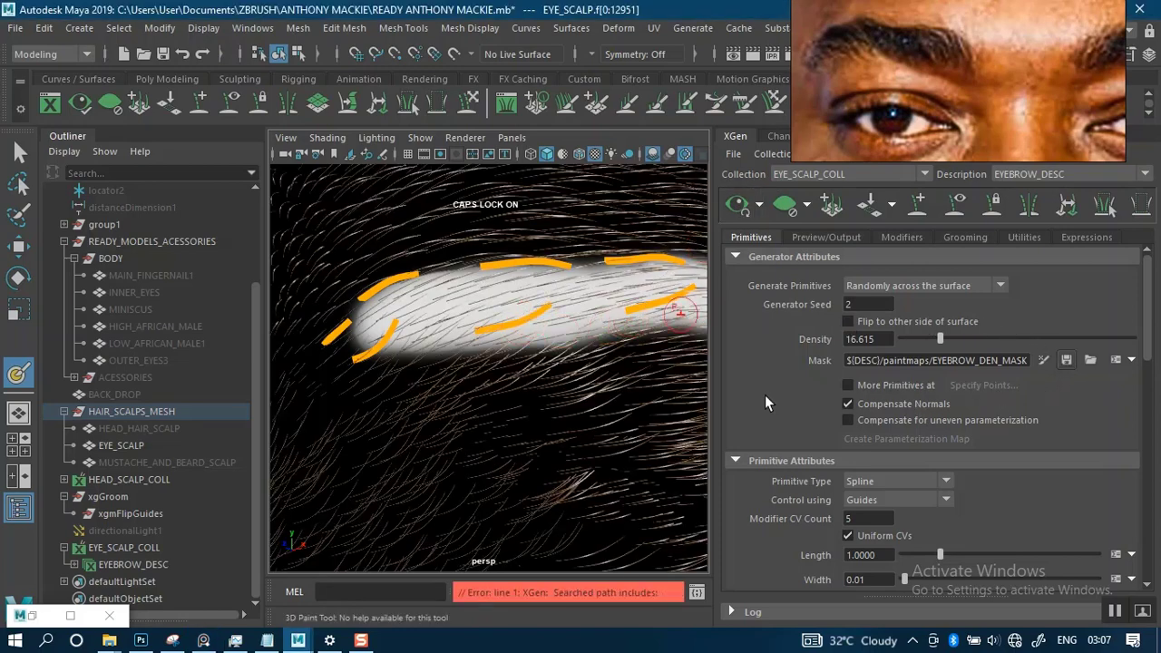
right_click_drag(510, 388, 487, 272, "alt")
left_click_drag(484, 369, 546, 361, "alt")
middle_click_drag(545, 361, 639, 353, "alt")
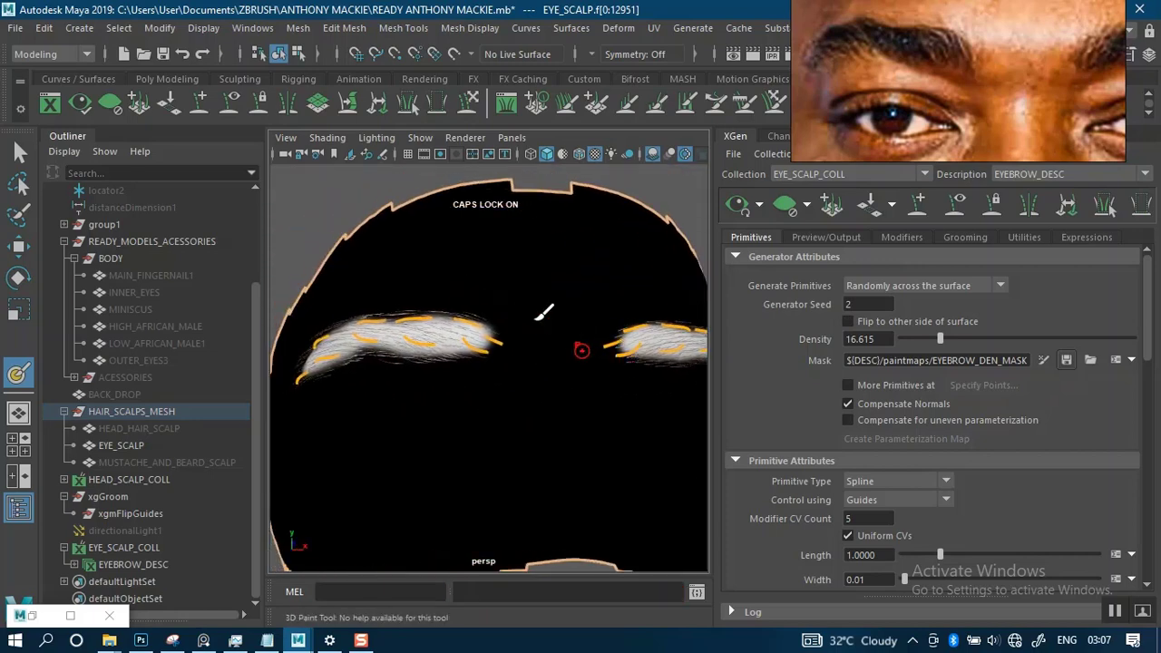
- Examine the previewed hair on the character's right brow from the inner end to the tail against the mask edges
right_click_drag(522, 291, 508, 347, "alt")
left_click_drag(508, 347, 571, 367, "alt")
mouse_move(552, 299)
right_mouse_down("alt")
mouse_move(552, 381)
mouse_move(547, 298)
right_mouse_up("alt")
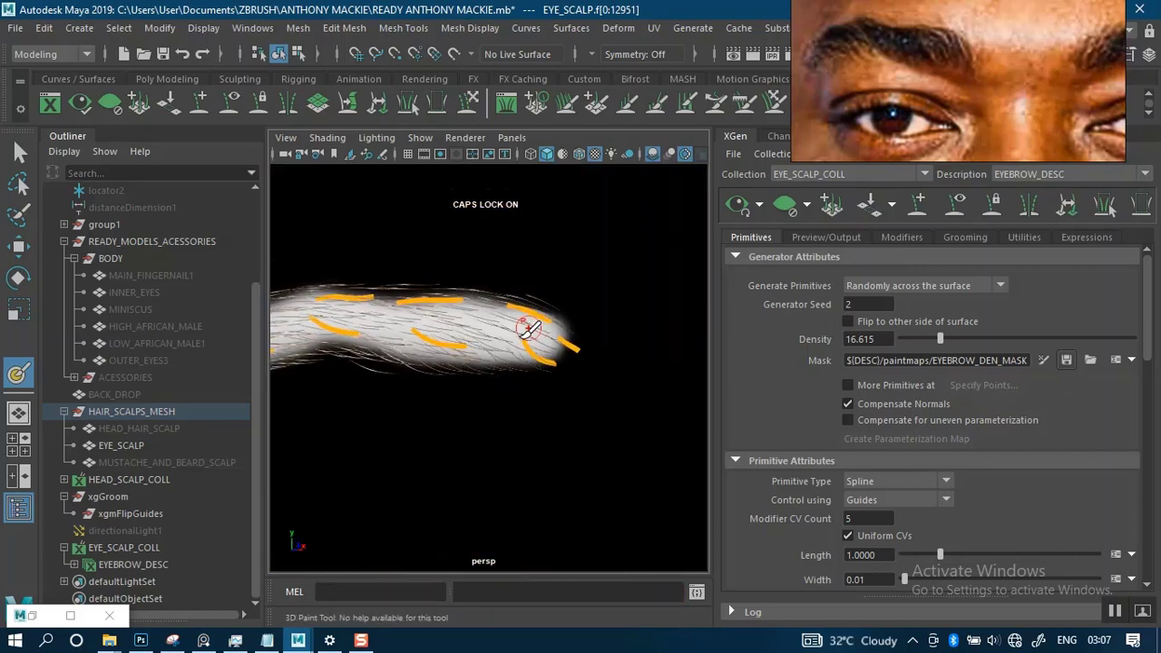
mouse_move(529, 329)
left_mouse_down("alt")
mouse_move(586, 339)
mouse_move(560, 337)
left_mouse_up("alt")
mouse_move(489, 349)
left_mouse_down("alt")
mouse_move(565, 340)
mouse_move(545, 371)
mouse_move(543, 318)
mouse_move(504, 327)
left_mouse_up("alt")
mouse_move(518, 321)
middle_mouse_down("alt")
mouse_move(605, 319)
mouse_move(612, 309)
middle_mouse_up("alt")
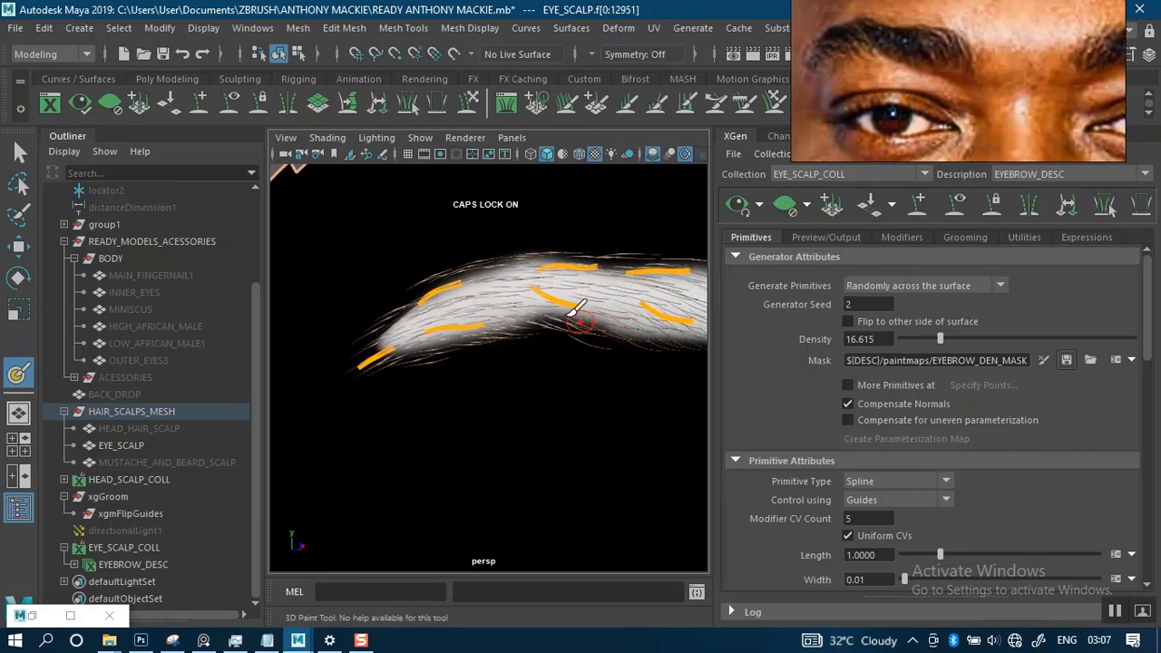
right_click_drag(573, 310, 523, 222, "alt")
right_click_drag(591, 299, 575, 384, "alt")
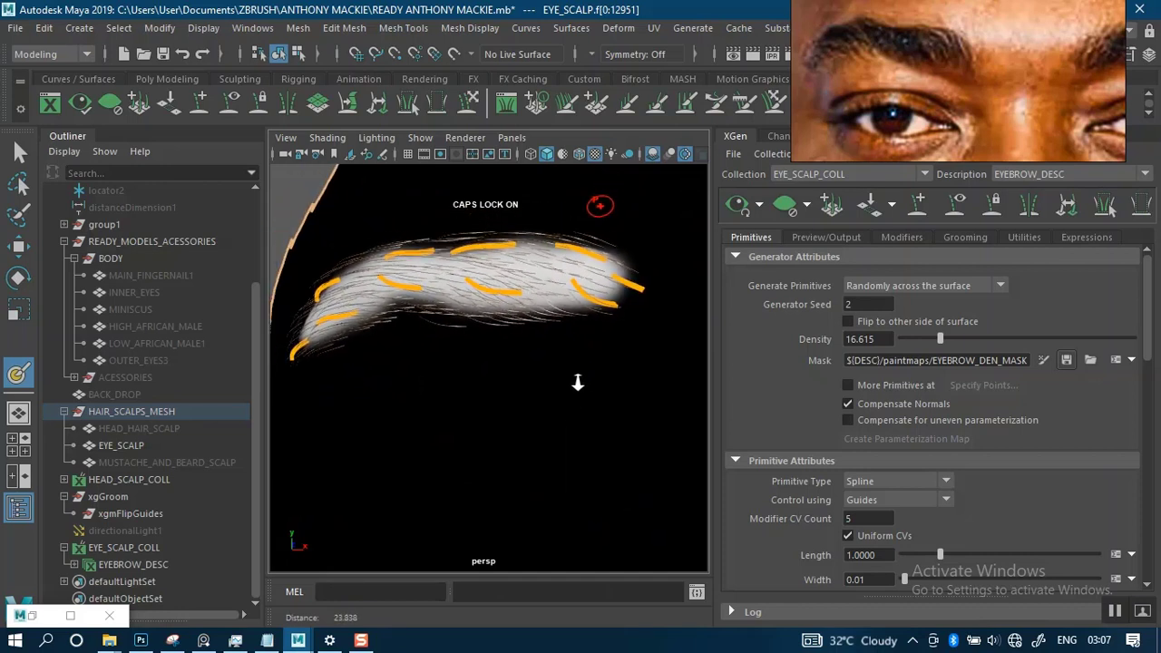
middle_click_drag(474, 345, 502, 365, "alt")
right_click_drag(482, 354, 399, 442, "alt")
- Check the 3D Paint Tool's File Textures settings
left_click(69, 616)
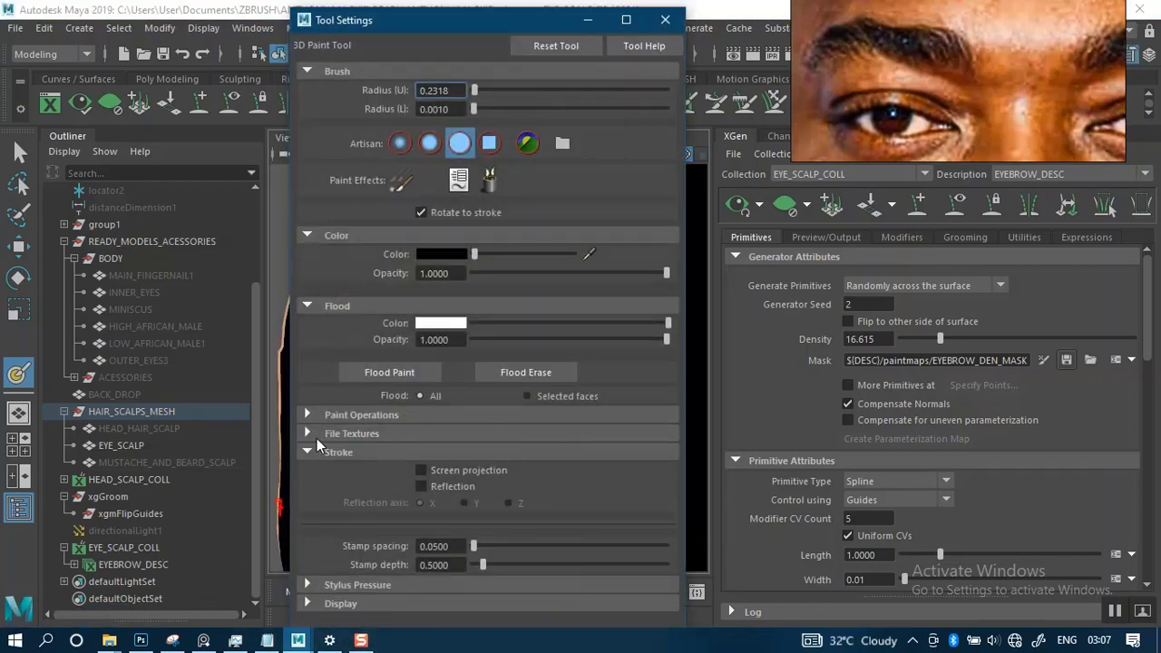
left_click(308, 433)
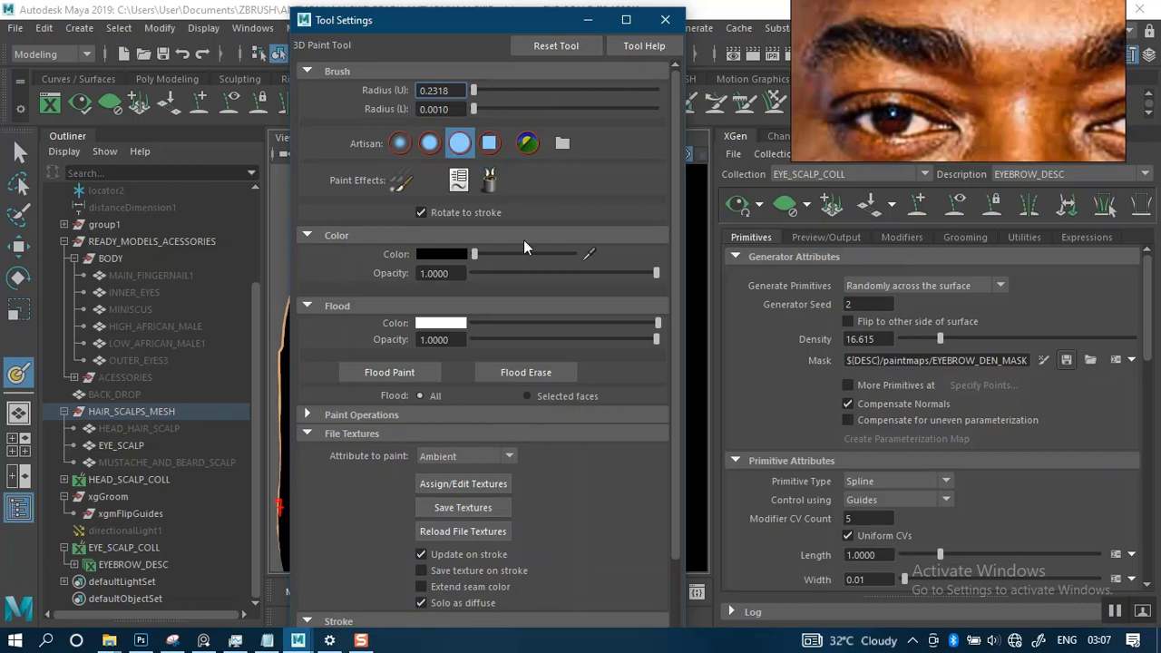
left_click(587, 19)
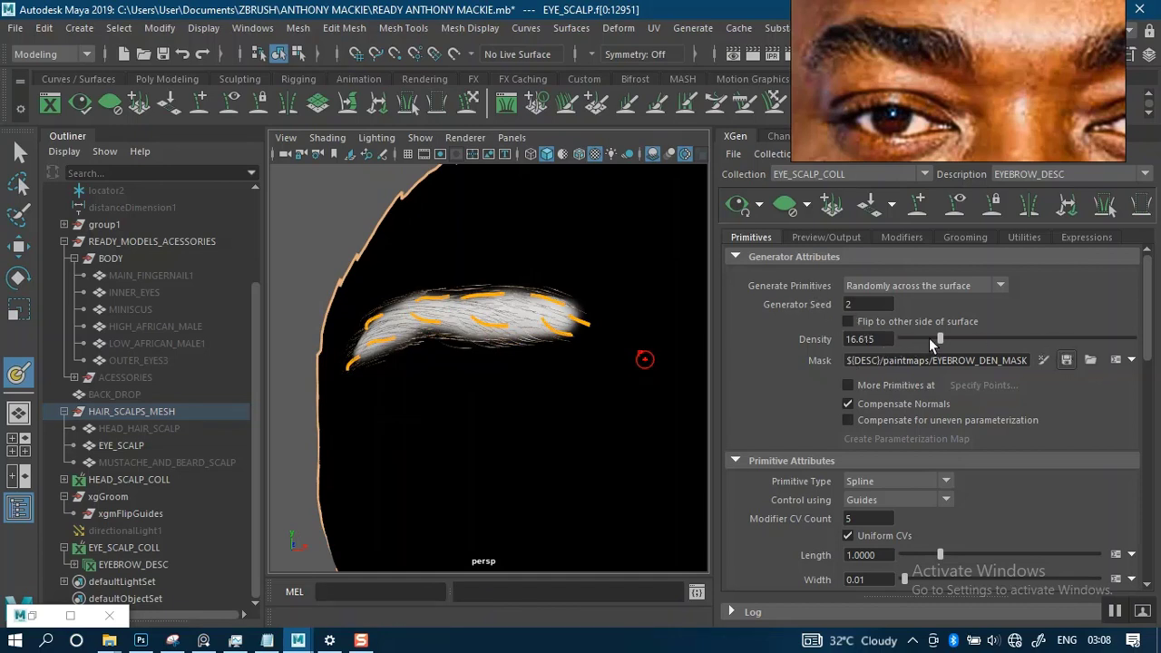
- Raise the eyebrow description's hair density to 83.765
left_click_drag(975, 338, 1097, 338)
scroll(473, 345, "down", 3)
mouse_move(484, 305)
left_mouse_down("alt")
mouse_move(596, 313)
mouse_move(482, 308)
left_mouse_up("alt")
middle_click_drag(514, 342, 353, 330, "alt")
right_click_drag(476, 293, 544, 363, "alt")
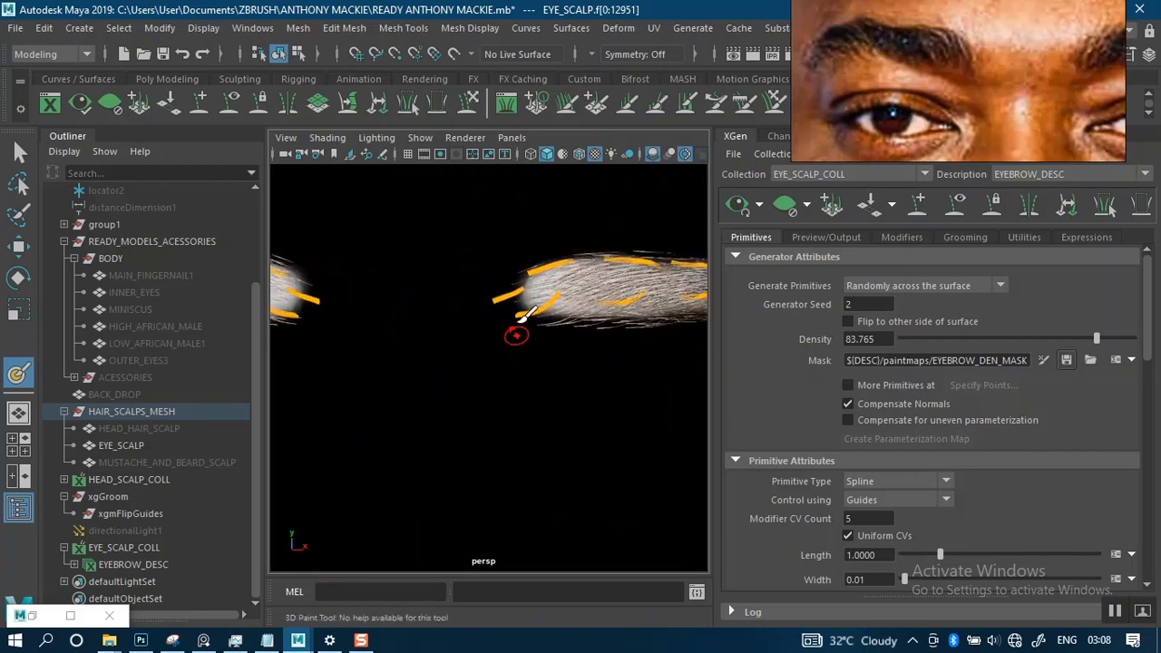
- Examine the density, direction and outline of the hair on the character's left brow from the front and side
middle_click_drag(580, 307, 473, 331, "alt")
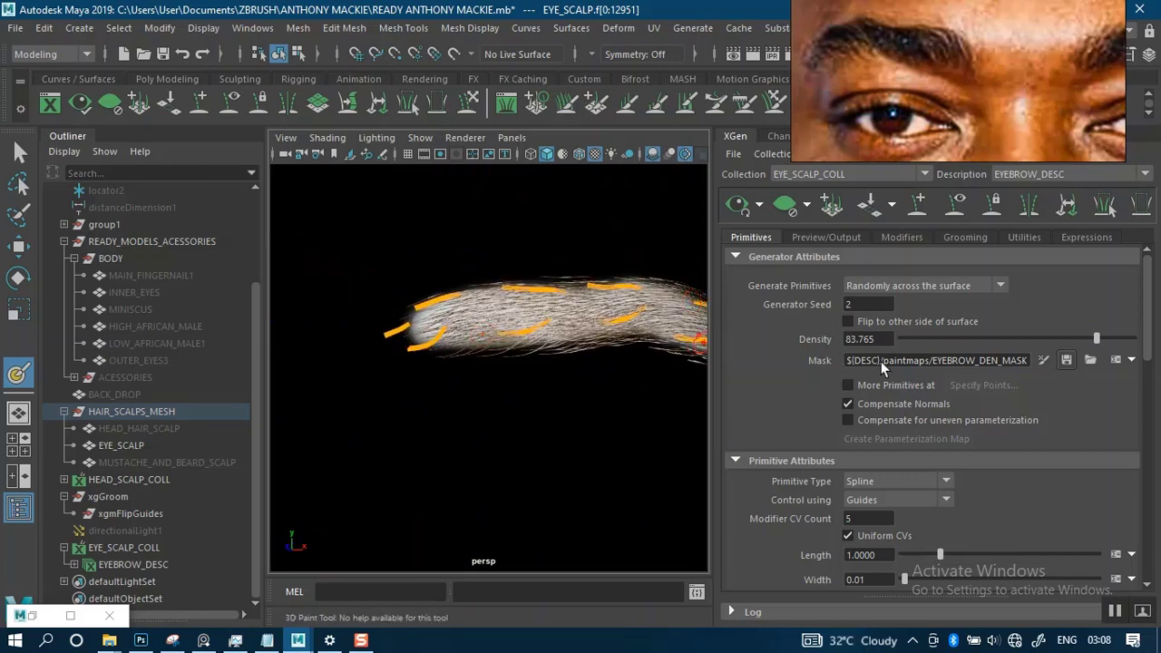
mouse_move(540, 328)
left_mouse_down("alt")
mouse_move(481, 337)
mouse_move(531, 334)
left_mouse_up("alt")
mouse_move(530, 334)
right_mouse_down("alt")
mouse_move(544, 390)
mouse_move(566, 399)
mouse_move(548, 322)
right_mouse_up("alt")
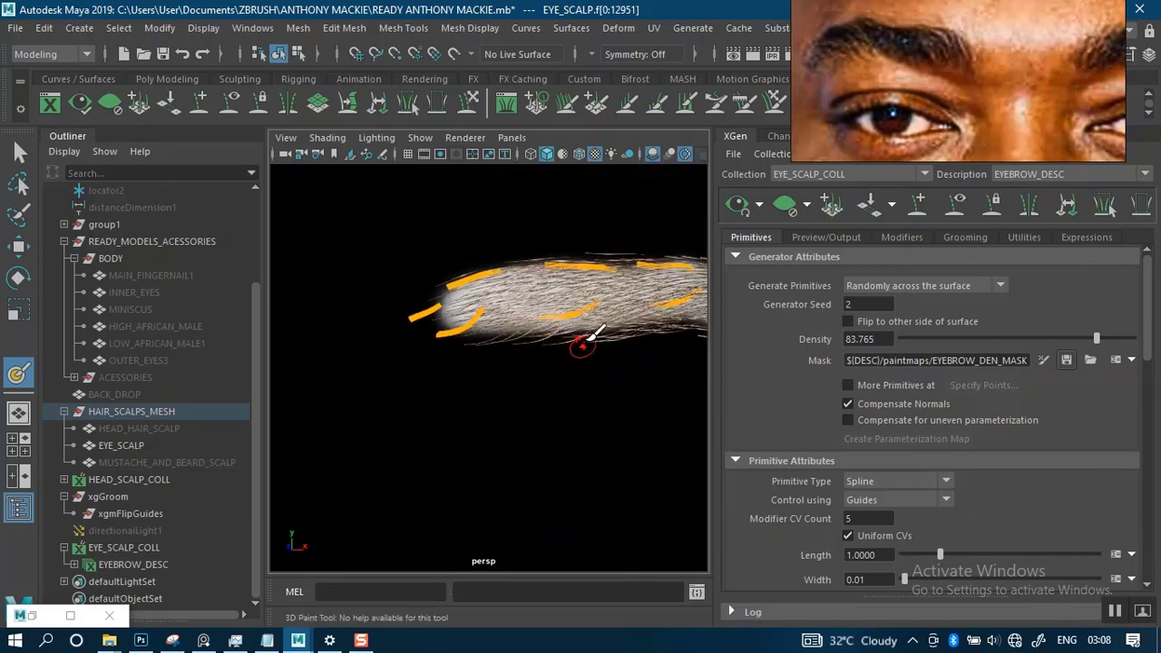
middle_click_drag(583, 345, 428, 324, "alt")
left_click_drag(427, 323, 531, 367, "alt")
right_click_drag(528, 368, 475, 311, "alt")
left_click_drag(475, 311, 542, 318, "alt")
middle_click_drag(542, 319, 561, 316, "alt")
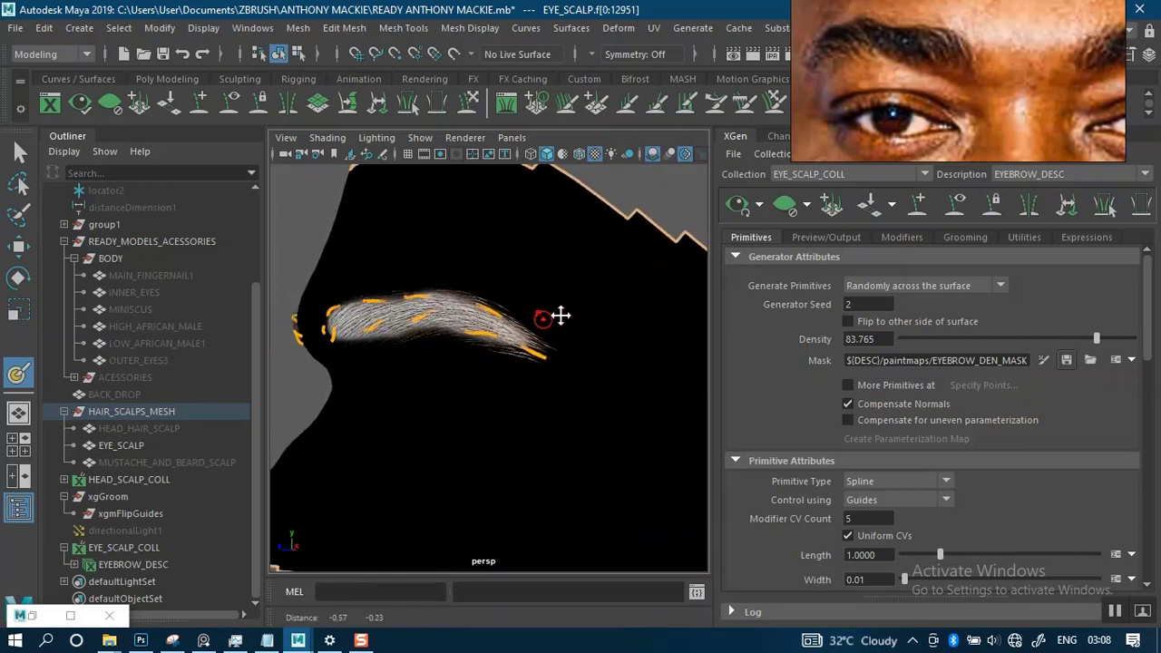
mouse_move(561, 314)
right_mouse_down("alt")
mouse_move(550, 314)
mouse_move(564, 368)
mouse_move(591, 389)
mouse_move(535, 325)
right_mouse_up("alt")
left_click_drag(535, 325, 573, 327, "alt")
right_click_drag(573, 327, 533, 265, "alt")
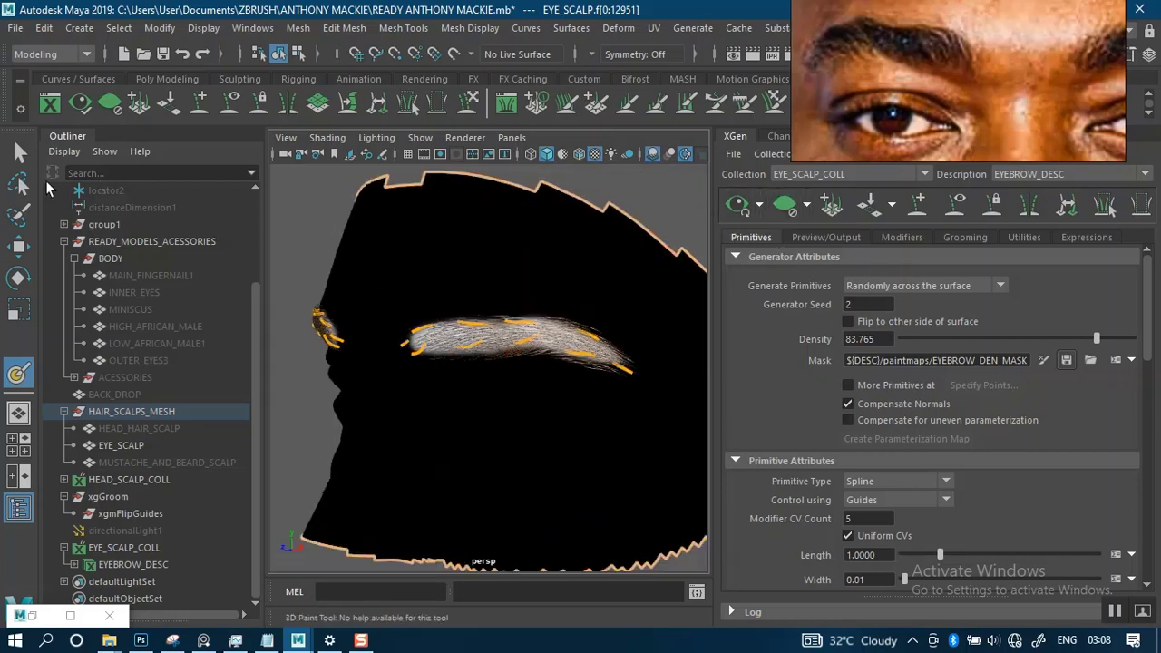
- Exit the 3D Paint Tool and deselect the eye scalp mesh to show the brows on the plain shaded surface
left_click(29, 161)
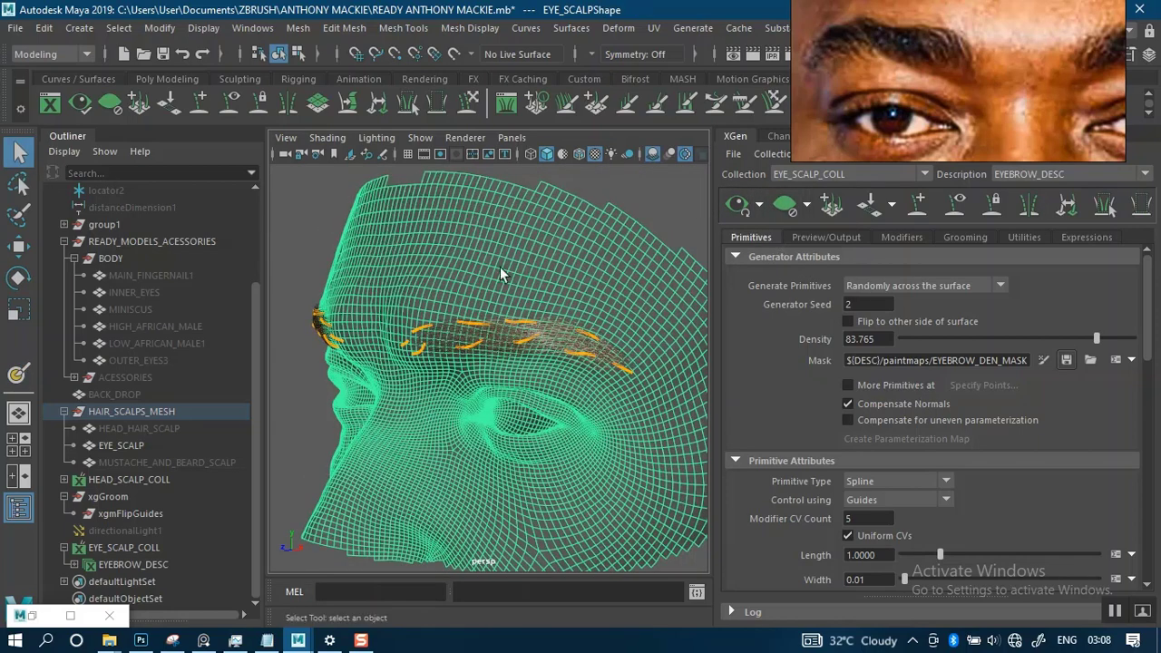
left_click(653, 197)
mouse_move(630, 243)
left_mouse_down("alt")
mouse_move(498, 294)
mouse_move(561, 272)
mouse_move(531, 302)
mouse_move(572, 314)
left_mouse_up("alt")
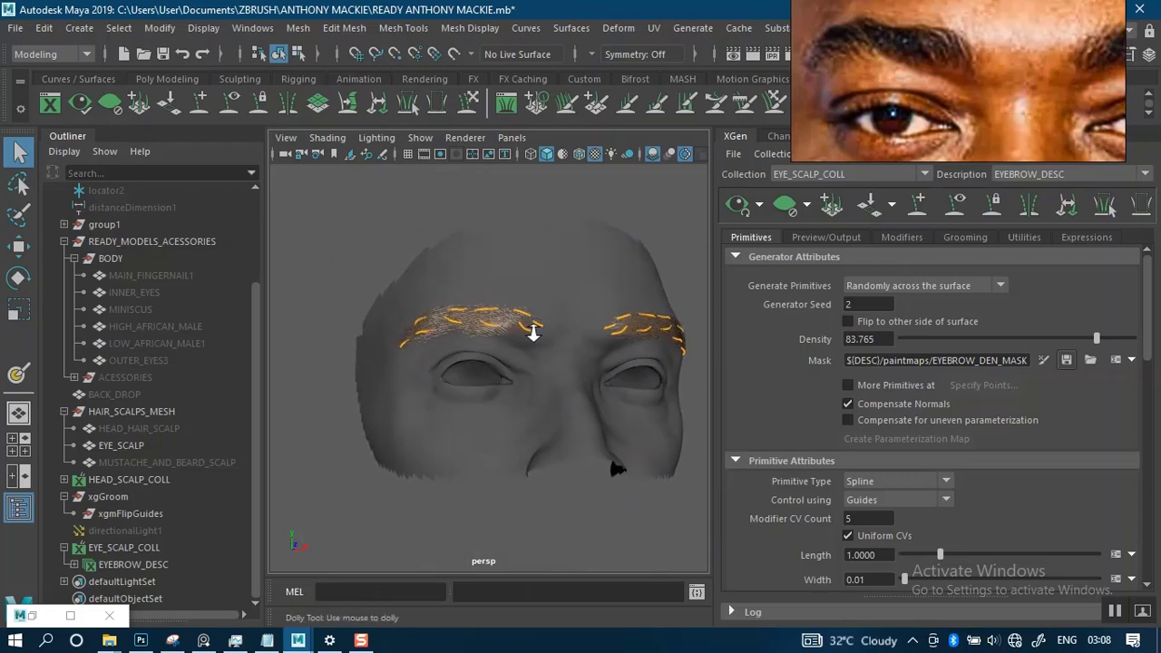
right_click_drag(533, 333, 541, 352, "alt")
left_click_drag(541, 352, 575, 377, "alt")
right_click_drag(575, 377, 550, 243, "alt")
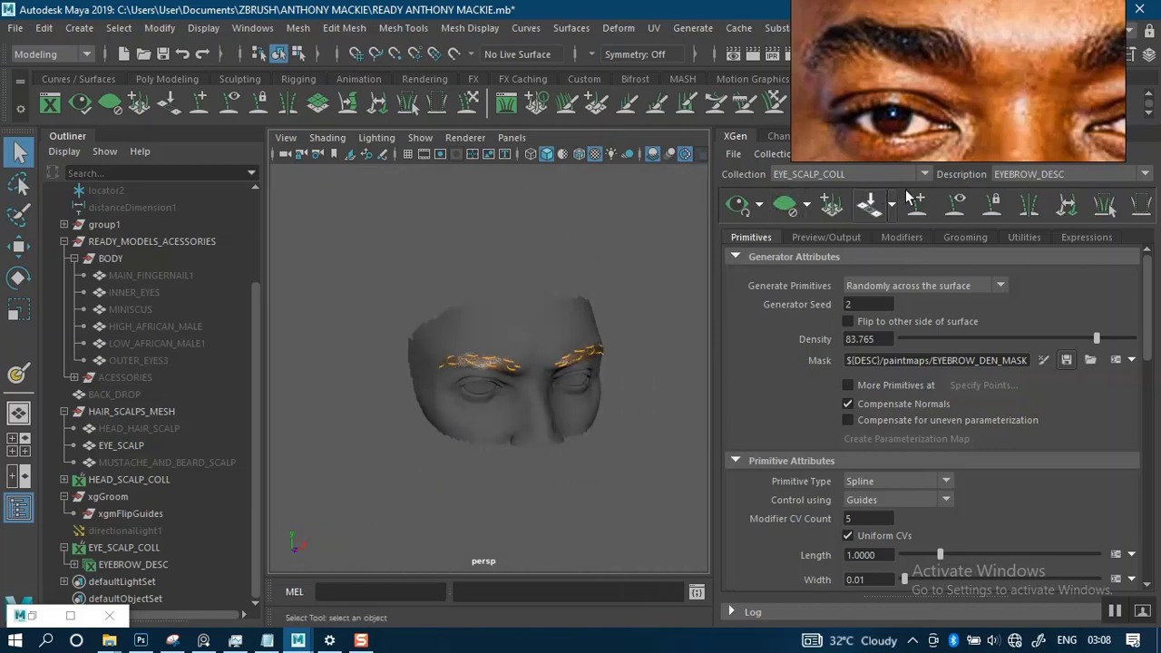
- Hide the eyebrow description's orange guides so only the generated hair is displayed
right_click_drag(493, 336, 556, 376, "alt")
left_click_drag(557, 376, 544, 293, "alt")
left_click_drag(567, 346, 636, 316, "alt")
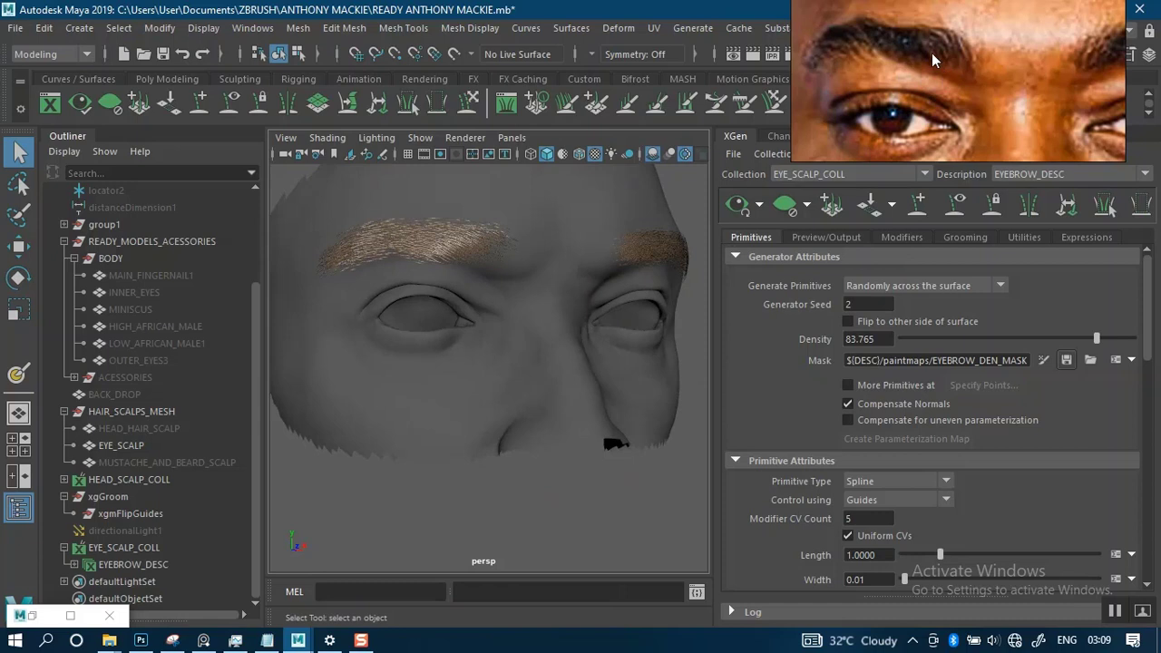
- Show more of the face in the reference portrait and compare its brow shape with the hair on the model
scroll(939, 52, "down", 3)
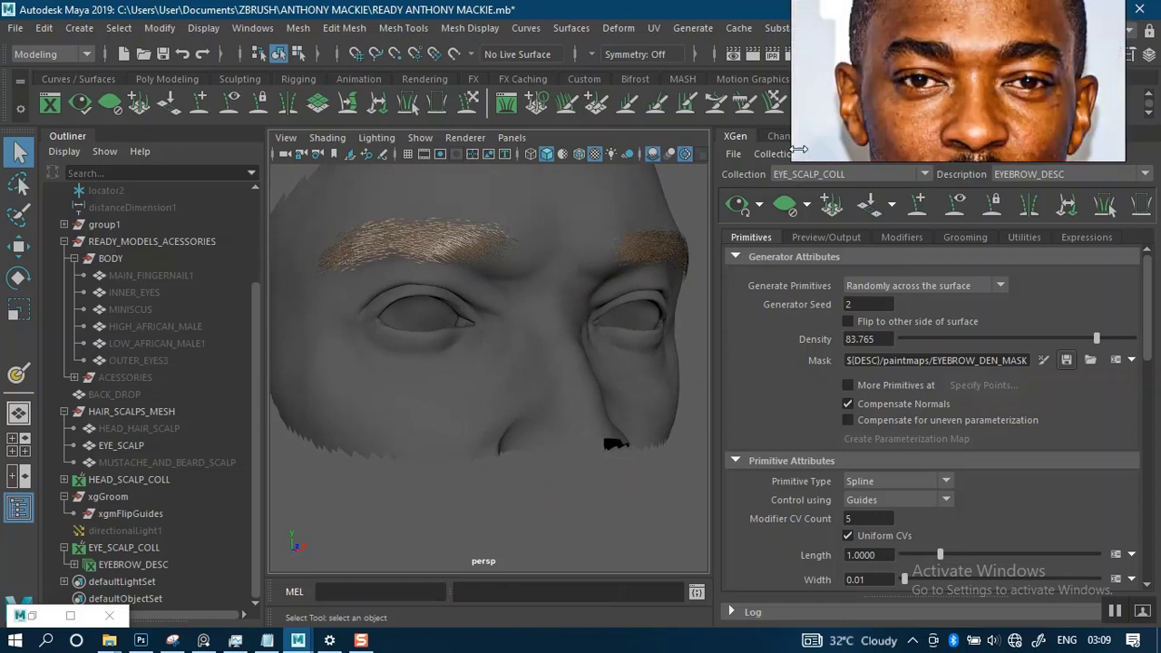
scroll(622, 271, "down", 3)
left_click_drag(627, 269, 551, 255, "alt")
left_click_drag(557, 295, 585, 262, "alt")
right_click_drag(586, 262, 591, 300, "alt")
left_click_drag(591, 300, 545, 290, "alt")
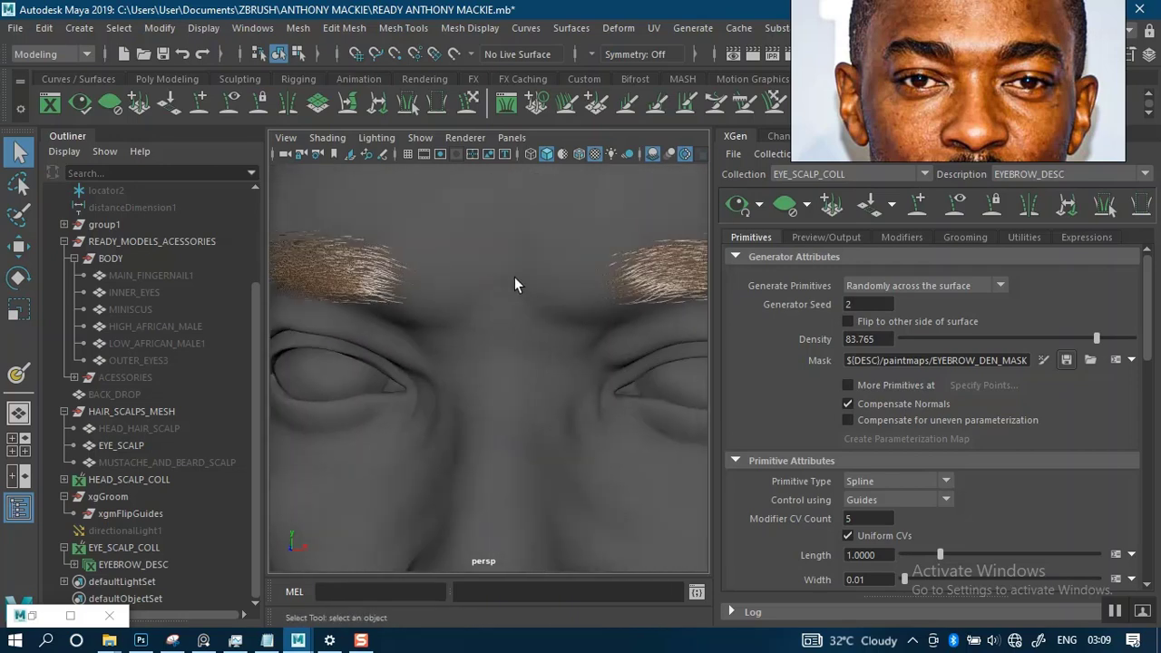
- Select the EYE_SCALP mesh and reopen its density mask for painting, framing the character's right brow
left_click(508, 281)
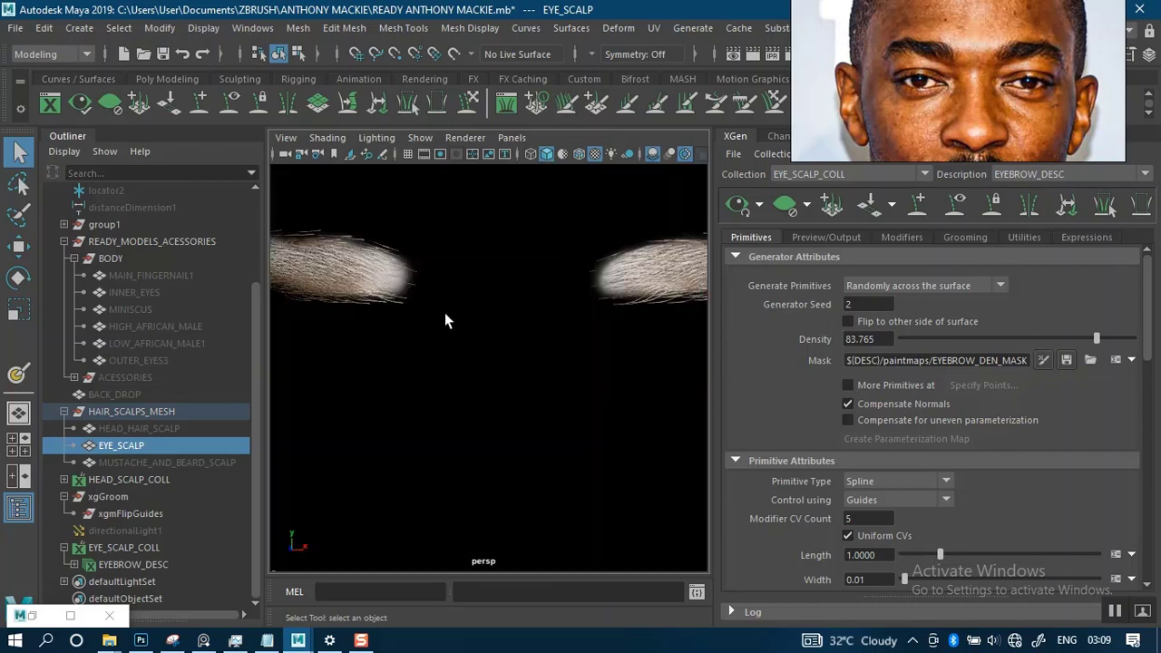
mouse_move(427, 329)
left_mouse_down("alt")
mouse_move(463, 365)
mouse_move(492, 313)
mouse_move(551, 305)
mouse_move(525, 303)
left_mouse_up("alt")
mouse_move(525, 303)
middle_mouse_down("alt")
mouse_move(534, 326)
mouse_move(517, 319)
middle_mouse_up("alt")
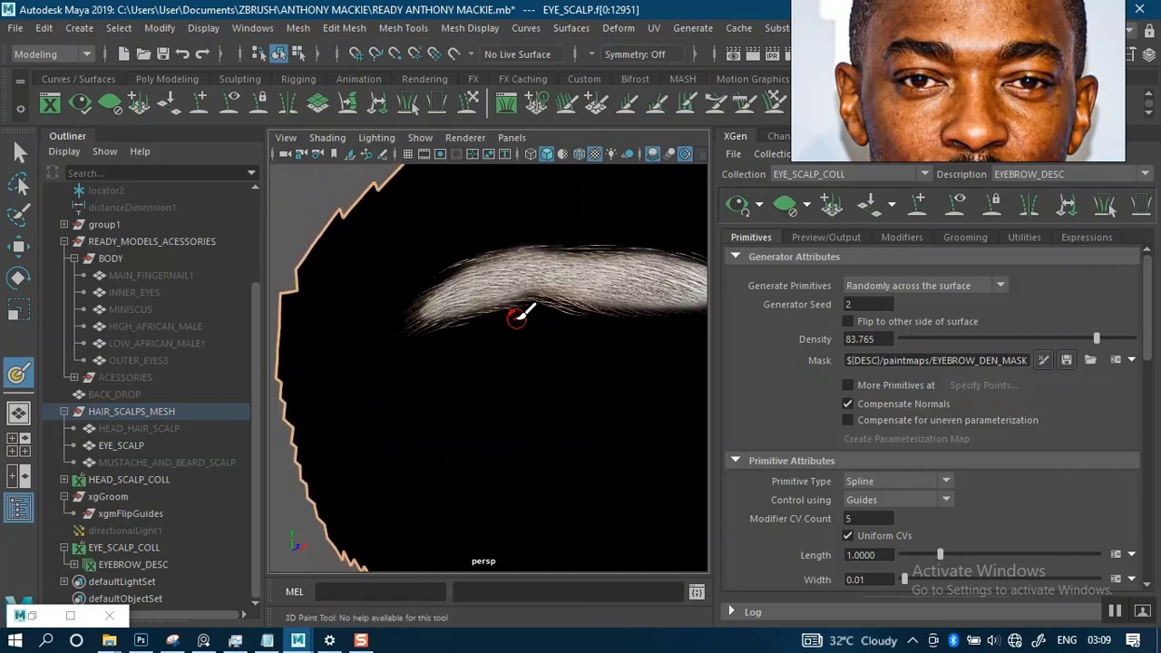
- Clear the XGen hair preview to expose the painted density mask on the character's right brow
scroll(517, 350, "up", 2)
scroll(509, 314, "down", 1)
scroll(520, 328, "up", 2)
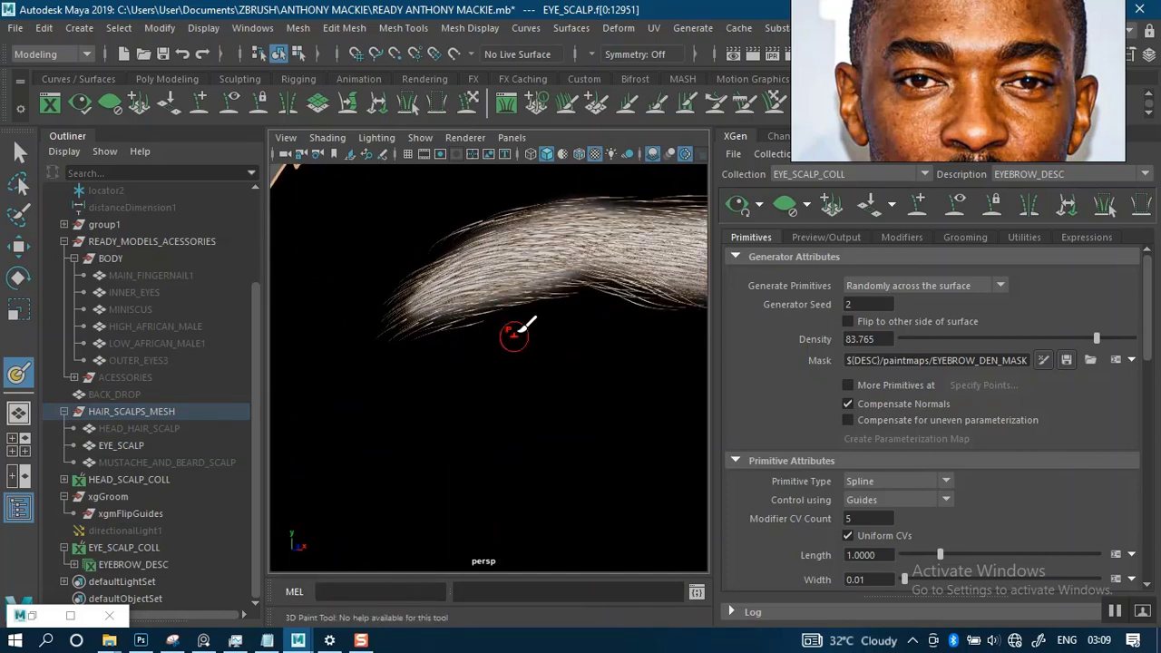
left_click_drag(523, 327, 612, 290, "alt")
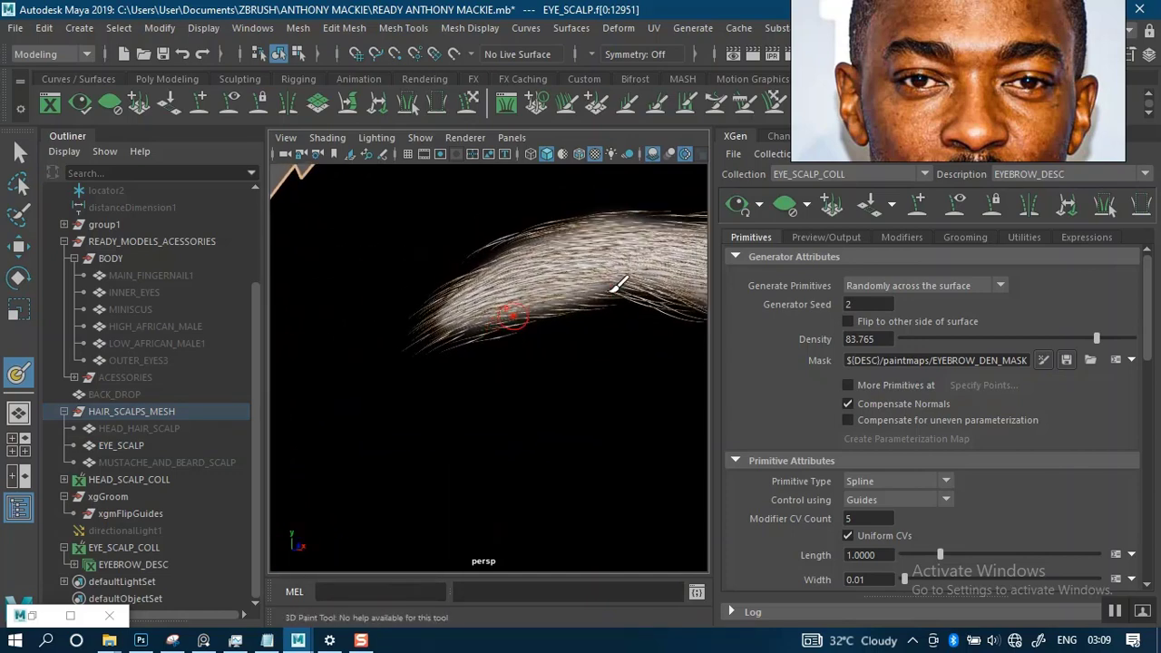
left_click(778, 214)
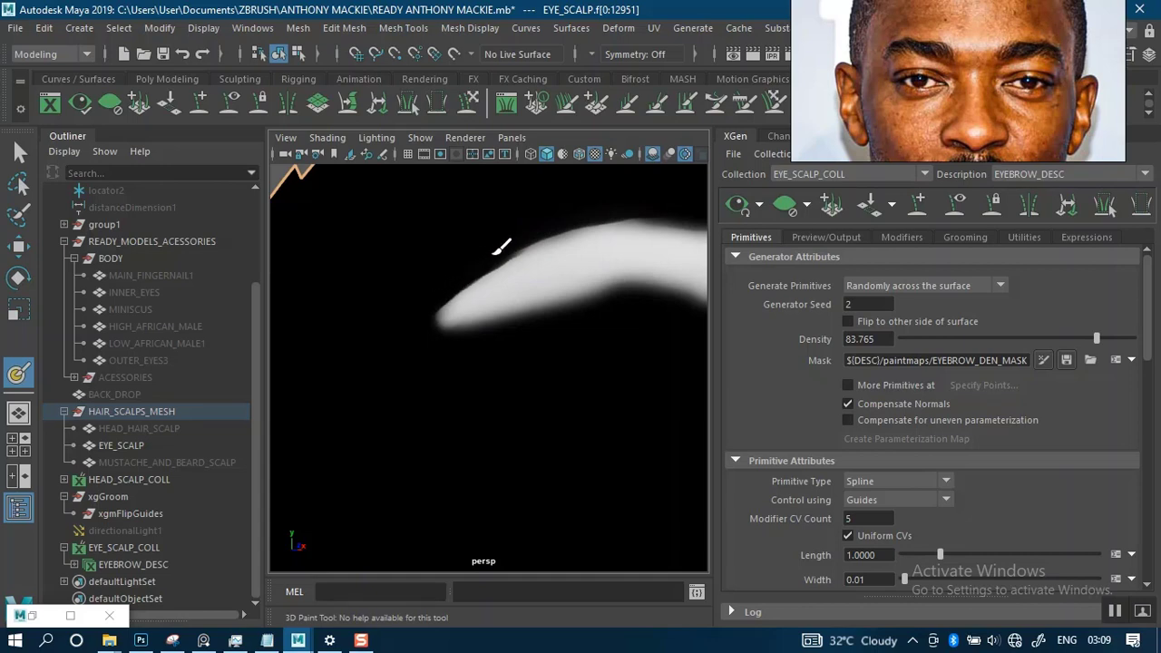
- Paint black along the upper edge of the right brow's density mask to trim its outline
left_click_drag(553, 285, 505, 300, "alt")
middle_click_drag(590, 258, 481, 309, "alt")
left_click_drag(526, 298, 484, 303, "alt")
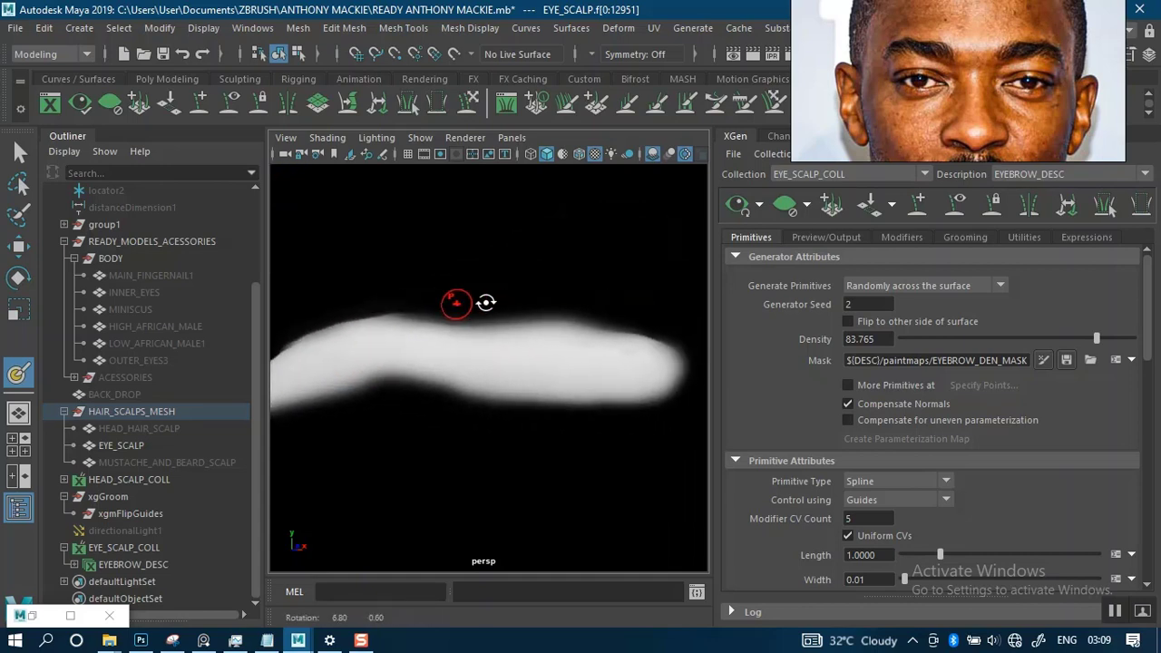
mouse_move(555, 273)
middle_mouse_down("alt")
mouse_move(499, 294)
mouse_move(554, 259)
middle_mouse_up("alt")
right_click_drag(551, 288, 622, 288, "alt")
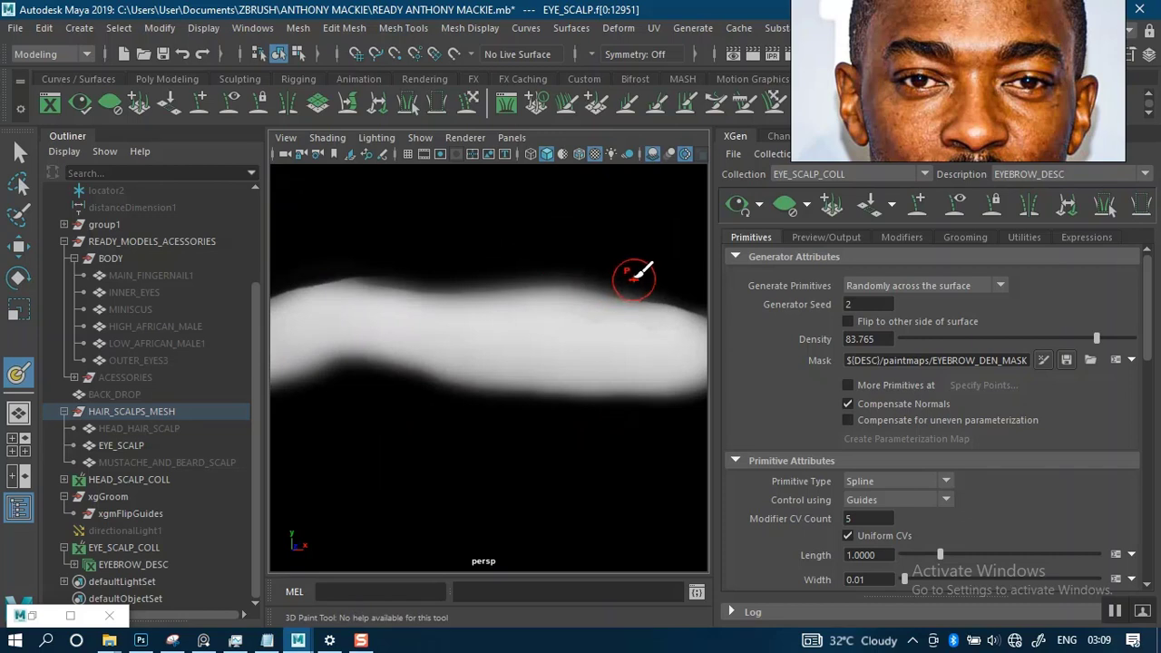
left_click_drag(580, 270, 470, 274)
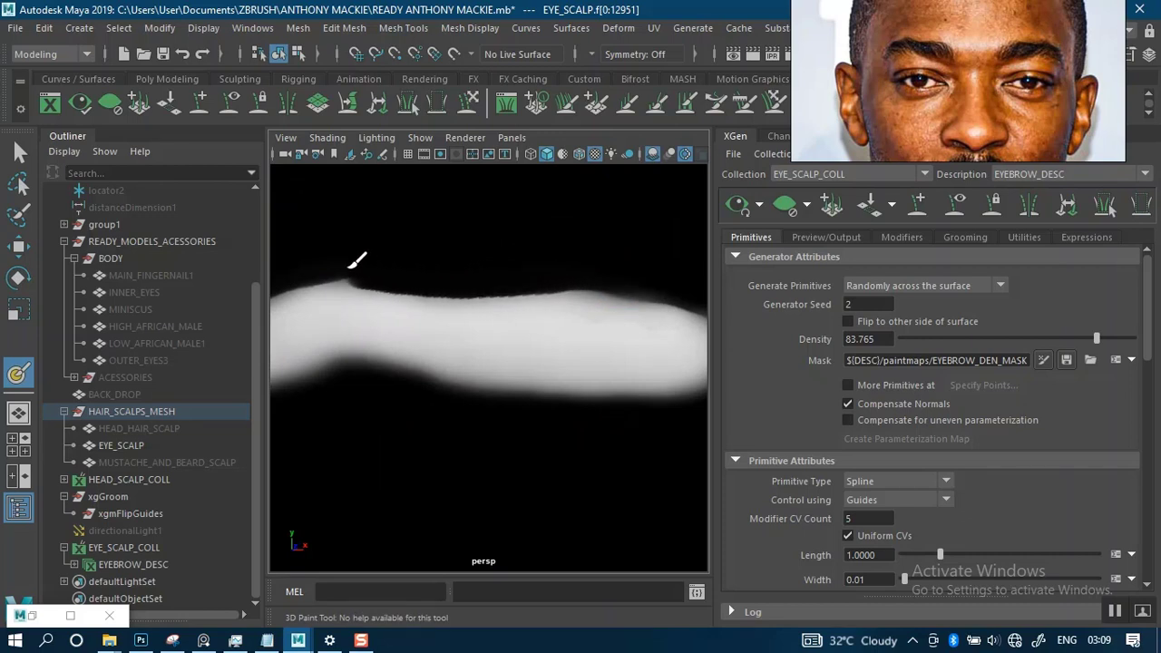
- Trim the upper edge of the character's left brow mask with black, from its inner end to the outer tail
scroll(550, 251, "down", 5)
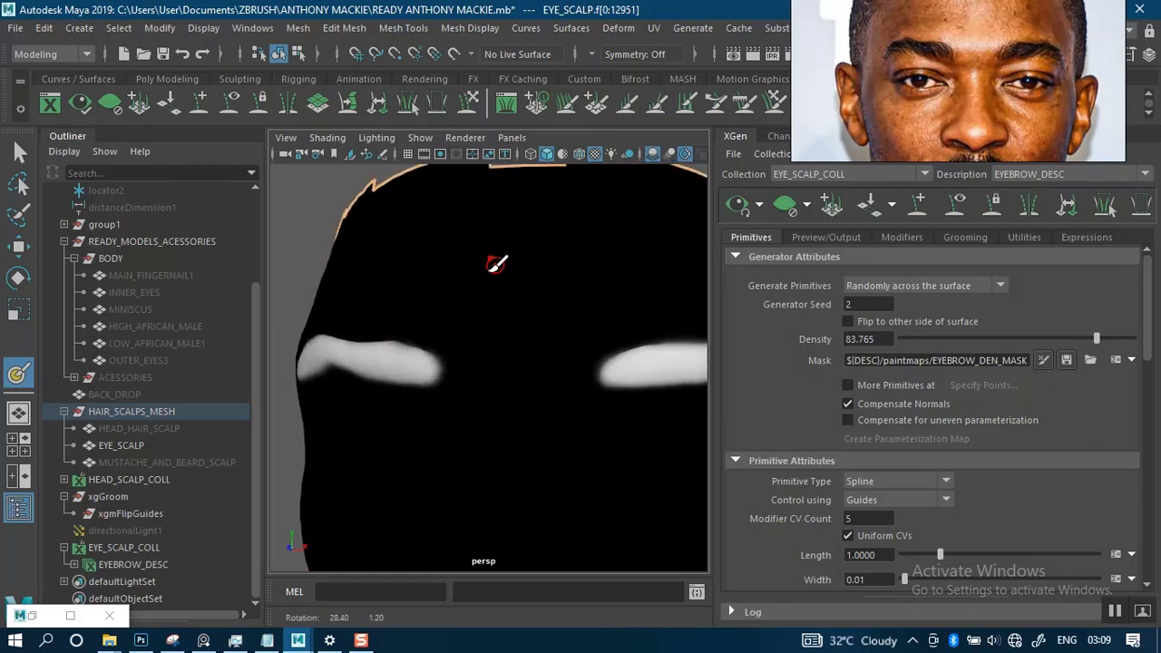
scroll(478, 268, "up", 6)
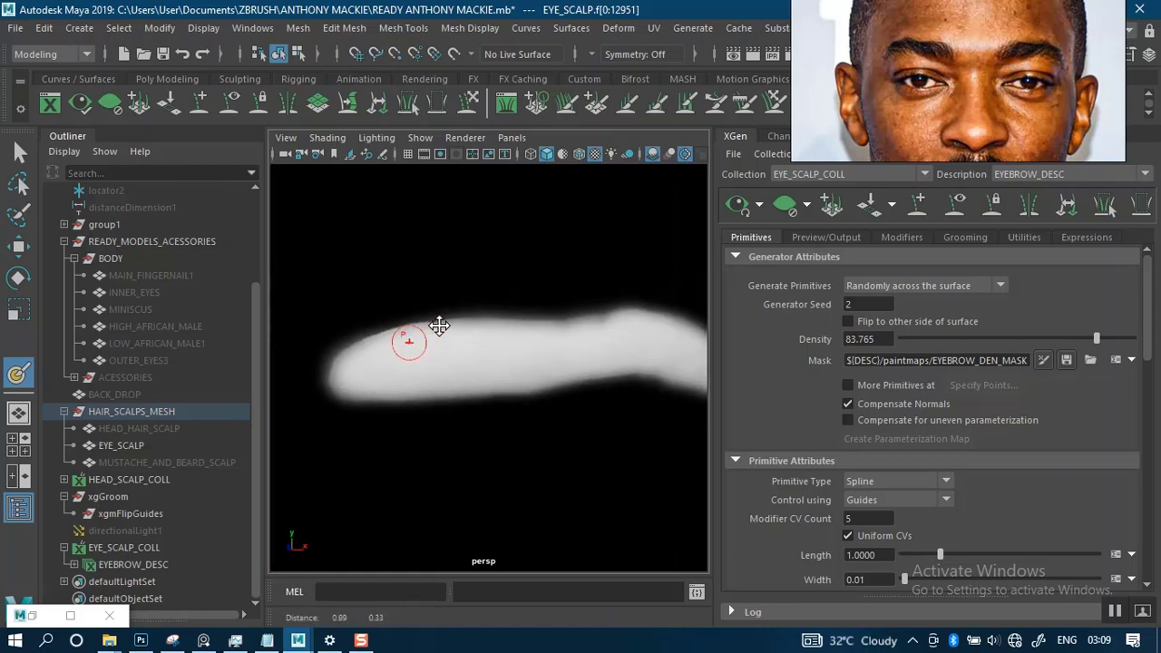
scroll(462, 305, "down", 3)
left_click_drag(475, 290, 424, 302, "alt")
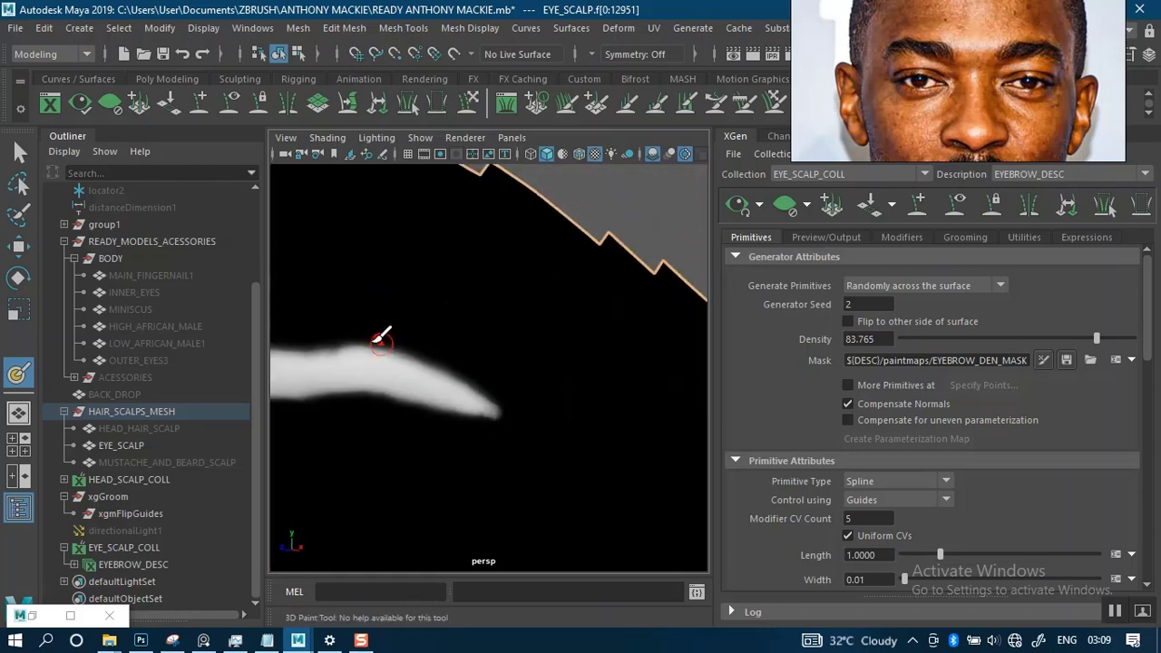
left_click_drag(381, 337, 467, 270, "alt")
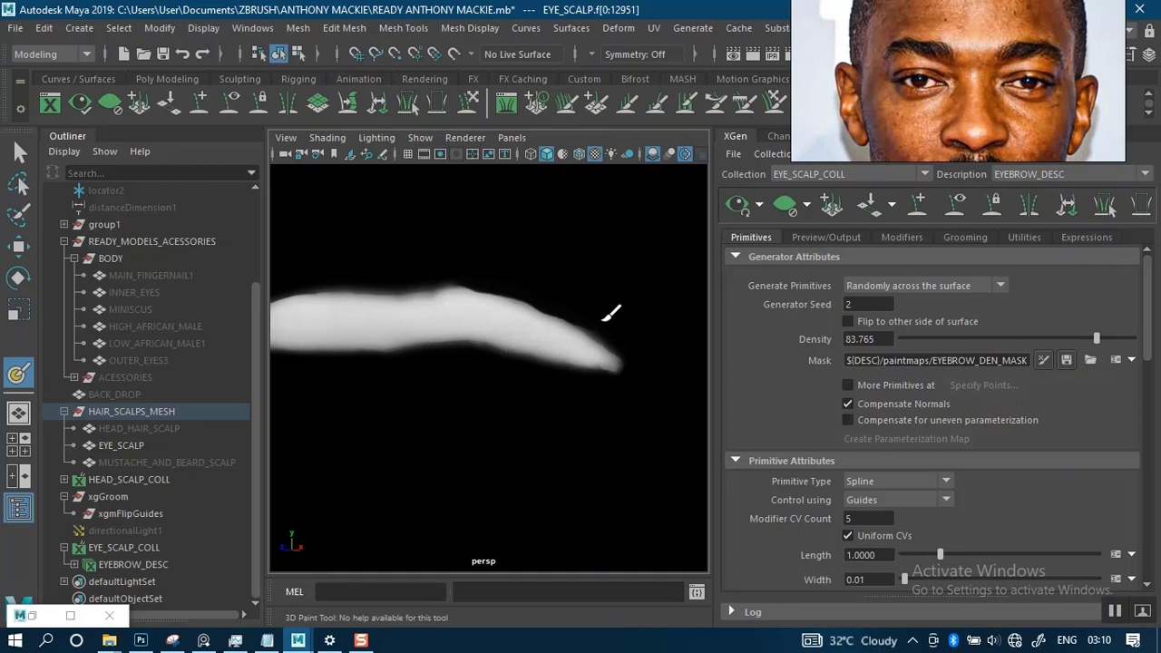
left_click_drag(548, 302, 583, 246, "alt")
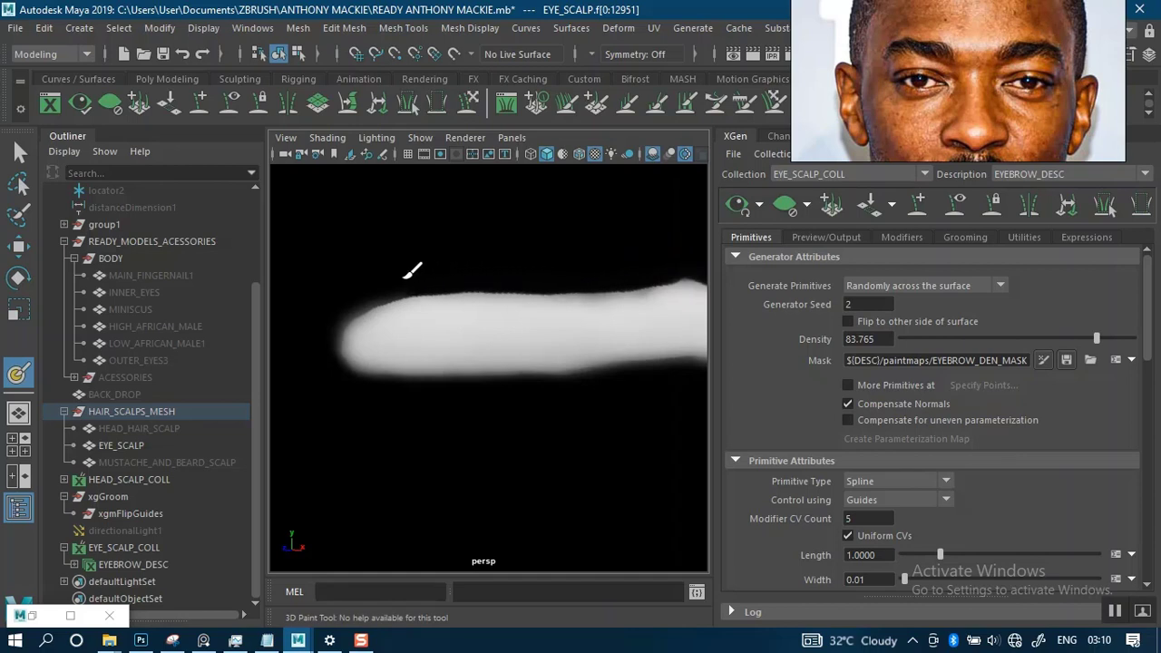
mouse_move(521, 312)
left_mouse_down("alt")
mouse_move(536, 262)
mouse_move(472, 262)
mouse_move(480, 245)
mouse_move(517, 324)
mouse_move(507, 308)
left_mouse_up("alt")
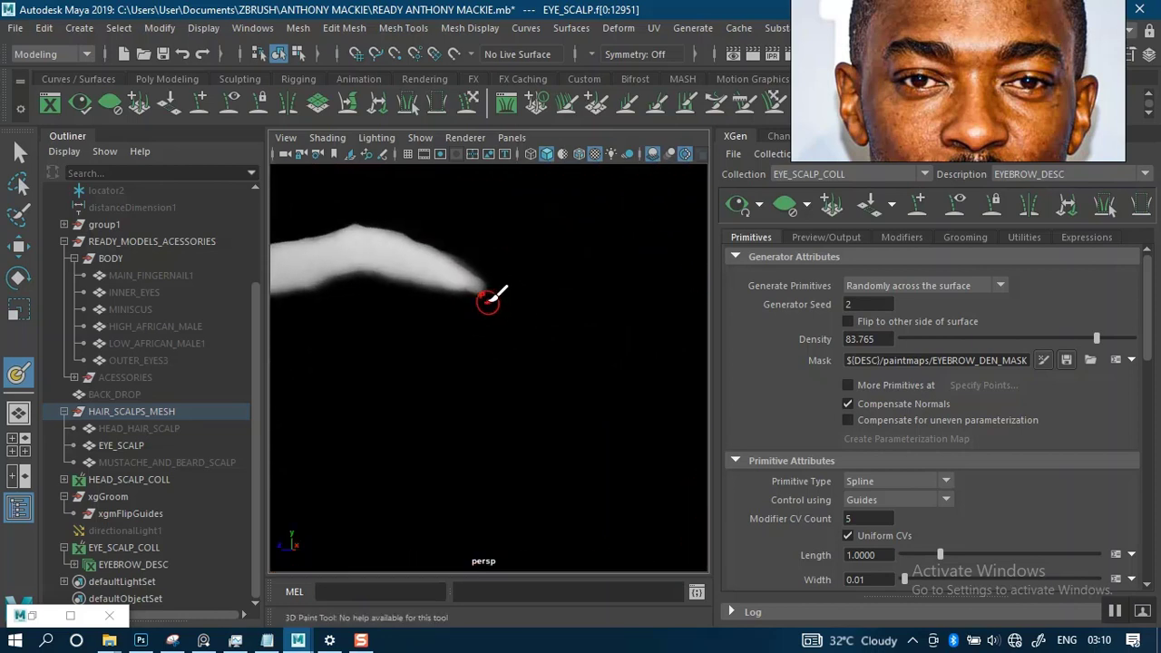
right_click_drag(505, 300, 480, 268, "alt")
left_click_drag(480, 268, 627, 281, "alt")
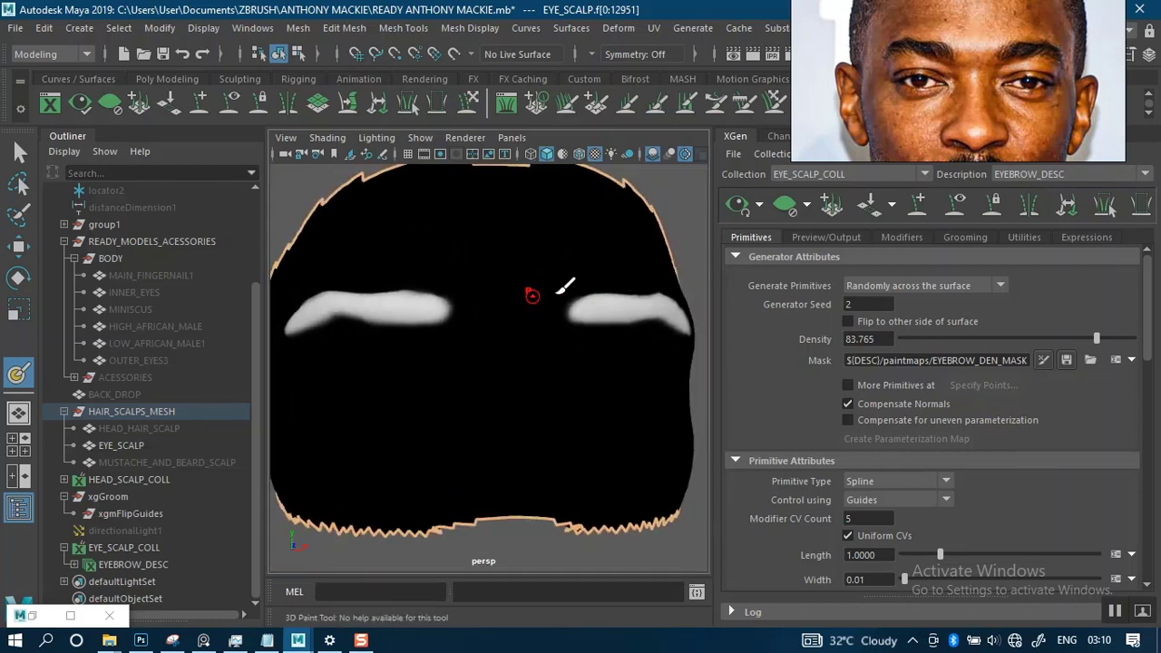
- Paint black along the lower edge of the right brow's mask to slim its arch and outer tail
left_click_drag(534, 293, 595, 288, "alt")
middle_click_drag(515, 286, 537, 313, "alt")
right_click_drag(541, 294, 564, 333, "alt")
left_click_drag(562, 291, 588, 293, "alt")
right_click_drag(521, 294, 524, 323, "alt")
middle_click_drag(524, 324, 569, 325, "alt")
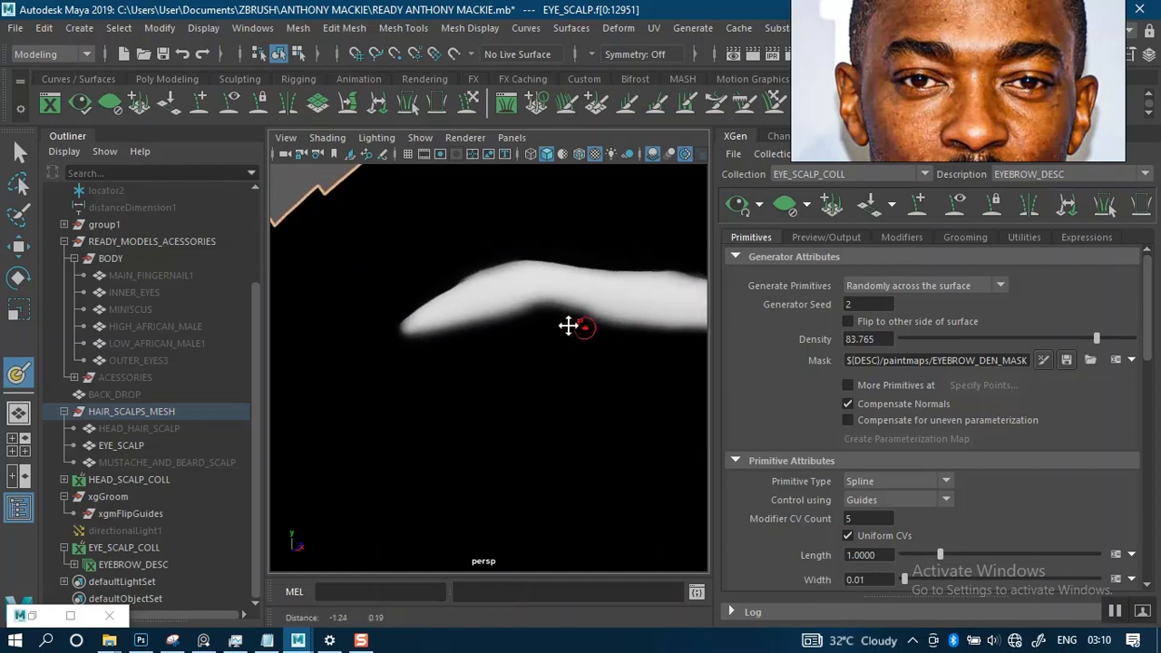
mouse_move(574, 313)
right_mouse_down("alt")
mouse_move(570, 340)
mouse_move(580, 323)
right_mouse_up("alt")
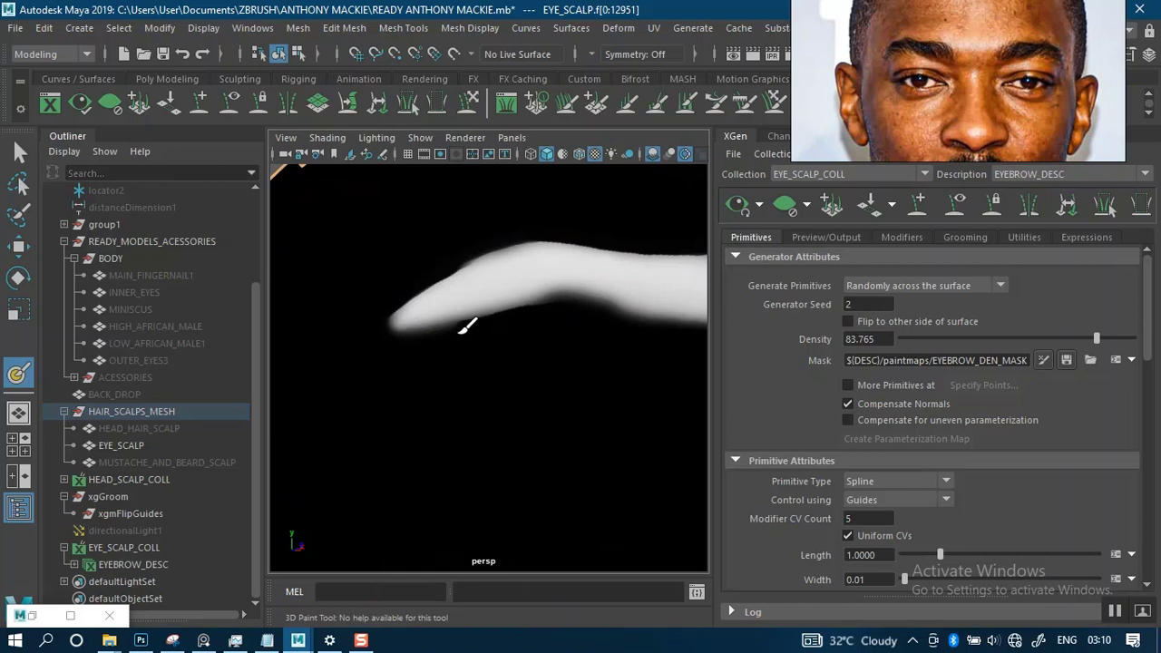
middle_click_drag(599, 325, 391, 295, "alt")
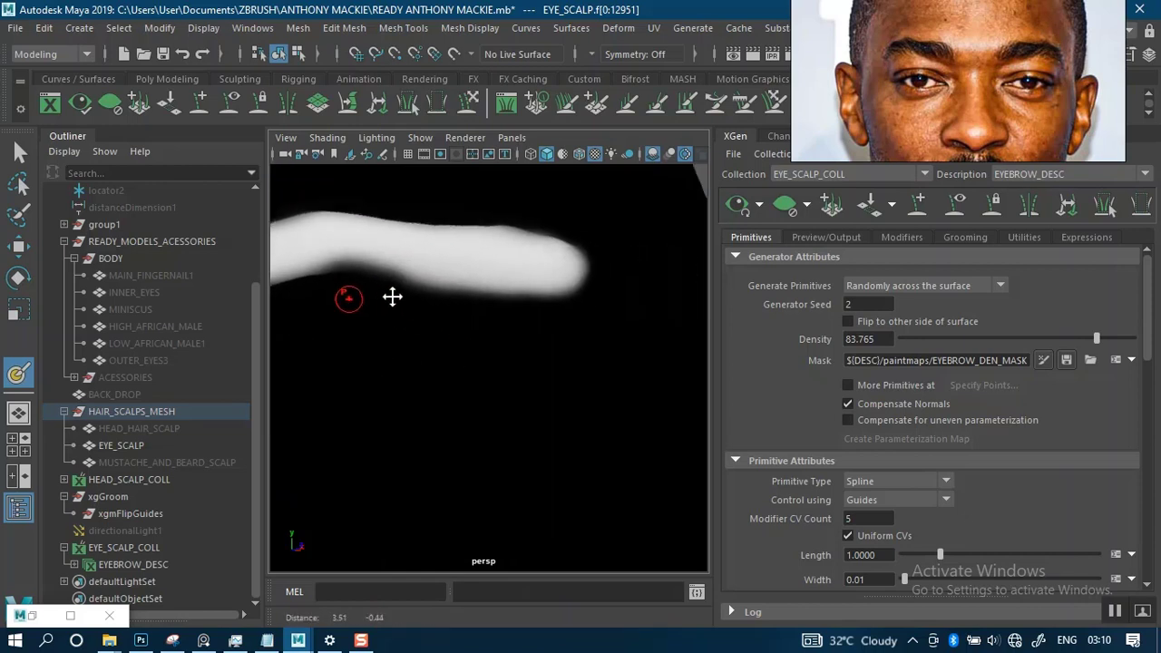
- Trim the lower edge of the left brow's mask with black along the arch and tail
left_click_drag(589, 300, 462, 305, "alt")
middle_click_drag(626, 337, 514, 297, "alt")
left_click_drag(498, 297, 466, 305, "alt")
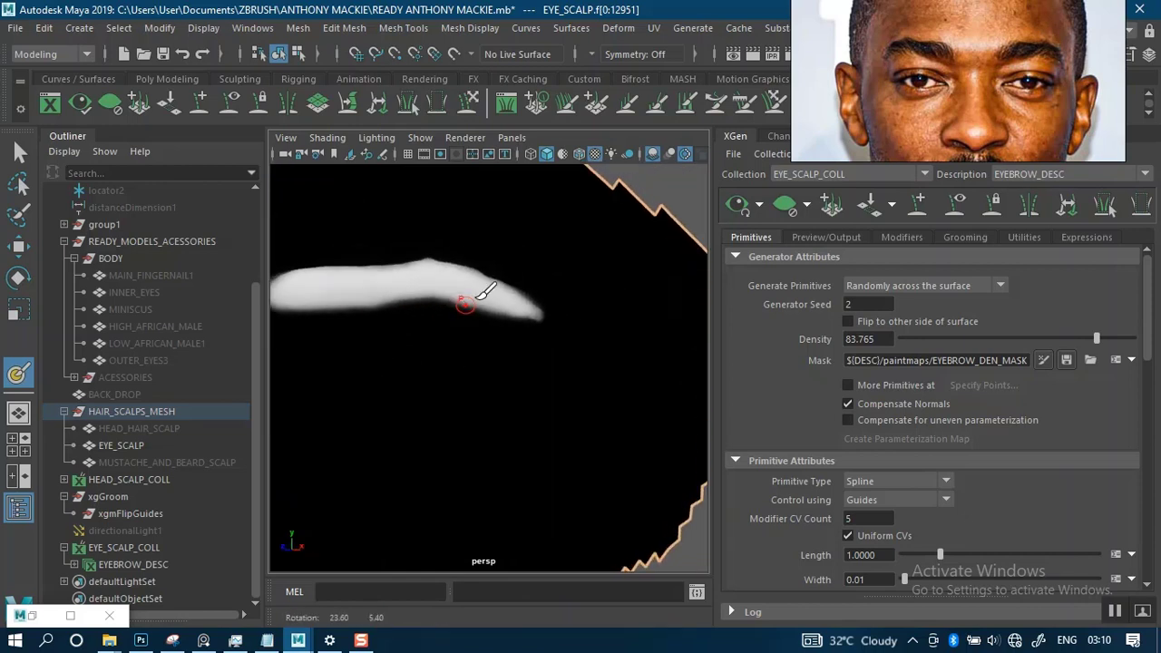
right_click_drag(466, 305, 539, 336, "alt")
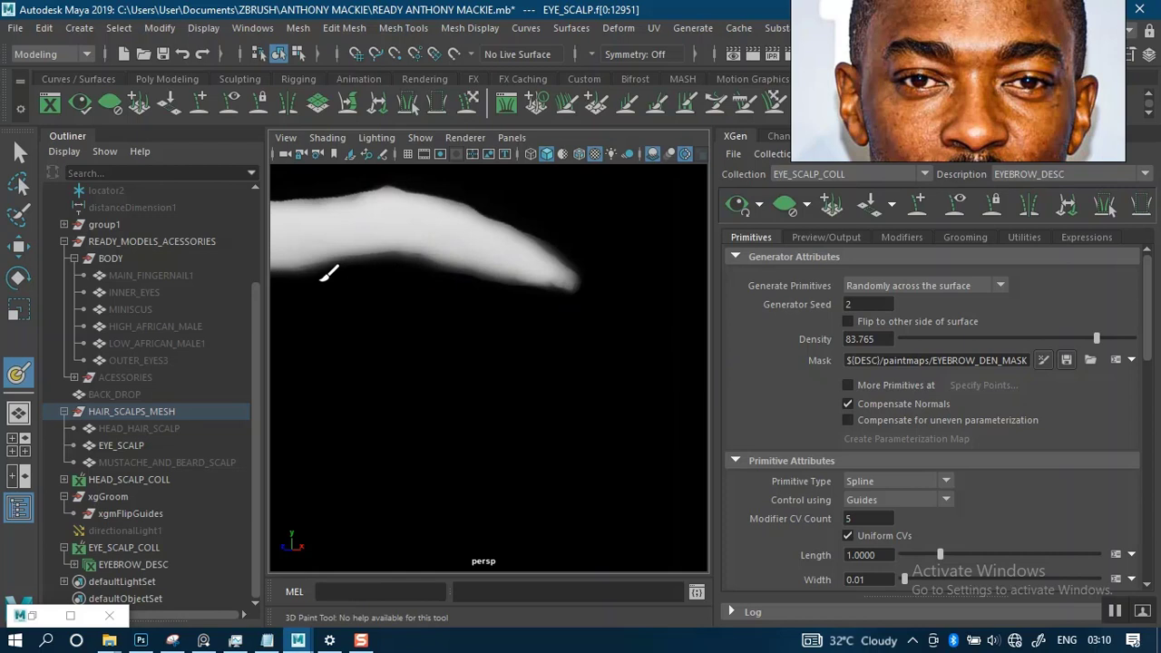
right_click_drag(497, 320, 517, 290, "alt")
left_click_drag(518, 290, 535, 311, "alt")
middle_click_drag(493, 307, 599, 295, "alt")
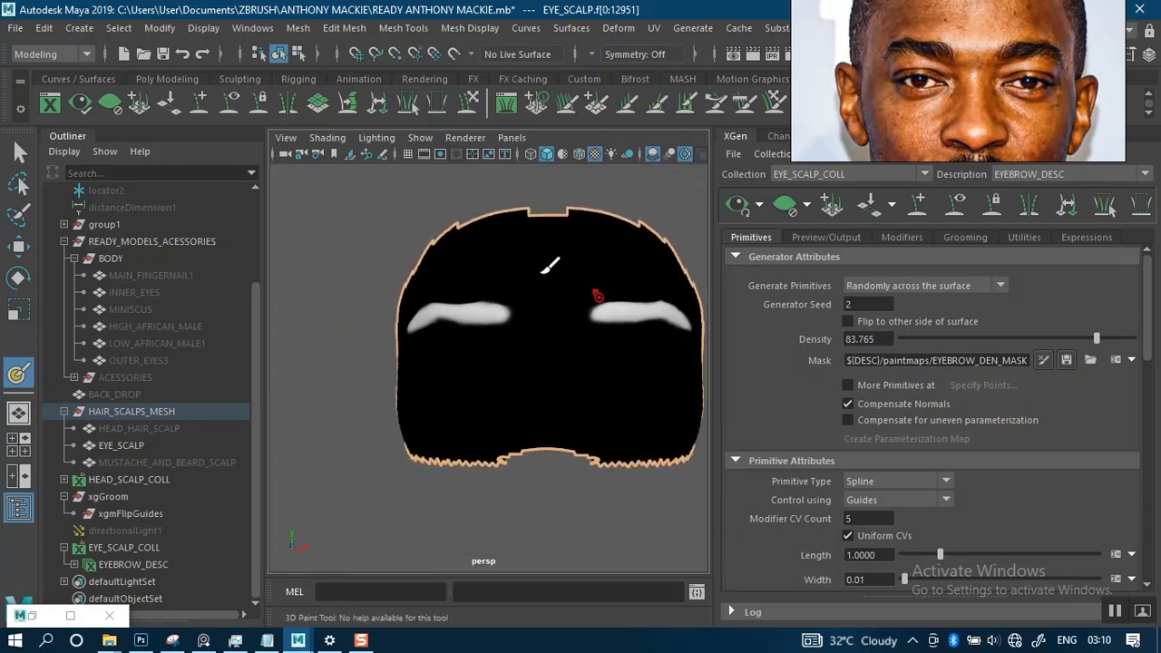
- Check the trimmed mask on both brows and regenerate the eyebrow hair preview from it
right_click_drag(481, 280, 517, 309, "alt")
left_click_drag(518, 309, 598, 285, "alt")
middle_click_drag(596, 282, 593, 315, "alt")
right_click_drag(569, 302, 610, 258, "alt")
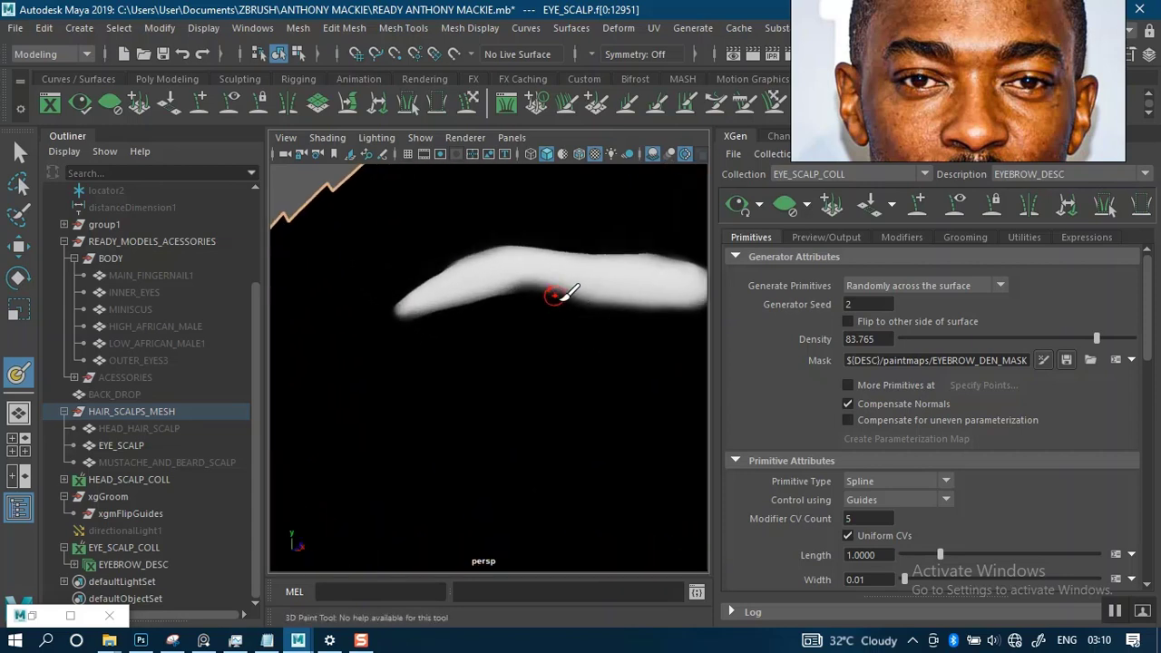
middle_click_drag(555, 293, 562, 322, "alt")
right_click_drag(549, 317, 581, 280, "alt")
left_click_drag(580, 281, 430, 308, "alt")
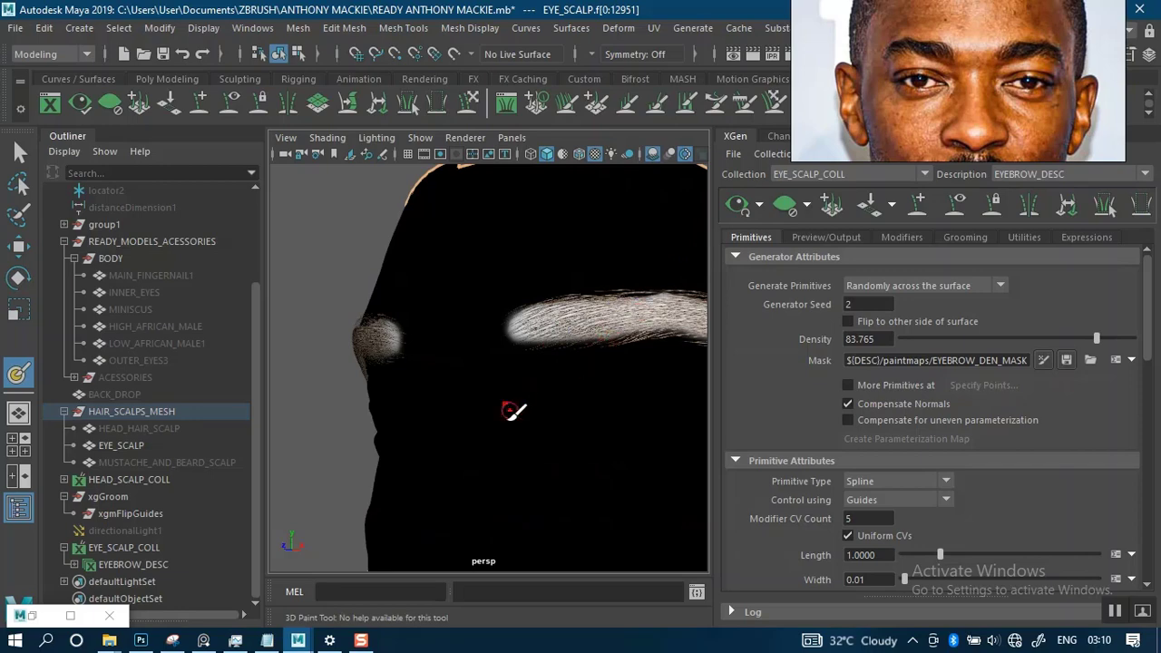
scroll(504, 361, "down", 4)
left_click_drag(565, 344, 594, 342, "alt")
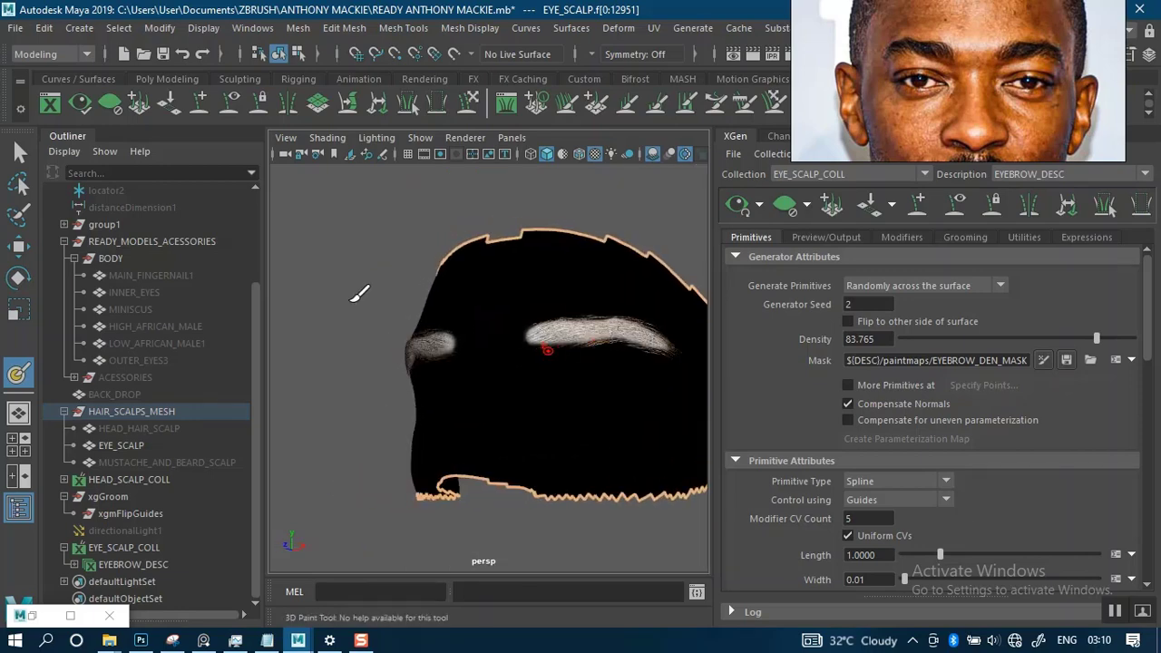
- Leave the 3D Paint Tool and deselect EYE_SCALP to view the regenerated brows on the shaded face
left_click(21, 153)
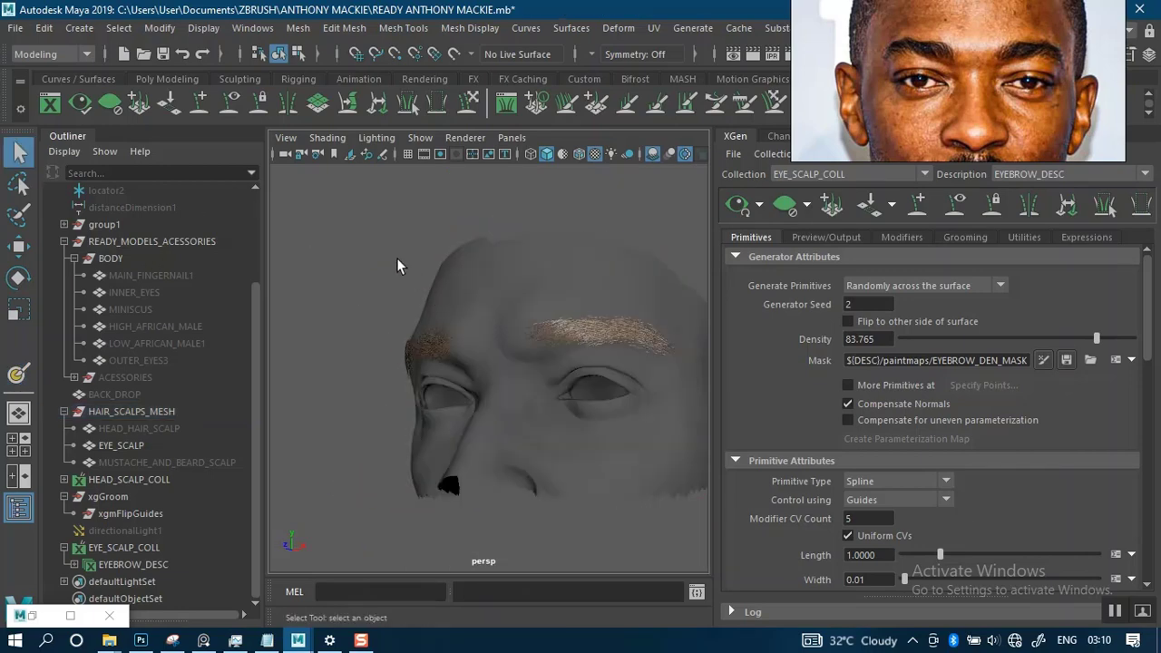
left_click_drag(397, 265, 487, 257, "alt")
right_click_drag(487, 257, 539, 350, "alt")
left_click_drag(539, 350, 479, 298, "alt")
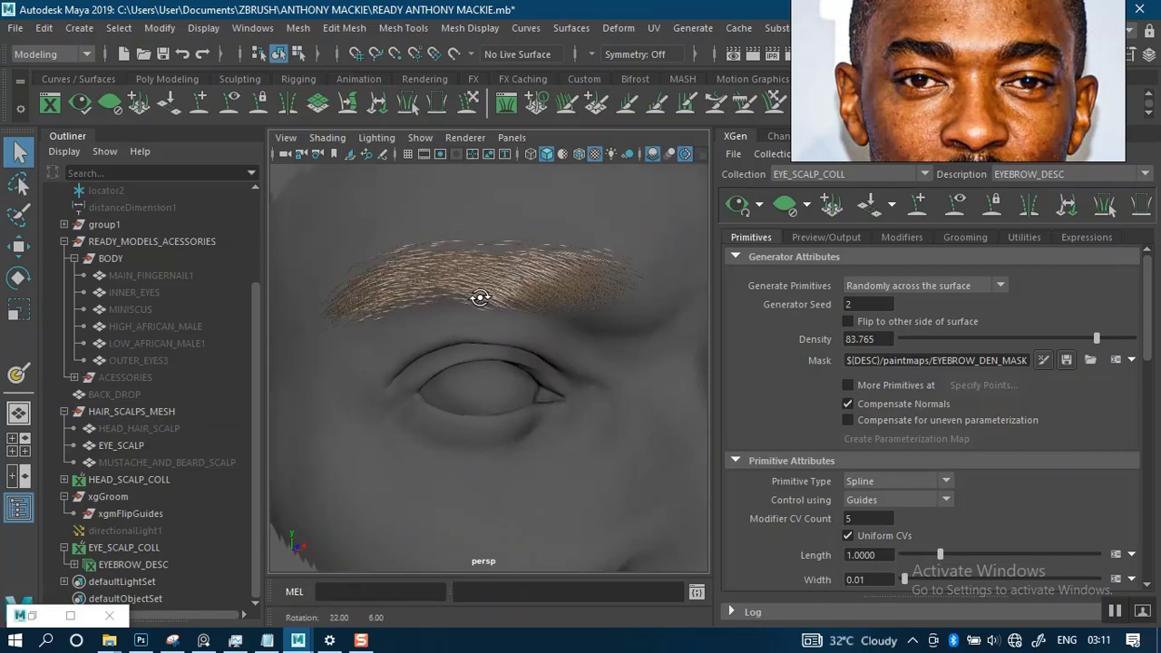
- Examine the shape, direction and lift of the hairs on both brows, close up and from several angles
right_click_drag(511, 250, 560, 324, "alt")
left_click_drag(559, 324, 486, 346, "alt")
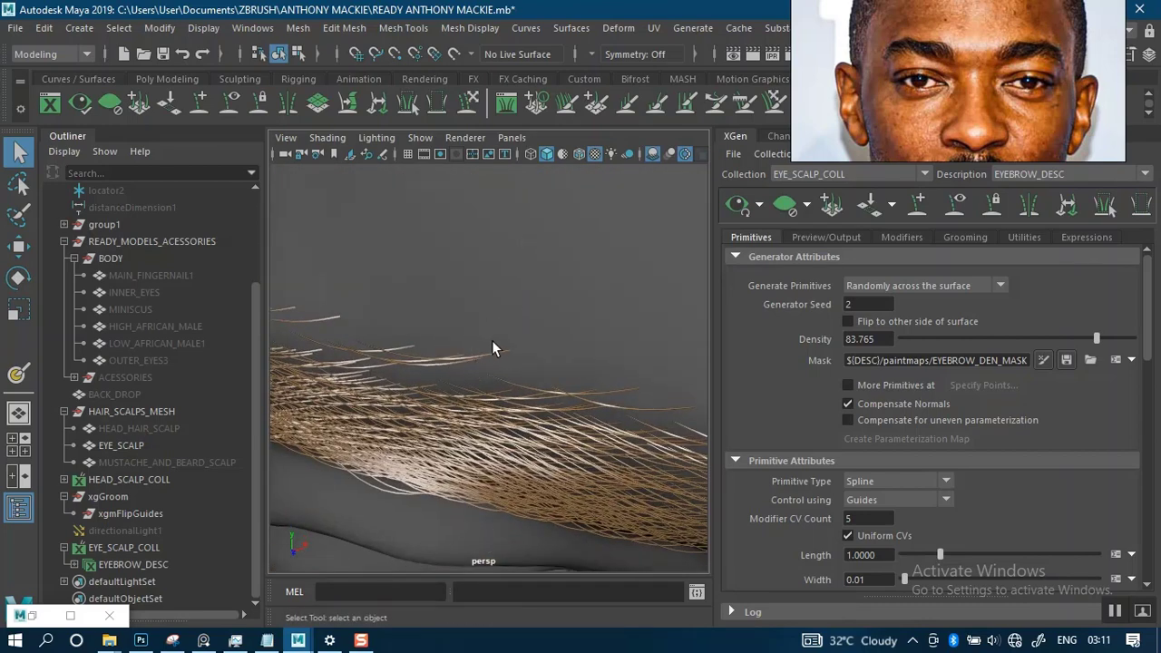
right_click_drag(500, 349, 468, 275, "alt")
left_click_drag(496, 348, 525, 274, "alt")
middle_click_drag(524, 275, 522, 264, "alt")
left_click_drag(521, 264, 467, 324, "alt")
scroll(491, 294, "down", 5)
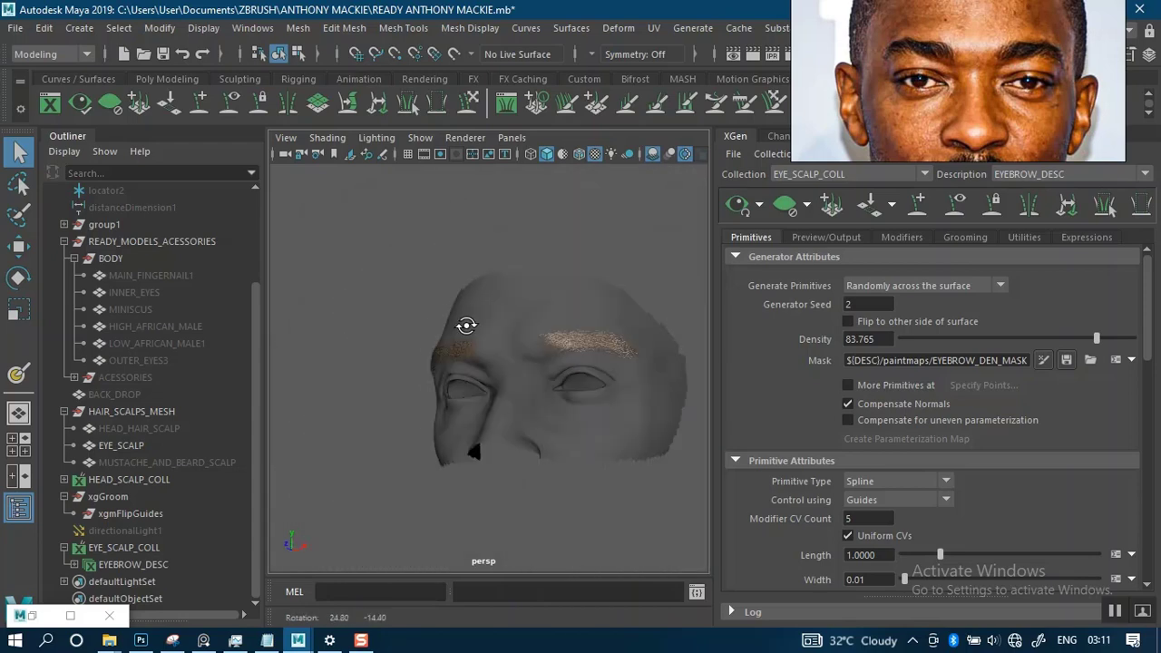
middle_click_drag(469, 325, 430, 284, "alt")
scroll(469, 329, "up", 6)
left_click_drag(532, 293, 522, 376, "alt")
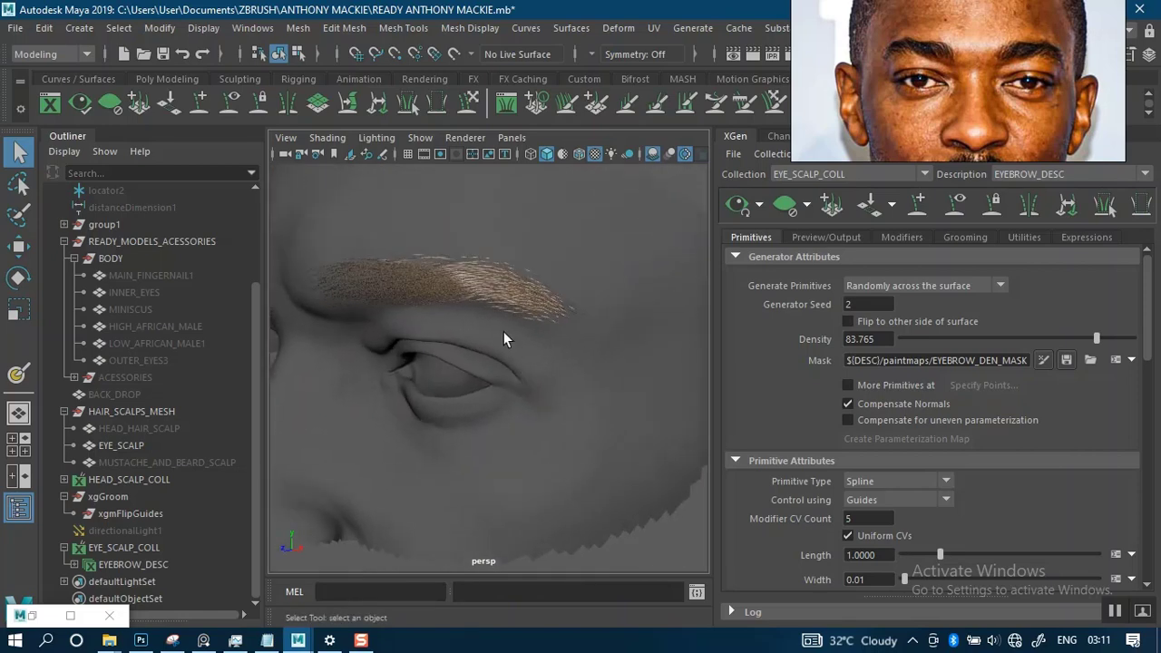
left_click_drag(503, 331, 552, 317, "alt")
scroll(524, 262, "down", 5)
left_click_drag(524, 262, 610, 264, "alt")
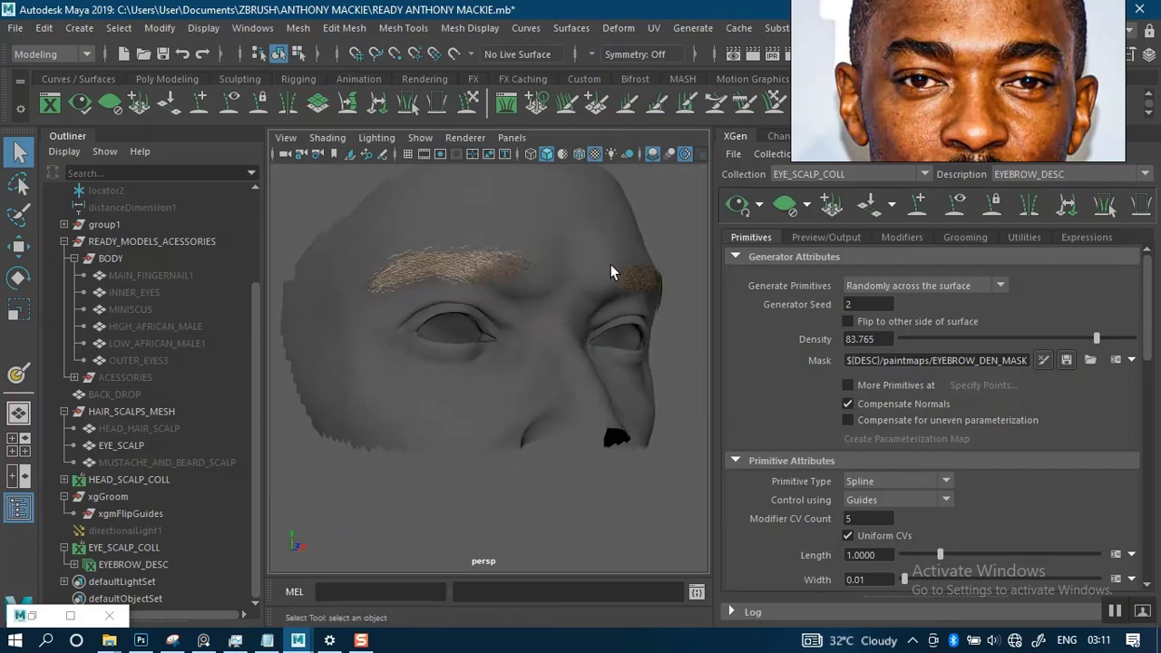
scroll(468, 270, "up", 5)
middle_click_drag(482, 269, 500, 339, "alt")
scroll(511, 314, "down", 2)
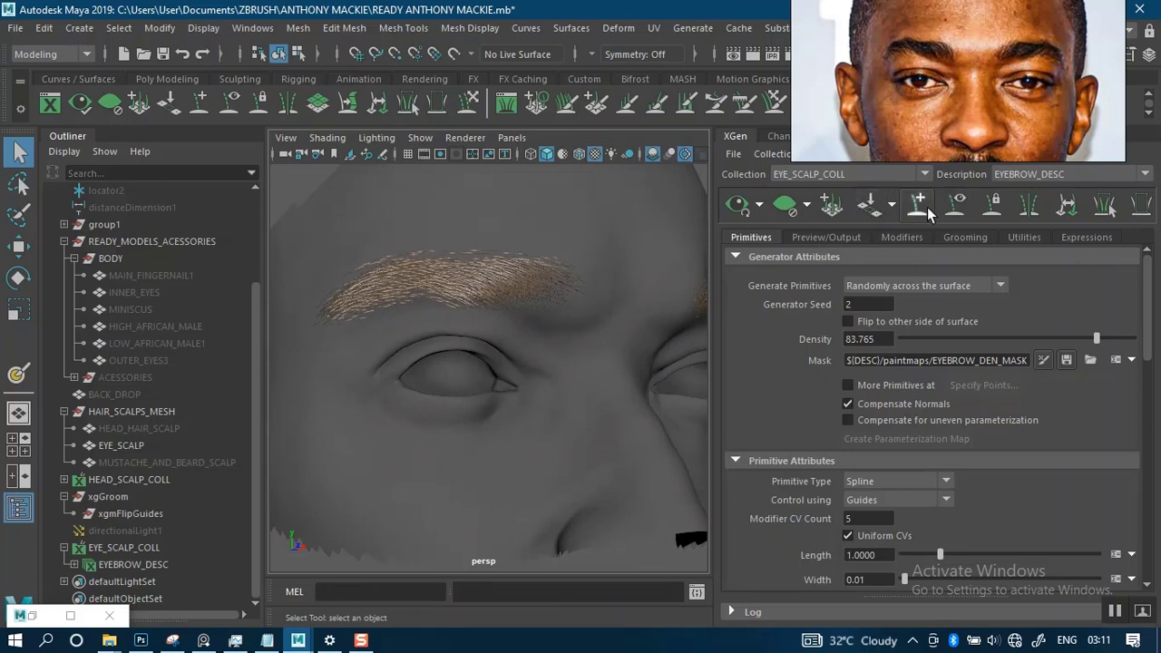
- Reopen the EYE_SCALP density mask for painting with the eyebrow guides displayed and the hair preview cleared
left_click(957, 205)
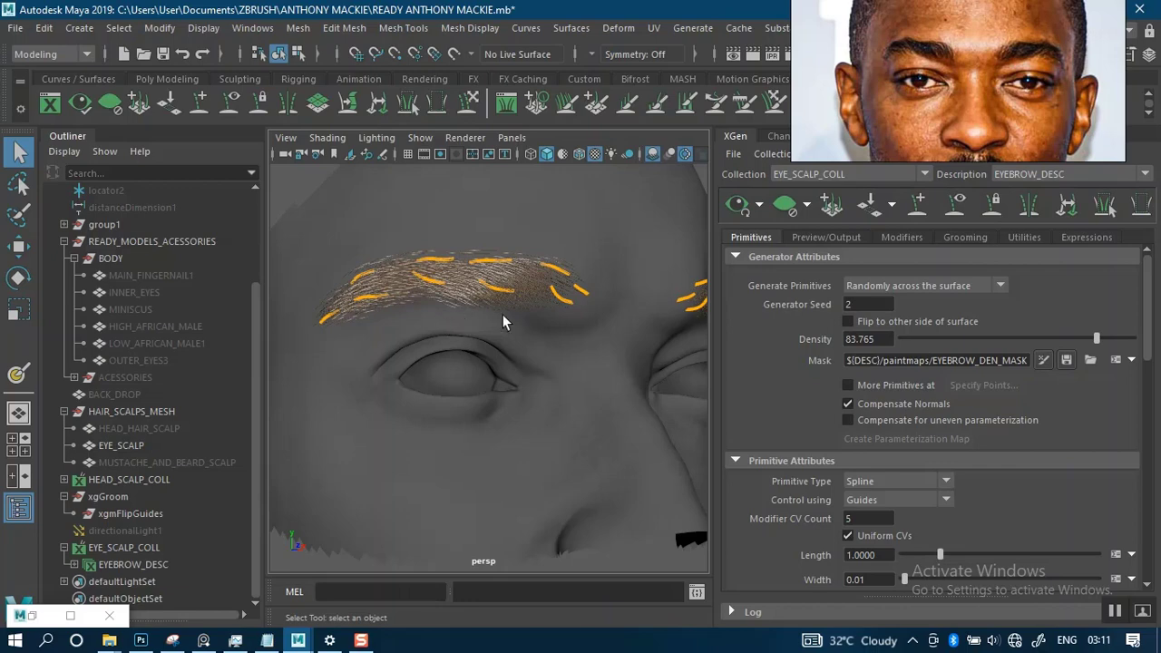
mouse_move(502, 313)
left_mouse_down("alt")
mouse_move(528, 294)
mouse_move(537, 312)
mouse_move(523, 314)
left_mouse_up("alt")
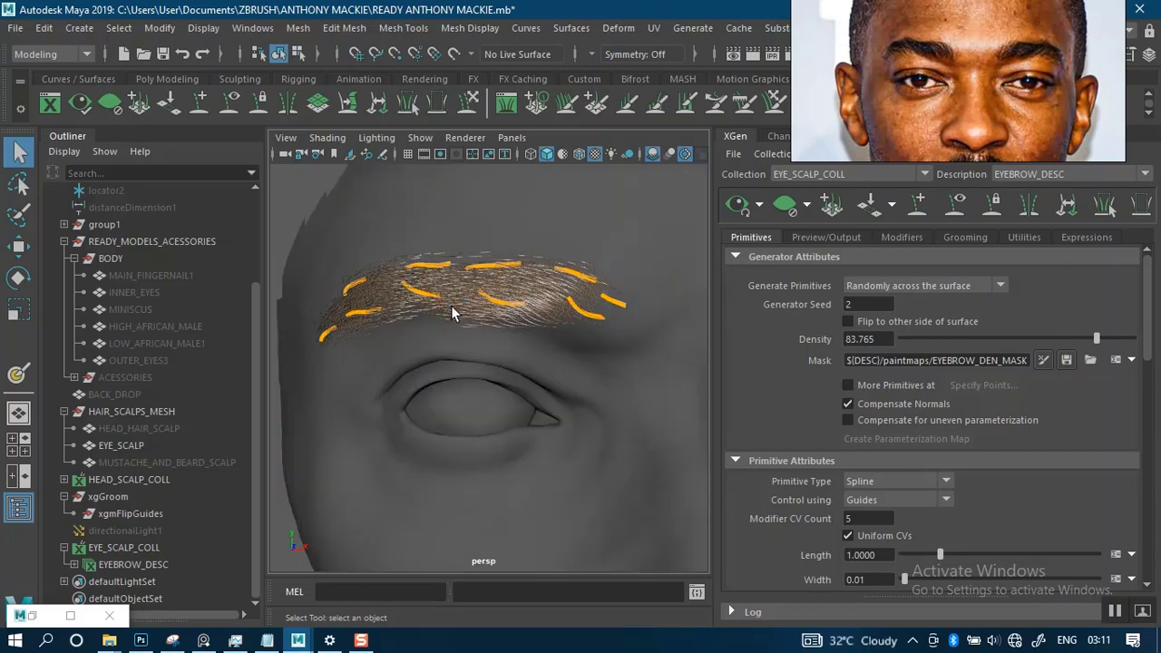
left_click(787, 205)
scroll(458, 317, "up", 3)
scroll(453, 329, "down", 1)
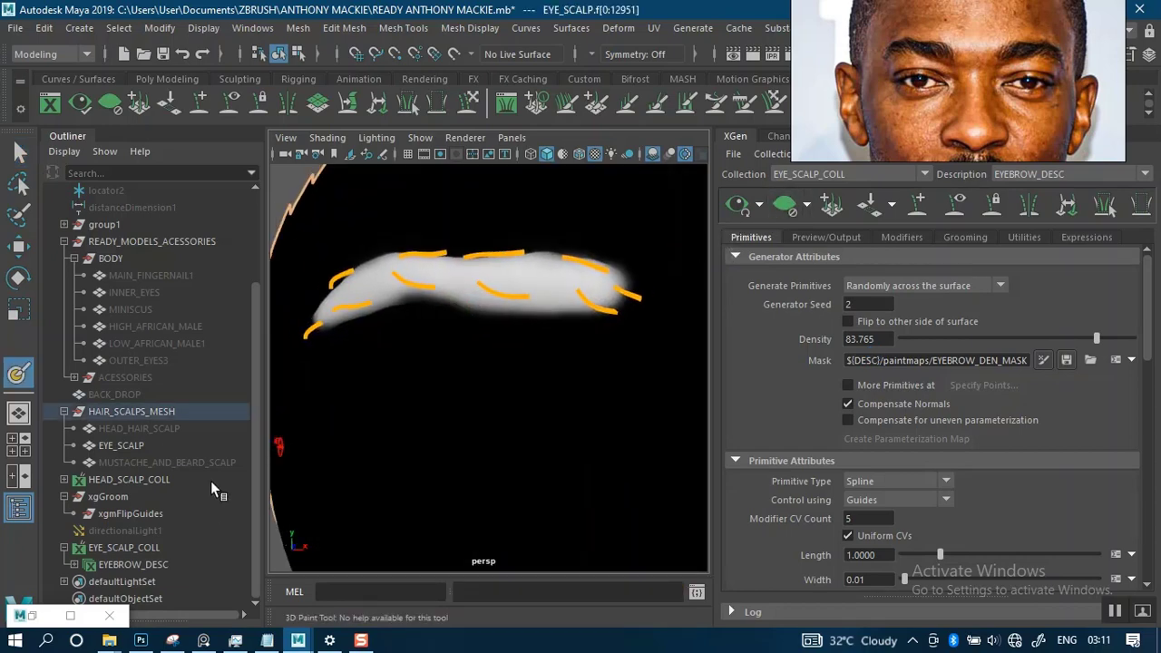
- Review the 3D Paint Tool's colour, file texture and stroke reflection settings
left_click(34, 617)
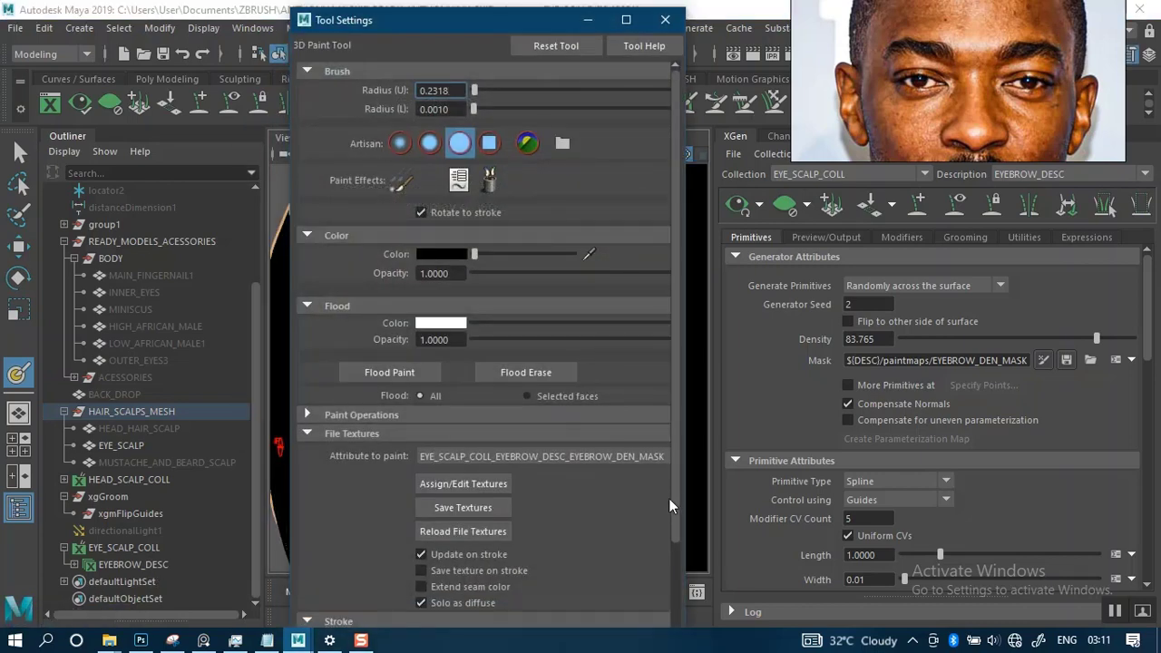
left_click_drag(671, 503, 669, 554)
scroll(416, 553, "down", 2)
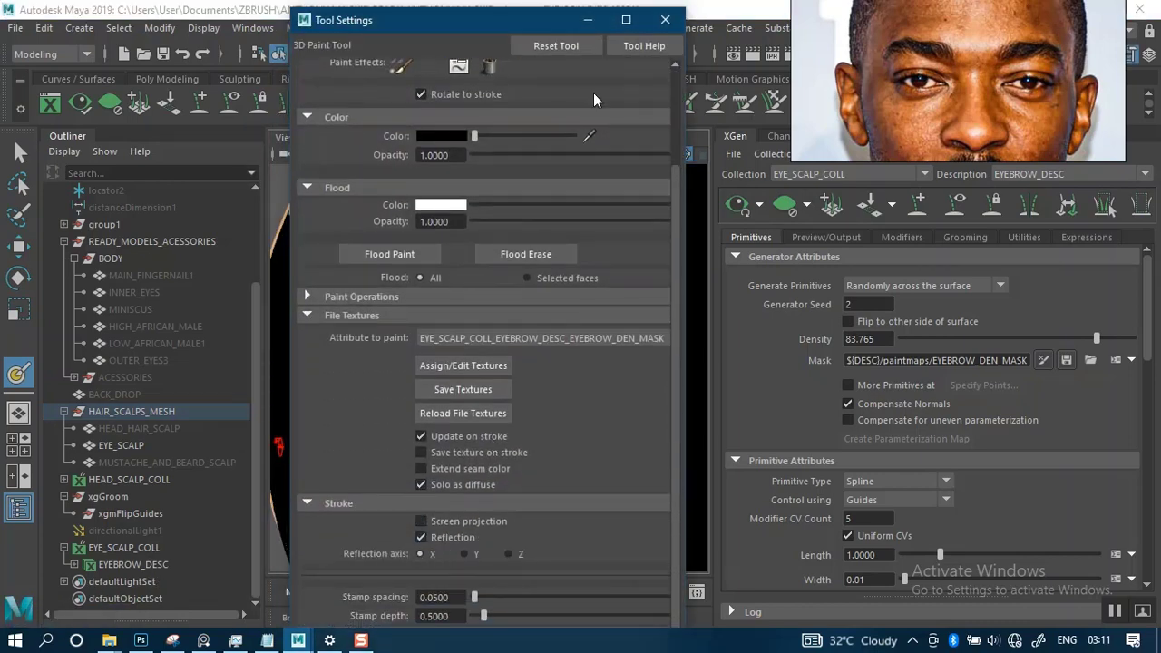
left_click(588, 19)
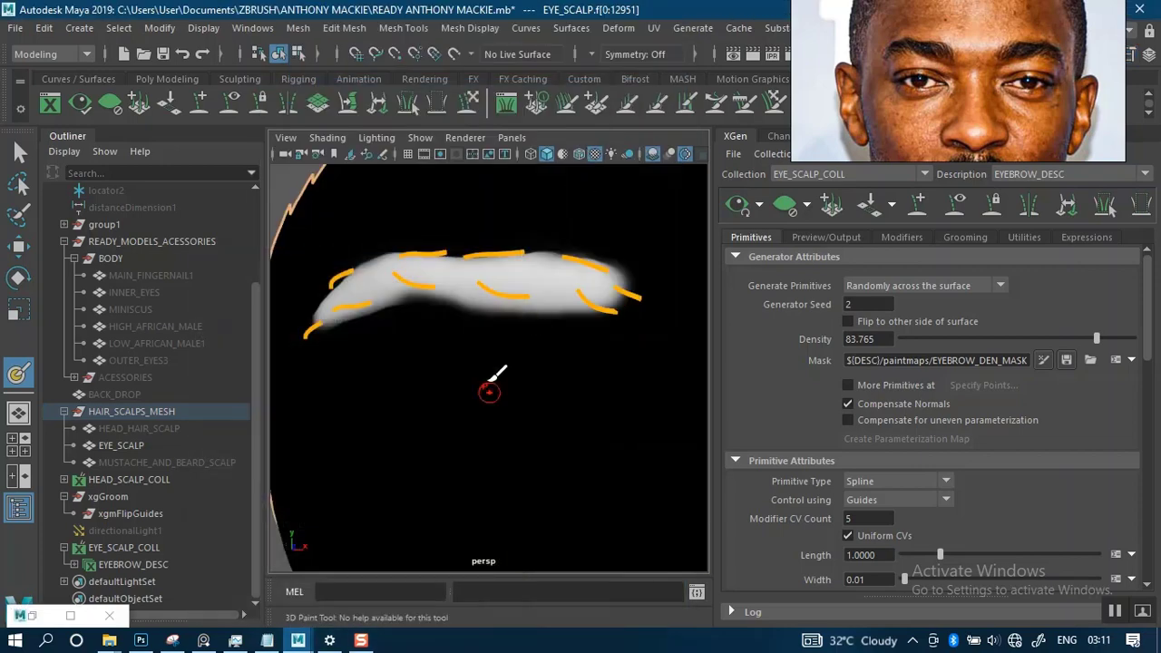
- Resize the brush and paint black along the upper edge of the brow's outer tail on the EYE_SCALP density mask
middle_click_drag(492, 394, 512, 377, "alt")
mouse_move(511, 377)
left_mouse_down("alt")
mouse_move(552, 339)
mouse_move(523, 384)
mouse_move(519, 369)
left_mouse_up("alt")
middle_click_drag(518, 369, 514, 357, "alt")
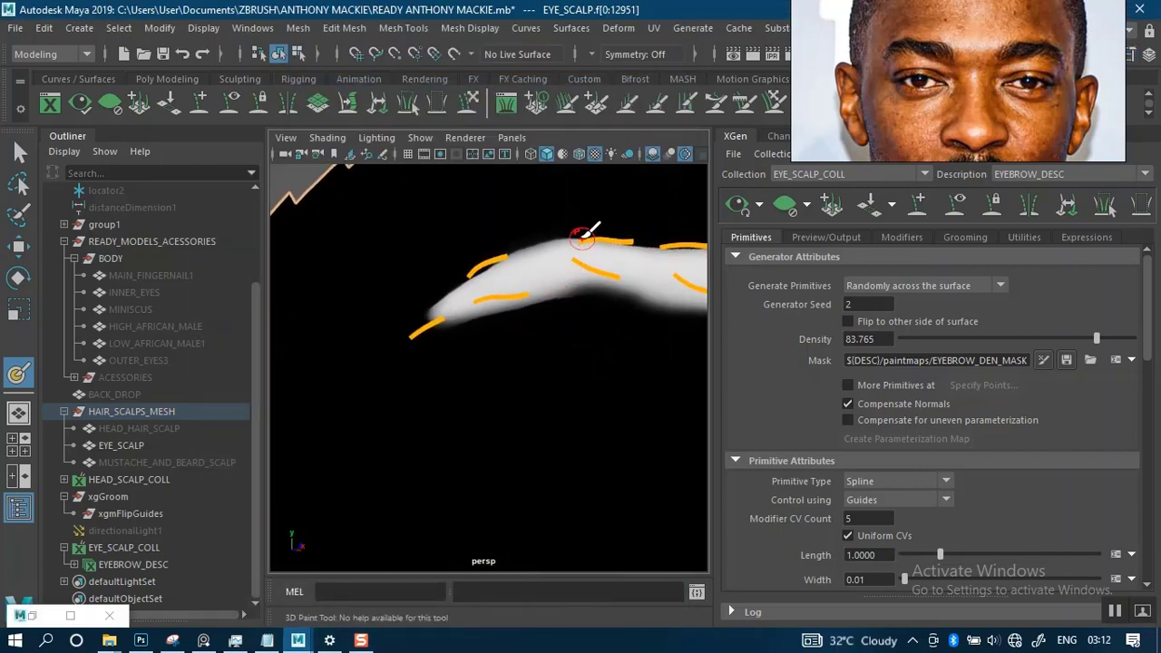
left_click_drag(581, 239, 553, 308, "alt")
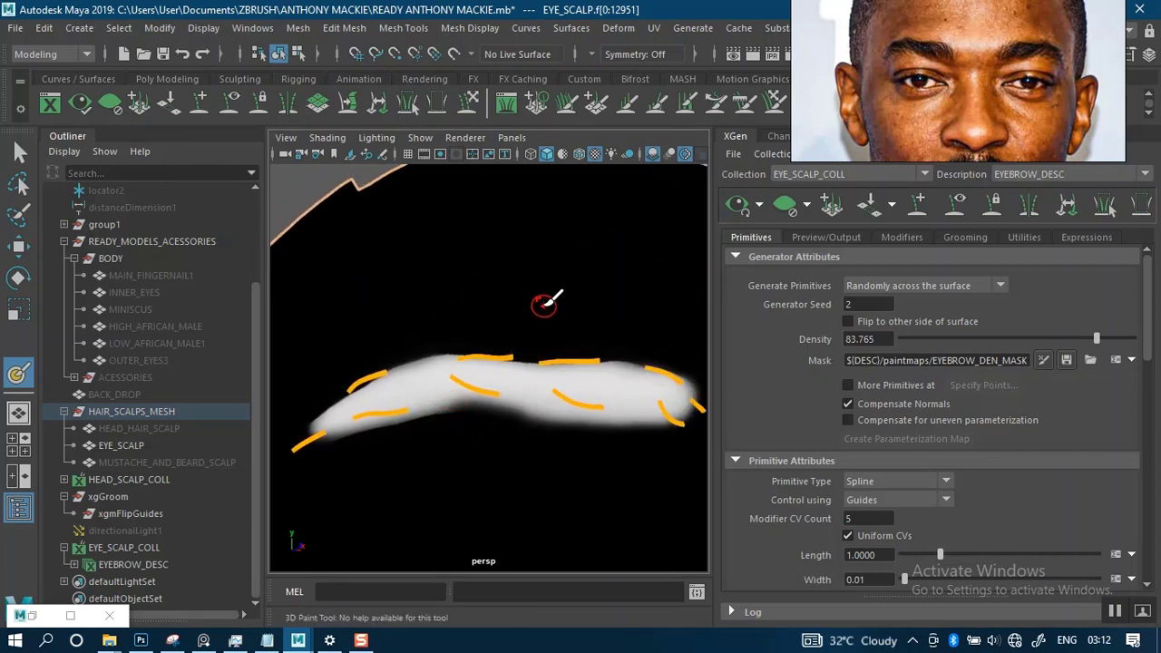
scroll(548, 316, "up", 3)
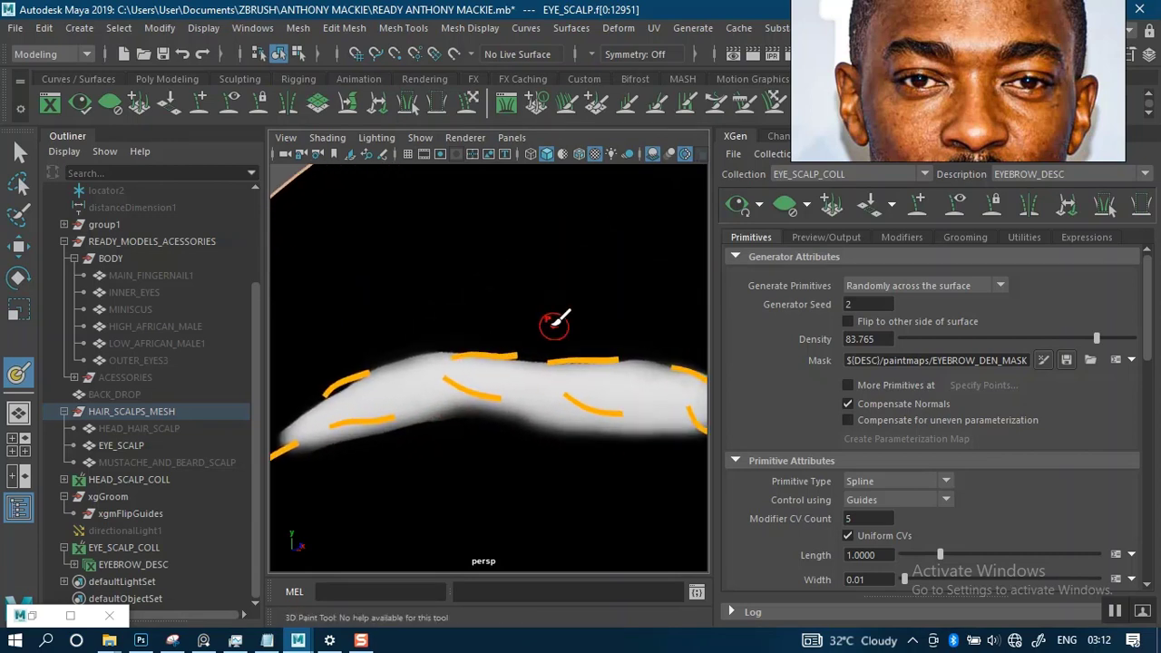
key("b")
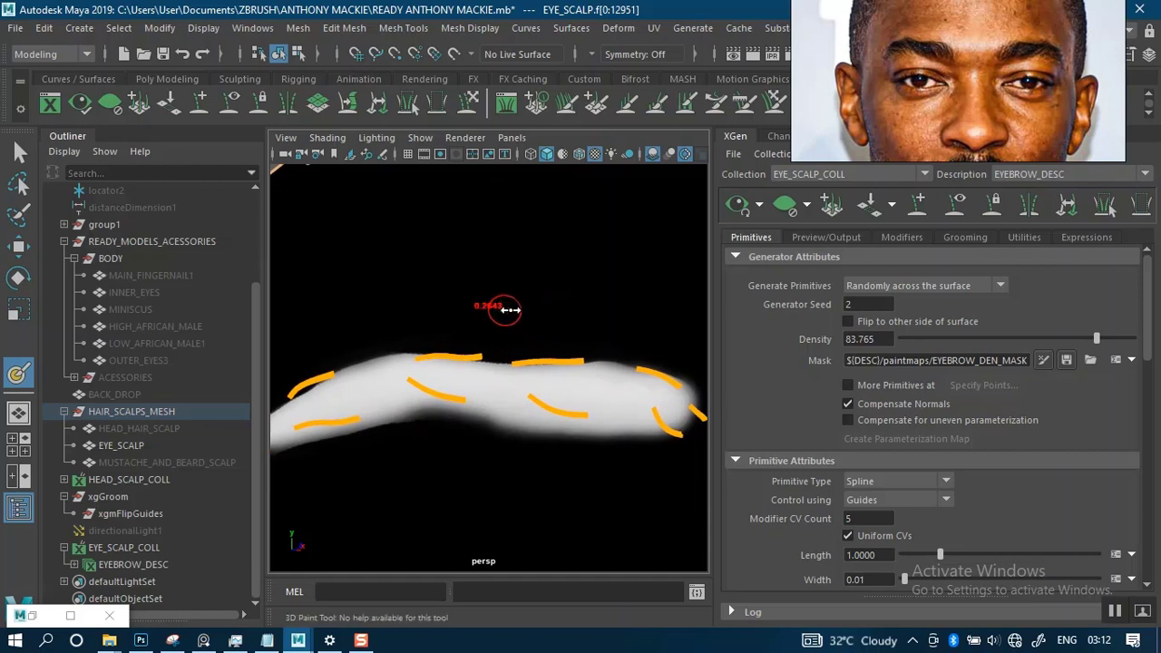
left_click_drag(510, 310, 516, 312)
mouse_move(425, 319)
left_mouse_down("alt")
mouse_move(487, 313)
mouse_move(526, 255)
left_mouse_up("alt")
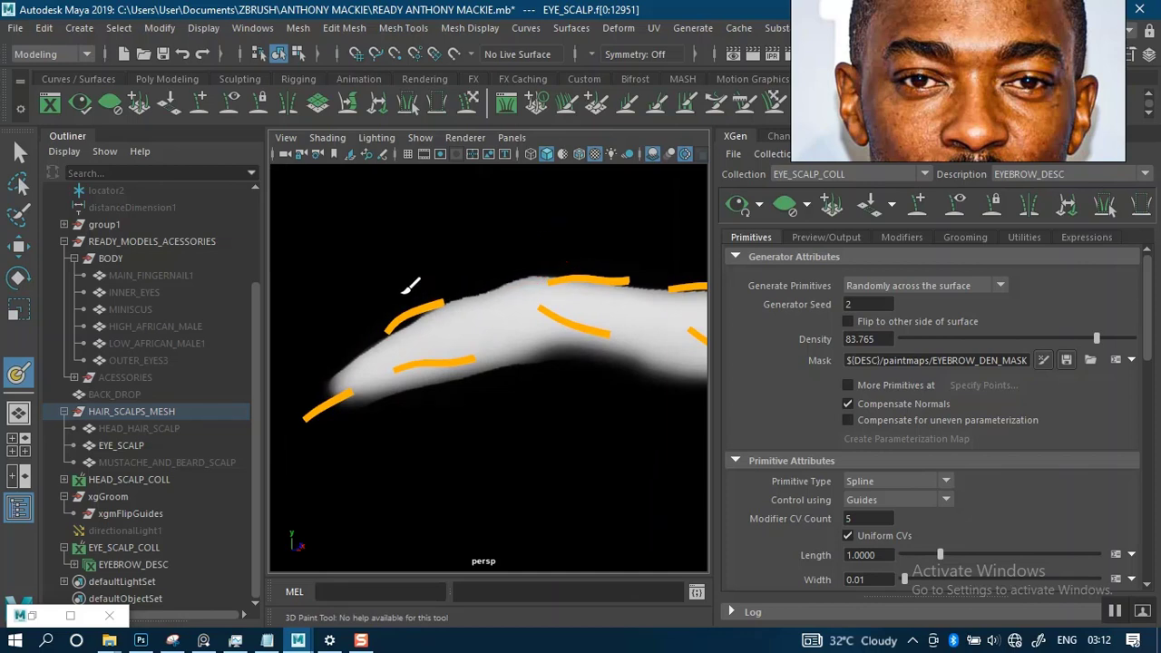
mouse_move(414, 323)
left_mouse_down("alt")
mouse_move(478, 283)
mouse_move(453, 305)
left_mouse_up("alt")
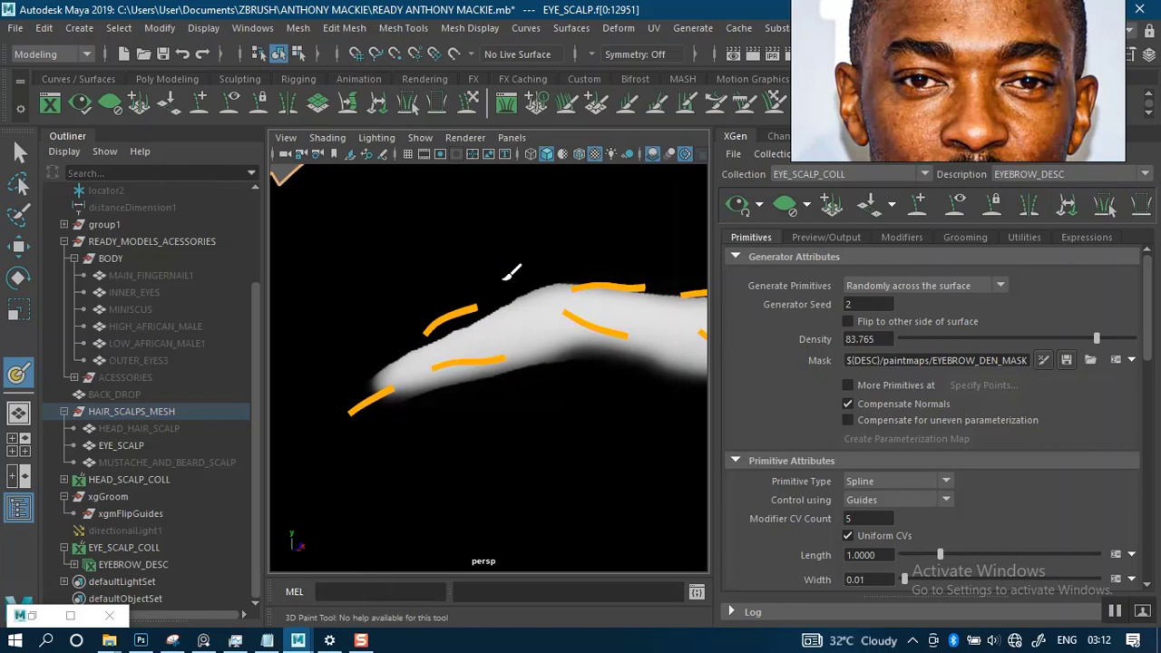
- Undo the stroke that cuts too deep into the brow tail and taper its upper edge more gradually with black
middle_click_drag(394, 357, 390, 285, "alt")
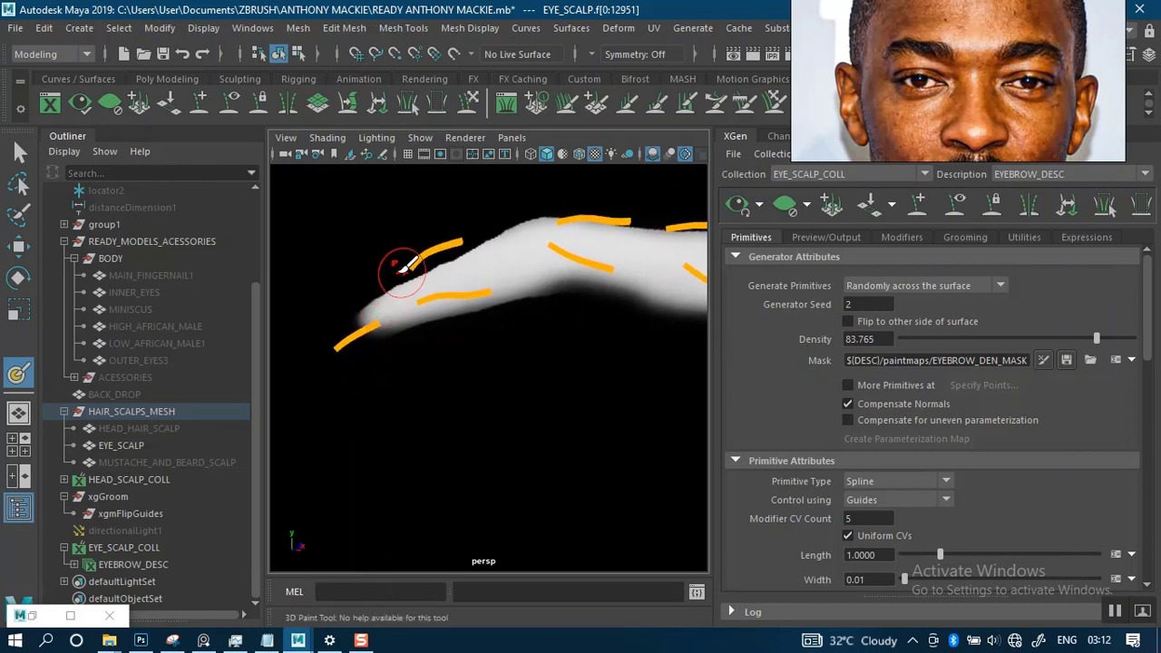
left_click_drag(402, 271, 378, 282)
key("ctrl+z")
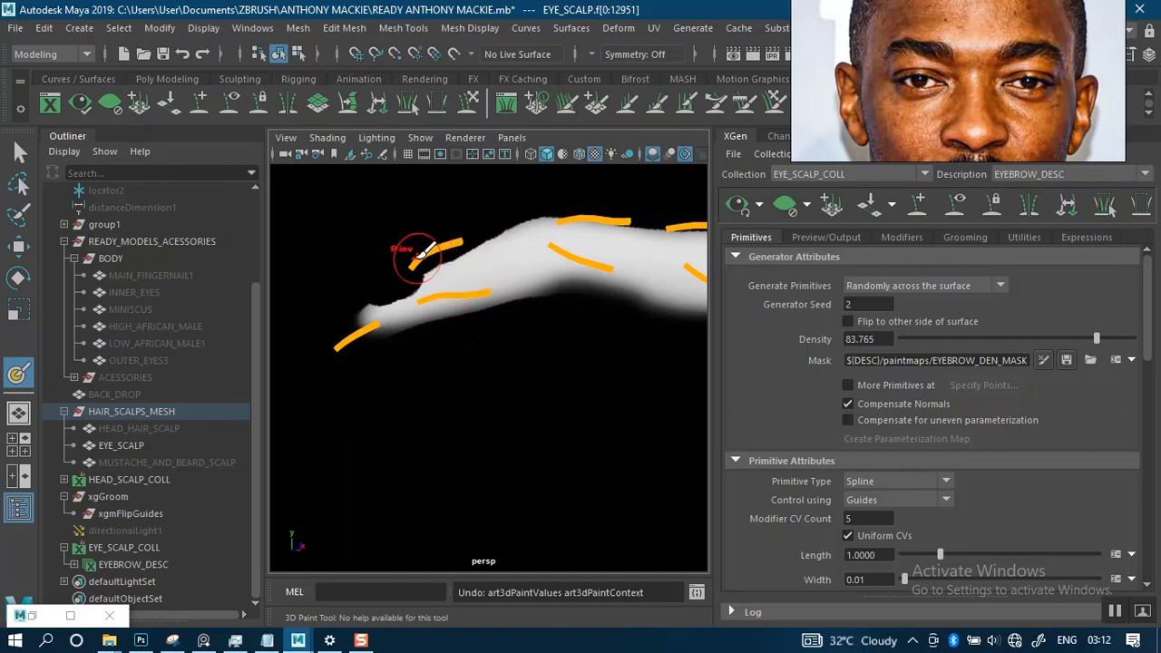
mouse_move(416, 260)
left_mouse_down()
mouse_move(445, 252)
mouse_move(388, 265)
left_mouse_up()
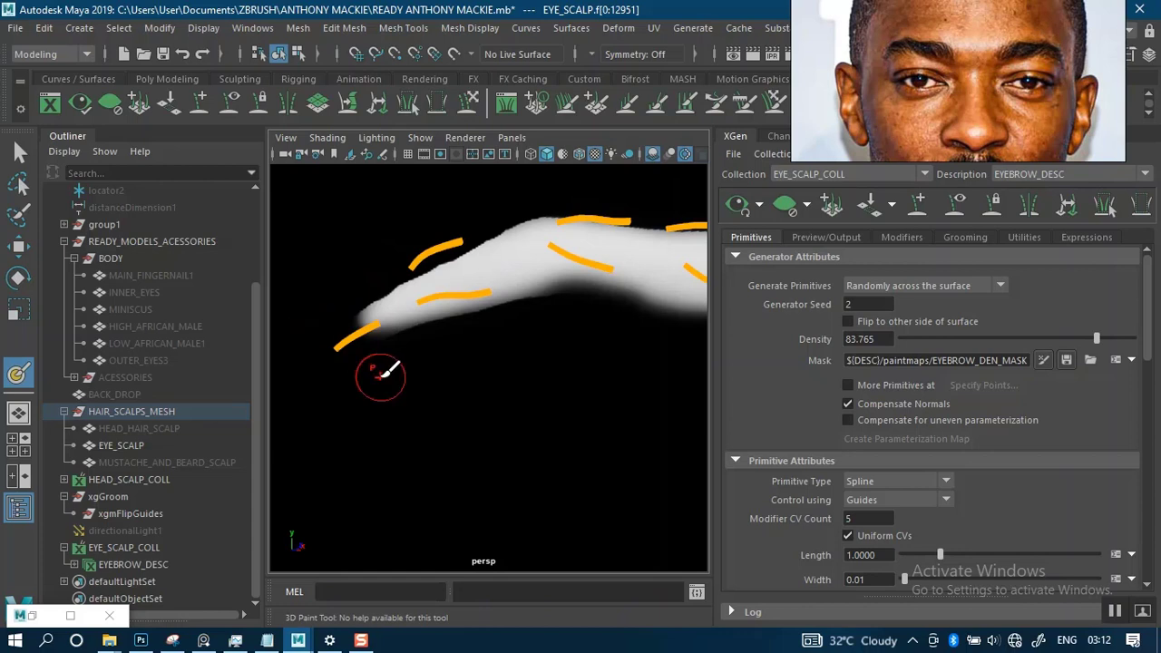
scroll(493, 341, "down", 4)
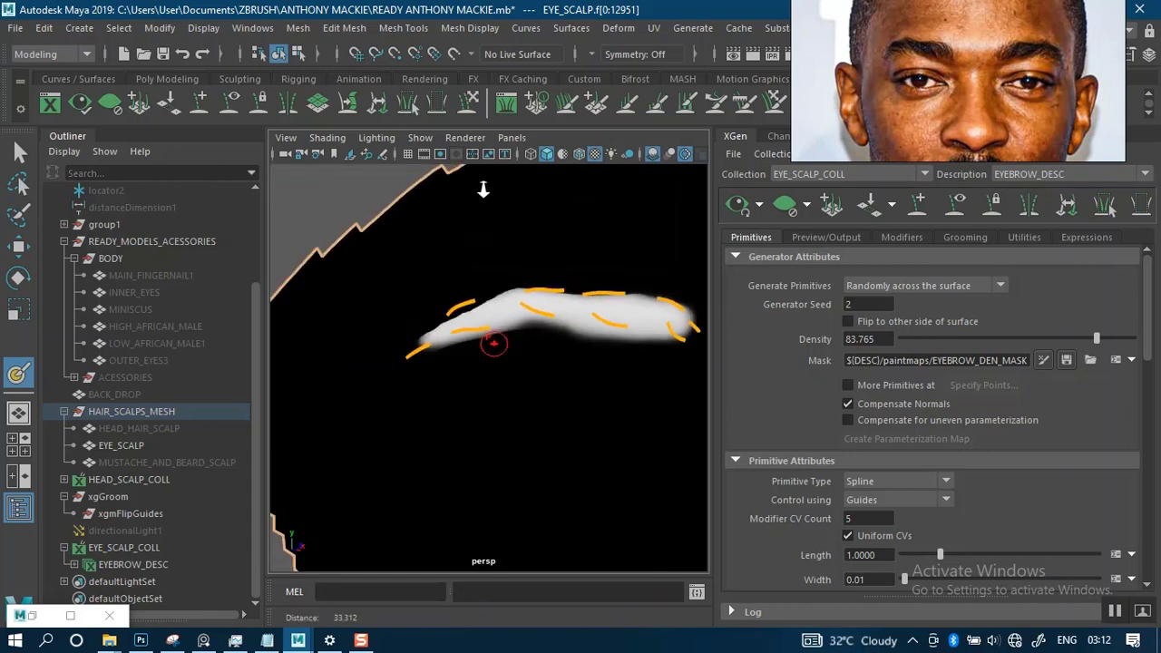
left_click_drag(573, 367, 490, 373, "alt")
middle_click_drag(531, 357, 398, 348, "alt")
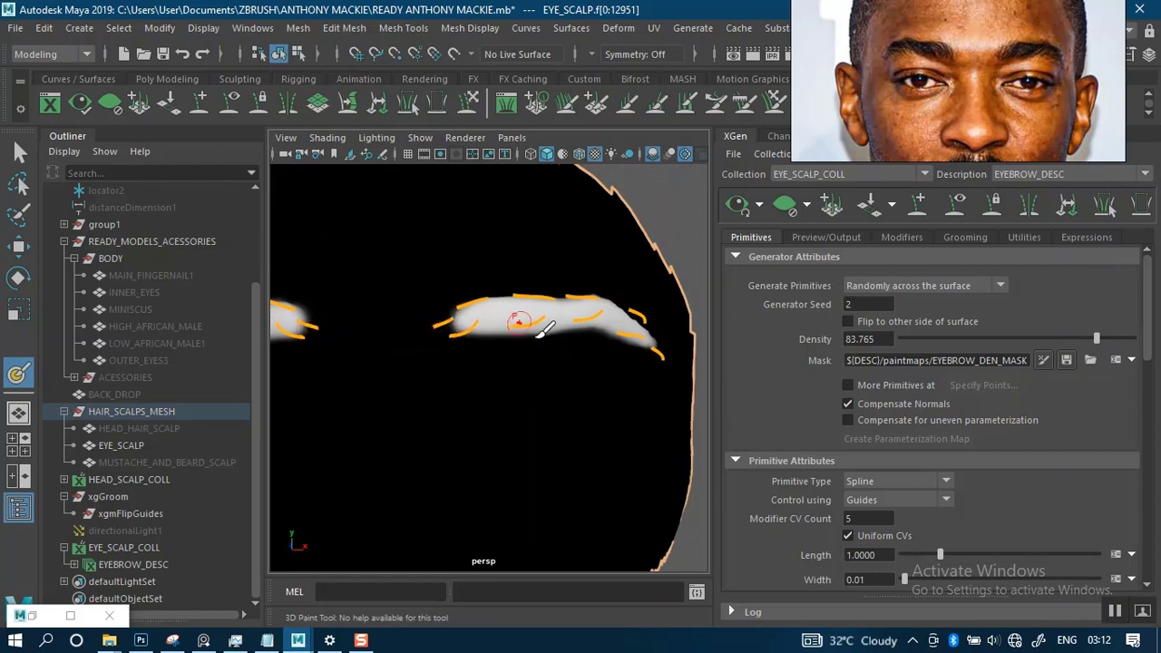
mouse_move(567, 303)
left_mouse_down("alt")
mouse_move(550, 305)
mouse_move(549, 366)
mouse_move(508, 335)
mouse_move(473, 335)
mouse_move(591, 329)
mouse_move(472, 336)
mouse_move(507, 344)
mouse_move(499, 317)
left_mouse_up("alt")
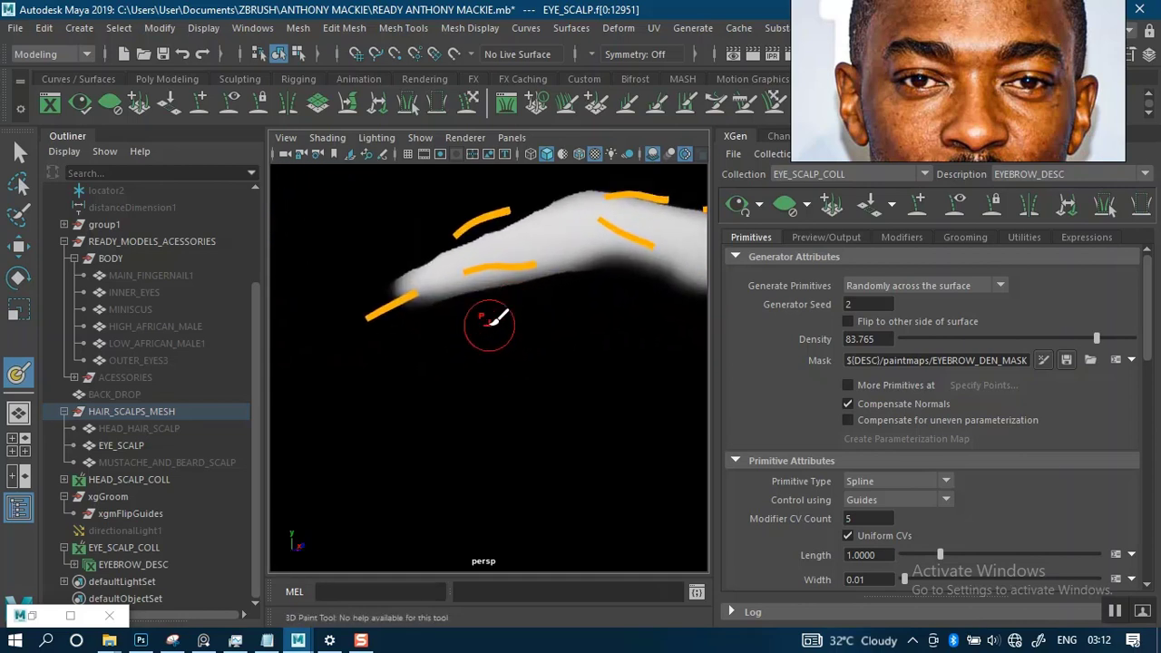
middle_click_drag(490, 321, 487, 423, "alt")
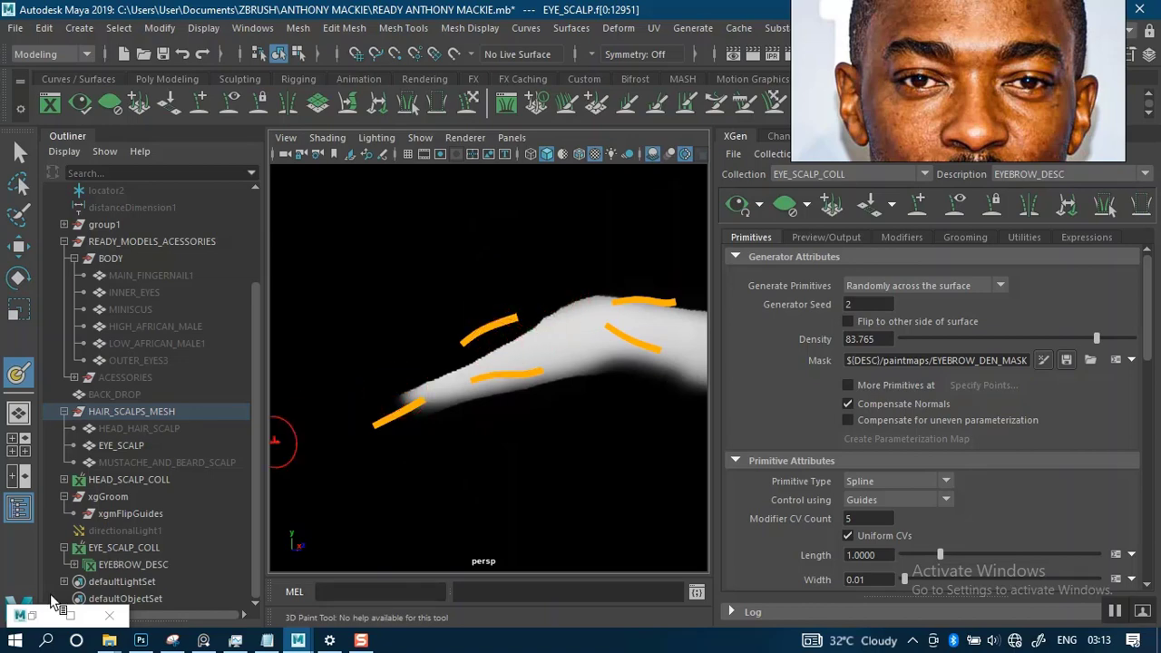
- Set the 3D Paint Tool's paint colour to light grey
left_click(37, 615)
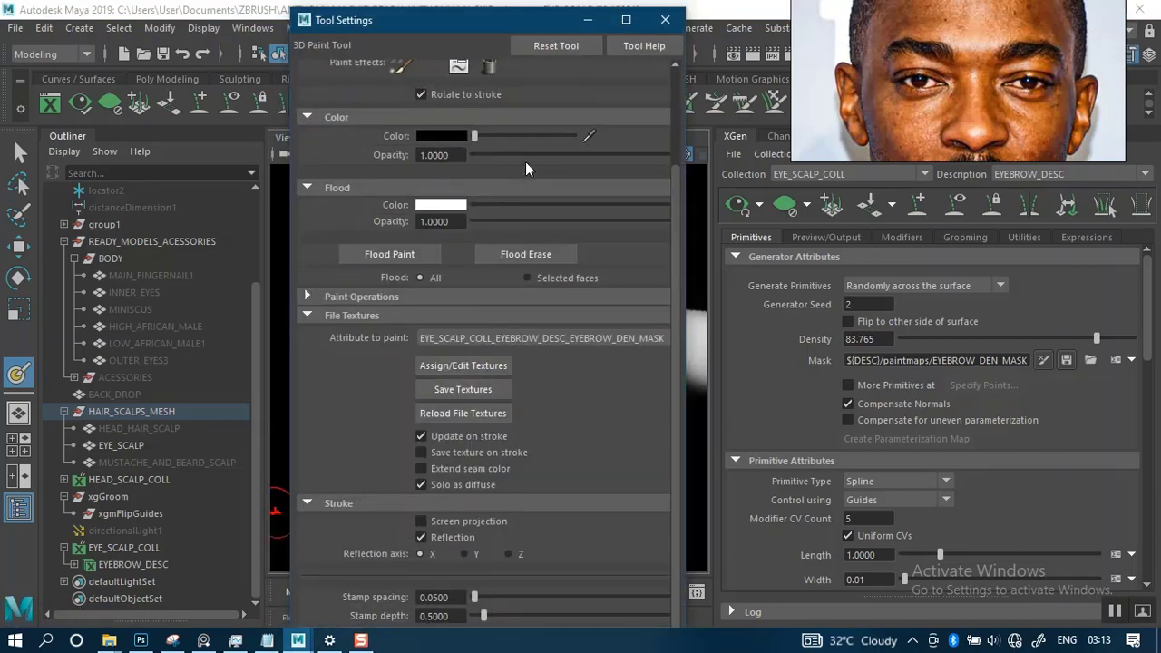
left_click_drag(513, 136, 575, 136)
left_click(596, 23)
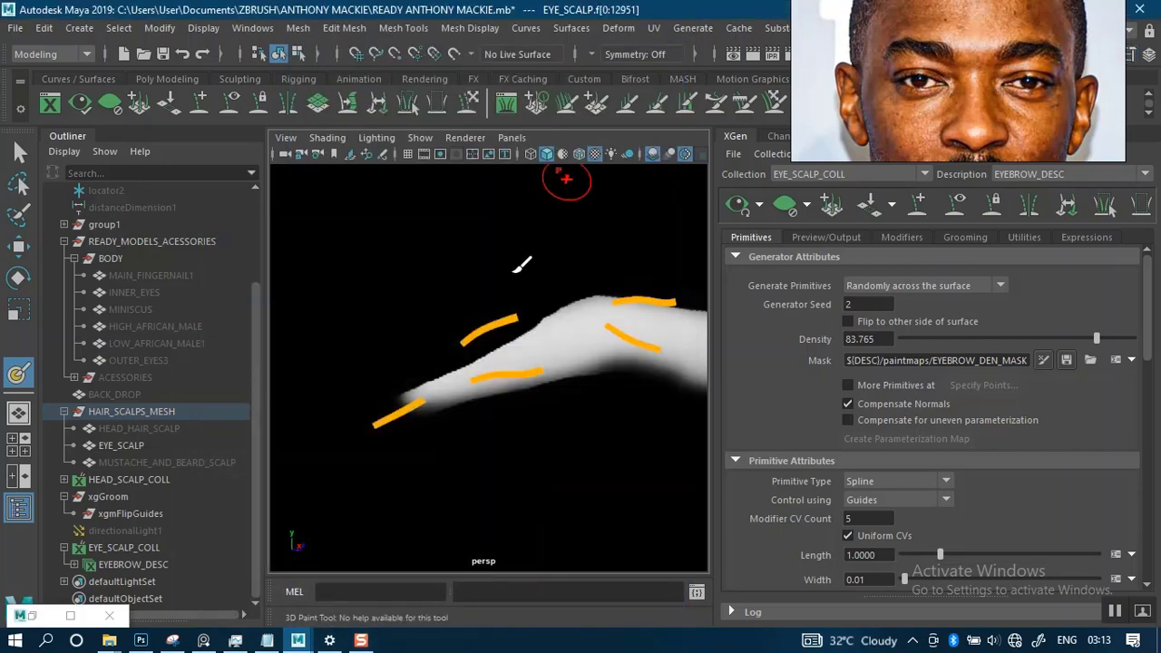
middle_click_drag(501, 374, 515, 264, "alt")
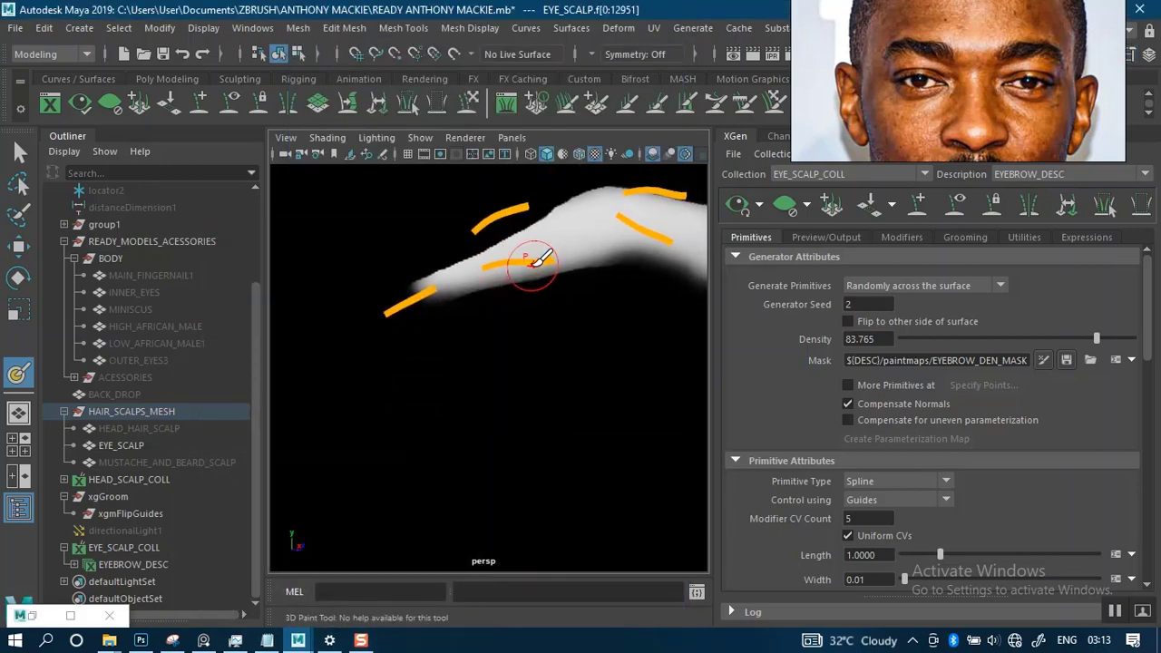
mouse_move(527, 264)
left_mouse_down()
mouse_move(452, 303)
mouse_move(485, 289)
left_mouse_up()
key("ctrl+z")
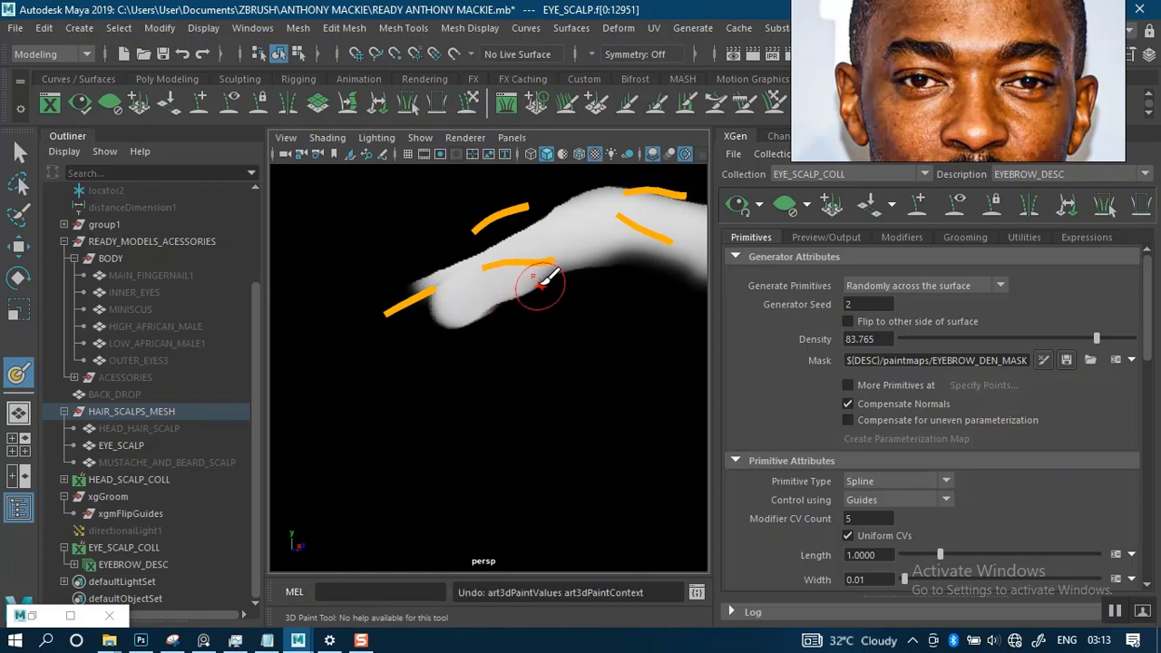
key("ctrl+z")
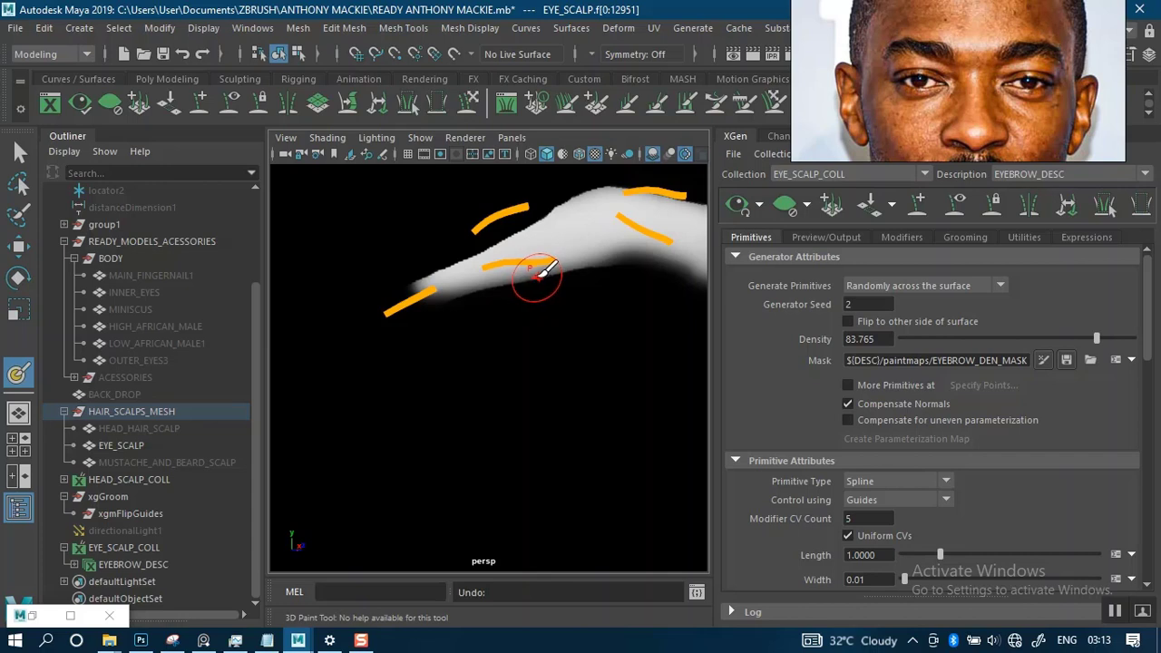
- Shrink the brush and paint a light grey tail curving downward from the outer end of the brow mask
key("b")
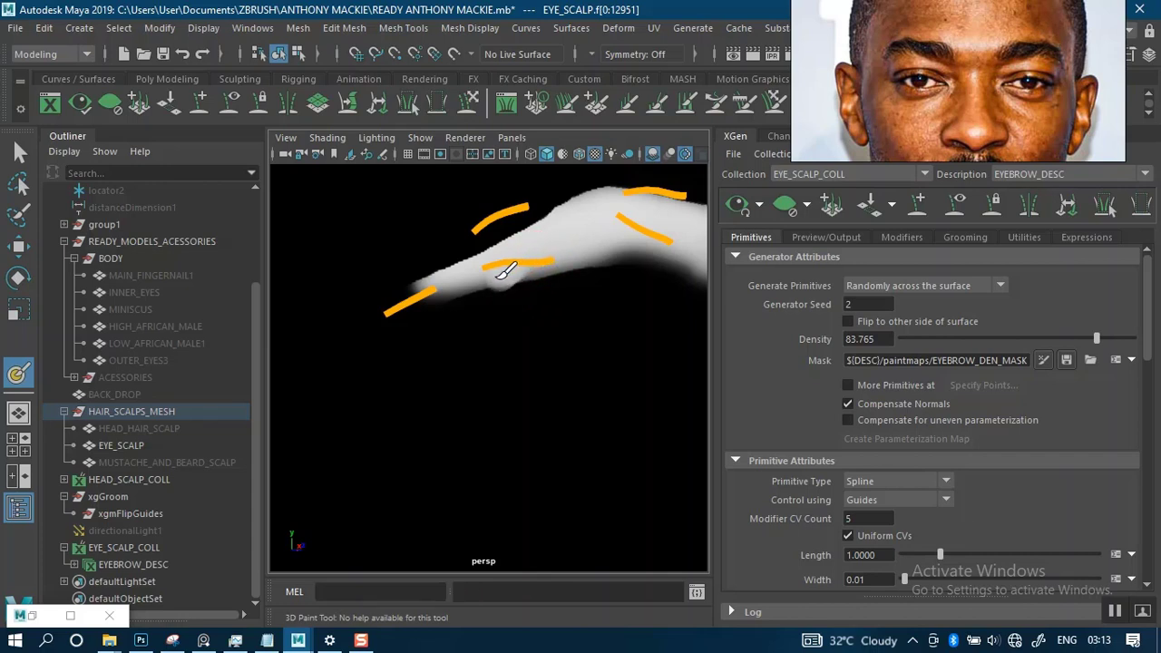
mouse_move(502, 274)
left_mouse_down()
mouse_move(449, 313)
mouse_move(465, 301)
left_mouse_up()
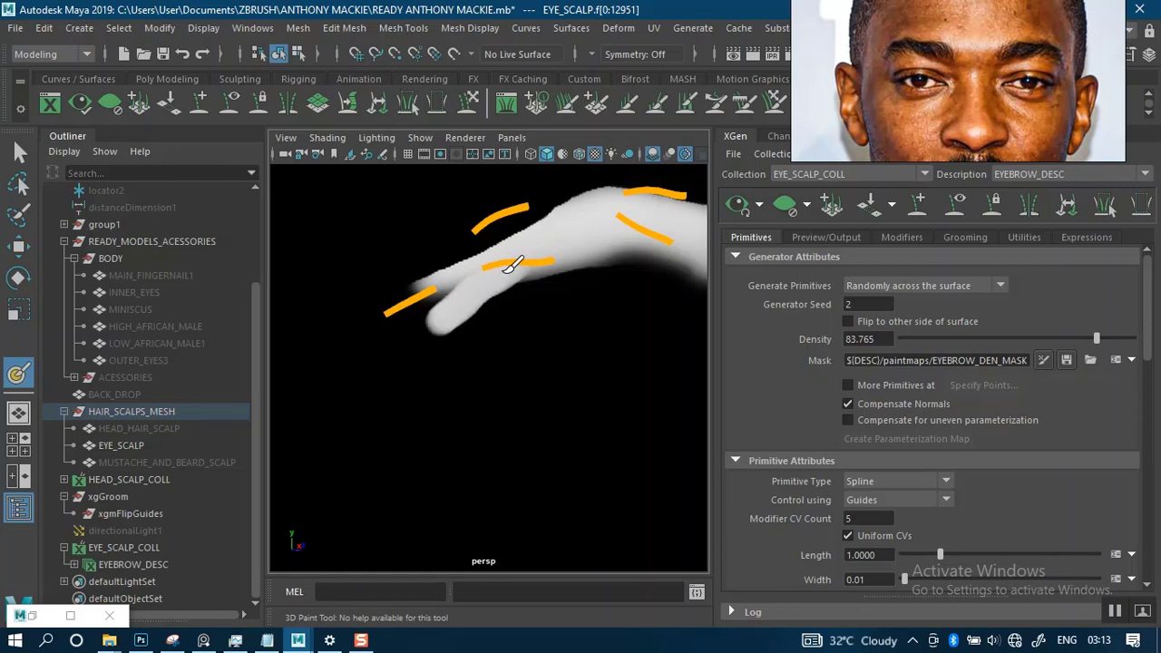
left_click_drag(585, 245, 658, 237)
mouse_move(482, 291)
middle_mouse_down("alt")
mouse_move(491, 321)
mouse_move(501, 308)
middle_mouse_up("alt")
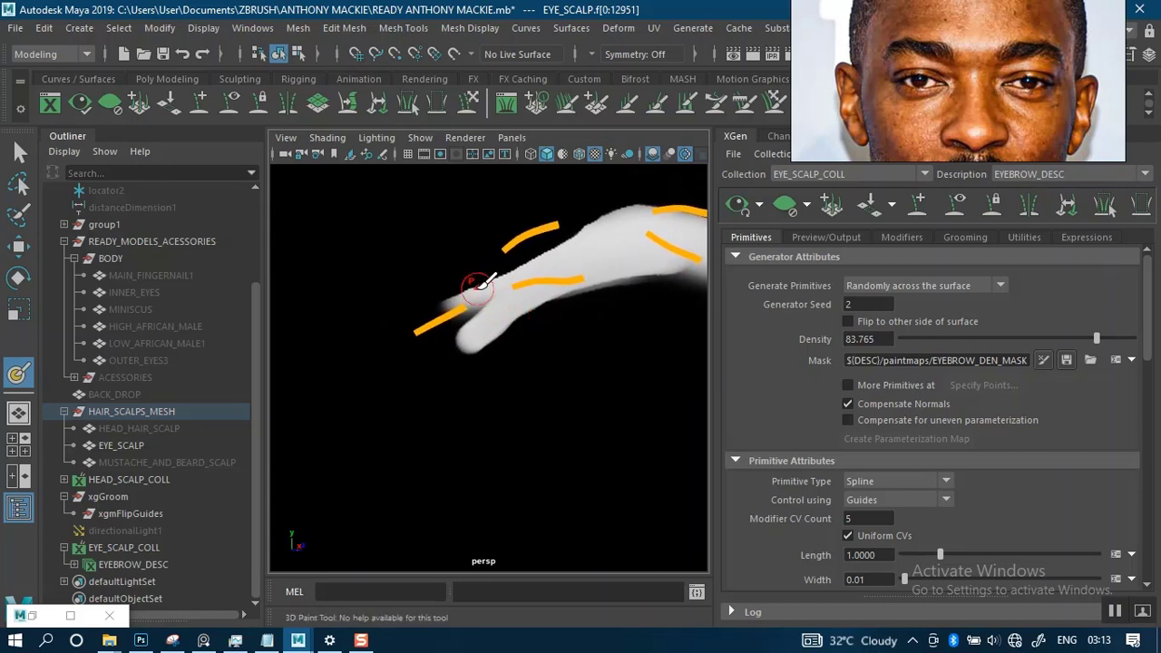
- Set the paint colour to black and paint out the old pointed tip above the new brow tail
left_click(70, 614)
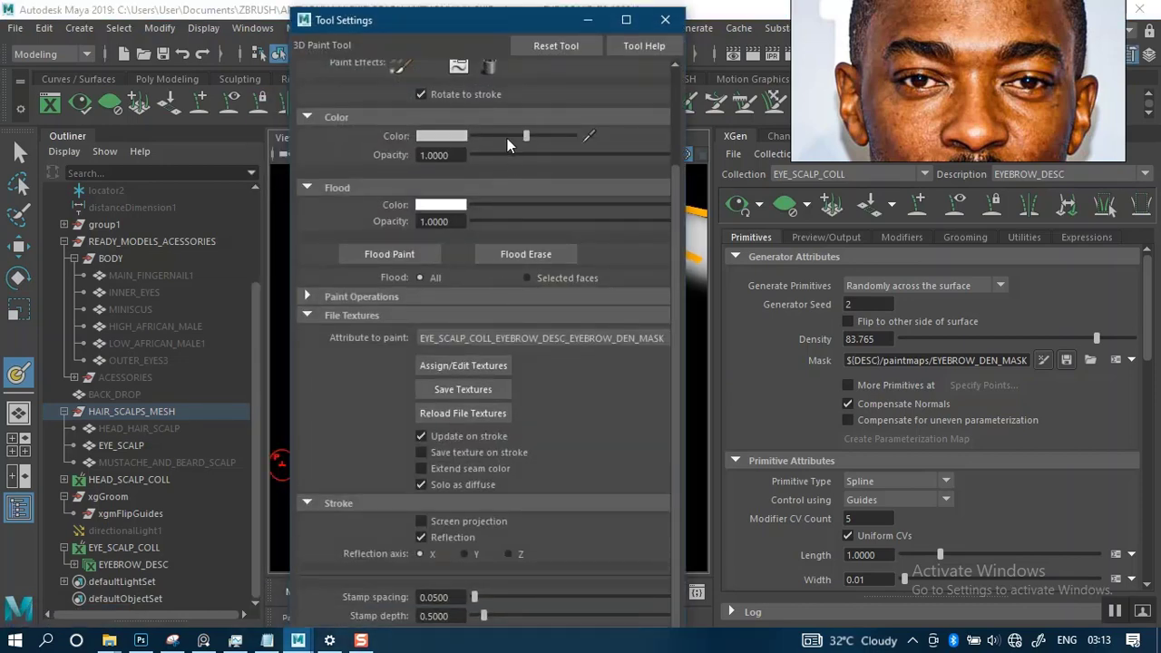
left_click_drag(507, 136, 473, 136)
left_click(589, 22)
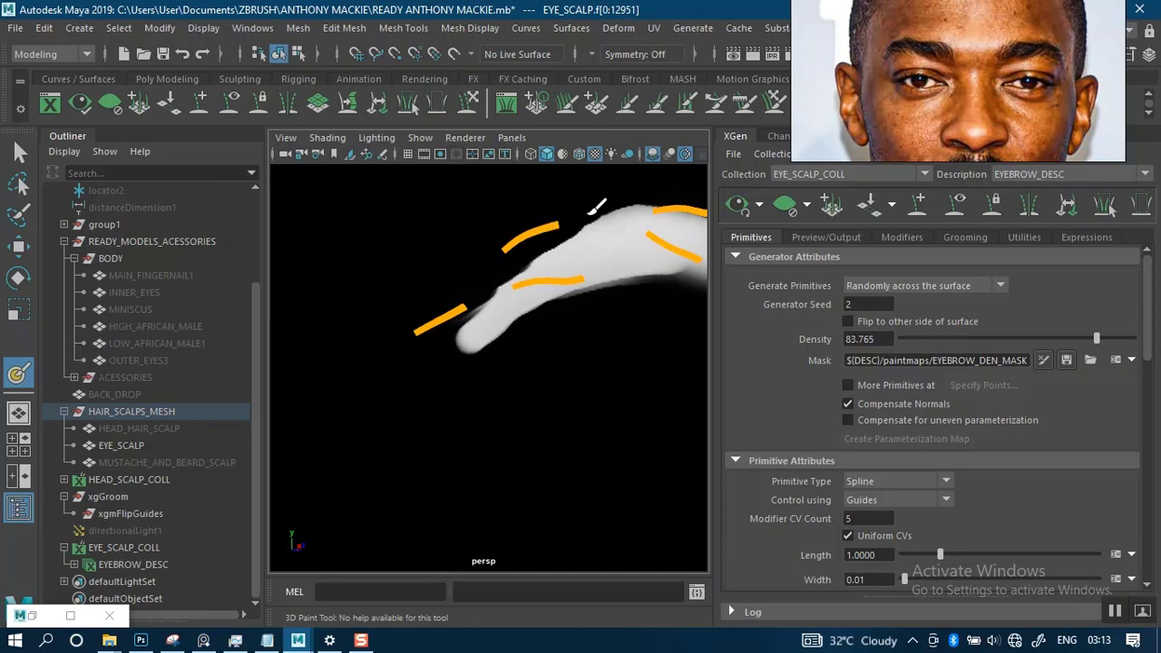
right_click_drag(549, 387, 509, 306, "alt")
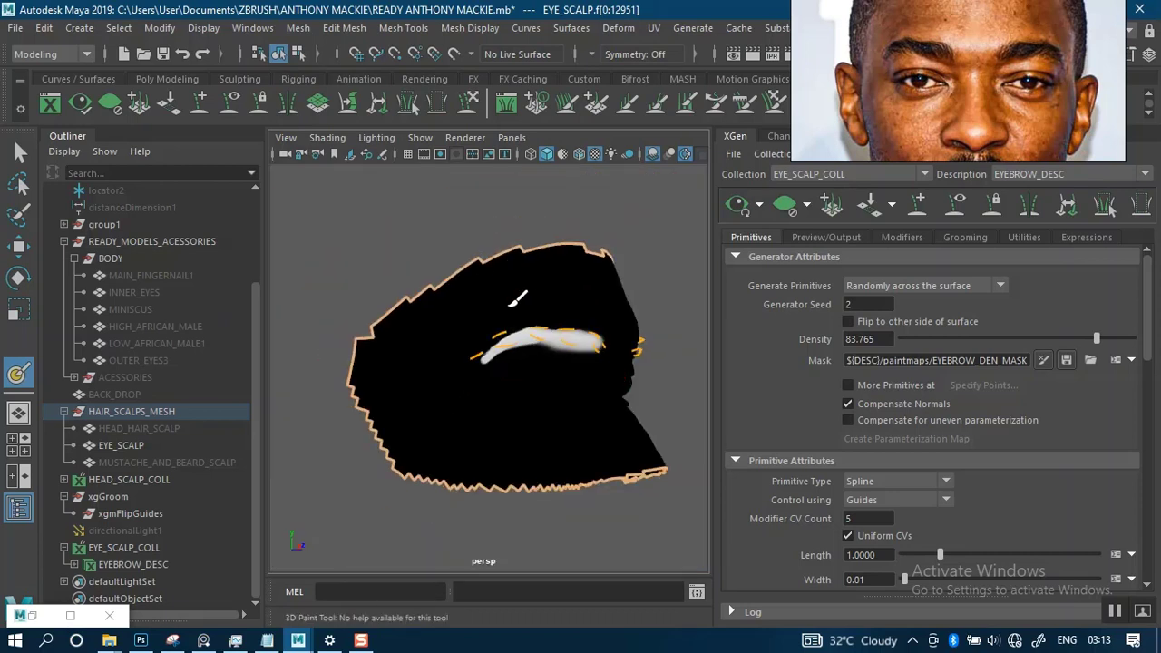
left_click_drag(548, 322, 470, 314, "alt")
middle_click_drag(471, 313, 502, 294, "alt")
right_click_drag(499, 299, 514, 392, "alt")
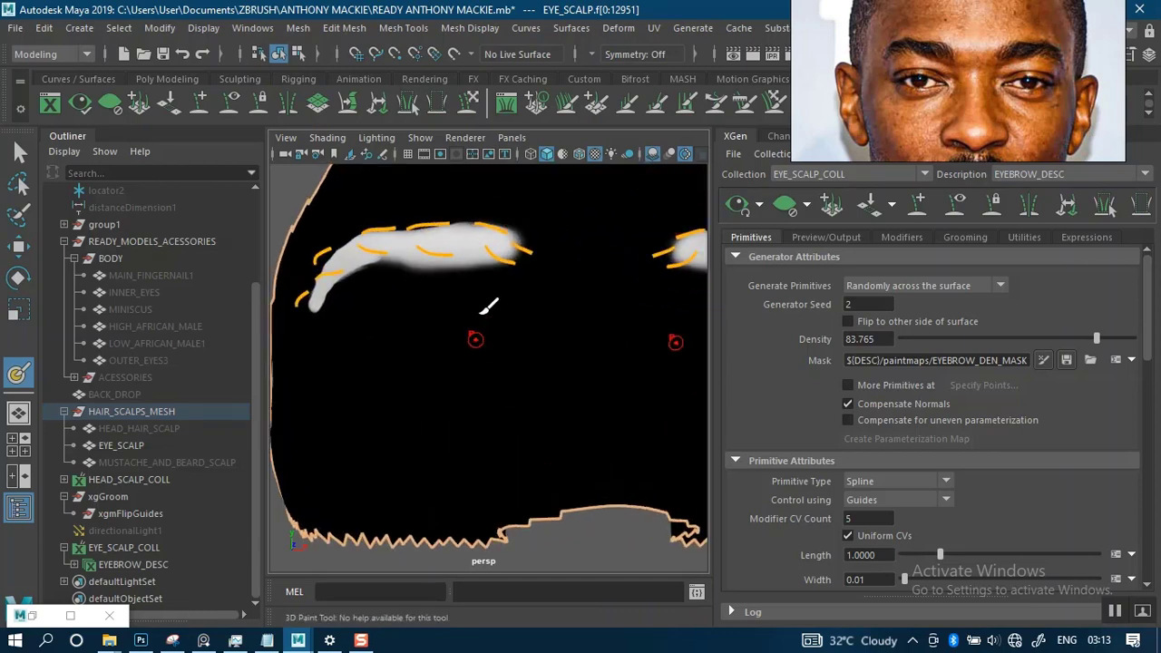
left_click_drag(487, 306, 544, 308, "alt")
middle_click_drag(539, 295, 529, 338, "alt")
right_click_drag(529, 339, 549, 400, "alt")
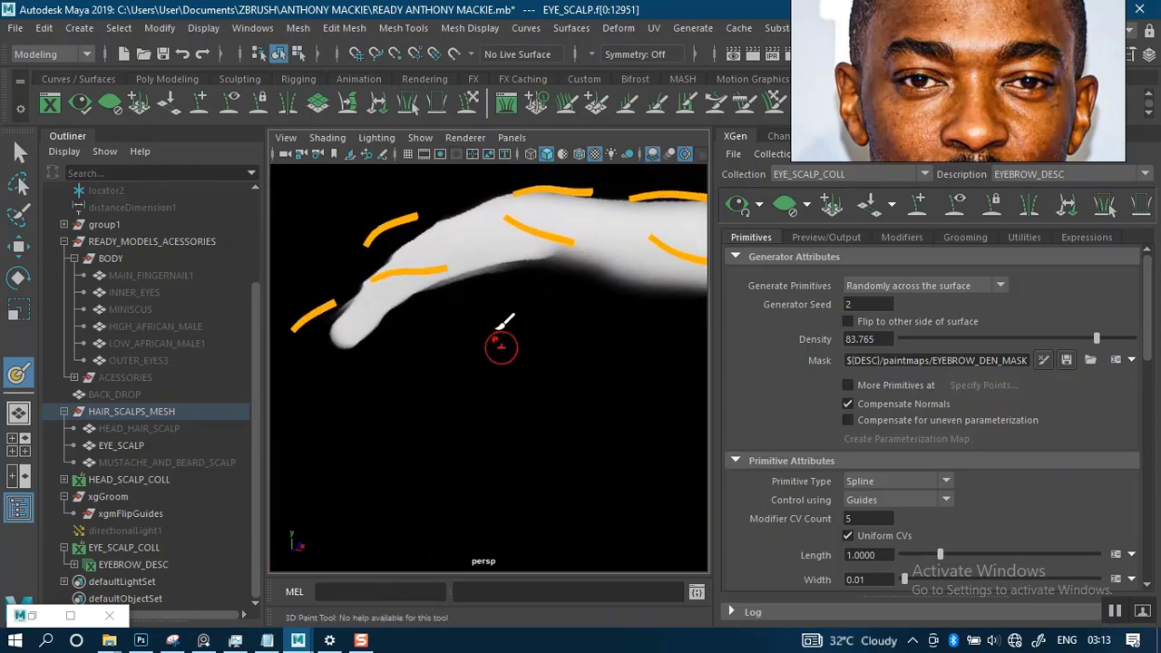
- Clean up the upper and lower edges of the brow tail with black strokes
right_click_drag(501, 323, 522, 336, "alt")
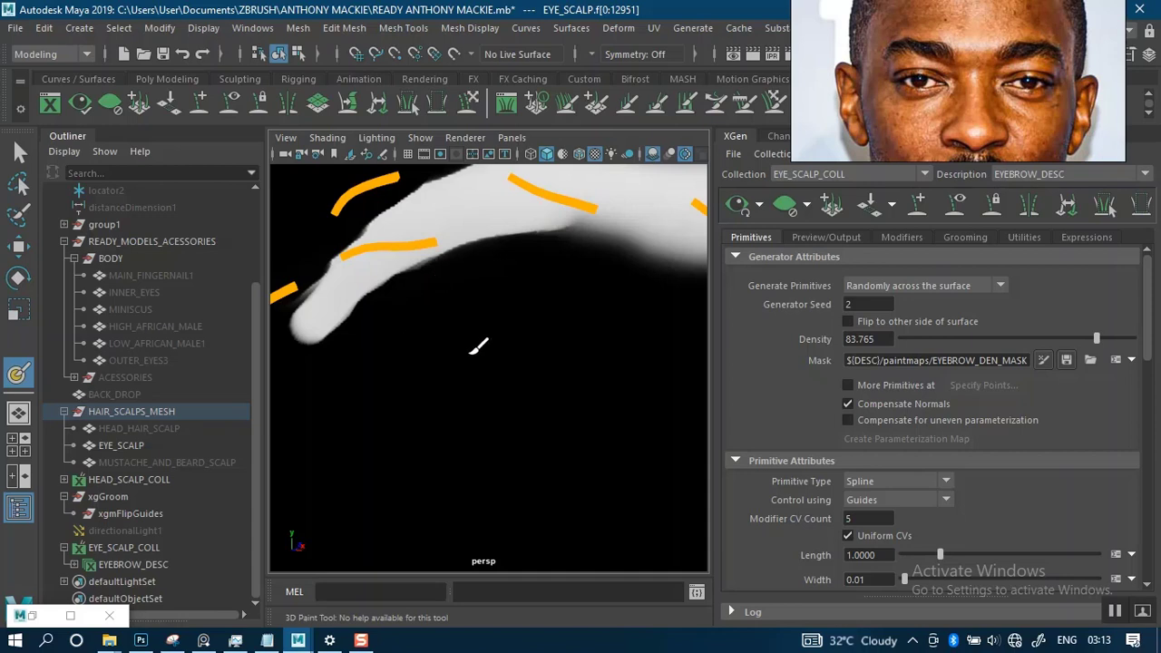
right_click_drag(497, 344, 462, 328, "alt")
left_click_drag(403, 329, 440, 329, "alt")
right_click_drag(490, 339, 523, 343, "alt")
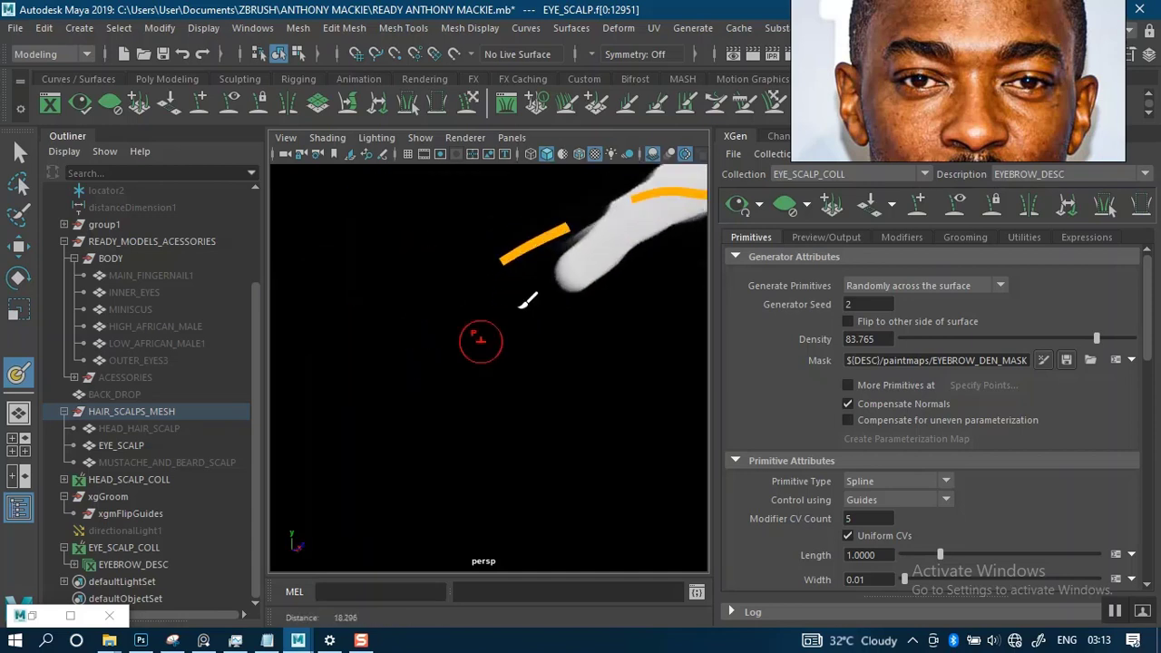
middle_click_drag(527, 299, 495, 348, "alt")
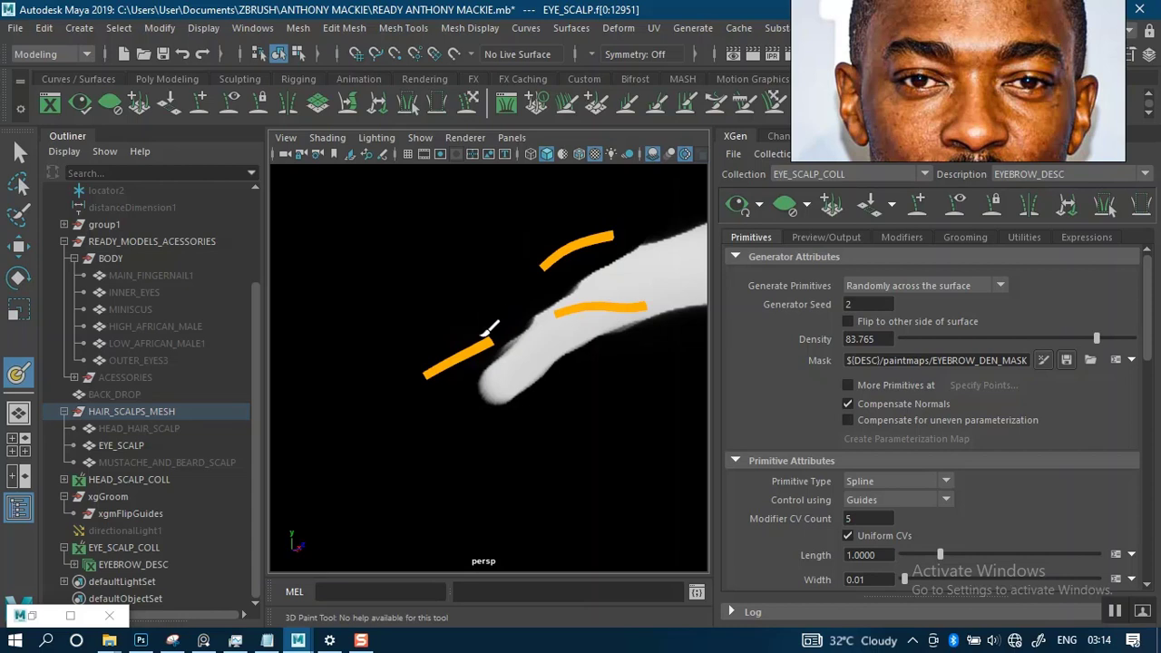
middle_click_drag(462, 350, 399, 419, "alt")
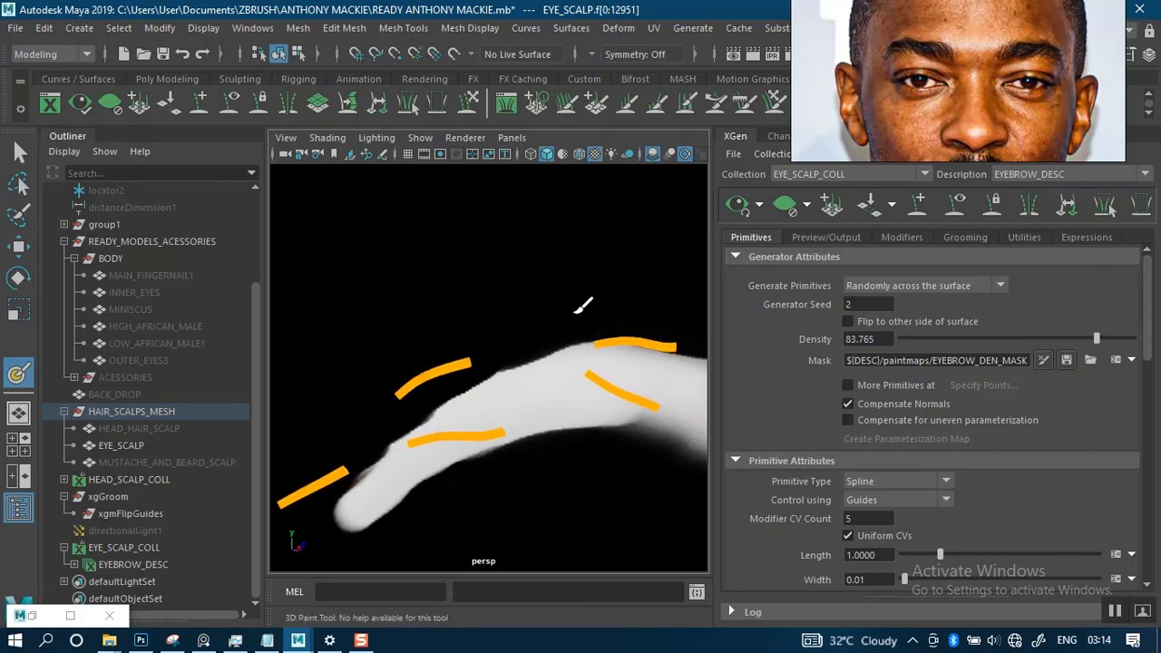
left_click_drag(615, 322, 577, 336, "alt")
middle_click_drag(486, 324, 540, 256, "alt")
right_click_drag(539, 263, 533, 350, "alt")
middle_click_drag(526, 333, 526, 351, "alt")
mouse_move(527, 312)
right_mouse_down("alt")
mouse_move(532, 341)
mouse_move(518, 321)
mouse_move(539, 321)
right_mouse_up("alt")
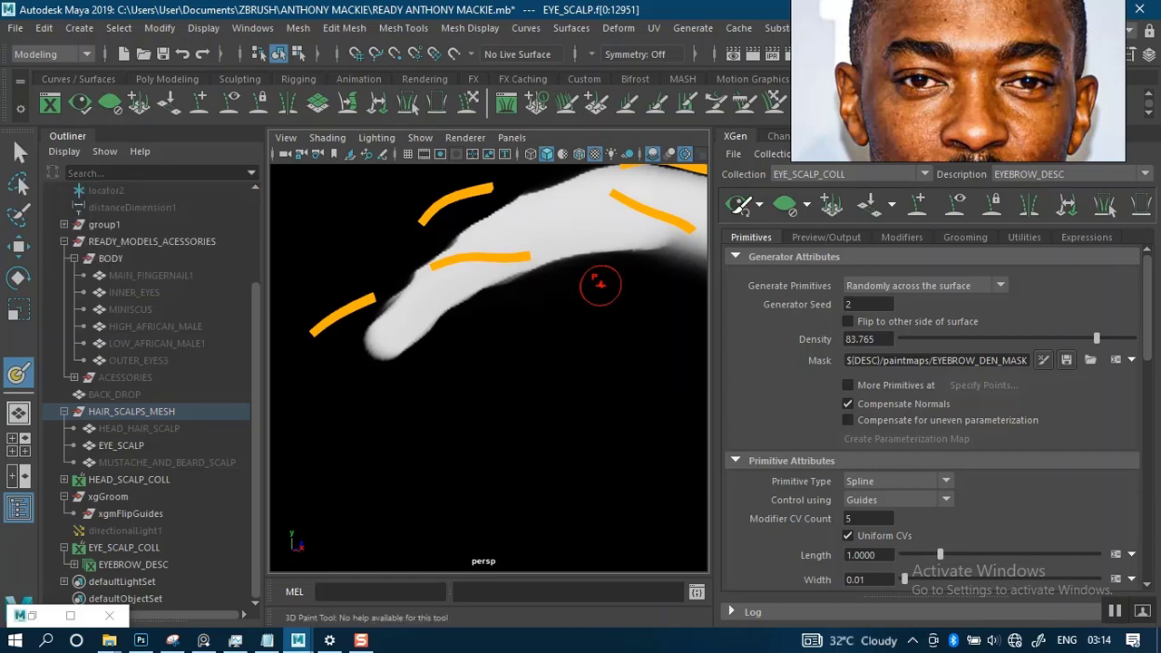
- Regenerate the eyebrow hair preview from the repainted mask and inspect the hairs along the brow and its tail
right_click_drag(624, 331, 527, 252, "alt")
left_click_drag(587, 350, 519, 338, "alt")
right_click_drag(519, 339, 578, 367, "alt")
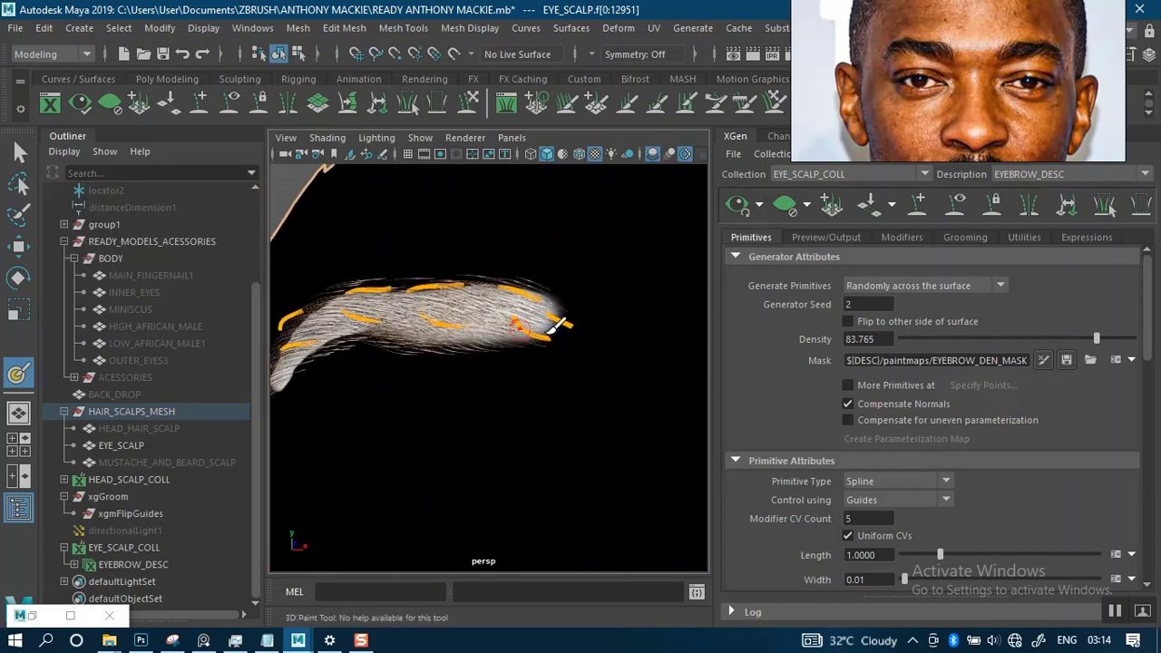
left_click_drag(559, 324, 602, 304, "alt")
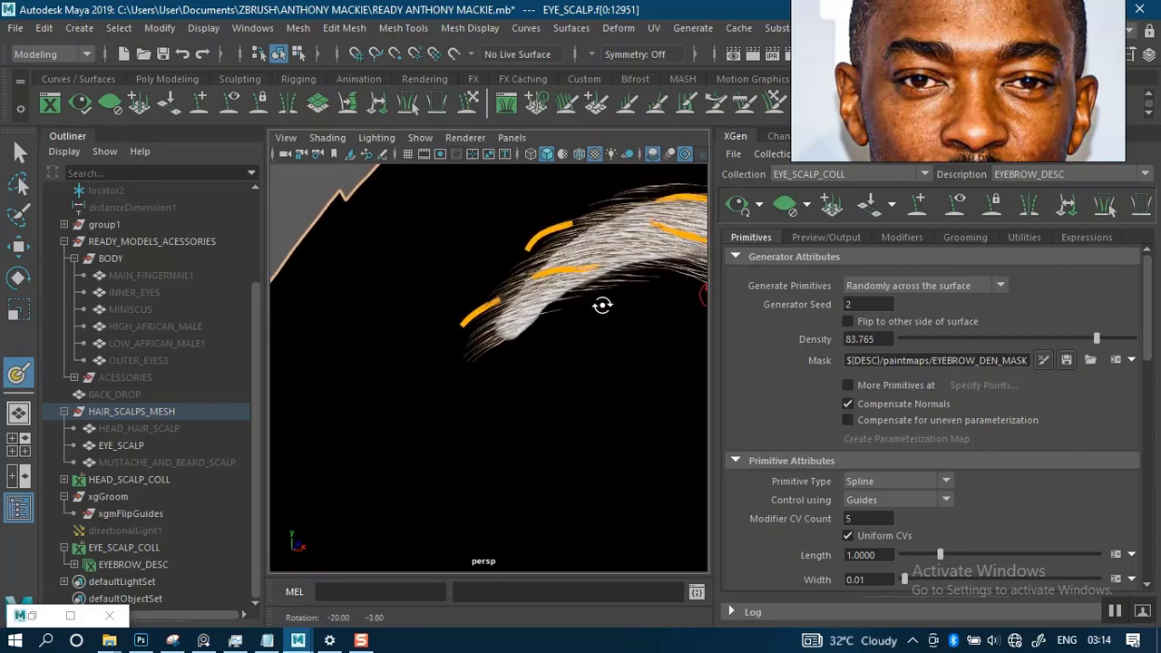
right_click_drag(602, 306, 537, 261, "alt")
left_click_drag(568, 273, 544, 264, "alt")
right_click_drag(543, 264, 578, 367, "alt")
middle_click_drag(554, 311, 580, 361, "alt")
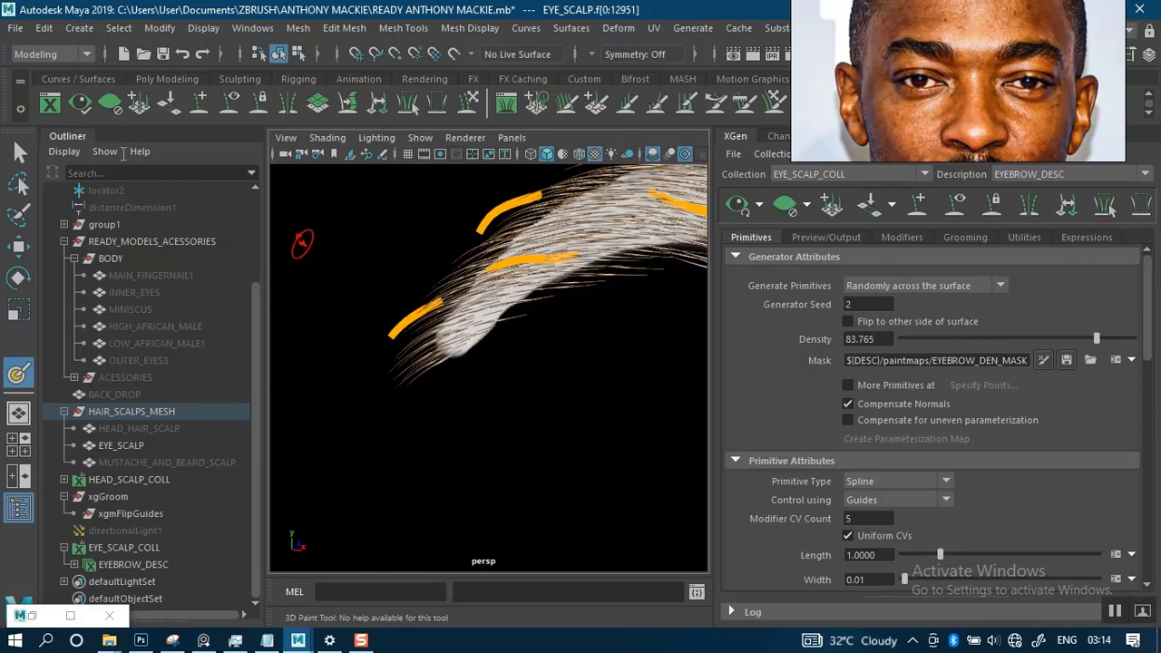
- Exit mask painting and clear the EYE_SCALP selection to see the reshaped brow on the grey-shaded face
left_click(19, 153)
left_click(453, 304)
right_click_drag(445, 290, 380, 231, "alt")
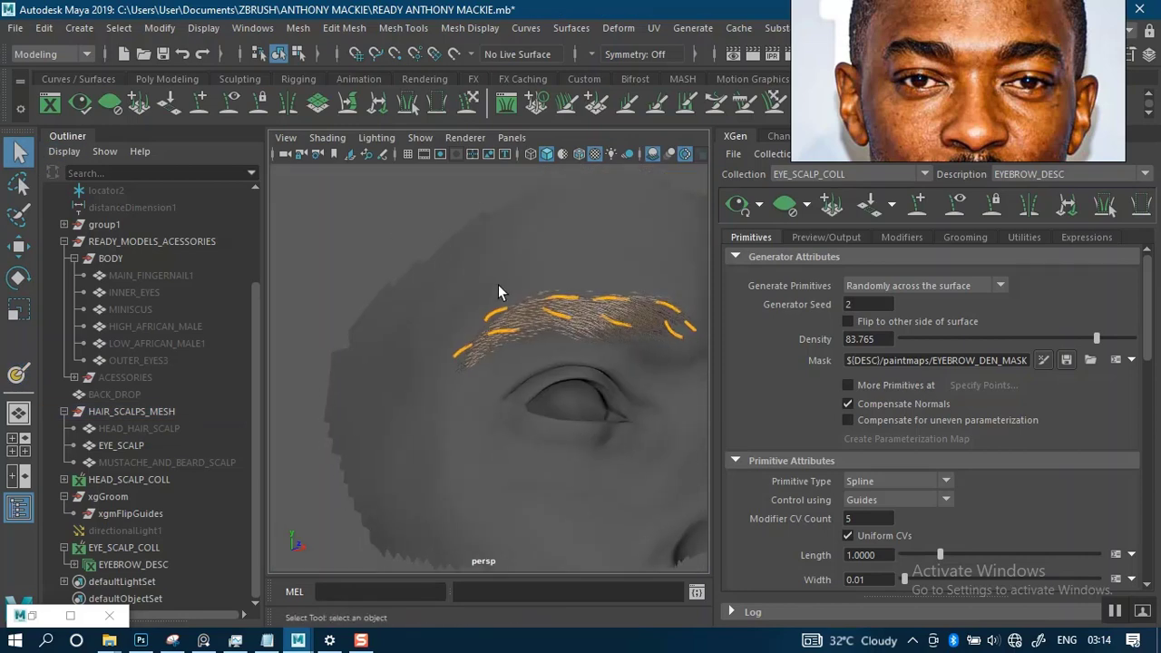
- Select the outermost guide at the tail of the brow and move its root lower onto the tip of the brow hairs
left_click_drag(562, 307, 433, 321, "alt")
middle_click_drag(564, 321, 470, 307, "alt")
right_click_drag(567, 329, 602, 384, "alt")
middle_click_drag(573, 330, 498, 356, "alt")
left_click_drag(617, 318, 574, 325, "alt")
right_click_drag(588, 355, 606, 384, "alt")
left_click(530, 319)
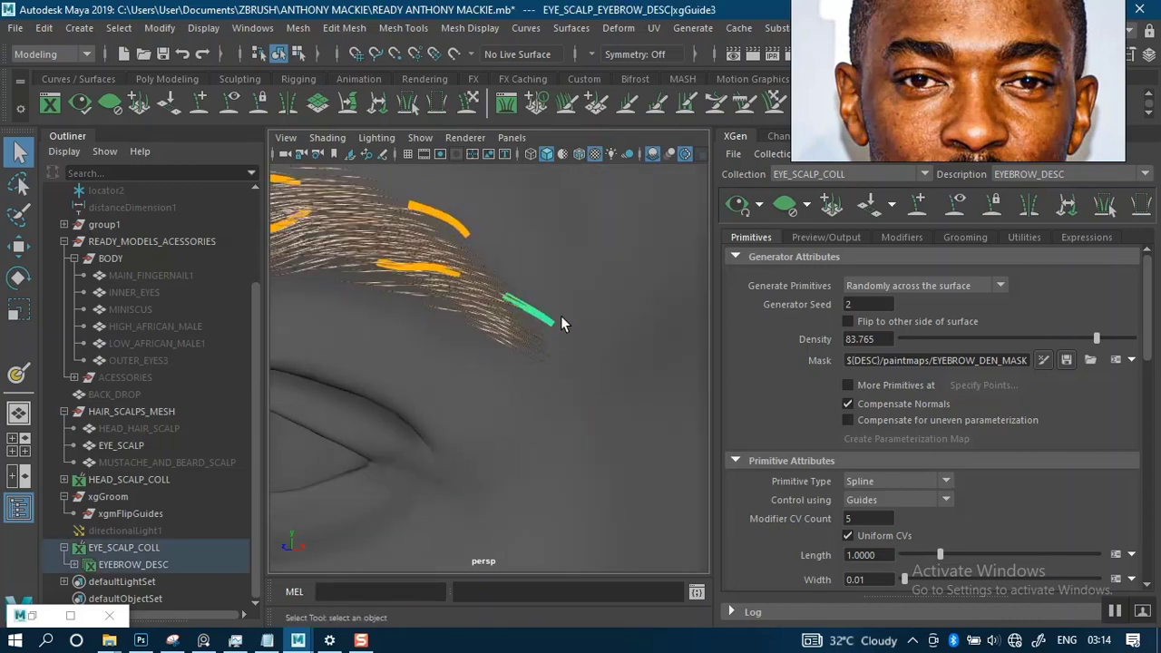
left_click_drag(561, 317, 528, 334, "alt")
middle_click_drag(541, 334, 632, 257, "alt")
left_click_drag(632, 256, 539, 238, "alt")
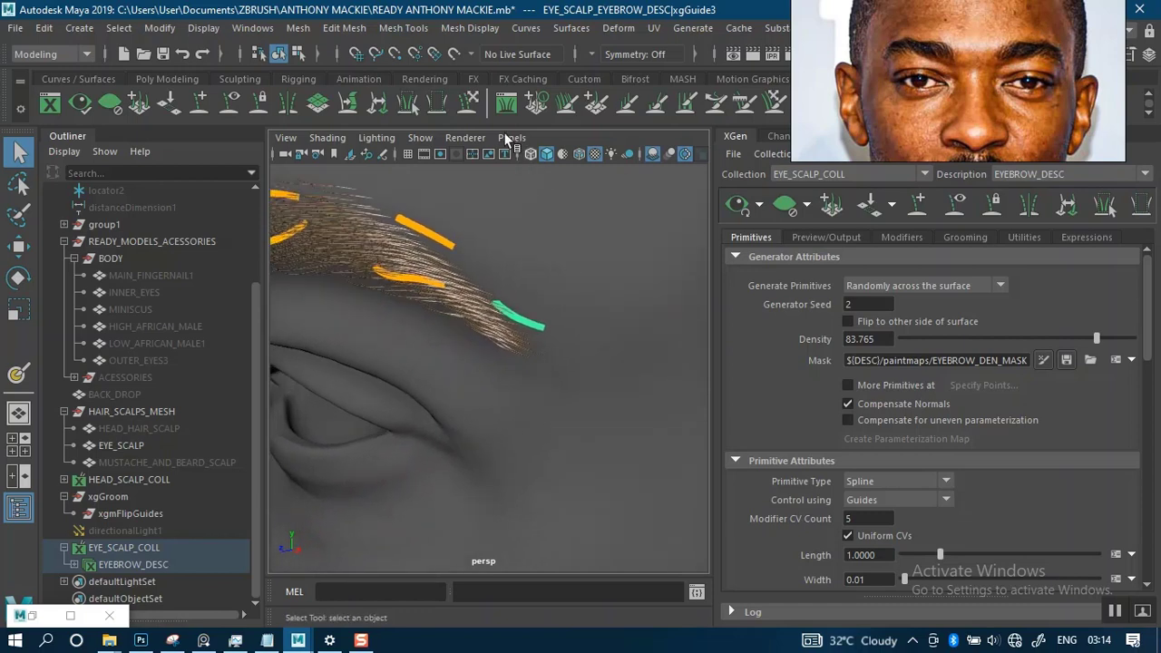
left_click(203, 104)
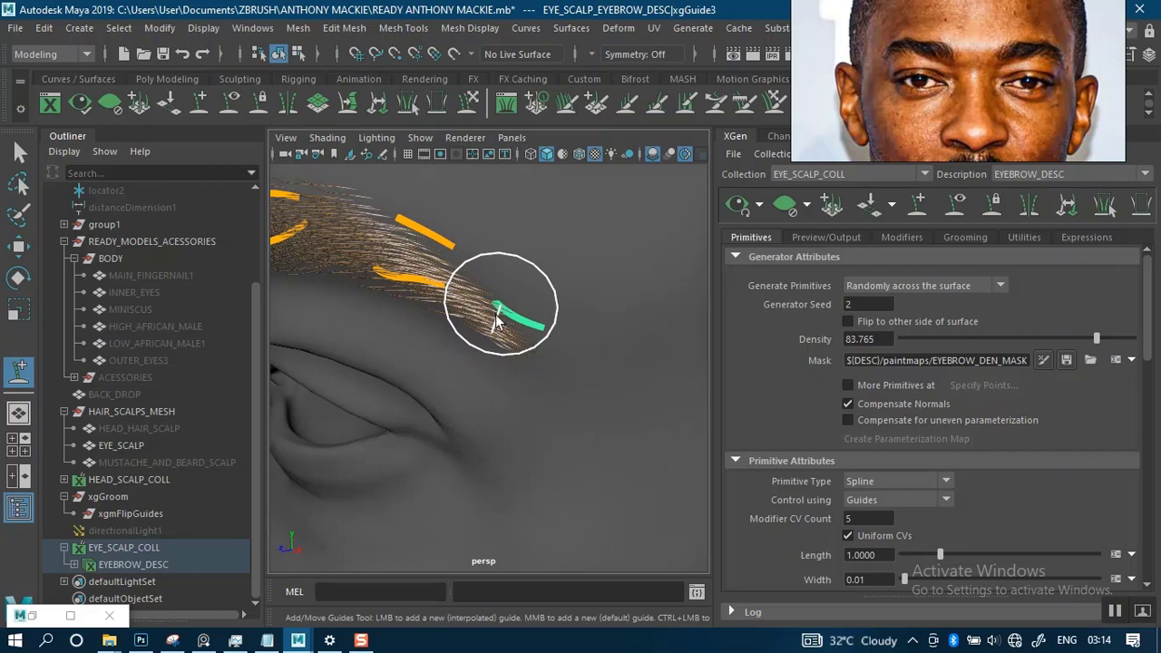
left_click(498, 341)
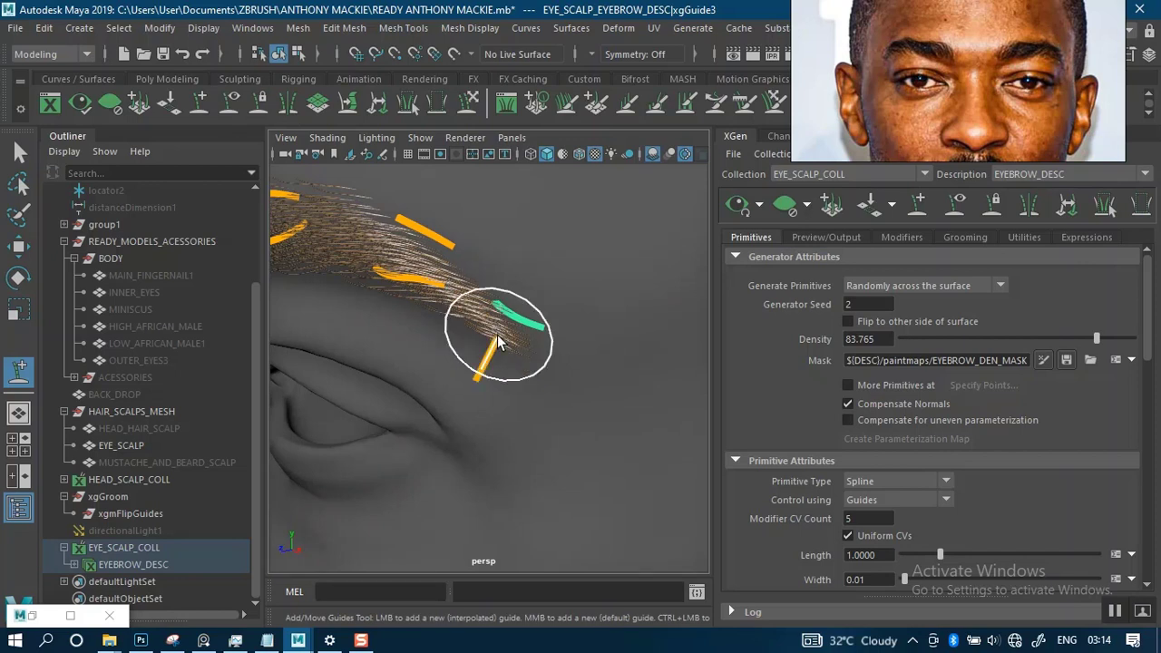
left_click_drag(498, 339, 489, 330)
- Delete the outermost tail guide on the opposite brow and replace it by mirroring the repositioned guide across the X-axis
scroll(508, 334, "down", 3)
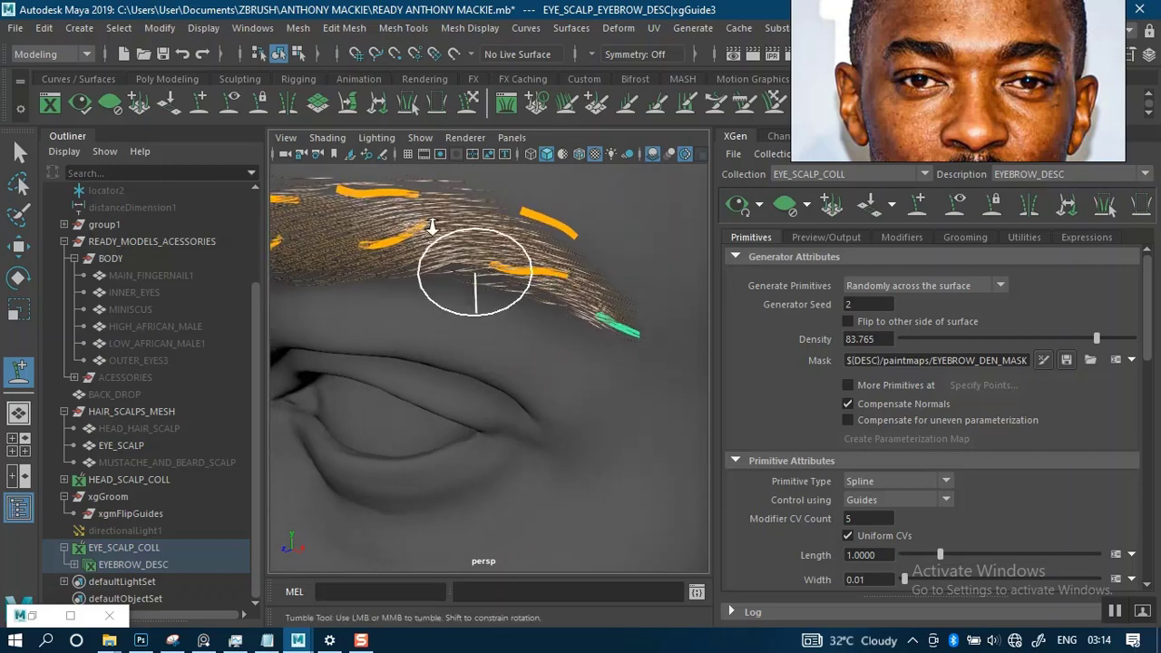
scroll(474, 281, "down", 3)
key("q")
left_click_drag(304, 257, 406, 284, "alt")
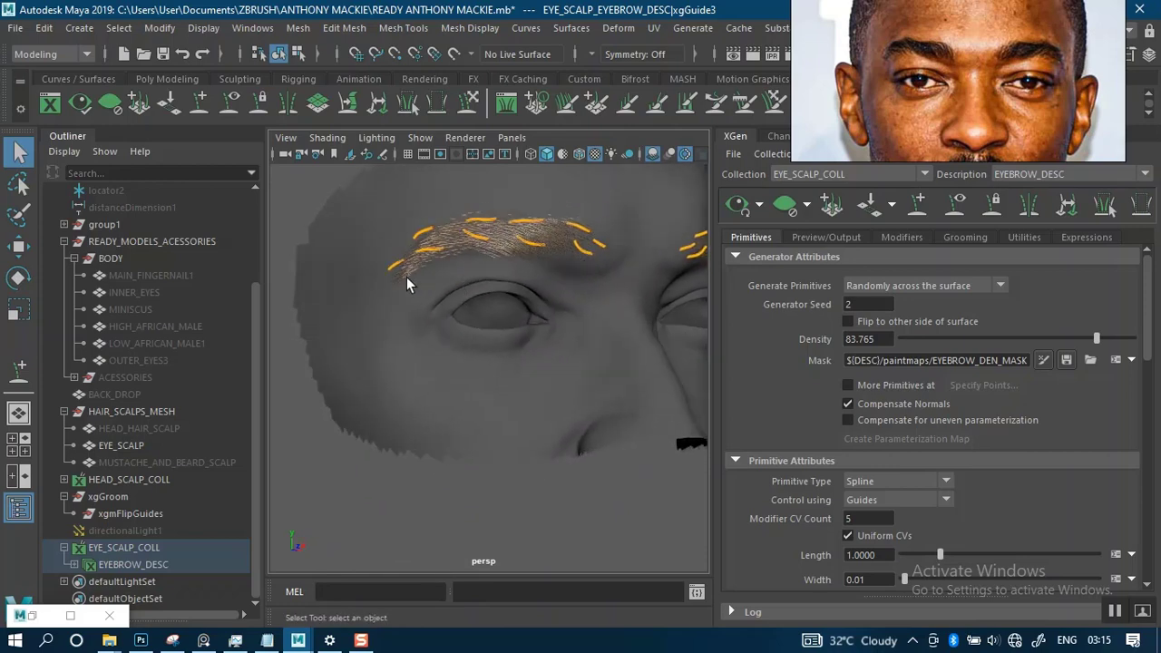
left_click(403, 281)
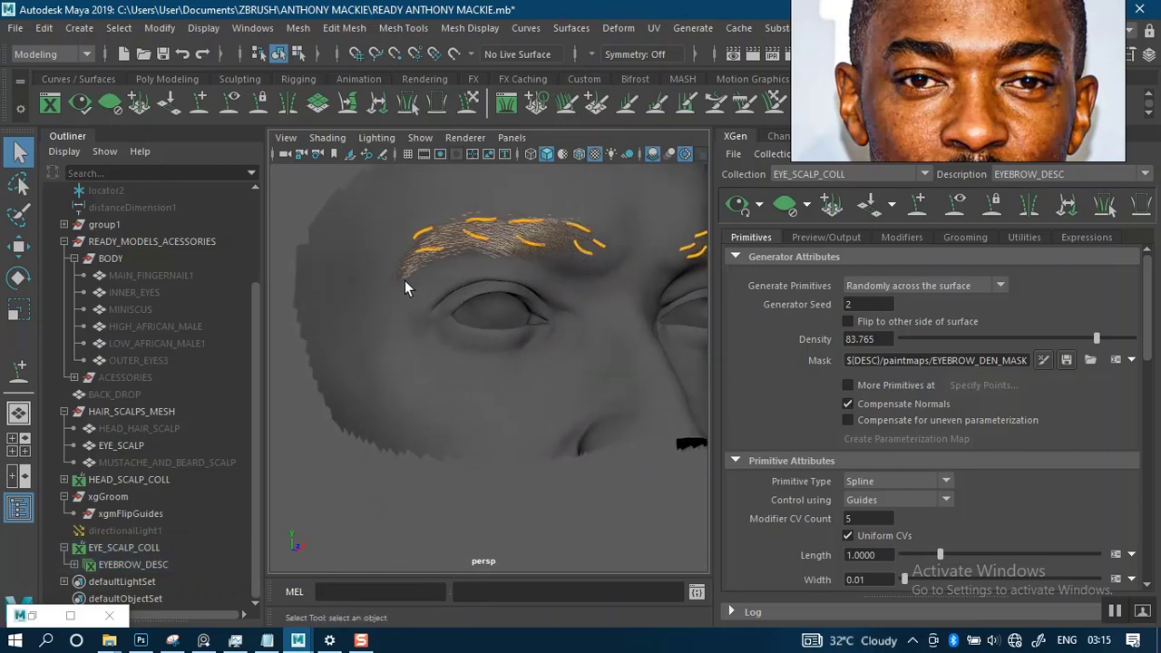
left_click_drag(562, 301, 606, 328, "alt")
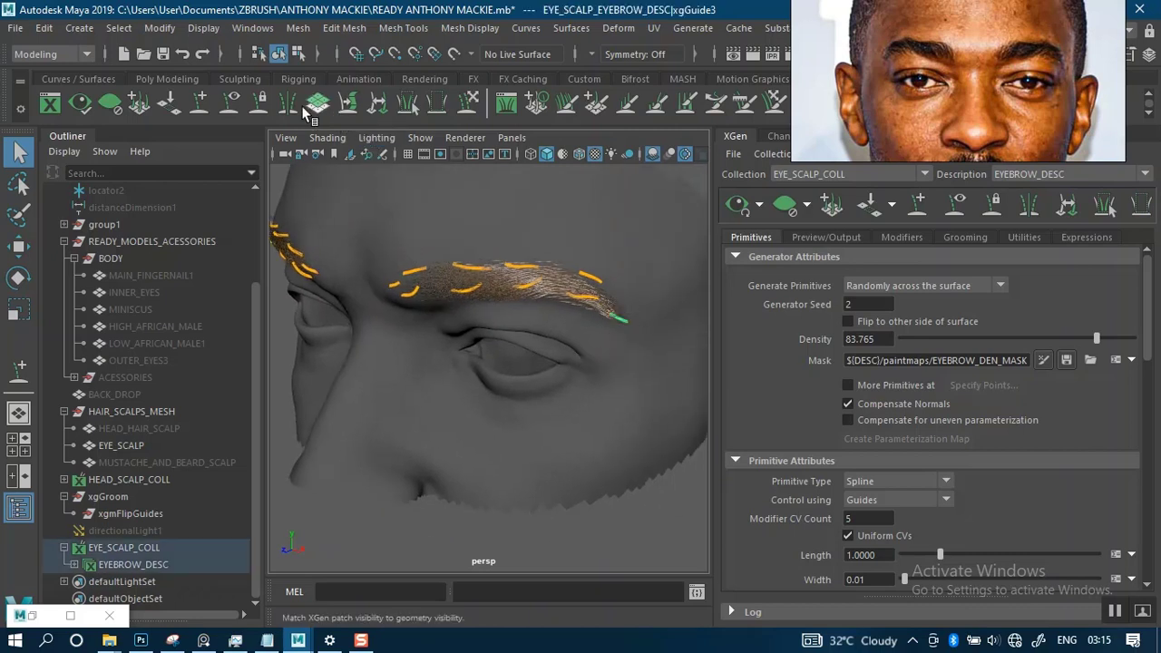
left_click(529, 347)
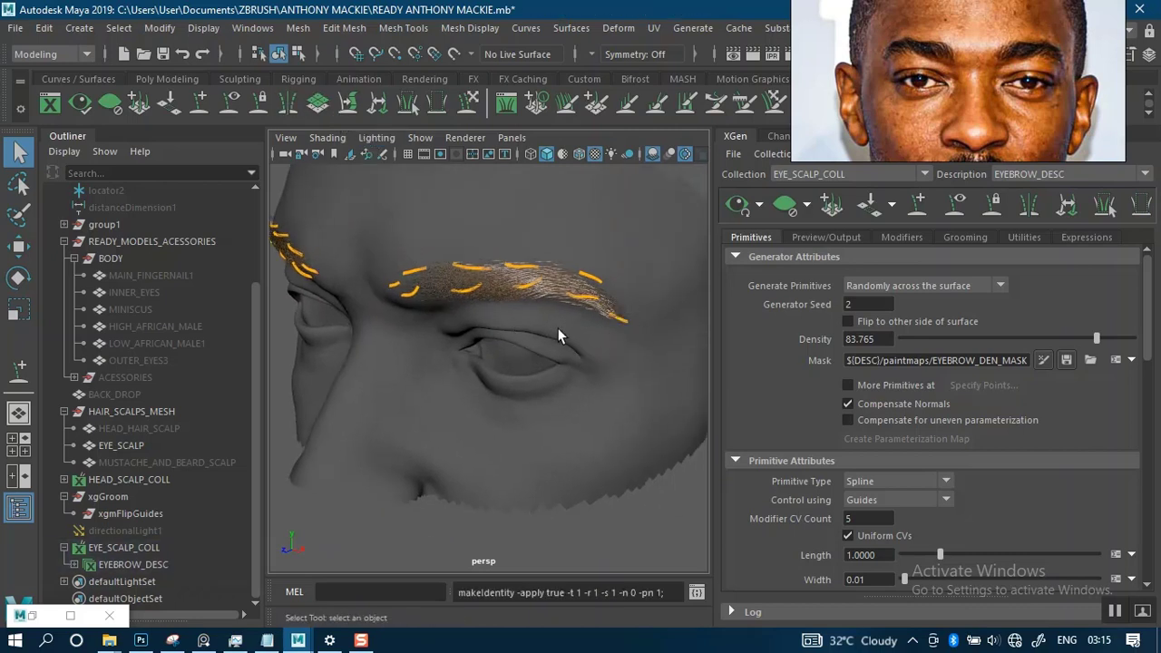
- Examine the hairs on both brows around the tail guides and along the upper edge for strays
right_click_drag(558, 327, 545, 401, "alt")
left_click_drag(546, 401, 565, 293, "alt")
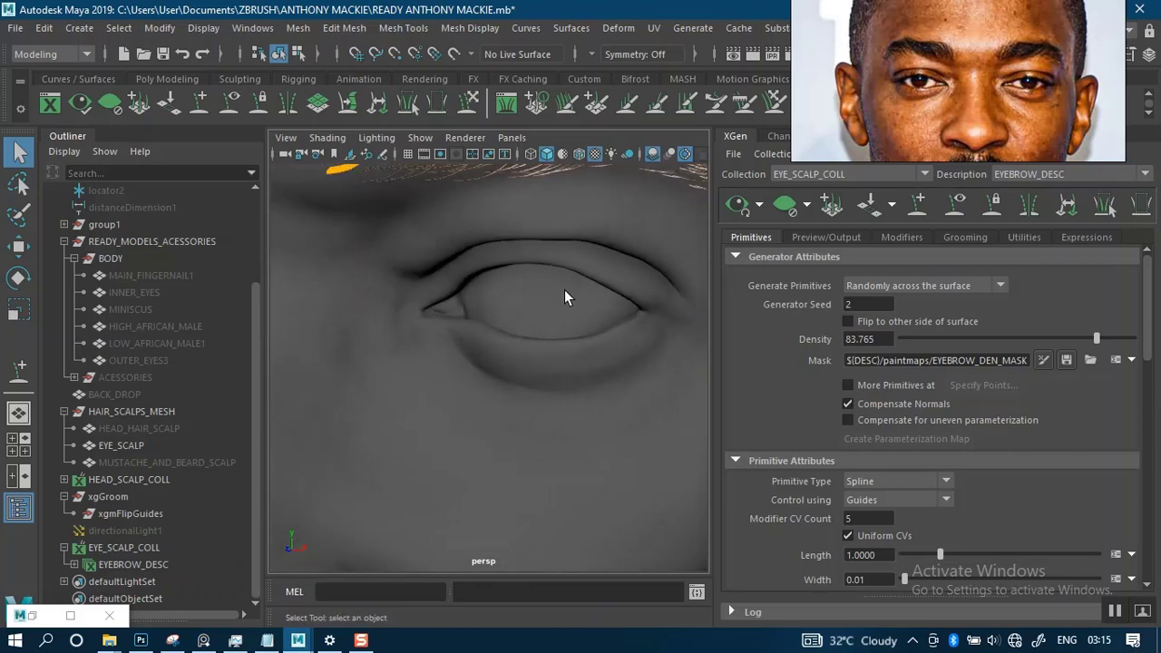
middle_click_drag(565, 292, 564, 339, "alt")
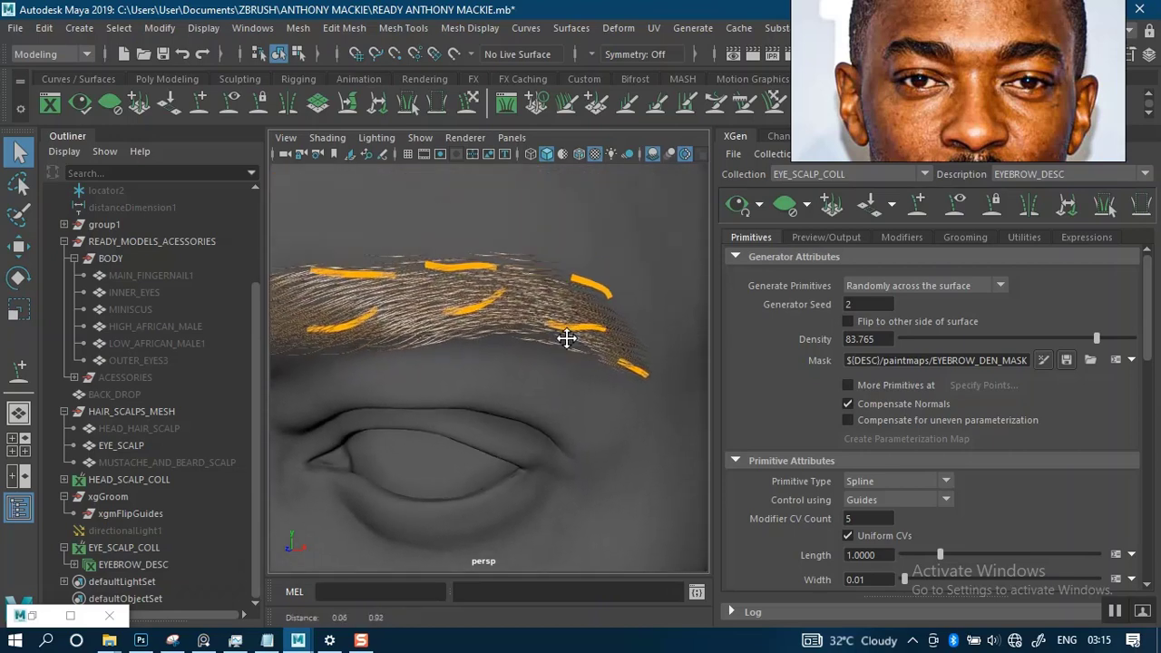
left_click_drag(567, 316, 590, 381, "alt")
right_click_drag(590, 381, 460, 267, "alt")
left_click_drag(460, 267, 519, 335, "alt")
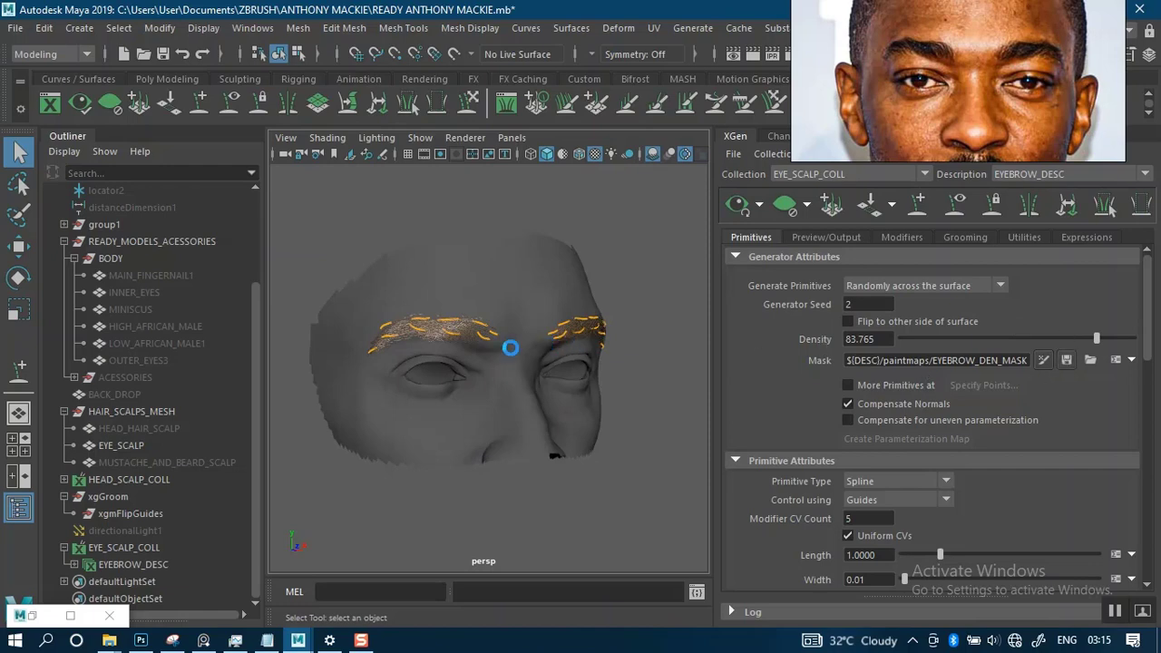
right_click_drag(469, 338, 438, 396, "alt")
middle_click_drag(438, 395, 570, 324, "alt")
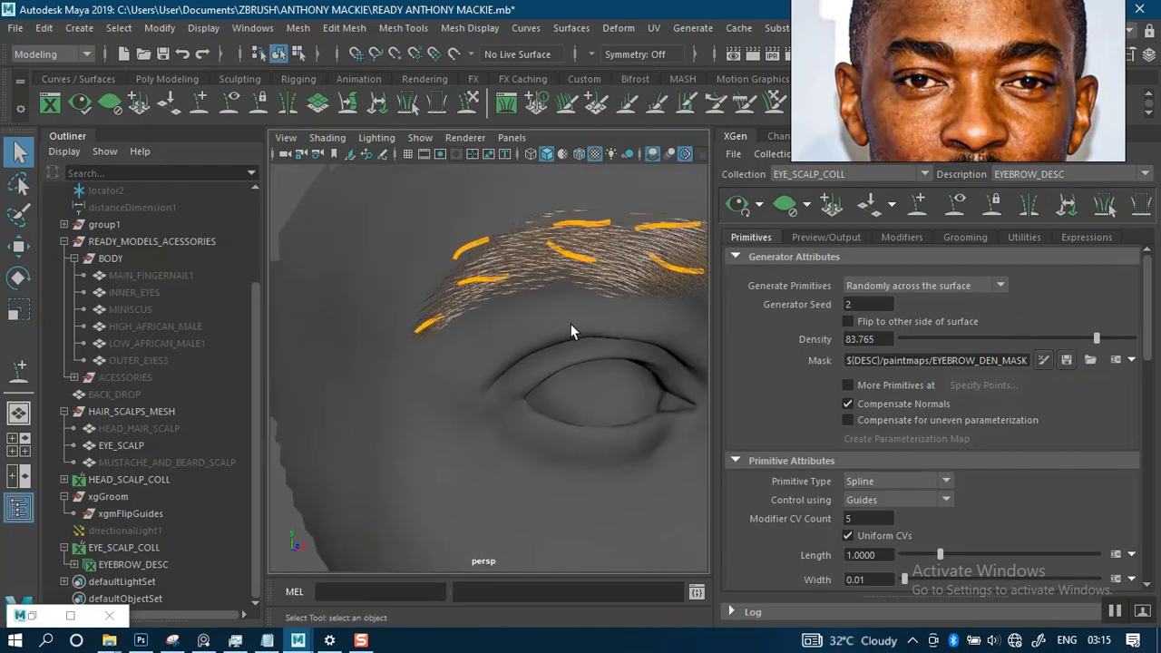
right_click_drag(571, 323, 570, 387, "alt")
middle_click_drag(547, 342, 498, 438, "alt")
mouse_move(532, 339)
right_mouse_down("alt")
mouse_move(547, 391)
mouse_move(510, 336)
mouse_move(510, 359)
mouse_move(532, 336)
right_mouse_up("alt")
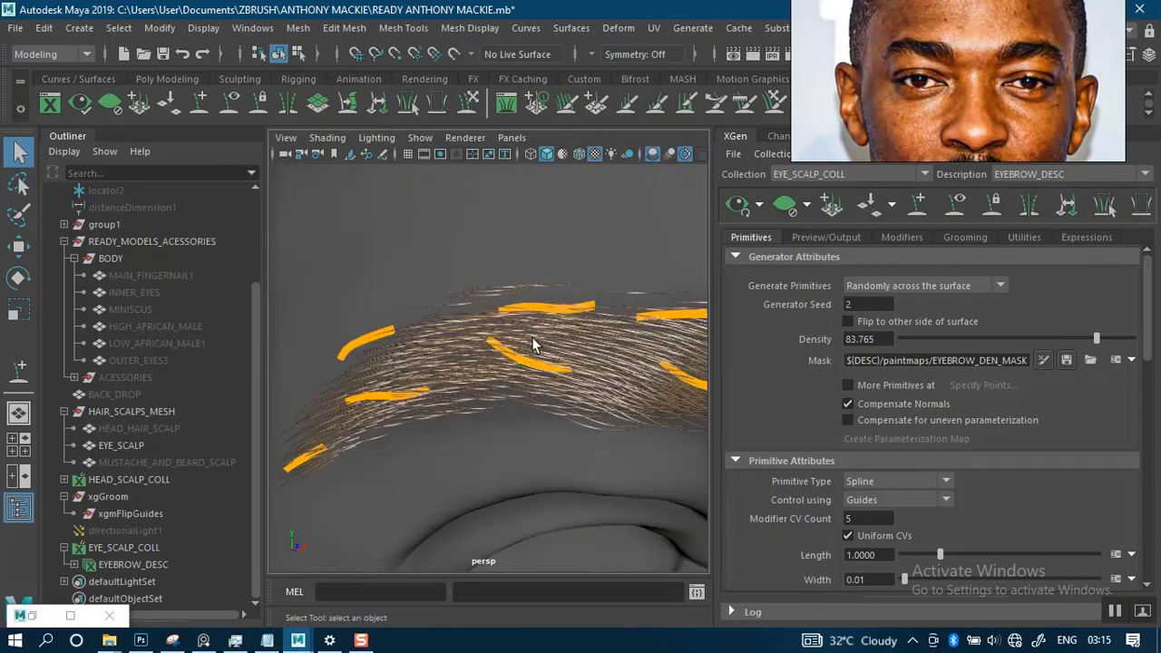
middle_click_drag(531, 336, 481, 386, "alt")
right_click_drag(539, 345, 549, 368, "alt")
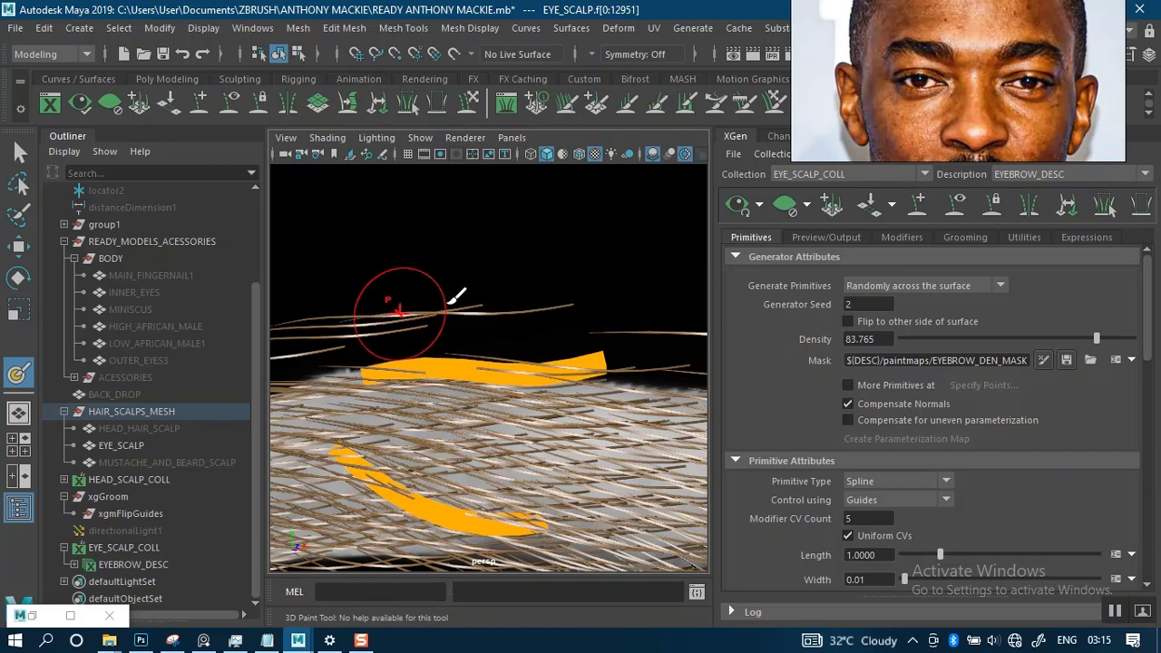
- Paint black on the density mask along the brow's upper edge to remove stray hairs, and leave mask painting
right_click_drag(625, 298, 578, 256, "alt")
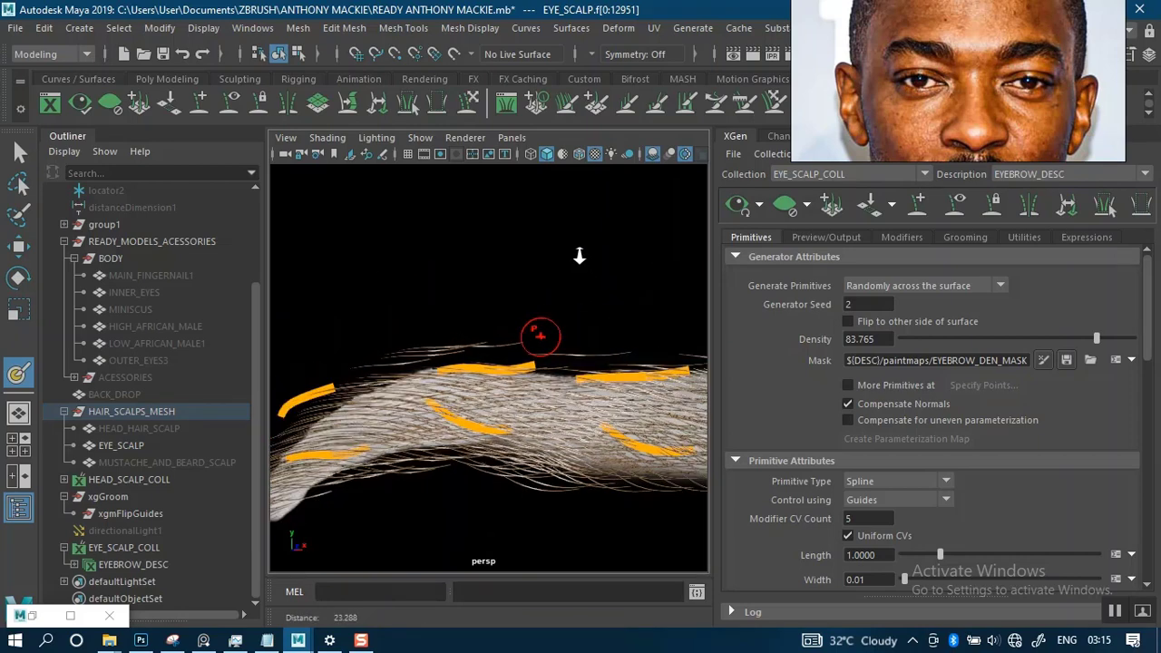
middle_click_drag(569, 256, 493, 256, "alt")
right_click_drag(513, 270, 538, 316, "alt")
middle_click_drag(487, 343, 497, 344, "alt")
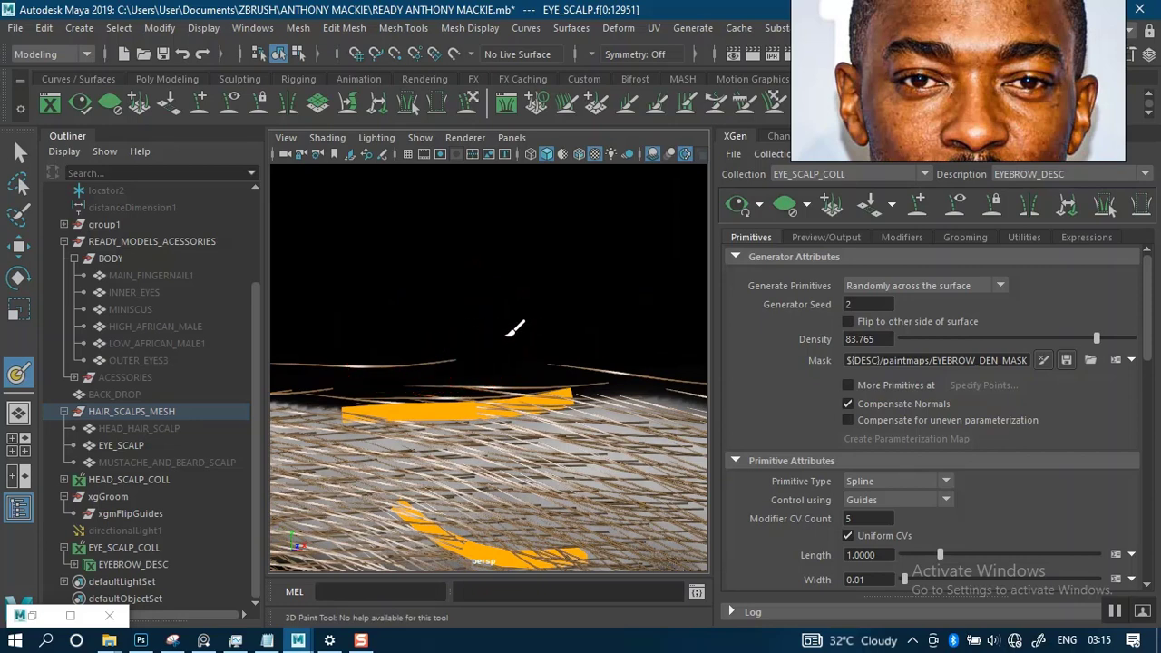
left_click_drag(656, 321, 519, 322, "alt")
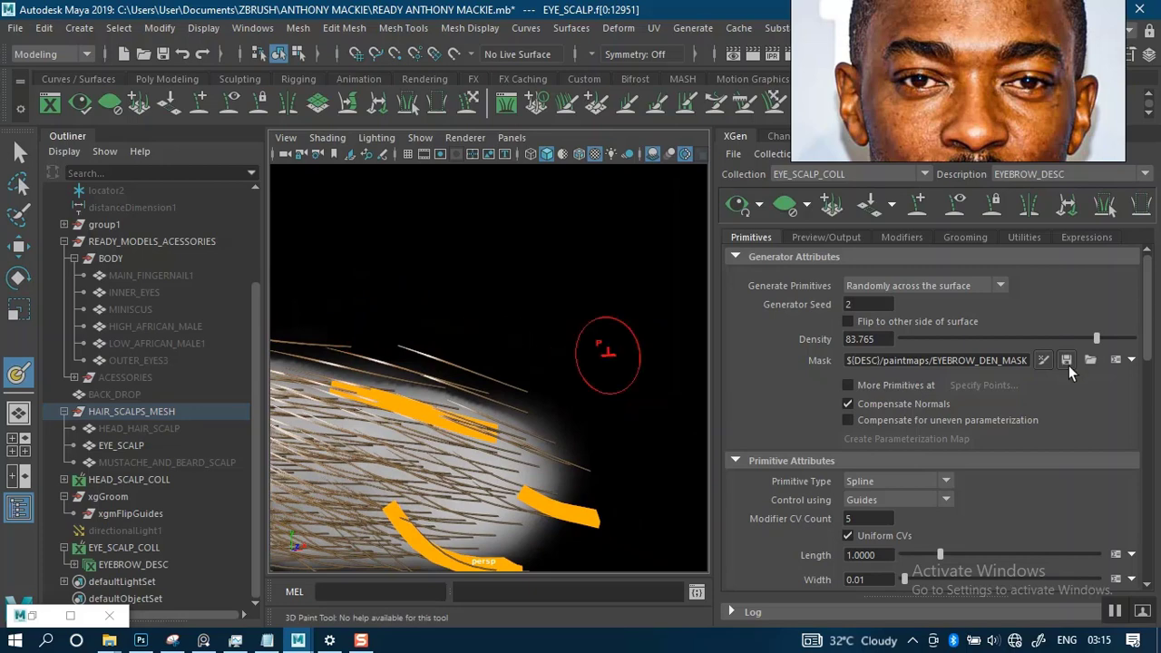
left_click_drag(564, 408, 674, 372, "alt")
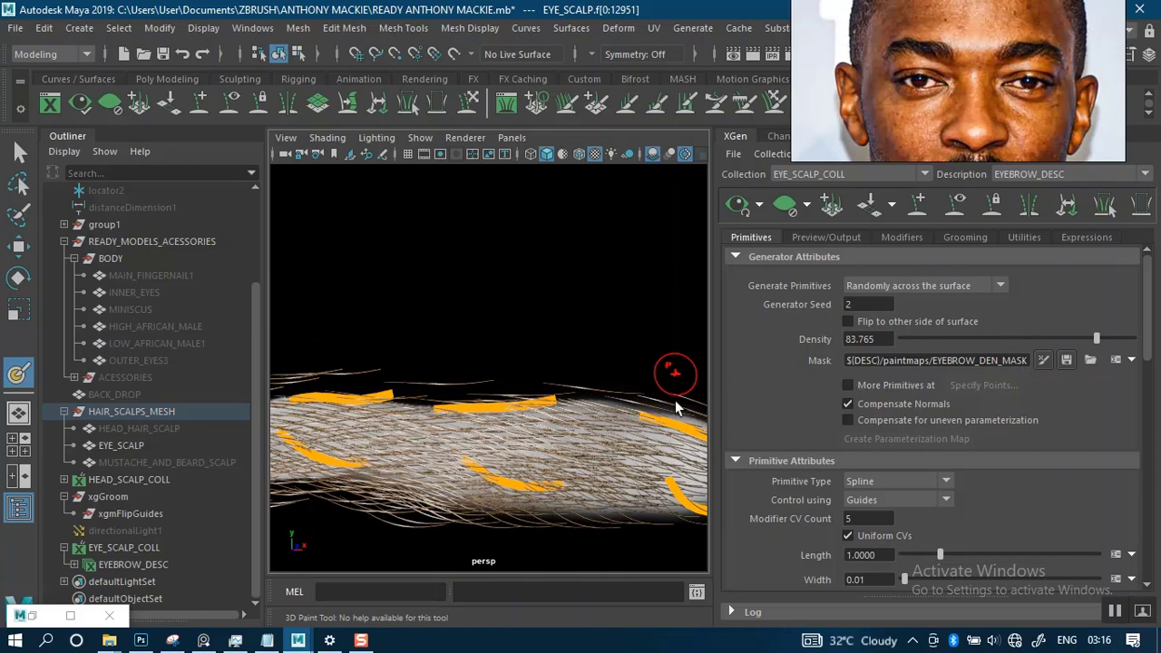
right_click_drag(491, 370, 469, 314, "alt")
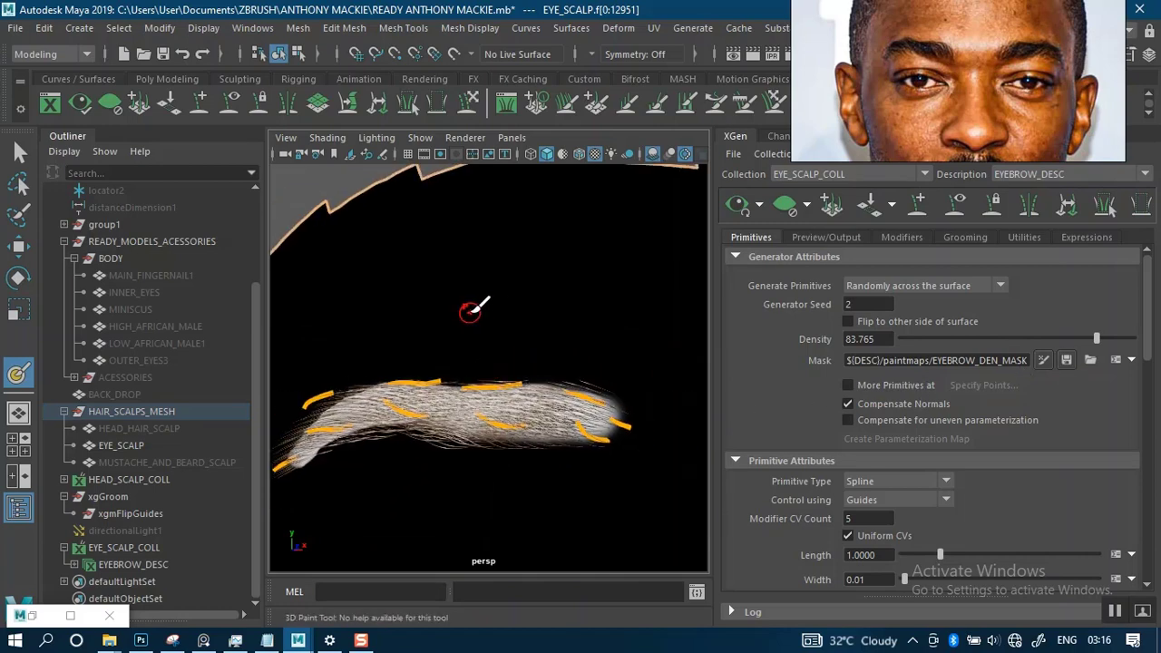
mouse_move(469, 311)
left_mouse_down("alt")
mouse_move(493, 306)
mouse_move(407, 326)
mouse_move(386, 292)
mouse_move(535, 308)
mouse_move(554, 354)
mouse_move(505, 329)
mouse_move(510, 300)
mouse_move(471, 302)
left_mouse_up("alt")
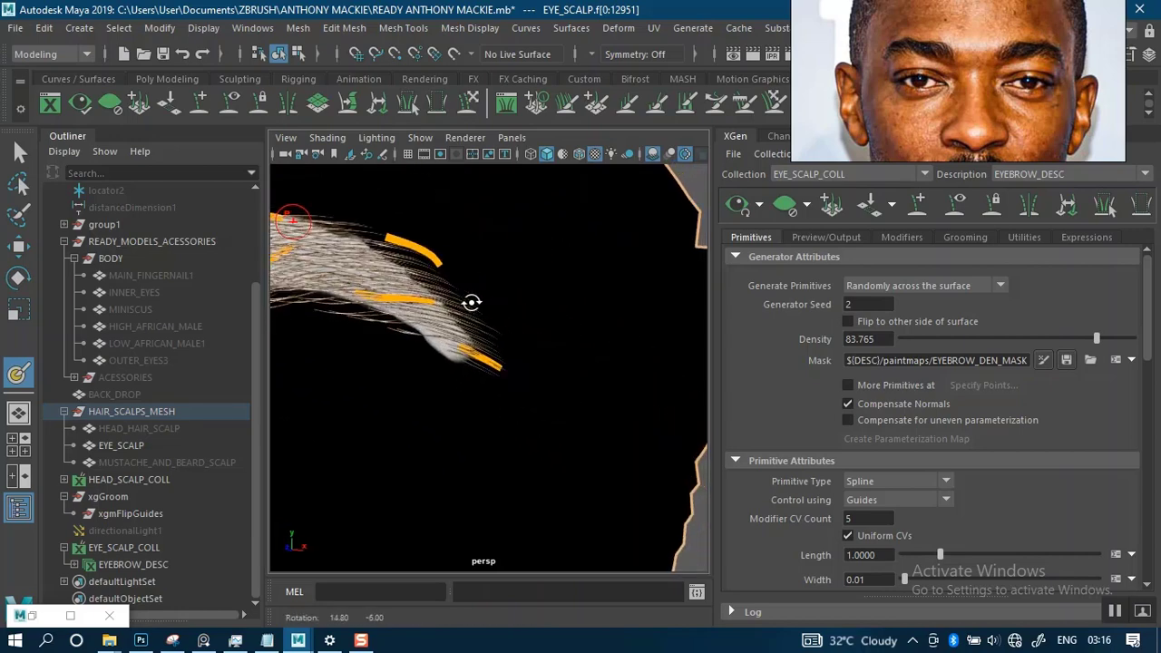
mouse_move(471, 302)
middle_mouse_down("alt")
mouse_move(538, 314)
mouse_move(564, 337)
middle_mouse_up("alt")
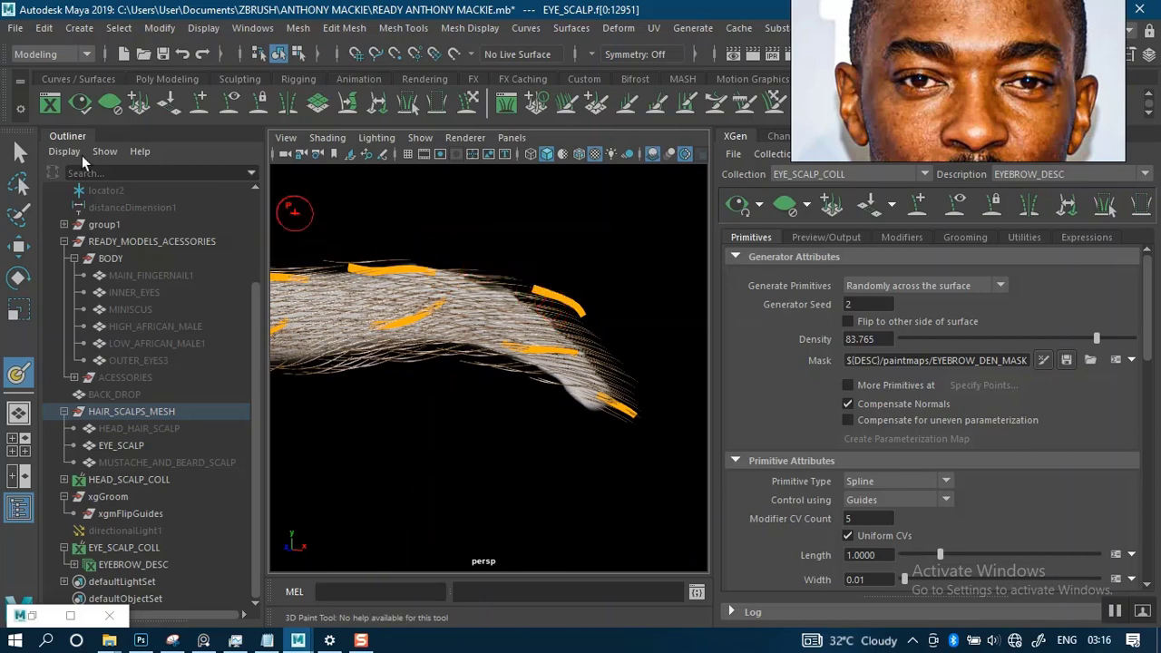
left_click(19, 152)
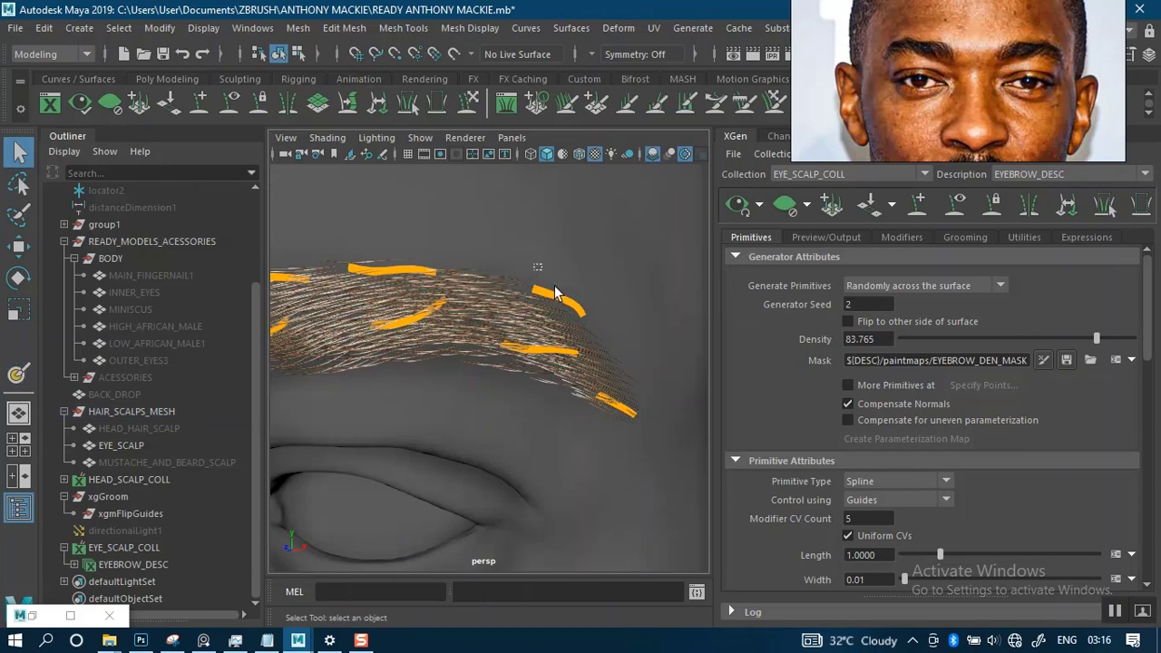
- Select the guide above the upper edge of the brow tail and move it down into the hairs
left_click_drag(570, 310, 569, 306)
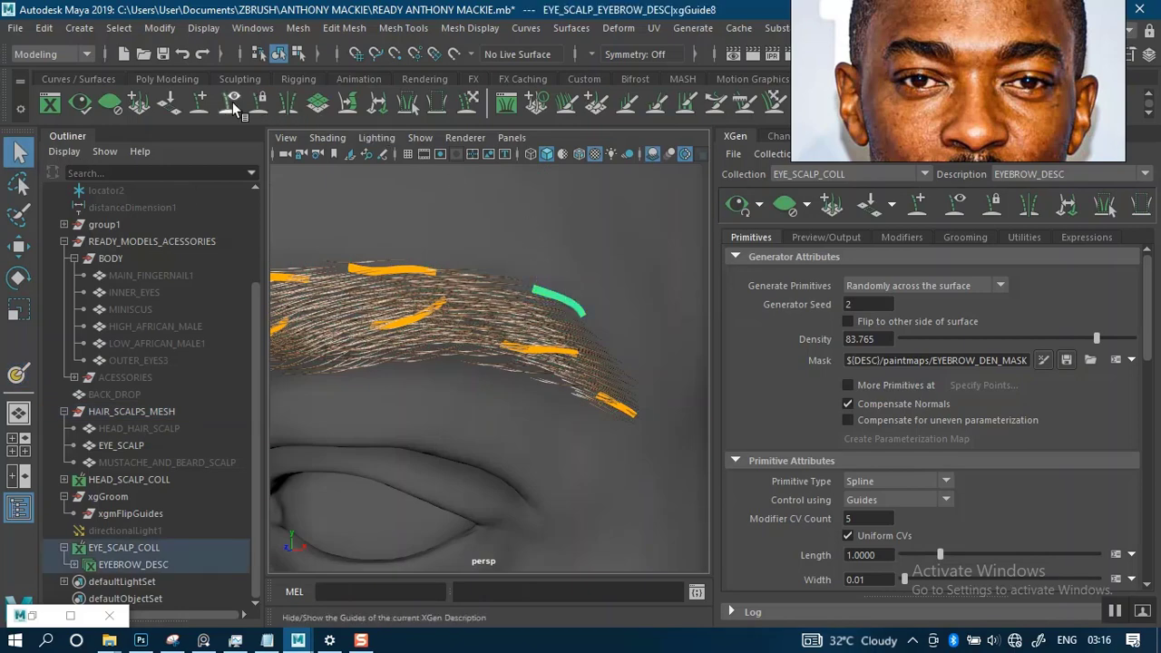
left_click(203, 103)
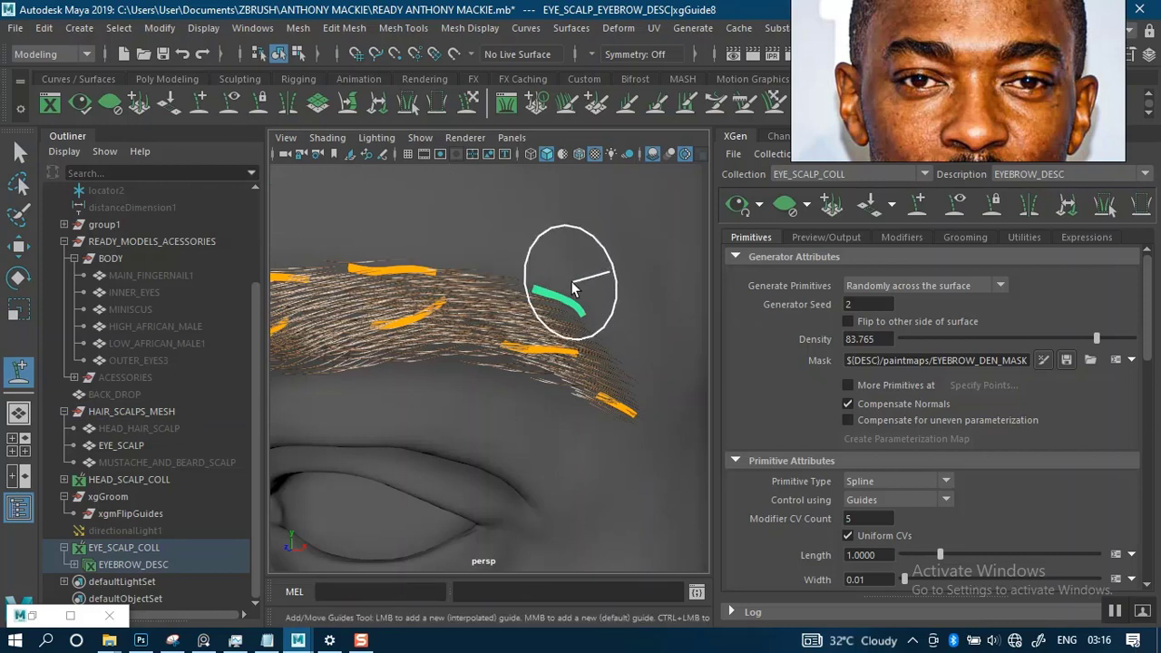
left_click(537, 320)
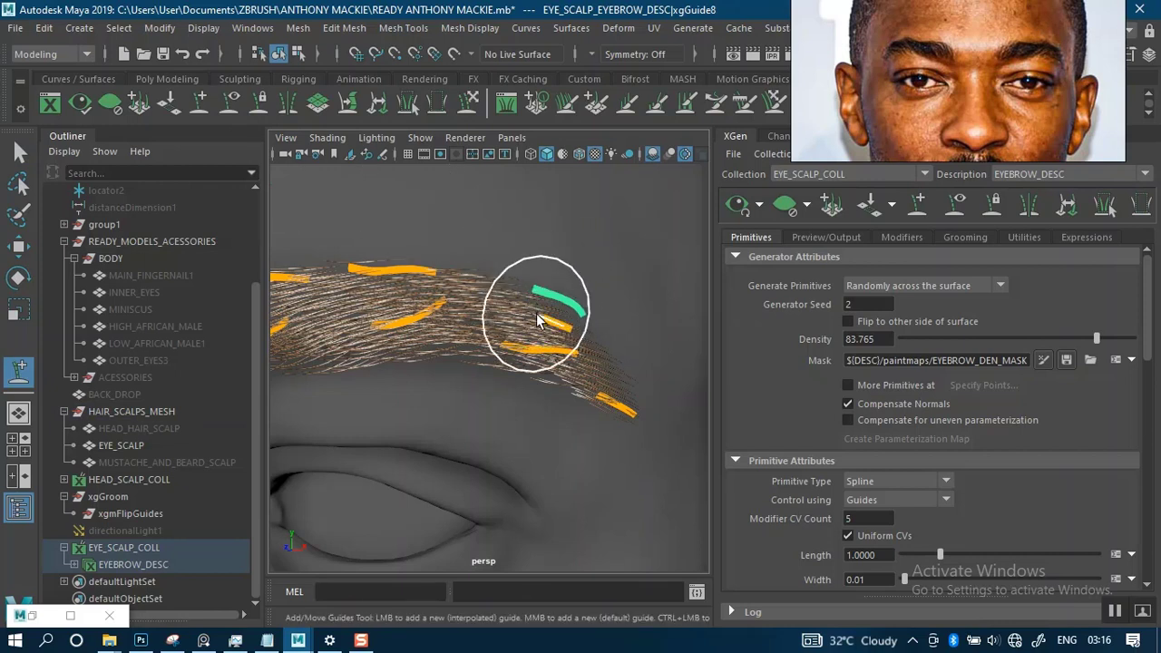
left_click_drag(570, 389, 617, 309, "alt")
middle_click_drag(577, 306, 622, 249, "alt")
scroll(619, 248, "up", 6)
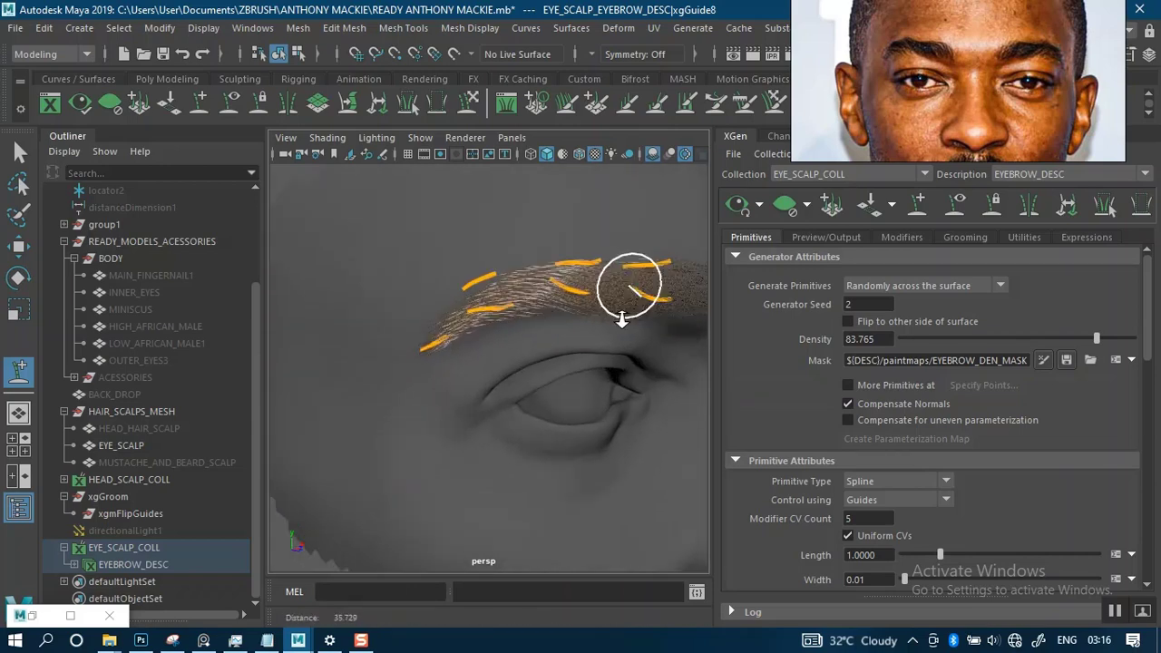
- Delete the corresponding upper tail guide on the opposite brow and mirror the repositioned guide across the X-axis to replace it
left_click(21, 154)
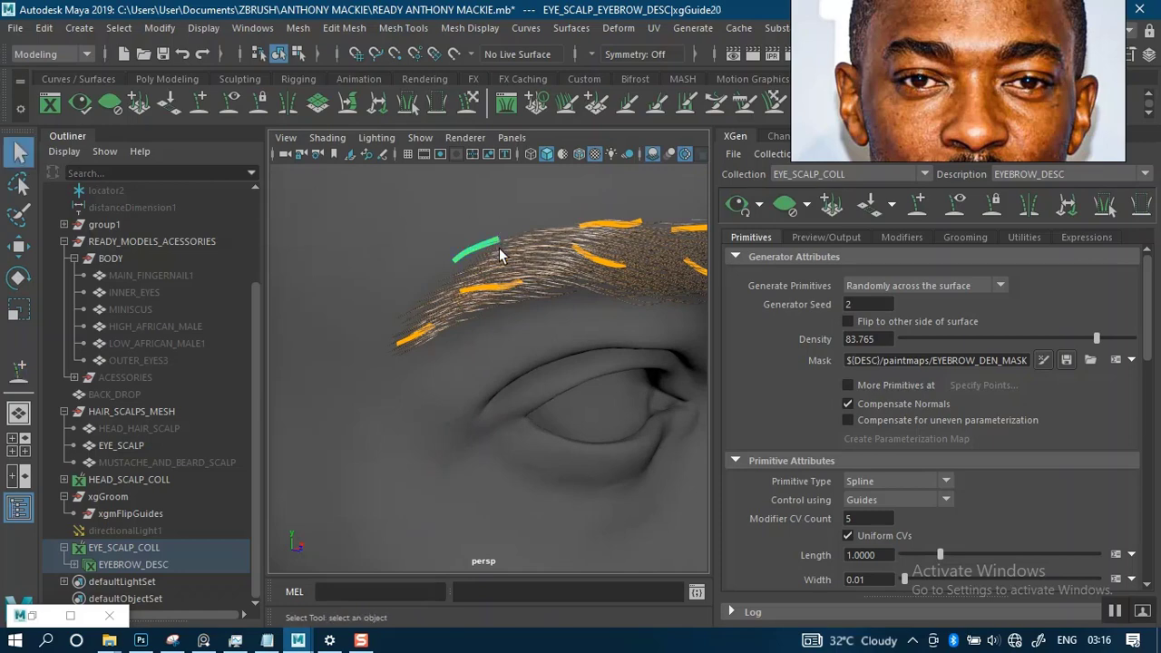
key("Delete")
middle_click_drag(568, 337, 245, 328, "alt")
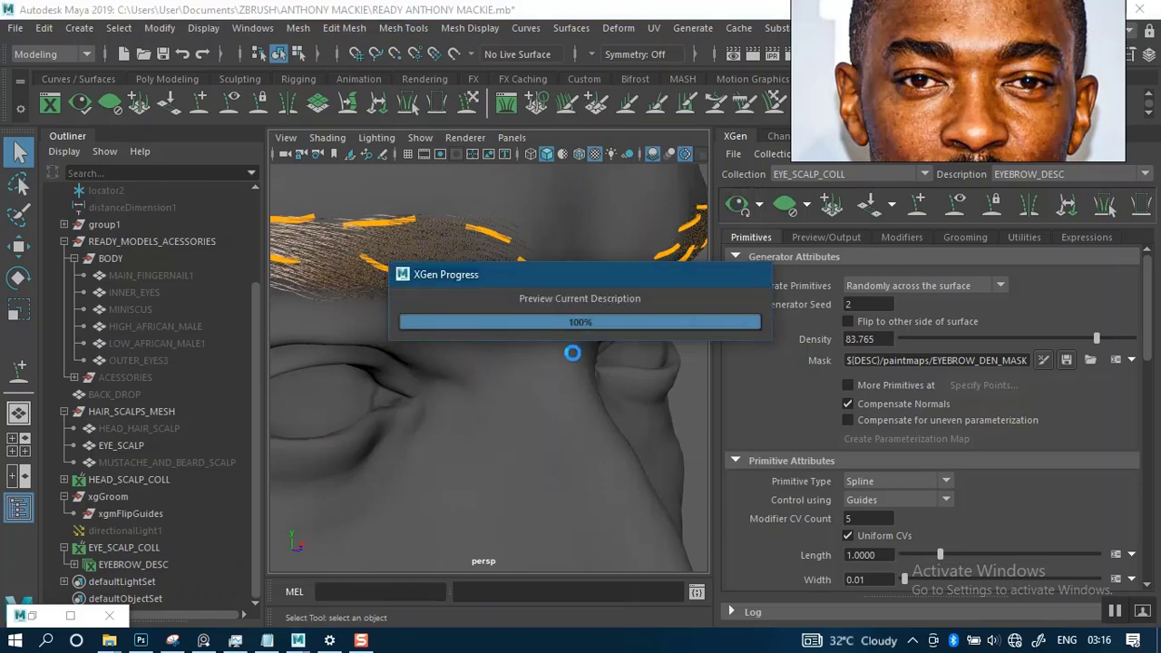
scroll(554, 379, "down", 4)
left_click_drag(552, 372, 331, 337, "alt")
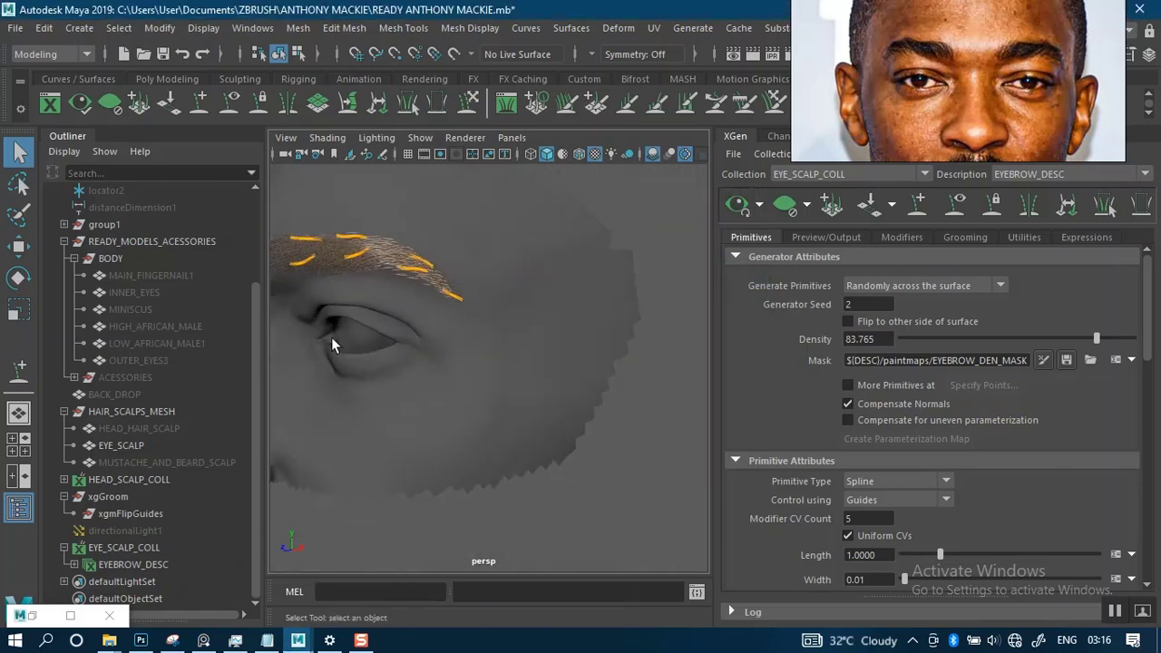
middle_click_drag(435, 281, 479, 318, "alt")
scroll(511, 382, "up", 3)
scroll(512, 382, "up", 2)
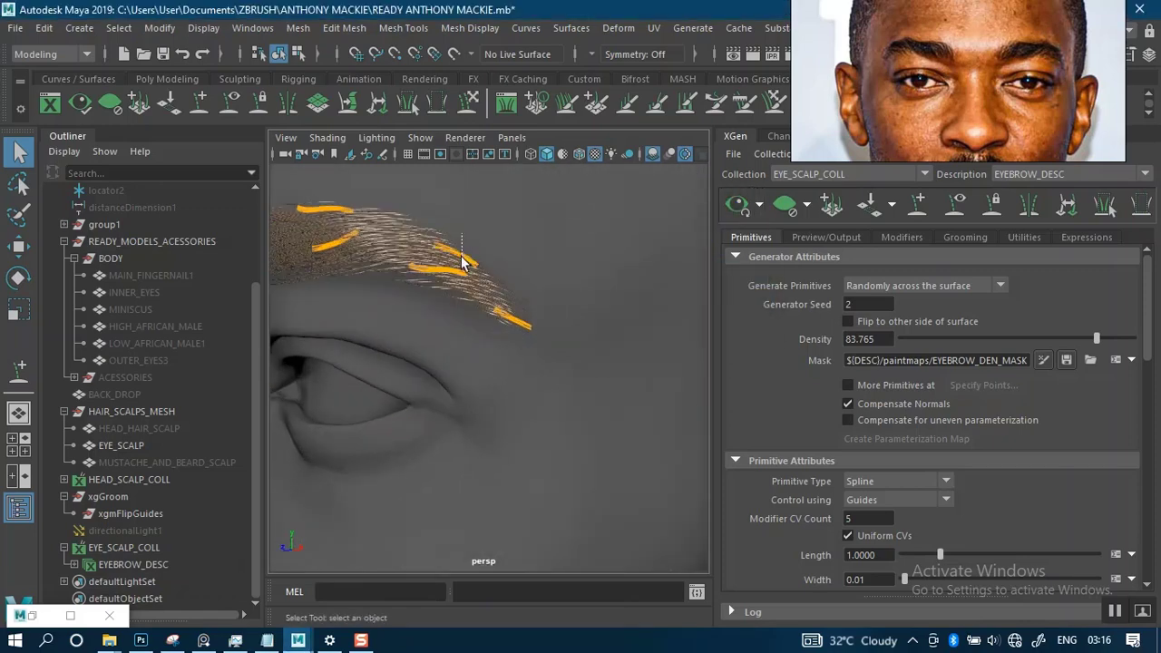
left_click(462, 262)
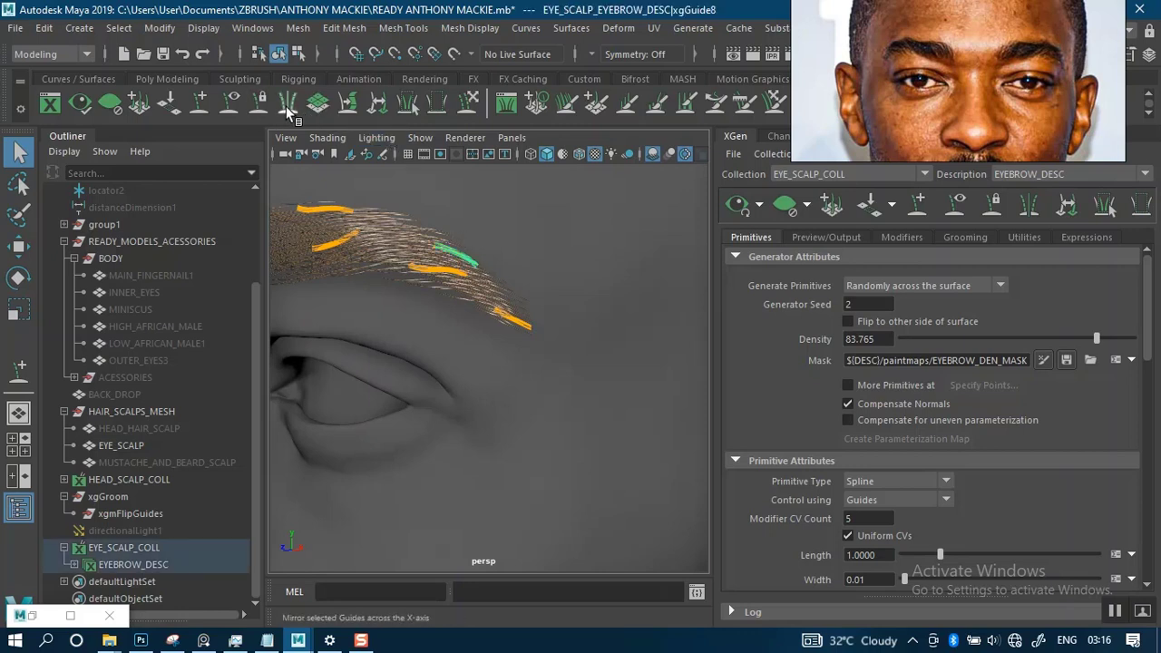
left_click(468, 363)
- Show both brows from the front and hide the guides of EYEBROW_DESC so only the hairs remain visible
scroll(438, 347, "down", 6)
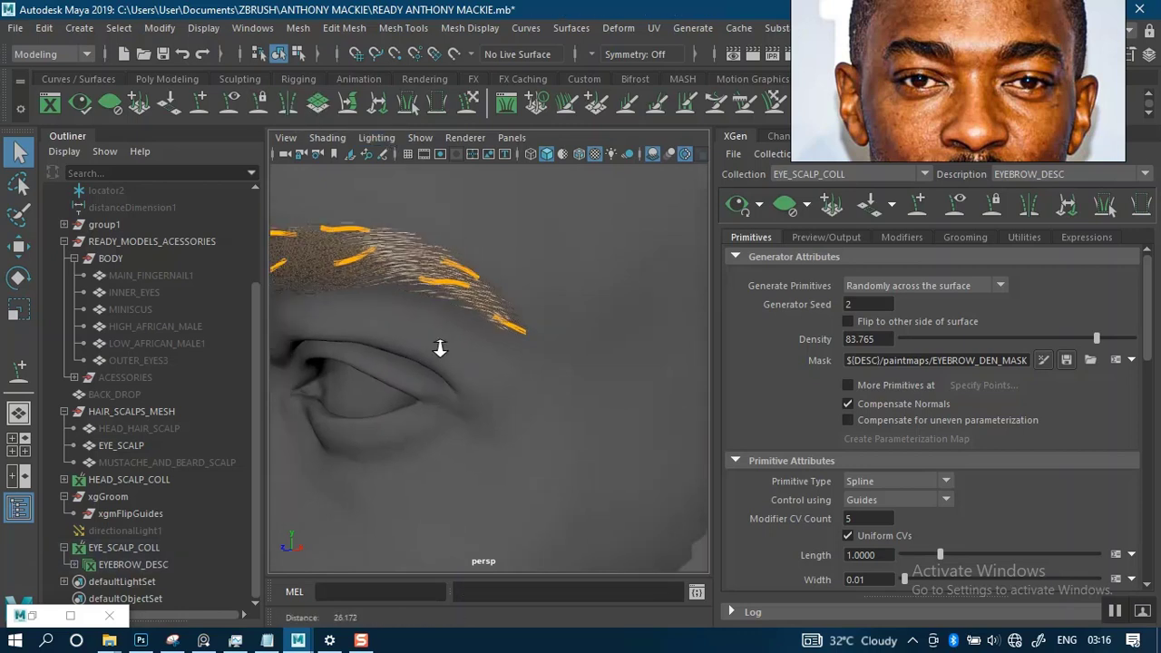
left_click_drag(438, 335, 528, 281, "alt")
middle_click_drag(528, 281, 575, 251, "alt")
scroll(580, 319, "up", 2)
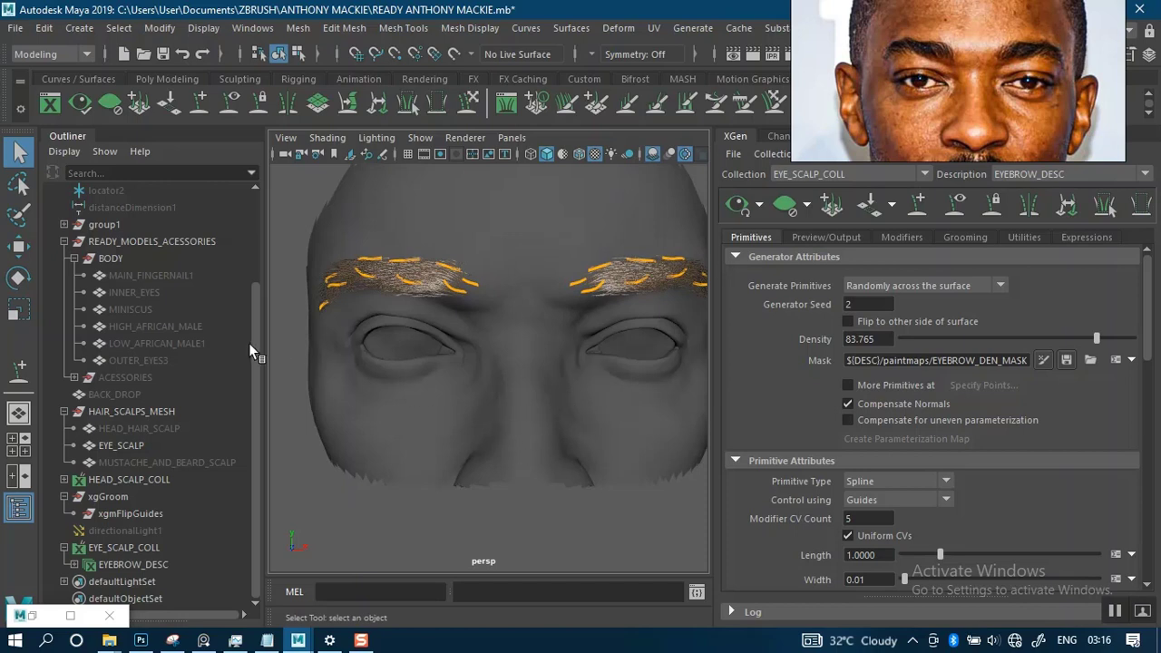
left_click(957, 208)
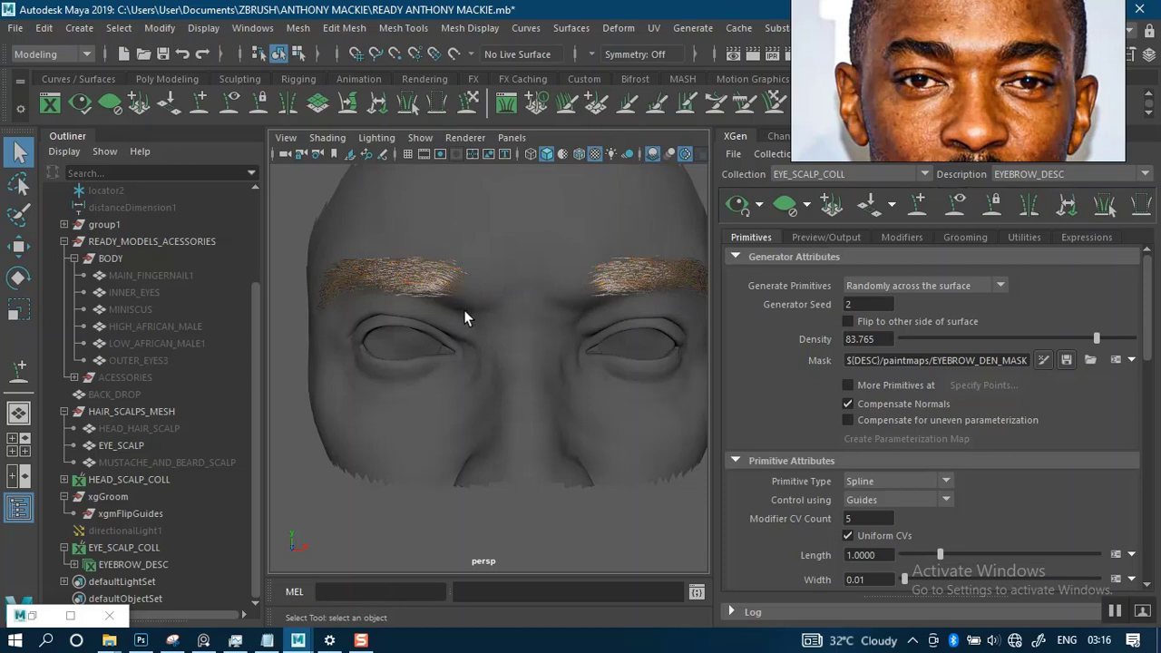
- Examine the shape and hair direction of both eyebrows against the reference portrait from the front and from each side
left_click_drag(464, 309, 513, 310, "alt")
right_click_drag(512, 311, 556, 358, "alt")
left_click_drag(577, 291, 643, 259, "alt")
middle_click_drag(643, 259, 582, 340, "alt")
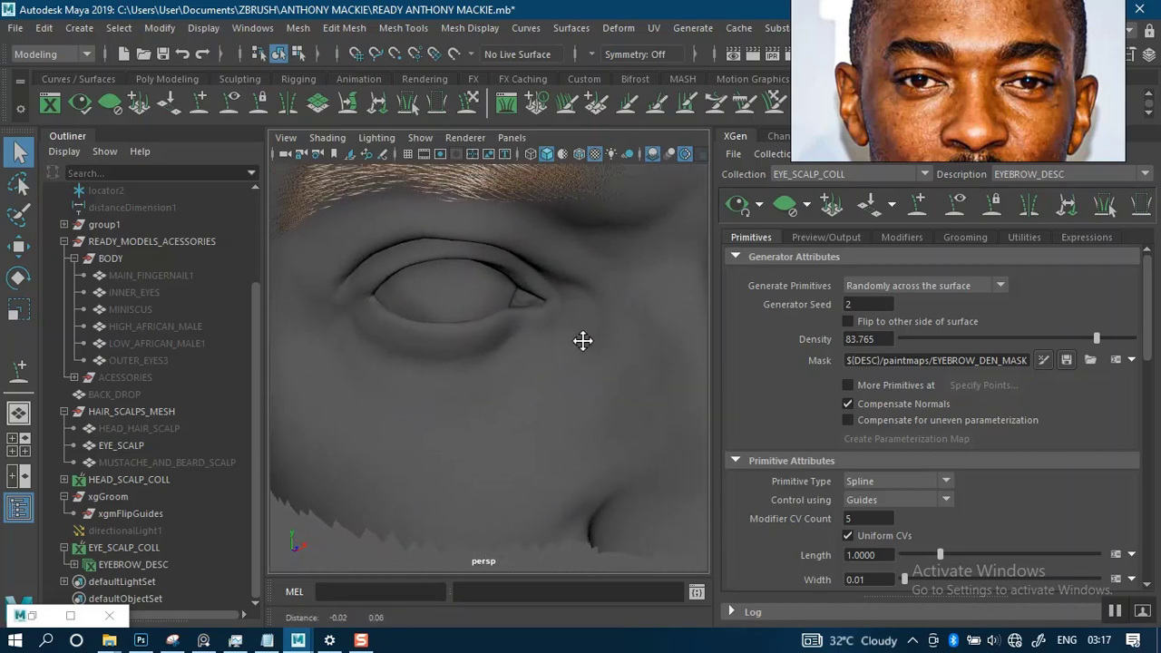
left_click_drag(582, 340, 511, 317, "alt")
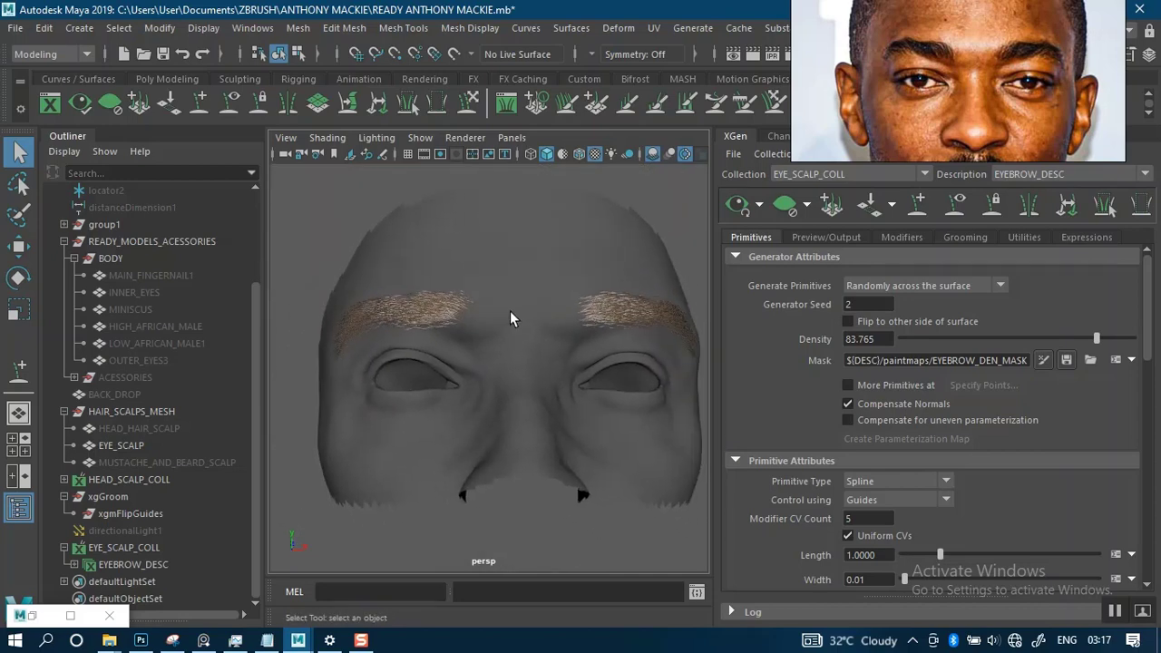
right_click_drag(512, 313, 541, 360, "alt")
left_click_drag(542, 360, 576, 321, "alt")
middle_click_drag(576, 321, 588, 336, "alt")
right_click_drag(588, 337, 588, 347, "alt")
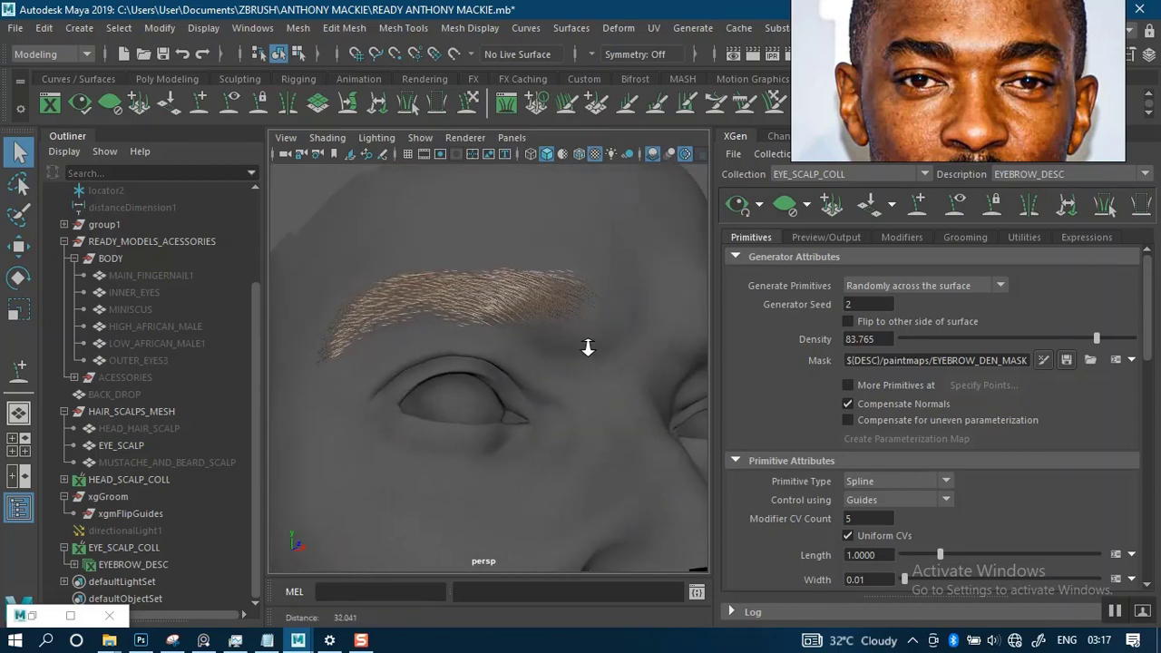
left_click_drag(588, 347, 599, 291, "alt")
right_click_drag(598, 290, 579, 320, "alt")
left_click_drag(579, 320, 553, 295, "alt")
mouse_move(552, 296)
middle_mouse_down("alt")
mouse_move(603, 300)
mouse_move(565, 293)
middle_mouse_up("alt")
left_click_drag(565, 293, 534, 268, "alt")
right_click_drag(534, 268, 549, 263, "alt")
left_click_drag(550, 263, 408, 271, "alt")
middle_click_drag(408, 271, 451, 273, "alt")
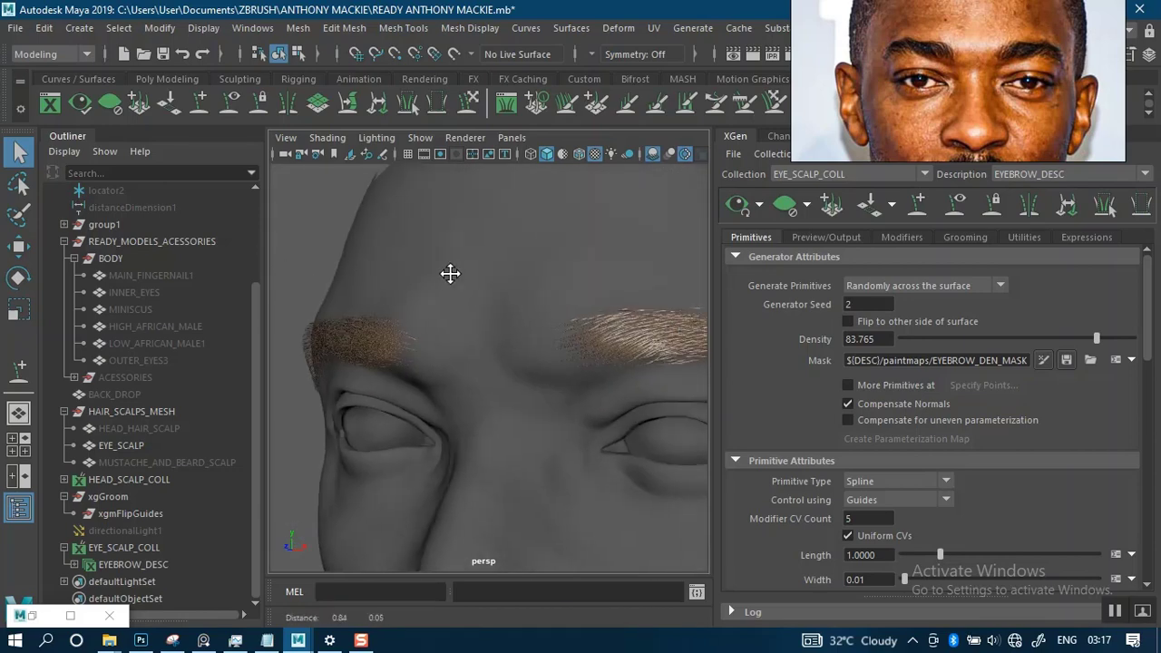
left_click_drag(450, 273, 628, 277, "alt")
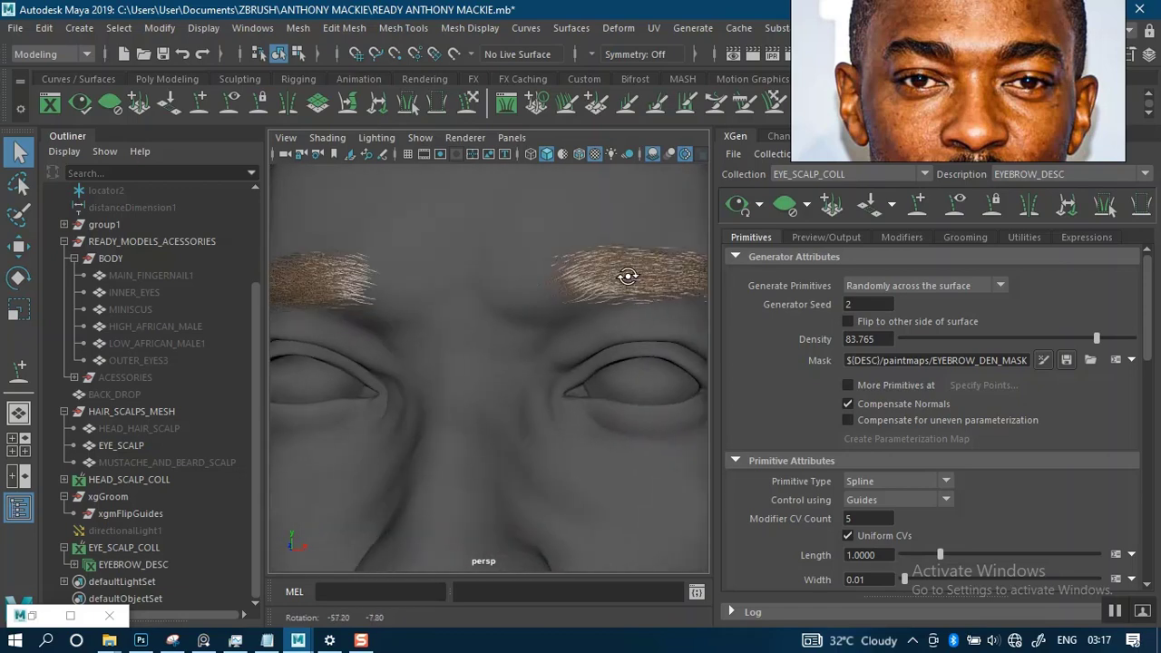
right_click_drag(628, 277, 496, 283, "alt")
left_click_drag(496, 283, 570, 288, "alt")
middle_click_drag(514, 300, 542, 306, "alt")
right_click_drag(542, 306, 562, 363, "alt")
left_click_drag(562, 363, 564, 323, "alt")
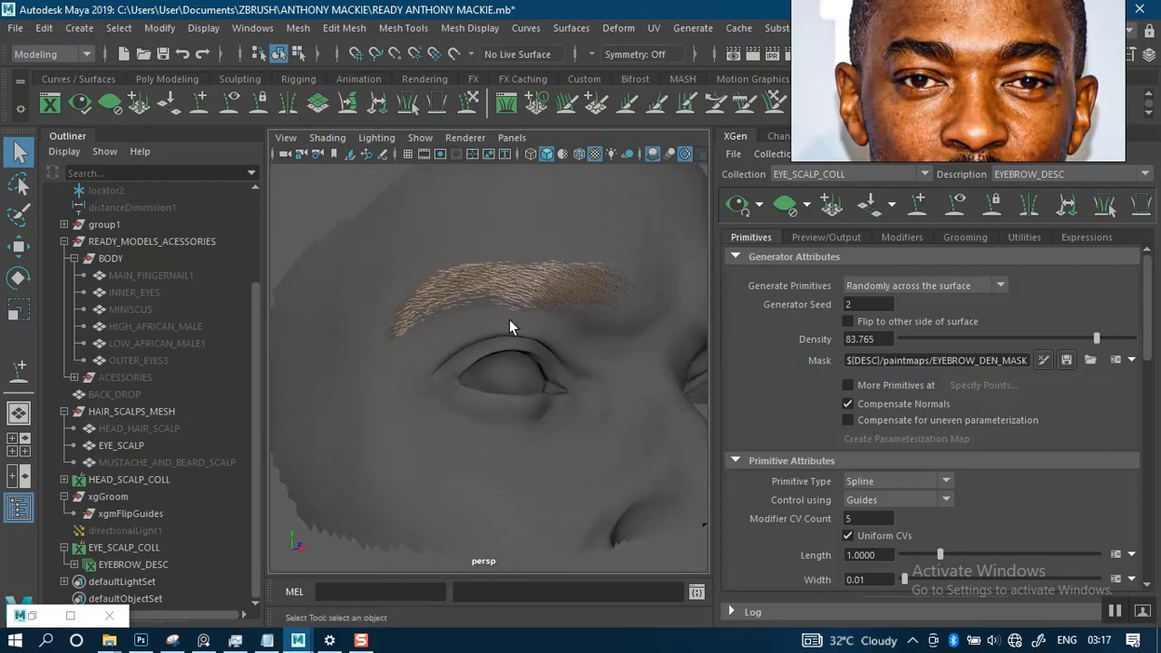
mouse_move(487, 300)
right_mouse_down("alt")
mouse_move(510, 285)
mouse_move(512, 309)
mouse_move(492, 312)
right_mouse_up("alt")
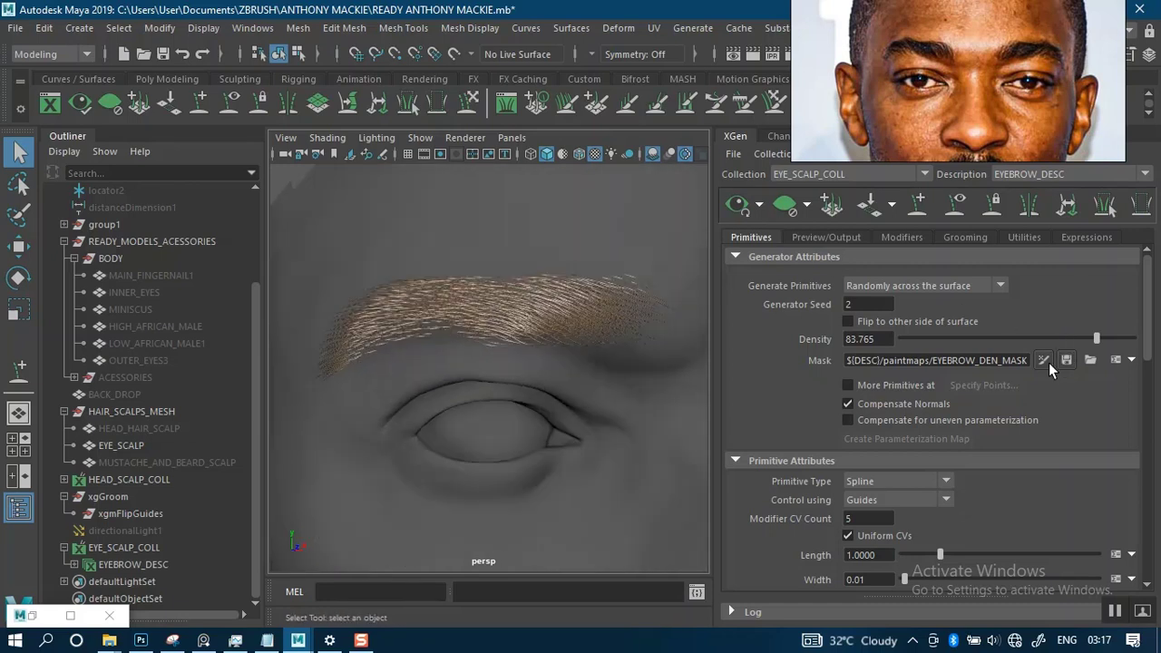
- Show the EYEBROW_DESC guides, reopen the density mask for 3D painting, touch up the brow's arch and tail, and update the hair preview
left_click(955, 207)
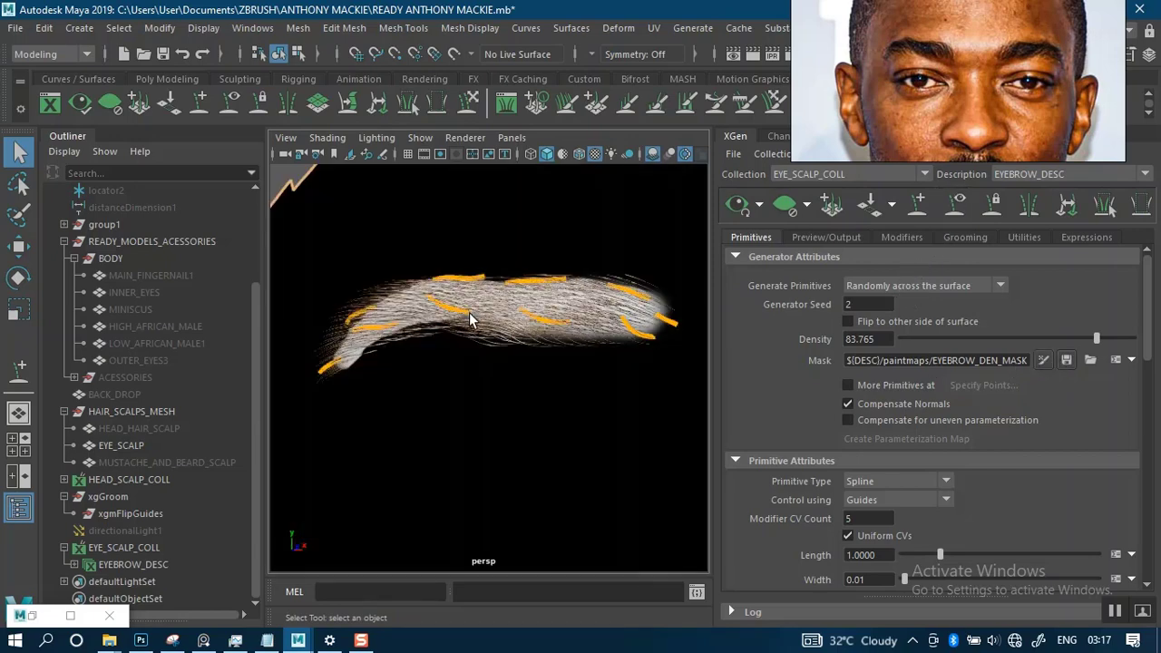
scroll(485, 327, "up", 6)
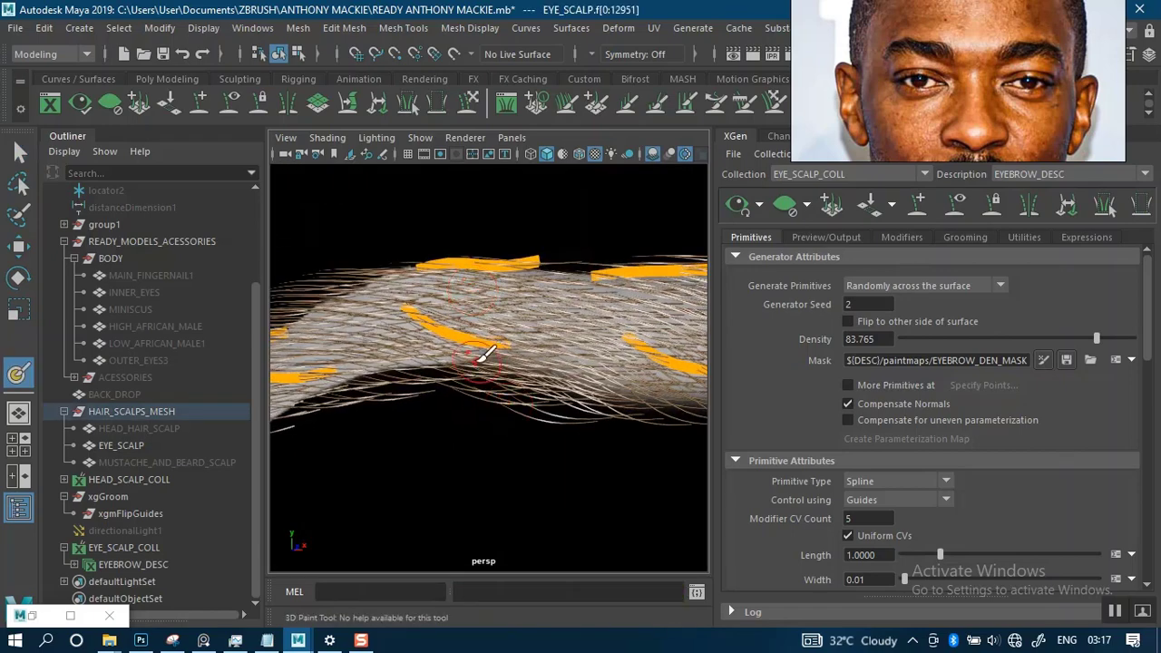
right_click_drag(464, 352, 467, 302, "alt")
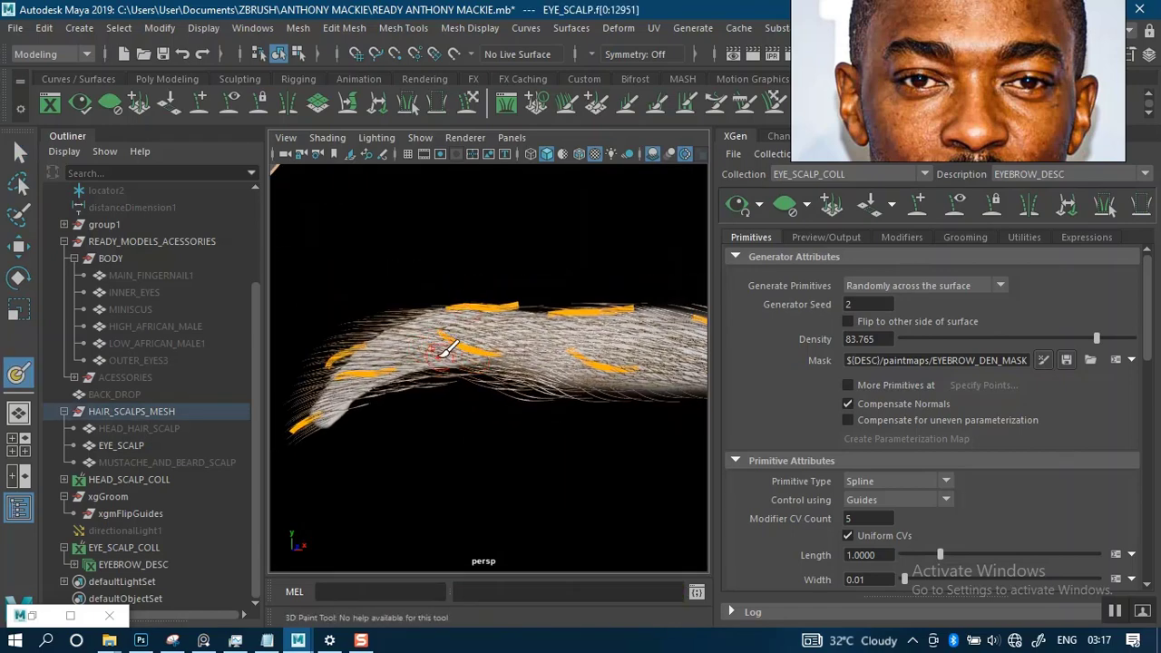
right_click_drag(481, 292, 511, 346, "alt")
middle_click_drag(509, 328, 555, 345, "alt")
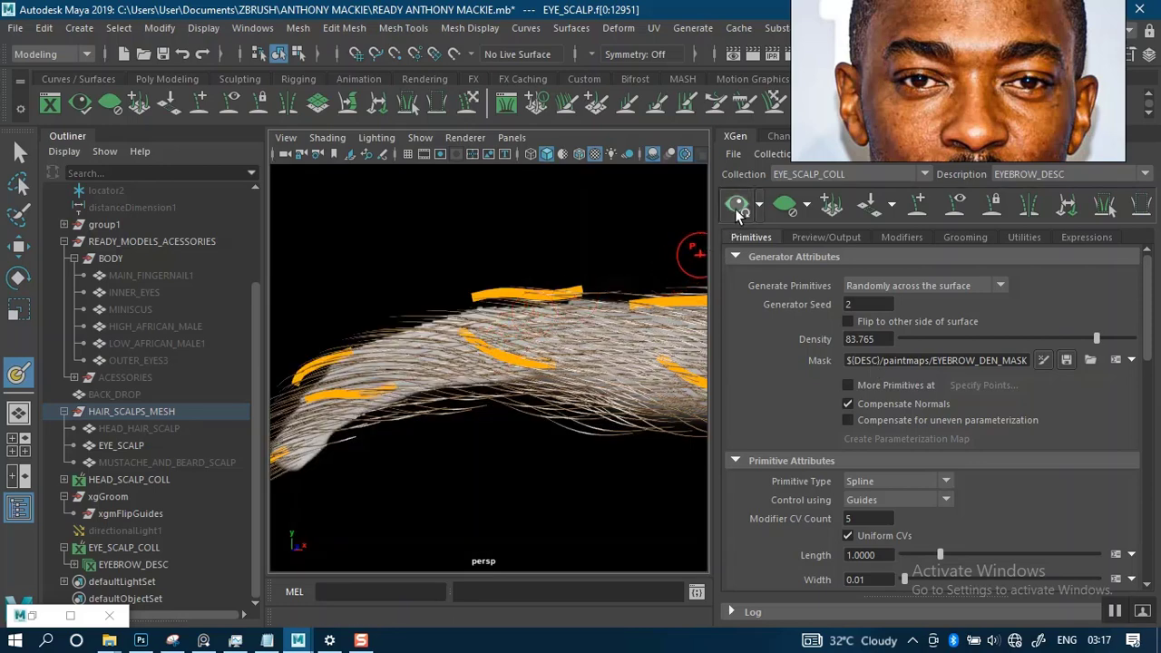
right_click_drag(555, 334, 500, 290, "alt")
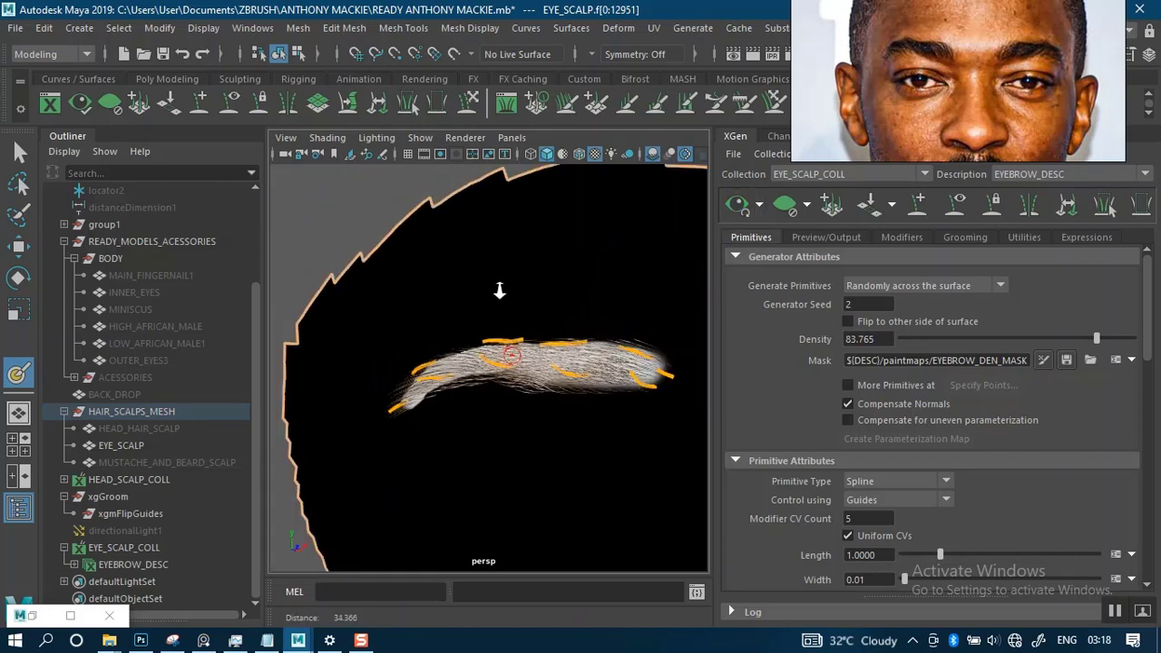
left_click_drag(500, 290, 531, 313, "alt")
middle_click_drag(532, 313, 444, 287, "alt")
scroll(489, 312, "down", 5)
left_click_drag(496, 298, 519, 309, "alt")
right_click_drag(492, 258, 542, 395, "alt")
right_click_drag(497, 321, 593, 362, "alt")
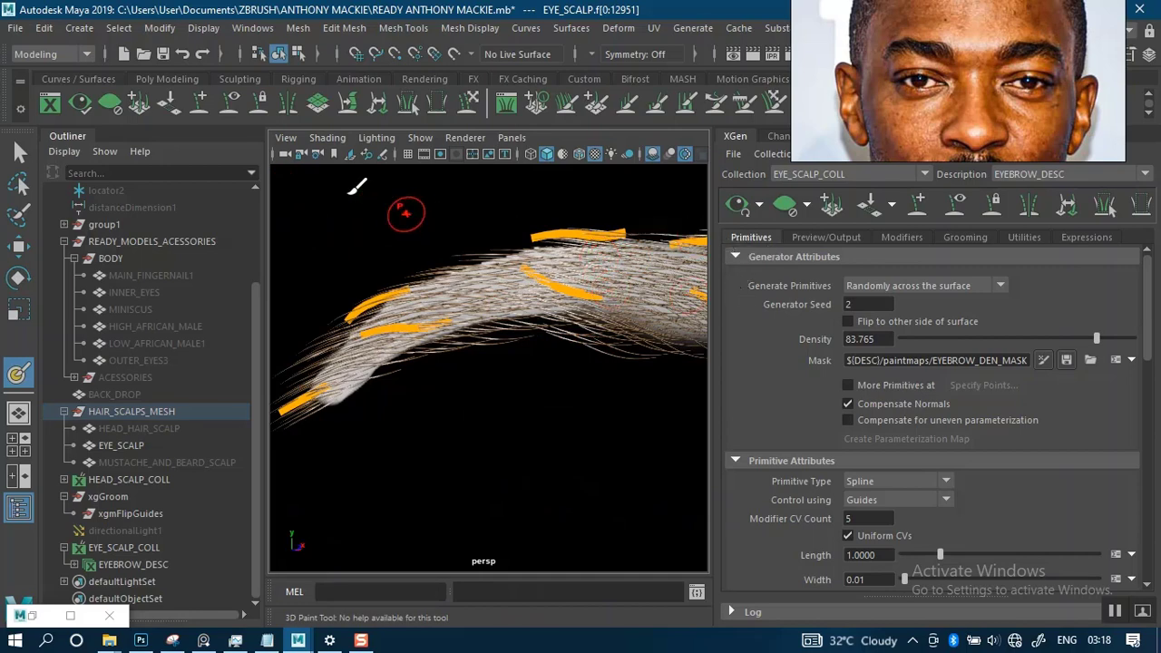
- Leave mask painting, deselect the eye scalp mesh, and hide the guides of EYEBROW_DESC
key("q")
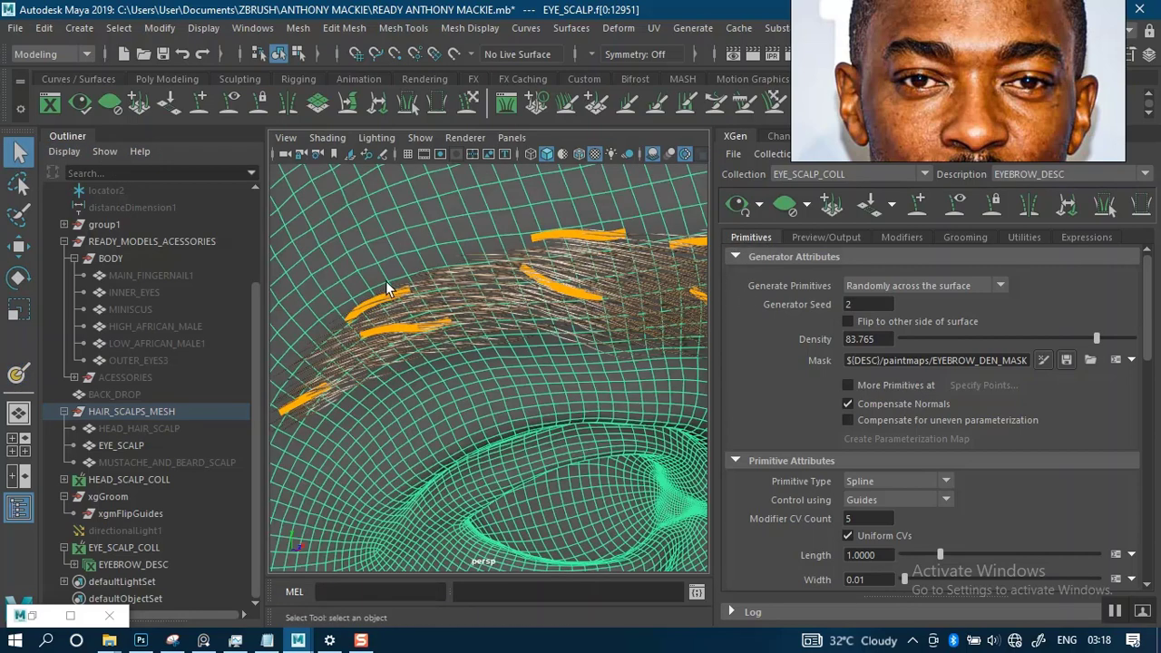
scroll(554, 381, "down", 5)
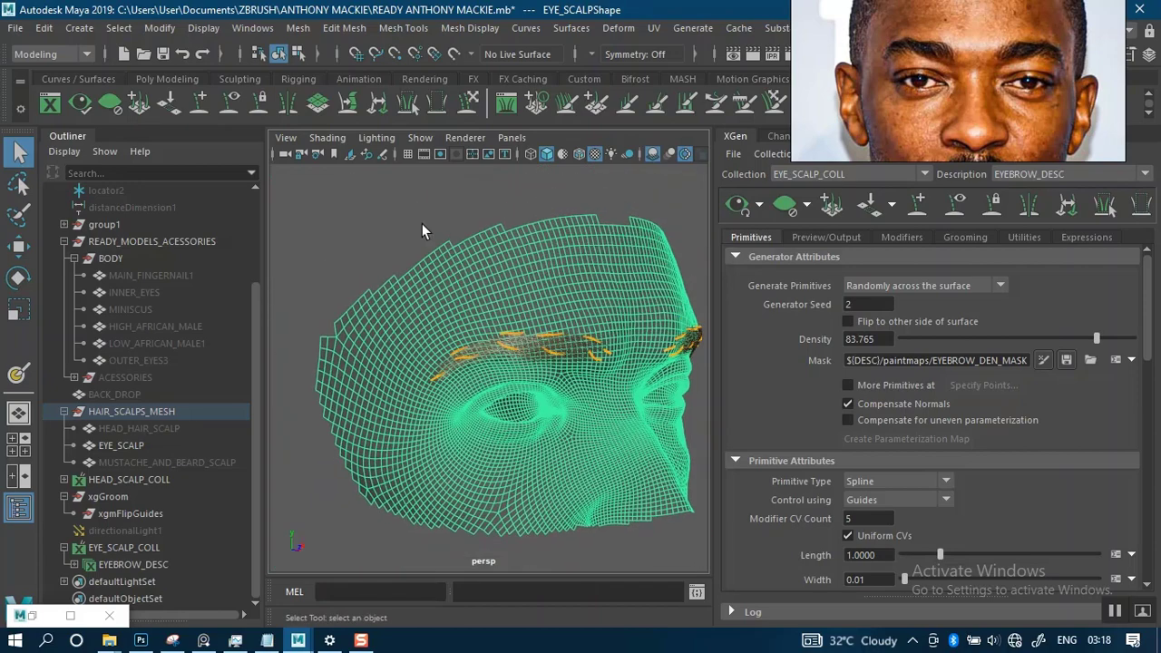
left_click(422, 223)
left_click_drag(422, 223, 387, 228, "alt")
right_click_drag(433, 242, 484, 288, "alt")
left_click_drag(483, 289, 553, 288, "alt")
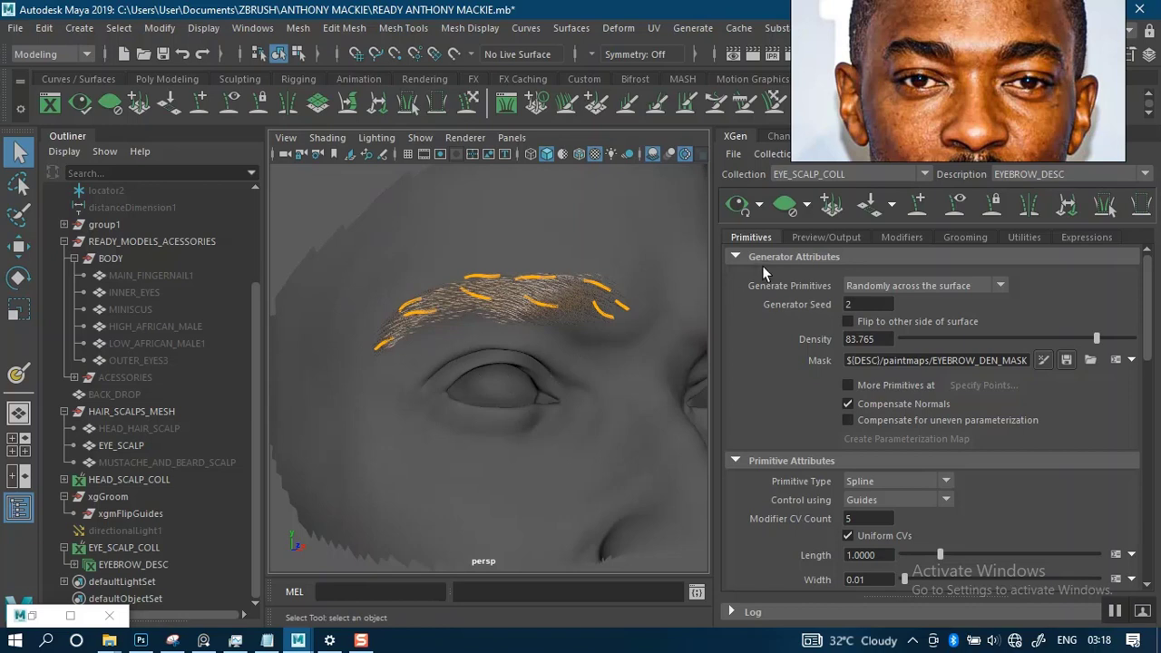
left_click(956, 205)
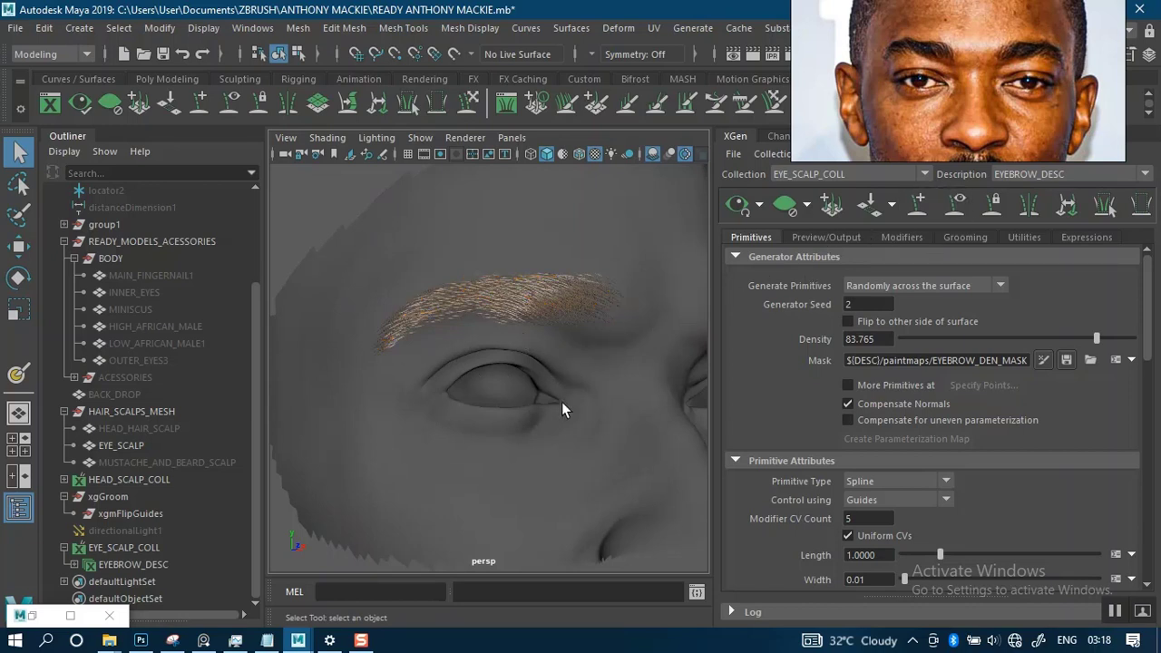
- Show the guides again, select the two lowest guides at the brow's inner end, and adjust their angle with the Rotate tool
left_click_drag(561, 410, 663, 365, "alt")
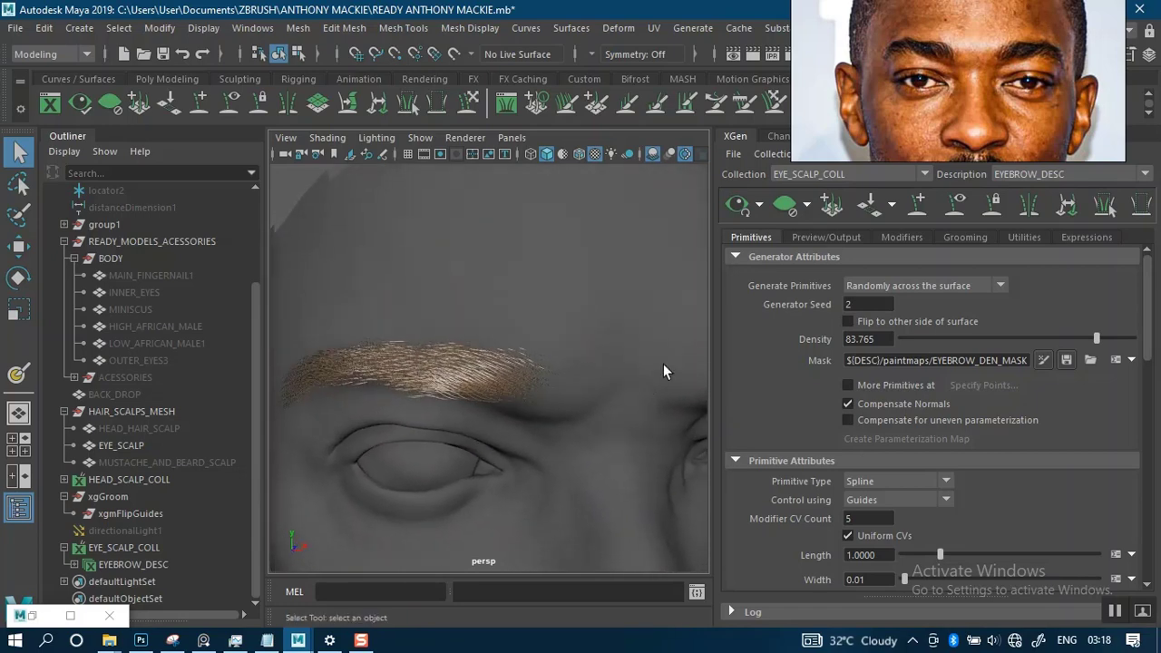
left_click(956, 205)
left_click_drag(550, 415, 519, 348, "alt")
left_click_drag(576, 301, 523, 364, "alt")
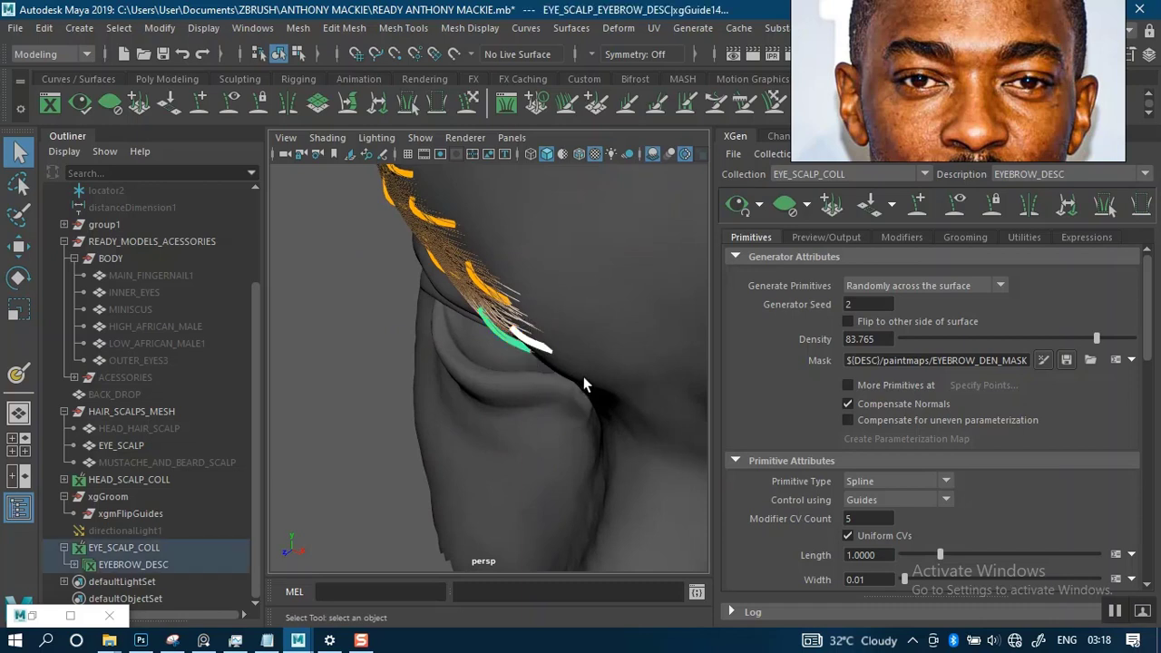
middle_click_drag(583, 385, 472, 345, "alt")
left_click_drag(605, 397, 590, 361, "shift")
left_click(293, 421)
key("e")
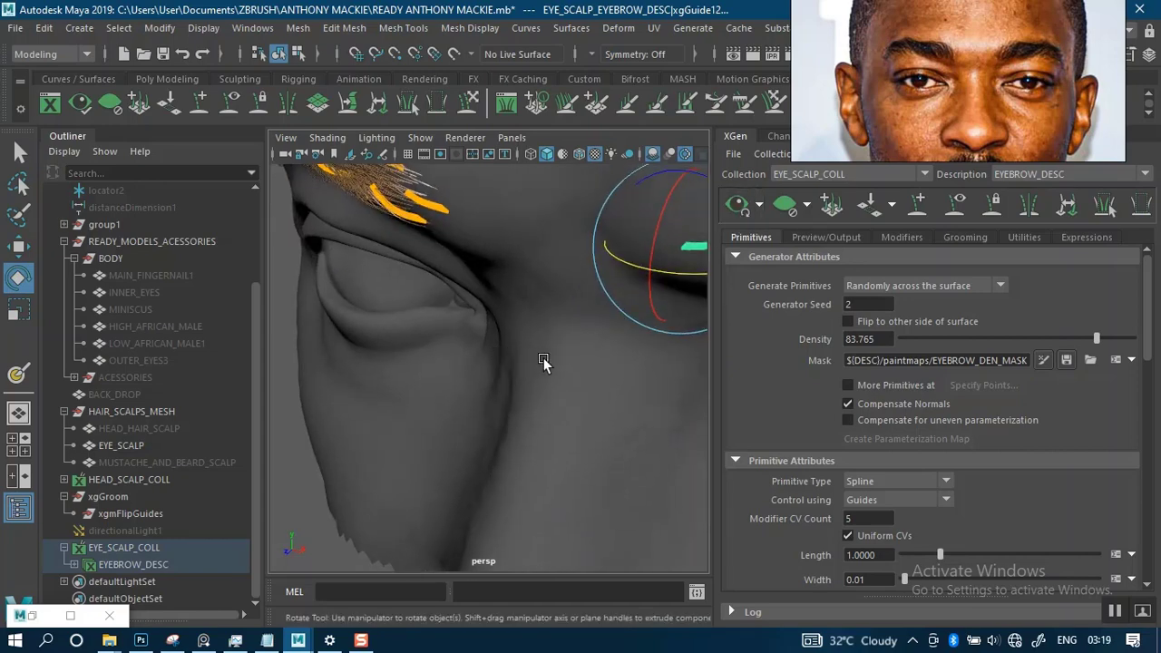
left_click_drag(527, 378, 530, 332, "alt")
left_click_drag(485, 444, 462, 464, "alt")
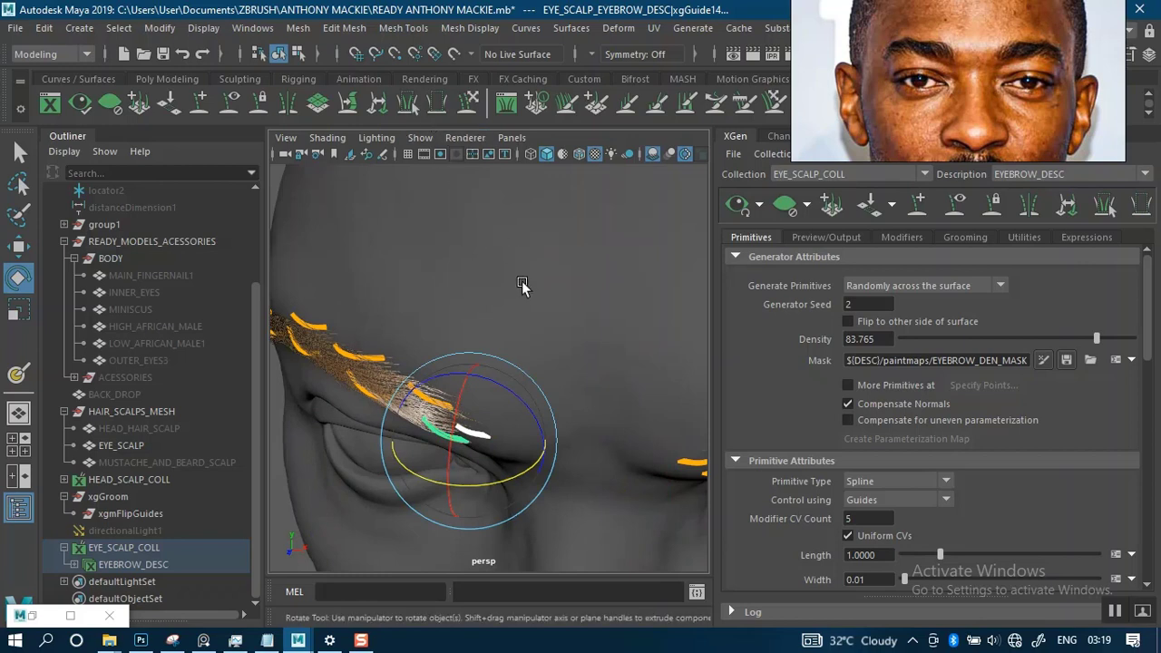
- Mirror the two adjusted inner guides onto the opposite brow, update the hair preview, and return to the Select tool
left_click(549, 345)
left_click_drag(590, 383, 543, 365, "alt")
left_click_drag(608, 414, 609, 417)
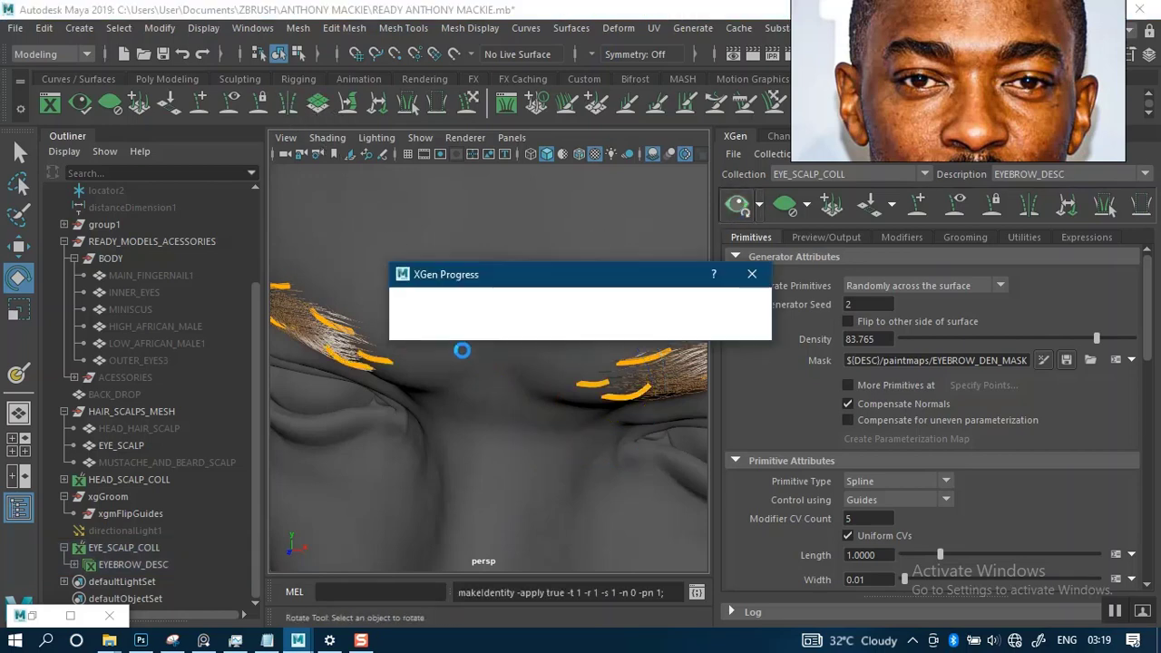
right_click_drag(468, 369, 267, 240, "alt")
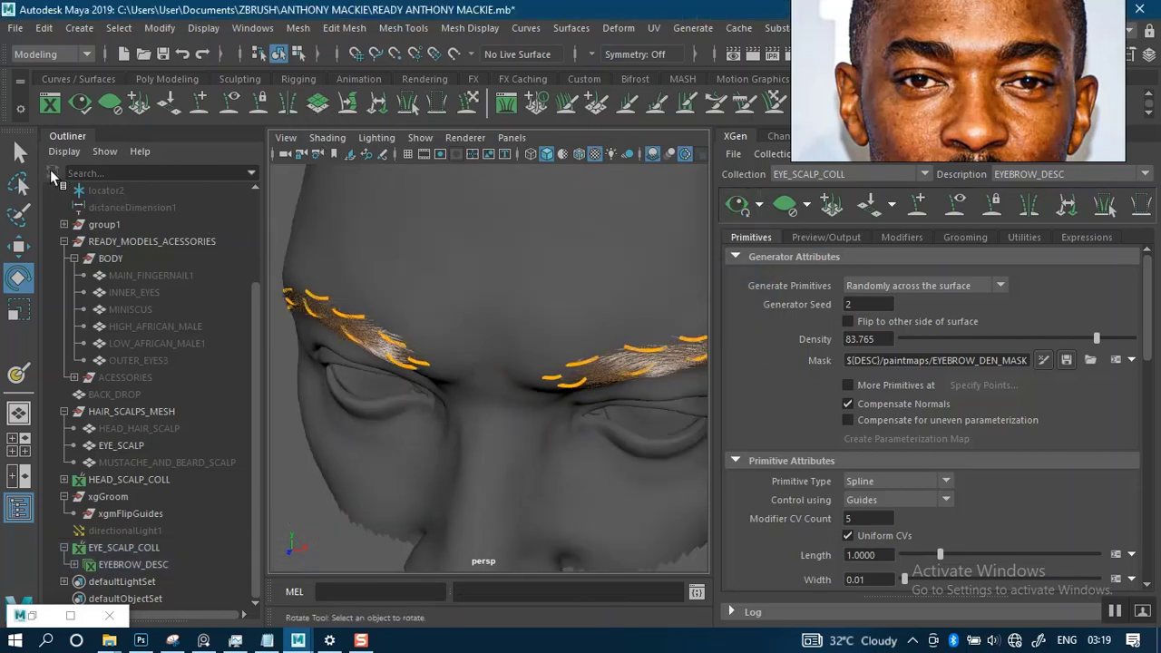
left_click(18, 152)
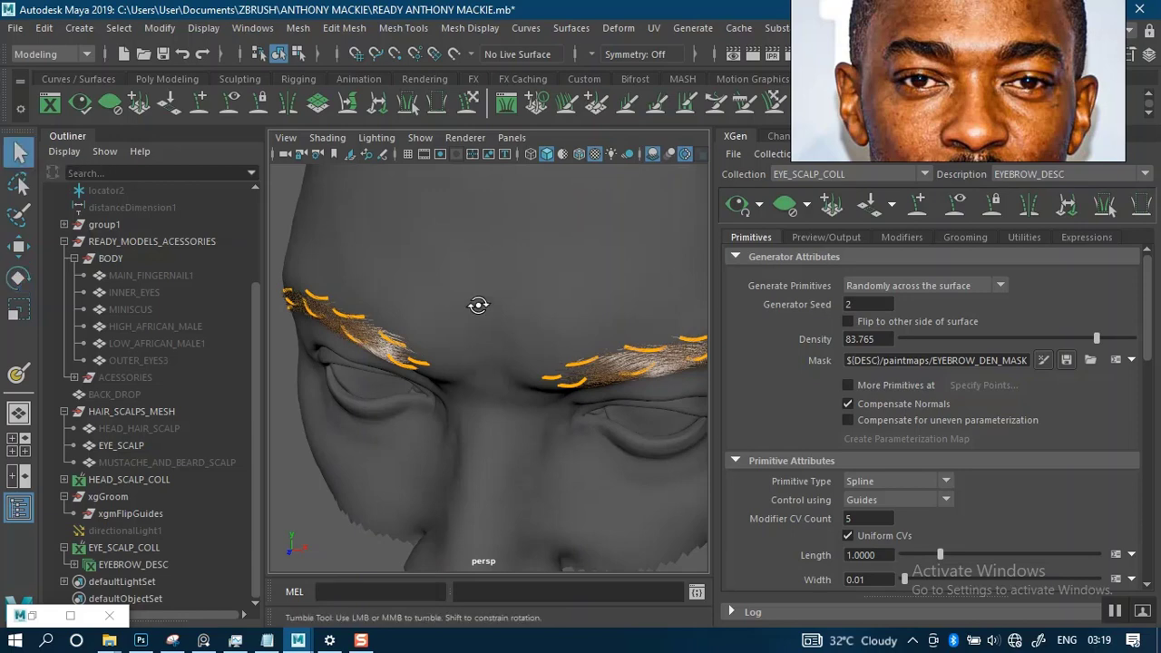
left_click_drag(477, 303, 508, 289, "alt")
- Enlarge the reference portrait to a close-up of one eyebrow and move the image clear of the XGen settings
right_click_drag(977, 75, 923, 171)
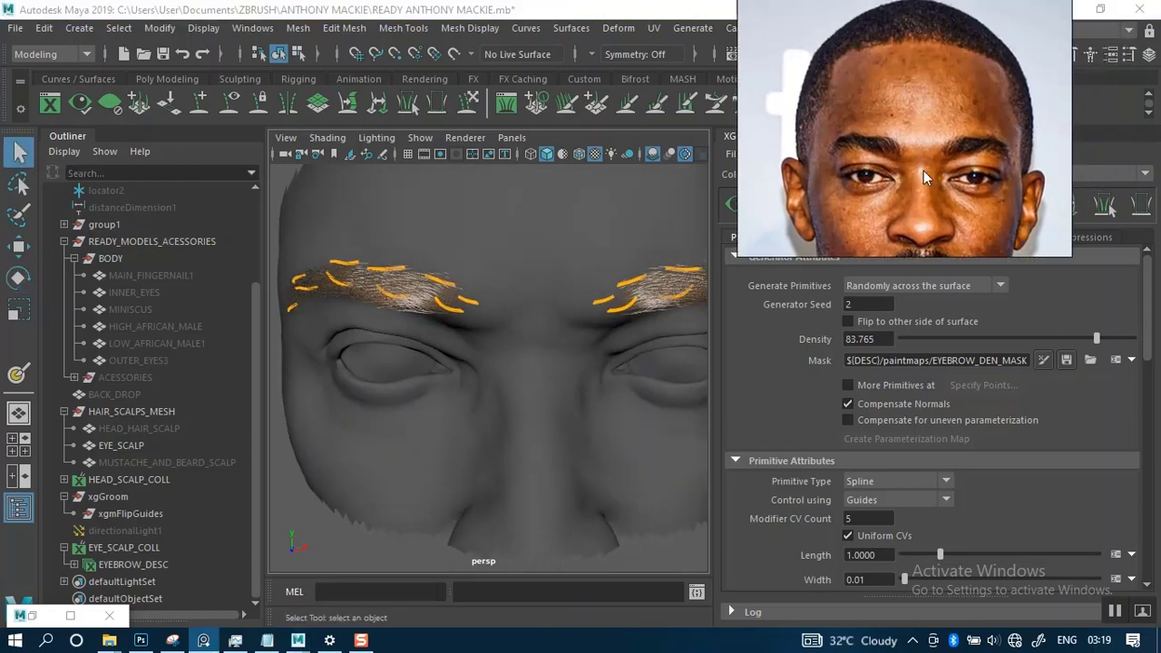
scroll(923, 170, "up", 2)
scroll(941, 179, "up", 3)
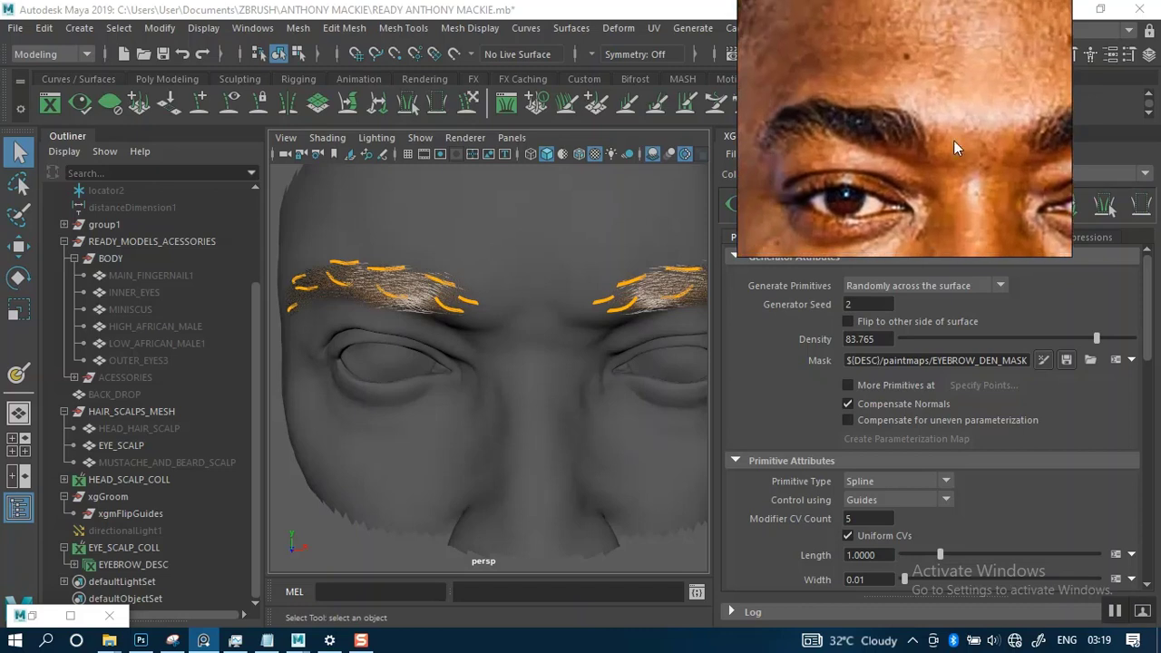
middle_click_drag(939, 147, 980, 132)
scroll(981, 133, "up", 1)
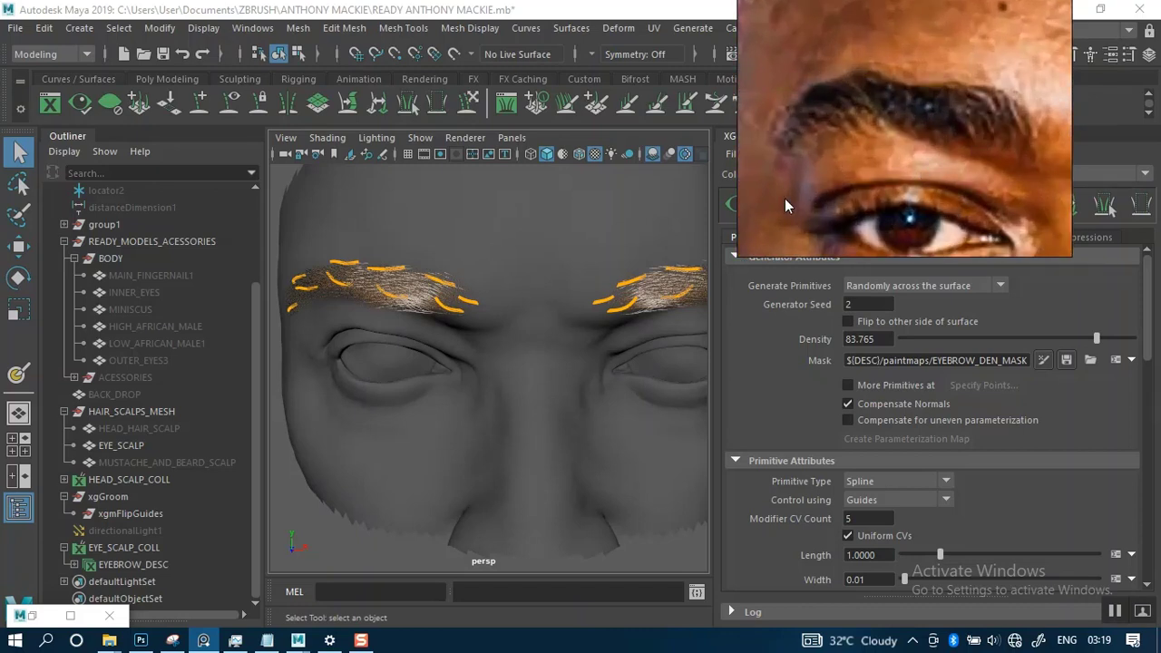
right_click_drag(880, 198, 170, 279)
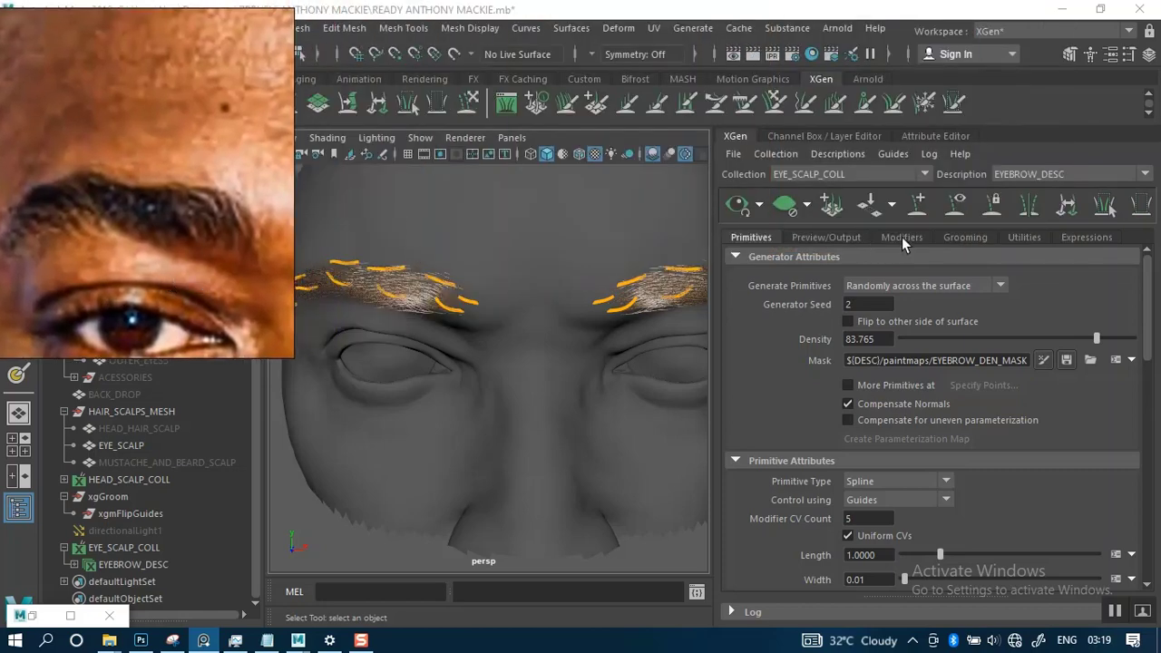
- Hide the EYEBROW_DESC guides and bring the brow hairs into close view to compare them with the reference eyebrow
left_click(954, 205)
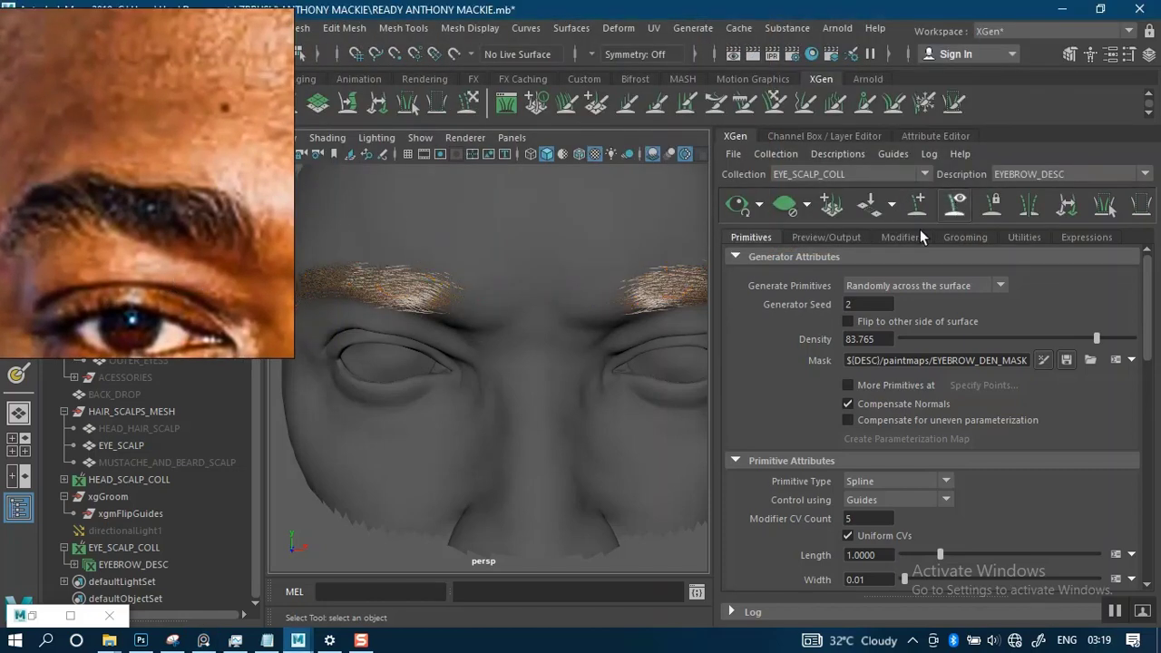
right_click_drag(481, 328, 430, 340, "alt")
left_click_drag(494, 341, 547, 303, "alt")
middle_click_drag(481, 324, 511, 340, "alt")
right_click_drag(506, 345, 564, 361, "alt")
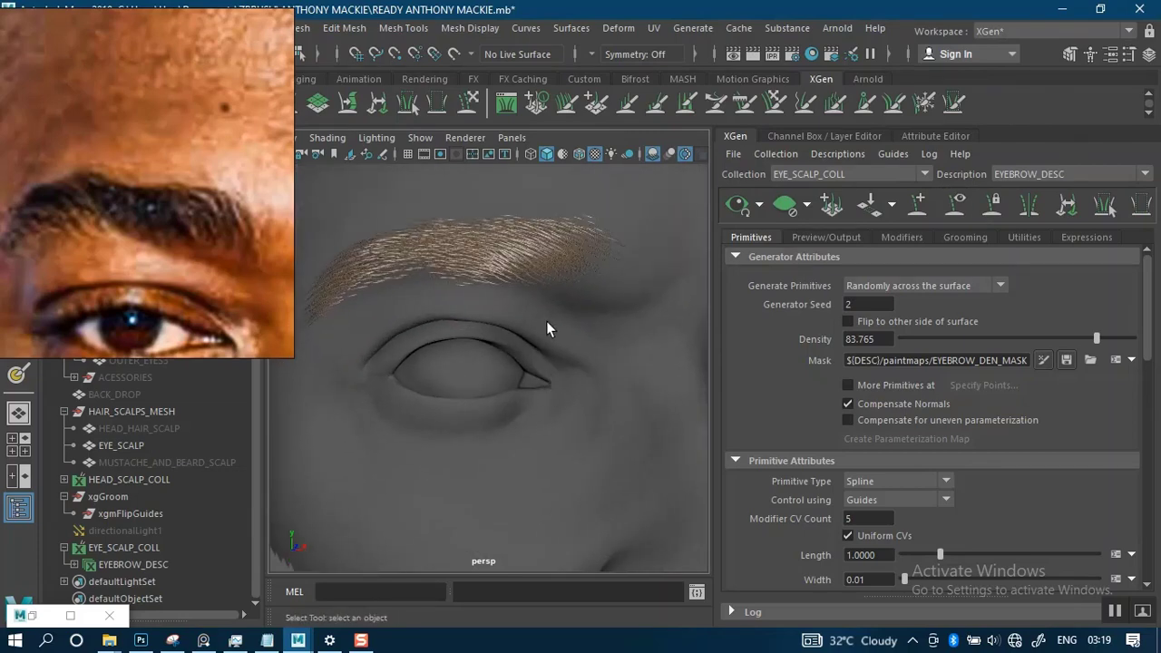
left_click_drag(548, 322, 651, 328, "alt")
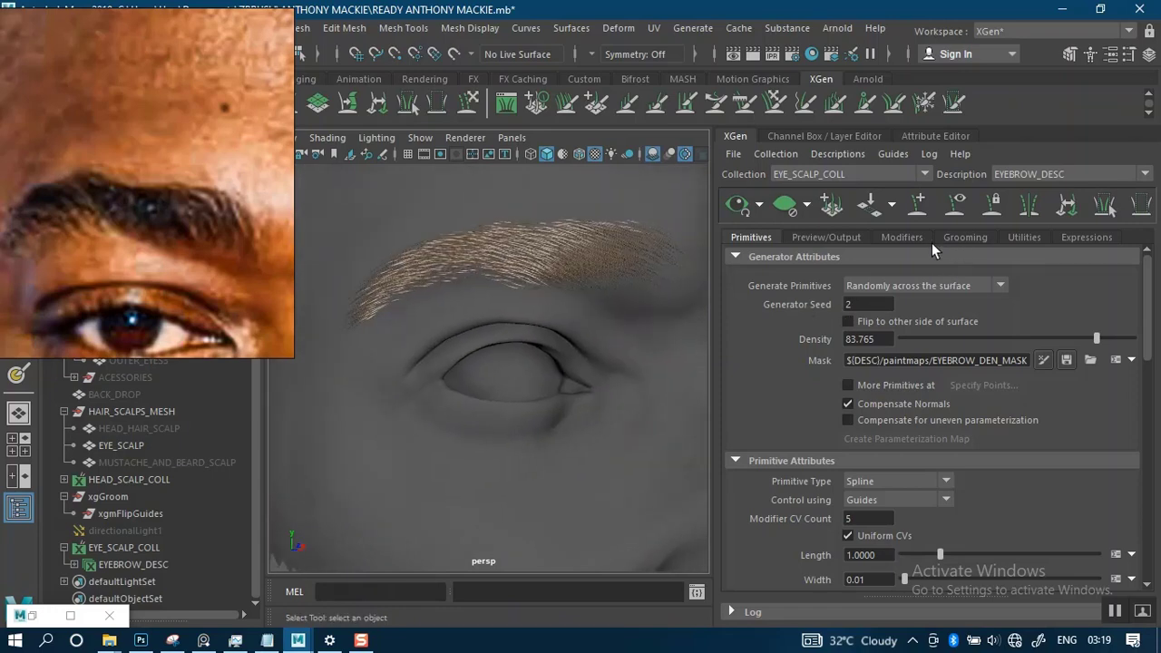
- Add a Clumping modifier to the eyebrow description and open the setup for its clumping maps
left_click(907, 238)
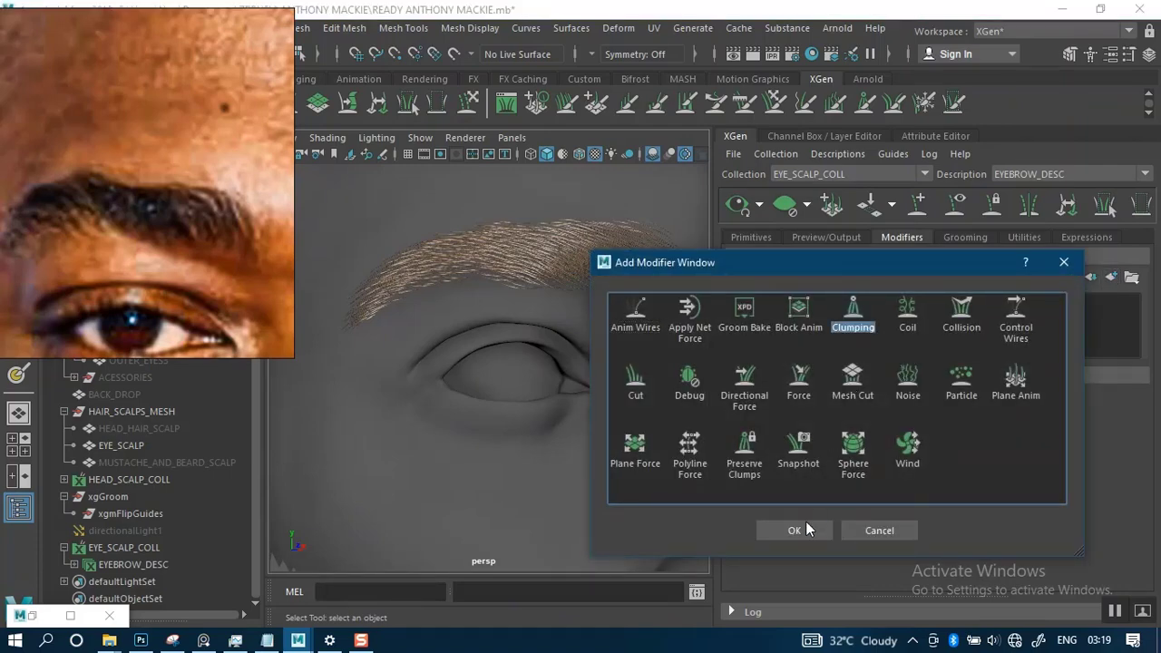
key("Return")
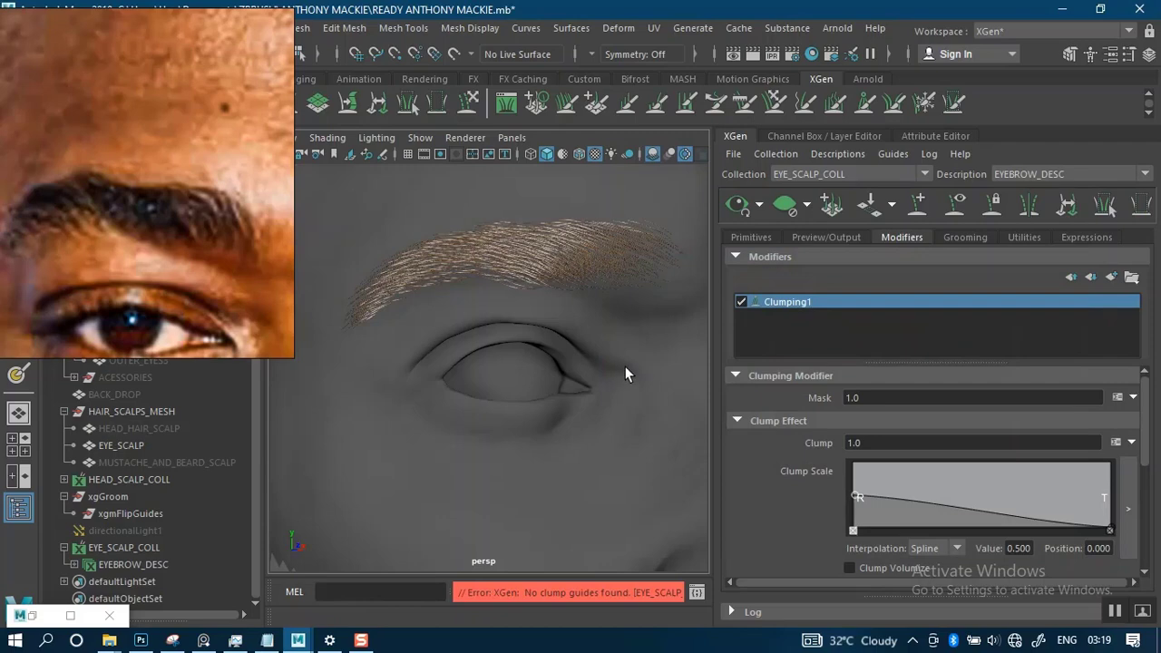
left_click_drag(1147, 456, 1140, 563)
left_click(1104, 535)
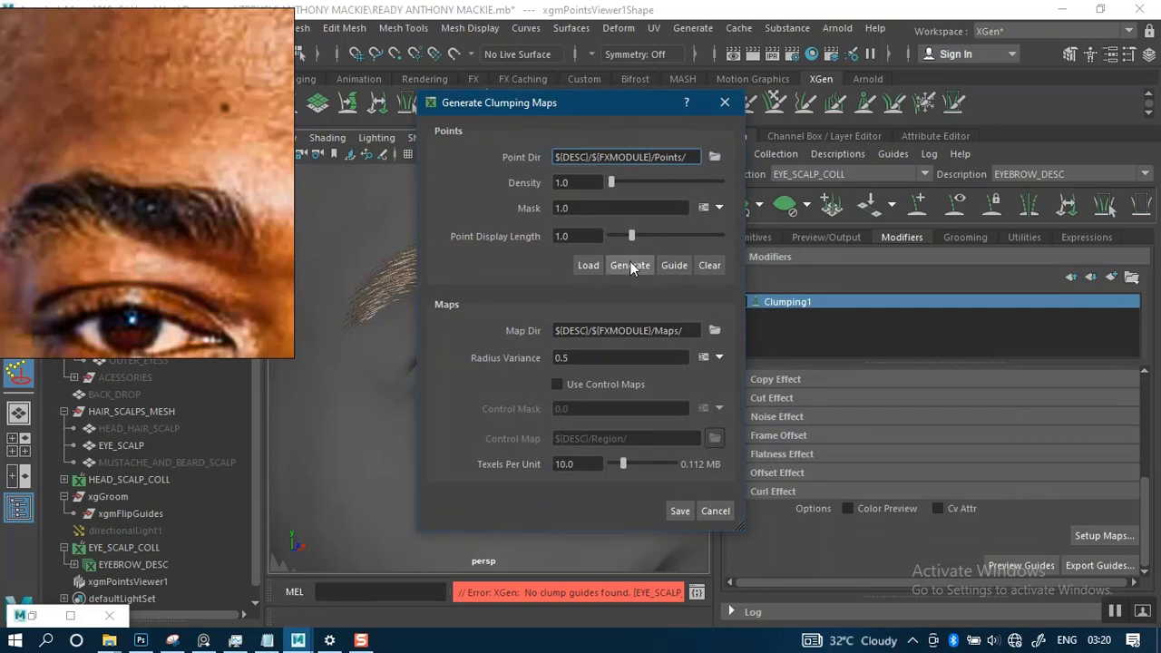
- Generate initial clump points at density 1.0, set the point mask to 0.8, and move the dialog clear of the eyebrow
left_click(629, 266)
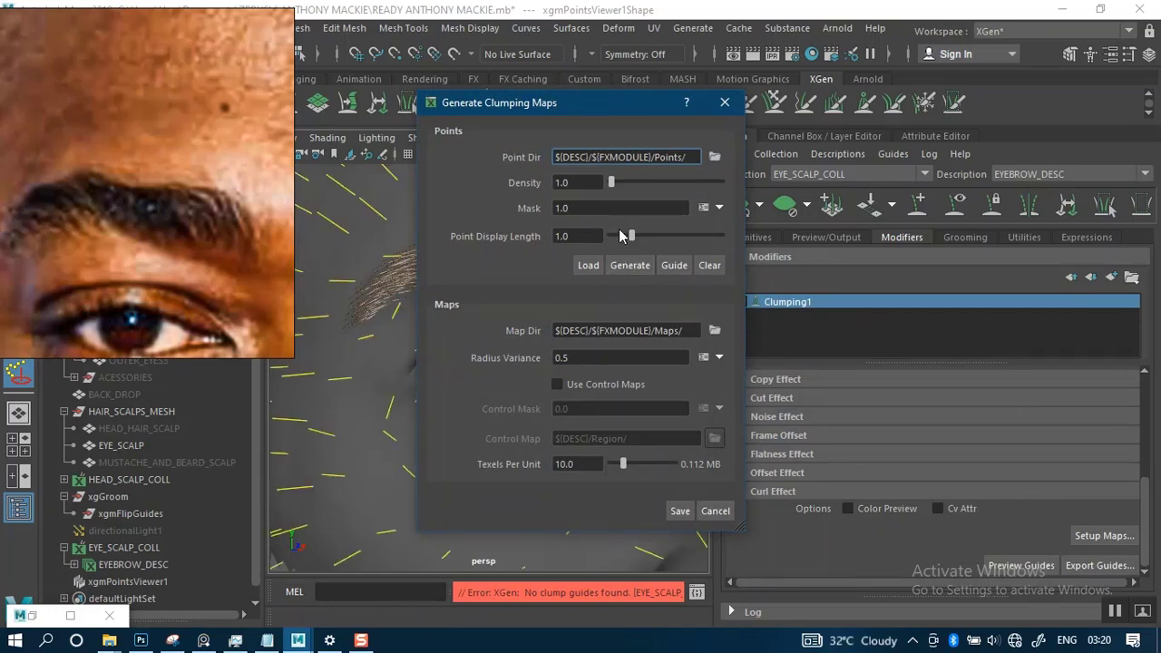
left_click(588, 207)
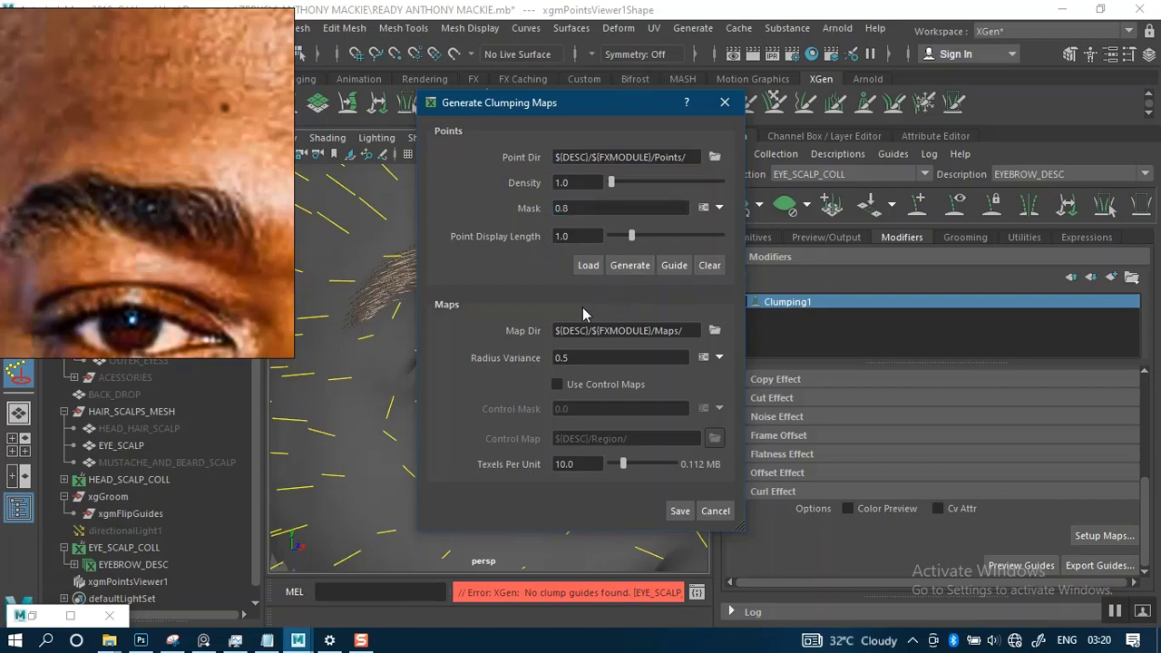
left_click_drag(532, 109, 827, 122)
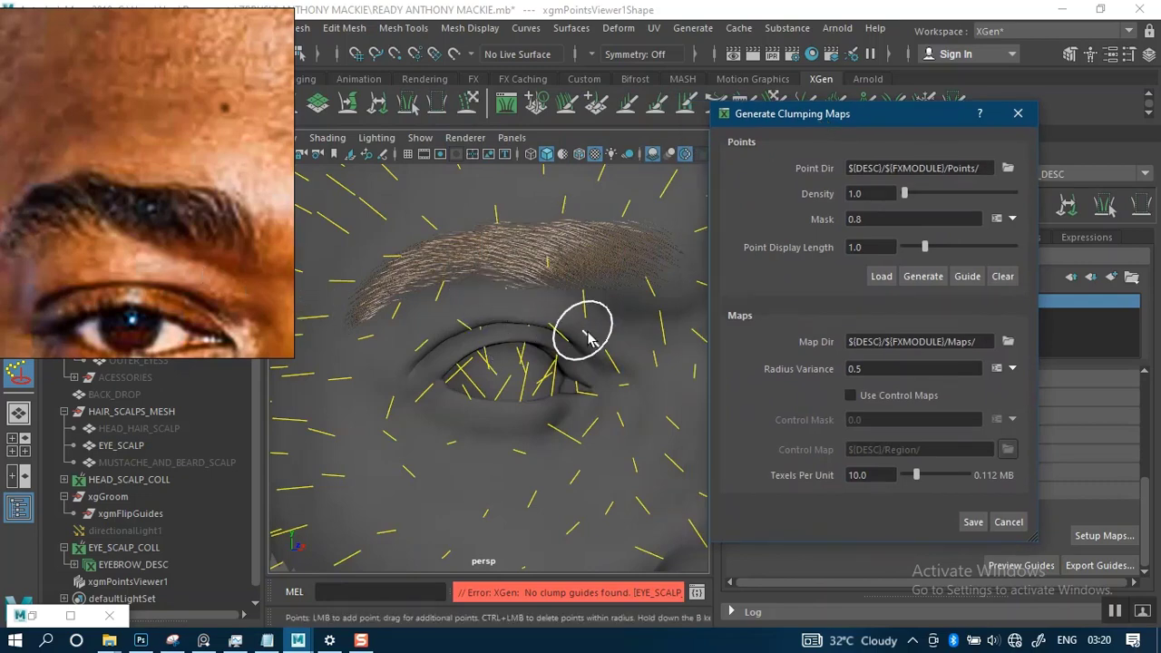
right_click_drag(609, 363, 601, 345, "alt")
left_click_drag(611, 328, 550, 323, "alt")
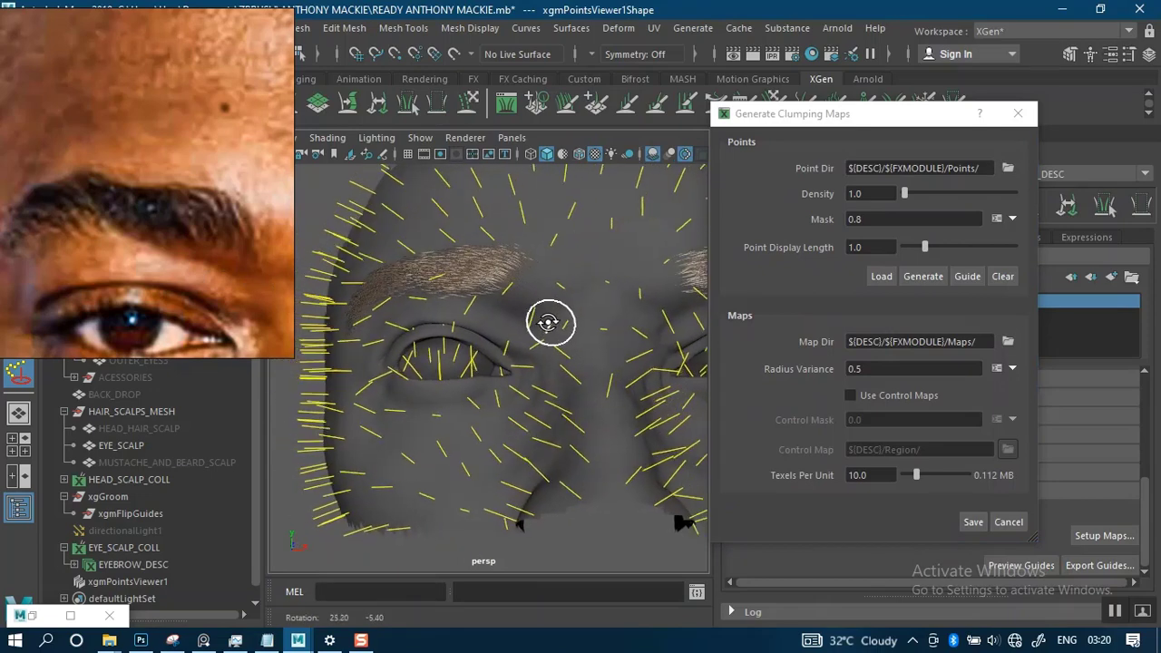
middle_click_drag(548, 329, 588, 367, "alt")
right_click_drag(588, 367, 618, 417, "alt")
left_click_drag(606, 358, 623, 364, "alt")
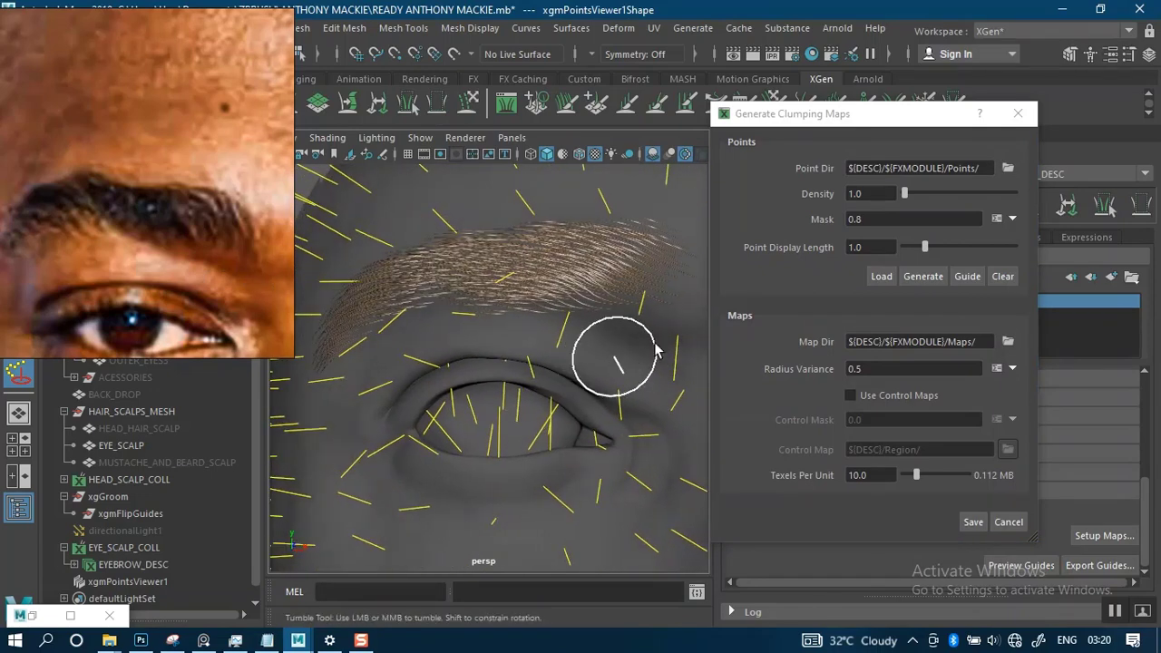
- Set the clump point density to 3.0, regenerate the points, and save the clumping maps
left_click(863, 194)
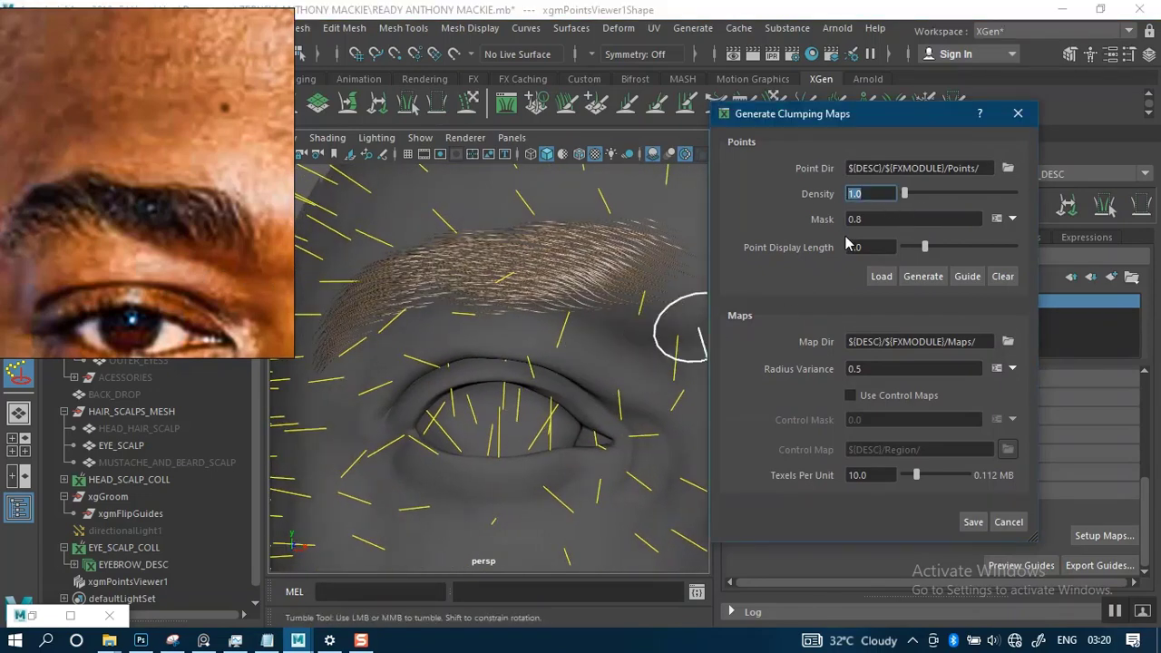
left_click(923, 278)
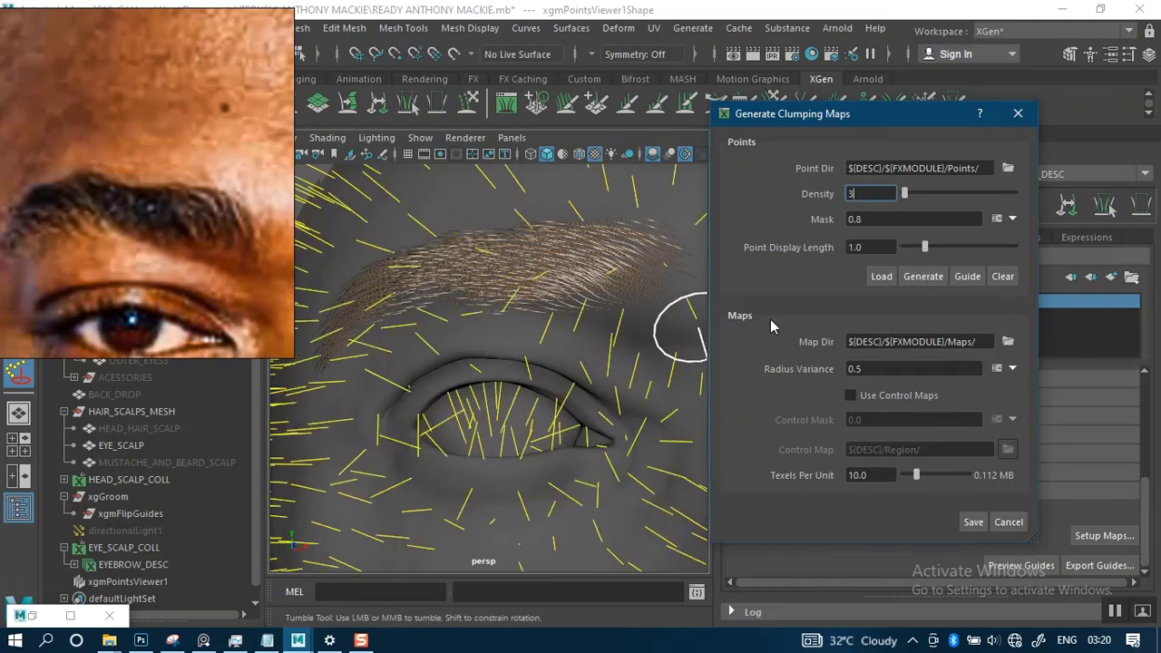
mouse_move(583, 329)
left_mouse_down("alt")
mouse_move(663, 326)
mouse_move(532, 339)
mouse_move(536, 370)
mouse_move(578, 340)
left_mouse_up("alt")
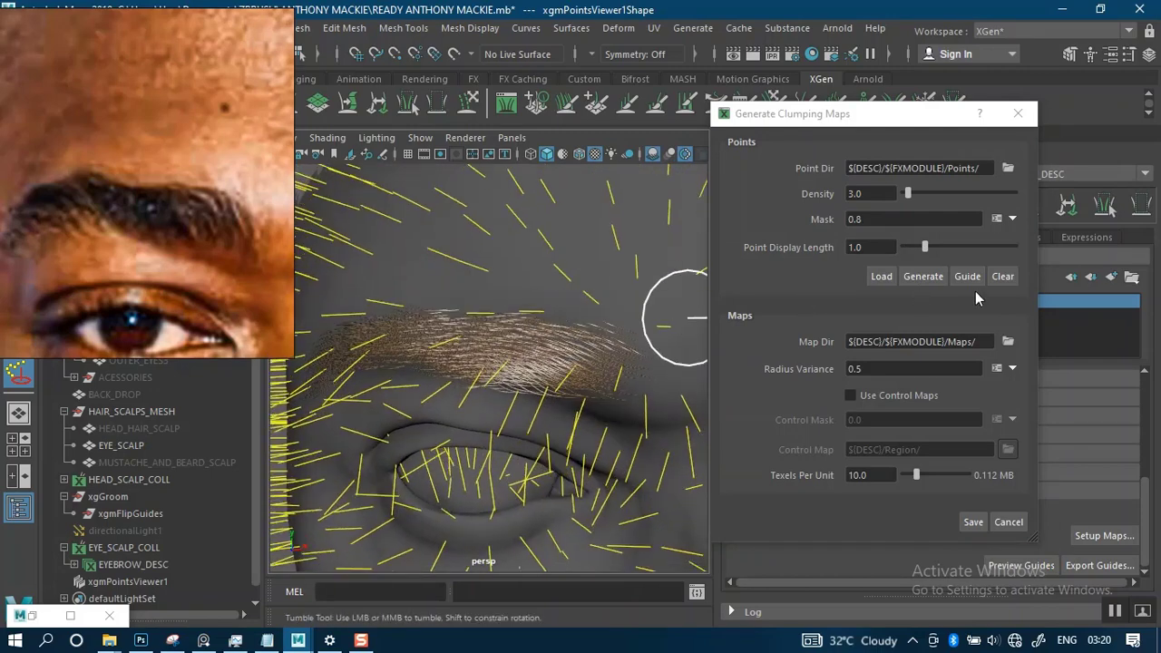
left_click(972, 523)
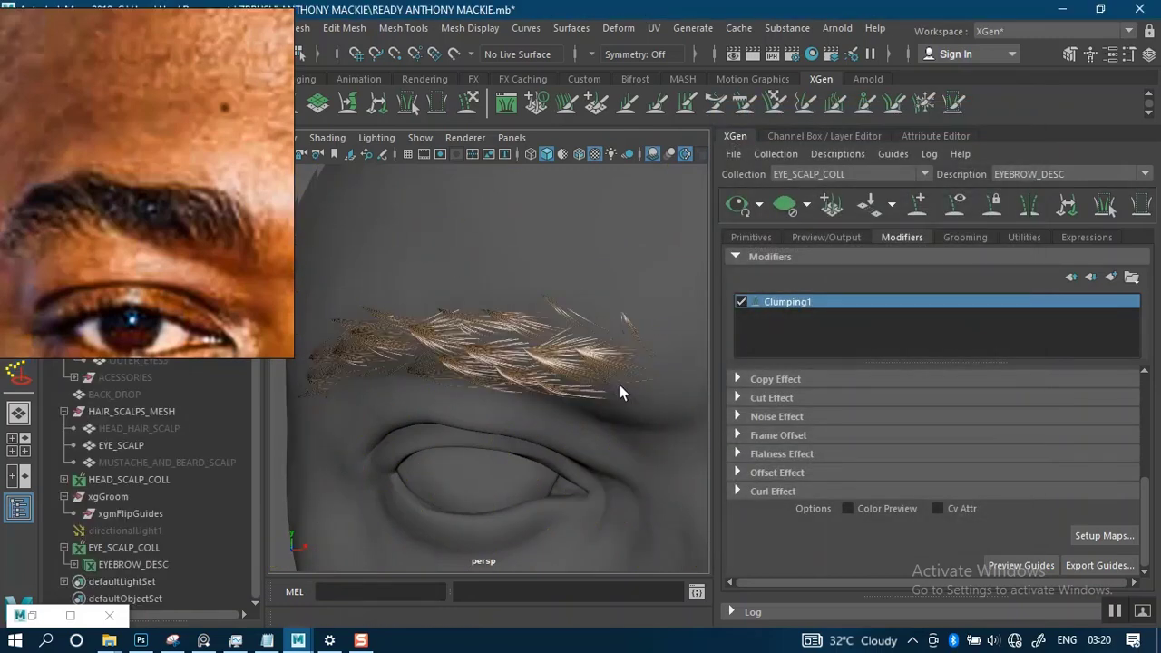
- Examine the clumped brow hairs from several angles and close up against the reference eyebrow
right_click_drag(587, 434, 557, 377, "alt")
left_click_drag(579, 377, 624, 370, "alt")
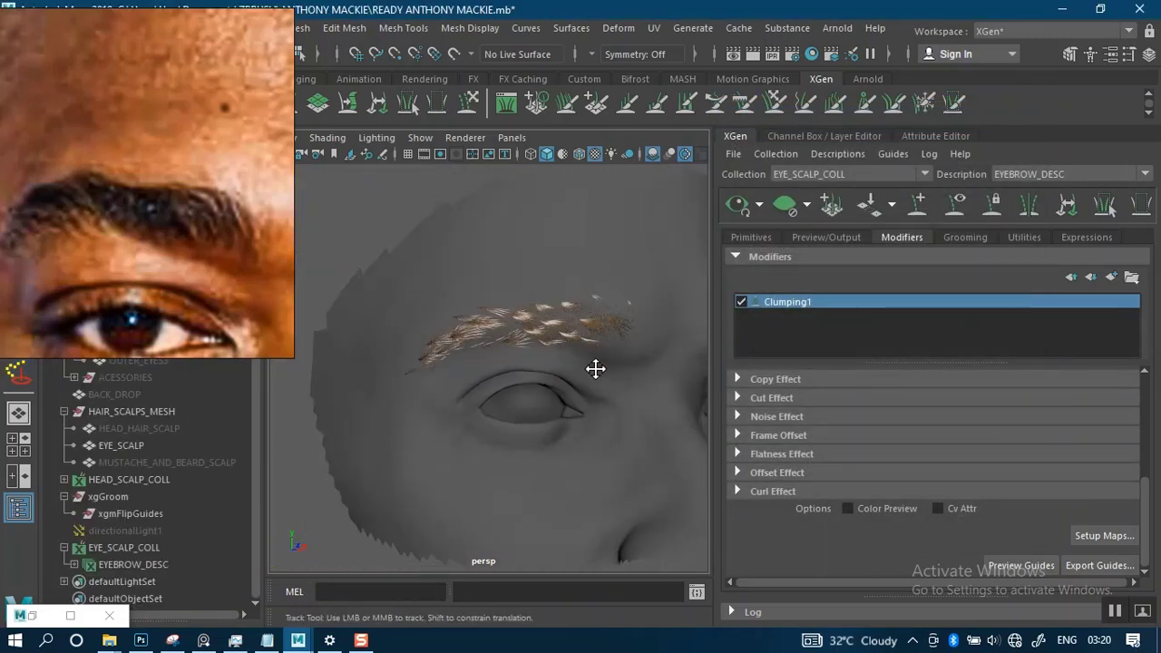
middle_click_drag(594, 369, 592, 390, "alt")
right_click_drag(592, 390, 606, 419, "alt")
left_click_drag(585, 379, 389, 313, "alt")
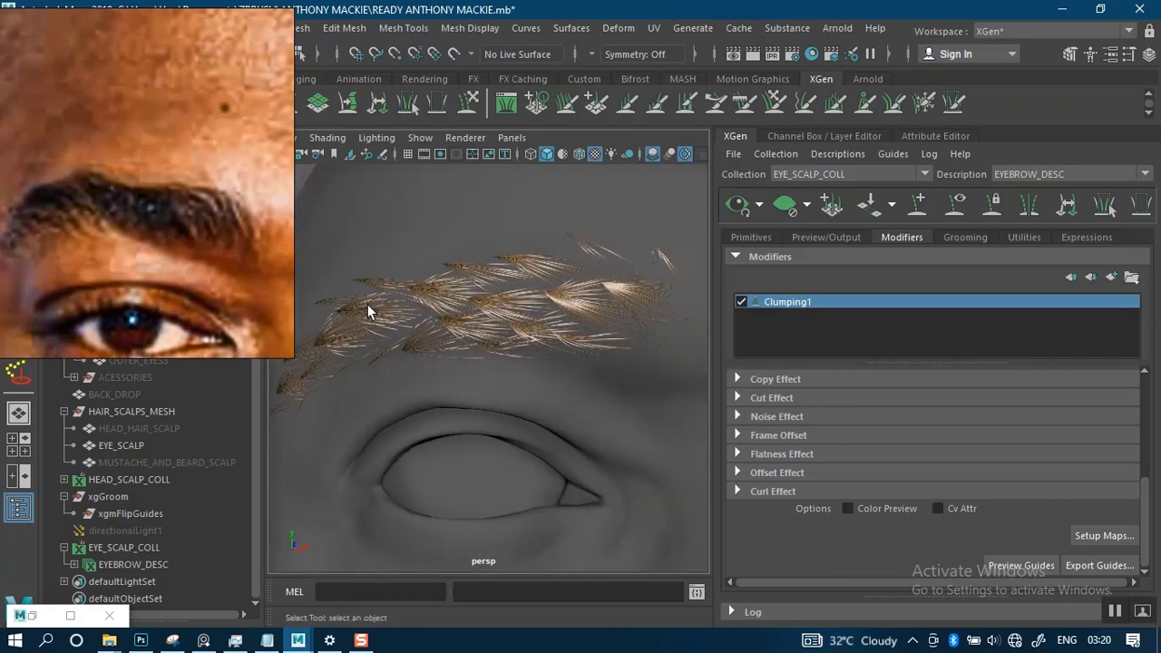
middle_click_drag(476, 343, 487, 332, "alt")
right_click_drag(487, 321, 505, 357, "alt")
middle_click_drag(500, 331, 512, 333, "alt")
right_click_drag(509, 313, 515, 326, "alt")
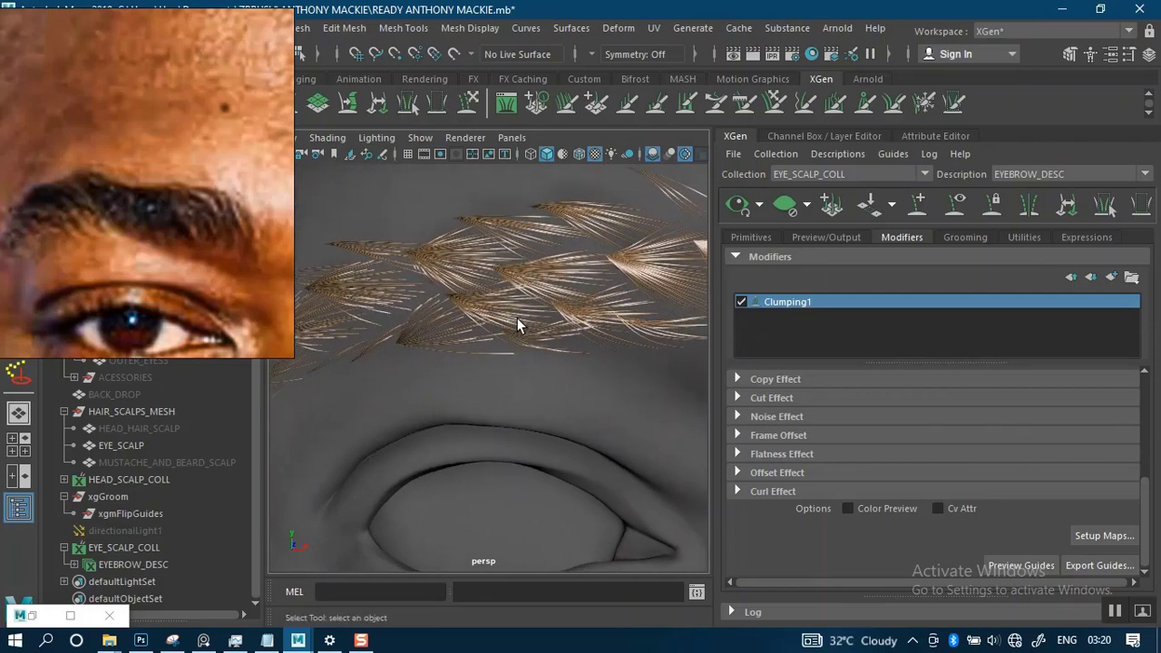
middle_click_drag(531, 304, 492, 312, "alt")
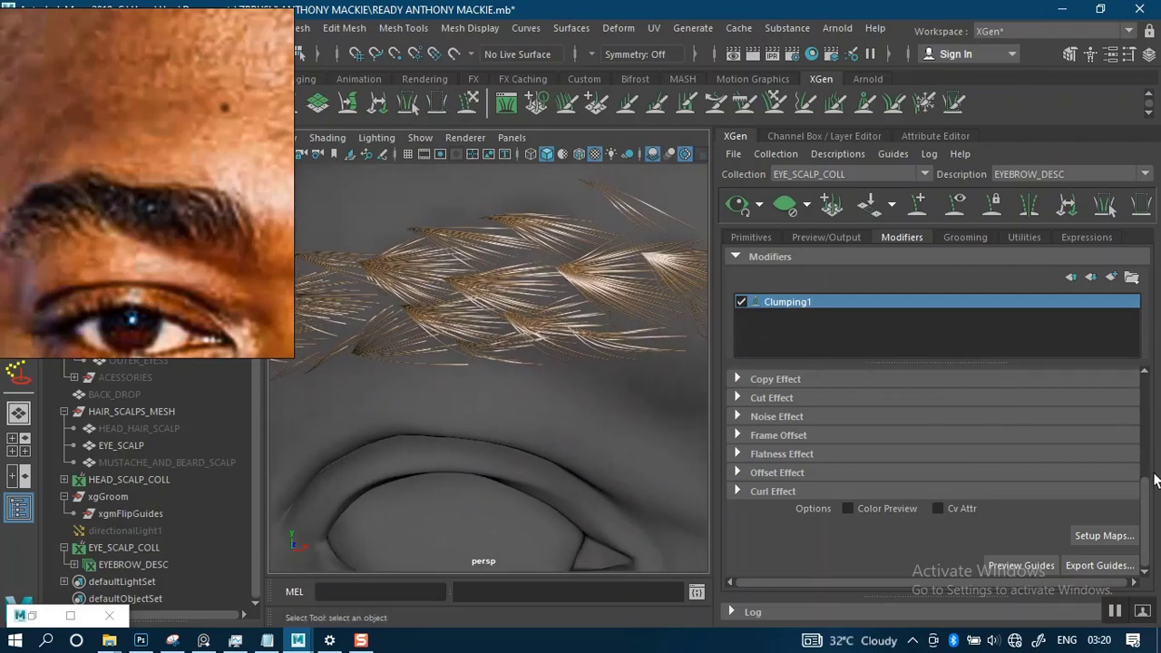
- Add a point to the Clumping1 Clump Scale curve at about position 0.219 with a value of about 0.224
left_click_drag(1147, 508, 1130, 385)
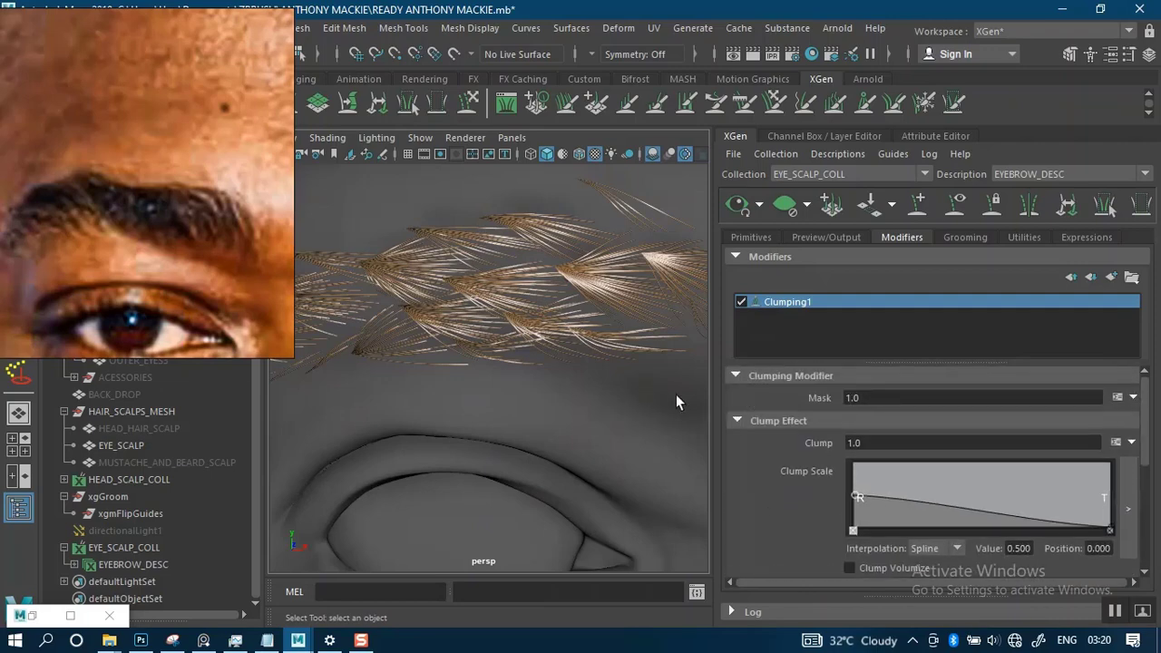
left_click_drag(676, 403, 613, 374, "alt")
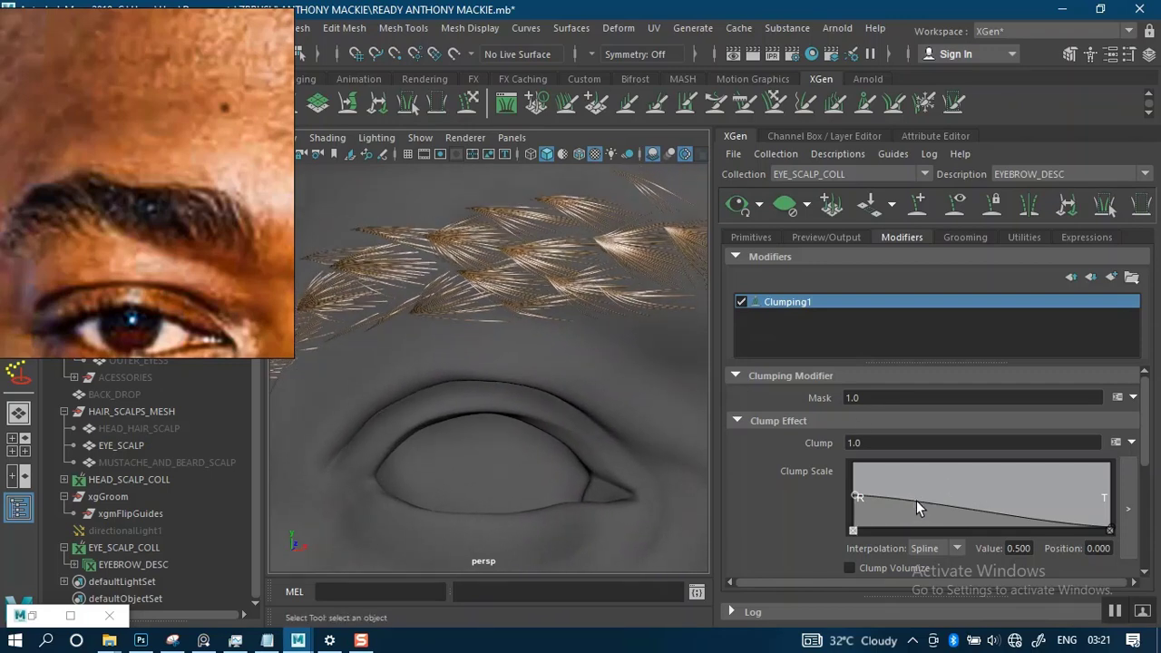
left_click_drag(915, 501, 908, 513)
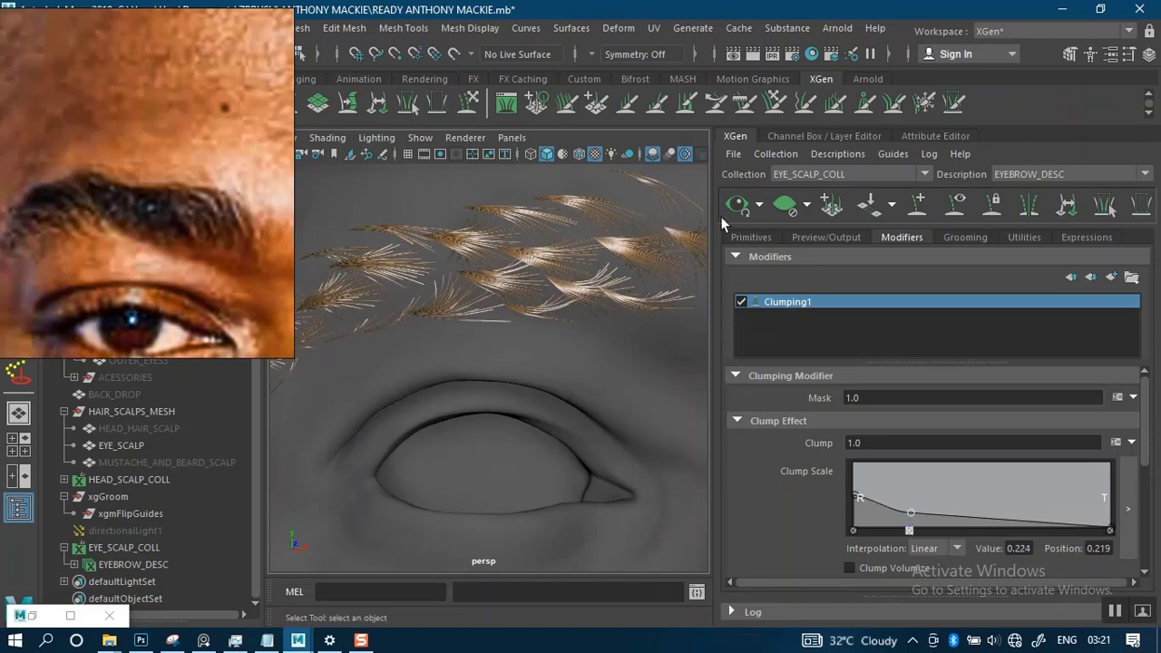
left_click(759, 210)
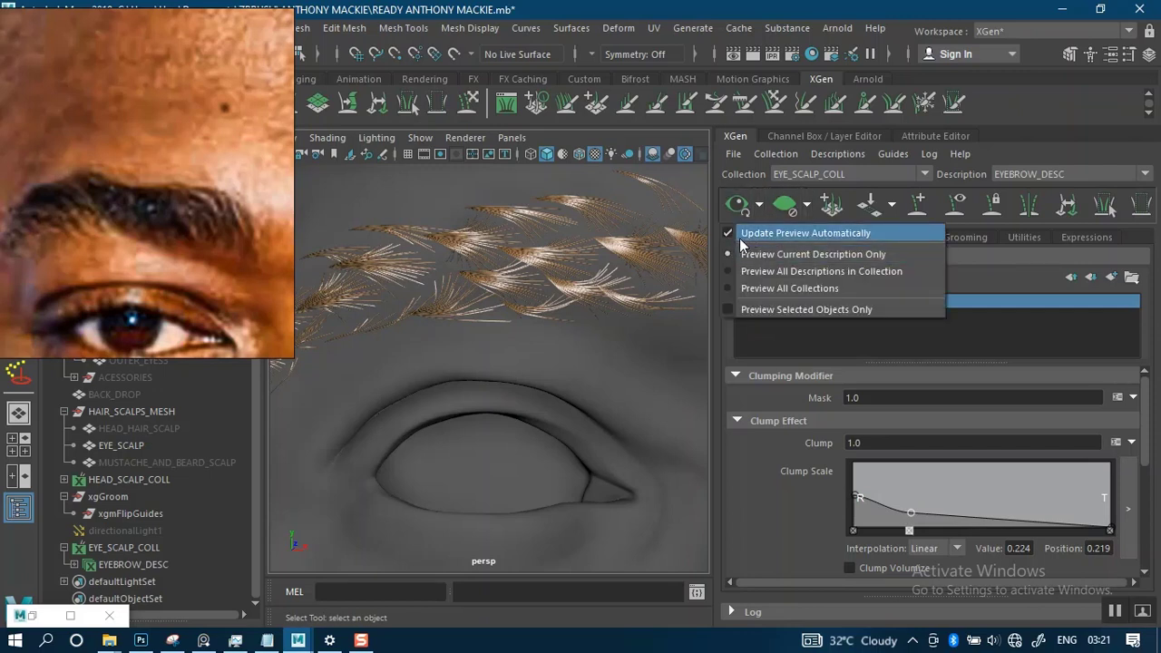
left_click(533, 411)
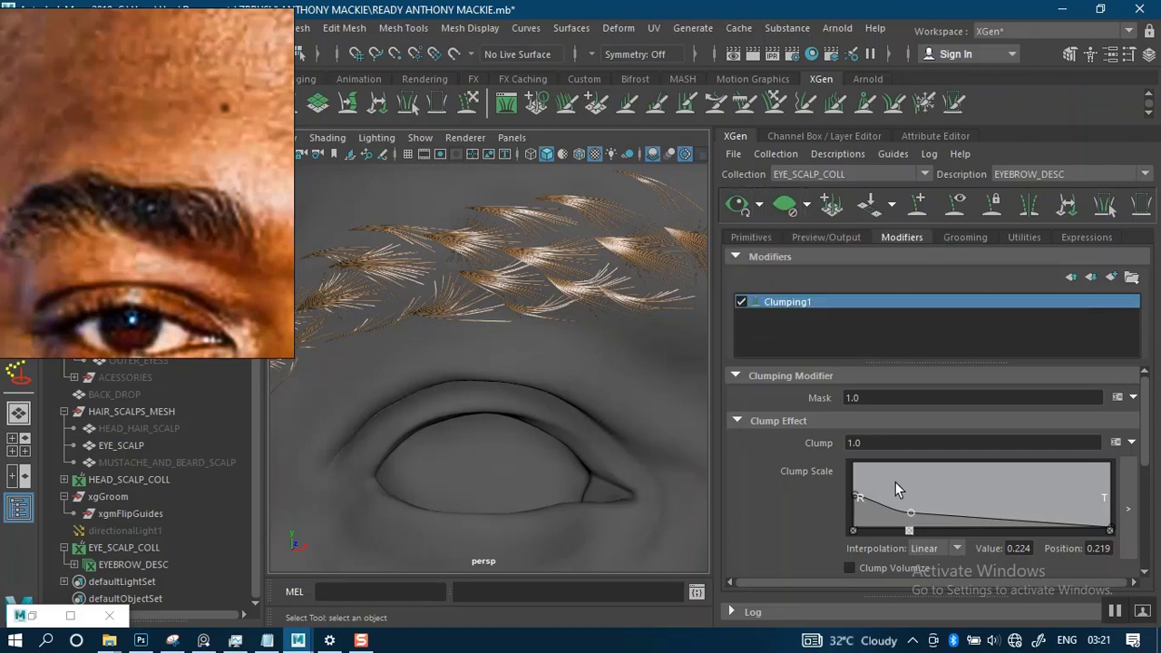
- Show the EYEBROW_DESC guides over the clumped hairs
left_click_drag(600, 299, 571, 332, "alt")
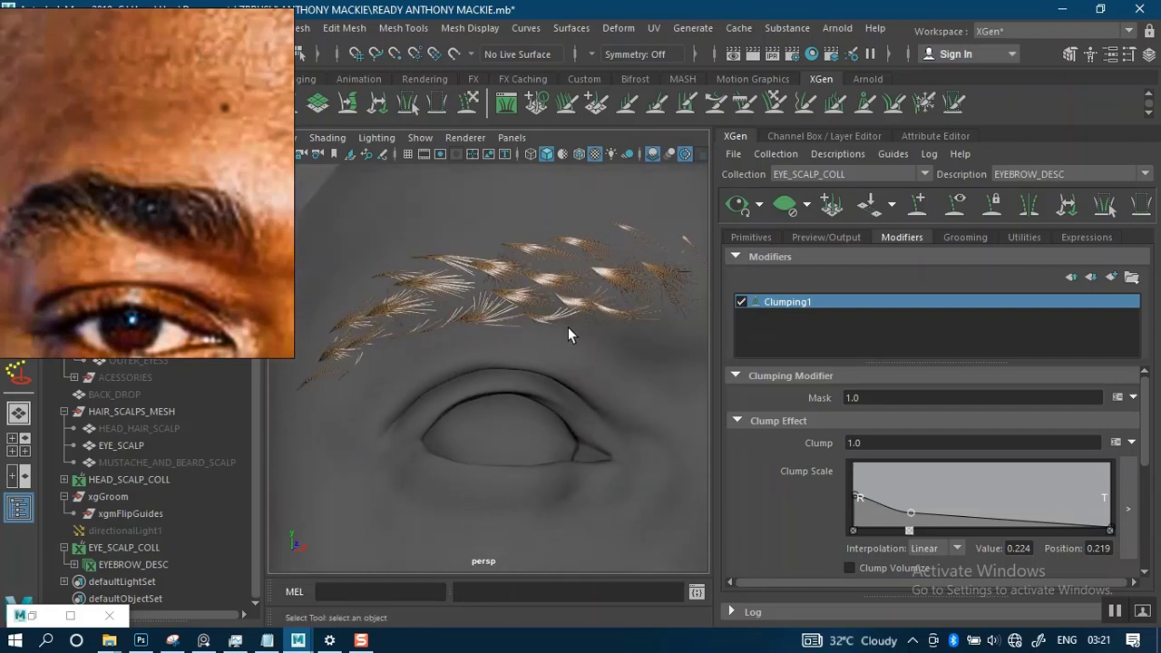
middle_click_drag(571, 332, 618, 322, "alt")
mouse_move(619, 322)
left_mouse_down("alt")
mouse_move(632, 285)
mouse_move(595, 304)
mouse_move(603, 312)
mouse_move(618, 295)
mouse_move(617, 329)
mouse_move(622, 315)
mouse_move(601, 312)
mouse_move(610, 303)
left_mouse_up("alt")
left_click(957, 208)
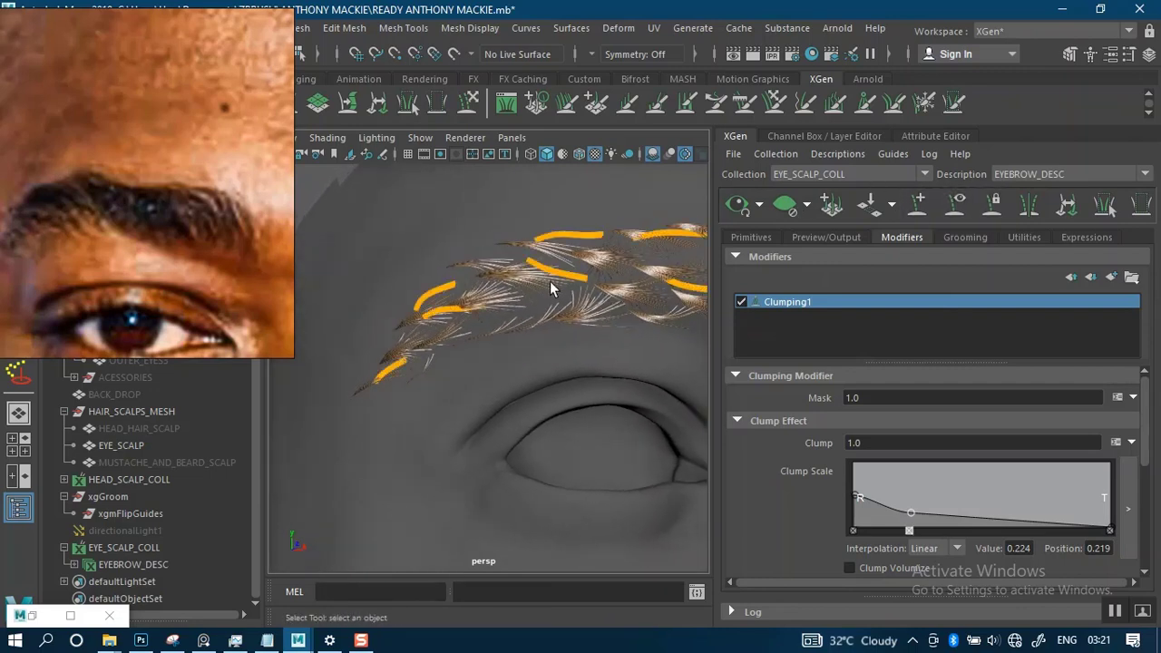
- Examine how the guides are spaced relative to the clumped hairs on both brows
mouse_move(517, 293)
left_mouse_down("alt")
mouse_move(531, 278)
mouse_move(519, 310)
mouse_move(503, 309)
left_mouse_up("alt")
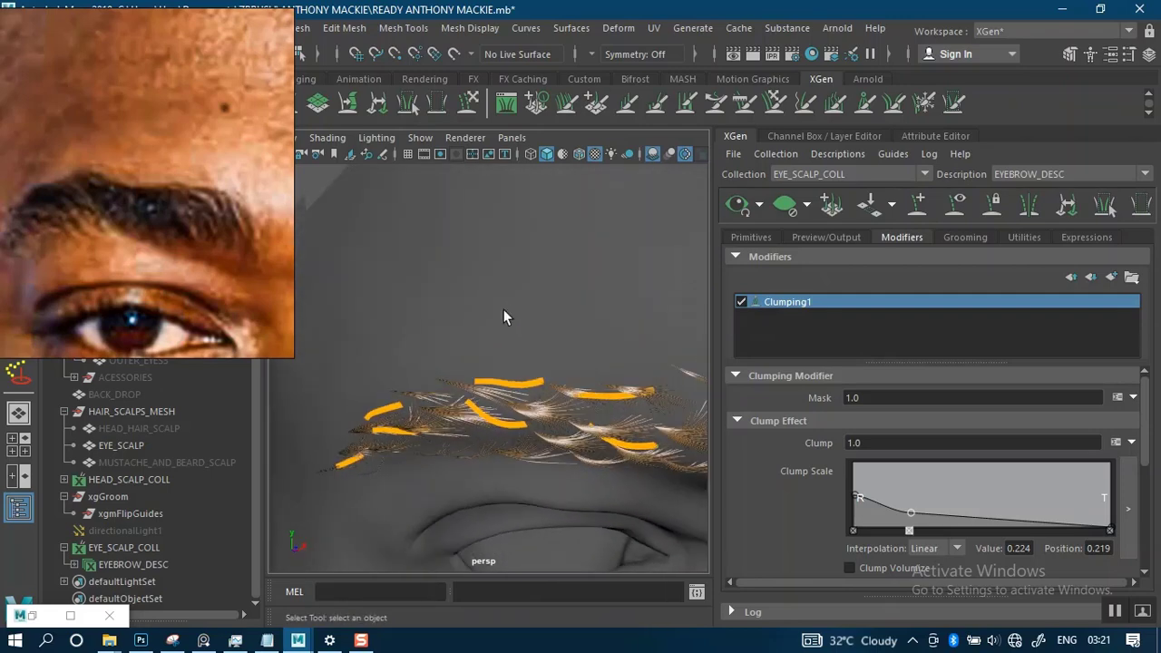
left_click_drag(559, 359, 516, 312, "alt")
middle_click_drag(516, 312, 545, 322, "alt")
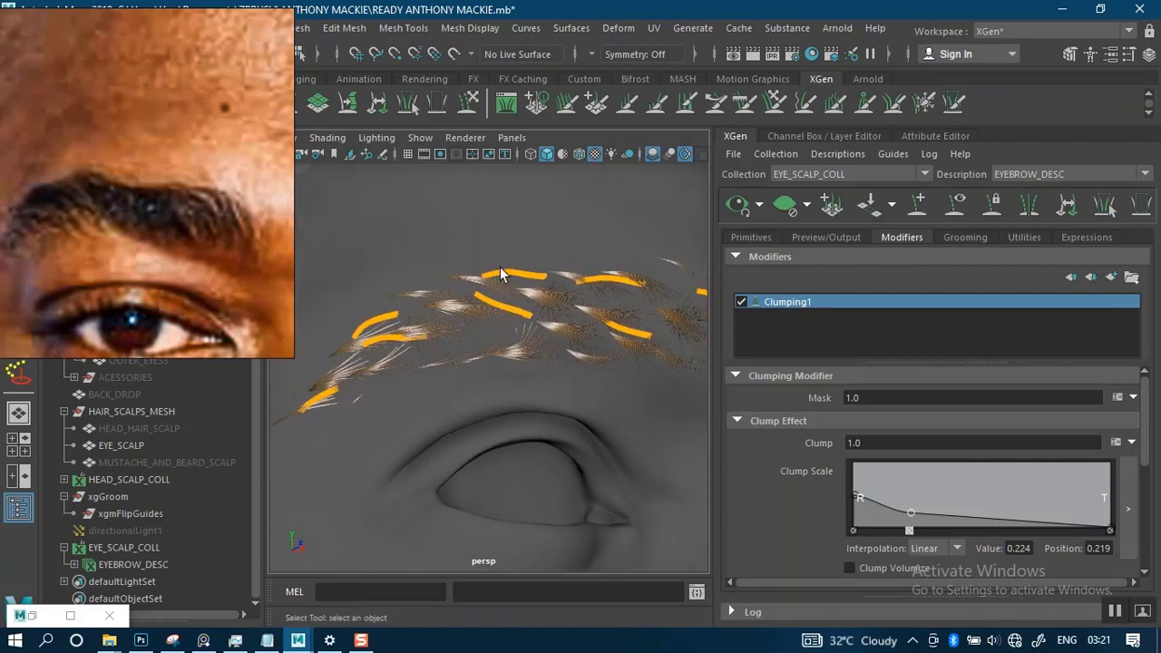
scroll(543, 356, "down", 6)
left_click_drag(574, 295, 477, 316, "alt")
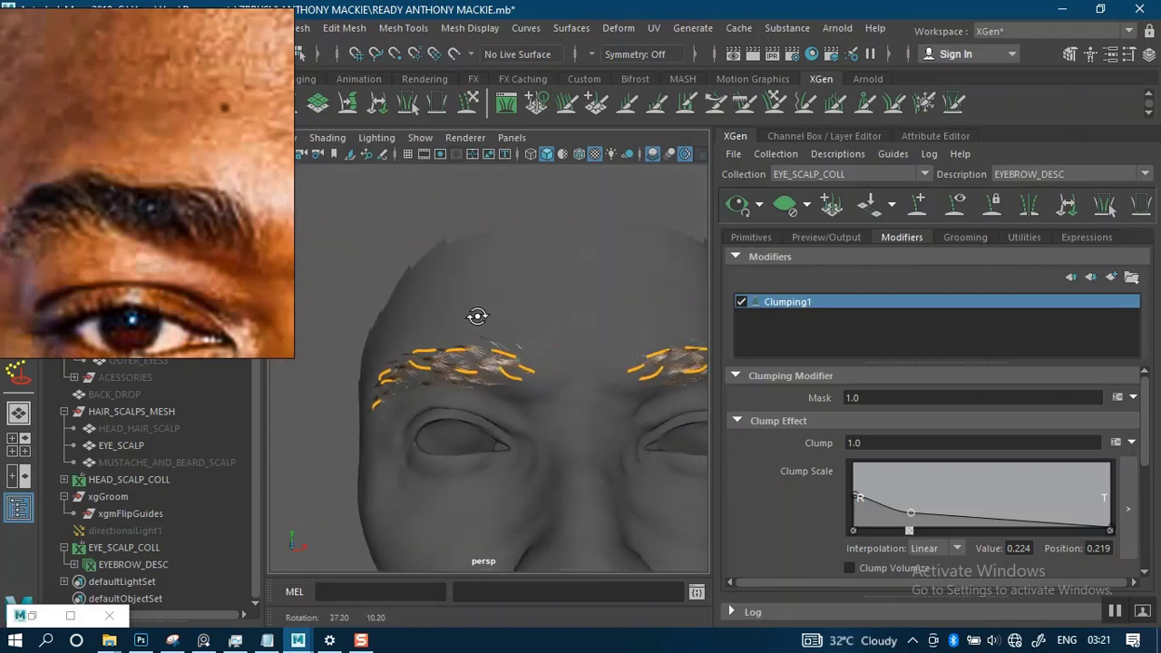
middle_click_drag(551, 344, 392, 272, "alt")
scroll(587, 277, "up", 5)
left_click_drag(591, 277, 549, 289, "alt")
middle_click_drag(548, 290, 514, 339, "alt")
left_click_drag(526, 316, 507, 315, "alt")
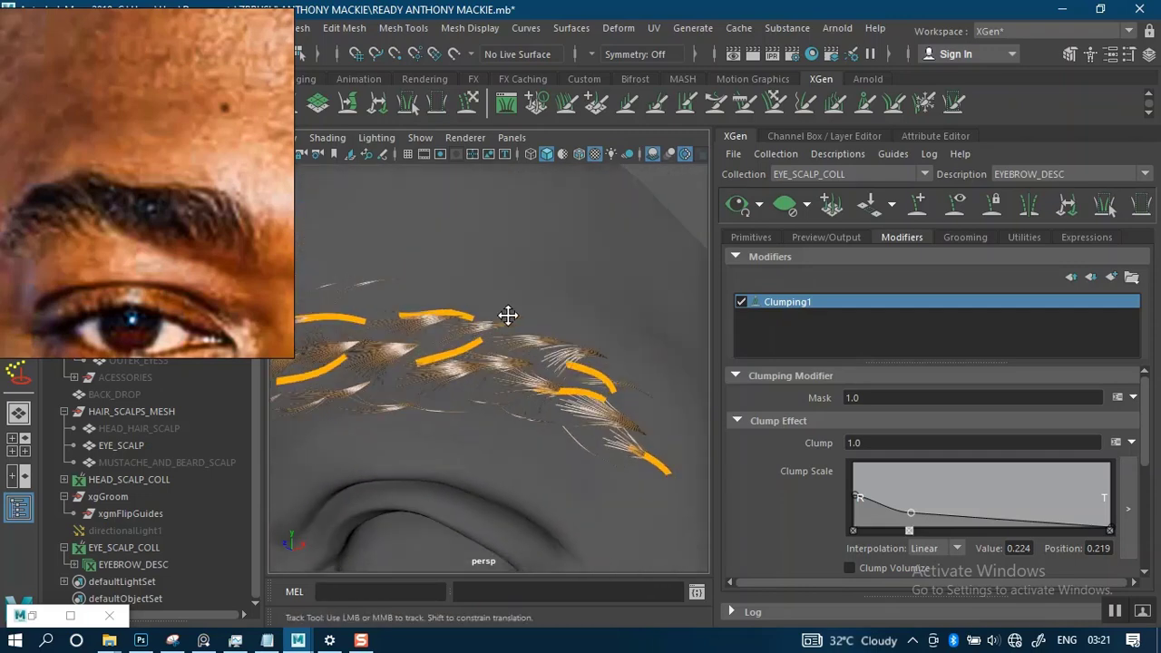
middle_click_drag(508, 315, 516, 299, "alt")
left_click_drag(514, 299, 536, 324, "alt")
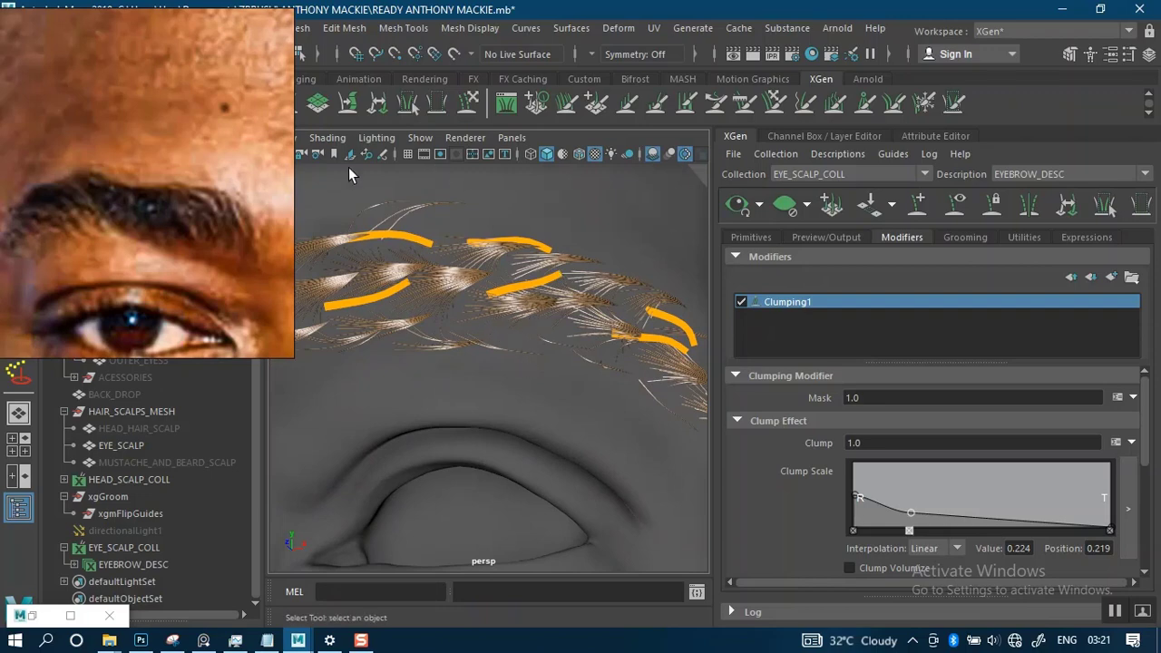
- Move the reference portrait clear of the XGen tools and add a guide along the lower edge of the opposite brow
right_click_drag(199, 187, 187, 437)
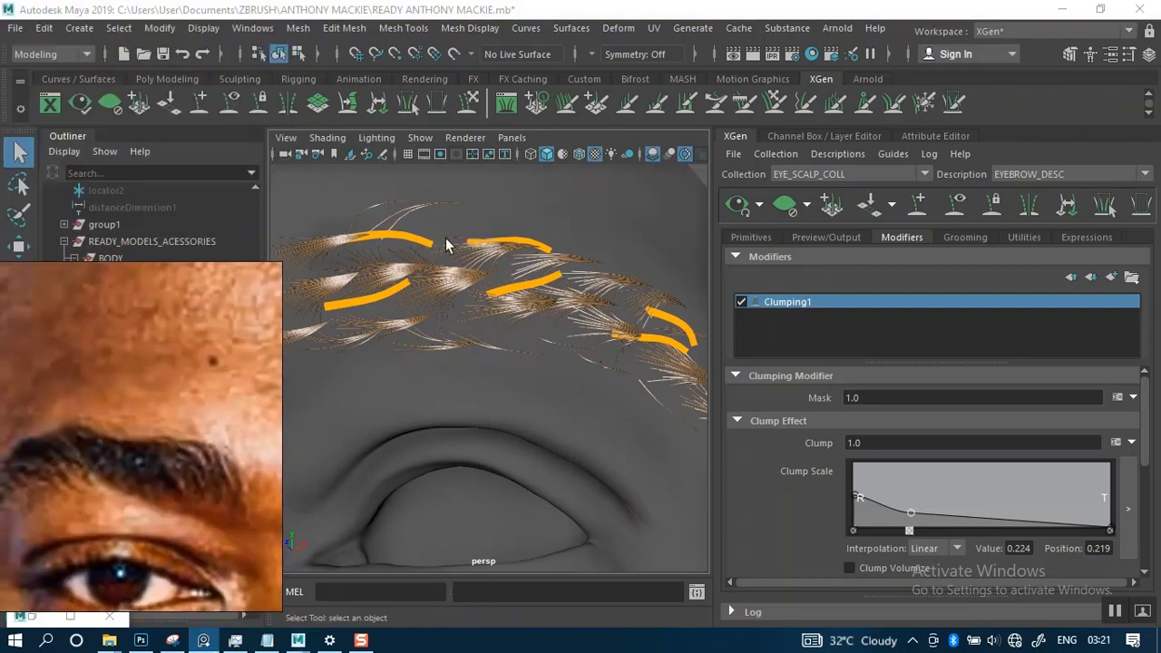
right_click_drag(469, 292, 450, 258, "alt")
middle_click_drag(450, 258, 540, 254, "alt")
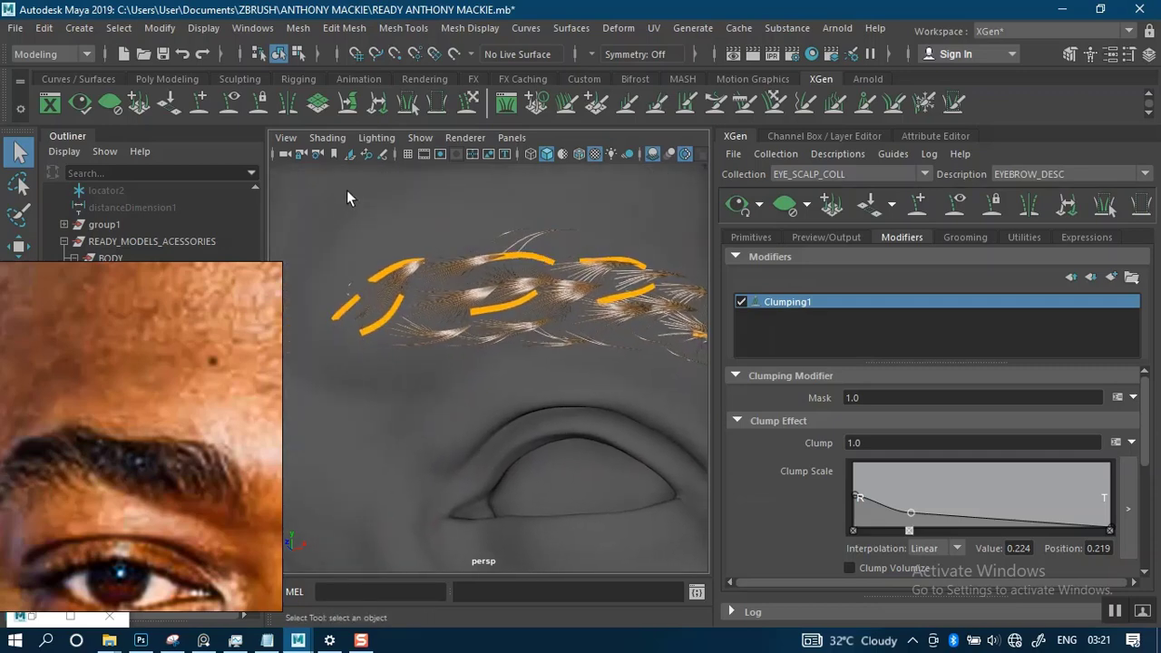
left_click(198, 106)
middle_click_drag(426, 297, 272, 278, "alt")
right_click_drag(458, 310, 429, 305, "alt")
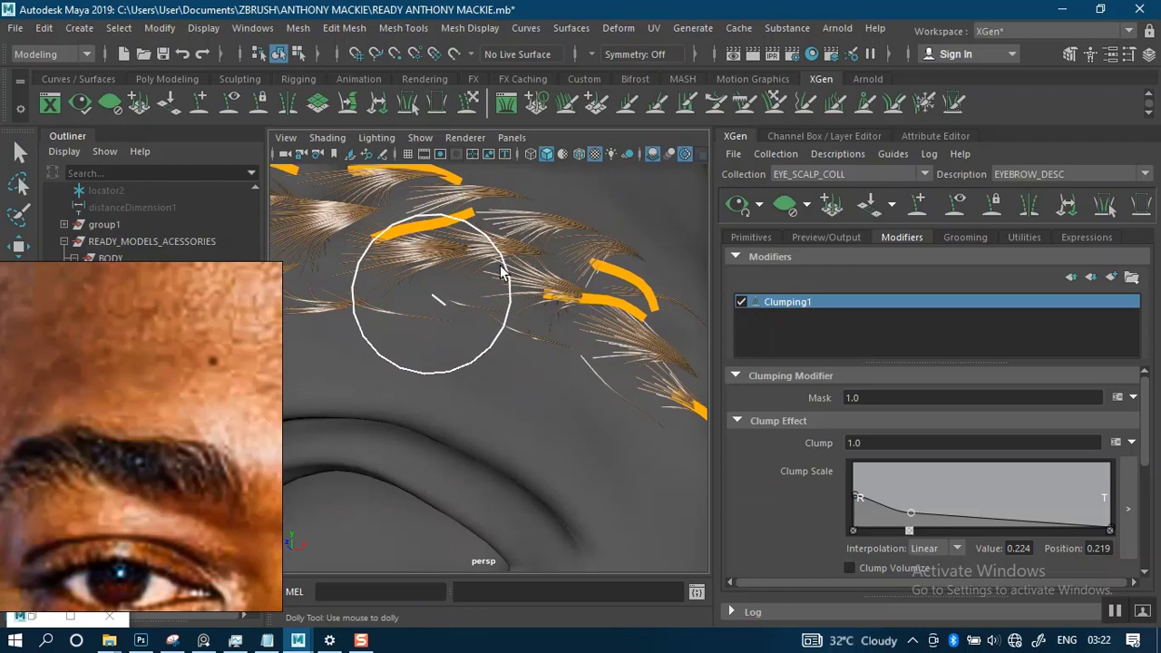
left_click(433, 295)
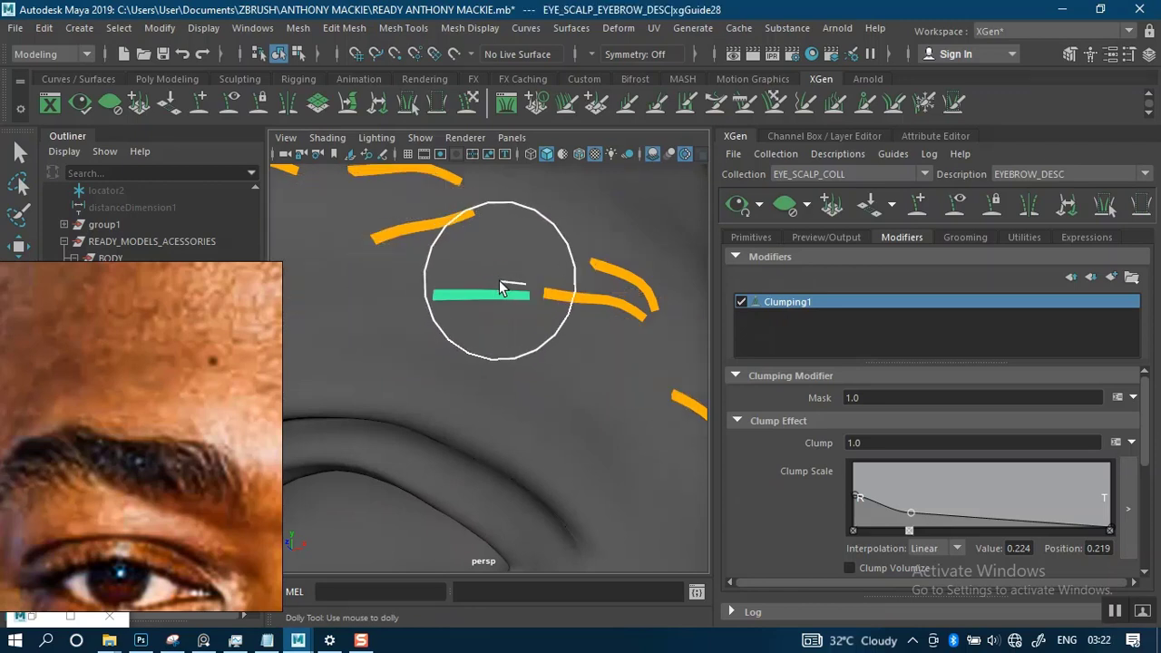
- Add a guide in the gap between the brow's upper guides and rotate it to slope down toward the neighbouring outer guide
middle_click_drag(500, 289, 556, 270, "alt")
left_click_drag(553, 270, 492, 297, "alt")
middle_click_drag(498, 299, 518, 265, "alt")
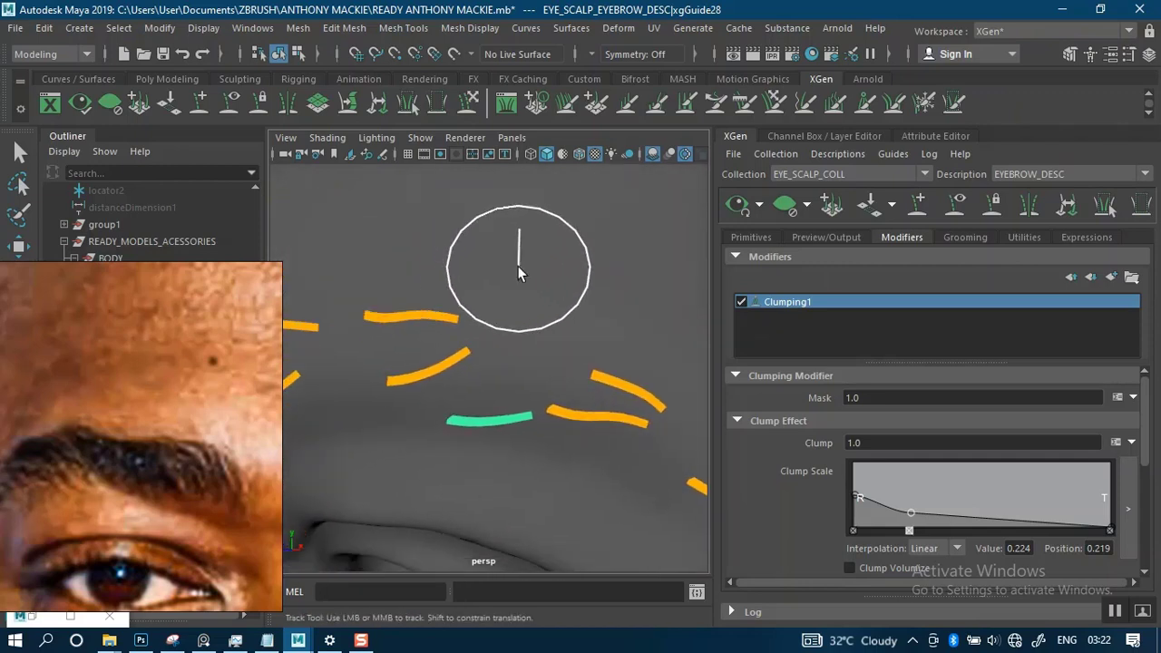
left_click(511, 339)
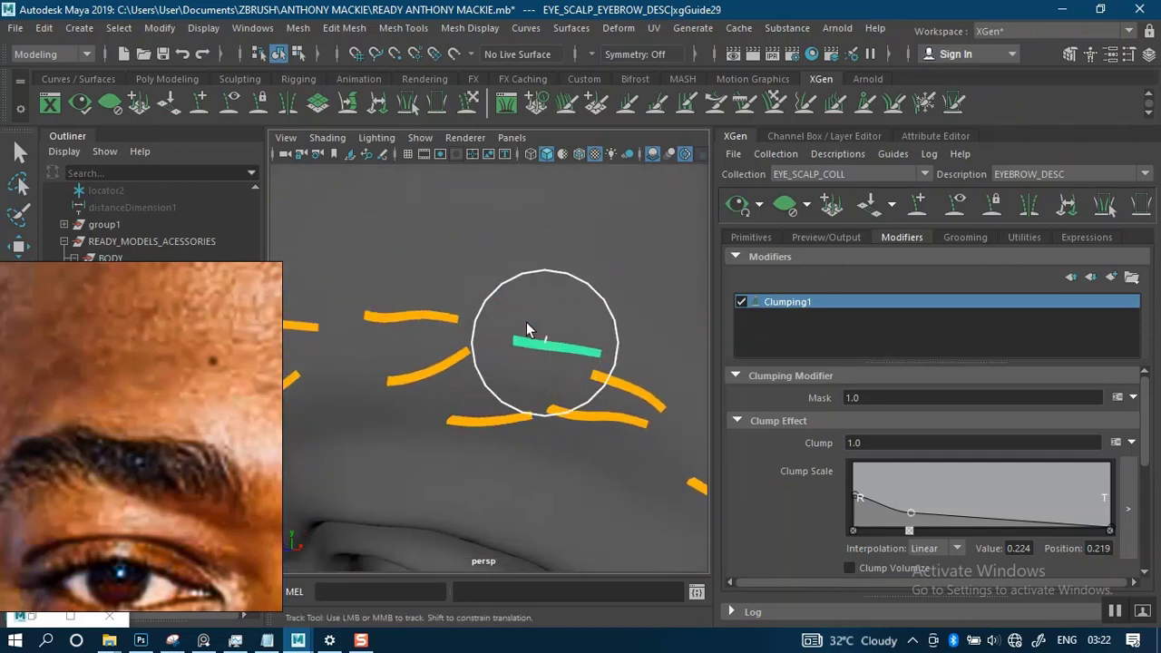
key("e")
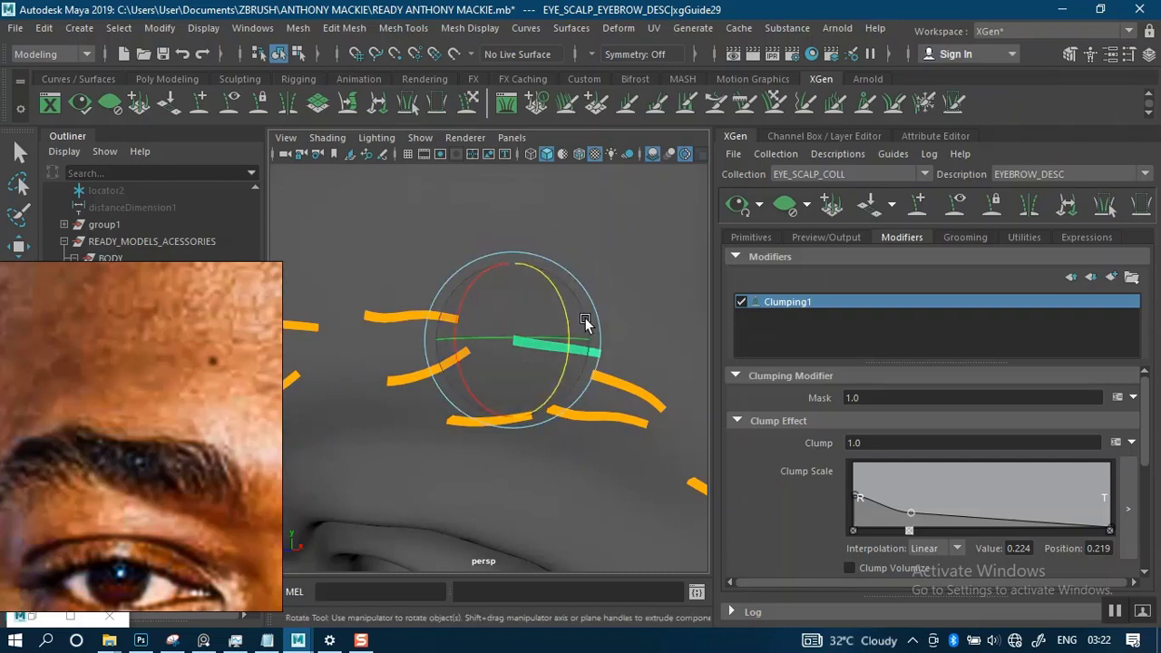
mouse_move(590, 324)
left_mouse_down()
mouse_move(601, 323)
mouse_move(597, 340)
left_mouse_up()
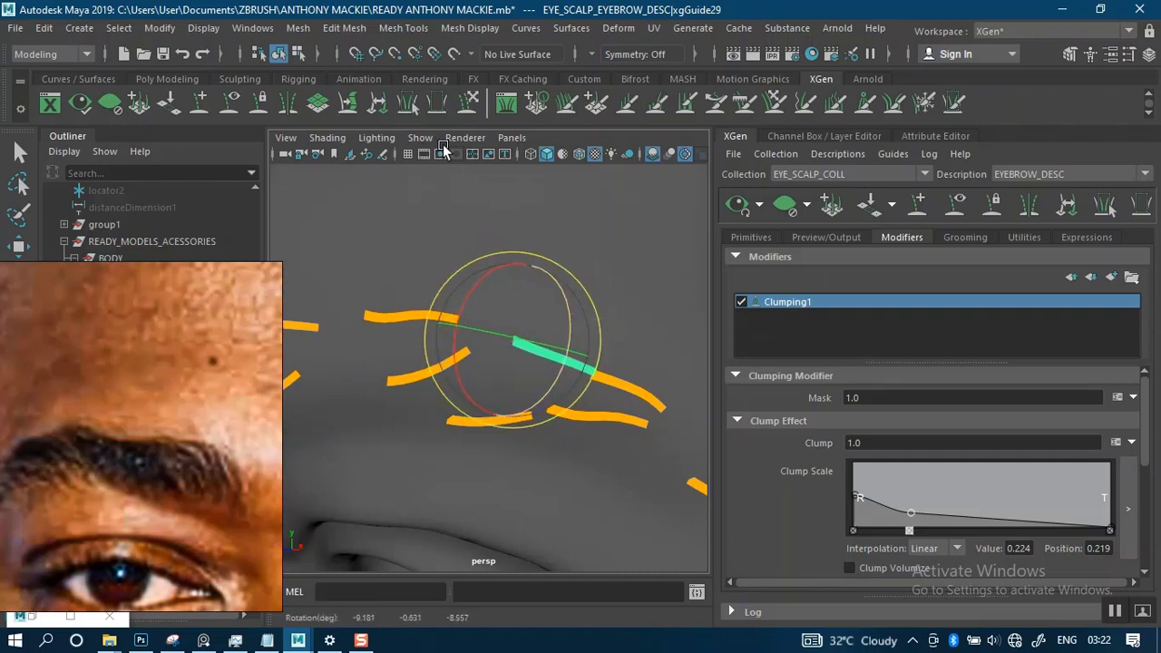
- Sculpt the new upper guide into a gentle S-curve with its tip bent downward beside the neighbouring outer guide
left_click(468, 101)
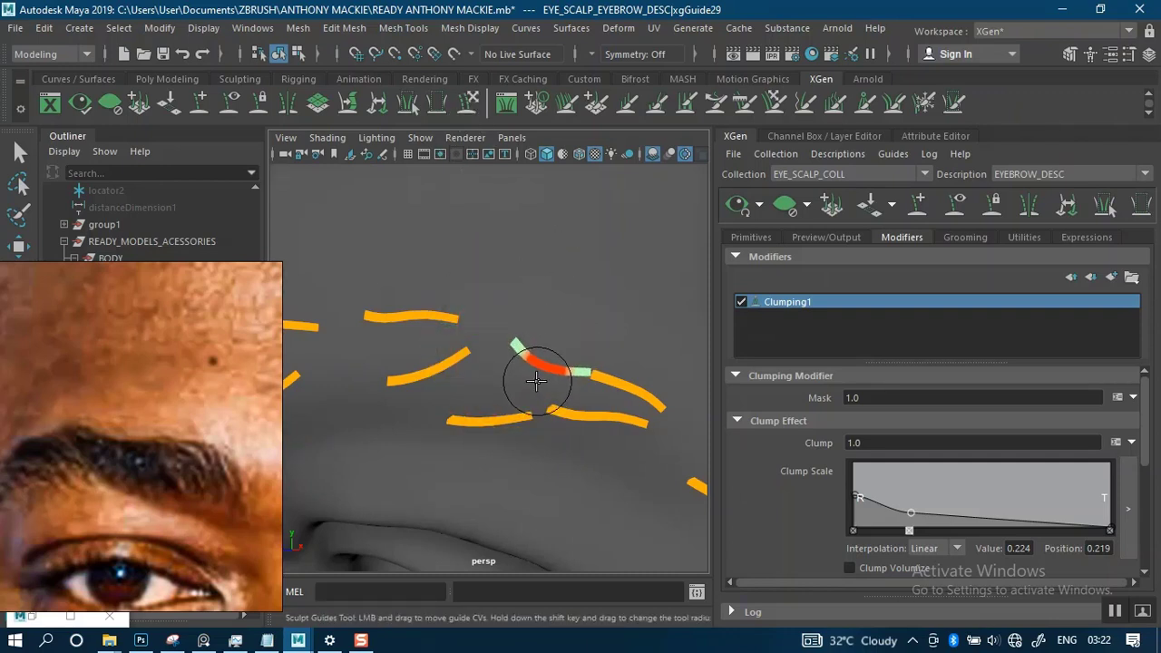
mouse_move(558, 352)
left_mouse_down()
mouse_move(601, 383)
mouse_move(598, 413)
left_mouse_up()
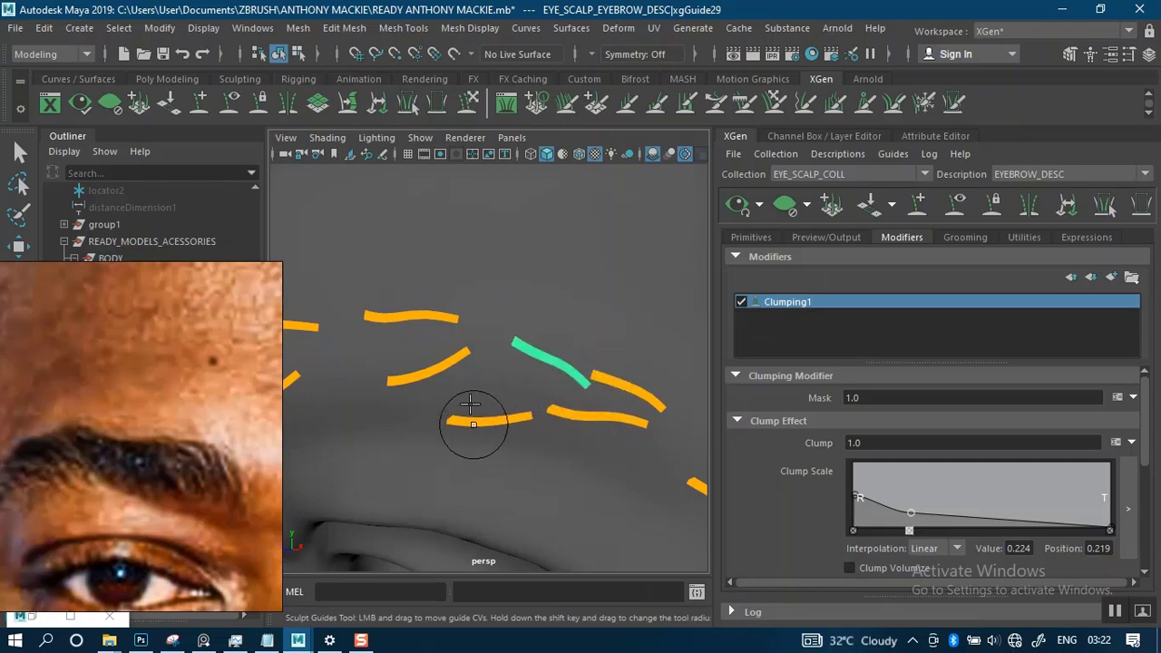
middle_click_drag(474, 415, 422, 354, "alt")
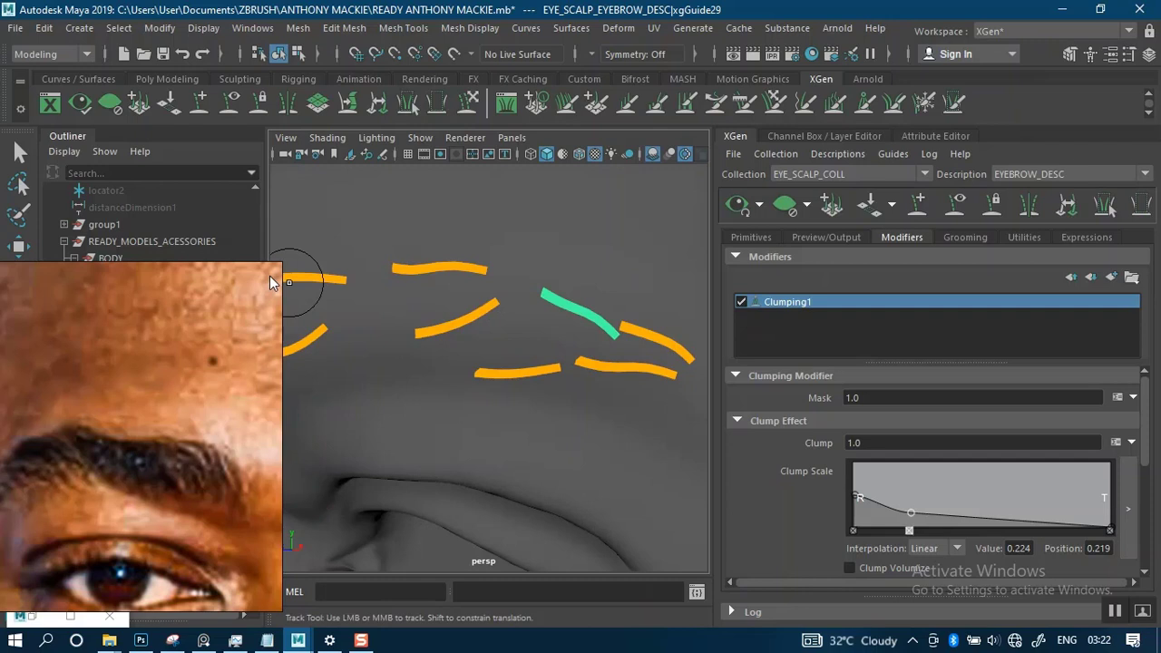
- Mirror the new upper guide and the new lower-edge guide across the X-axis to the other brow, and clear the selection
left_click(22, 154)
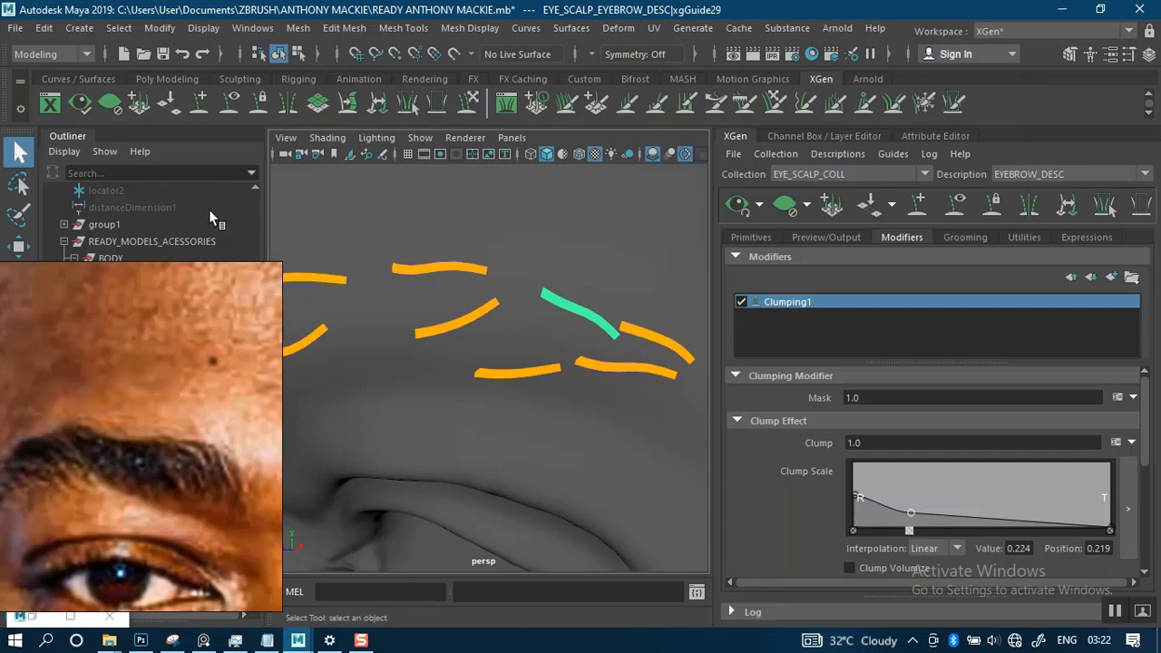
left_click(506, 371)
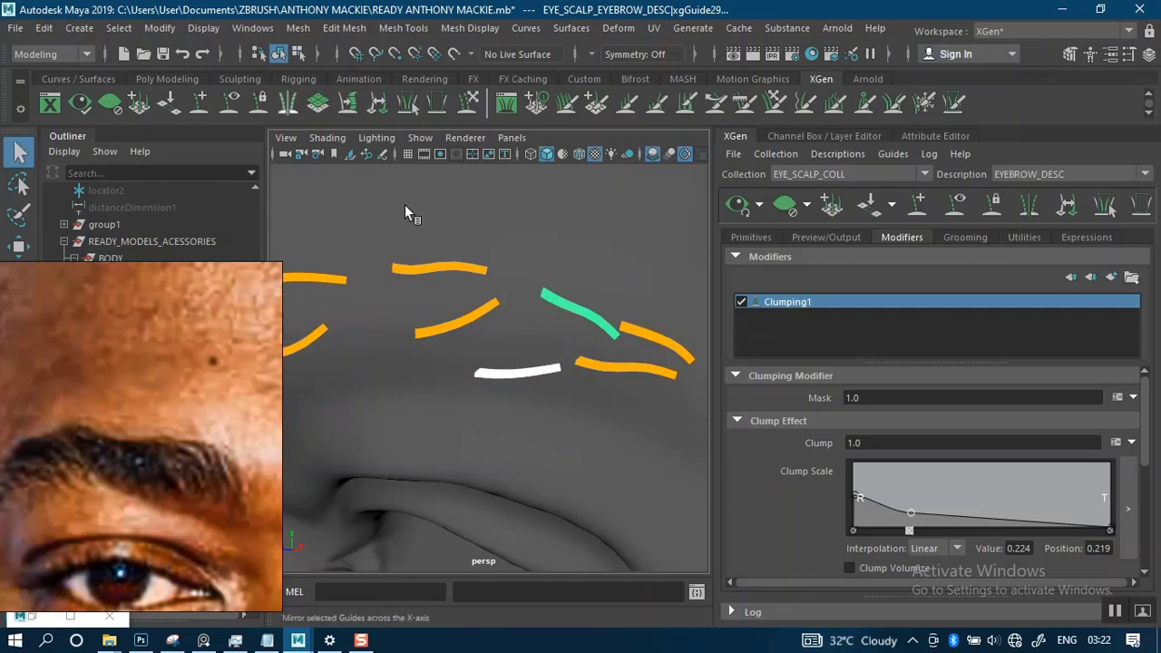
left_click(470, 329)
left_click_drag(469, 330, 578, 305, "alt")
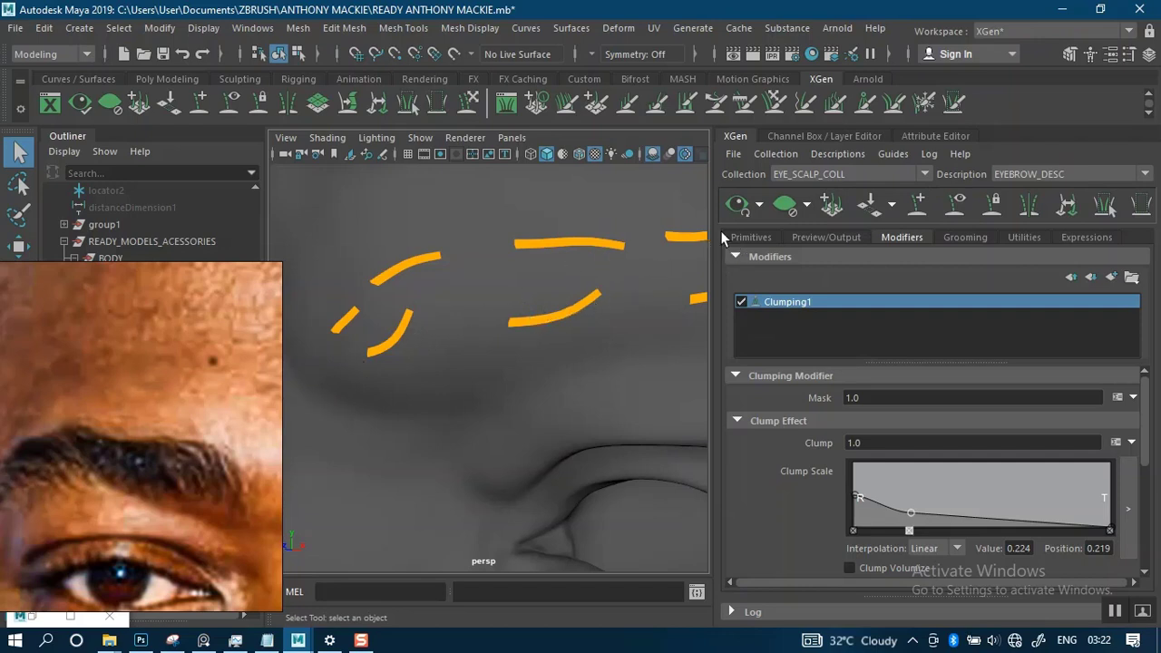
- Update the XGen preview to regenerate the eyebrow hair with the new guides and inspect both brows
left_click(736, 205)
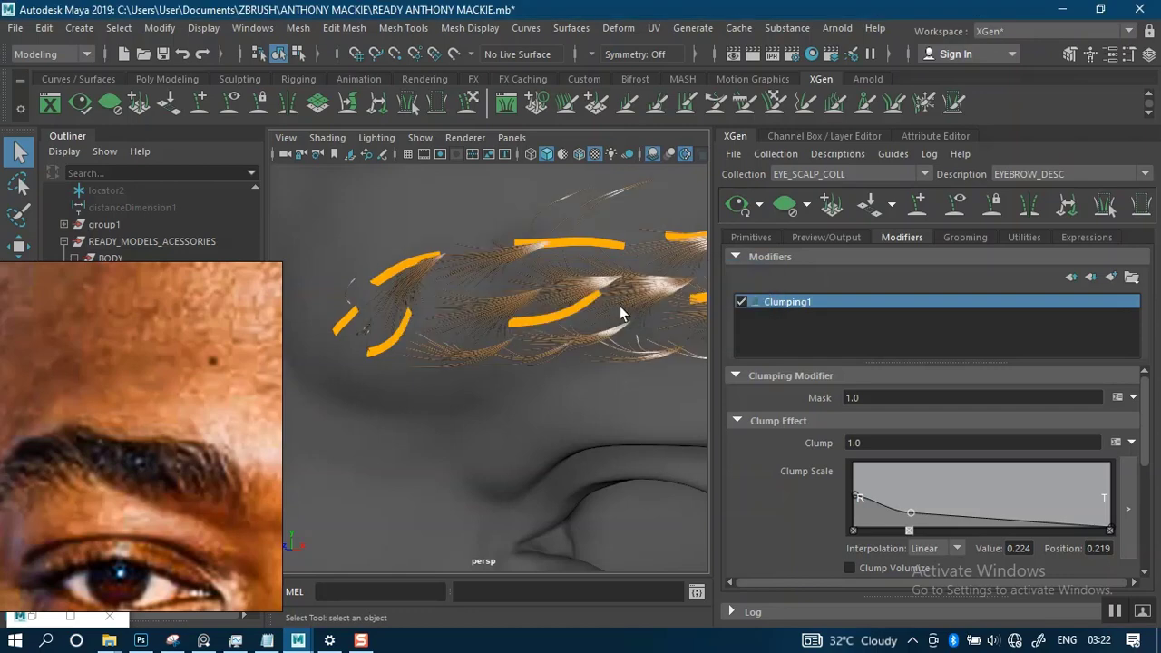
scroll(536, 358, "down", 5)
left_click_drag(567, 324, 609, 326, "alt")
left_click_drag(515, 333, 548, 276, "alt")
scroll(547, 277, "up", 3)
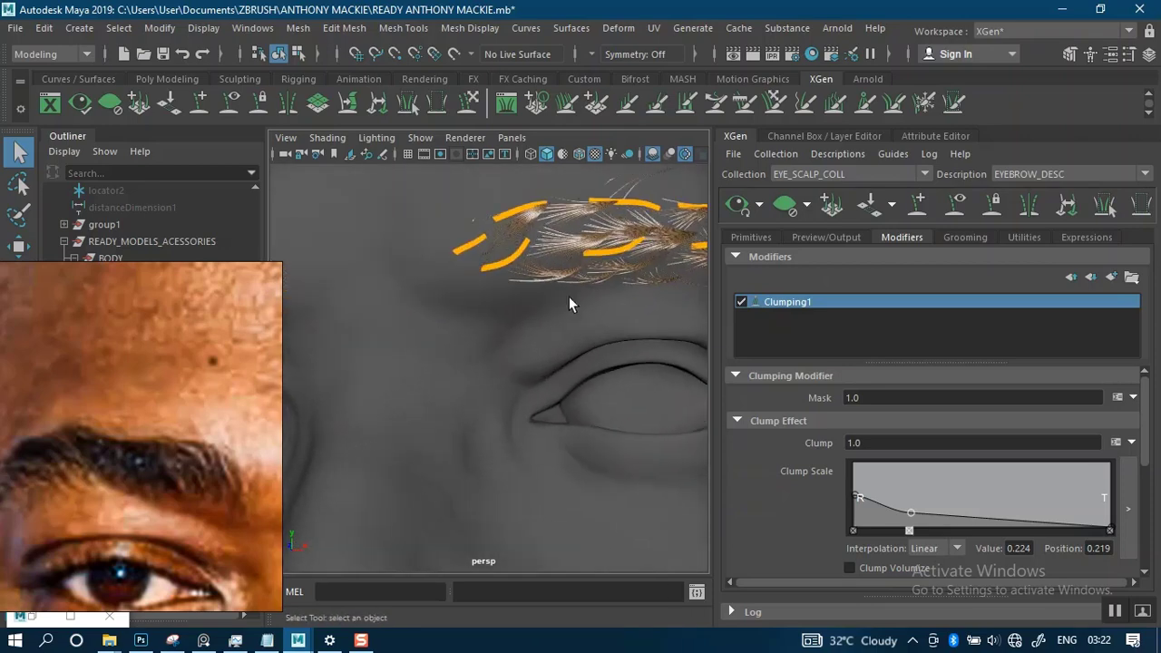
- Set the eyebrow description's Modifier CV Count to 30 and check the smoother strands around the brow
left_click(753, 238)
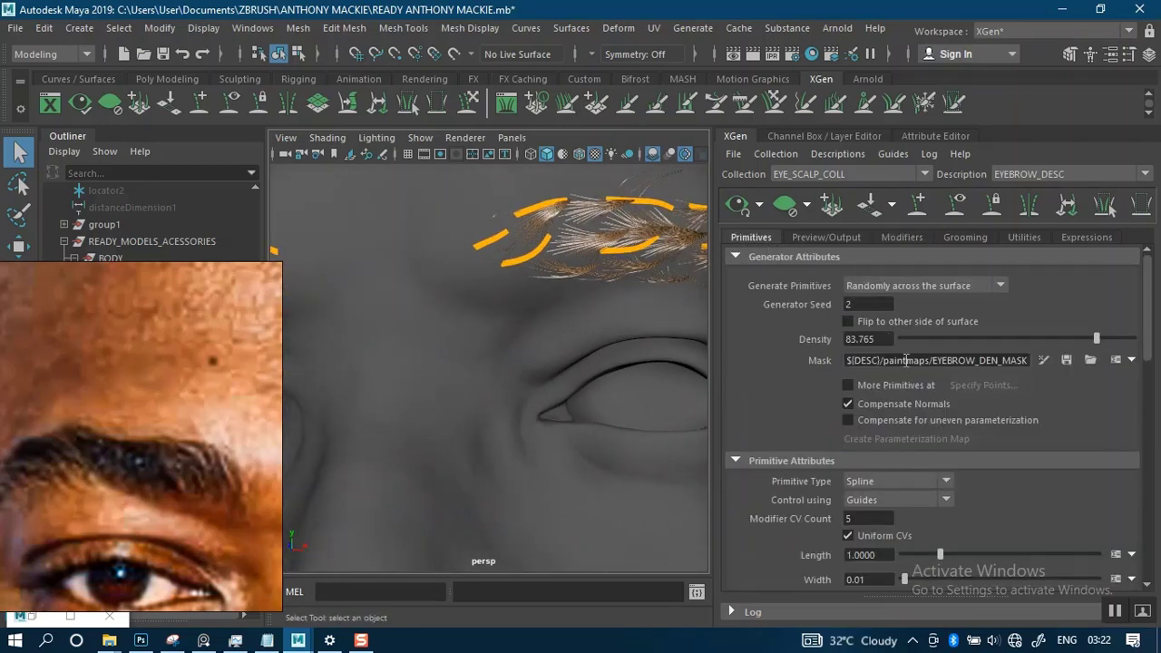
left_click_drag(866, 515, 838, 518)
key("Return")
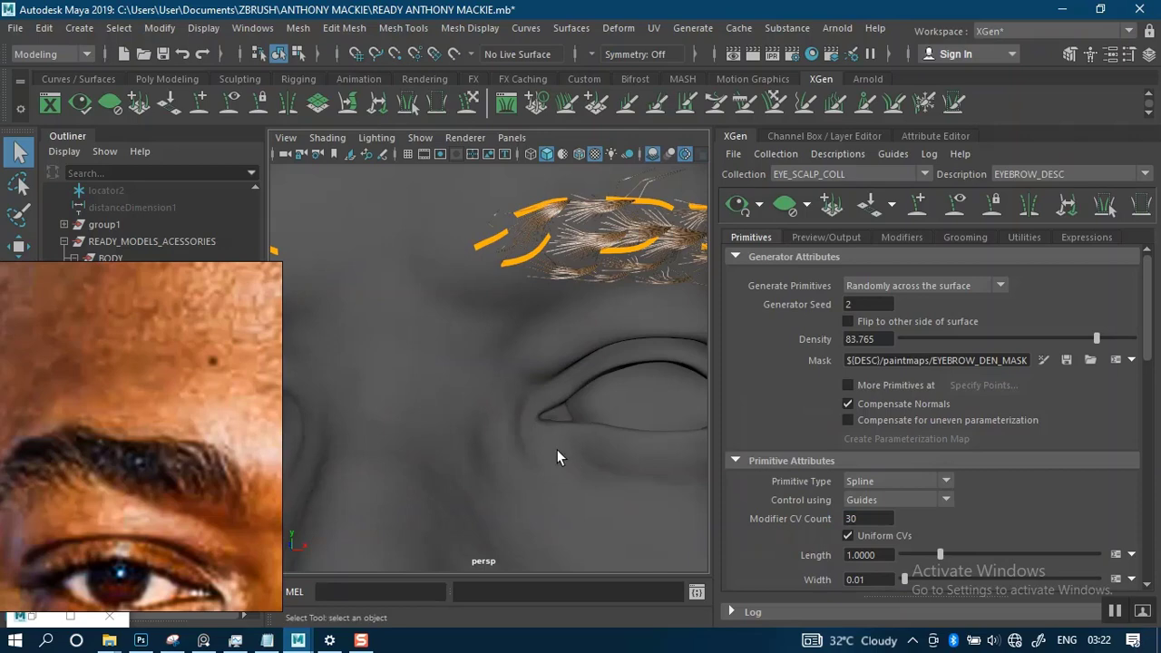
left_click_drag(545, 408, 553, 342, "alt")
right_click_drag(552, 342, 585, 410, "alt")
left_click_drag(585, 410, 585, 380, "alt")
right_click_drag(585, 379, 568, 353, "alt")
left_click_drag(568, 353, 617, 339, "alt")
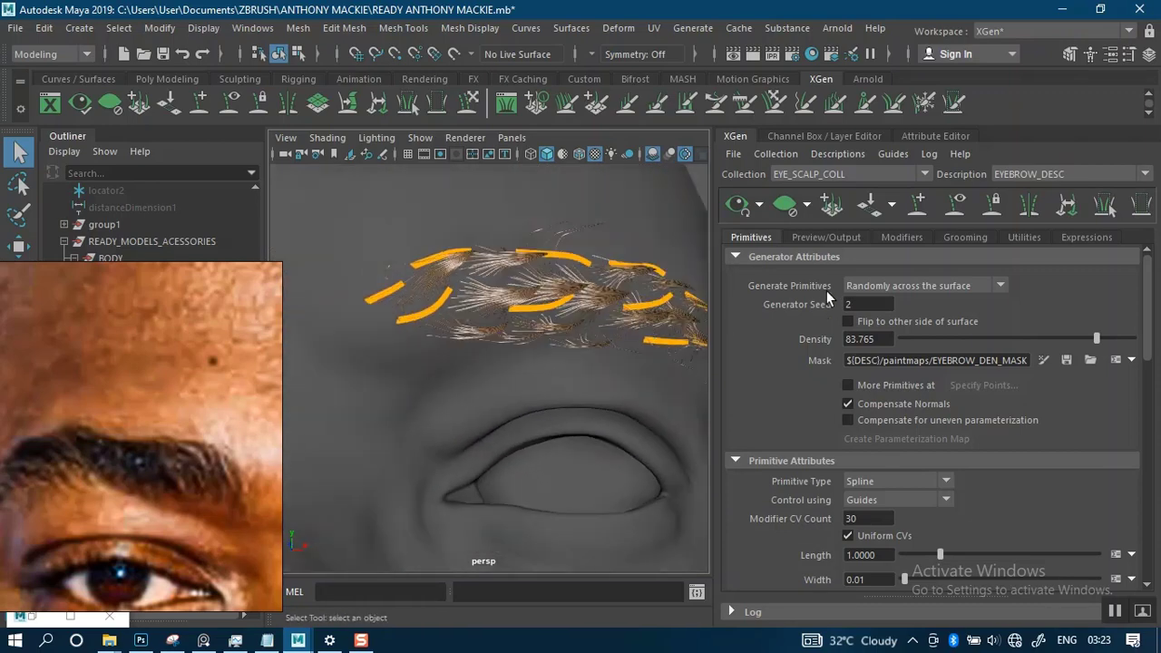
- Raise the tip end of Clumping1's clump scale curve to a value of 0.158, checking the clumps on both brows
left_click(950, 238)
left_click(902, 239)
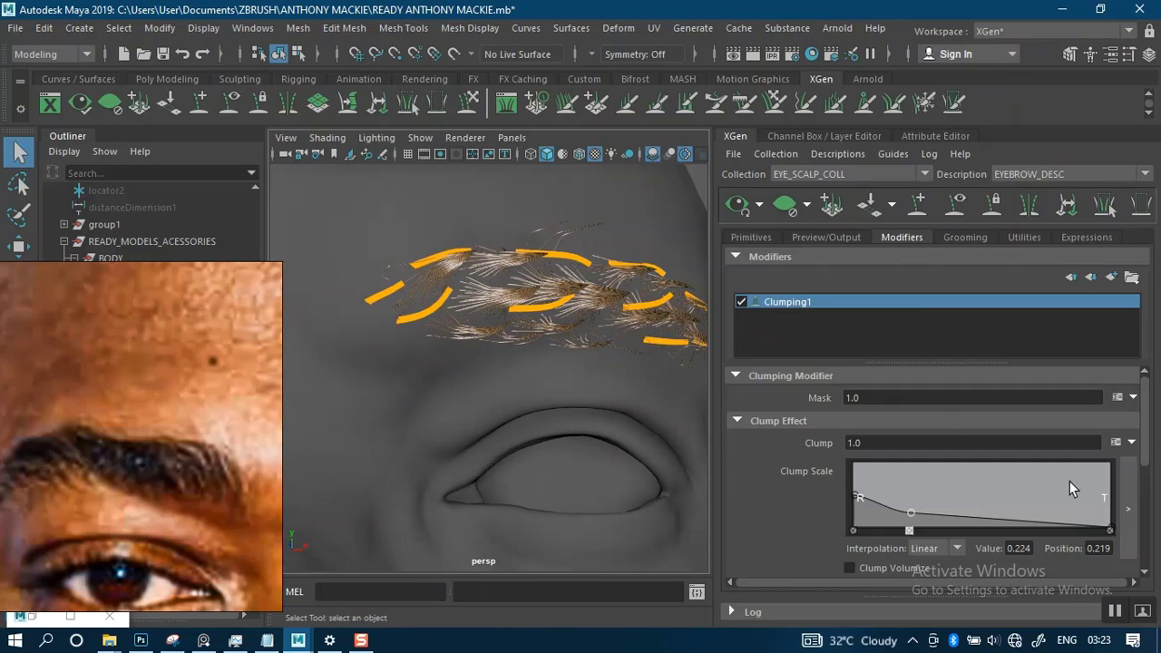
left_click_drag(1108, 527, 1109, 516)
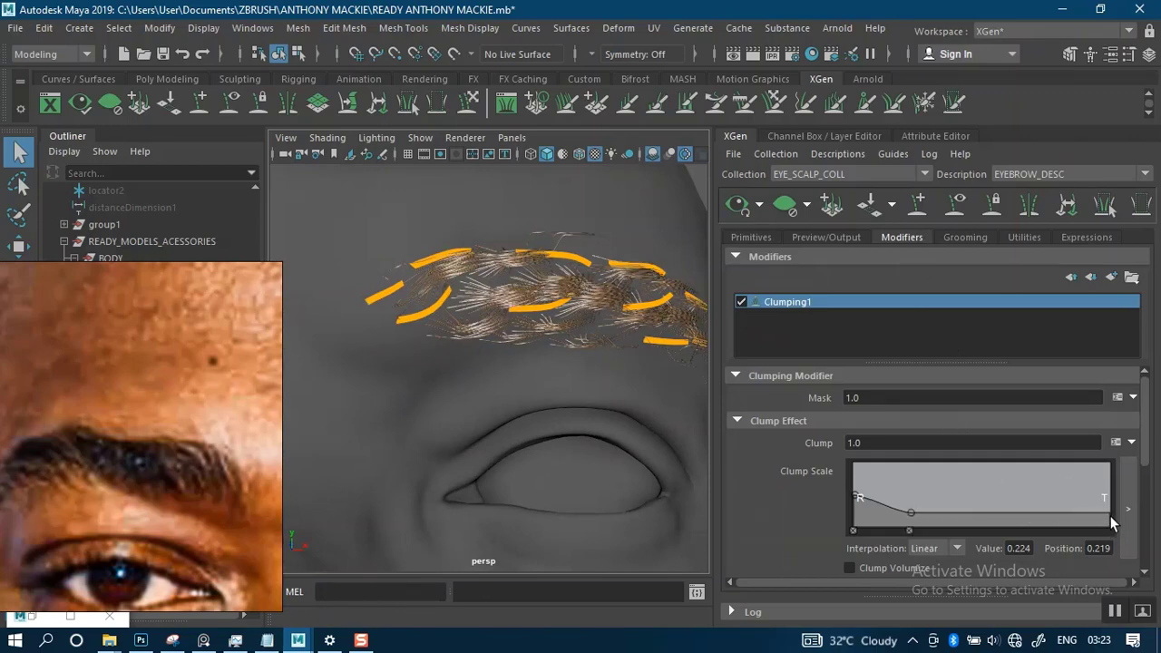
middle_click_drag(538, 420, 673, 442, "alt")
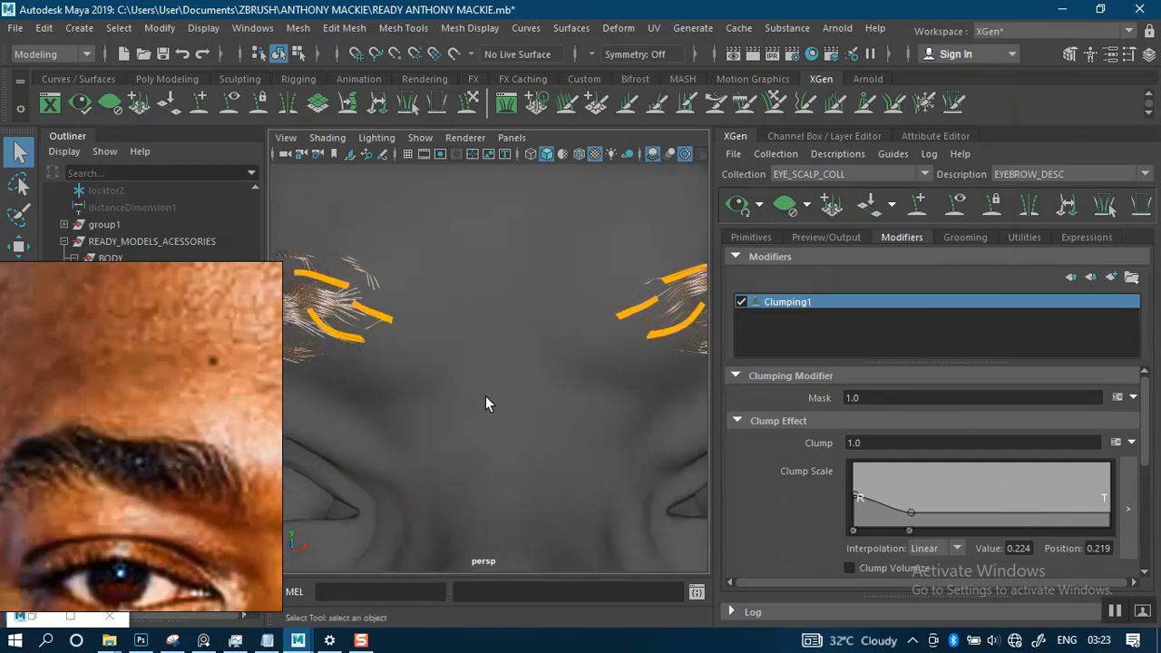
middle_click_drag(485, 402, 625, 385, "alt")
scroll(531, 345, "up", 3)
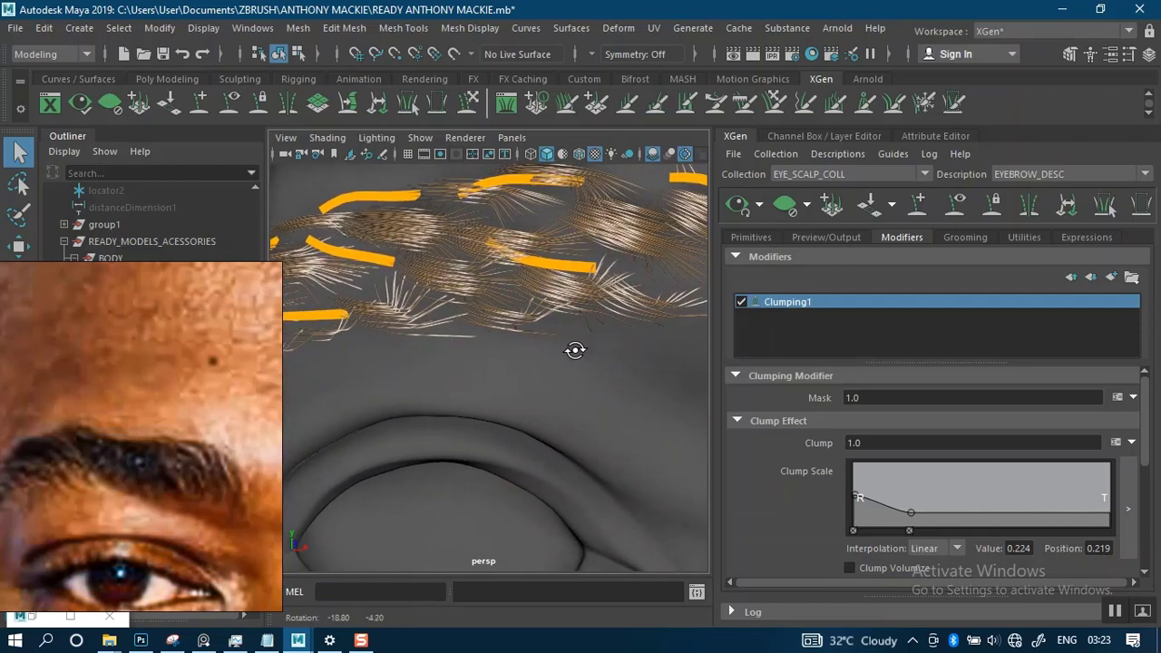
mouse_move(572, 345)
left_mouse_down("alt")
mouse_move(568, 378)
mouse_move(579, 359)
left_mouse_up("alt")
middle_click_drag(562, 357, 600, 362, "alt")
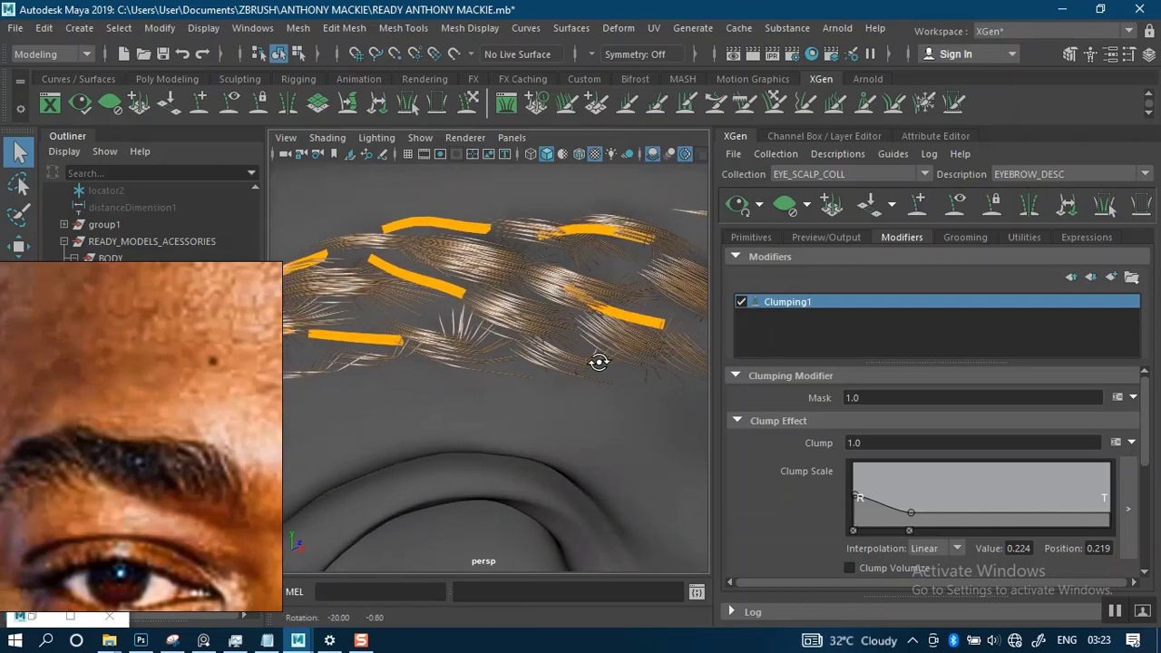
left_click_drag(599, 363, 577, 362, "alt")
middle_click_drag(576, 363, 592, 357, "alt")
mouse_move(591, 356)
left_mouse_down("alt")
mouse_move(575, 344)
mouse_move(622, 345)
mouse_move(590, 373)
mouse_move(601, 368)
left_mouse_up("alt")
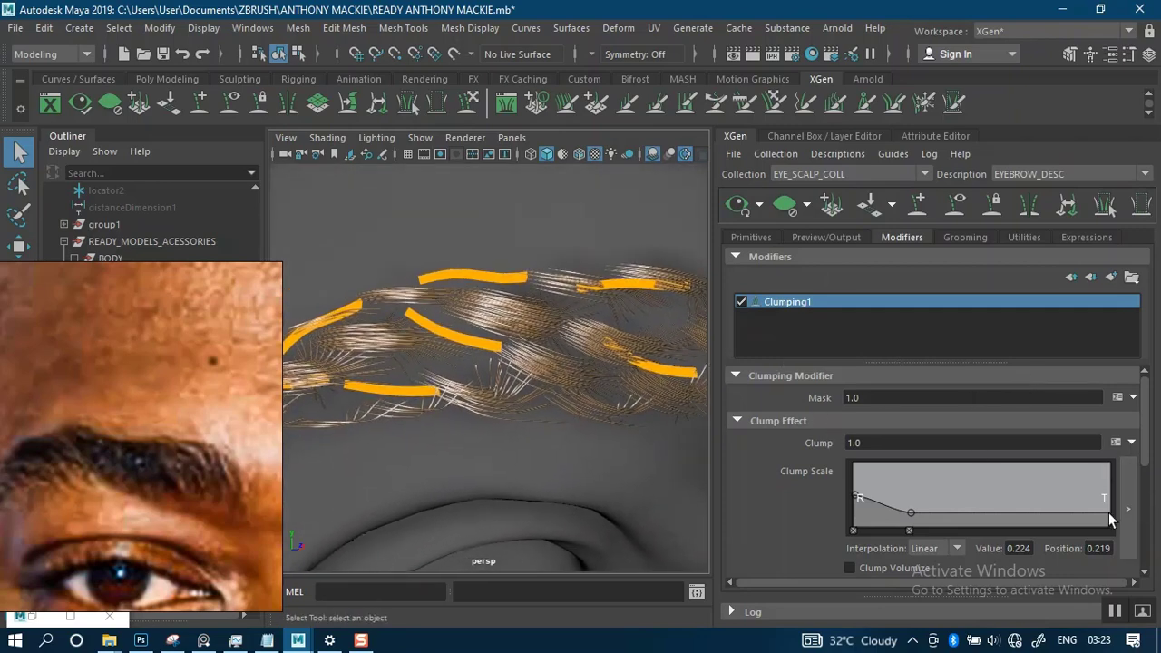
mouse_move(1110, 517)
left_mouse_down()
mouse_move(1109, 480)
mouse_move(1097, 514)
mouse_move(1111, 519)
left_mouse_up()
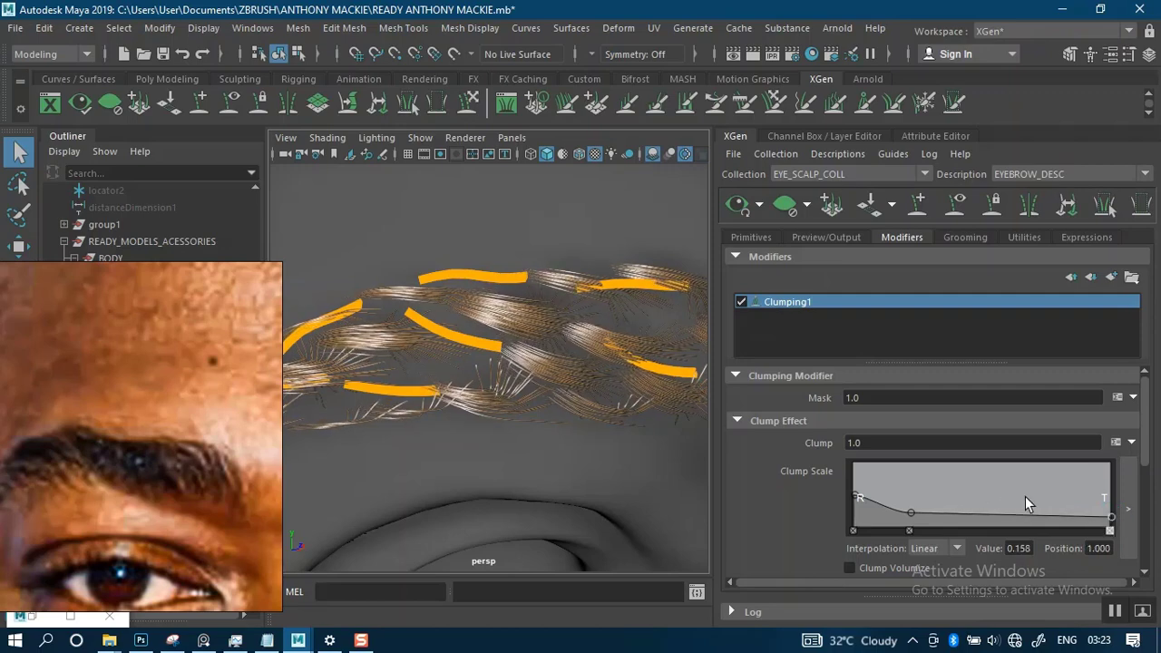
- Hide the XGen guides so the eyebrow hair can be judged on its own
scroll(505, 388, "down", 7)
left_click_drag(571, 400, 522, 392, "alt")
left_click(960, 212)
scroll(534, 456, "up", 3)
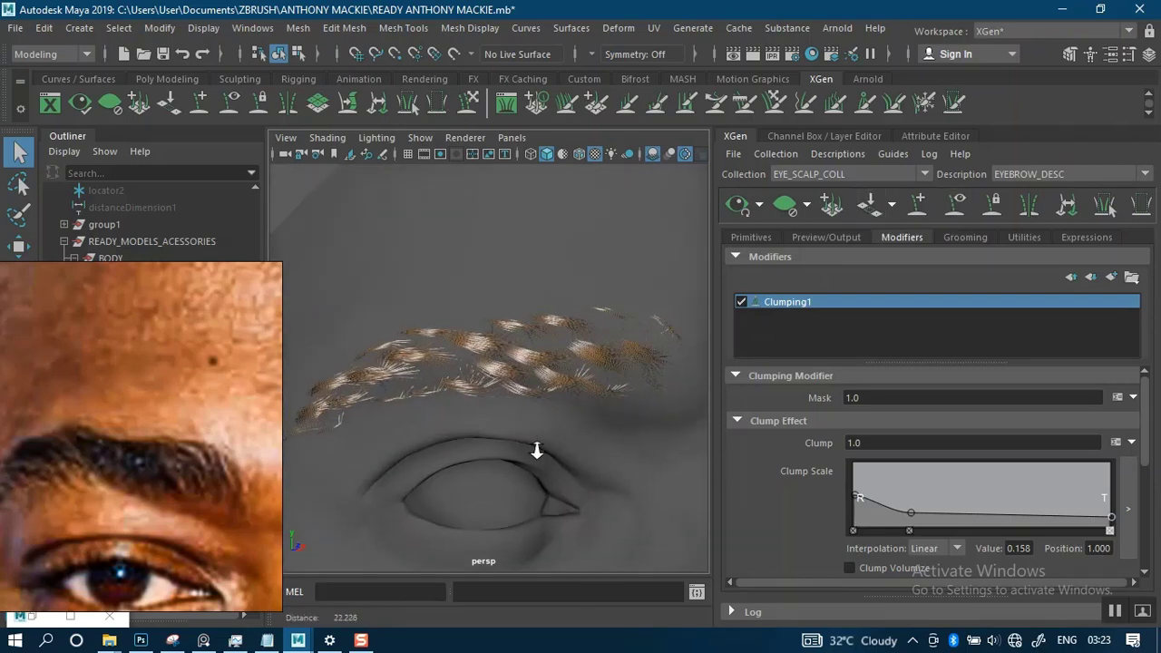
left_click_drag(534, 456, 591, 374, "alt")
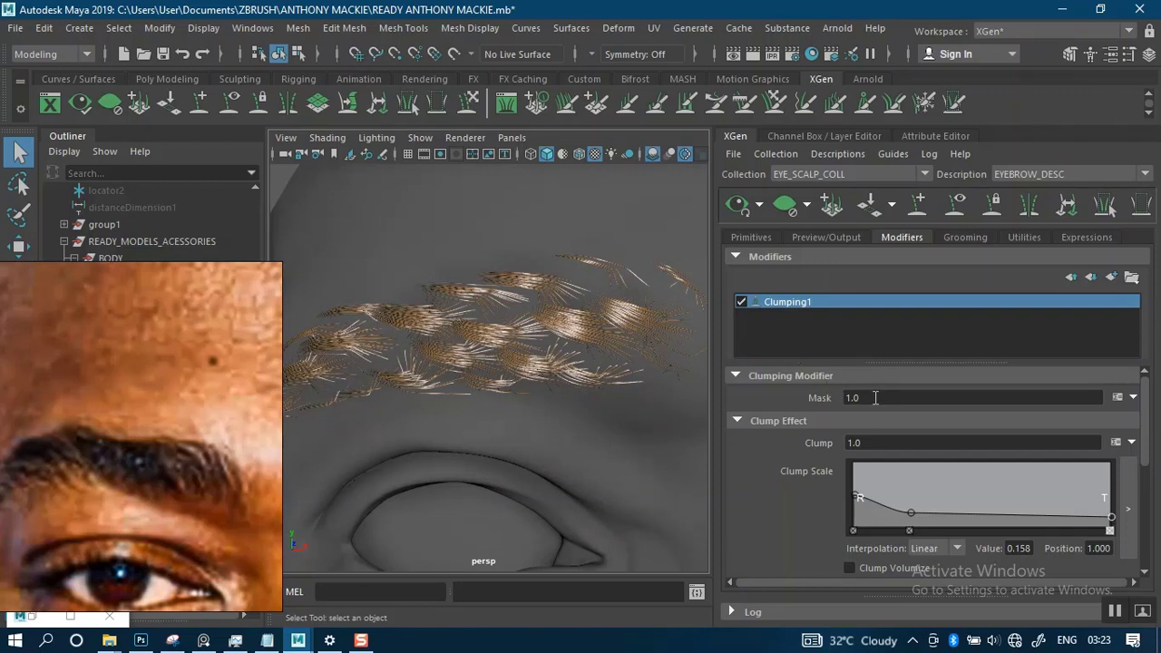
- Set Clumping1's mask to 0.5 and examine the softened clumps up close
left_click_drag(875, 398, 827, 399)
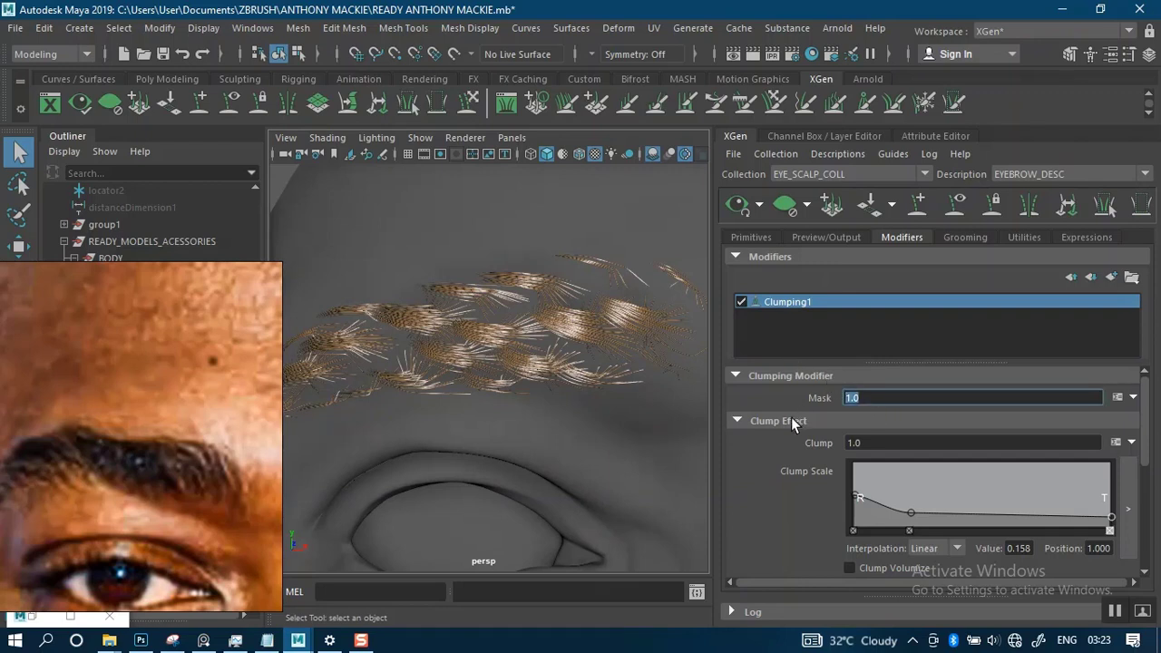
type("0.5")
key("Return")
left_click_drag(532, 376, 547, 383, "alt")
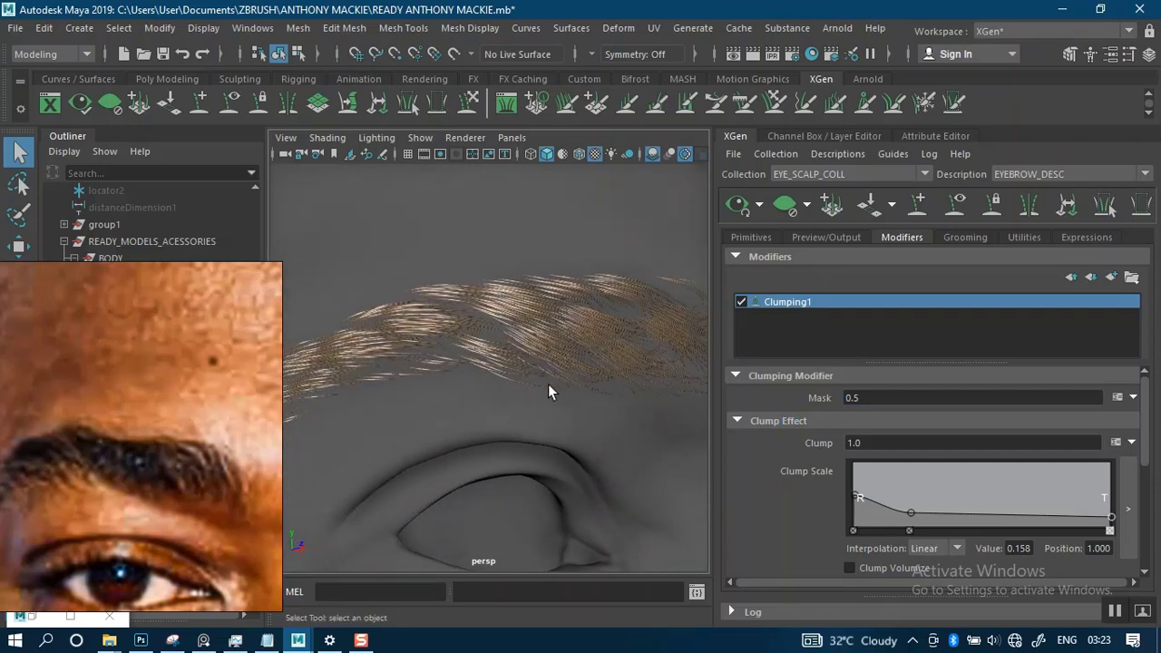
middle_click_drag(560, 376, 601, 360, "alt")
scroll(597, 375, "up", 3)
mouse_move(598, 377)
left_mouse_down("alt")
mouse_move(552, 393)
mouse_move(506, 373)
mouse_move(547, 332)
mouse_move(551, 348)
mouse_move(535, 355)
mouse_move(594, 356)
left_mouse_up("alt")
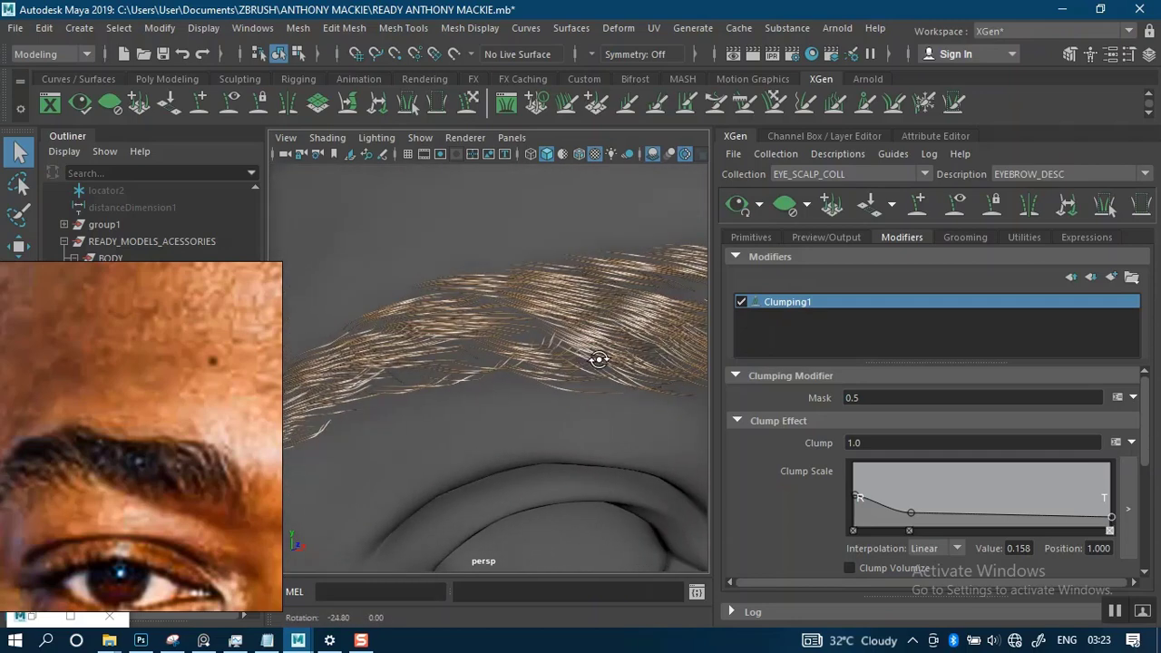
- Set Clumping1's mask to 0.8 and check the whole brow
left_click(876, 398)
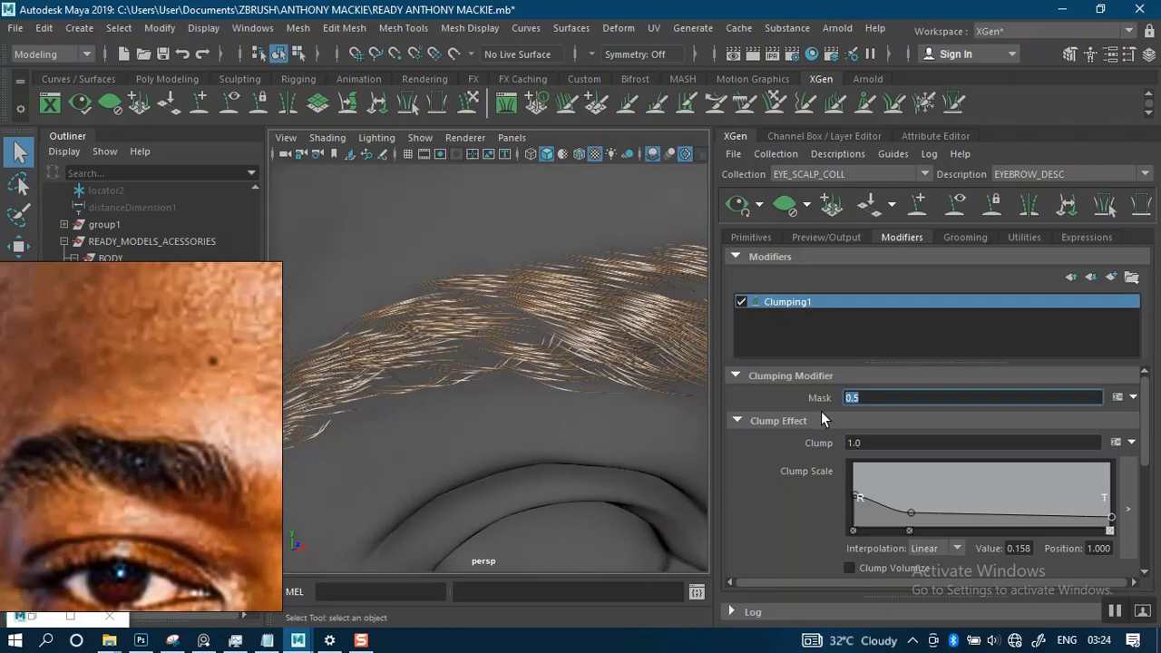
type("0.8")
key("Return")
left_click_drag(575, 433, 568, 378, "alt")
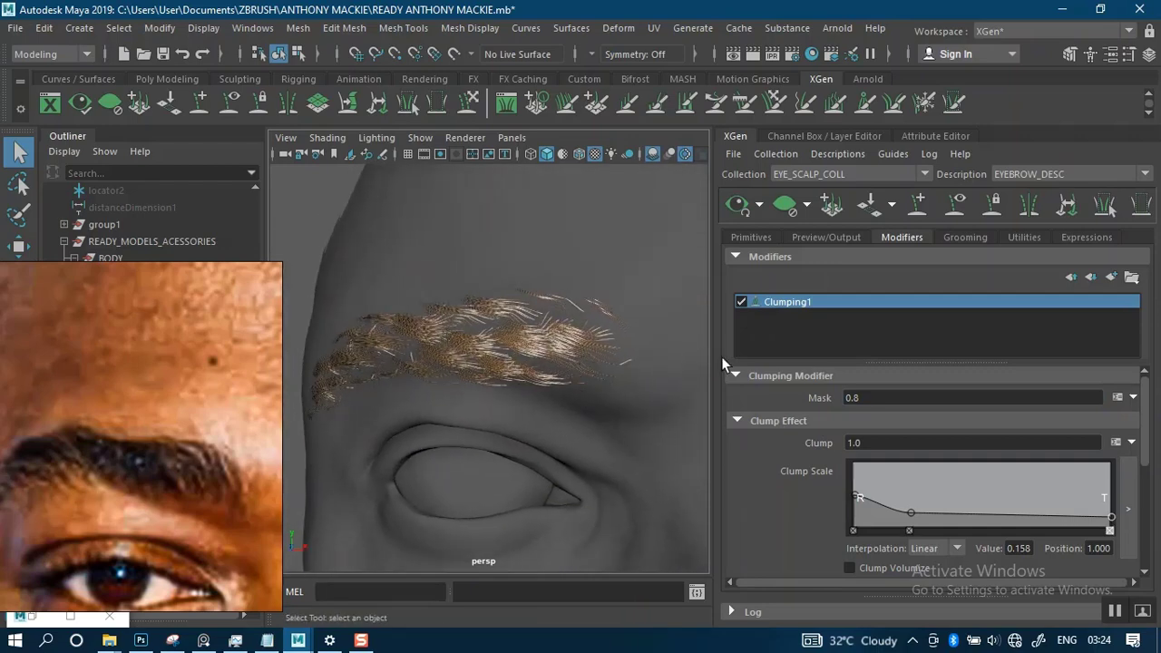
- Add a second Clumping modifier to the eyebrow description
left_click(1111, 278)
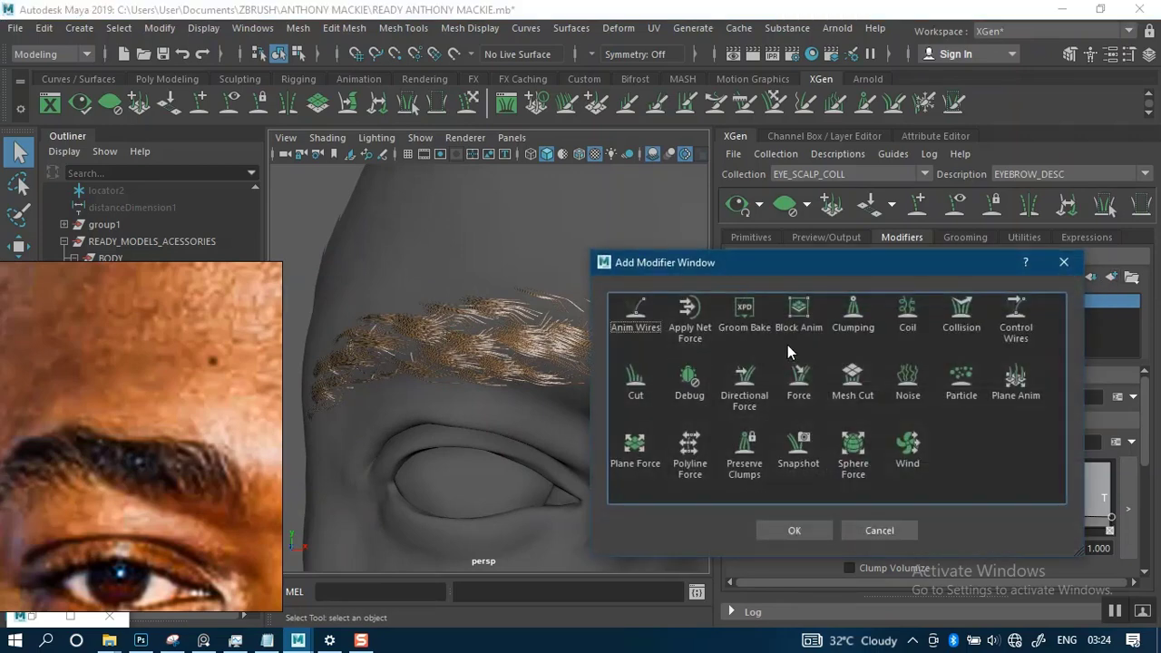
left_click(853, 318)
left_click(796, 528)
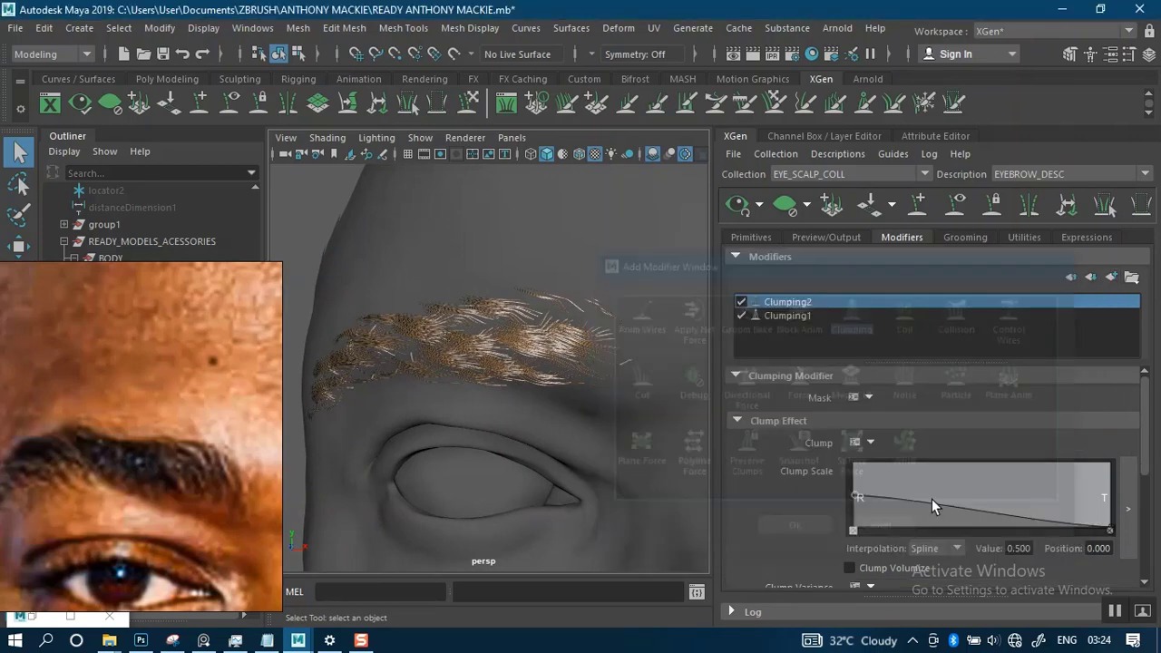
- Set up Clumping2's maps by generating clump points at a density of 9 and saving them
left_click_drag(1146, 448, 1123, 568)
left_click(1102, 535)
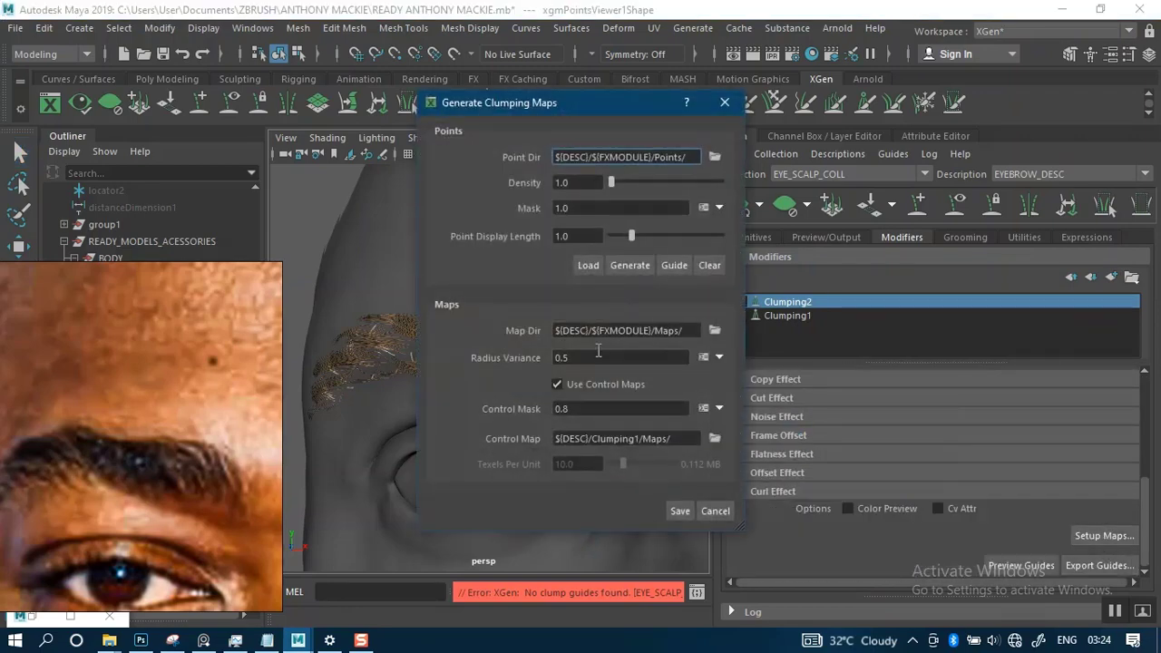
key("Tab")
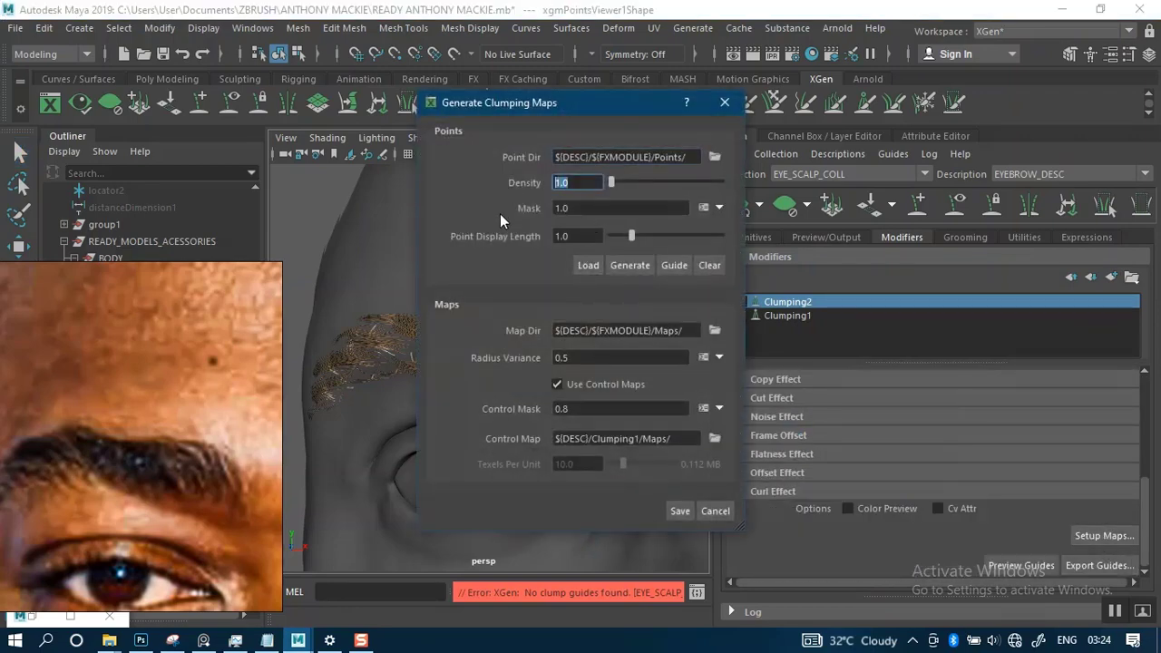
type("9")
left_click(629, 264)
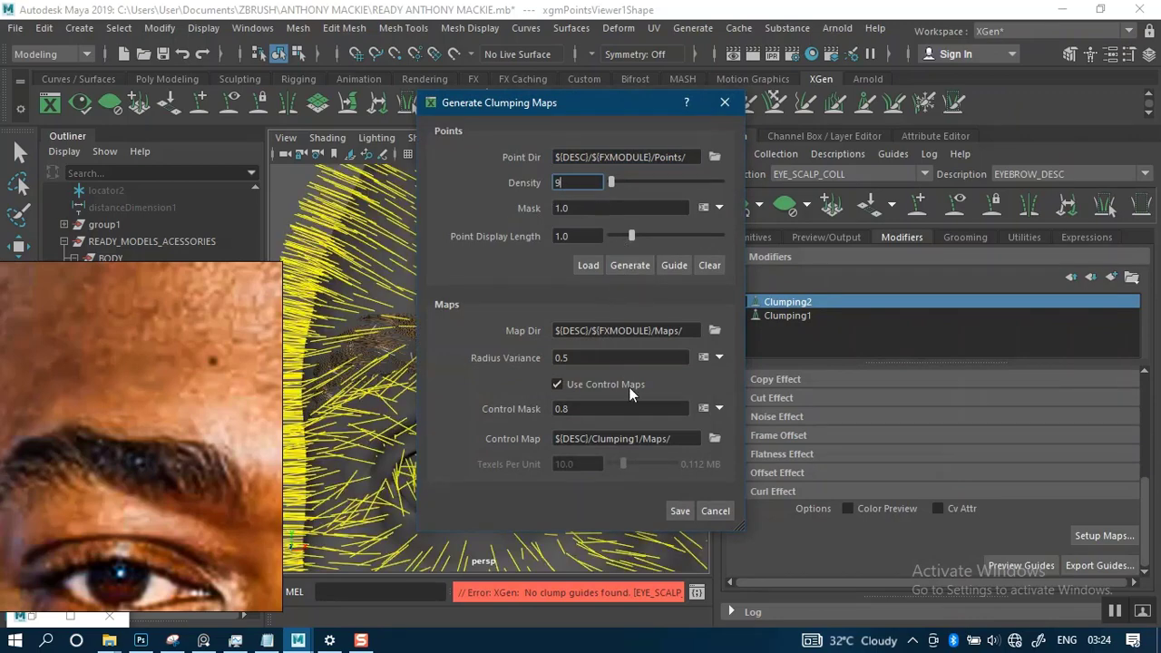
left_click(678, 511)
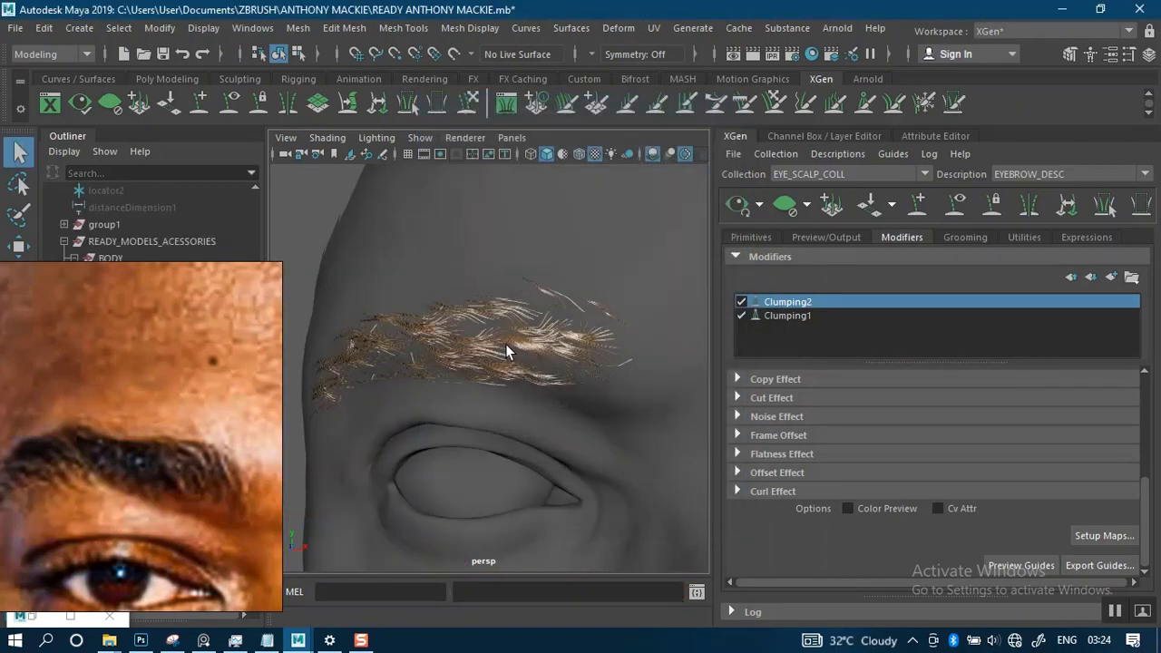
- Examine the brow up close and compare the hair with both clumping modifiers switched off and on again
left_click_drag(505, 349, 524, 319, "alt")
right_click_drag(523, 316, 559, 410, "alt")
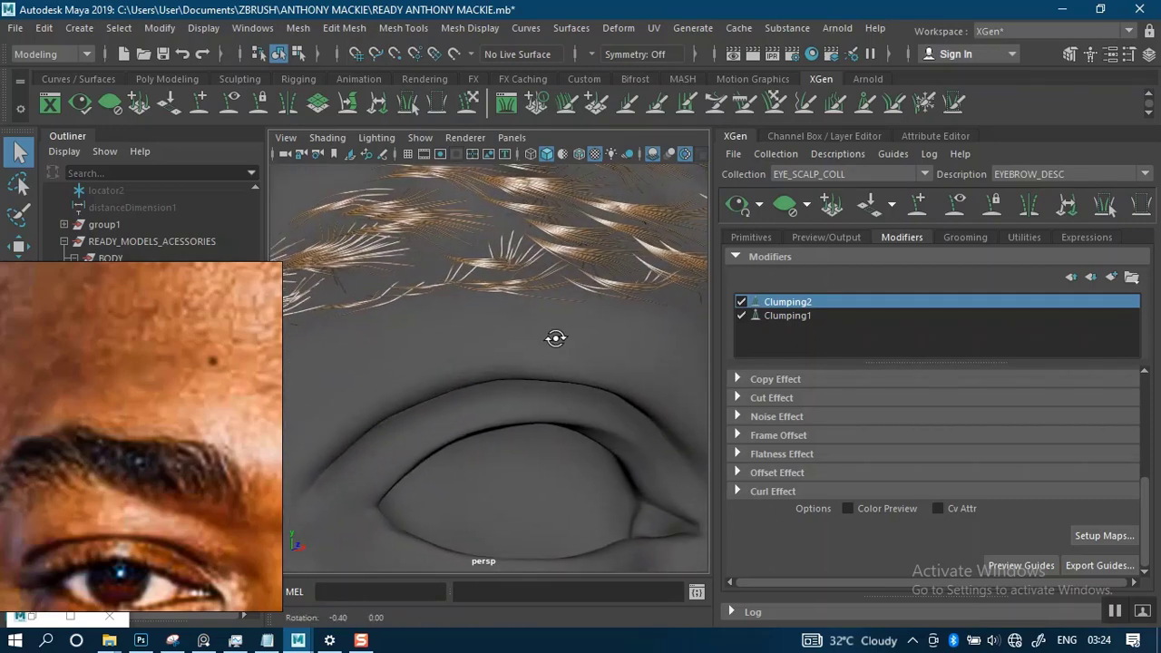
left_click_drag(554, 336, 537, 347, "alt")
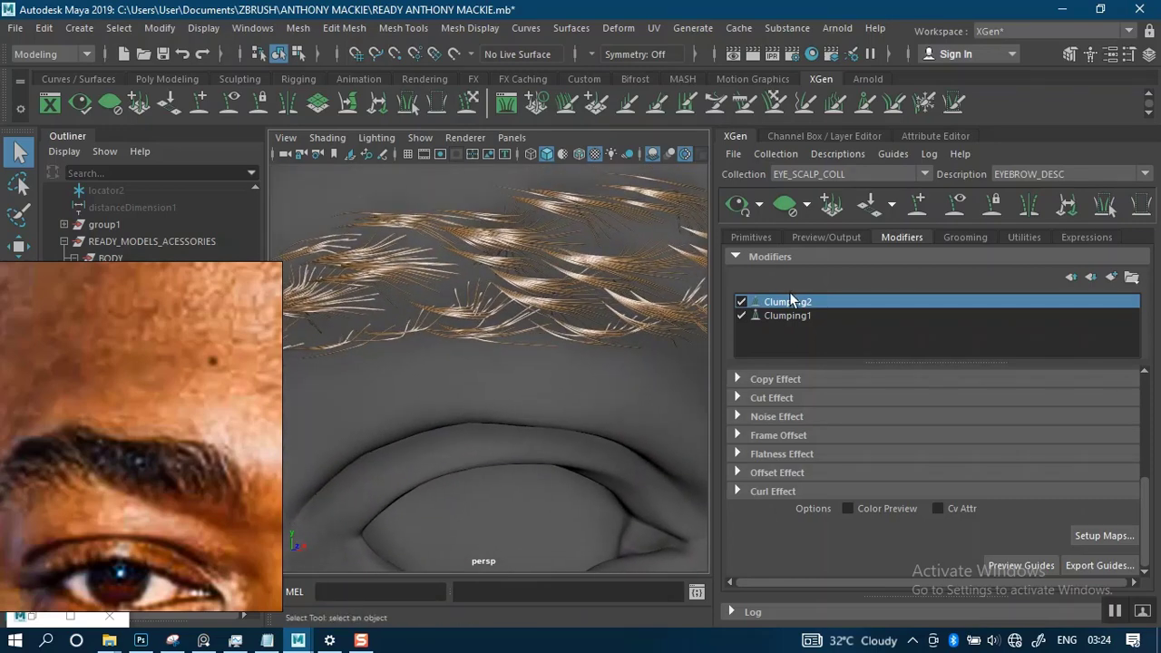
left_click(740, 316)
left_click(740, 302)
left_click(740, 302)
left_click(741, 316)
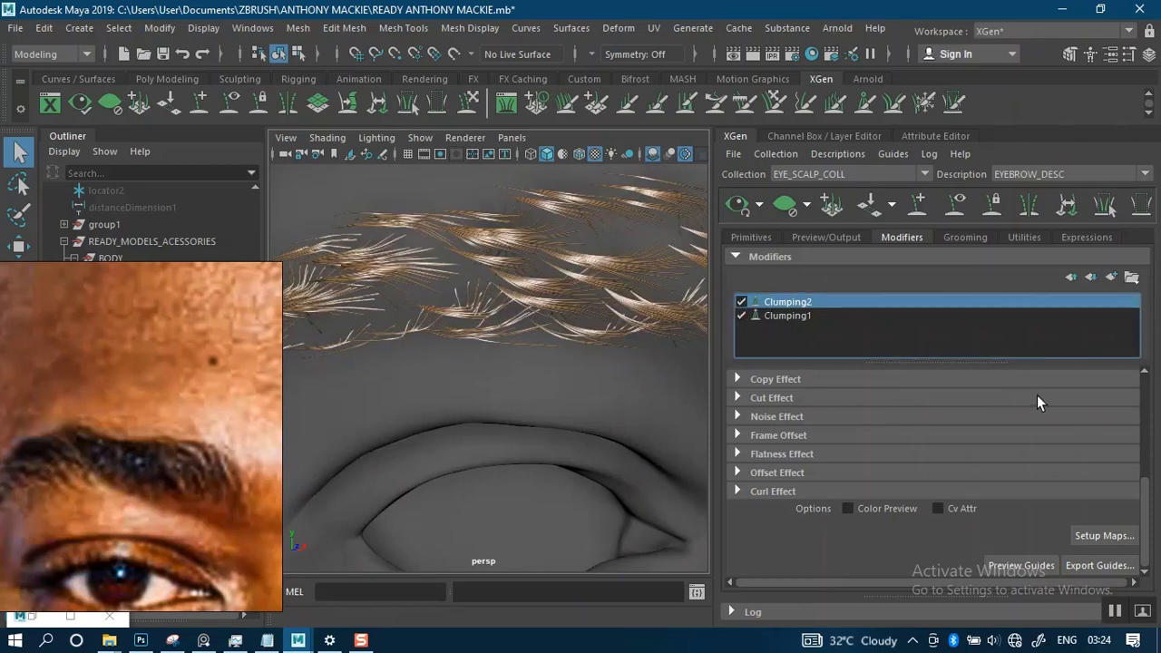
- Reopen Clumping2's map setup, regenerate the clump points, and save the maps at a density of 9
mouse_move(1142, 508)
left_mouse_down()
mouse_move(1145, 415)
mouse_move(1157, 509)
left_mouse_up()
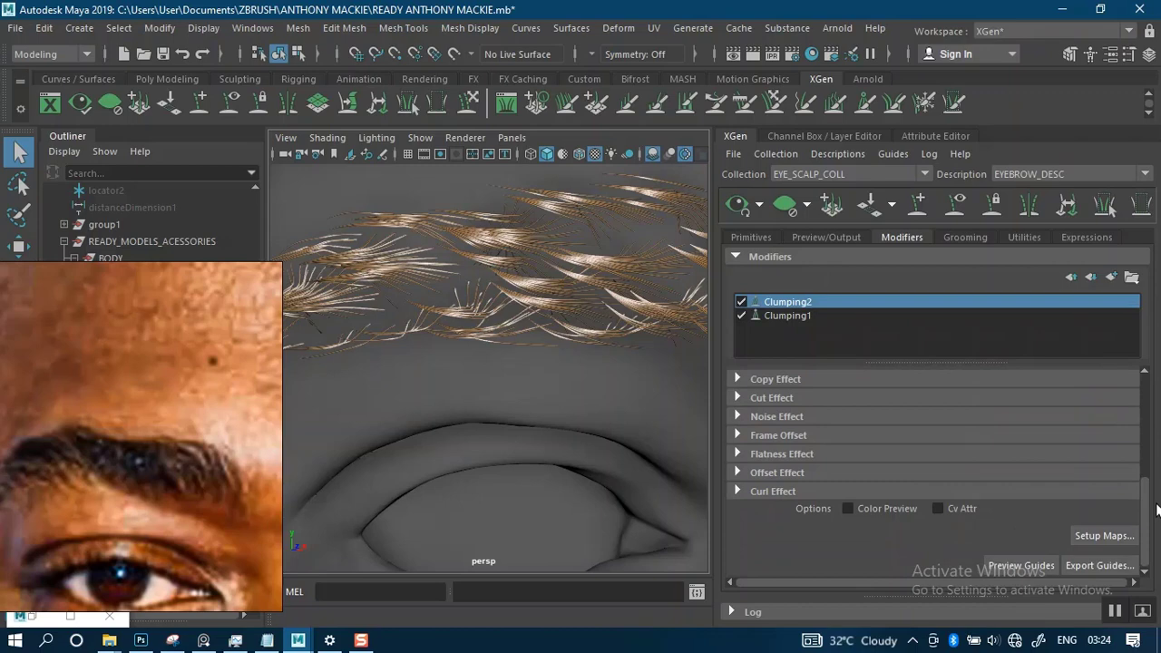
left_click(1102, 536)
left_click_drag(584, 179, 522, 192)
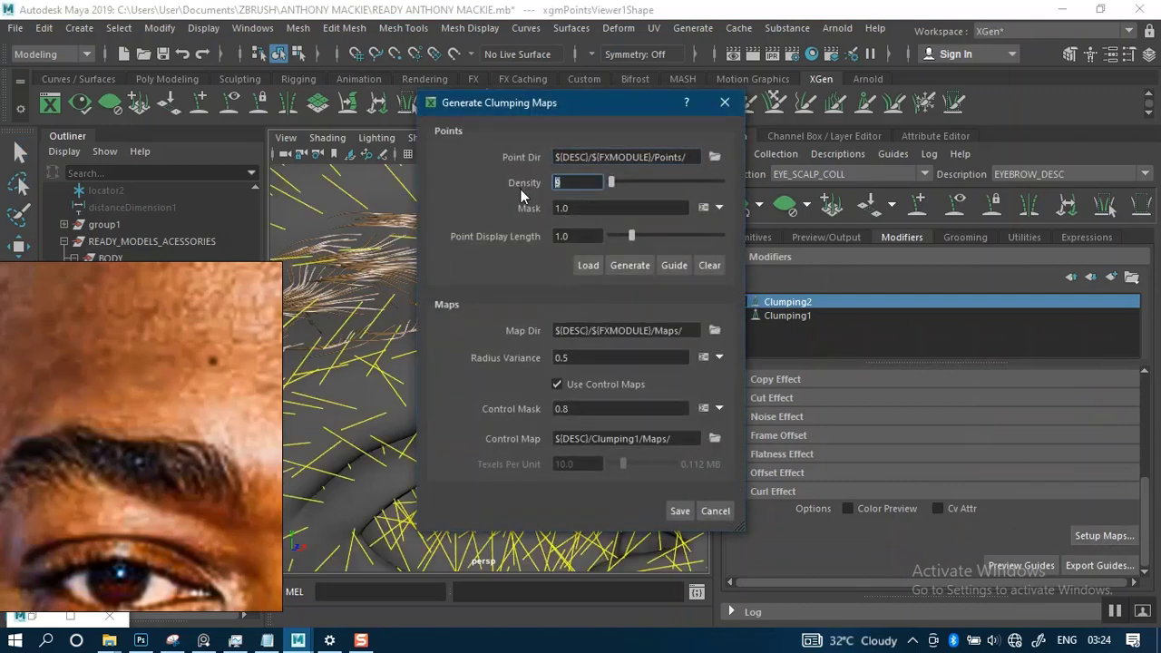
type("12")
left_click(628, 267)
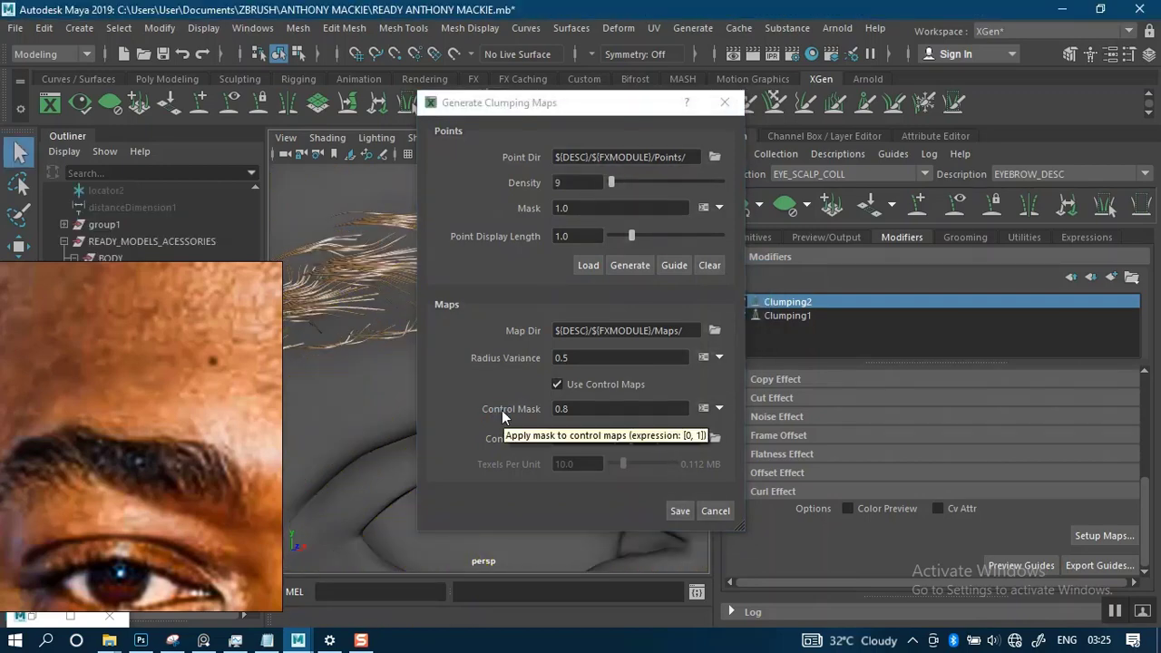
left_click(679, 511)
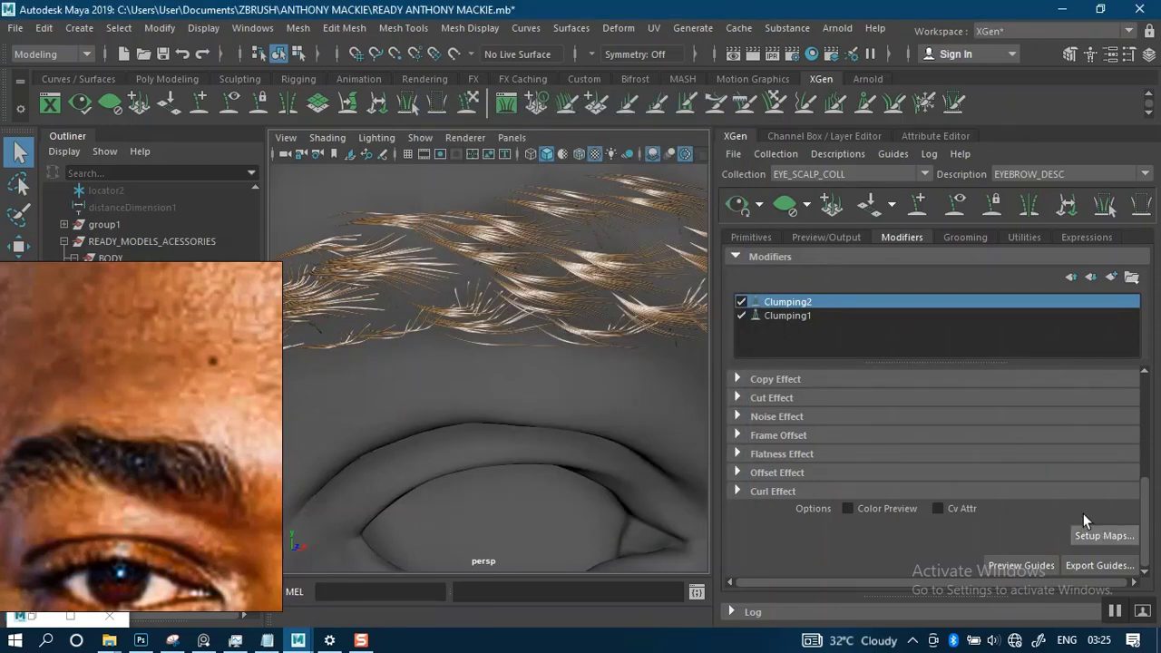
- Revise the point density for Clumping2, regenerate and save its clumping maps, and inspect the brow alongside its clump settings
left_click(1101, 534)
double_click(567, 182)
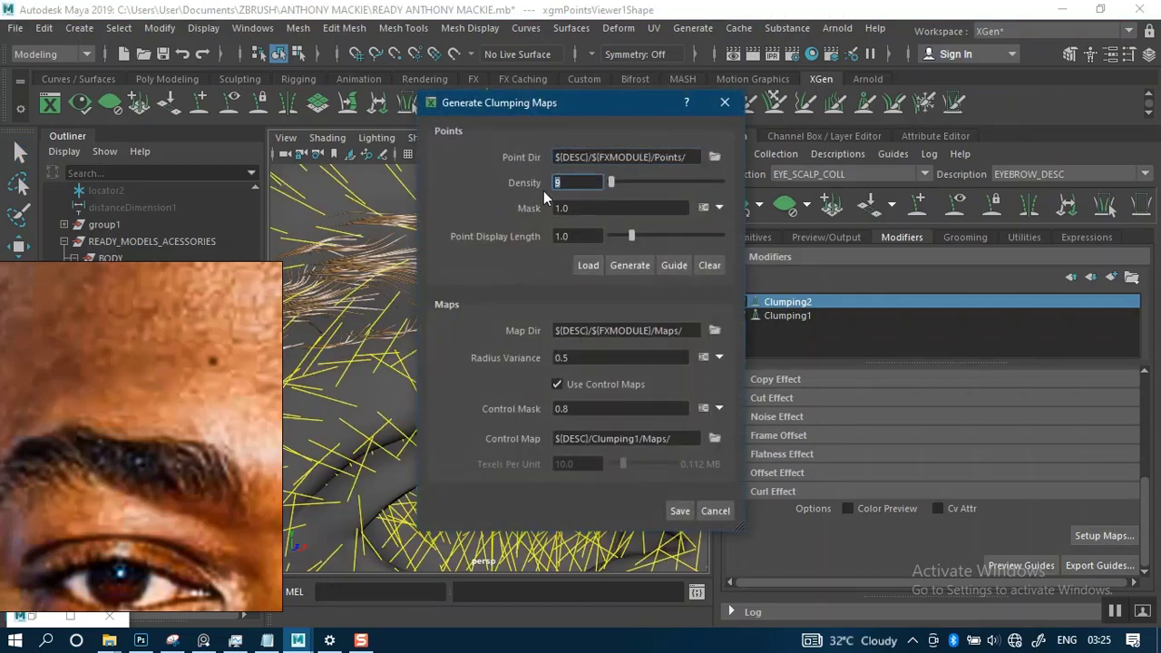
left_click(624, 264)
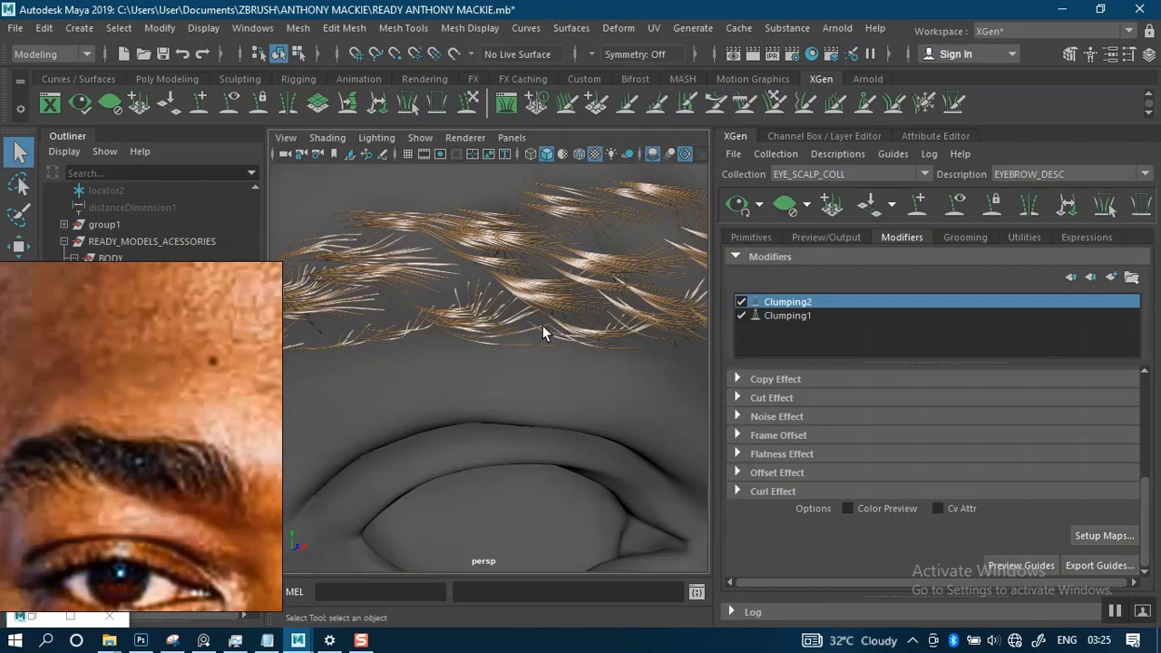
scroll(550, 304, "down", 4)
left_click_drag(519, 301, 779, 288, "alt")
scroll(1107, 426, "up", 5)
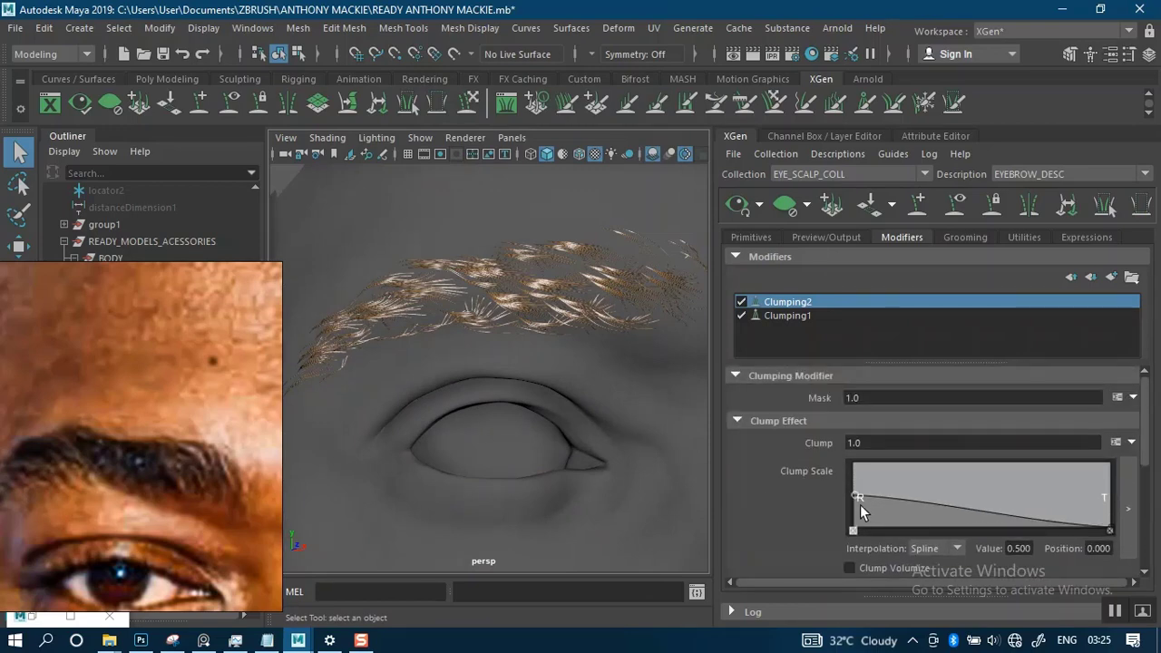
- Lower the root end of Clumping2's Clump Scale curve to a value of 0.368
right_click_drag(580, 354, 586, 423, "alt")
middle_click_drag(586, 422, 543, 467, "alt")
left_click_drag(594, 397, 635, 390, "alt")
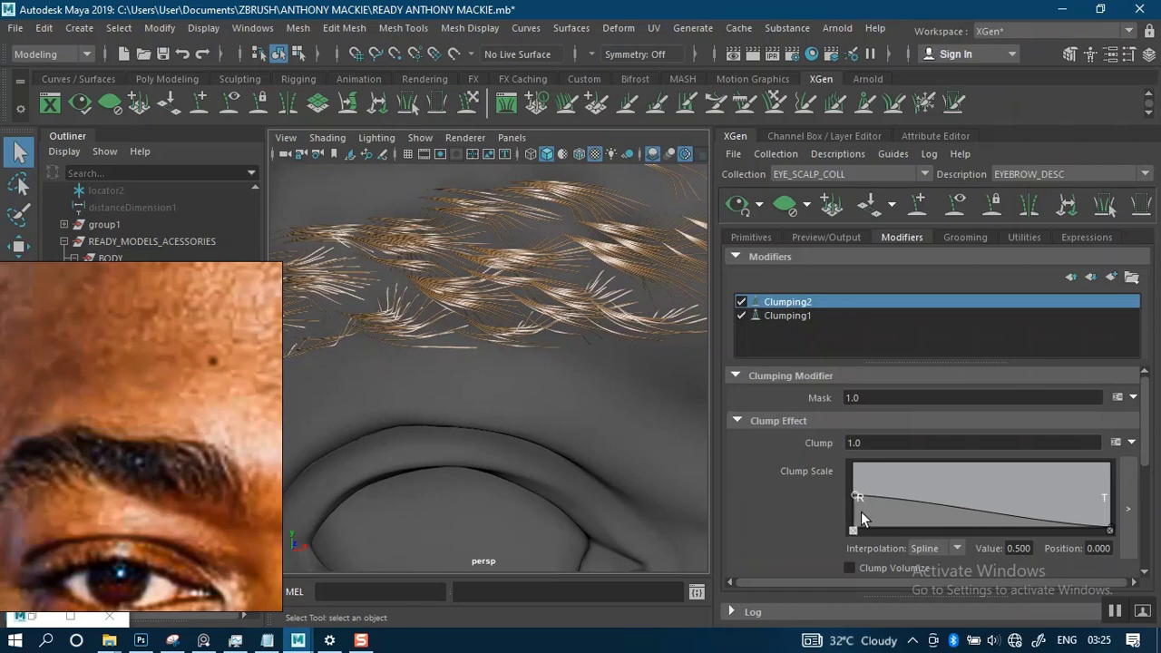
mouse_move(854, 494)
left_mouse_down()
mouse_move(854, 506)
mouse_move(840, 505)
mouse_move(852, 500)
left_mouse_up()
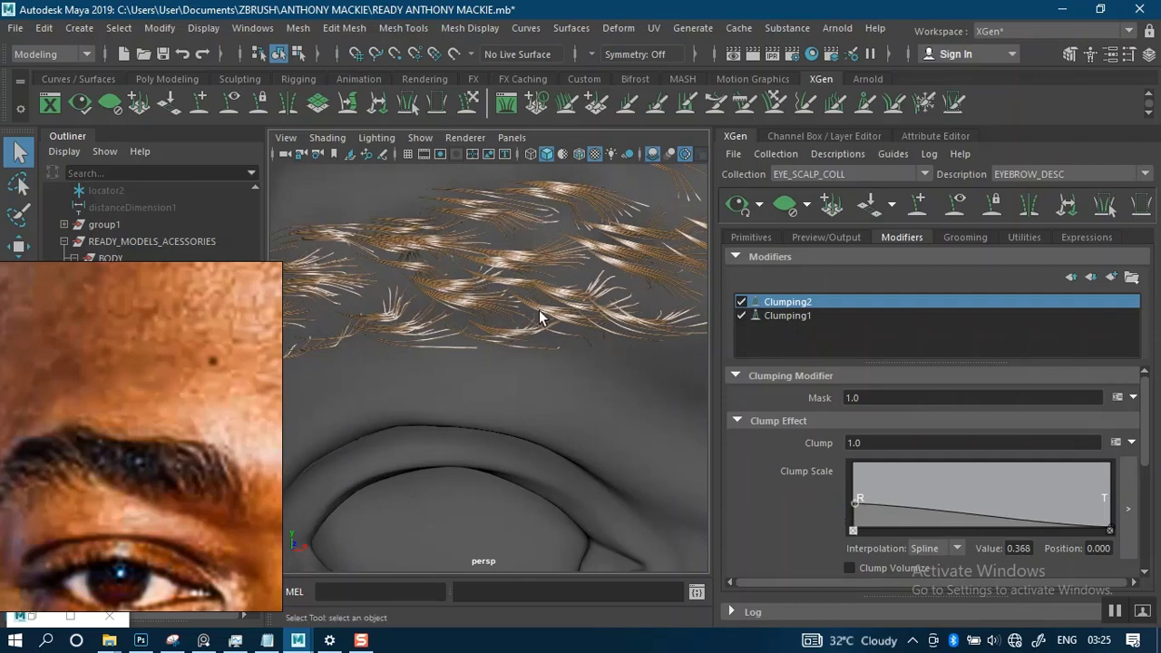
left_click_drag(558, 302, 500, 311, "alt")
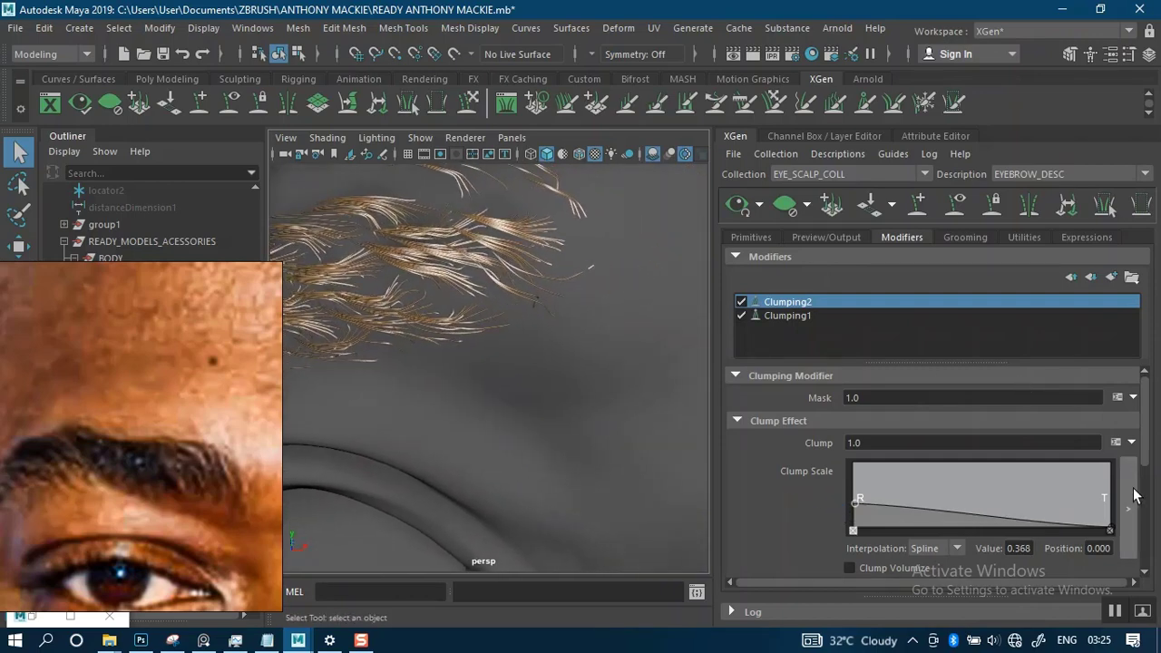
- Raise the tip of Clumping2's Clump Scale curve to 0.237 and add a middle point of value 0.211 at position 0.550
left_click_drag(1110, 530, 1110, 508)
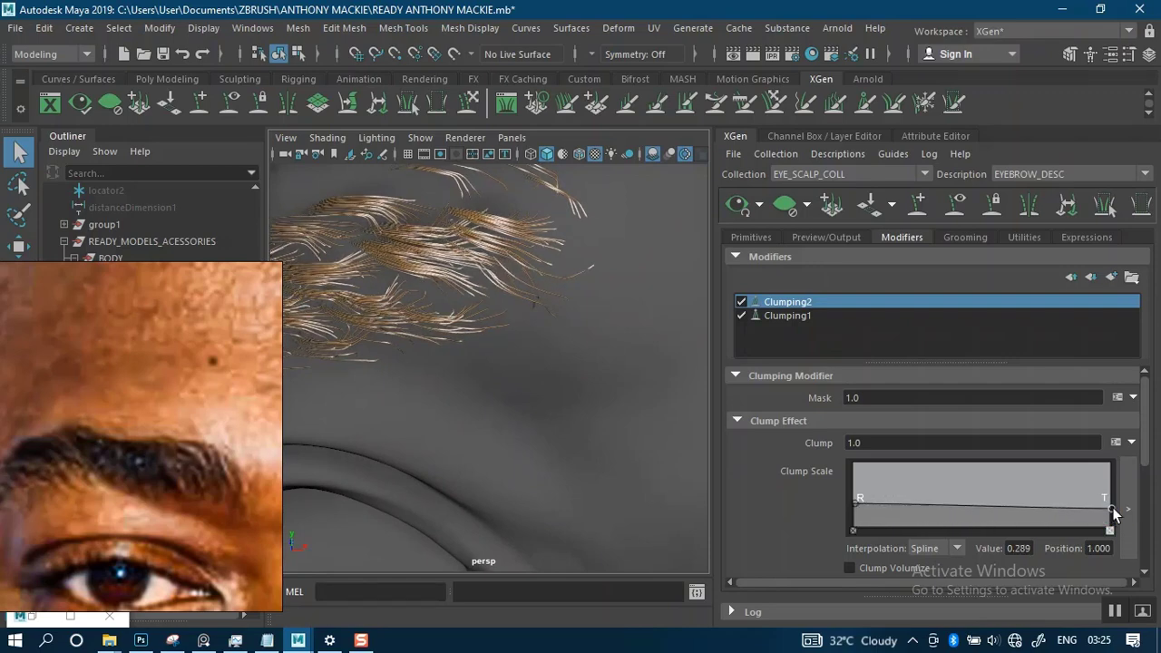
left_click_drag(695, 376, 694, 405, "alt")
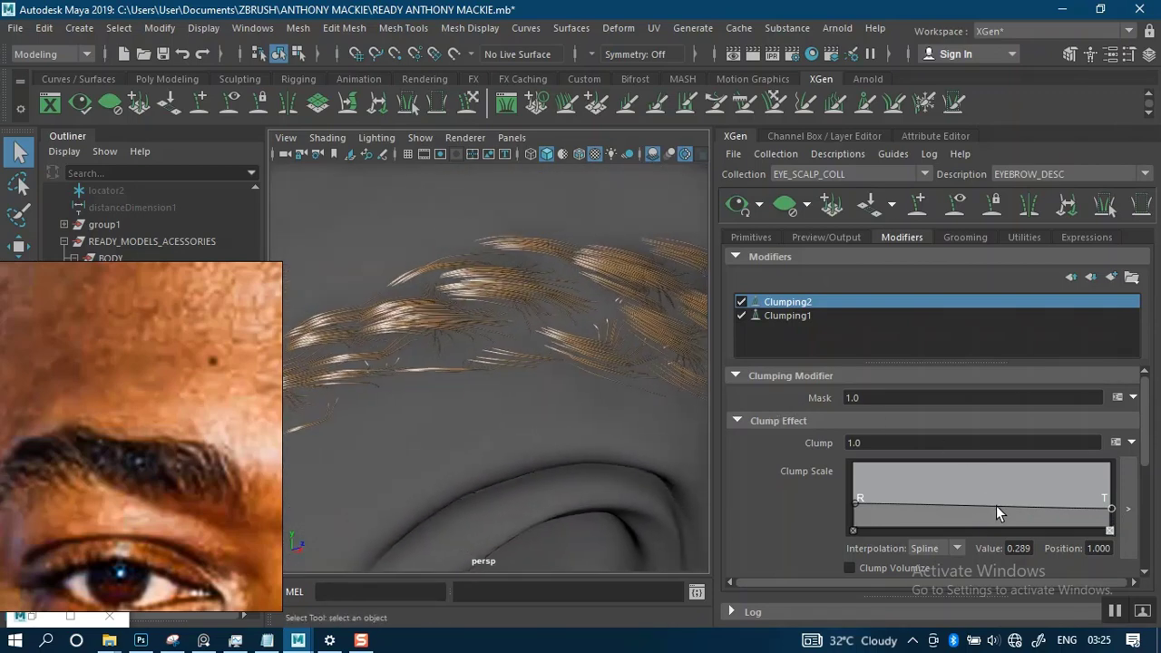
left_click_drag(996, 506, 996, 513)
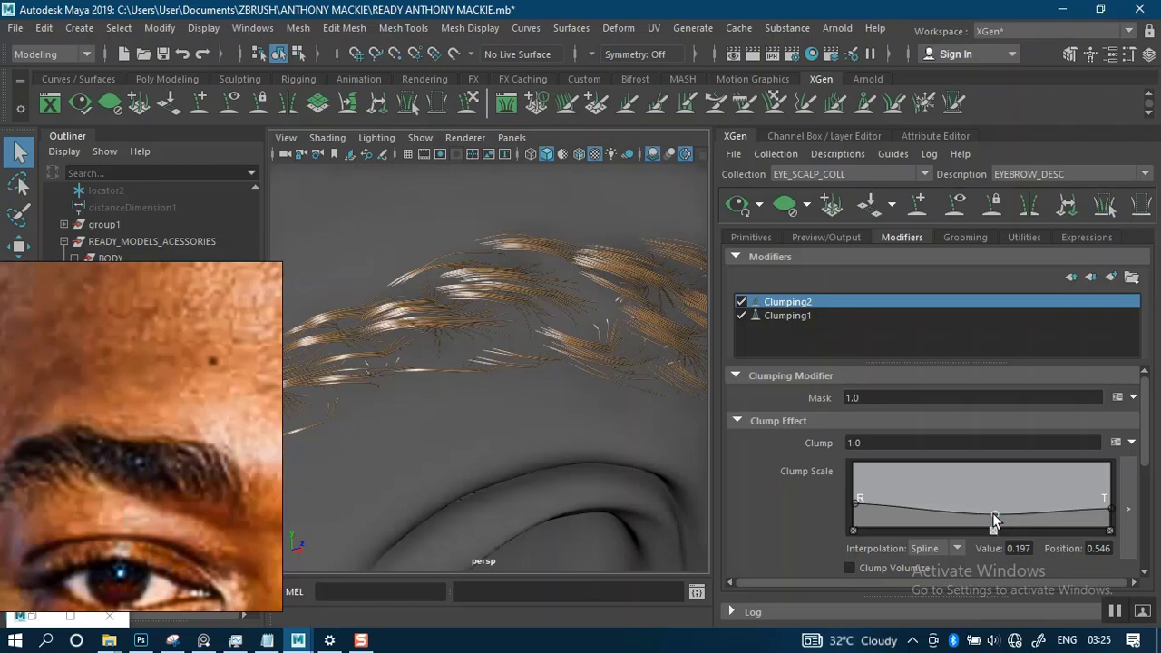
left_click(1109, 510)
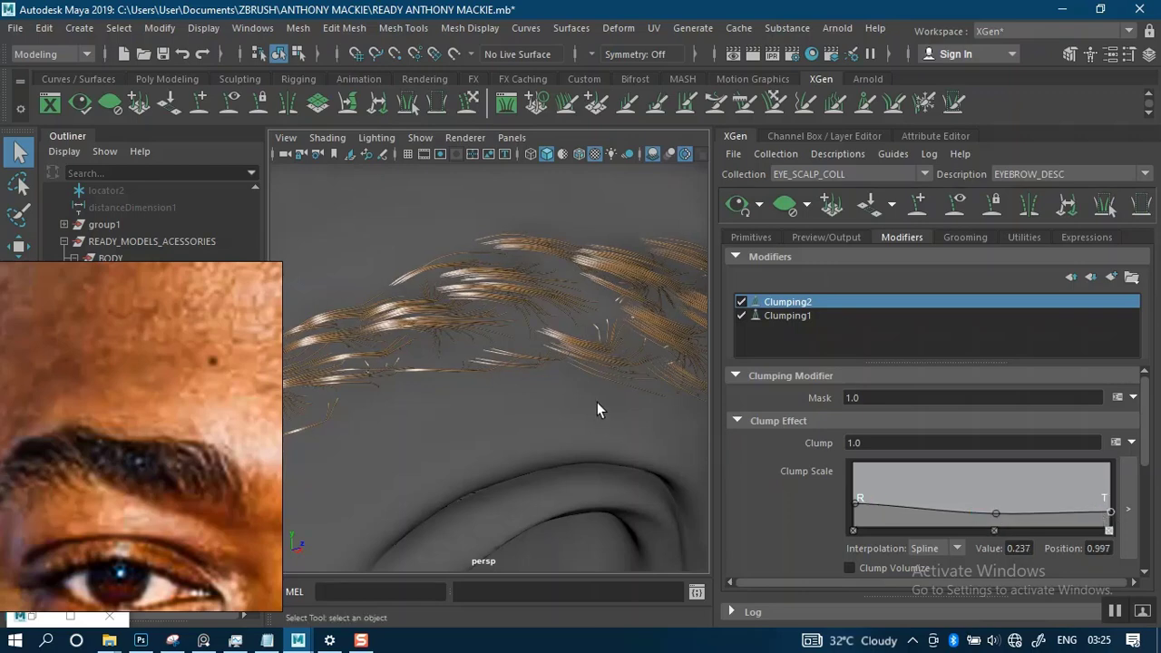
- Examine the brow from several angles and compare the hair with Clumping1 and Clumping2 each switched off and on again
scroll(559, 335, "down", 5)
left_click_drag(547, 354, 426, 385, "alt")
middle_click_drag(533, 385, 564, 356, "alt")
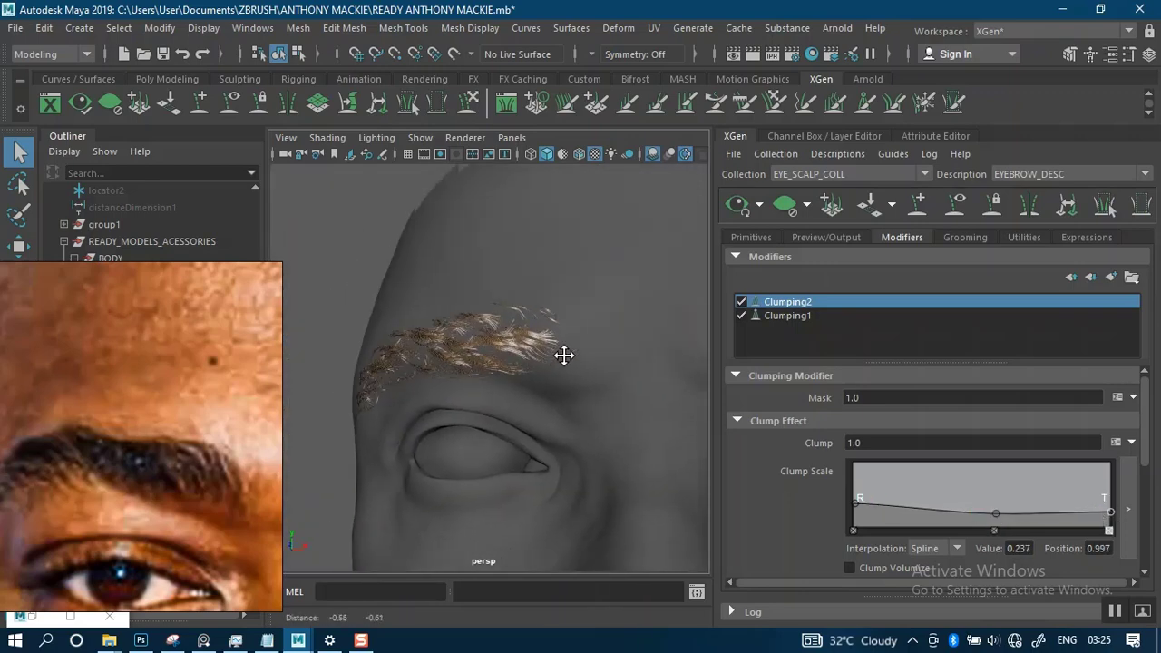
scroll(580, 381, "up", 5)
left_click_drag(601, 414, 580, 379, "alt")
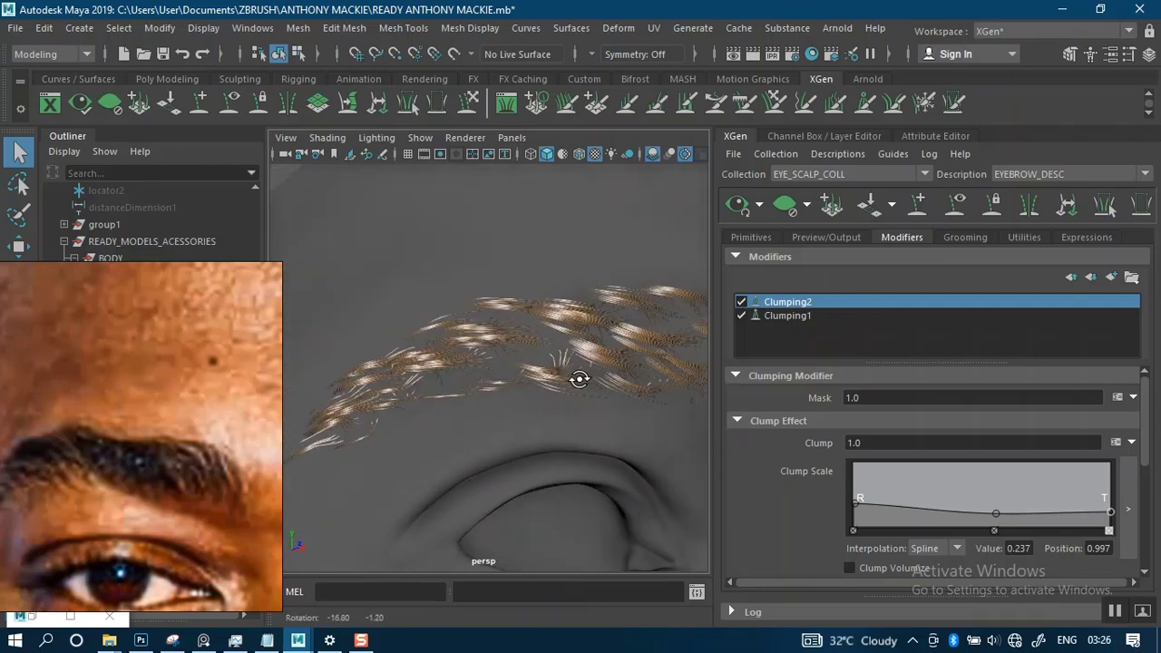
right_click_drag(579, 379, 723, 324, "alt")
left_click(742, 301)
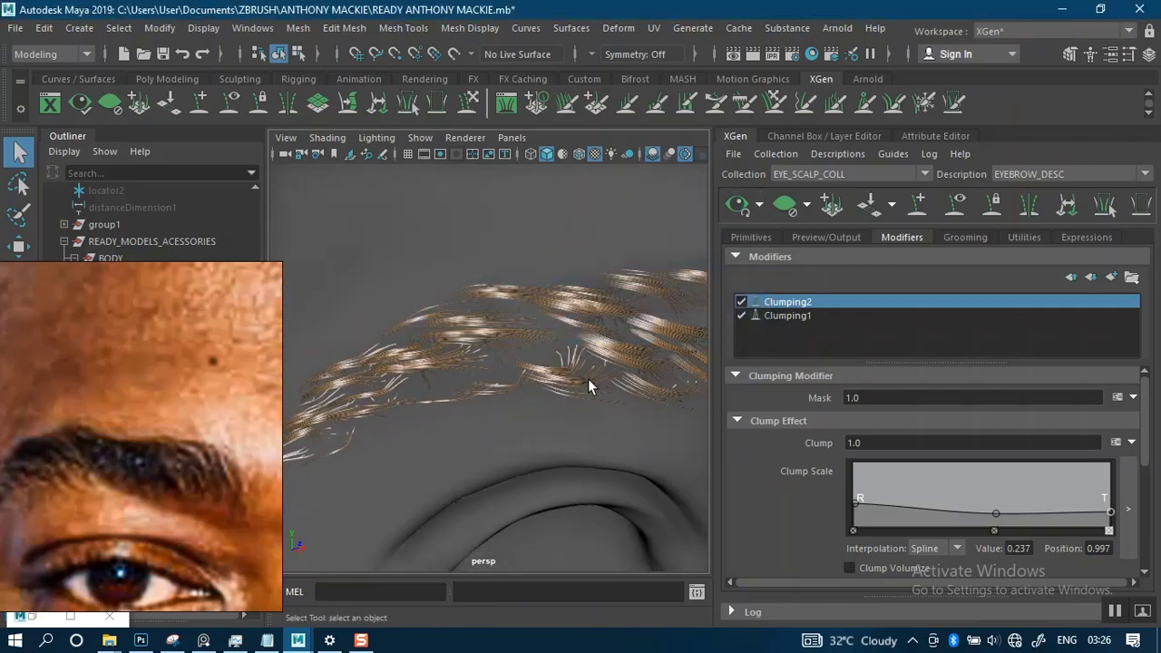
mouse_move(588, 379)
left_mouse_down("alt")
mouse_move(477, 381)
mouse_move(550, 371)
mouse_move(573, 346)
mouse_move(564, 389)
mouse_move(536, 381)
mouse_move(590, 373)
mouse_move(571, 344)
mouse_move(601, 394)
left_mouse_up("alt")
left_click(741, 315)
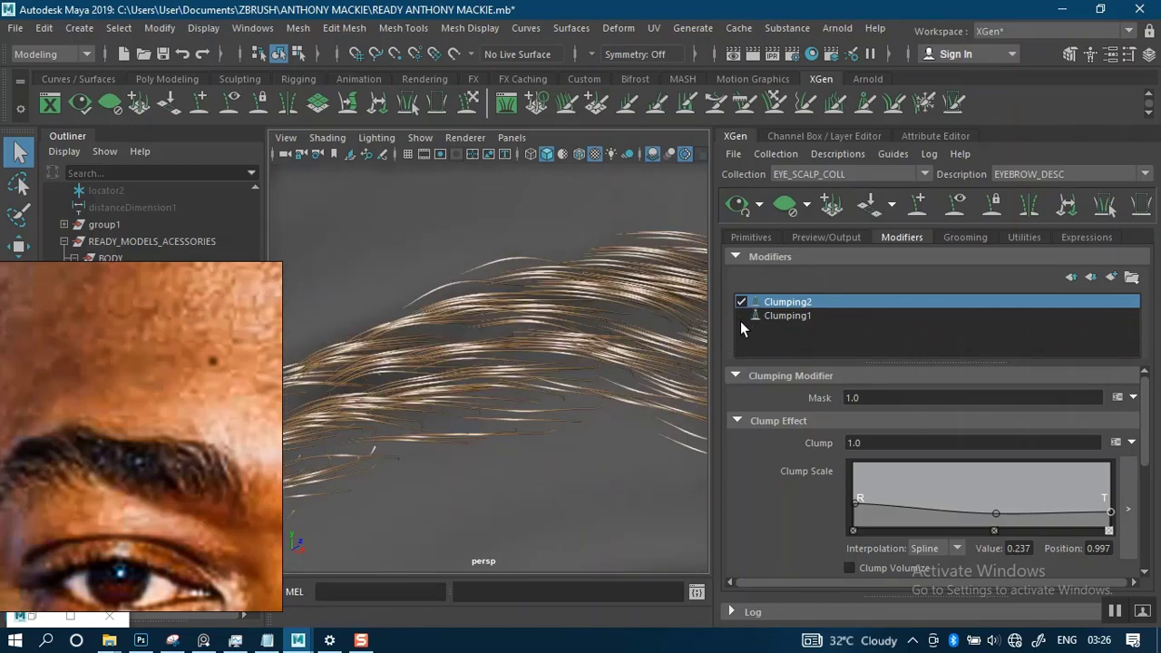
left_click(742, 316)
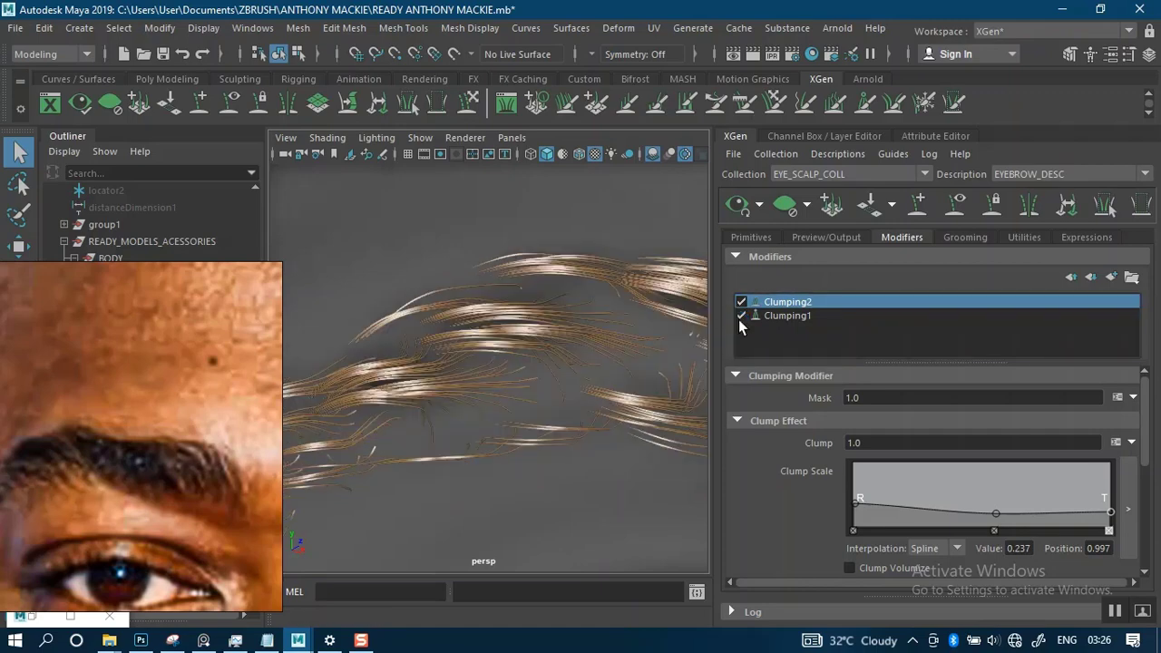
left_click_drag(571, 370, 528, 369, "alt")
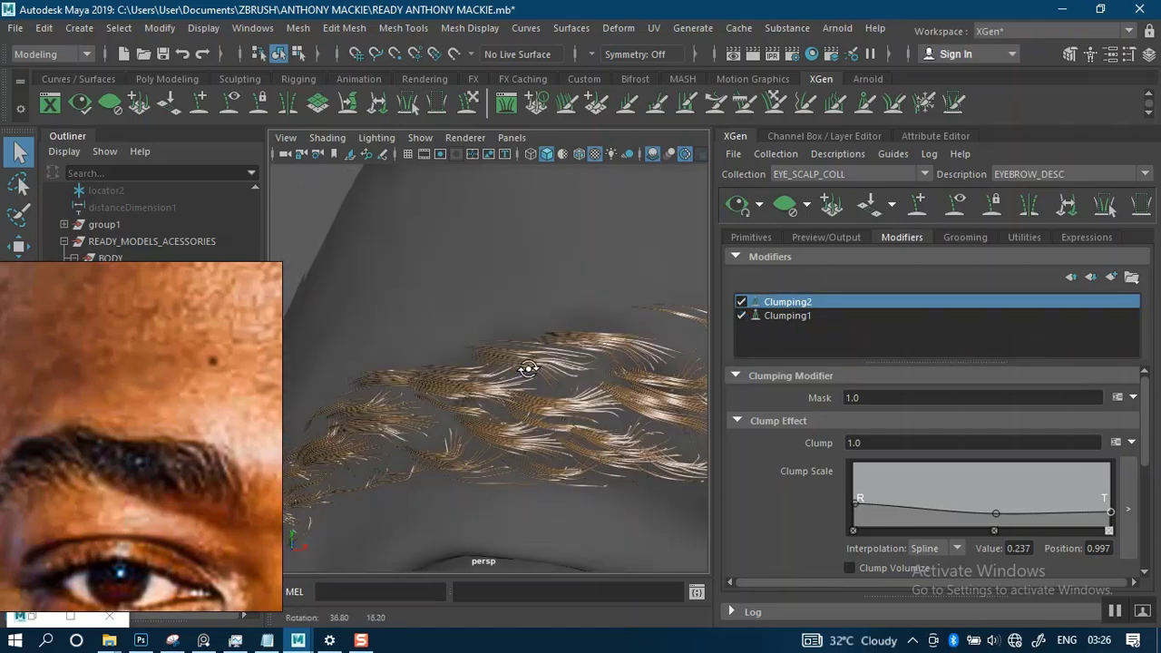
left_click(741, 302)
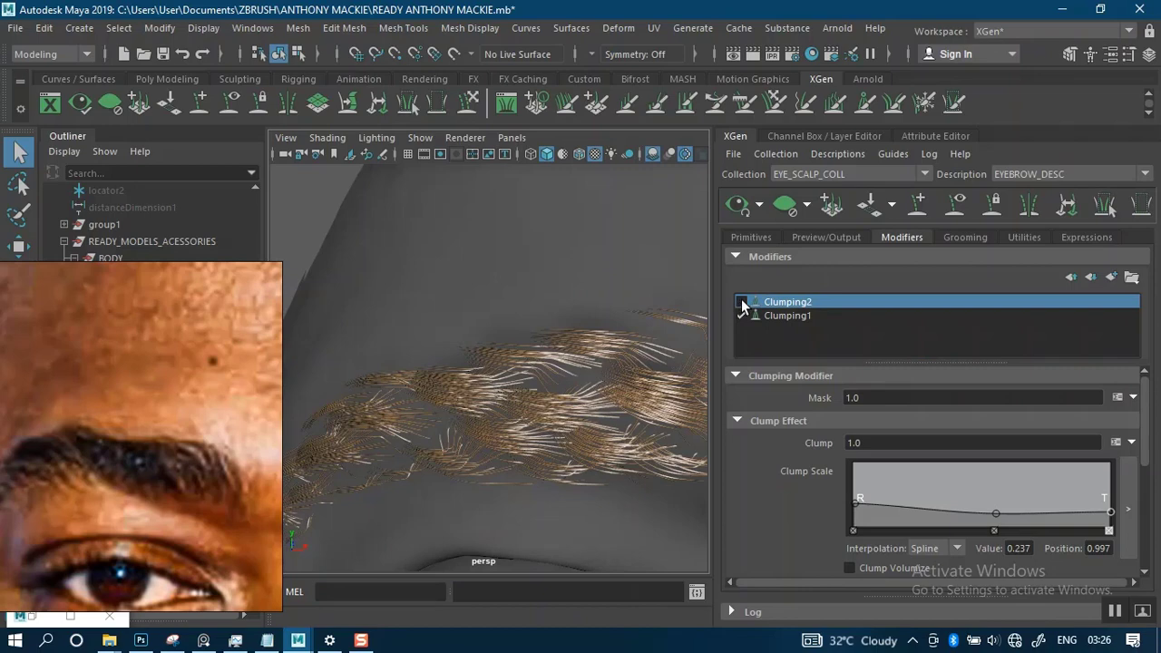
left_click(741, 302)
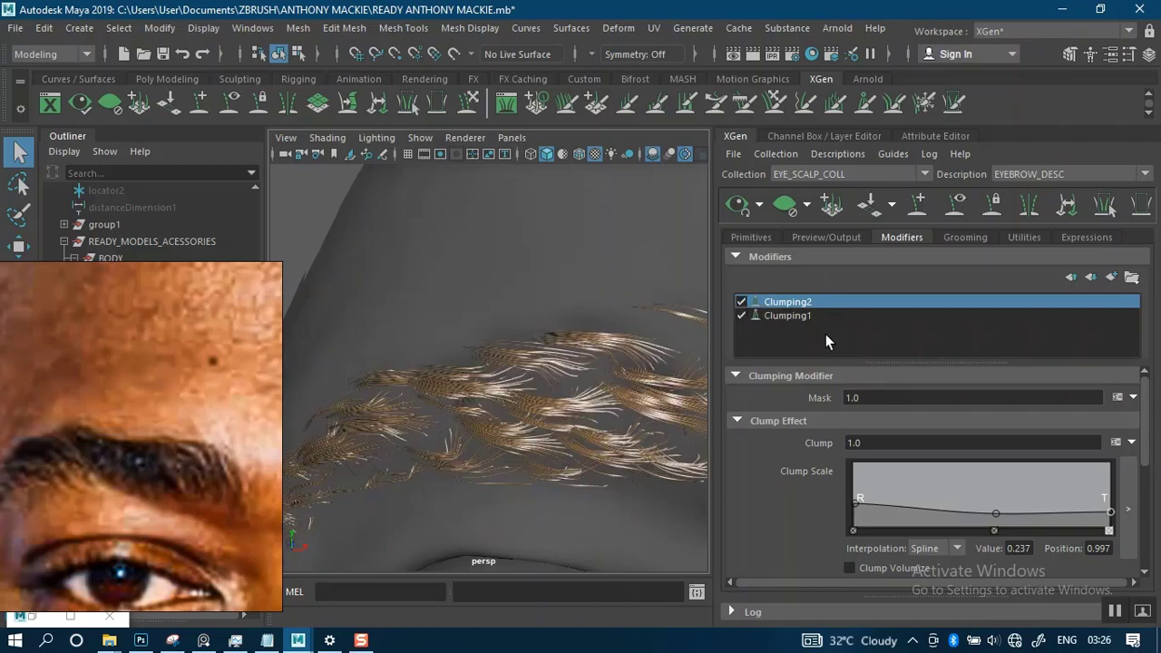
- Set Clumping2's clump point density to 30, regenerate the points, and save the clumping maps
scroll(1098, 472, "down", 6)
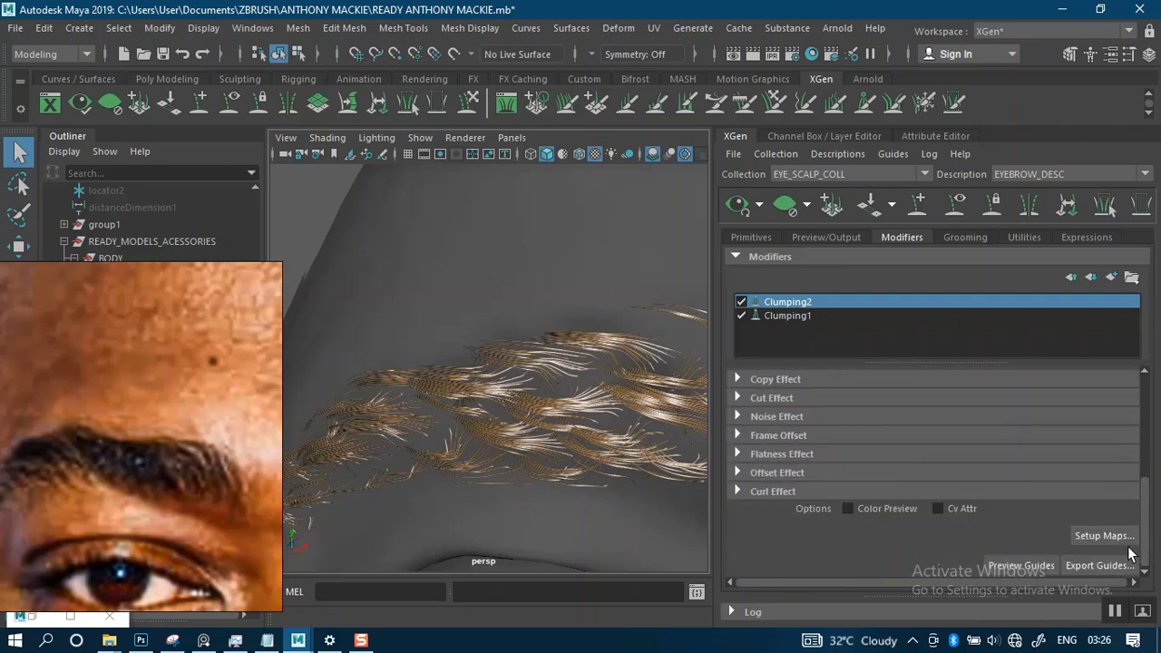
left_click(1101, 536)
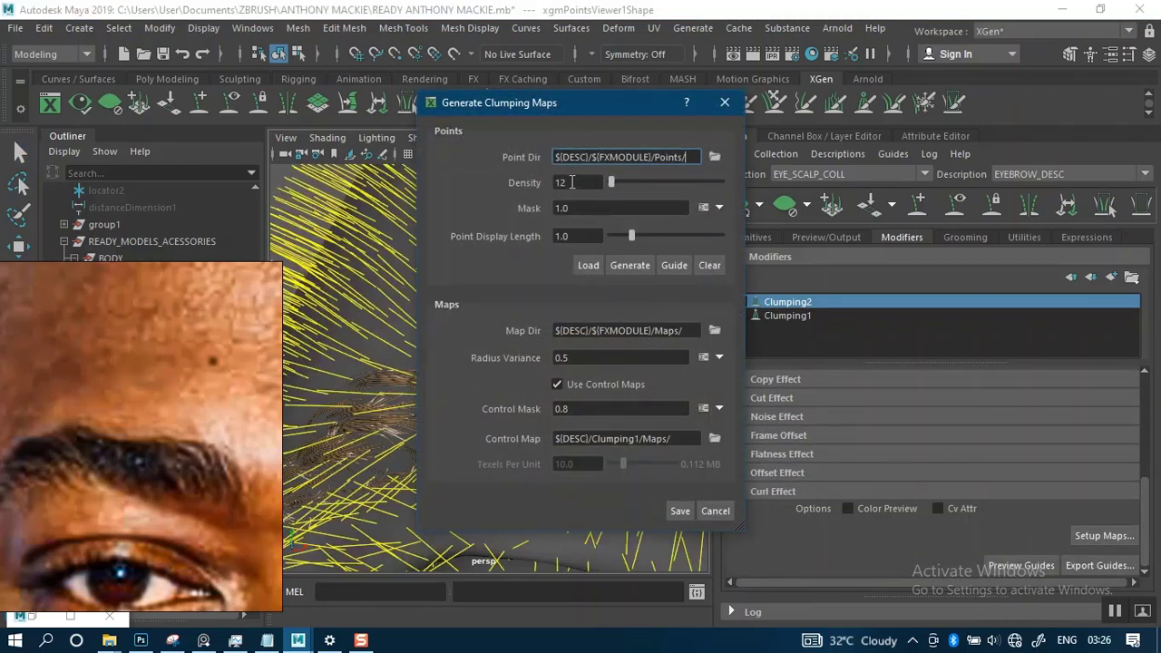
double_click(572, 183)
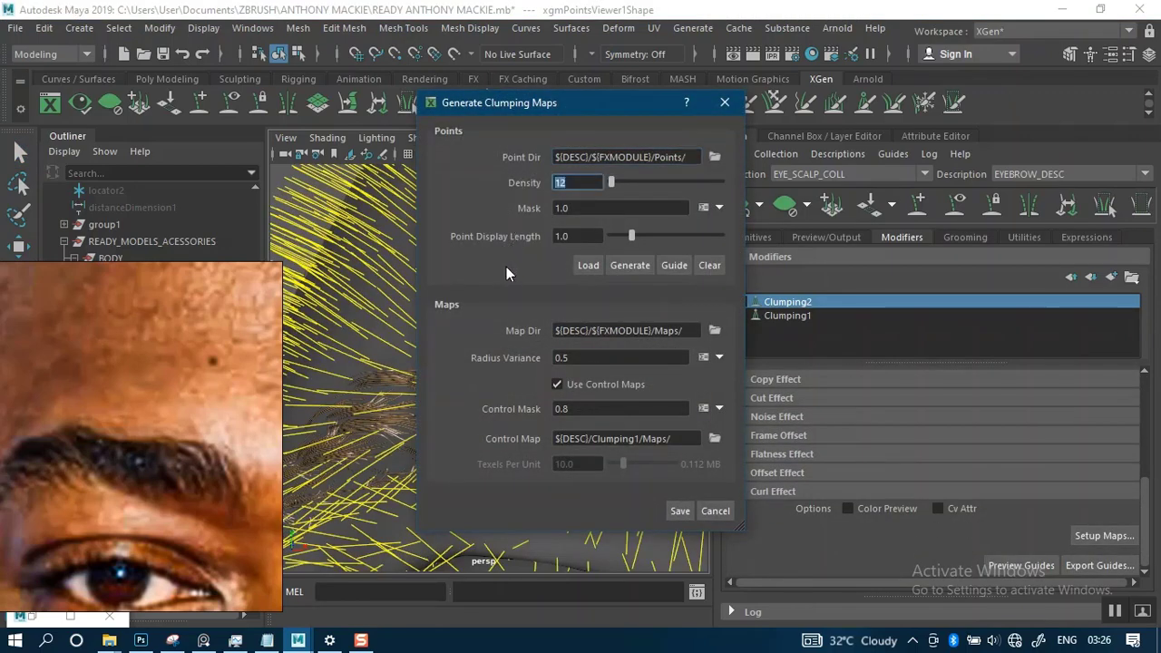
type("30")
left_click(627, 266)
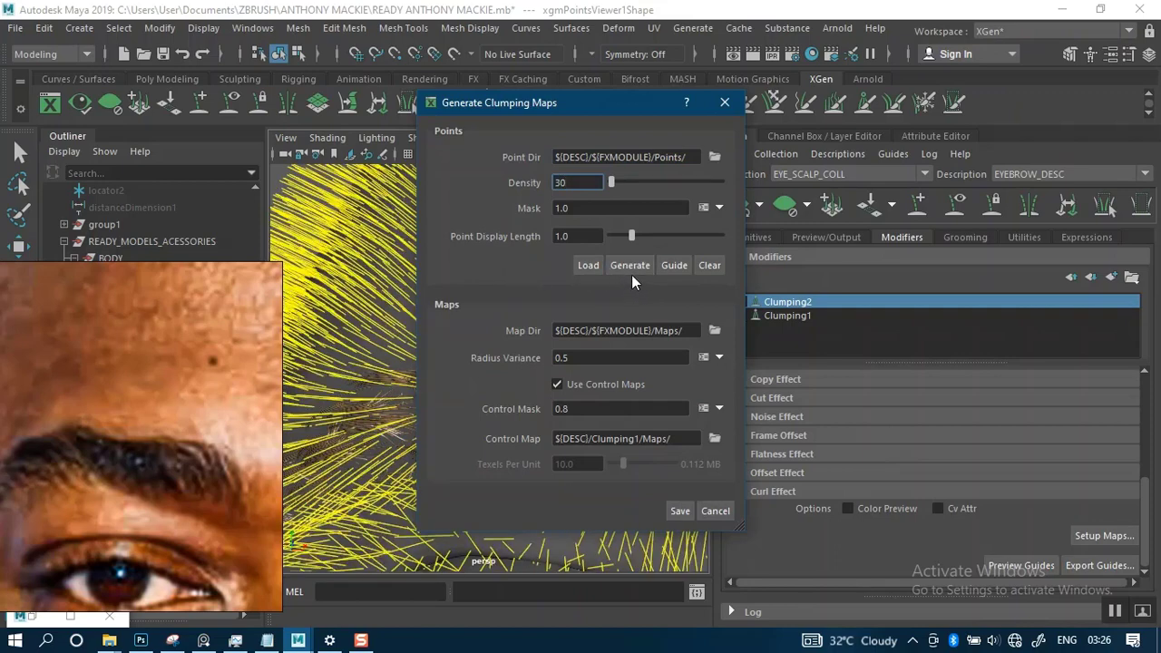
left_click(632, 266)
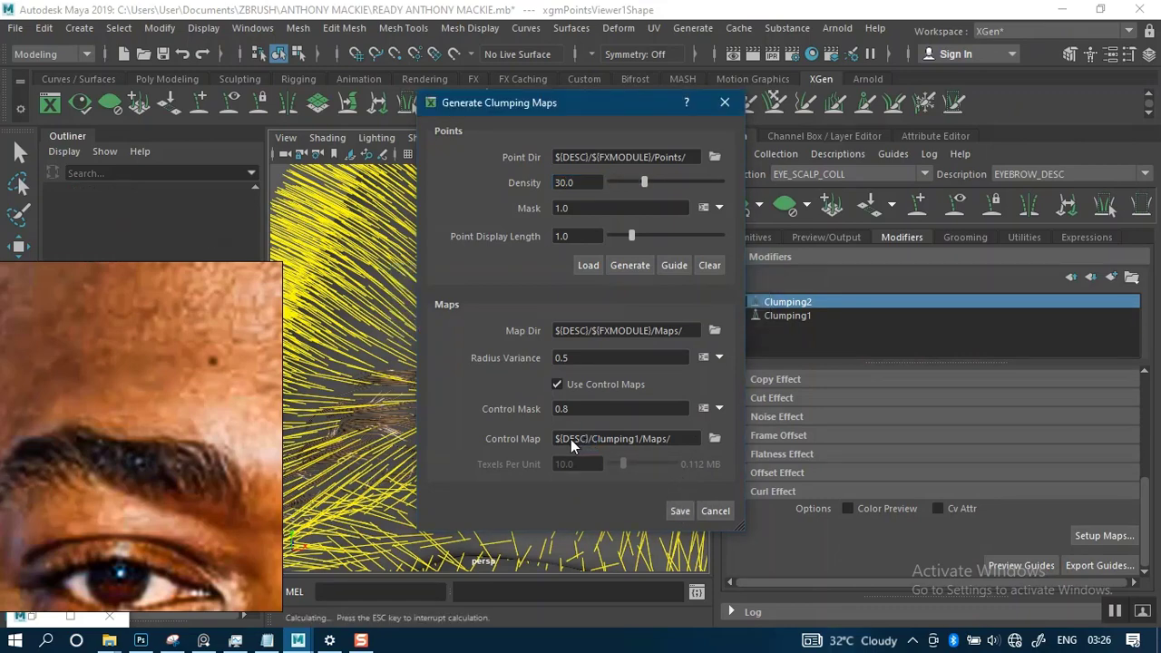
- Inspect the re-clumped brow hair from several angles and close up, alongside Clumping2's clump effect settings
right_click_drag(524, 378, 501, 237, "alt")
left_click_drag(524, 363, 543, 327, "alt")
middle_click_drag(543, 326, 556, 295, "alt")
right_click_drag(556, 294, 570, 331, "alt")
mouse_move(570, 332)
left_mouse_down("alt")
mouse_move(697, 321)
mouse_move(542, 339)
mouse_move(569, 331)
left_mouse_up("alt")
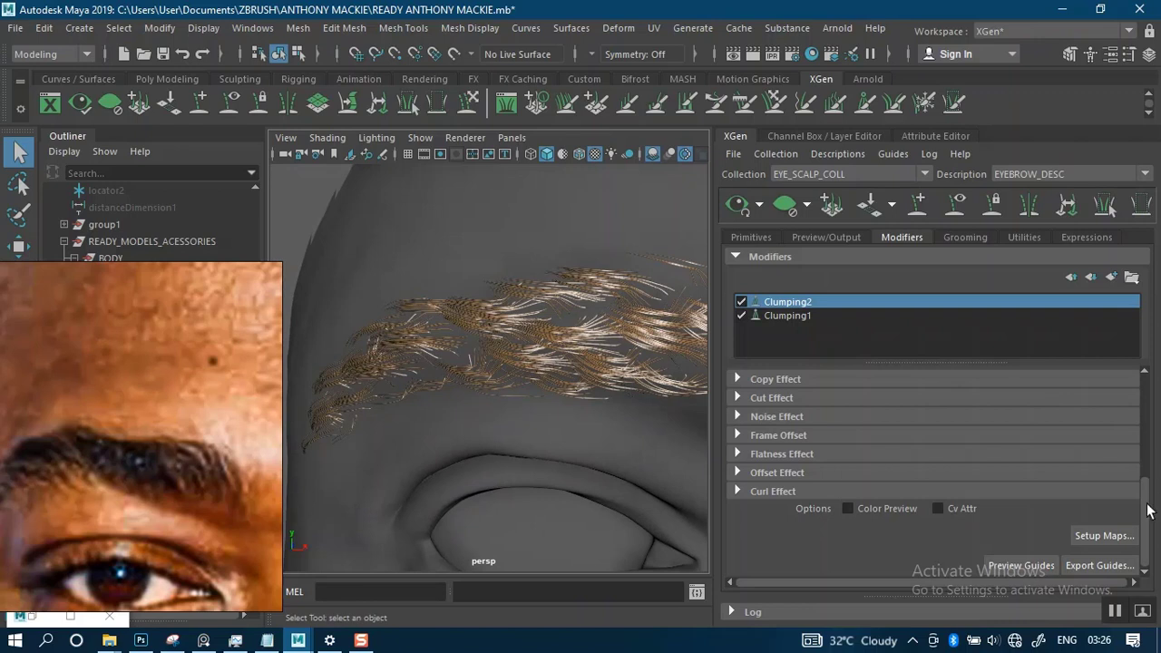
left_click_drag(1145, 508, 1135, 405)
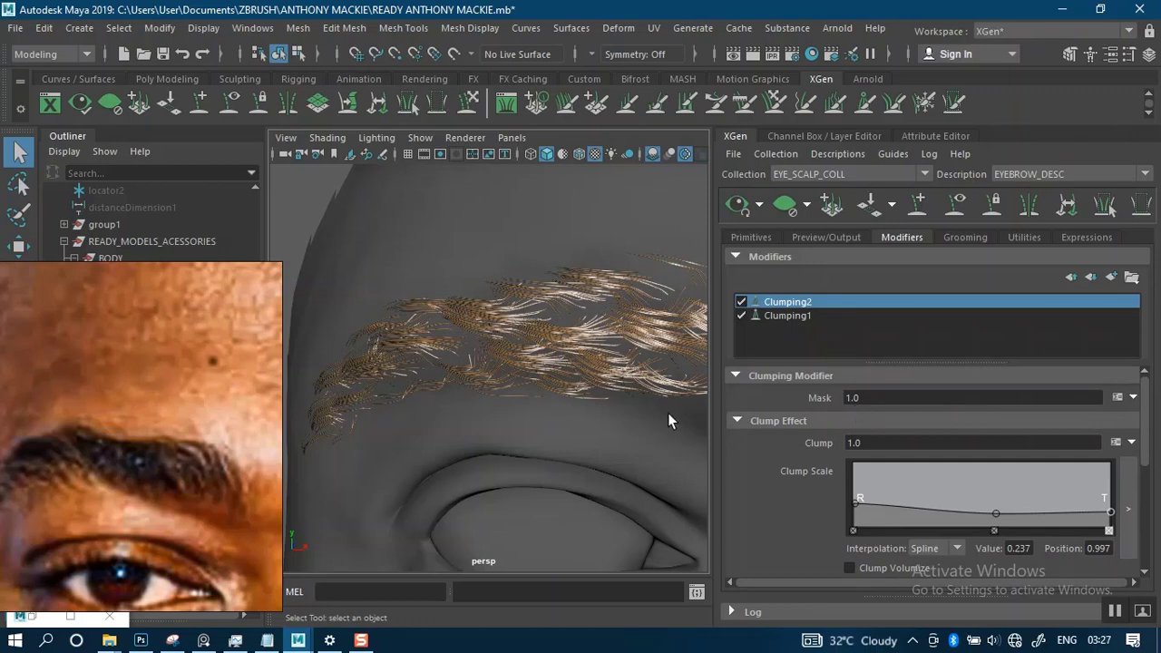
left_click_drag(517, 384, 576, 372, "alt")
middle_click_drag(576, 371, 524, 396, "alt")
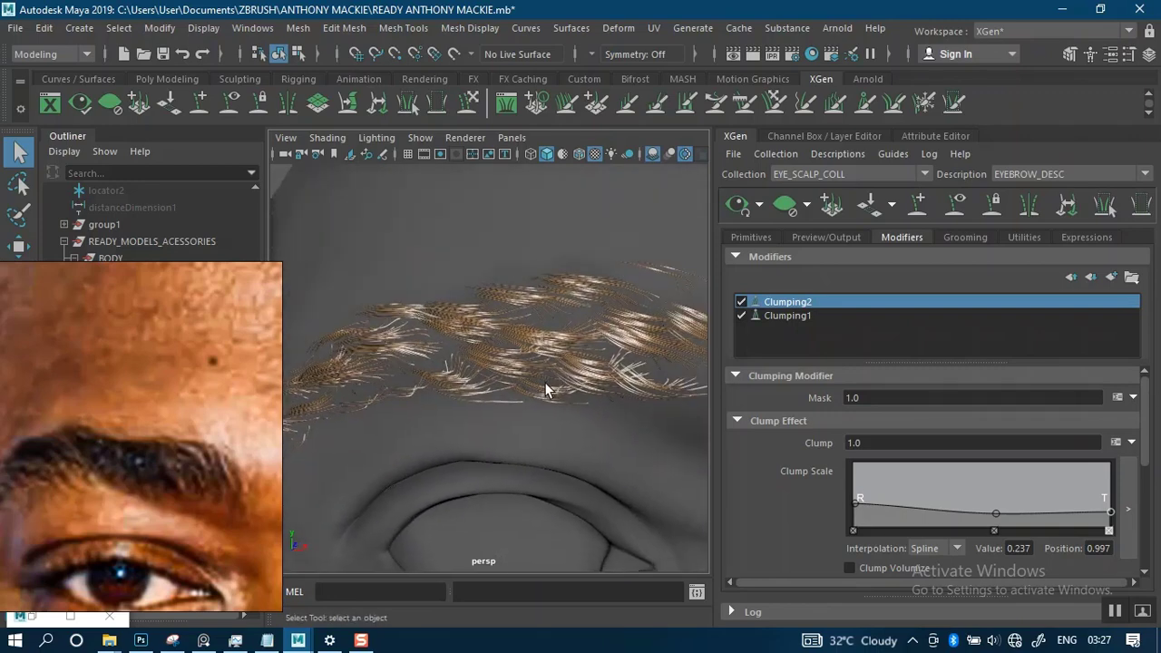
right_click_drag(546, 402, 556, 388, "alt")
mouse_move(552, 383)
left_mouse_down("alt")
mouse_move(596, 336)
mouse_move(624, 335)
mouse_move(650, 352)
mouse_move(552, 378)
mouse_move(569, 392)
left_mouse_up("alt")
middle_click_drag(569, 390, 562, 360, "alt")
left_click_drag(562, 360, 580, 376, "alt")
- Copy the expression rand(0,1.6) from the wecht.txt notes in Notepad into Clumping2's Clump value
left_click(885, 441)
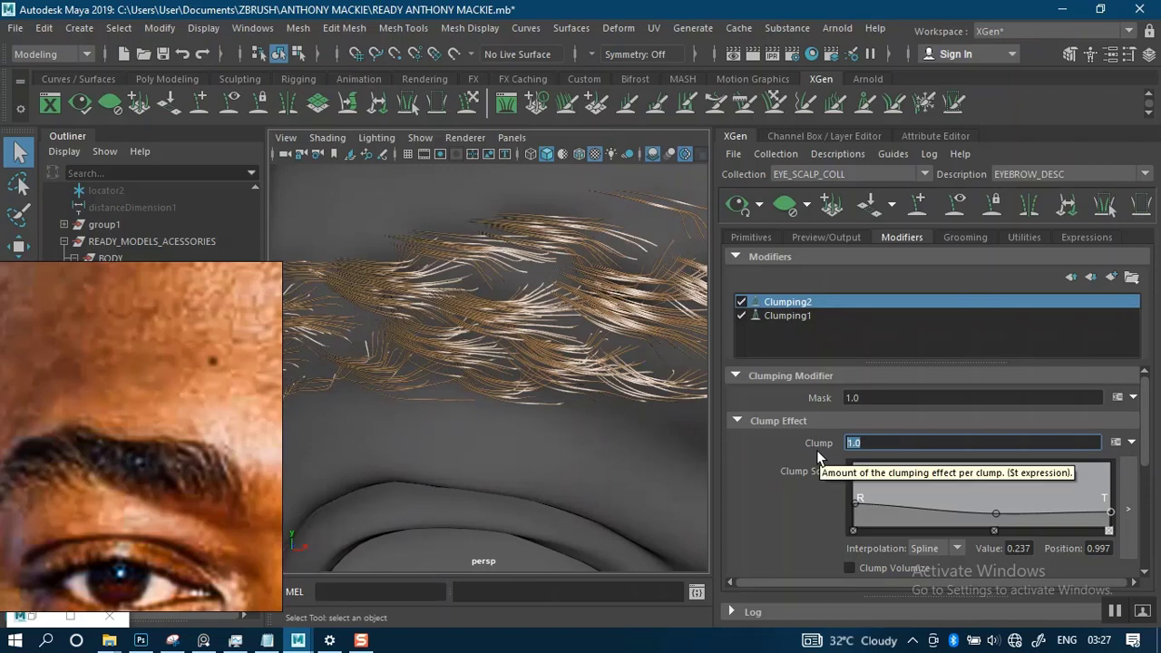
right_click_drag(164, 544, 200, 434)
mouse_move(120, 640)
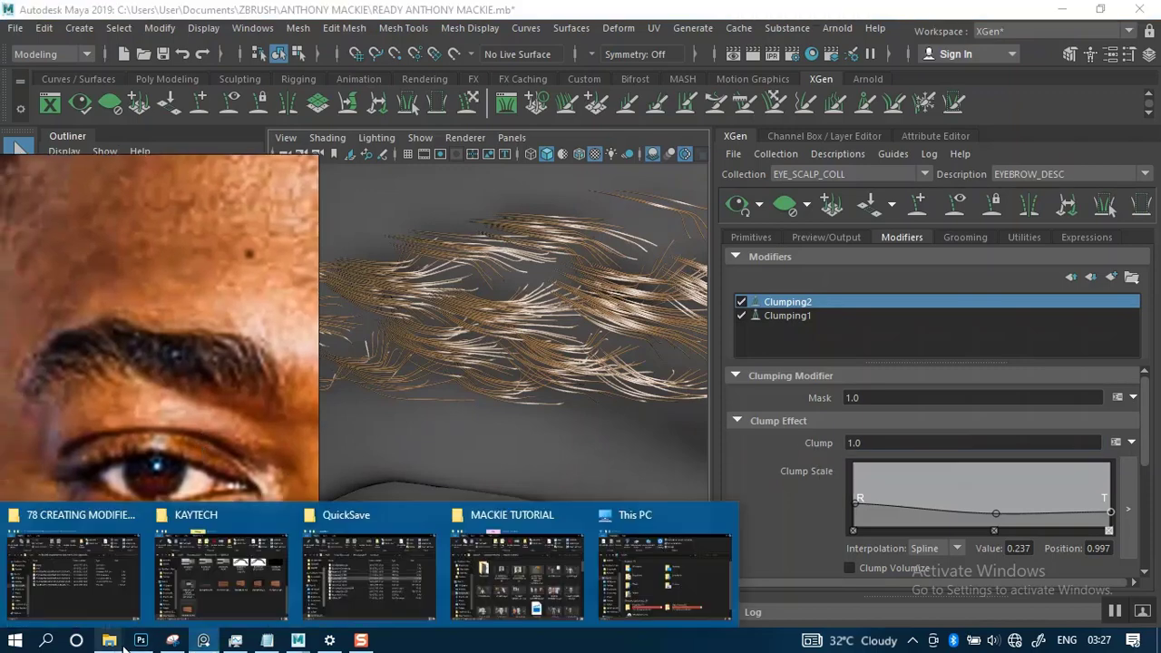
left_click(275, 594)
right_click_drag(205, 441, 358, 108)
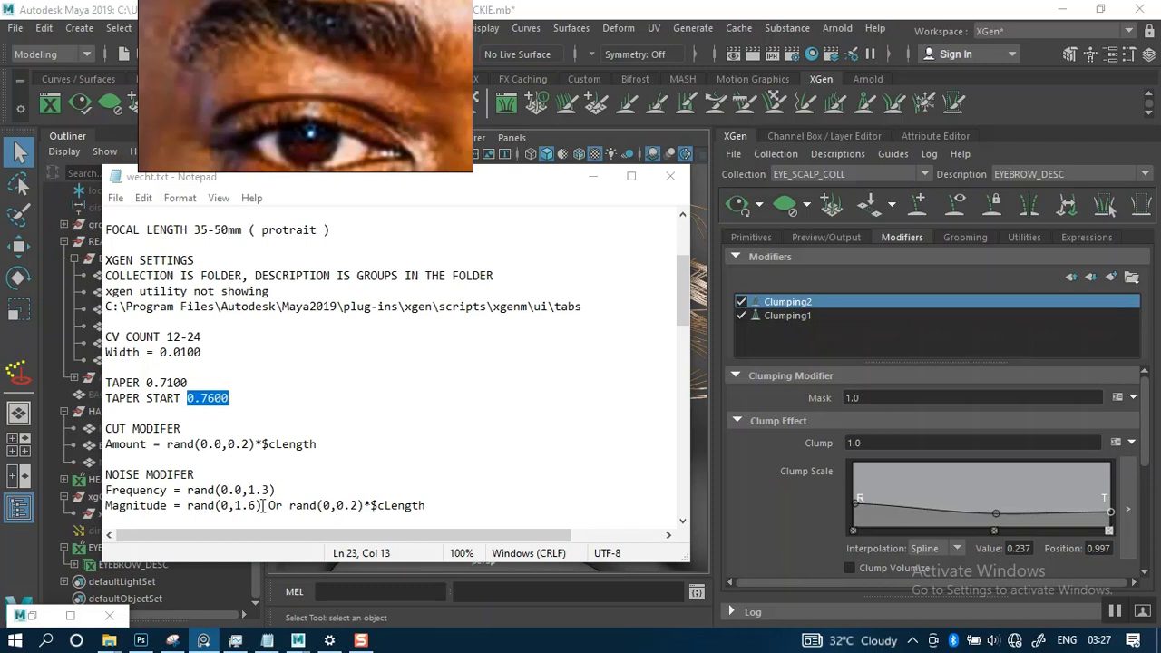
left_click_drag(262, 505, 188, 509)
key("ctrl+c")
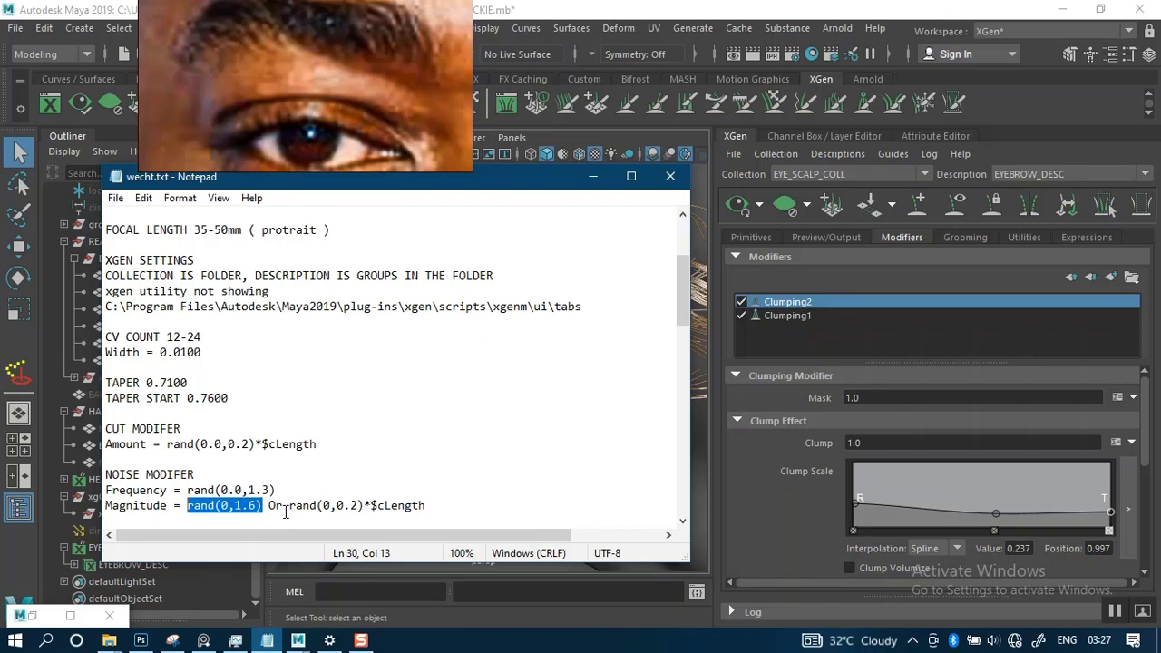
left_click(845, 443)
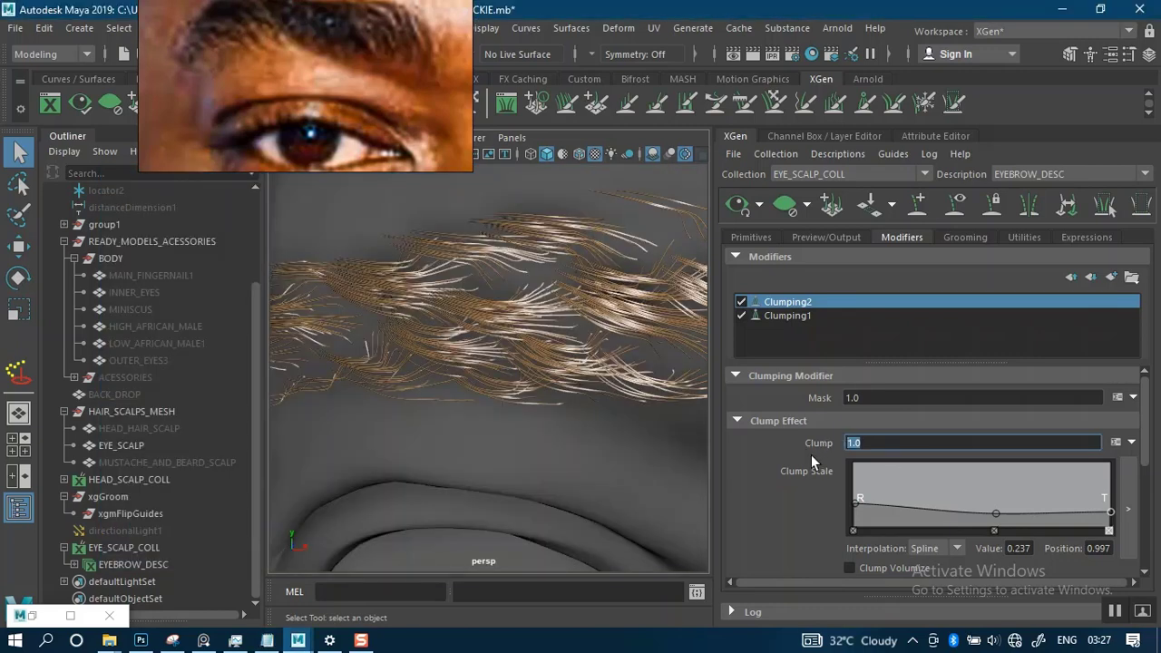
key("ctrl+v")
key("Return")
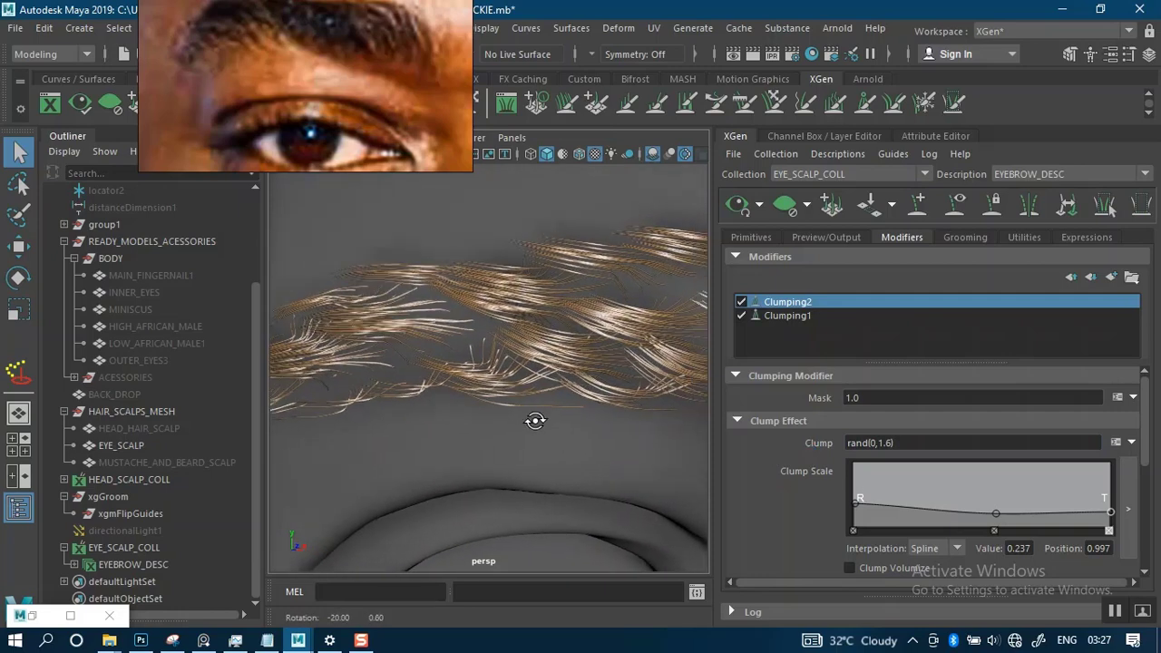
- Change Clumping2's Clump expression to rand(0,5) and check the brow hair
left_click(892, 444)
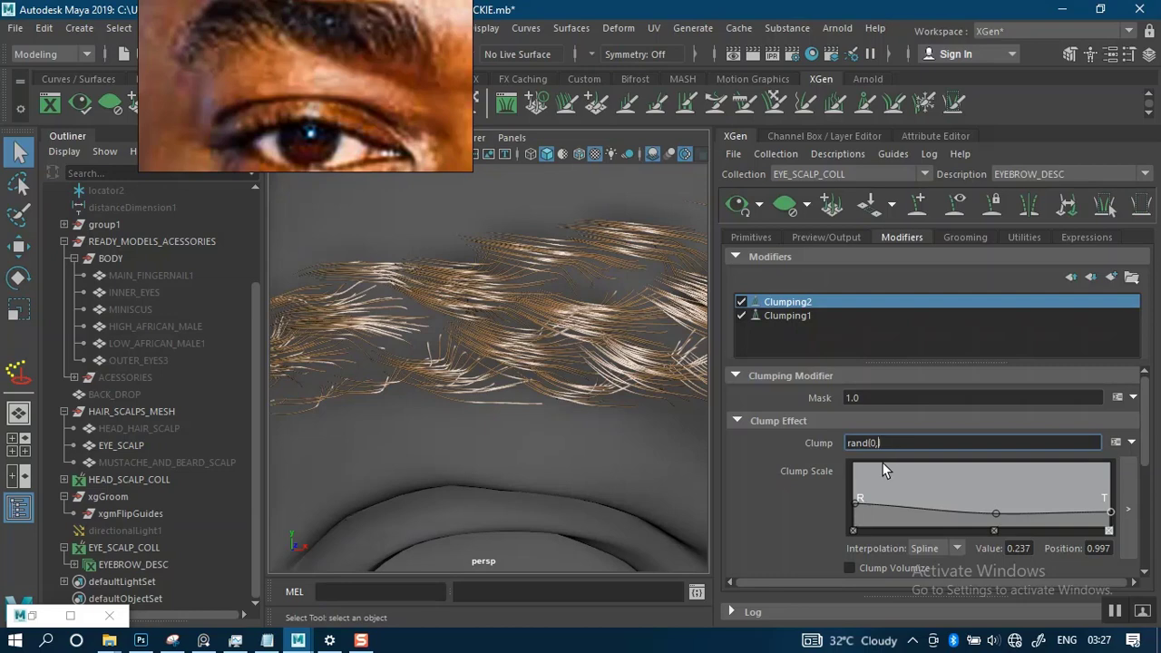
key("Return")
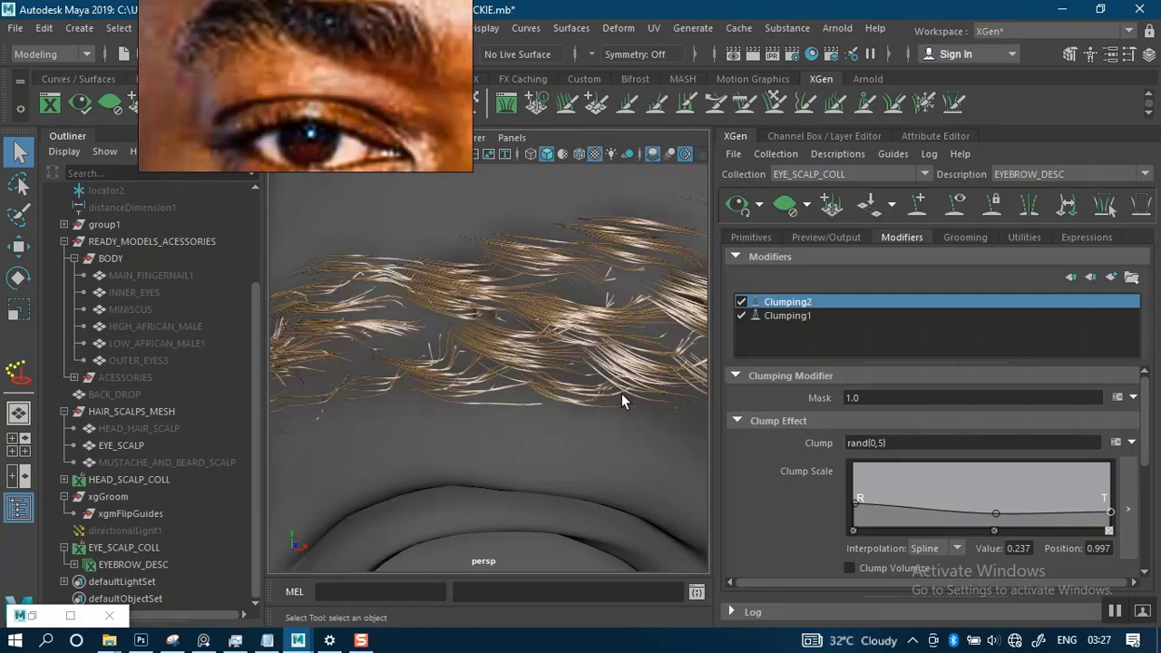
left_click_drag(597, 420, 539, 406, "alt")
- Try rand(3,5) as Clumping2's Clump expression and return it to rand(0,5)
double_click(874, 442)
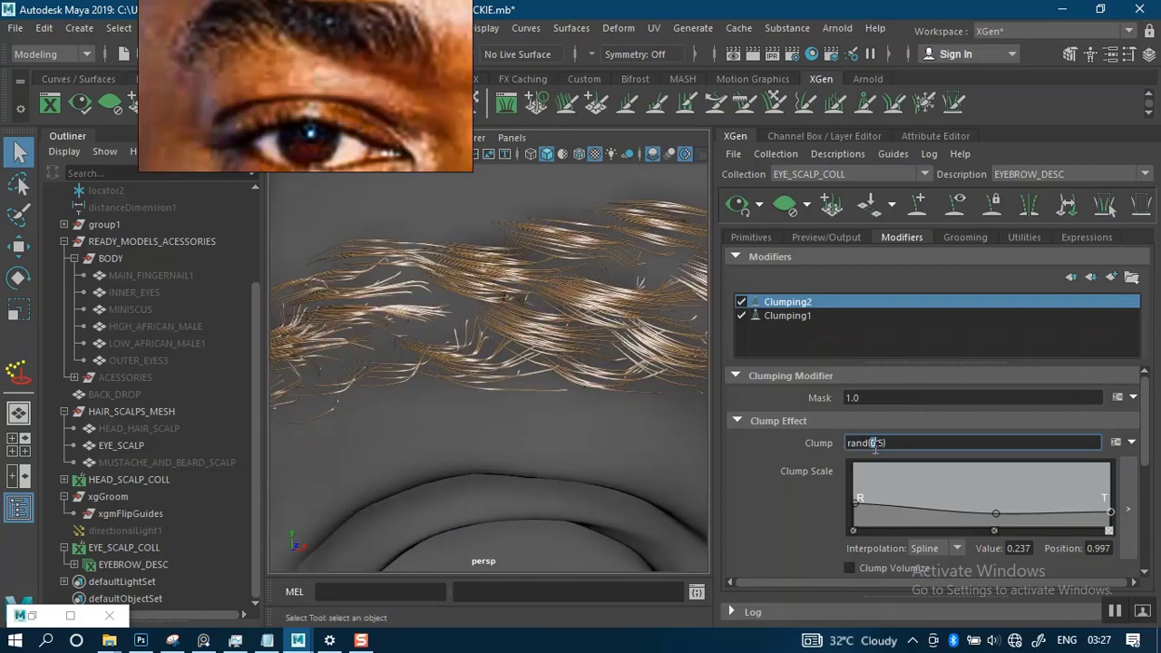
type("3")
key("Return")
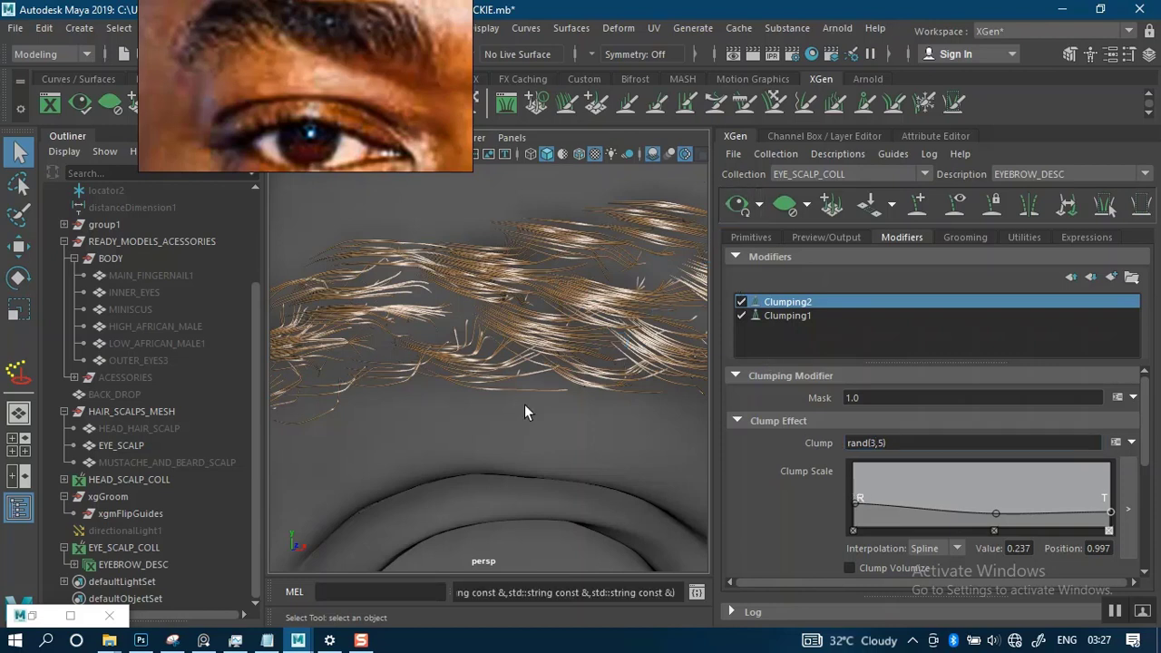
double_click(879, 442)
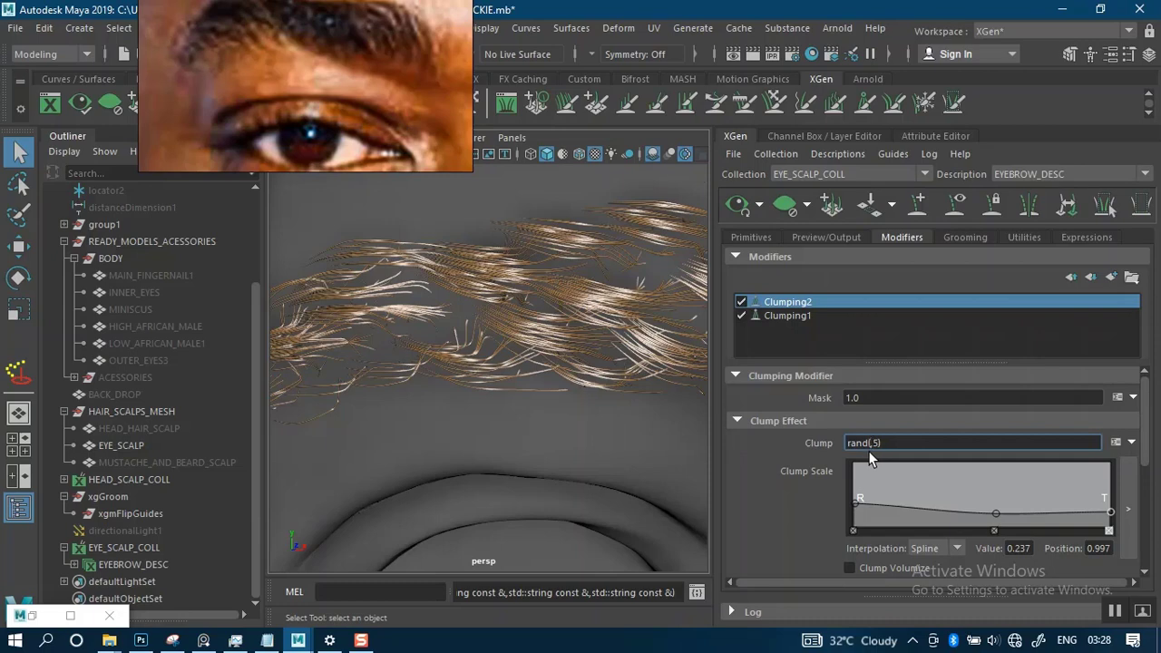
type("0,")
key("Return")
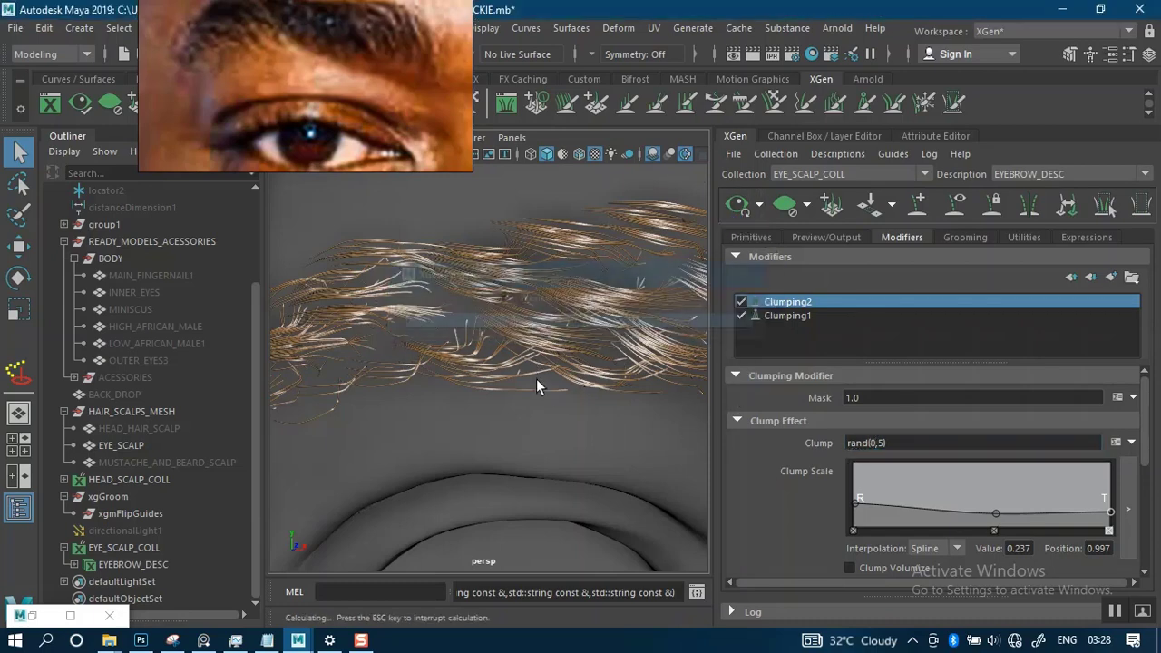
- Examine the clumped brow hair from several angles, both at full-brow distance and close up
scroll(531, 363, "down", 5)
left_click_drag(575, 357, 602, 373, "alt")
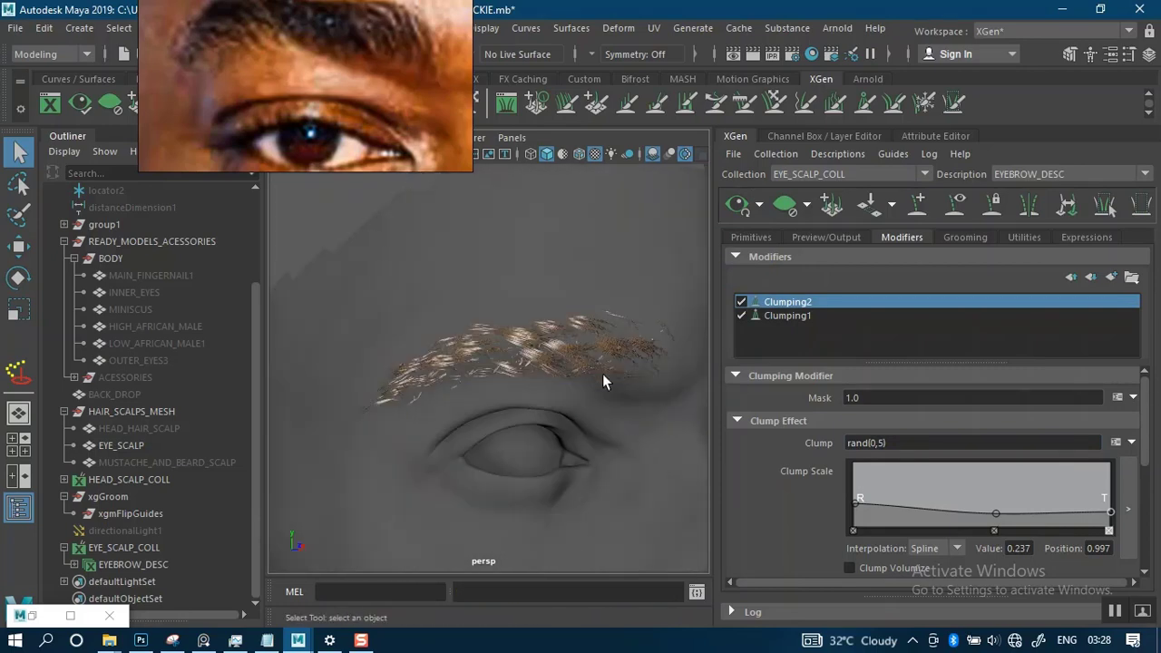
middle_click_drag(602, 373, 536, 386, "alt")
scroll(568, 401, "up", 5)
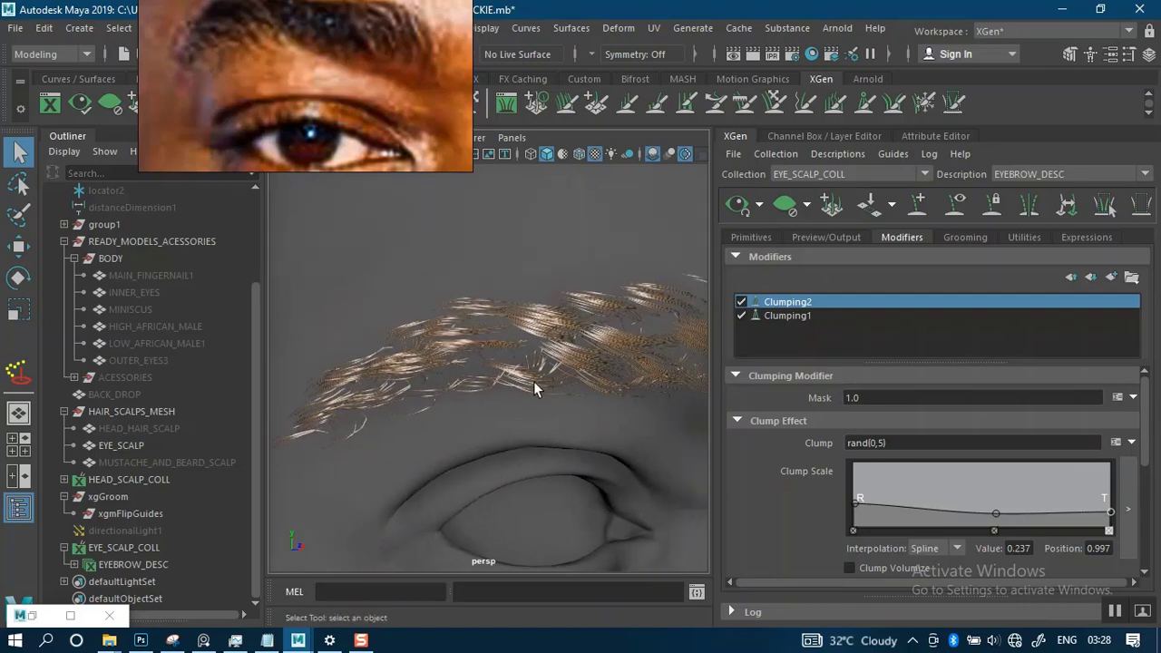
scroll(544, 381, "up", 5)
left_click_drag(567, 373, 676, 352, "alt")
scroll(574, 367, "up", 1)
scroll(574, 367, "down", 3)
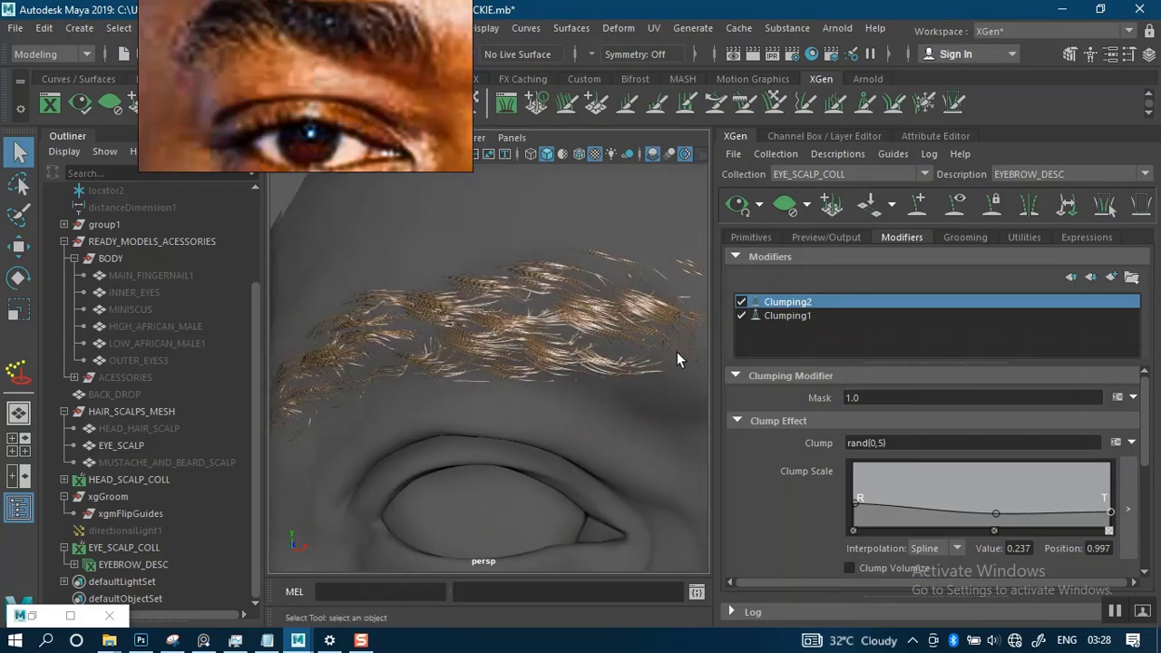
- Try a Mask of 0.5 on Clumping2 and check the brow hair close up
left_click_drag(858, 397, 815, 403)
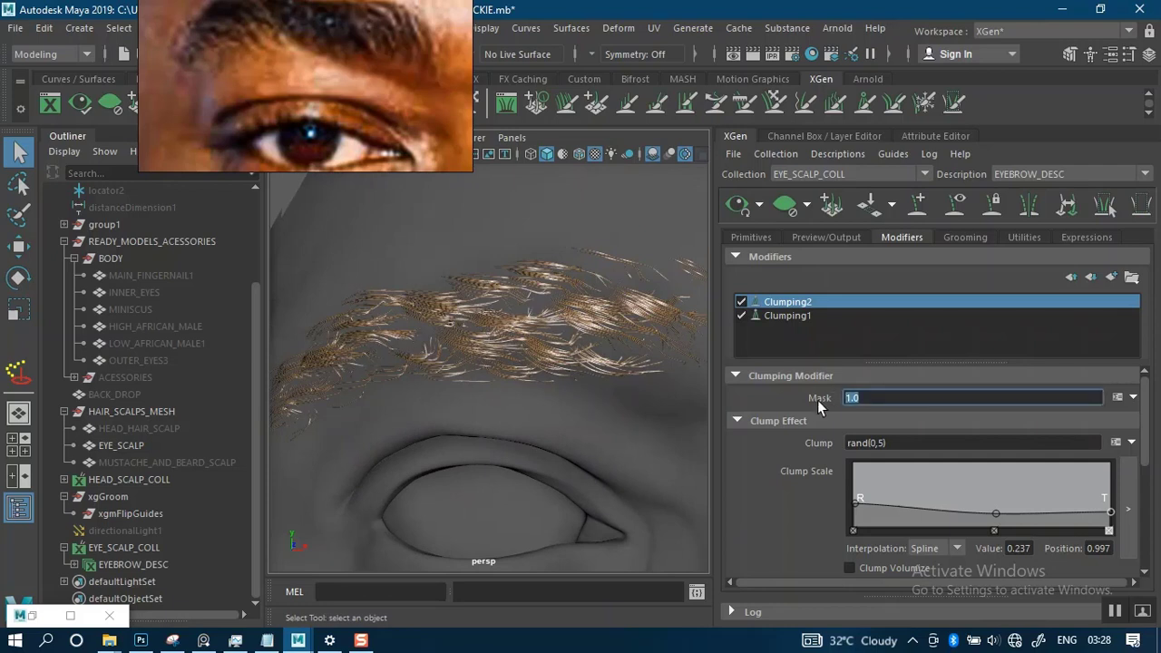
type("0.5")
key("Return")
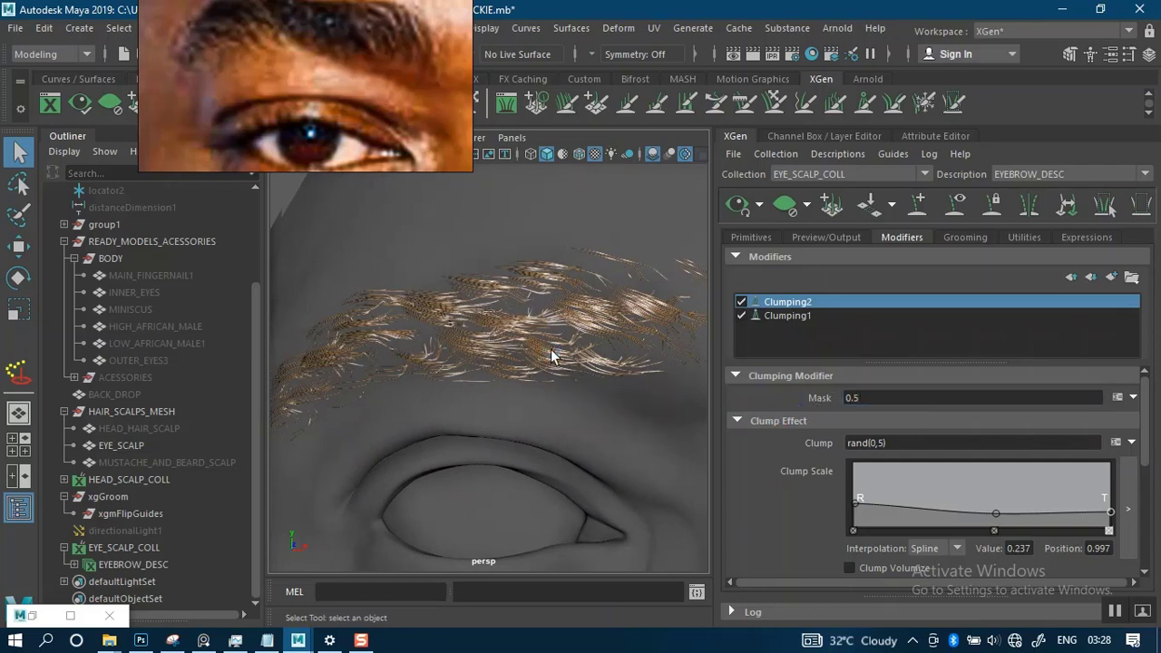
mouse_move(553, 375)
left_mouse_down("alt")
mouse_move(583, 375)
mouse_move(569, 358)
mouse_move(543, 390)
mouse_move(547, 376)
mouse_move(615, 373)
mouse_move(609, 383)
mouse_move(498, 384)
mouse_move(544, 379)
left_mouse_up("alt")
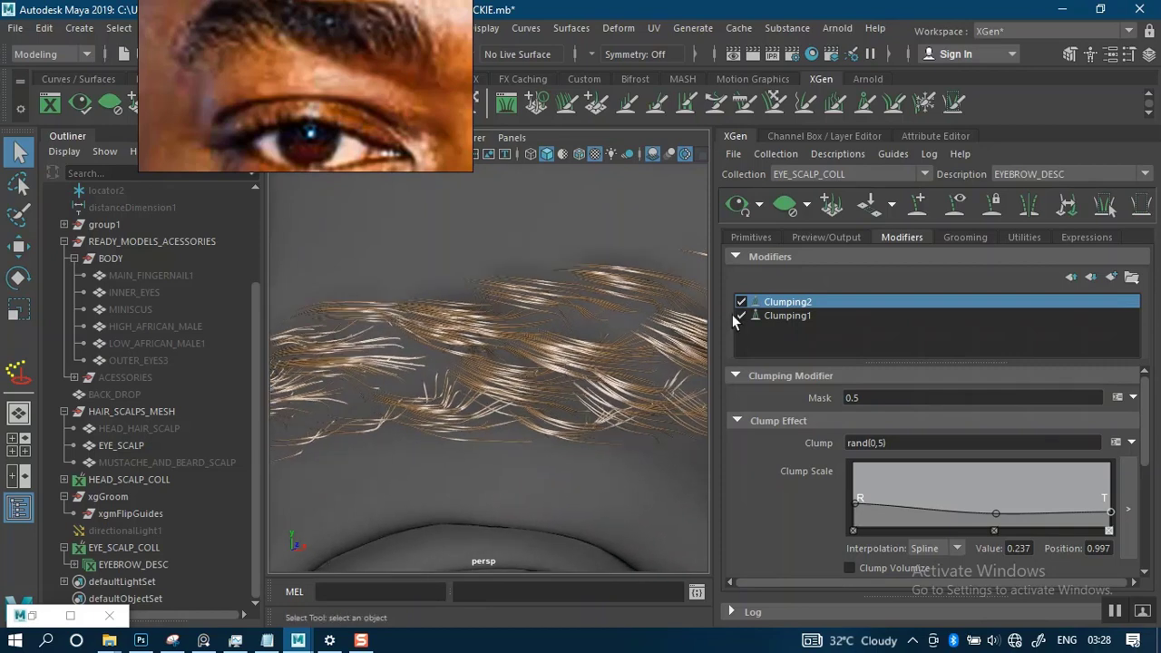
- Toggle Clumping2 off, on and off again to compare its effect on the brow hair
left_click(741, 301)
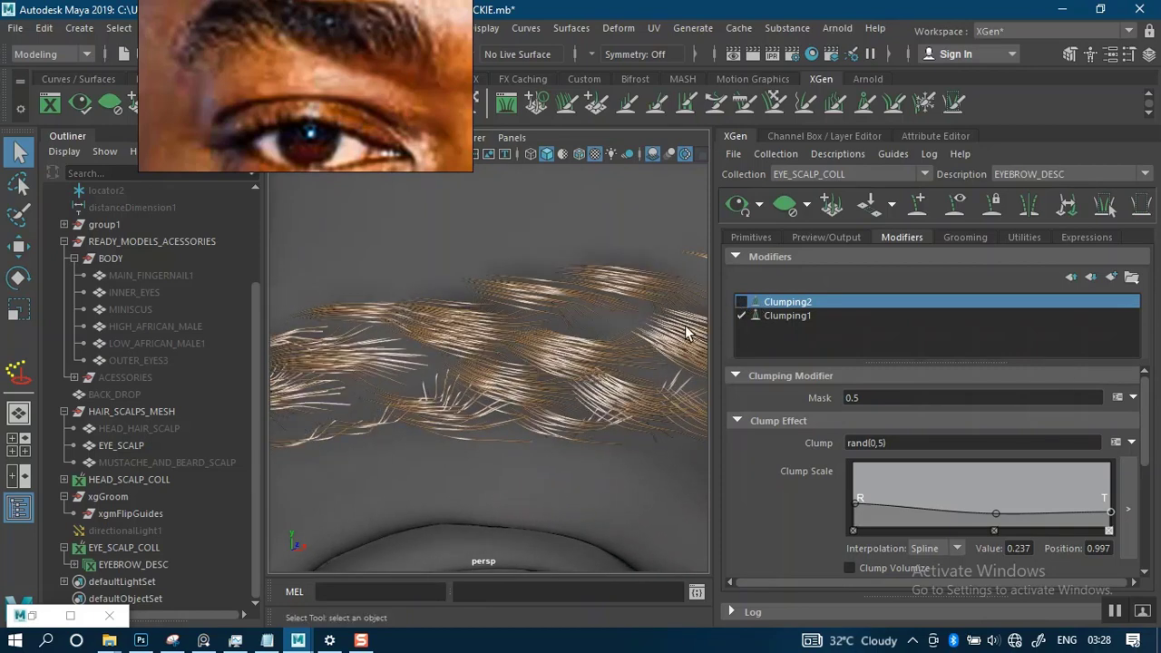
left_click(741, 301)
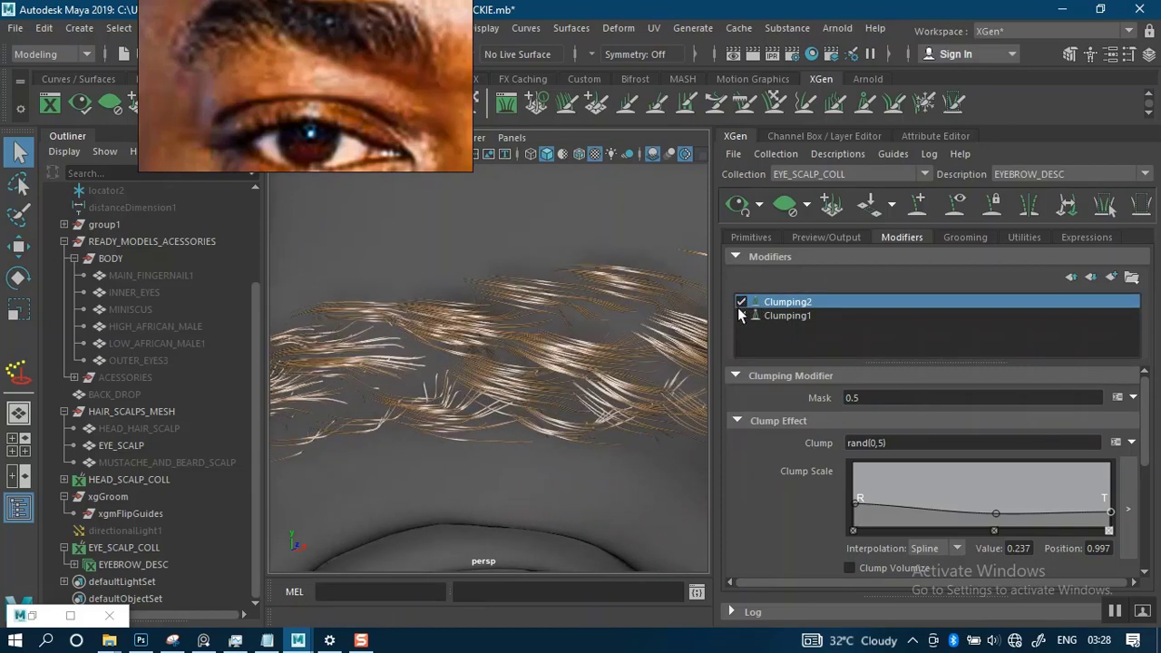
left_click(741, 302)
scroll(513, 340, "down", 5)
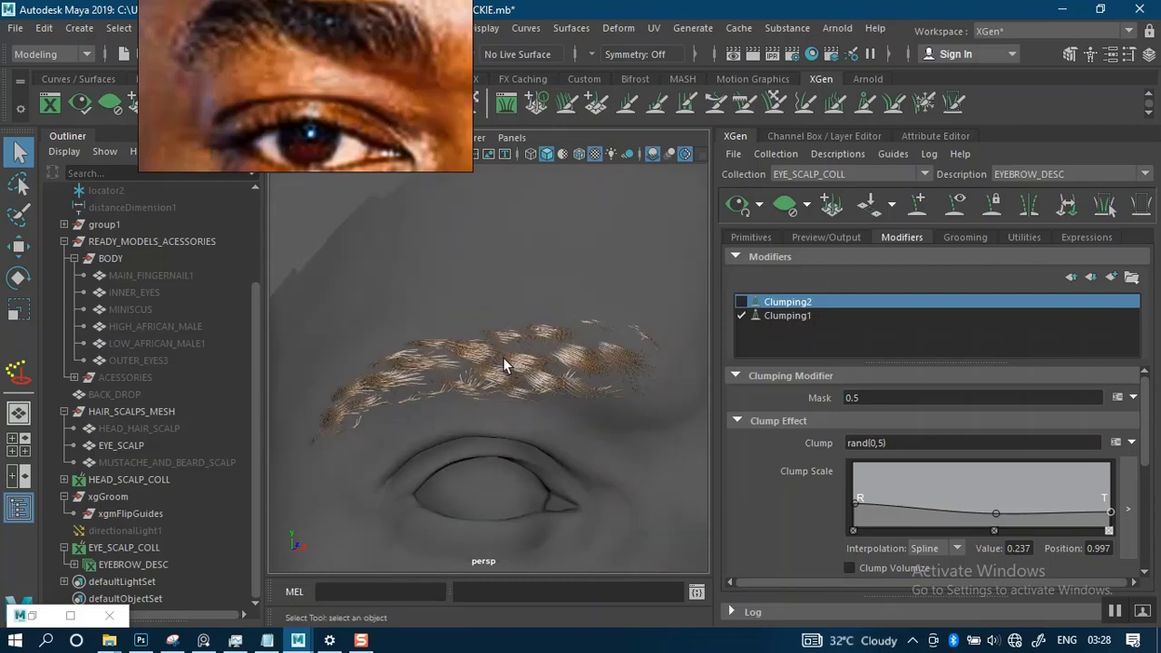
left_click_drag(503, 357, 554, 350, "alt")
right_click_drag(554, 350, 609, 379, "alt")
- Regenerate Clumping1's clump points with density 3.0 and mask 0.8, save the maps, and check the brow
left_click(780, 317)
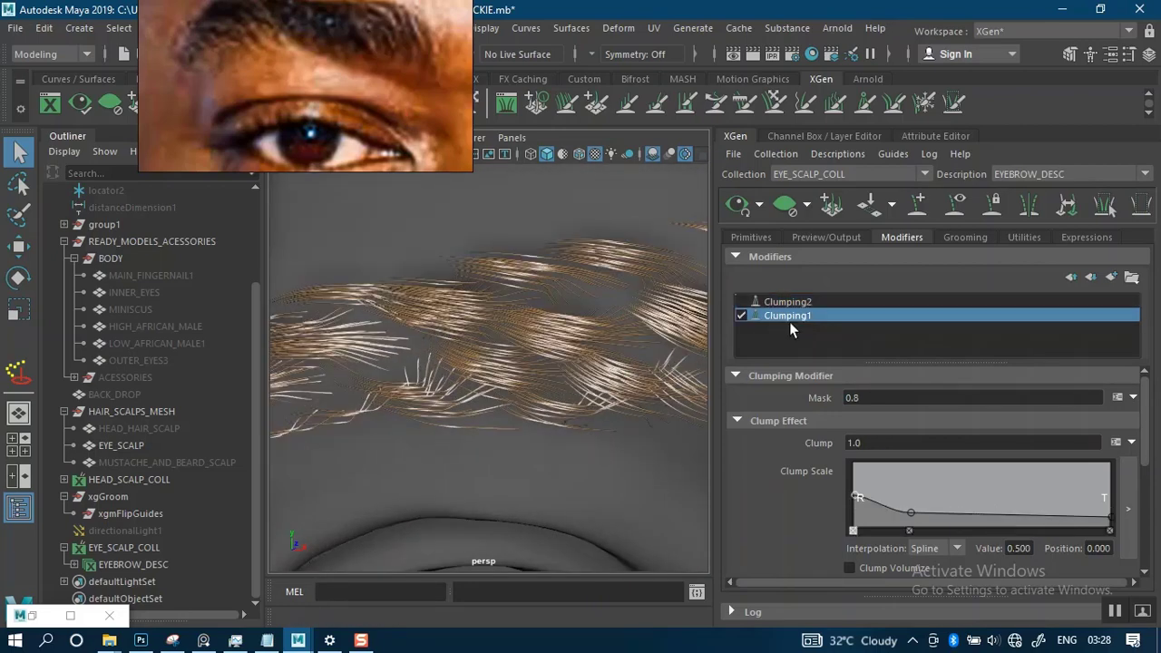
scroll(1125, 498, "down", 5)
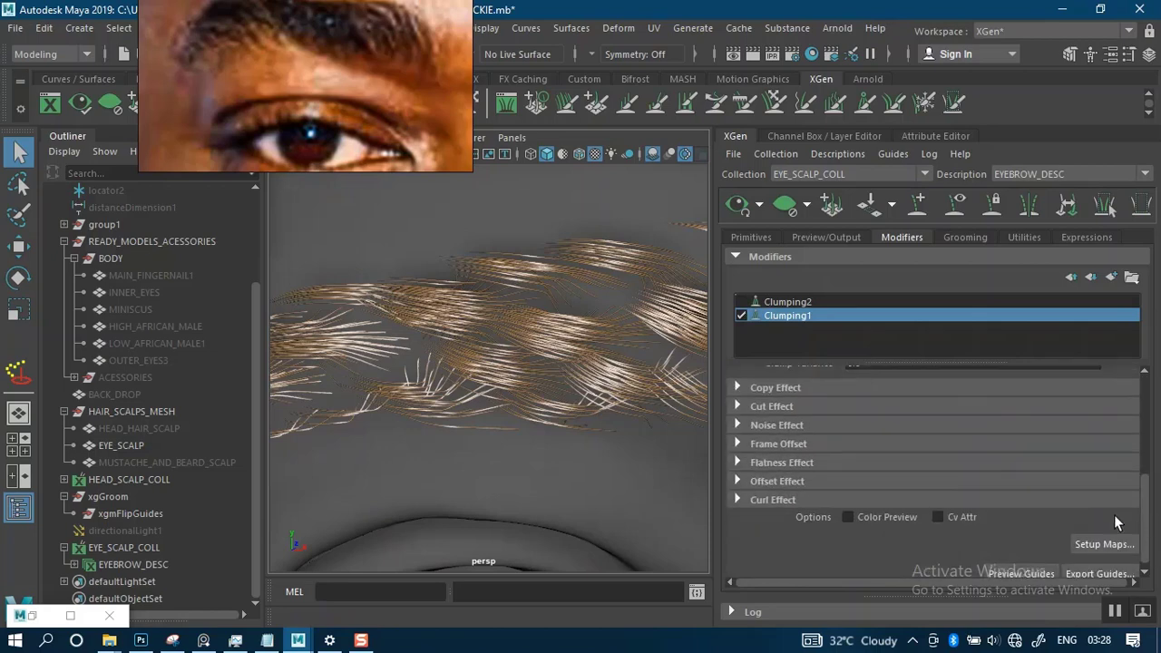
left_click(1097, 543)
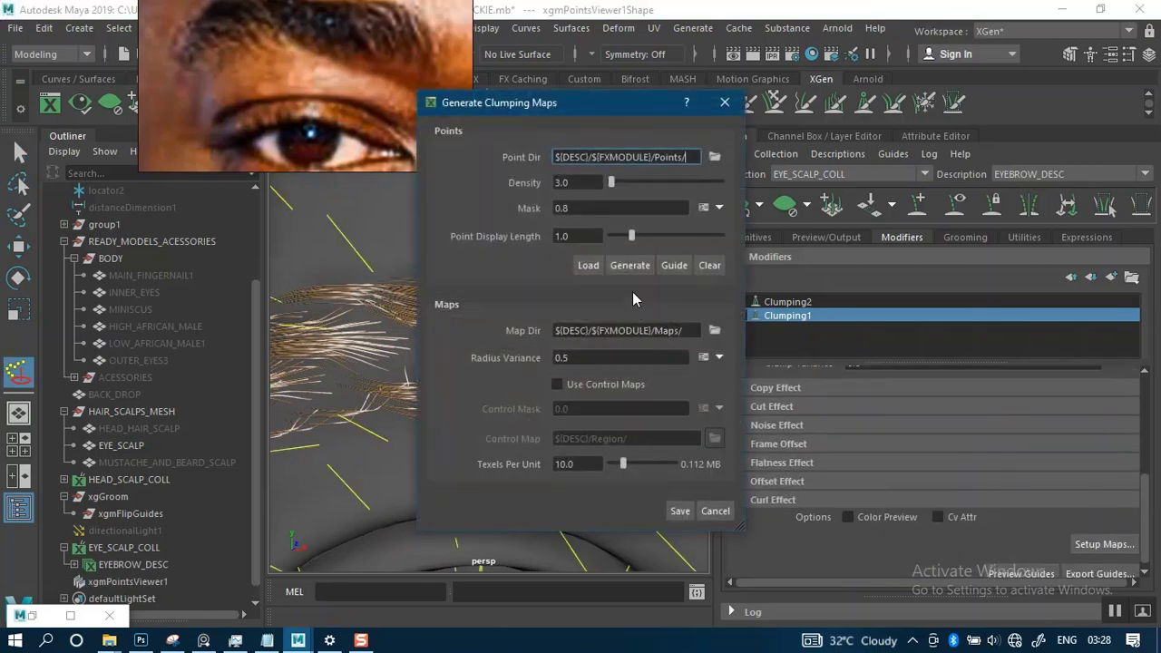
left_click(629, 265)
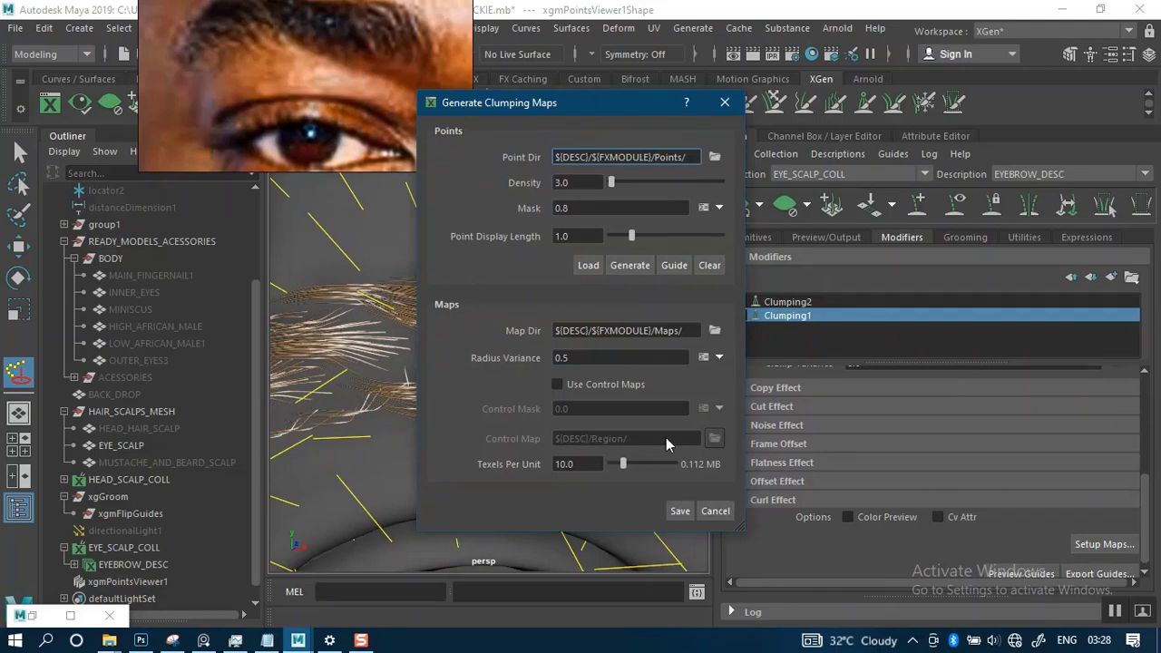
left_click(678, 510)
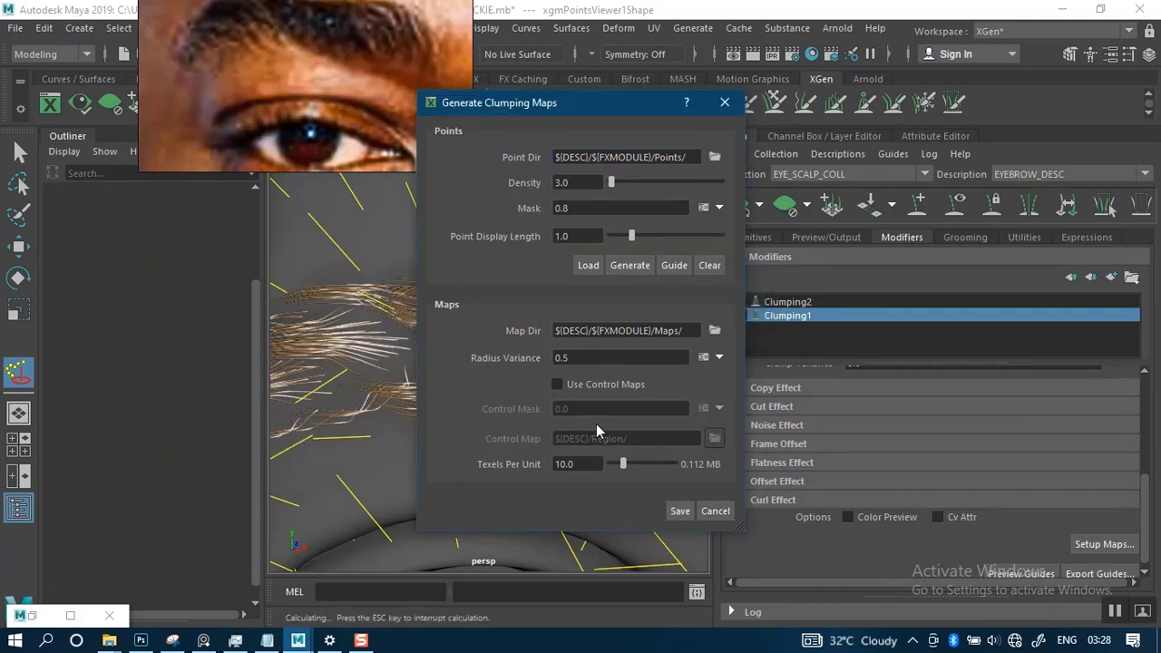
scroll(590, 437, "down", 5)
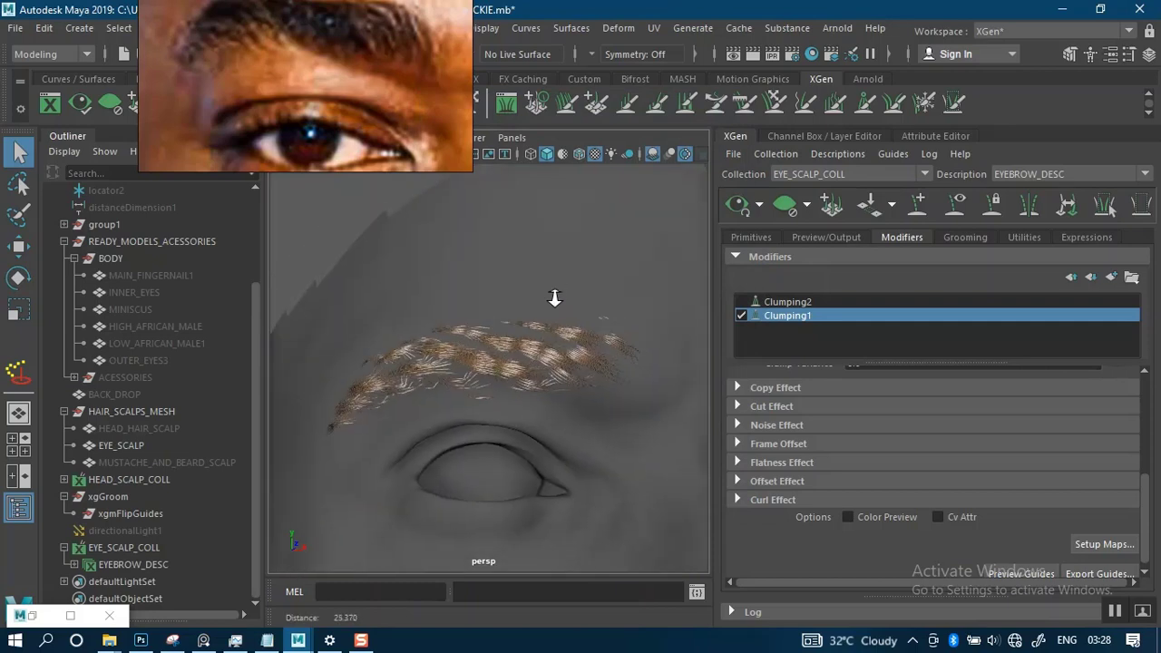
mouse_move(559, 373)
left_mouse_down("alt")
mouse_move(654, 373)
mouse_move(548, 377)
left_mouse_up("alt")
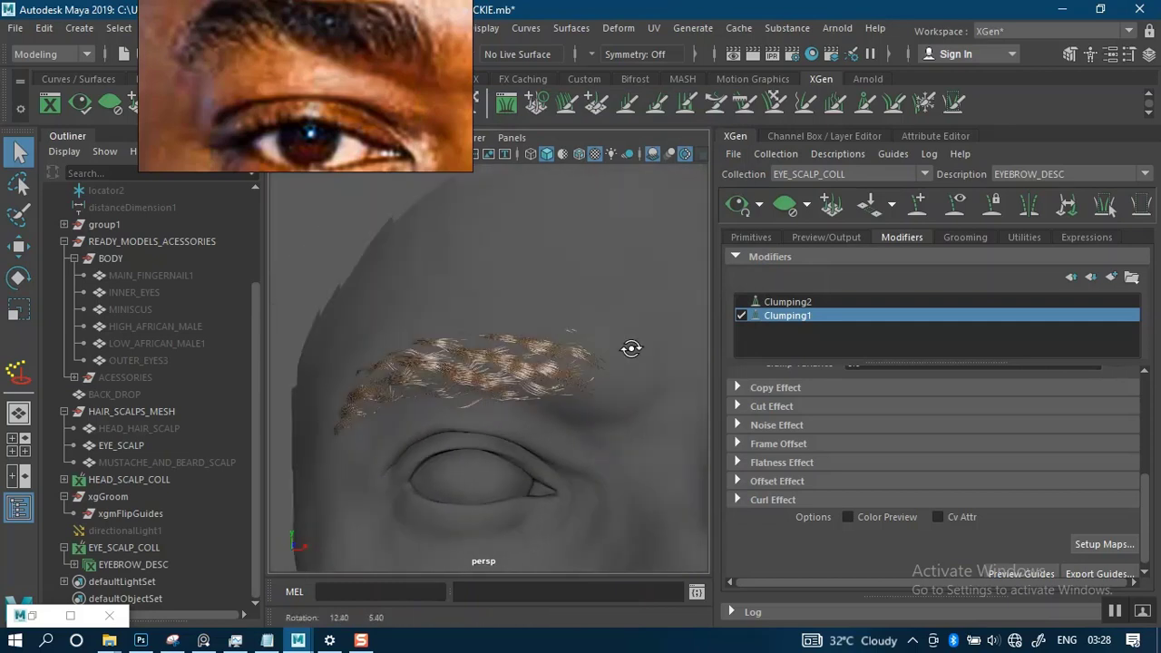
- Re-enable Clumping2 and check how it combines with Clumping1 on the brow hair
left_click(742, 303)
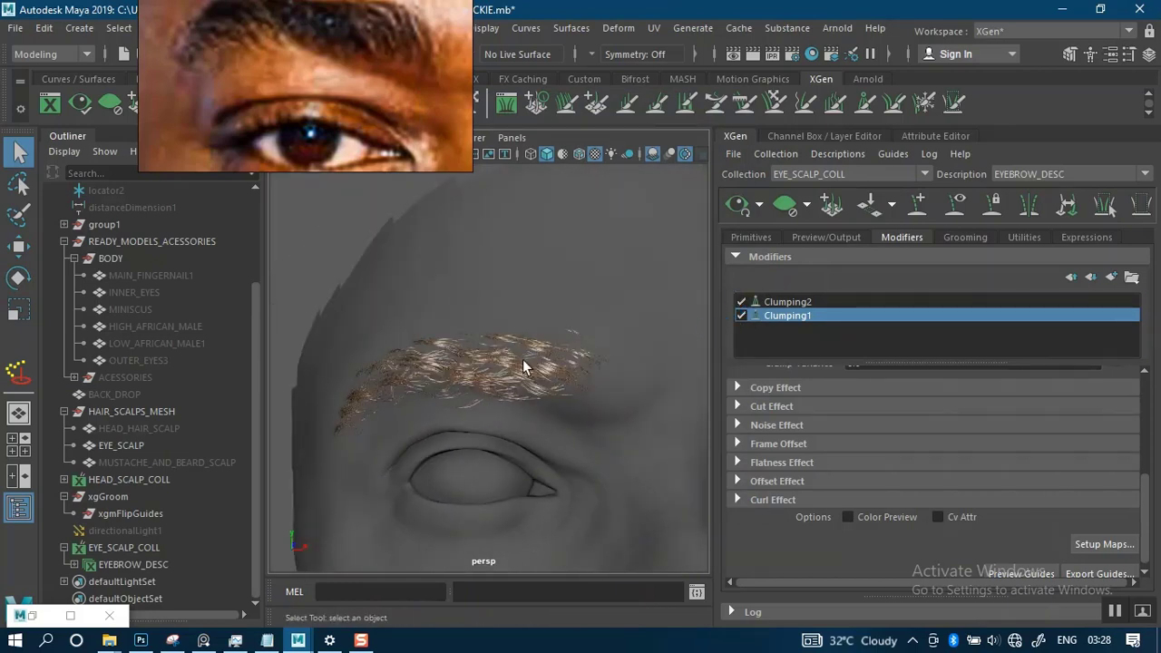
scroll(532, 408, "up", 5)
left_click_drag(531, 399, 635, 358, "alt")
- Set Clumping2's Mask to 1 and refresh the XGen preview
left_click(785, 301)
left_click_drag(878, 398, 817, 403)
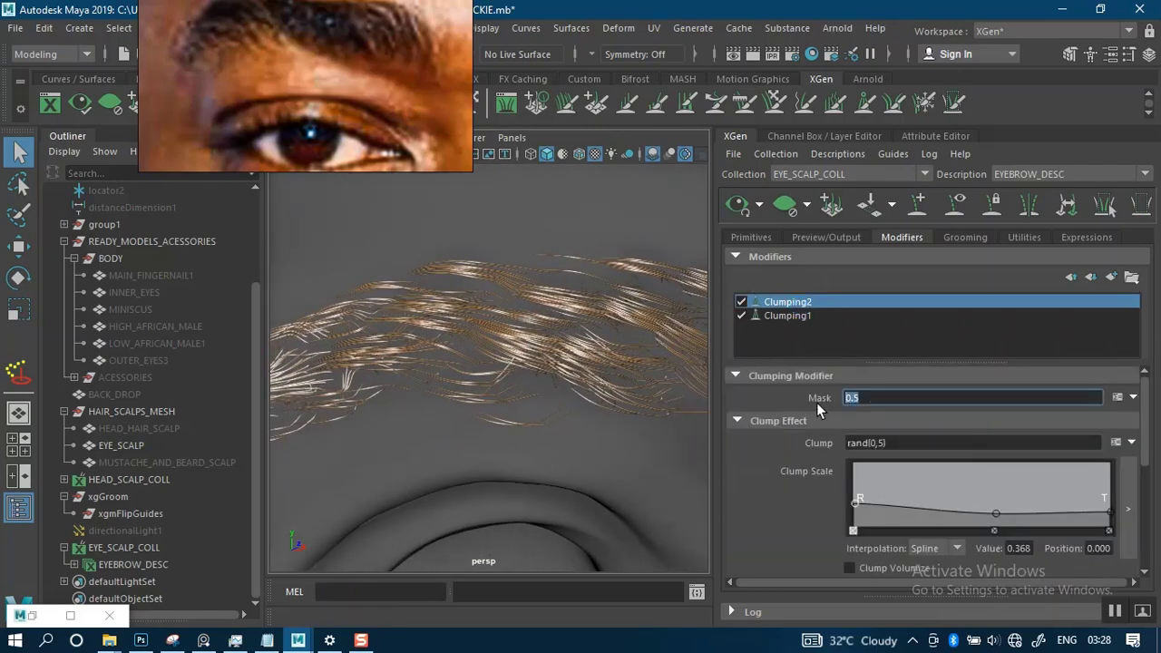
key("Return")
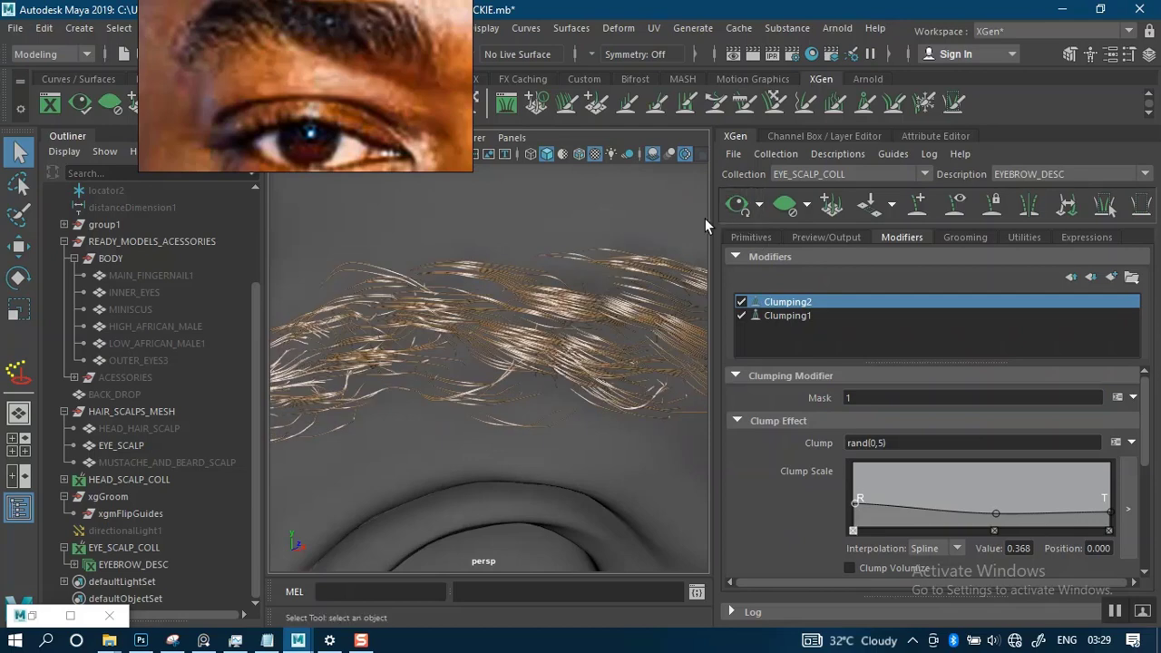
left_click(737, 204)
left_click_drag(595, 390, 607, 367, "alt")
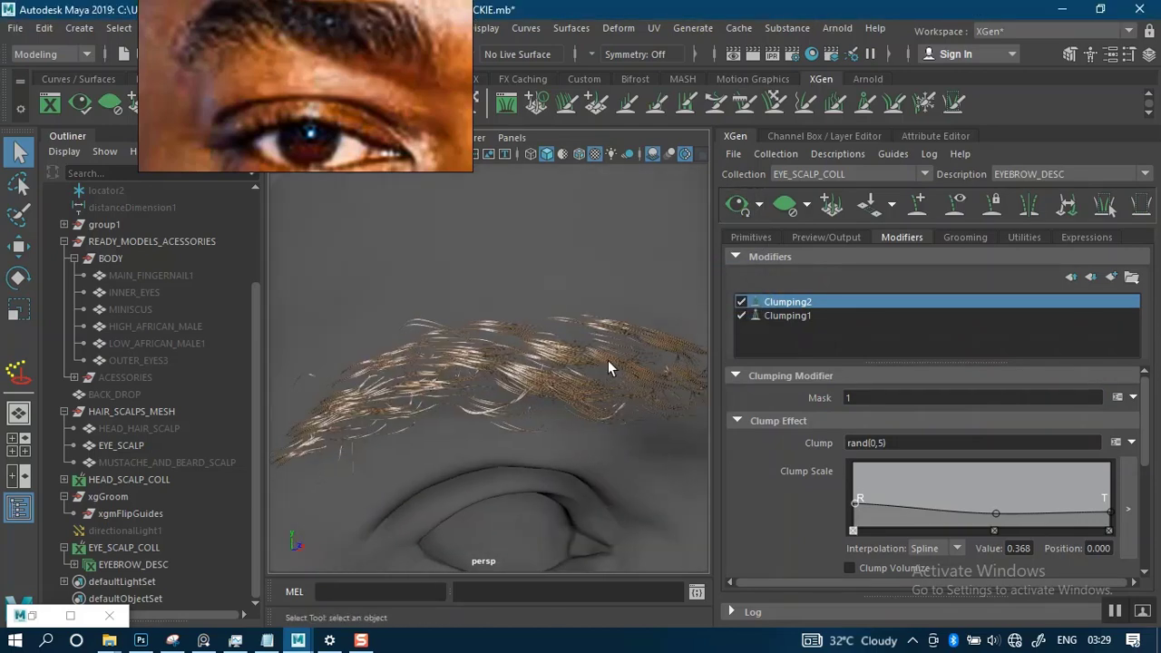
- Add a Noise modifier to the eyebrow description and inspect the brow hair from several angles
left_click(1110, 276)
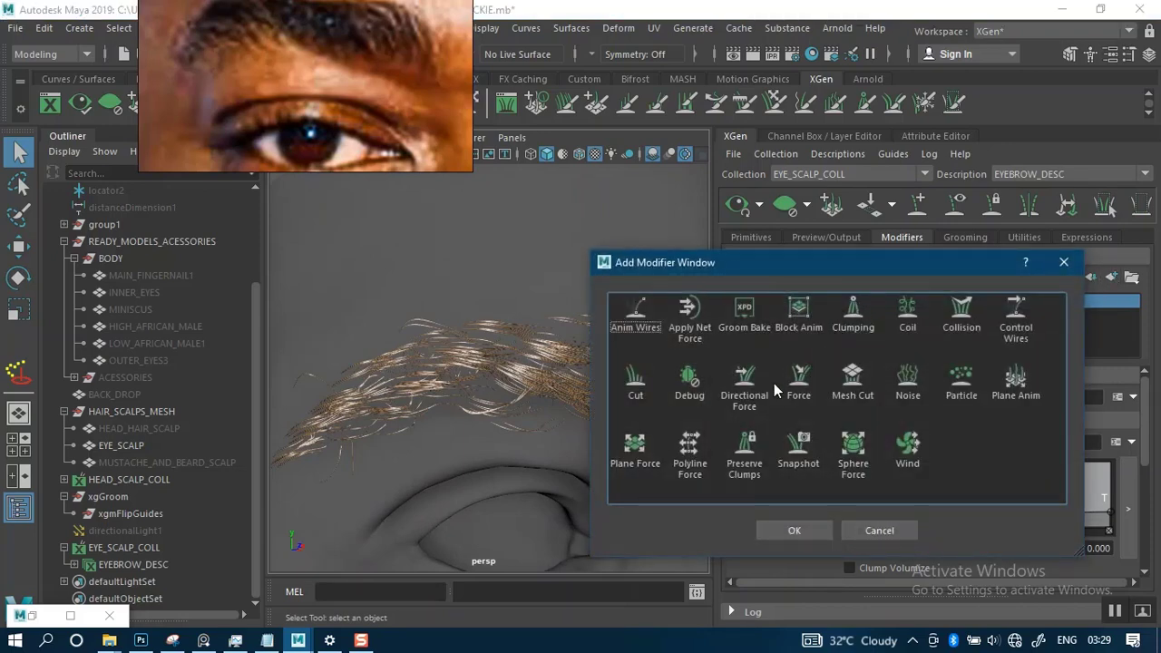
left_click(905, 381)
left_click(787, 531)
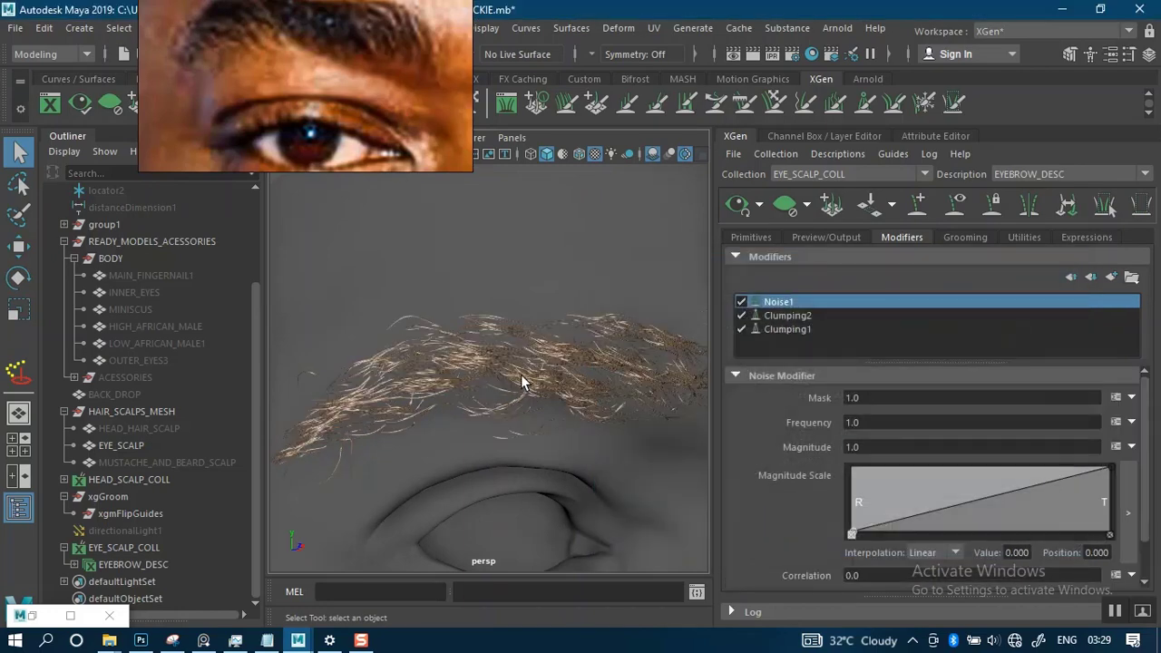
right_click_drag(531, 382, 529, 287, "alt")
left_click_drag(579, 351, 474, 350, "alt")
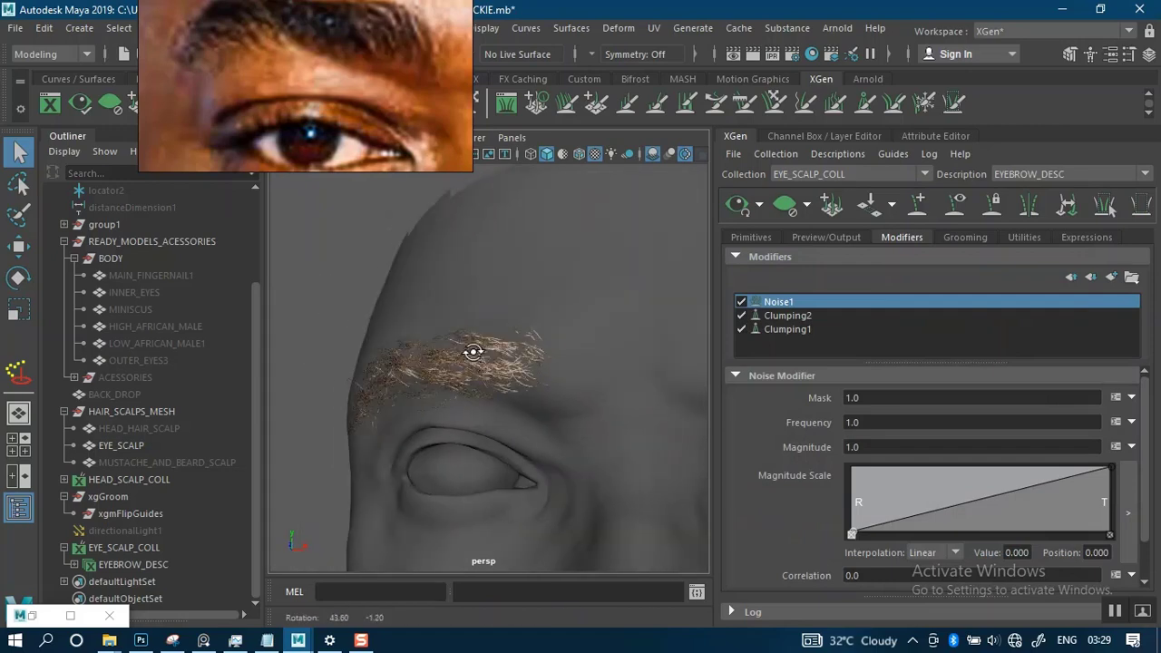
middle_click_drag(472, 352, 462, 341, "alt")
right_click_drag(461, 340, 544, 407, "alt")
left_click_drag(493, 355, 547, 375, "alt")
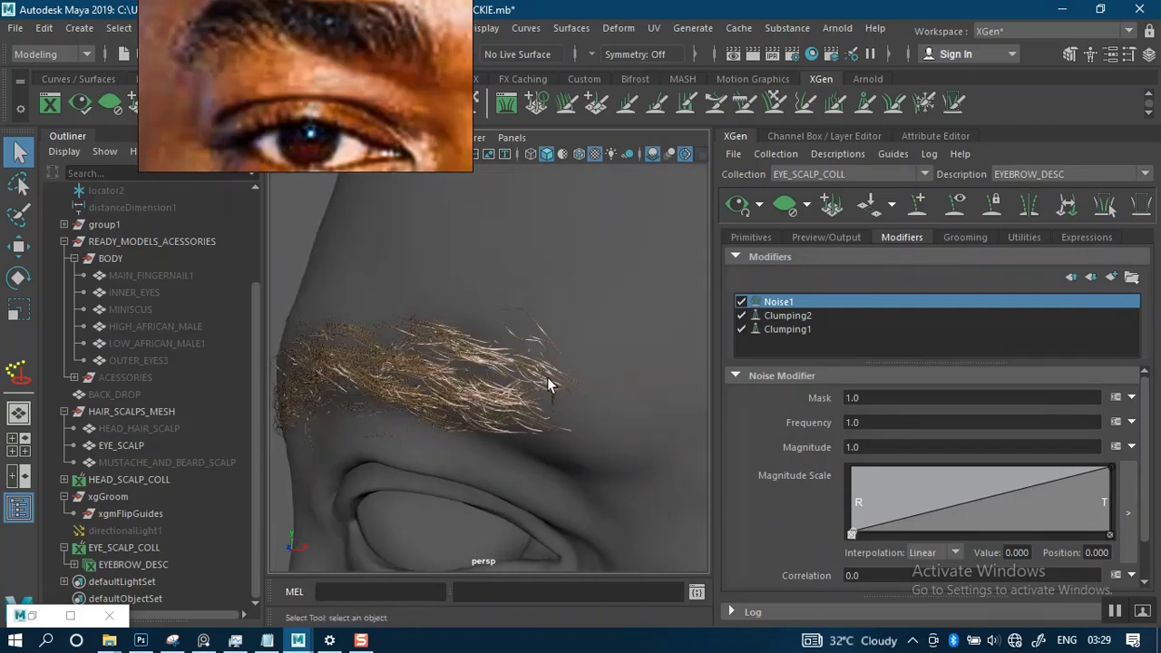
right_click_drag(547, 375, 529, 353, "alt")
left_click_drag(529, 353, 671, 332, "alt")
- Disable Clumping2, Noise1 and Clumping1 to view the brow hair without any modifiers
left_click(742, 316)
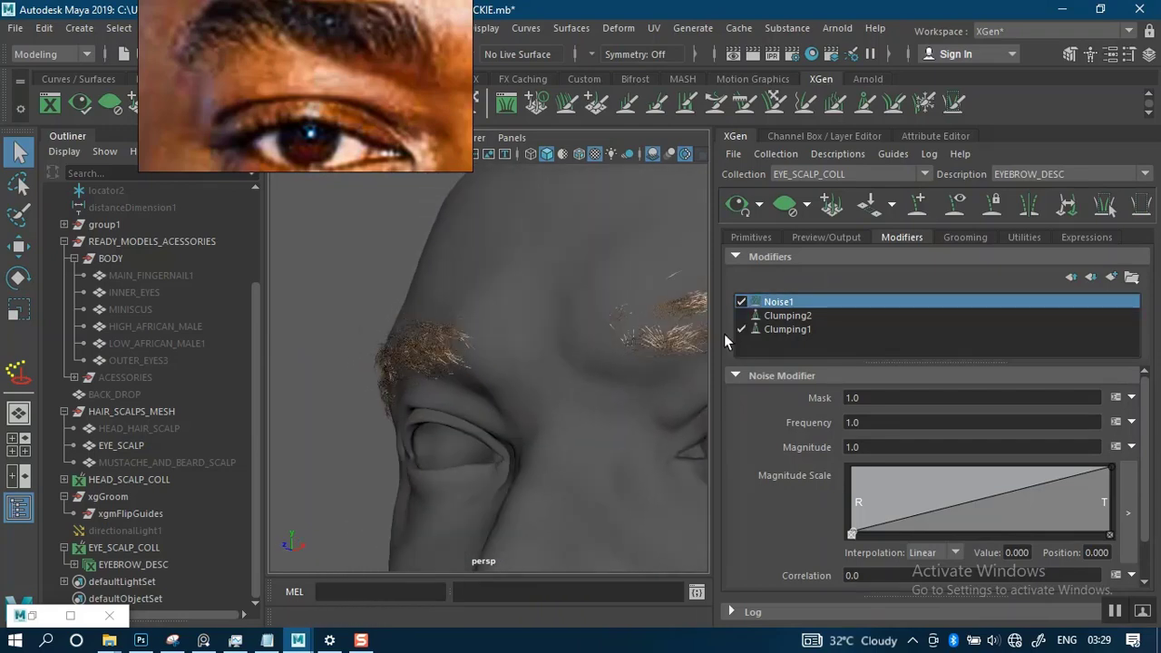
left_click_drag(509, 353, 599, 320, "alt")
right_click_drag(599, 320, 617, 348, "alt")
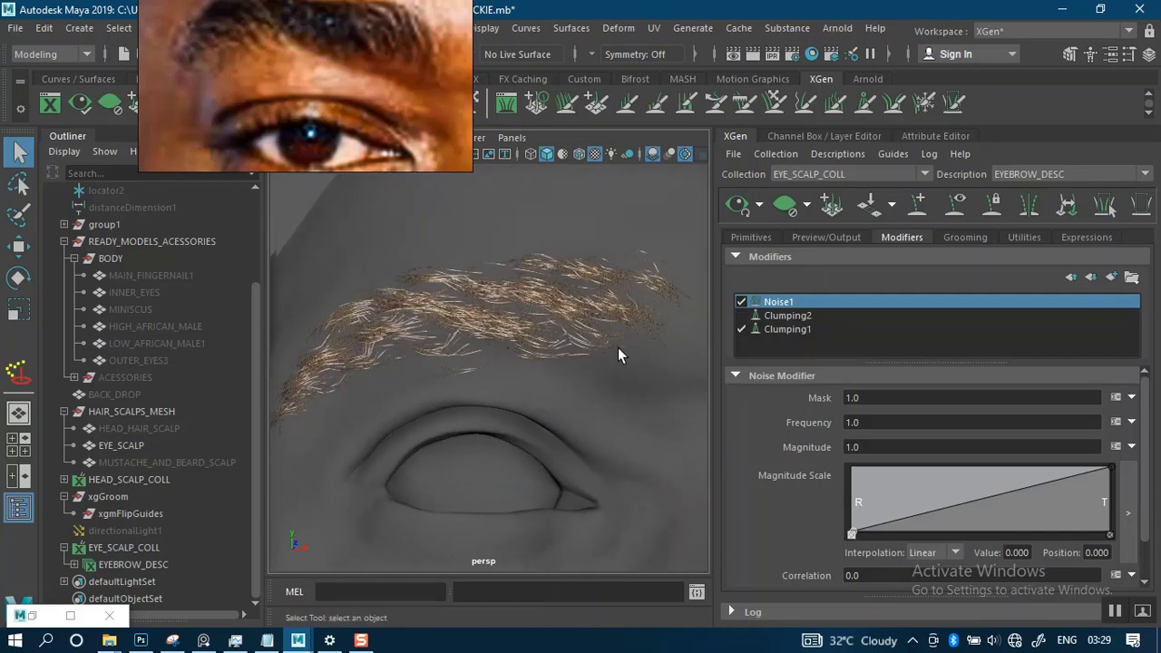
left_click(738, 302)
left_click(742, 330)
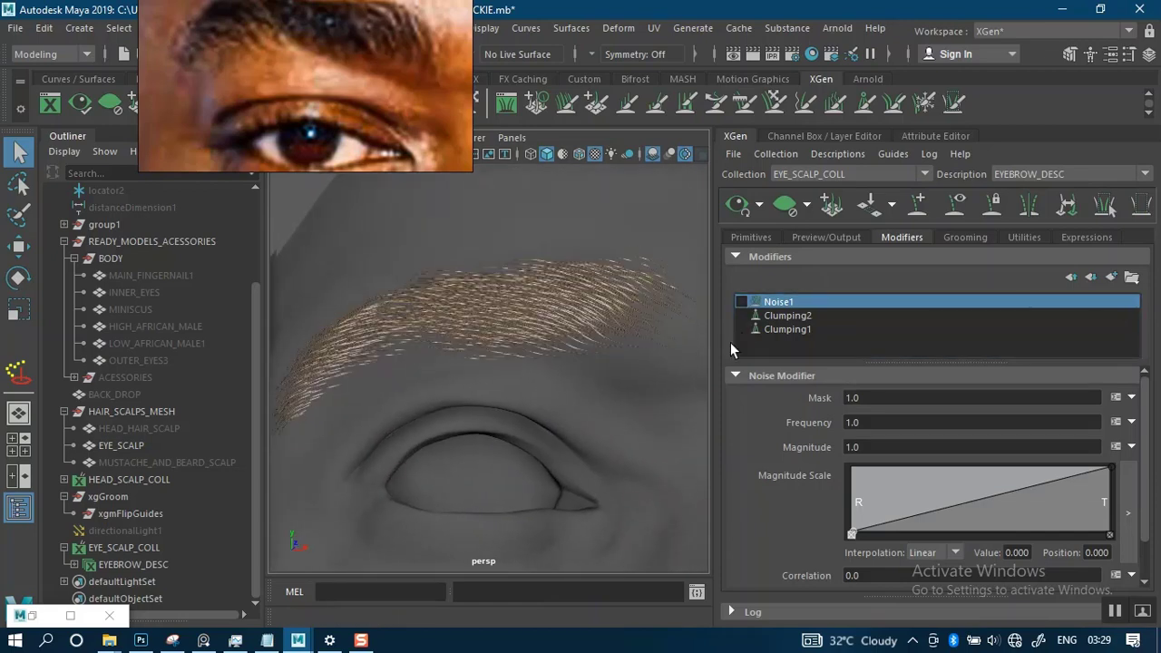
left_click_drag(560, 378, 580, 357, "alt")
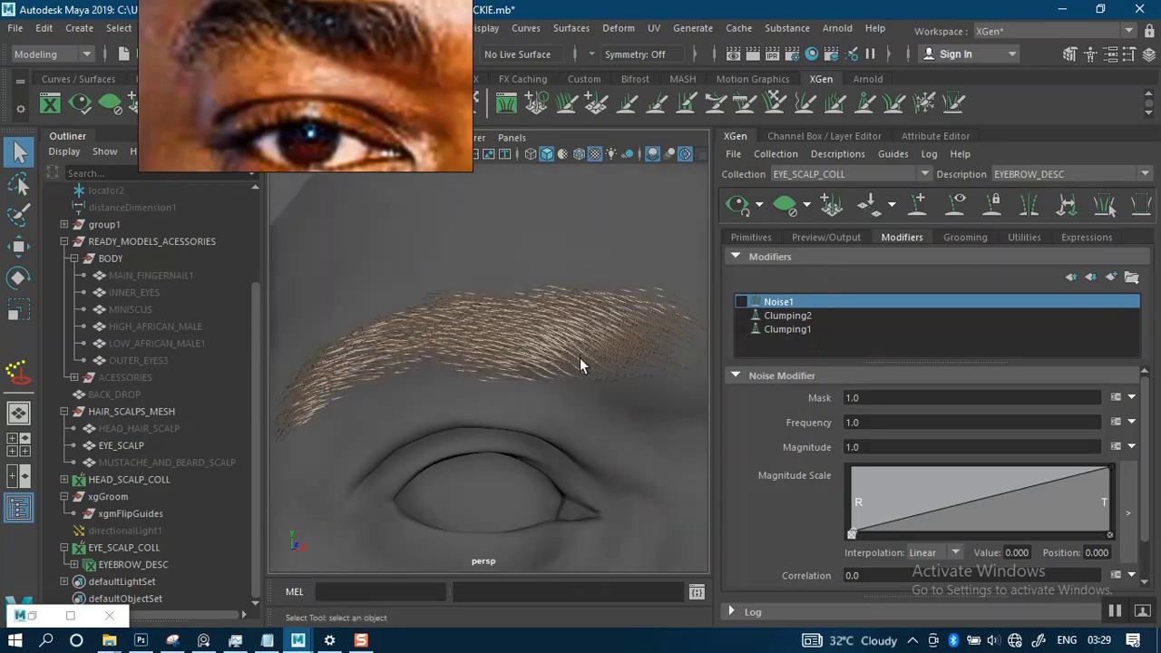
- Re-enable only Clumping2 and inspect the brow hair from the front, the side and close up
left_click(740, 315)
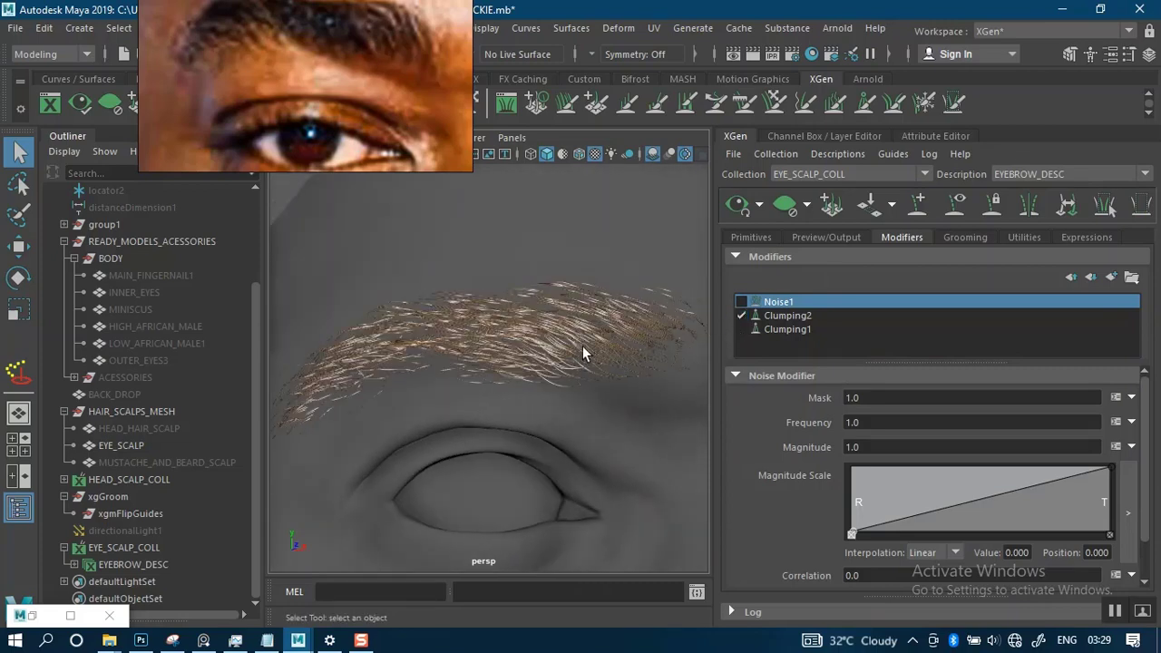
left_click_drag(549, 346, 623, 345, "alt")
left_click_drag(693, 343, 490, 306, "alt")
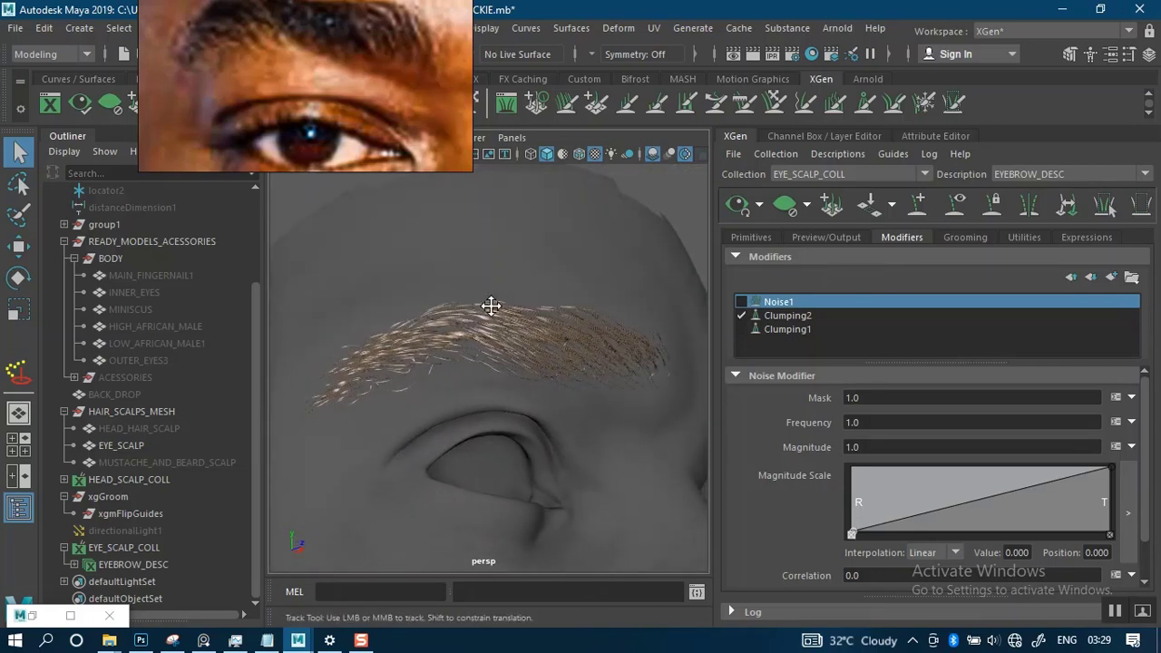
middle_click_drag(490, 306, 499, 274, "alt")
mouse_move(499, 274)
right_mouse_down("alt")
mouse_move(511, 288)
mouse_move(494, 295)
right_mouse_up("alt")
middle_click_drag(490, 273, 495, 304, "alt")
left_click_drag(495, 304, 544, 309, "alt")
right_click_drag(544, 309, 685, 300, "alt")
- Re-enable Noise1 on top of Clumping2 and inspect the brow hair from several angles and distances
left_click(740, 303)
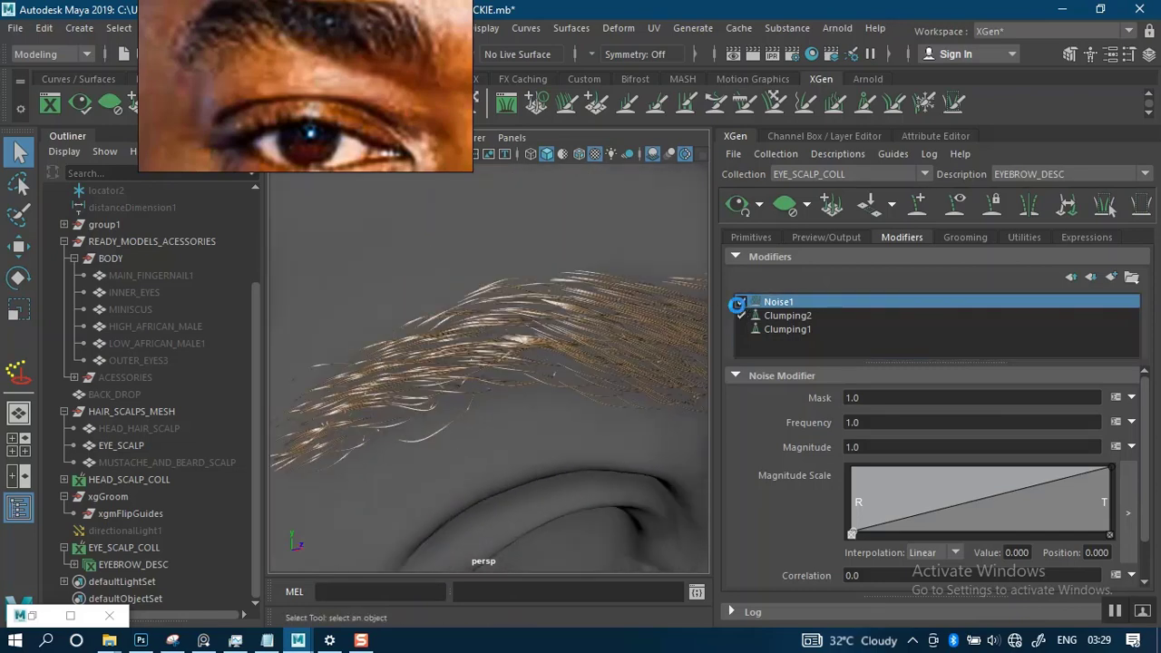
right_click_drag(503, 357, 354, 276, "alt")
left_click_drag(547, 347, 456, 335, "alt")
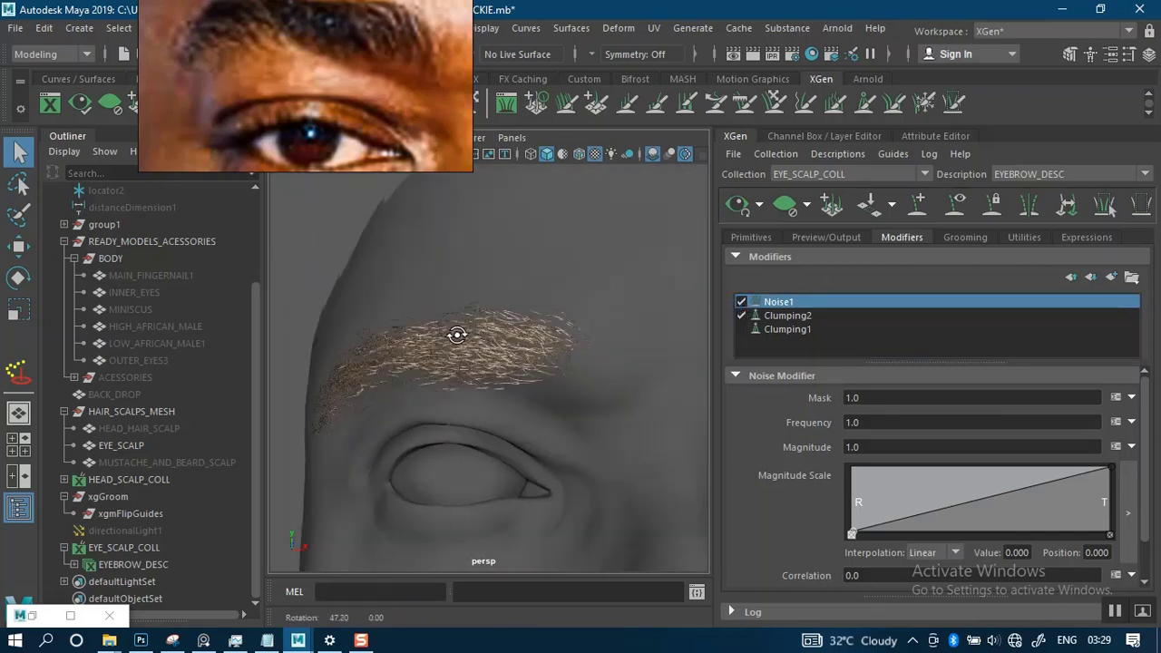
middle_click_drag(456, 334, 465, 289, "alt")
left_click_drag(466, 290, 515, 290, "alt")
right_click_drag(515, 290, 554, 357, "alt")
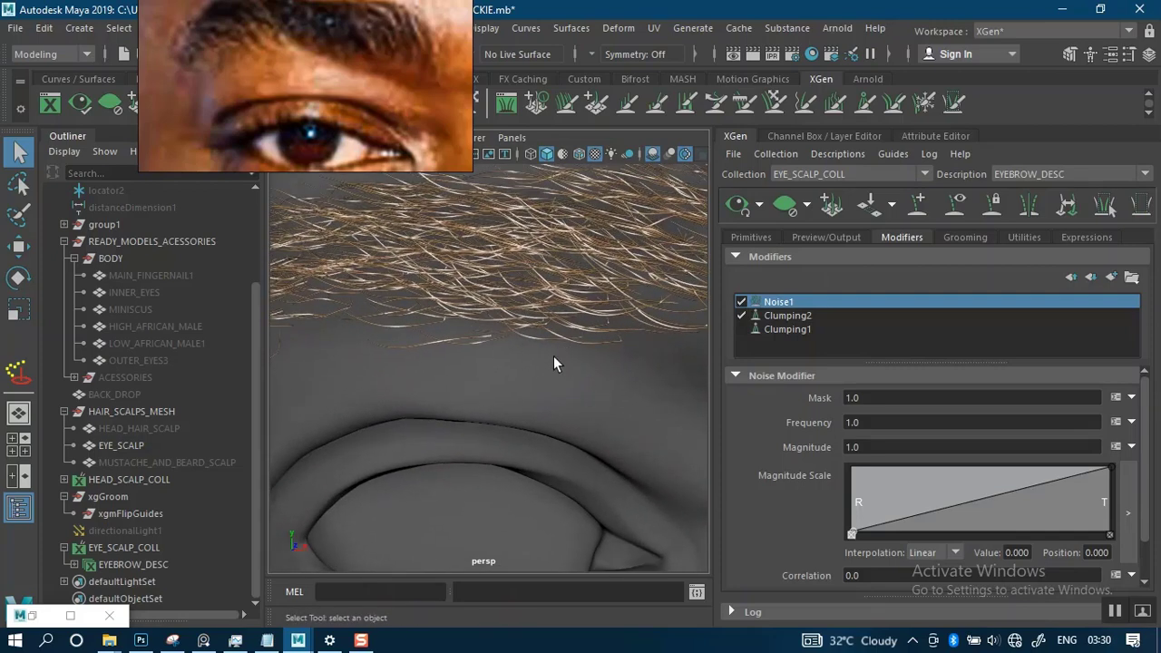
middle_click_drag(496, 239, 503, 311, "alt")
right_click_drag(504, 311, 506, 265, "alt")
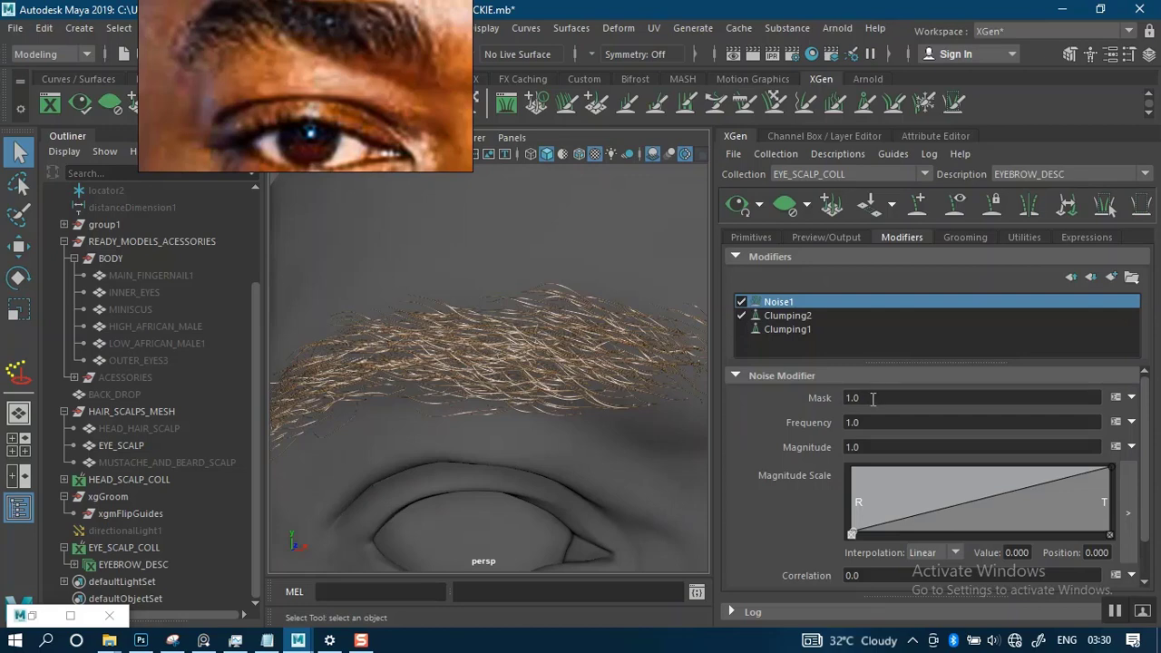
left_click_drag(521, 392, 566, 375, "alt")
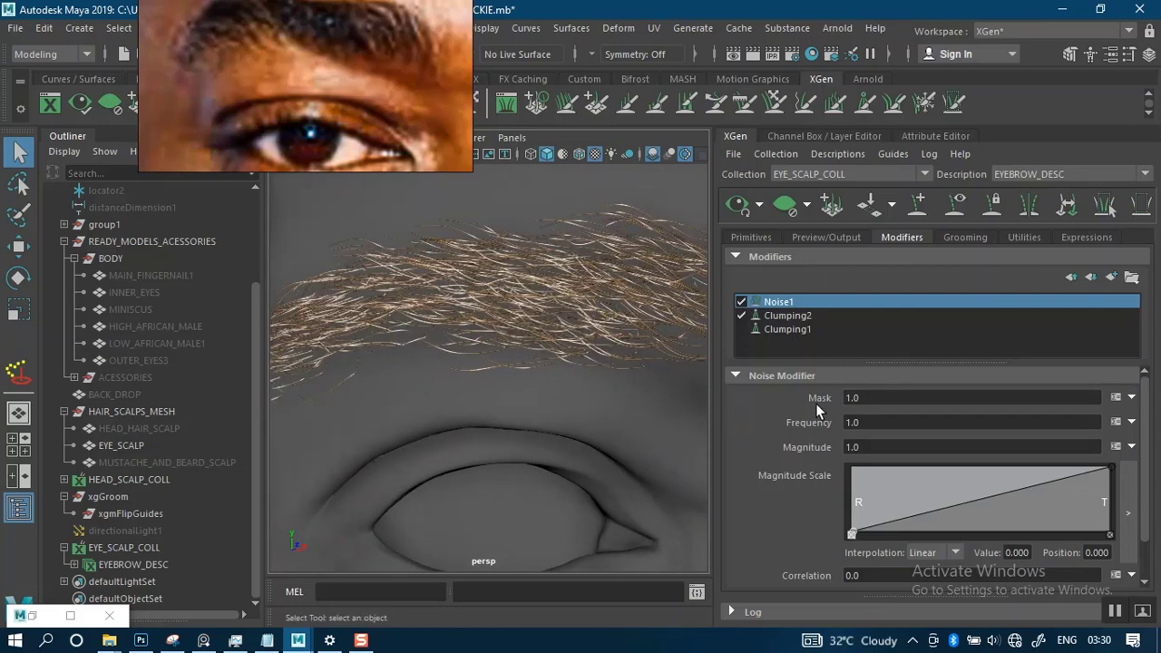
- Set the Noise1 modifier's mask to 0.4 and inspect both brows from several angles and distances
left_click(866, 398)
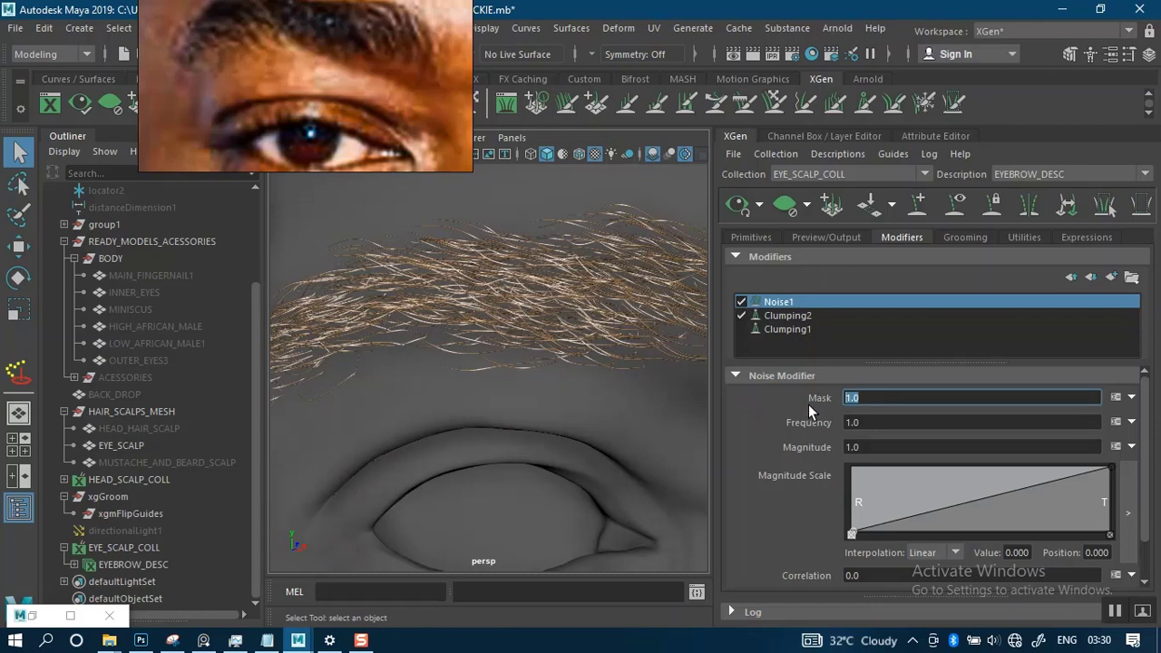
type("0.4")
key("Return")
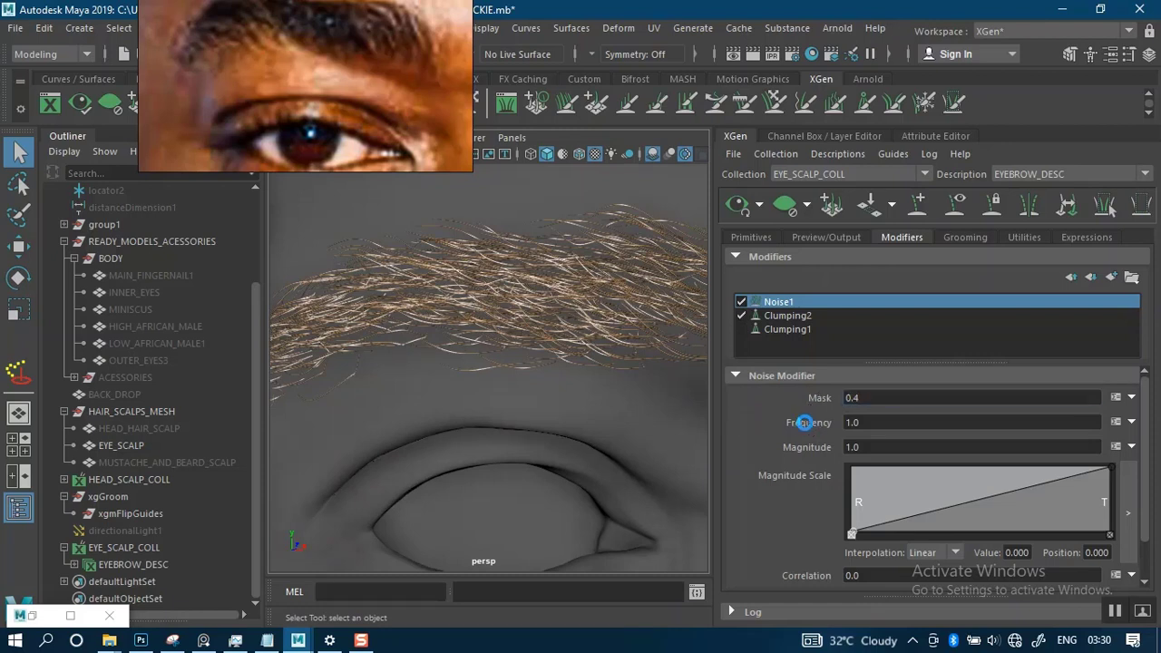
left_click_drag(565, 397, 483, 384, "alt")
middle_click_drag(559, 384, 462, 362, "alt")
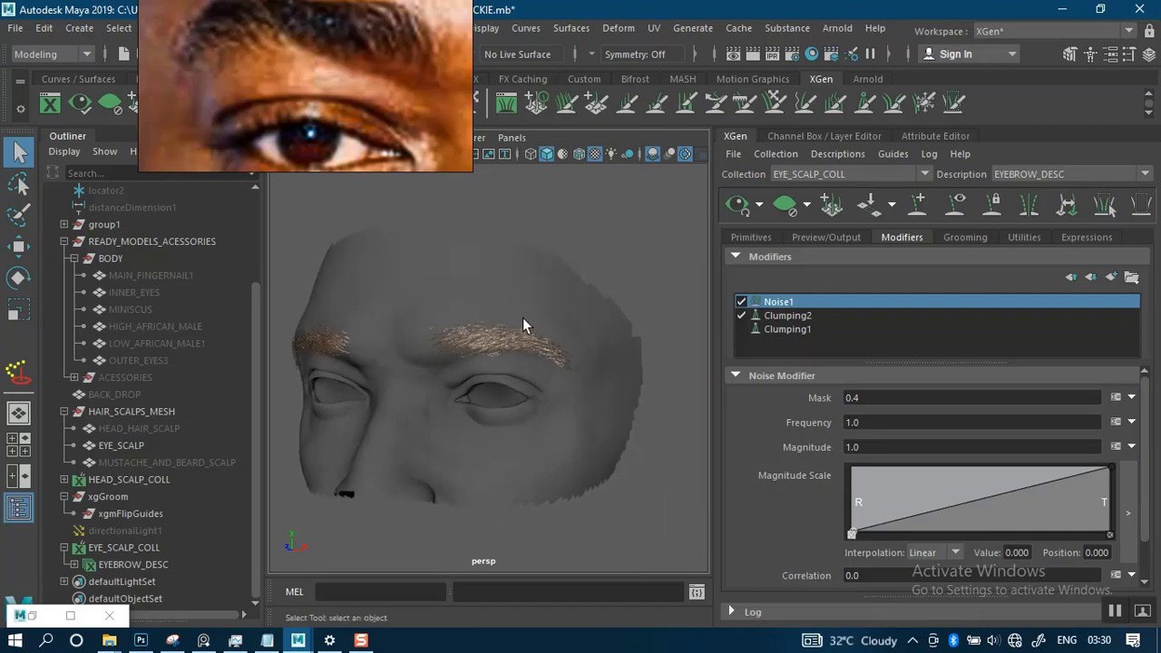
right_click_drag(523, 322, 577, 456, "alt")
middle_click_drag(567, 370, 560, 420, "alt")
right_click_drag(550, 350, 581, 390, "alt")
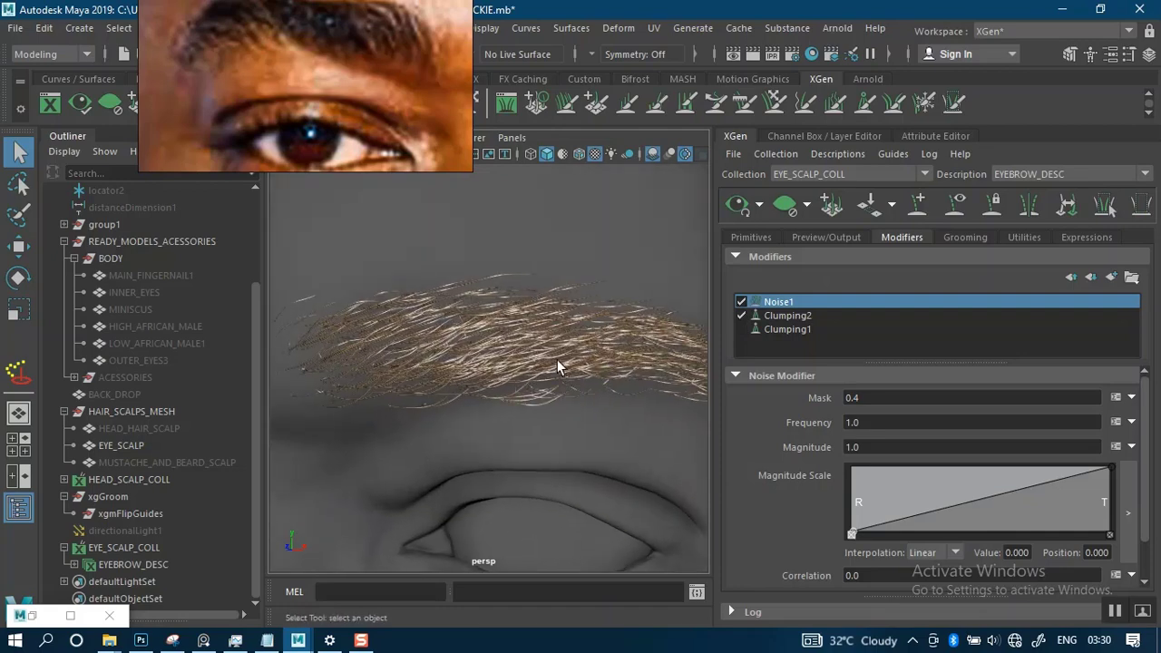
left_click_drag(557, 359, 569, 346, "alt")
mouse_move(570, 341)
right_mouse_down("alt")
mouse_move(583, 405)
mouse_move(577, 349)
right_mouse_up("alt")
- Re-enable Clumping1 beneath Clumping2 and Noise1 and inspect the brow hair from the other side
left_click(740, 329)
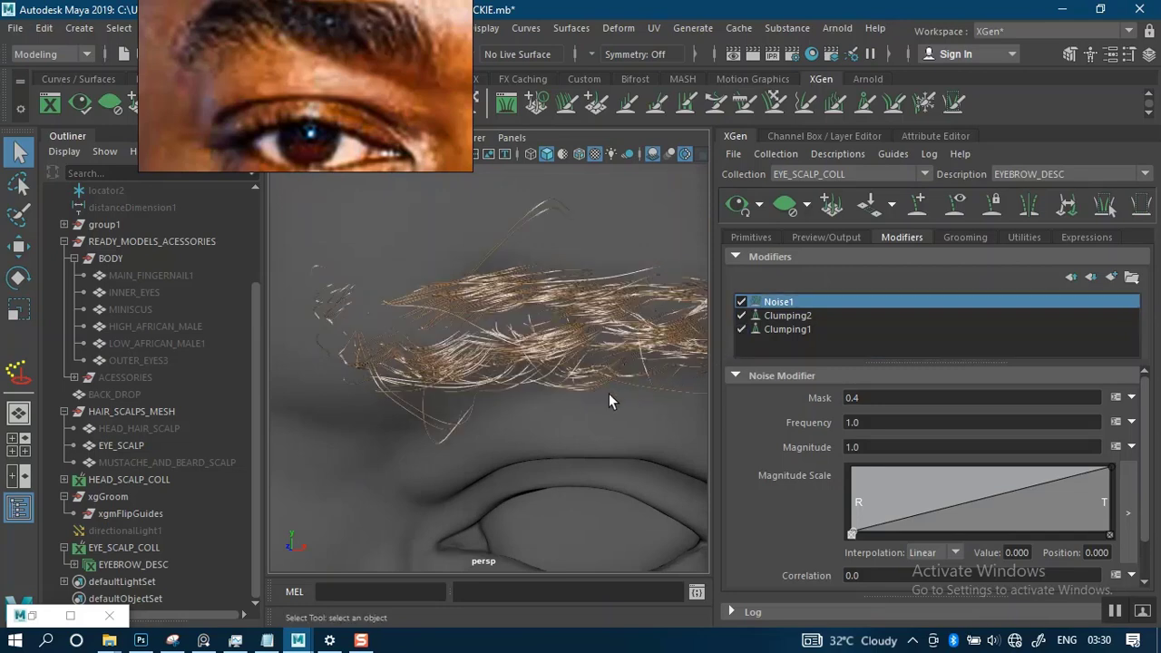
right_click_drag(529, 419, 546, 341, "alt")
left_click_drag(547, 343, 681, 357, "alt")
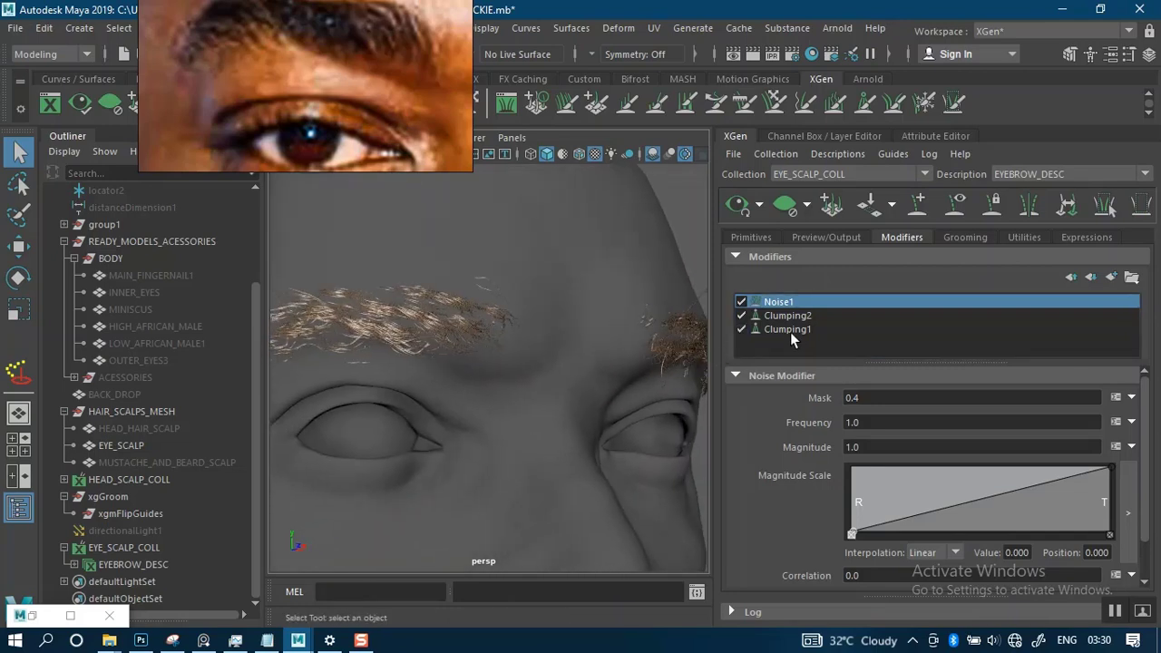
- Regenerate the Clumping1 points with a density of 1 and save the clumping maps
left_click(787, 329)
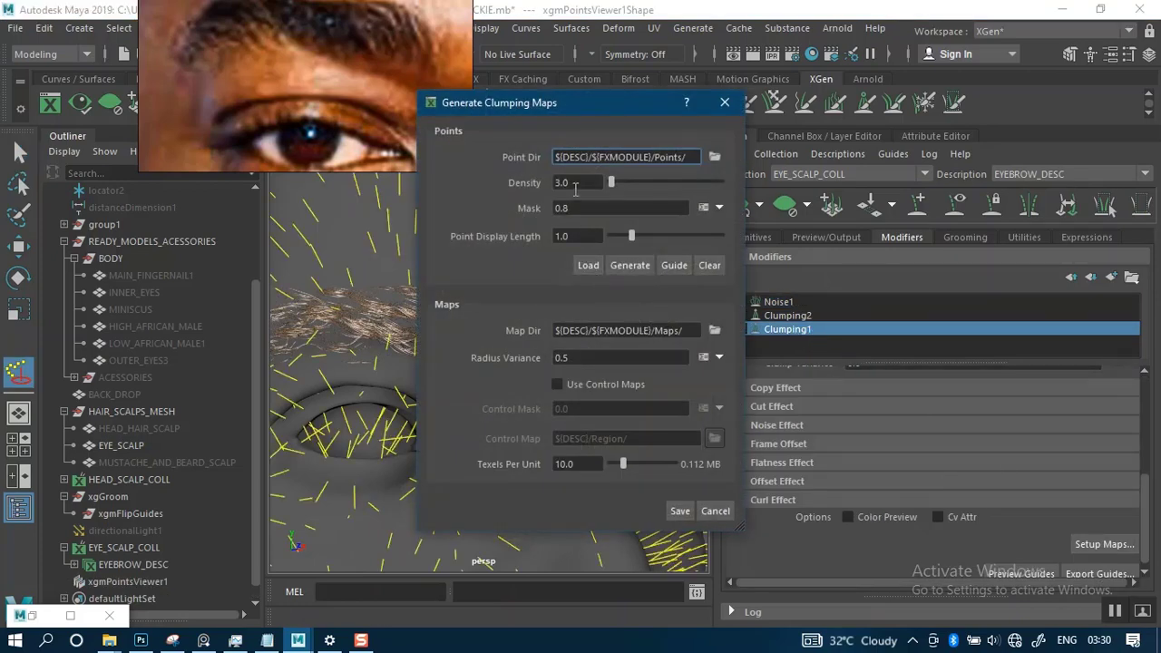
double_click(574, 184)
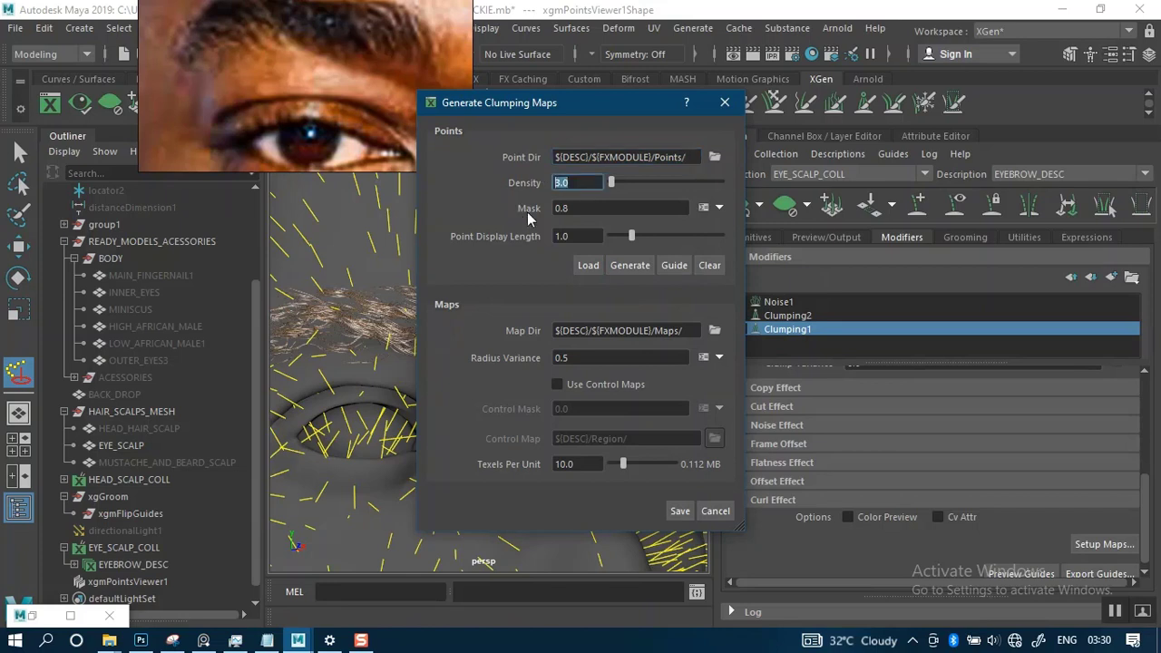
type("1")
left_click(629, 264)
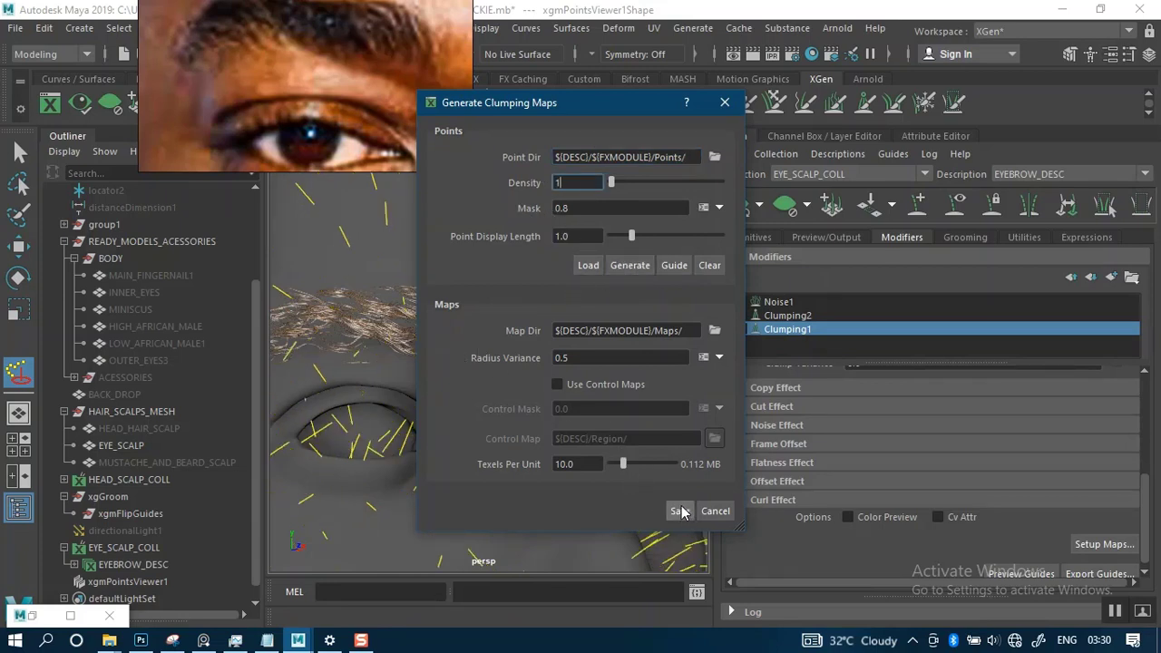
left_click(629, 265)
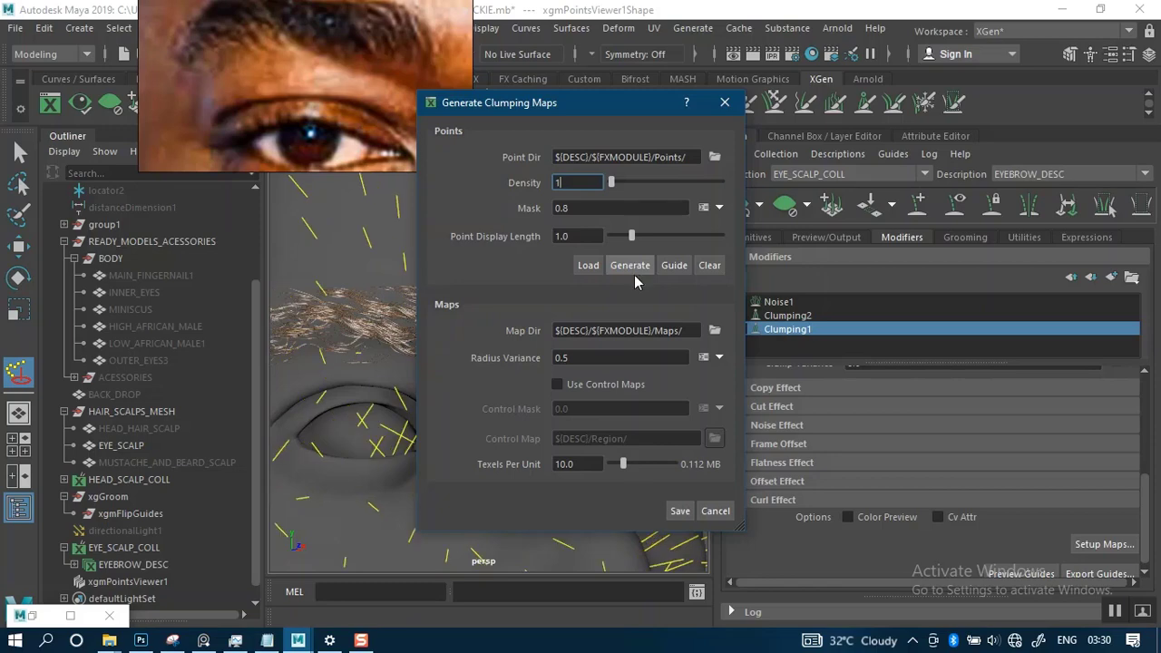
left_click(675, 510)
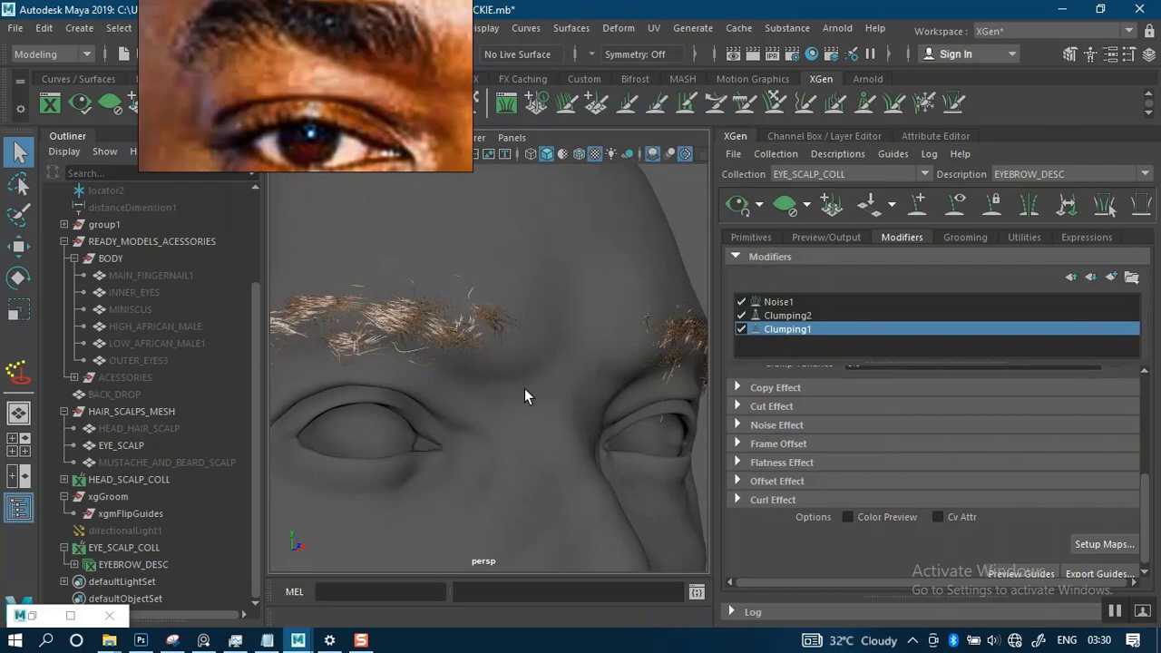
- Inspect the regenerated clumps from several angles, switching Clumping1 off and back on to compare the brow hair
right_click_drag(521, 384, 518, 347, "alt")
middle_click_drag(484, 349, 603, 317, "alt")
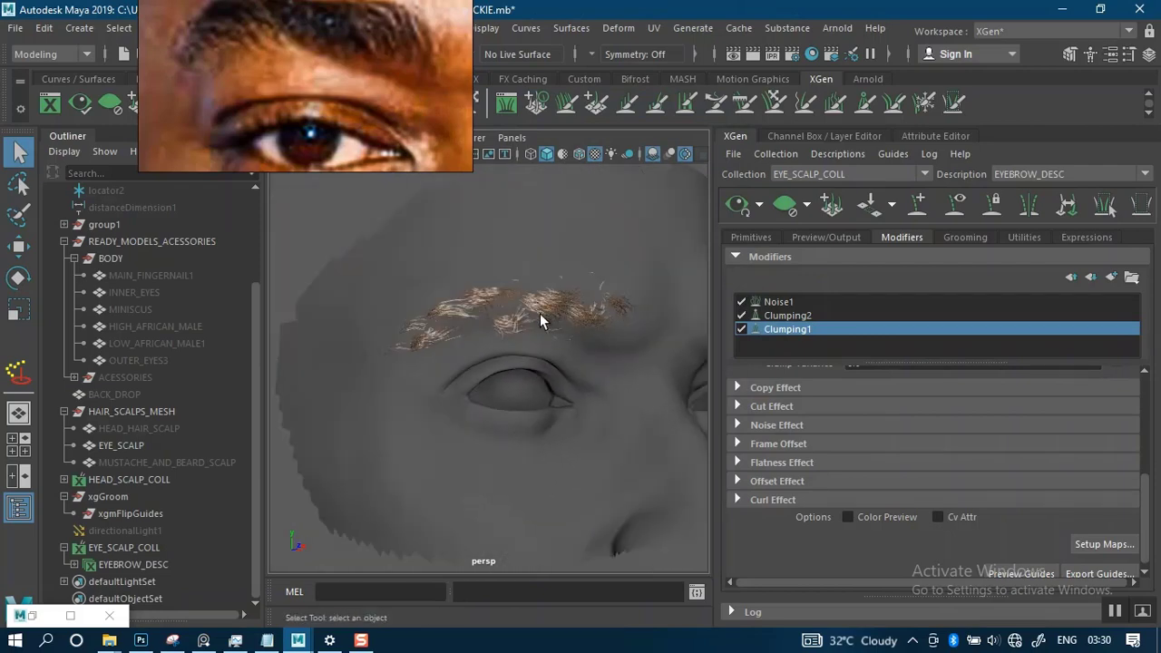
right_click_drag(539, 313, 536, 329, "alt")
mouse_move(536, 329)
left_mouse_down("alt")
mouse_move(563, 335)
mouse_move(523, 337)
left_mouse_up("alt")
right_click_drag(523, 336, 522, 340, "alt")
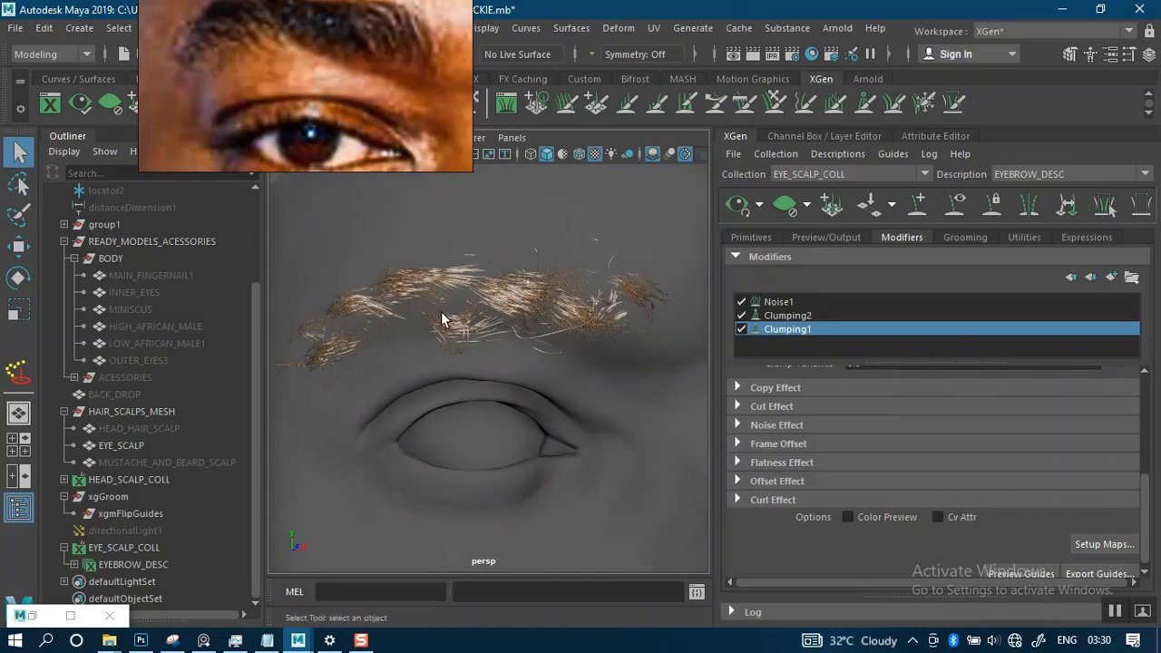
left_click(742, 329)
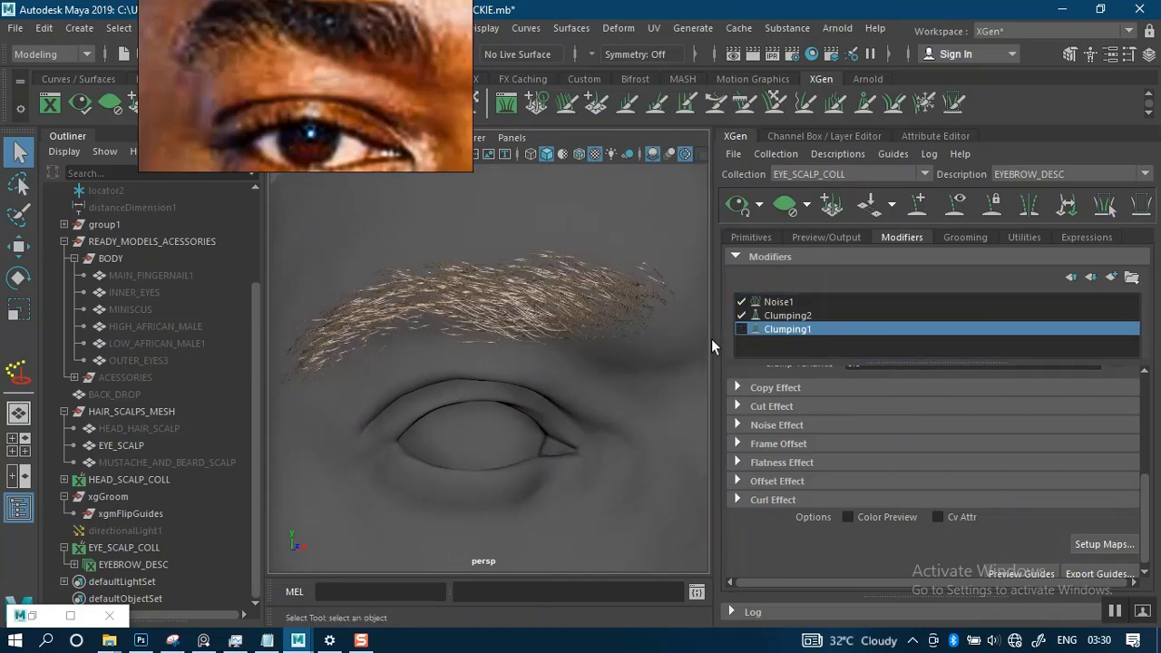
left_click(741, 329)
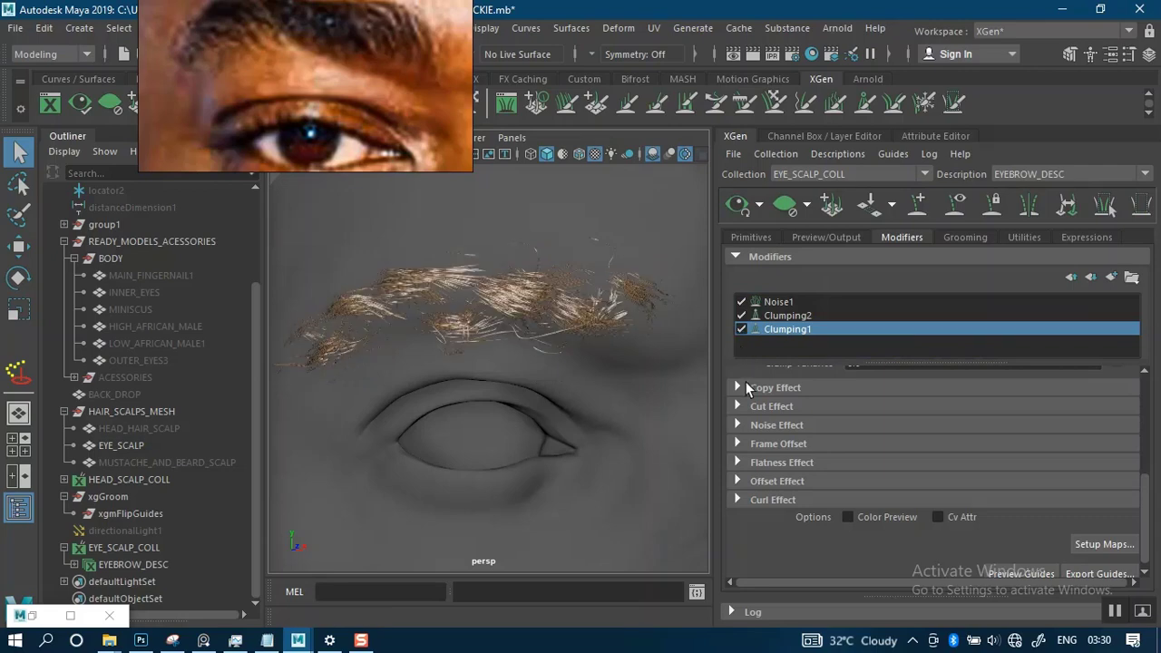
right_click_drag(624, 399, 631, 351, "alt")
left_click_drag(631, 351, 588, 354, "alt")
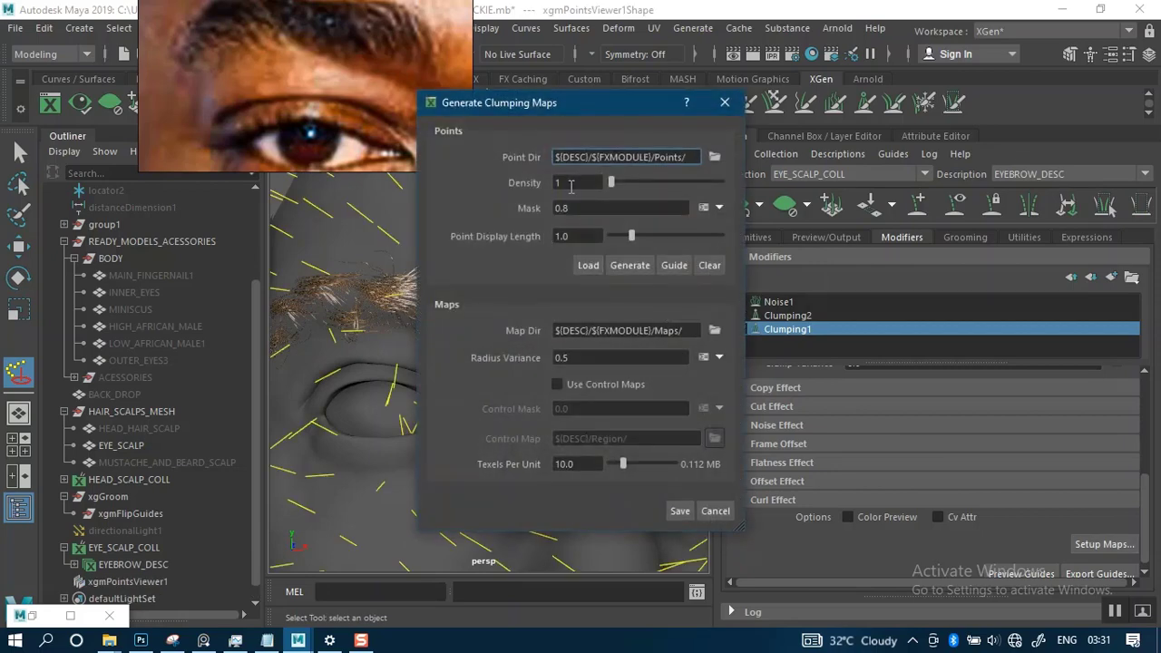
- Regenerate the Clumping1 points with a density of 10, save the maps and inspect the brow hair close up
left_click_drag(572, 186, 536, 191)
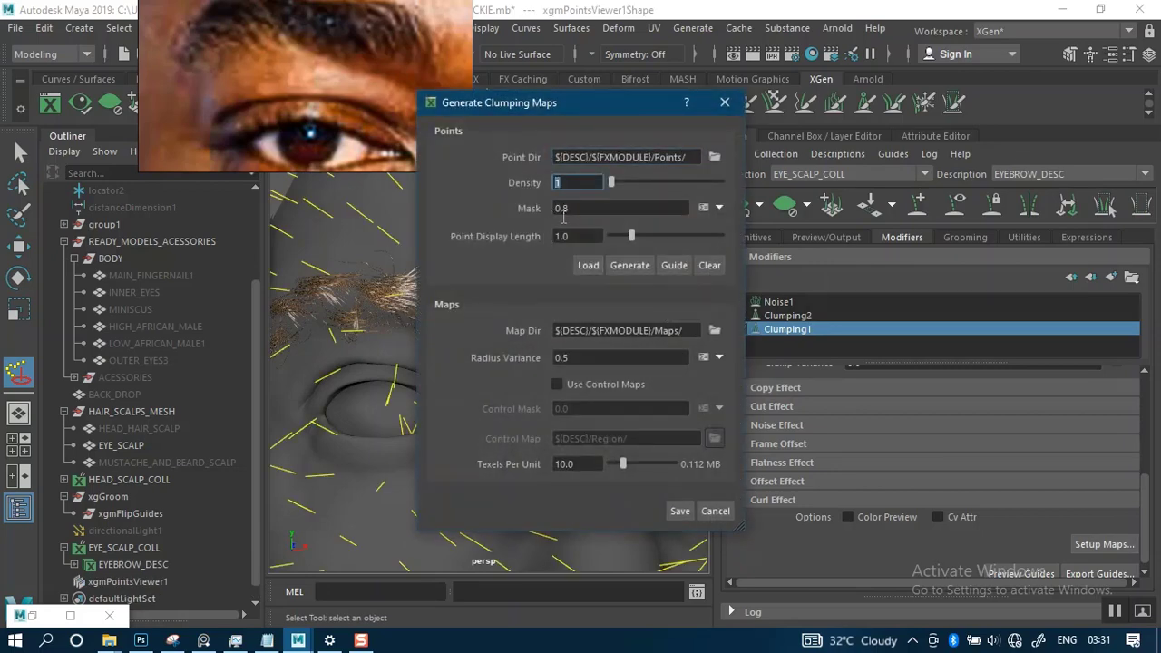
type("0")
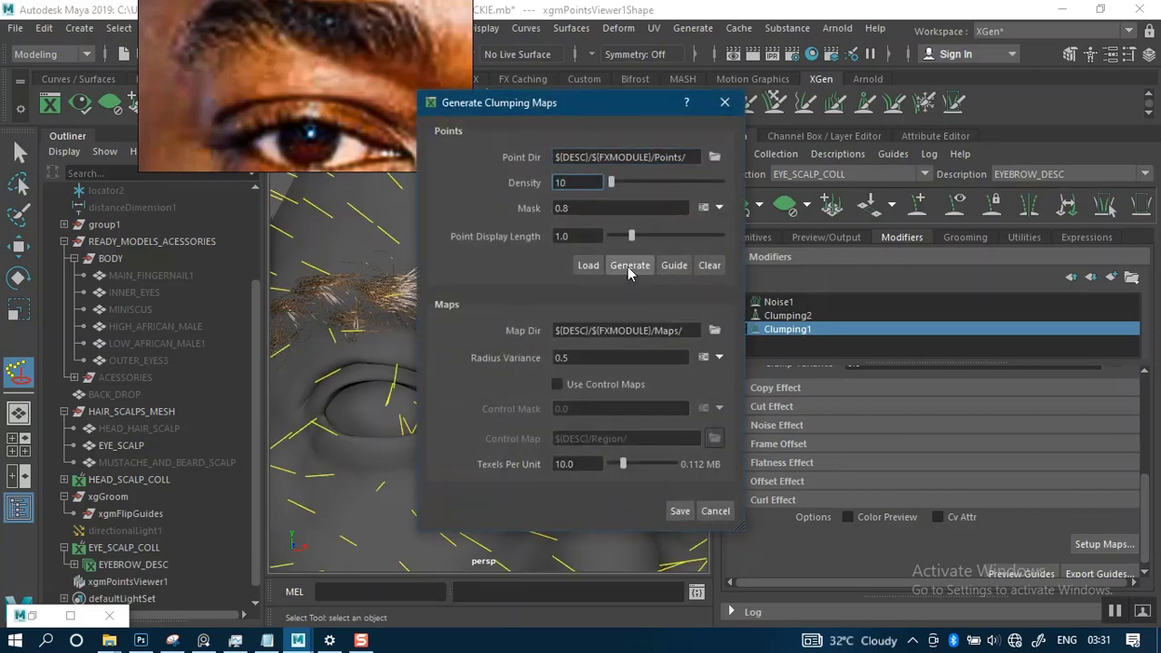
left_click(629, 266)
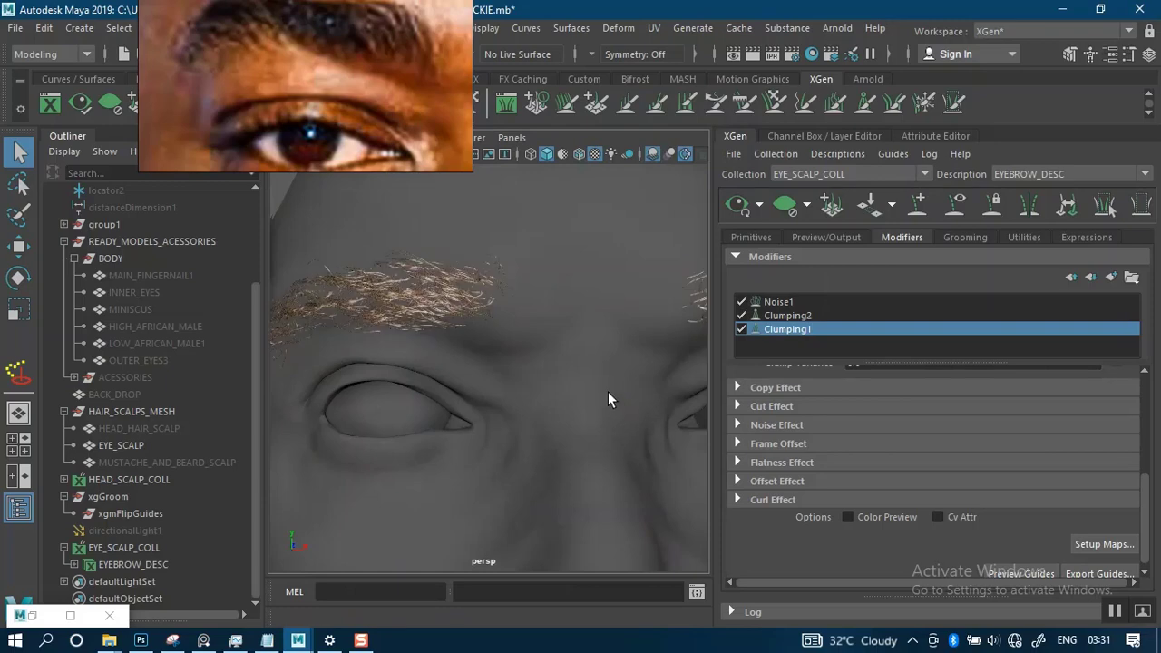
left_click_drag(554, 374, 600, 372, "alt")
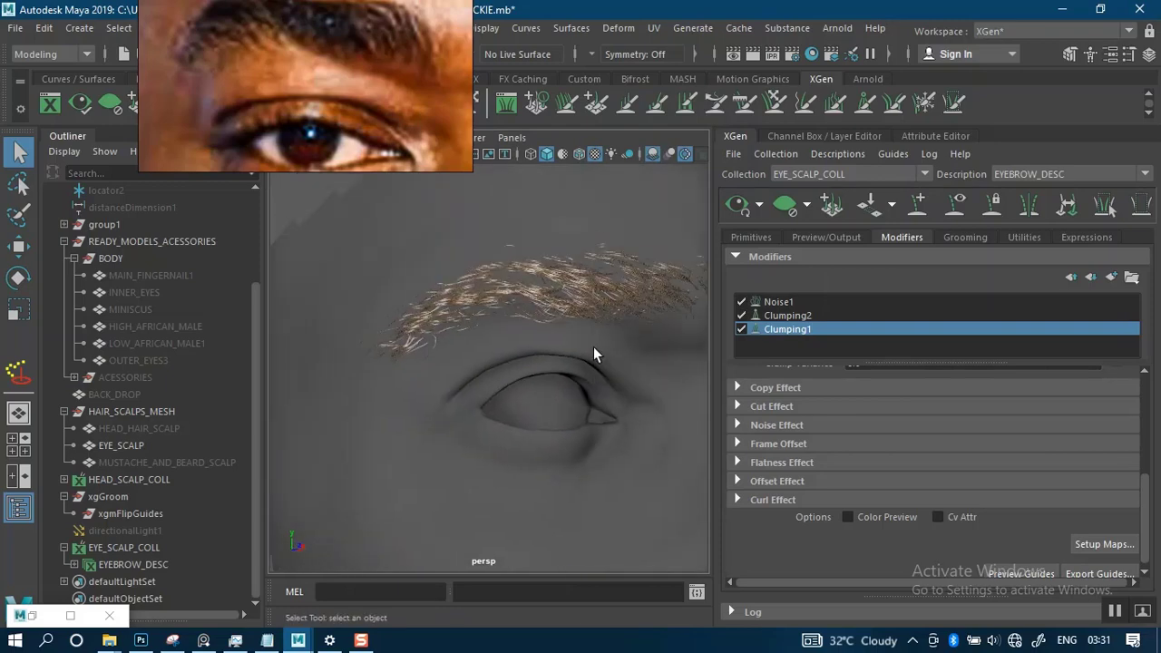
scroll(593, 346, "up", 6)
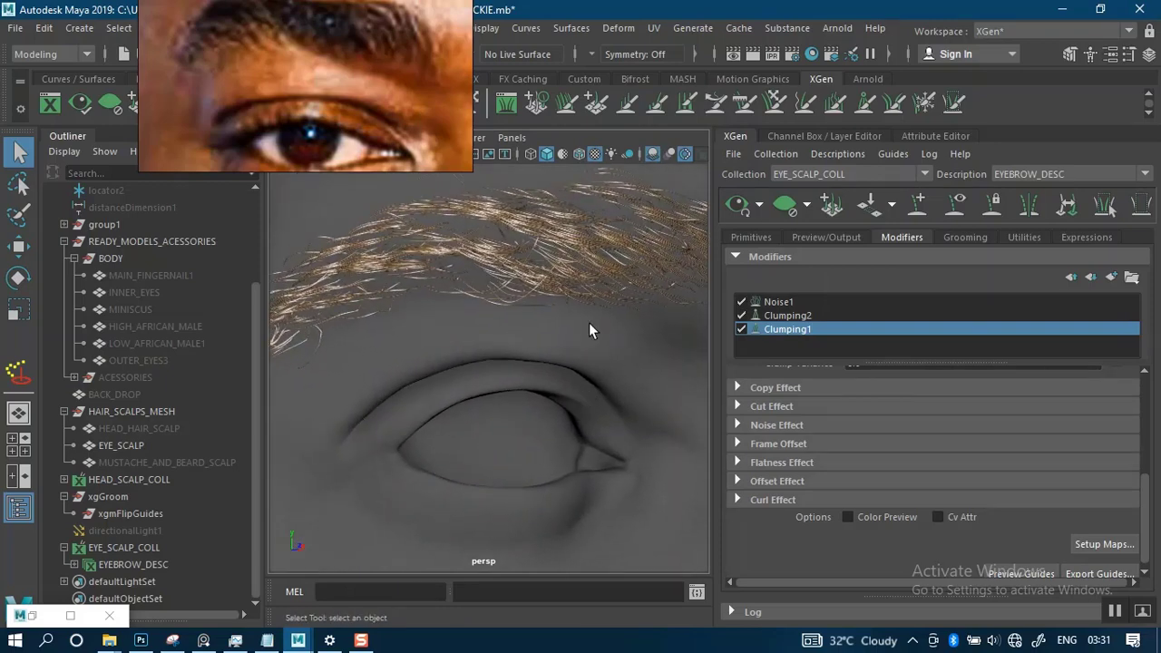
middle_click_drag(588, 322, 583, 364, "alt")
- Switch Clumping2 and Clumping1 off and back on to compare each modifier's effect on the brow
left_click(740, 316)
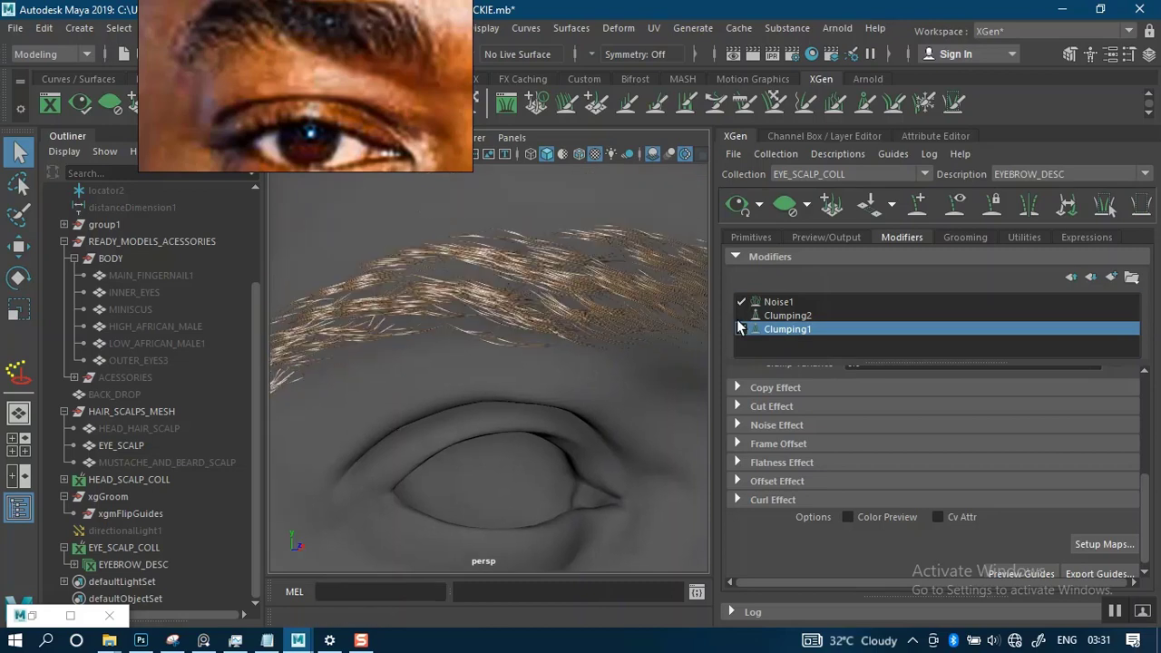
left_click(740, 329)
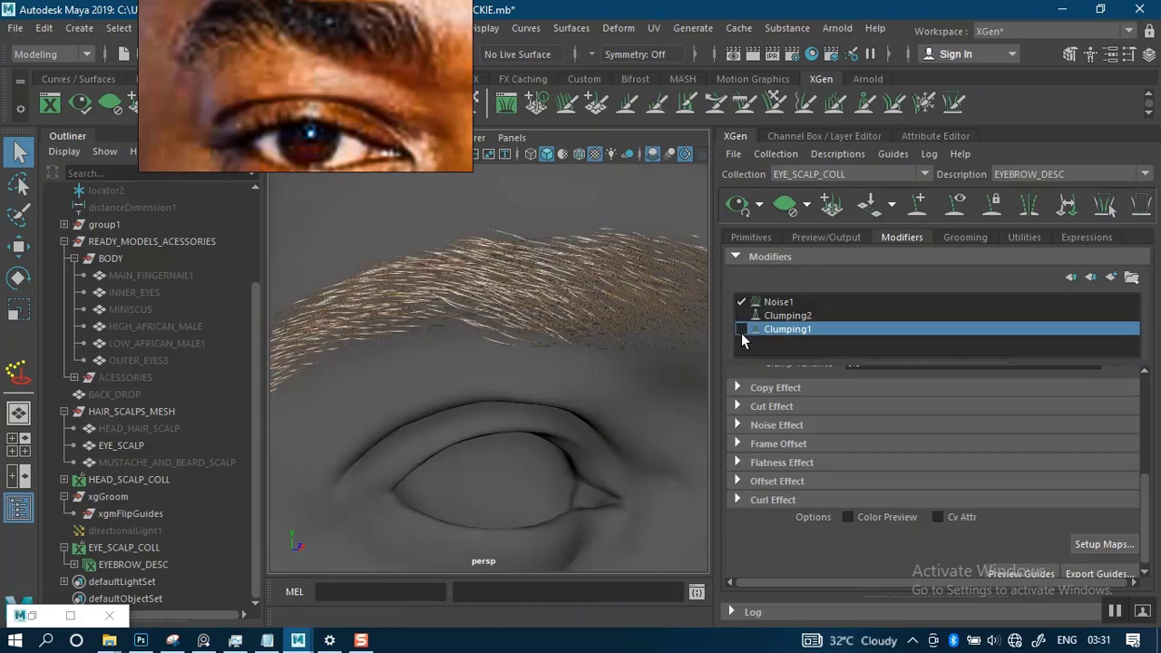
left_click(741, 329)
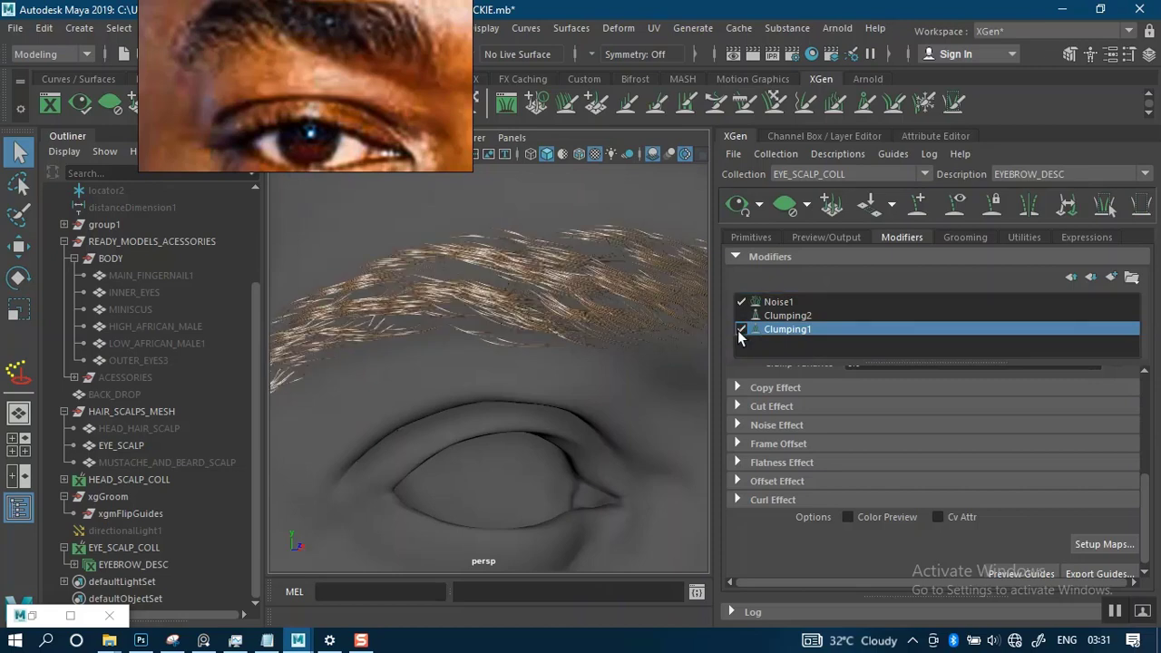
left_click(740, 317)
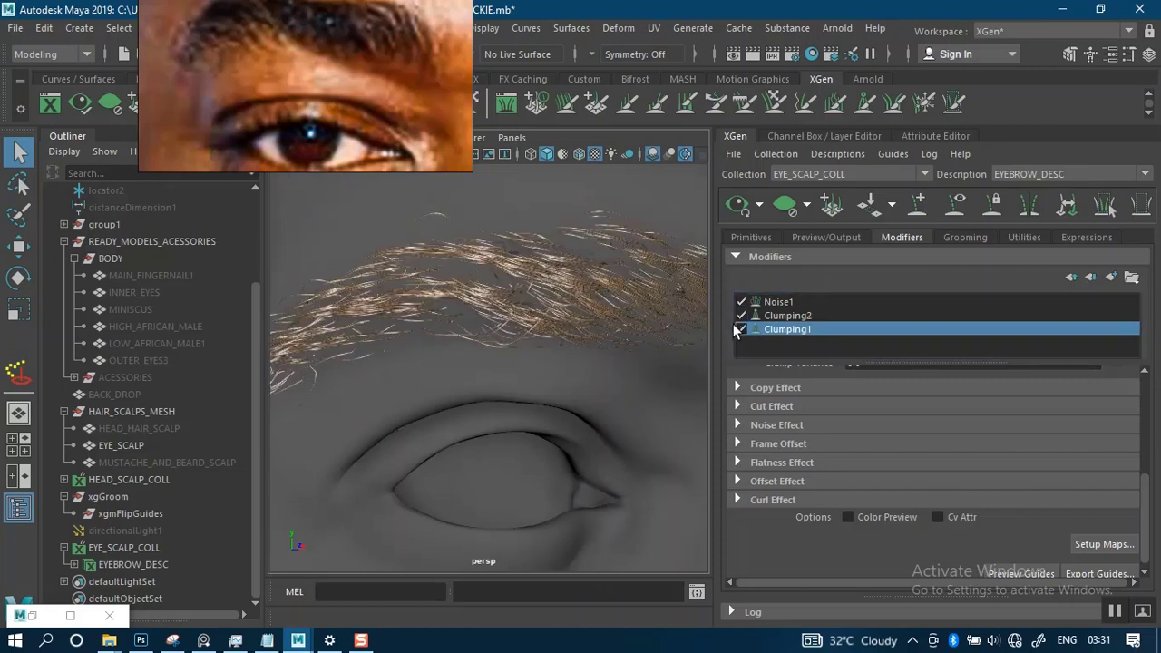
left_click_drag(590, 342, 625, 324, "alt")
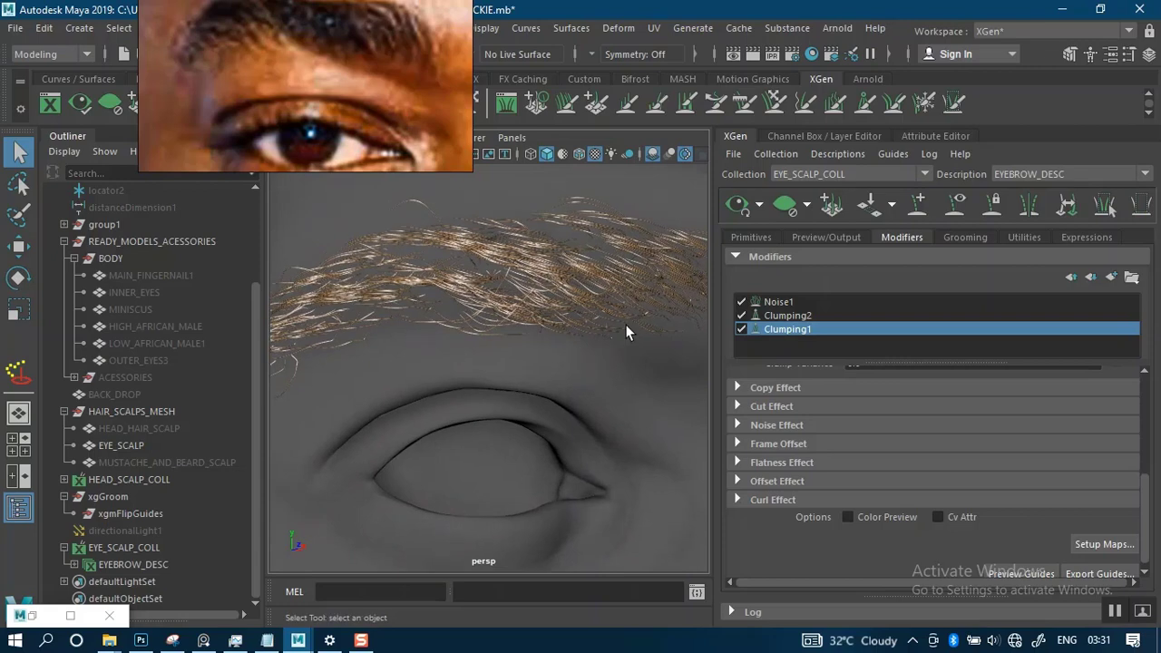
- Examine the brow hair with only Clumping1 and Noise1 enabled from several angles, then restore Clumping2
left_click(741, 329)
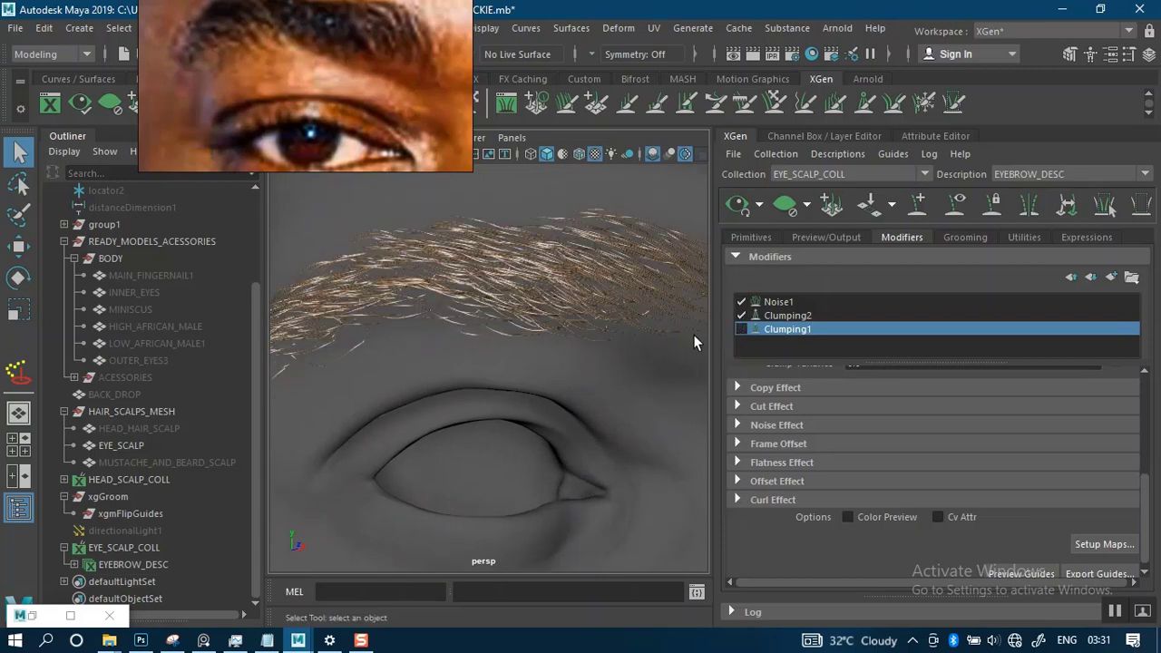
left_click(741, 315)
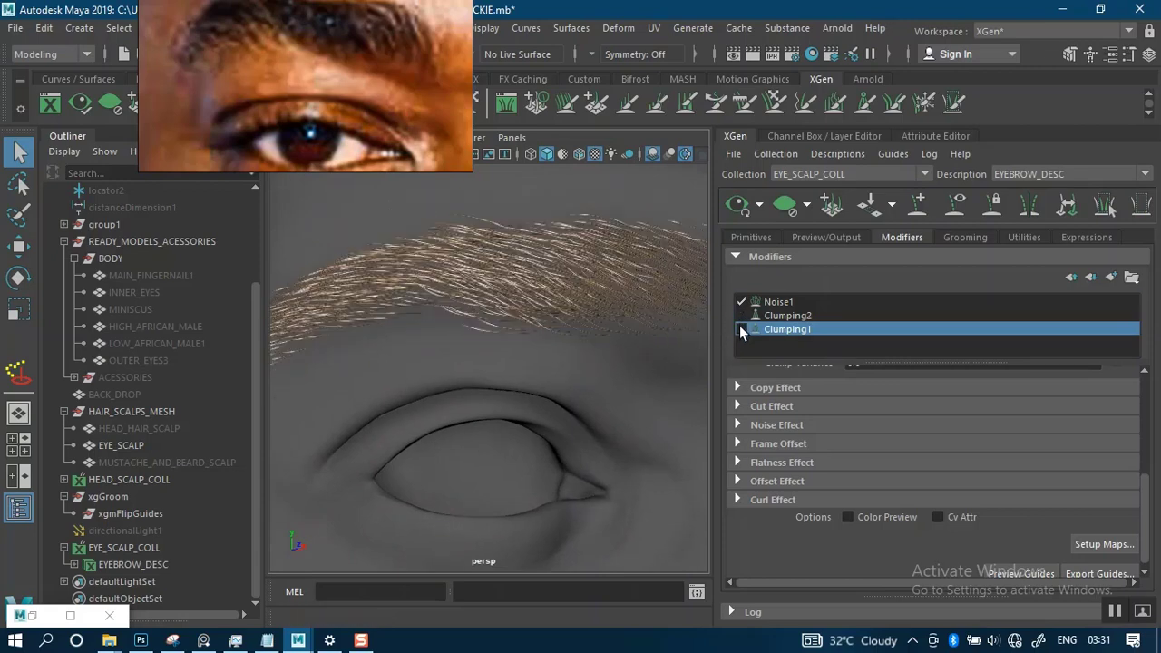
left_click(741, 329)
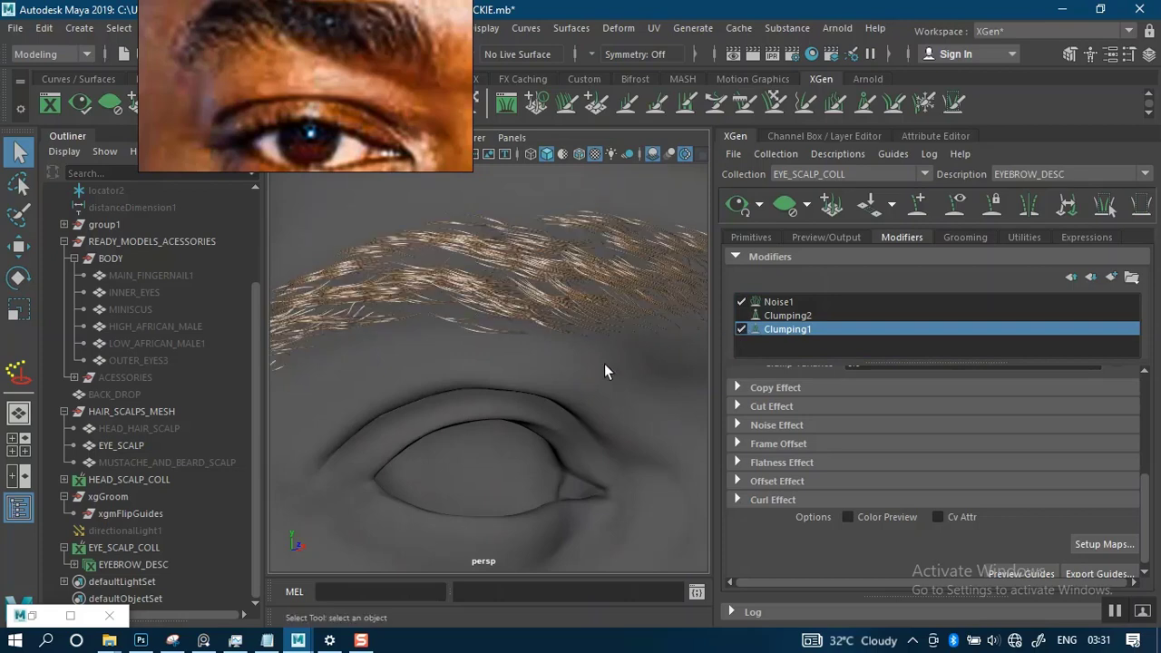
right_click_drag(605, 365, 559, 319, "alt")
left_click_drag(560, 318, 498, 333, "alt")
middle_click_drag(498, 332, 607, 317, "alt")
right_click_drag(532, 314, 545, 345, "alt")
left_click_drag(545, 345, 583, 341, "alt")
middle_click_drag(583, 341, 666, 391, "alt")
left_click_drag(635, 354, 596, 337, "alt")
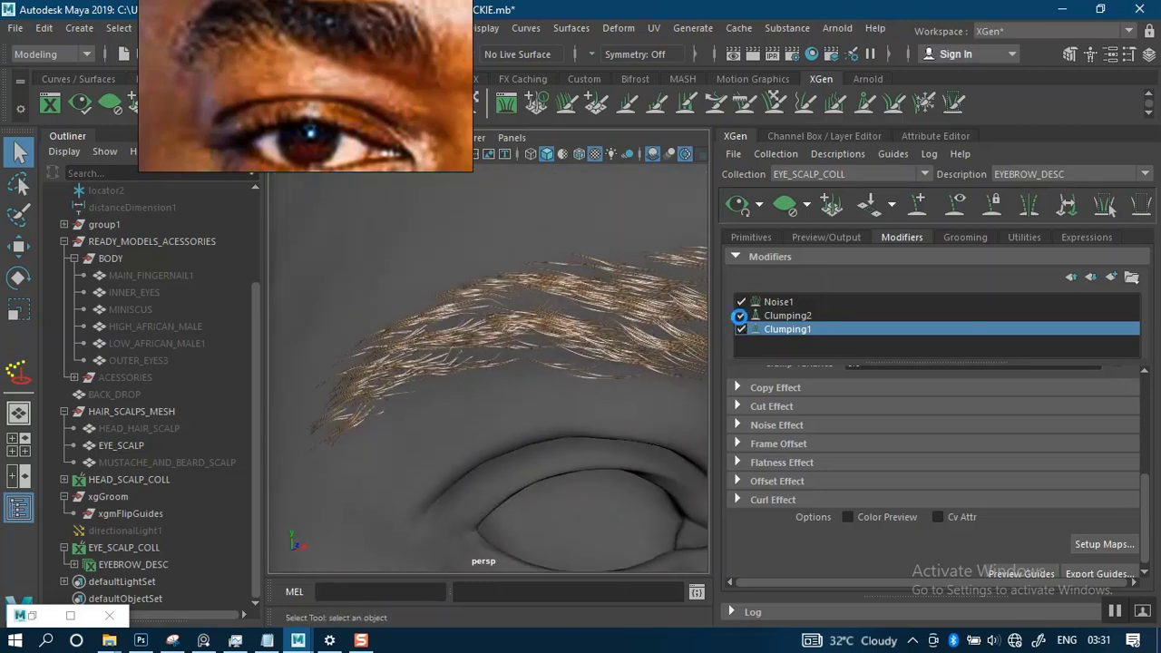
middle_click_drag(605, 356, 480, 347, "alt")
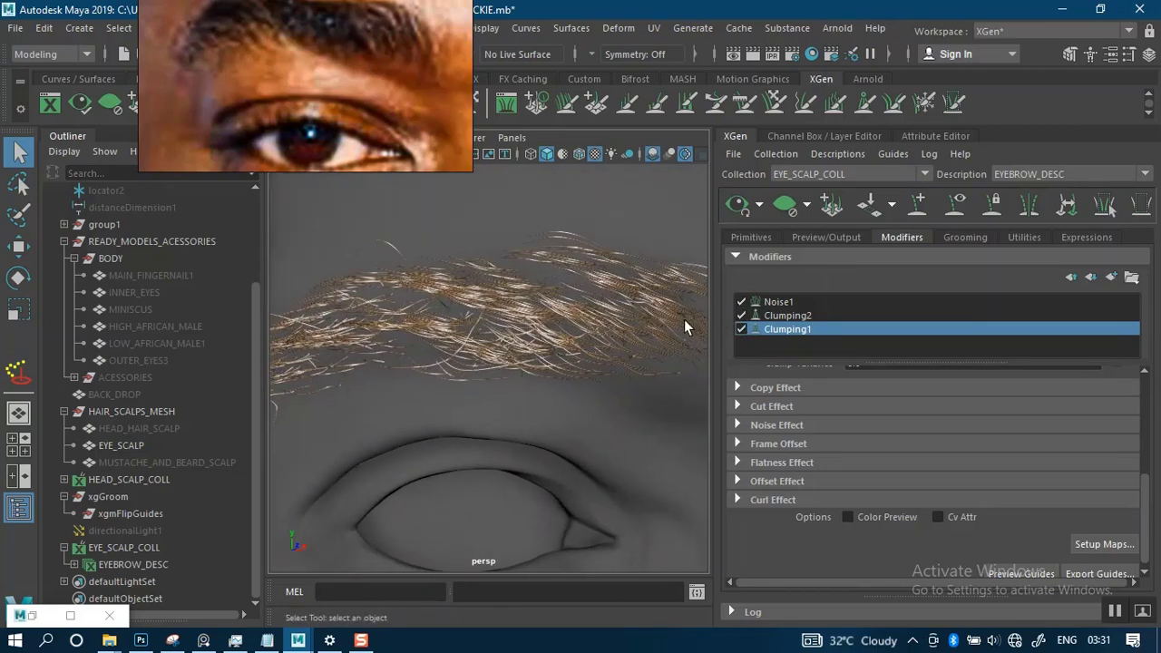
- Disable both clumping modifiers, re-enable Clumping2 and Clumping1 one at a time to compare, and select Clumping1
left_click(772, 316)
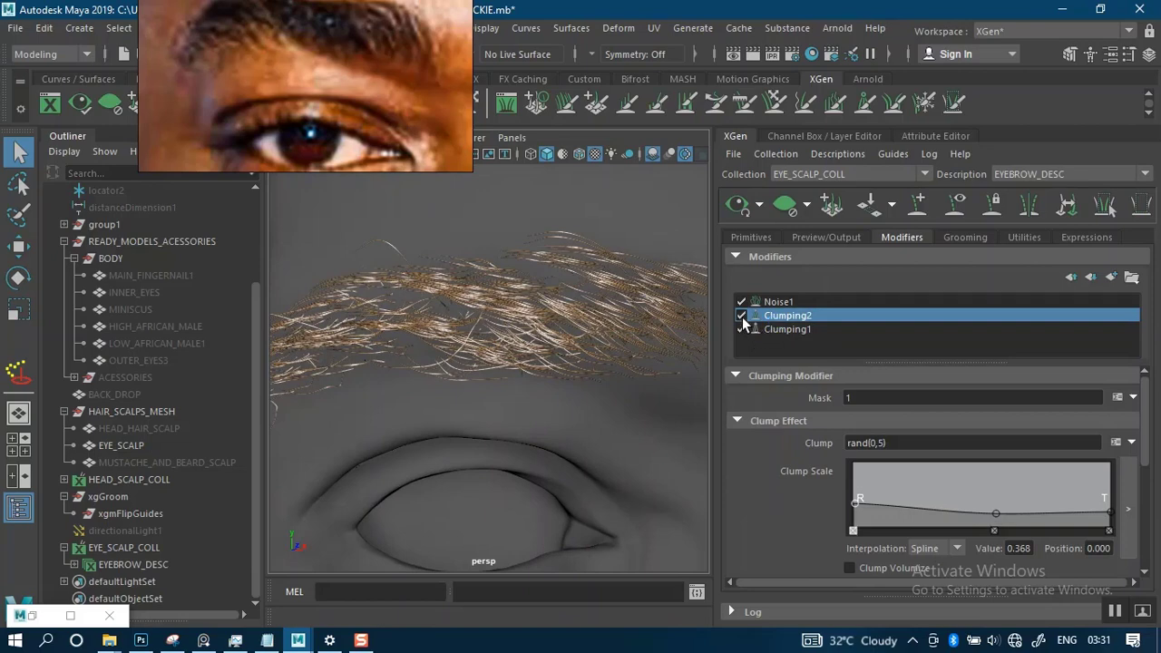
left_click(741, 316)
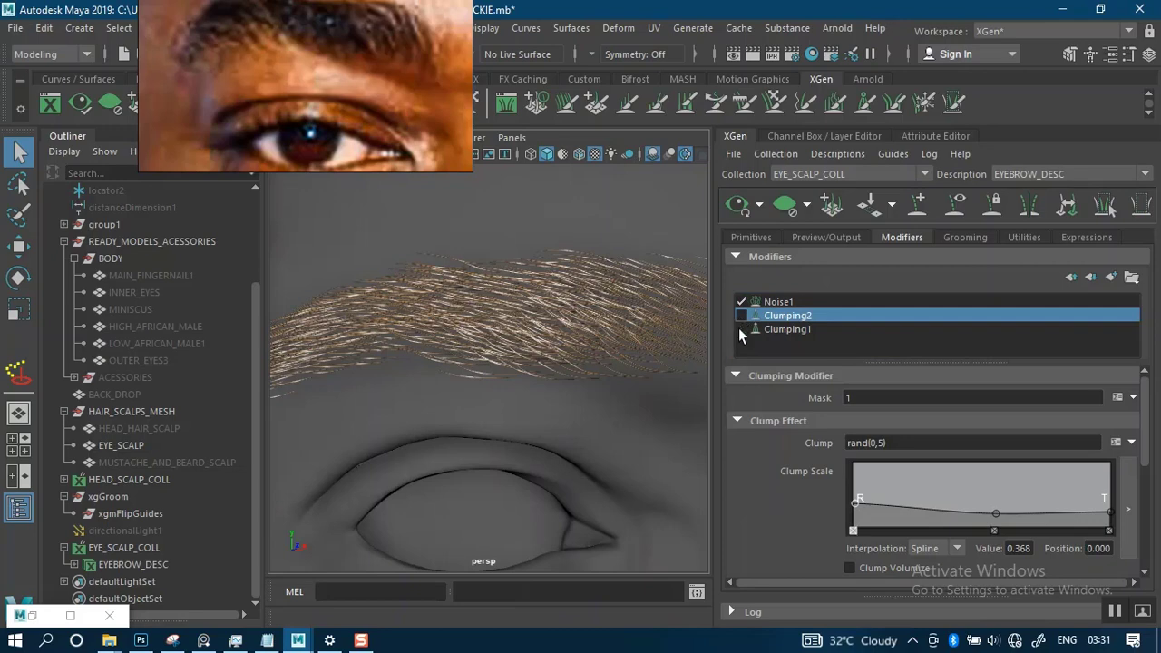
left_click(741, 315)
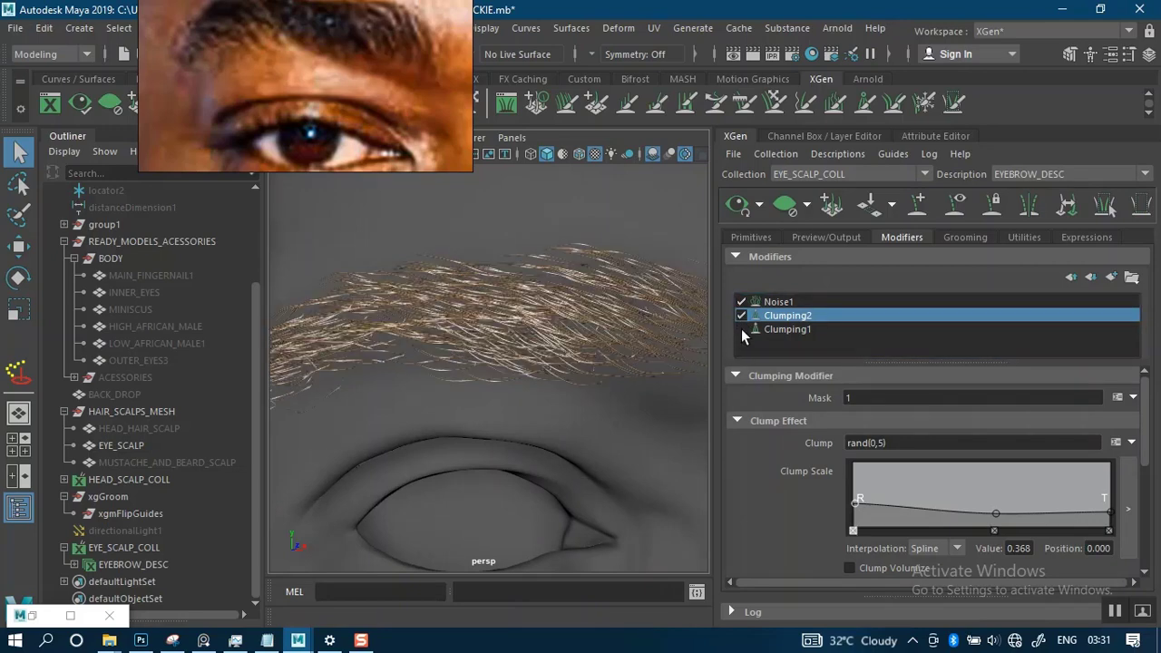
left_click(741, 330)
left_click(780, 329)
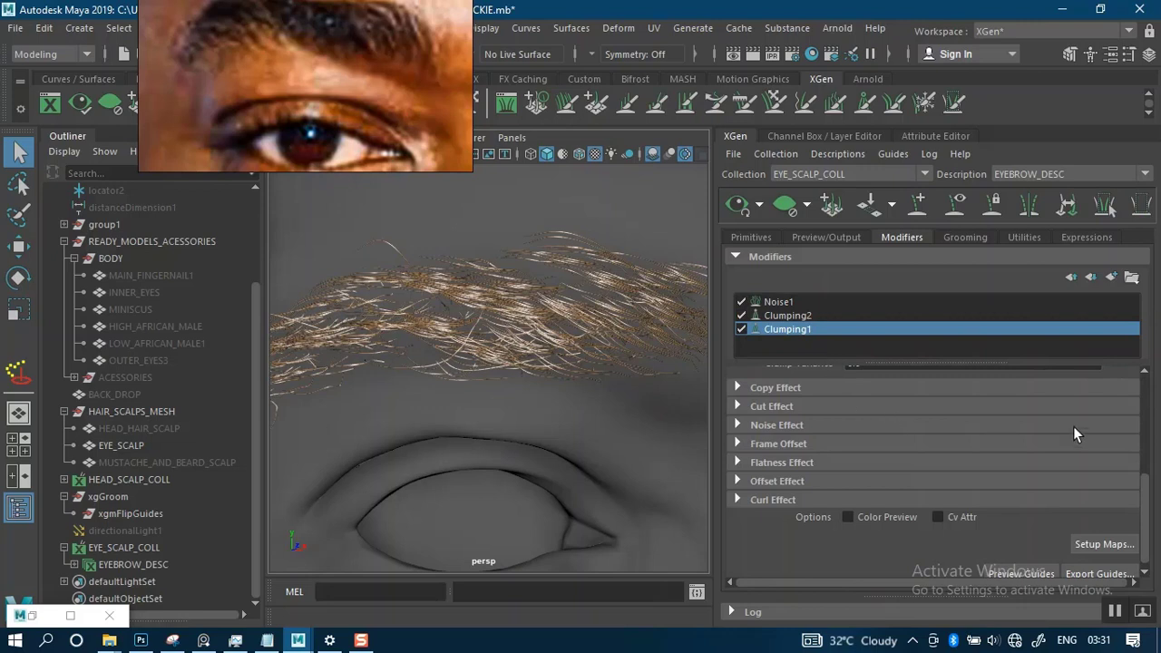
- Set the Clumping1 modifier's mask to 0.3
left_click_drag(1142, 487, 1106, 389)
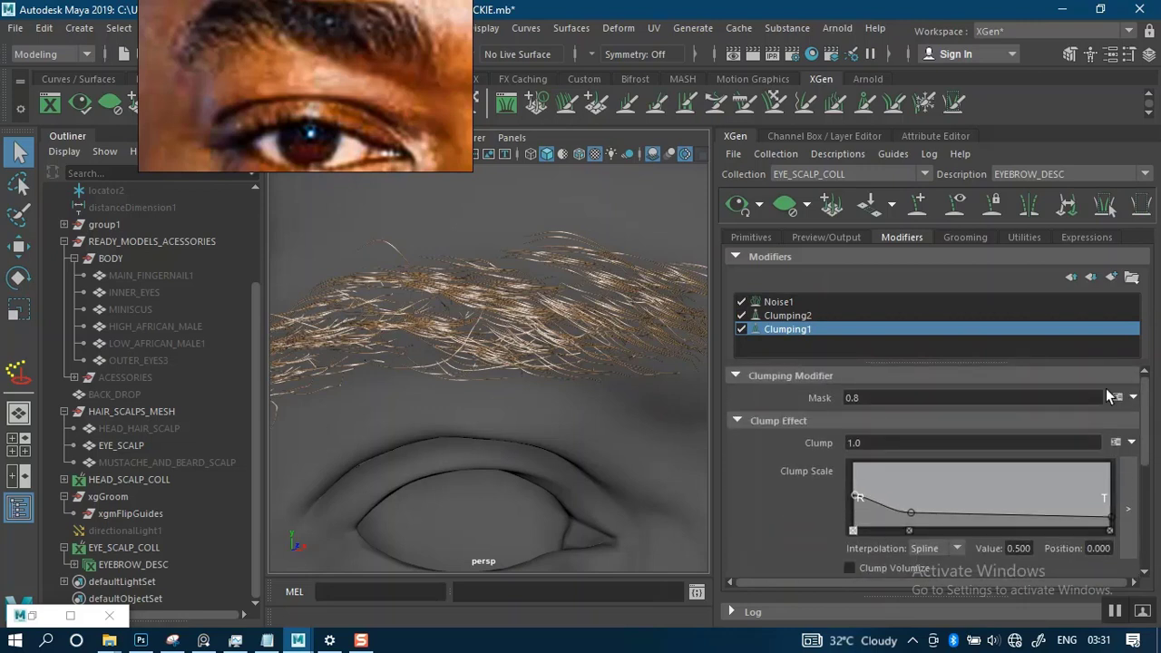
left_click(878, 397)
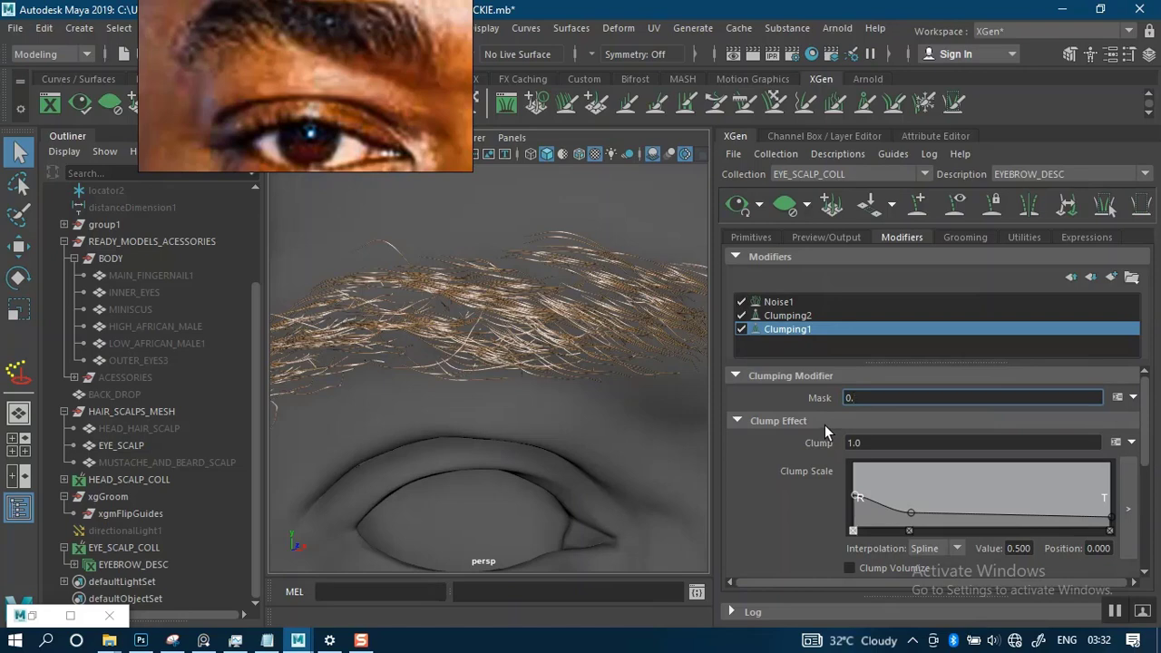
key("Return")
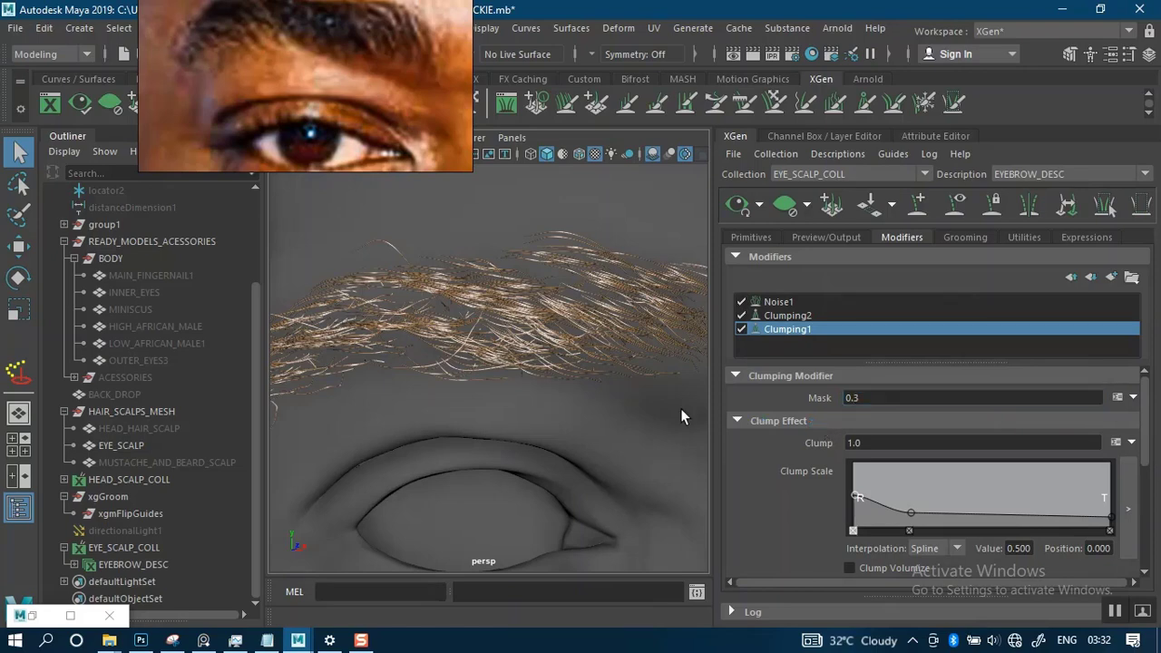
scroll(548, 369, "down", 5)
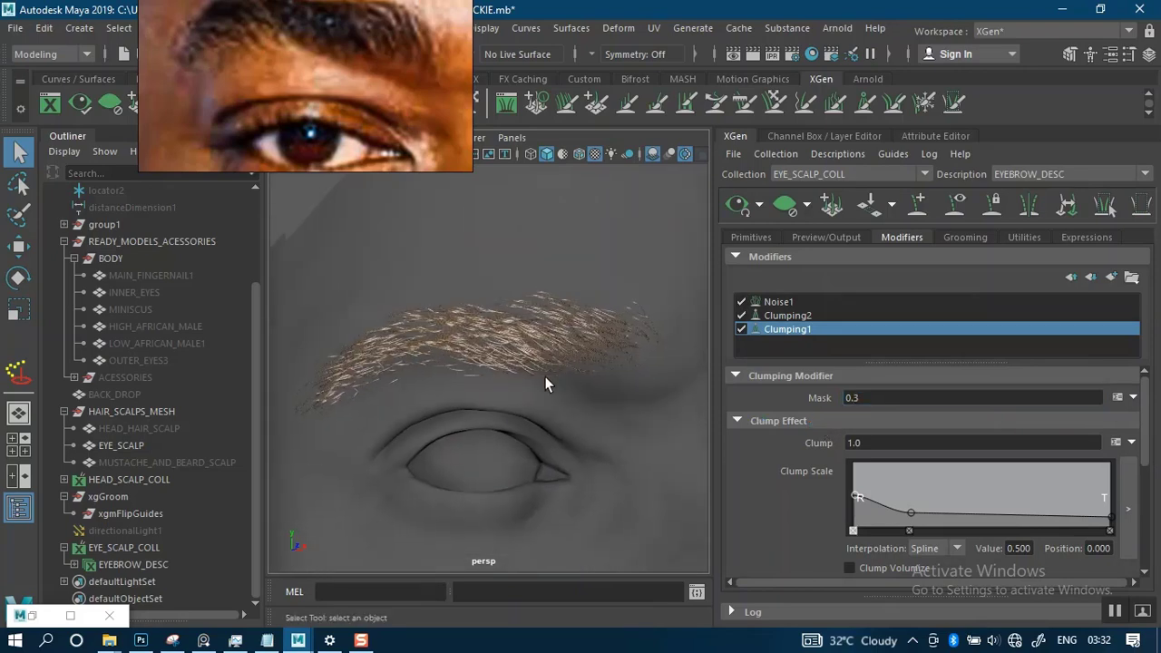
- Inspect the brow from the side and compare it with Clumping2 switched off and back on
left_click_drag(563, 379, 488, 413, "alt")
right_click_drag(488, 412, 552, 262, "alt")
left_click_drag(553, 261, 602, 362, "alt")
scroll(602, 363, "up", 6)
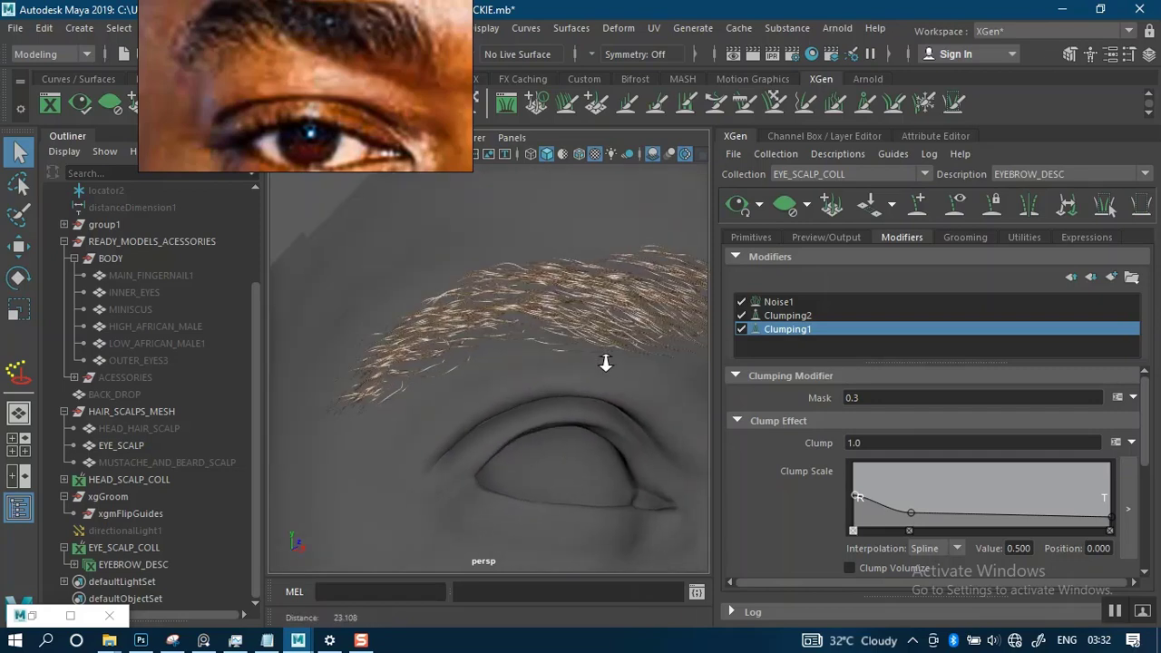
left_click(740, 316)
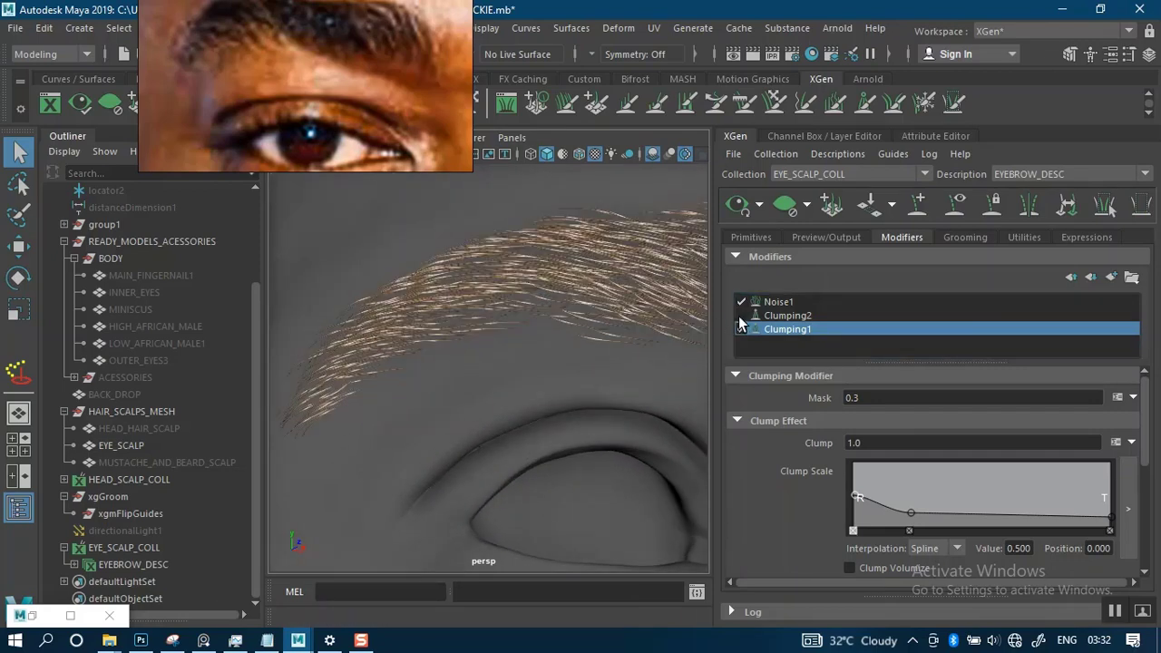
left_click(741, 316)
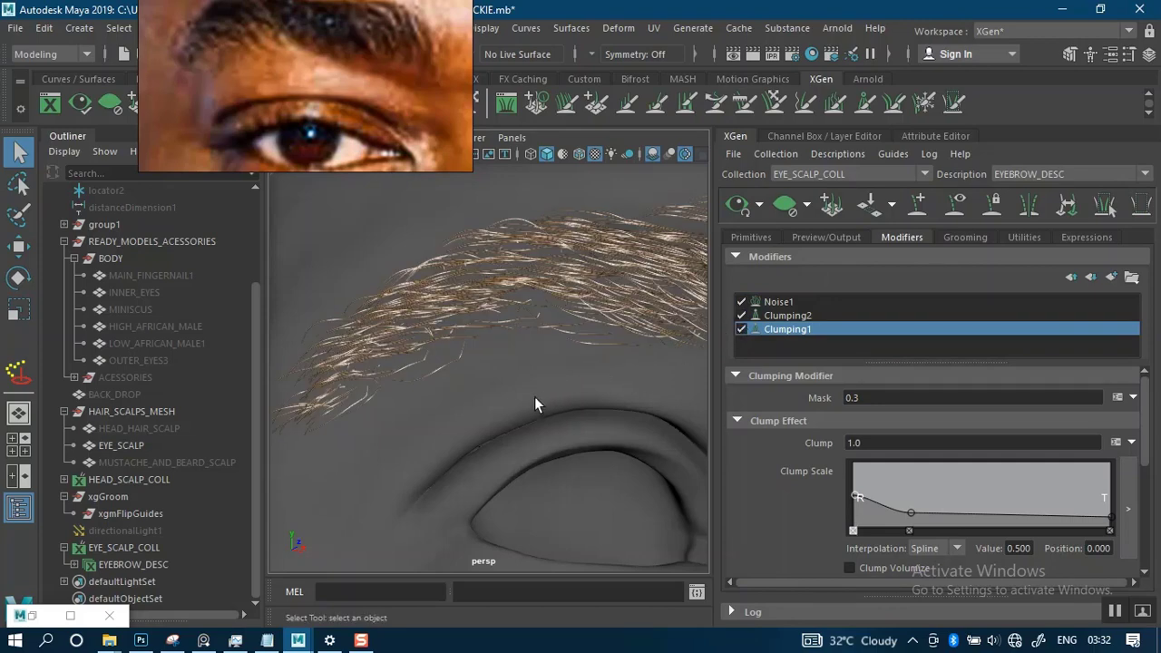
- Examine the clumped brow hair from several angles and distances against the reference portrait
scroll(534, 396, "down", 3)
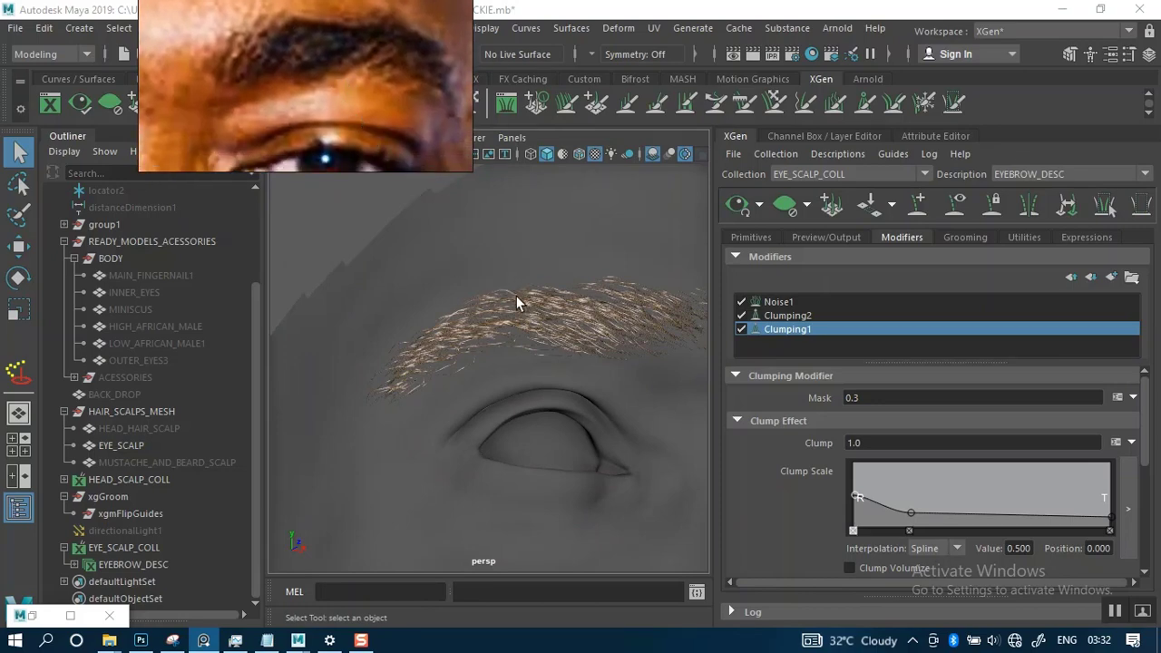
right_click_drag(557, 383, 568, 438, "alt")
mouse_move(558, 353)
left_mouse_down("alt")
mouse_move(591, 351)
mouse_move(510, 363)
mouse_move(547, 365)
left_mouse_up("alt")
mouse_move(547, 365)
right_mouse_down("alt")
mouse_move(595, 403)
mouse_move(562, 368)
right_mouse_up("alt")
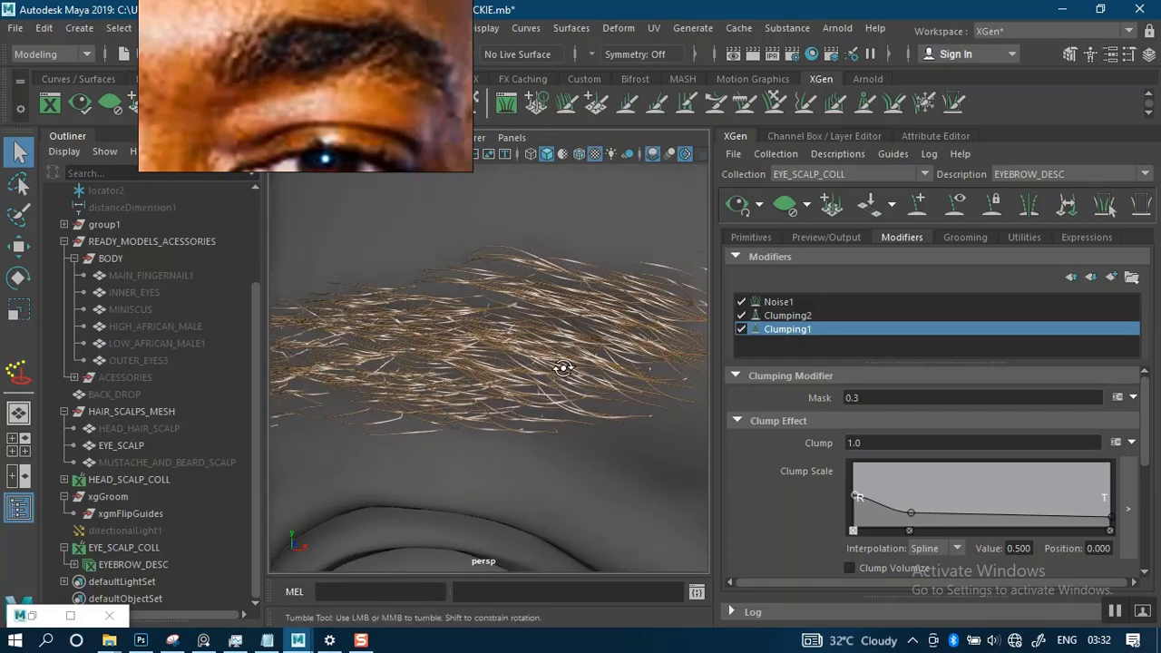
left_click_drag(562, 368, 593, 373, "alt")
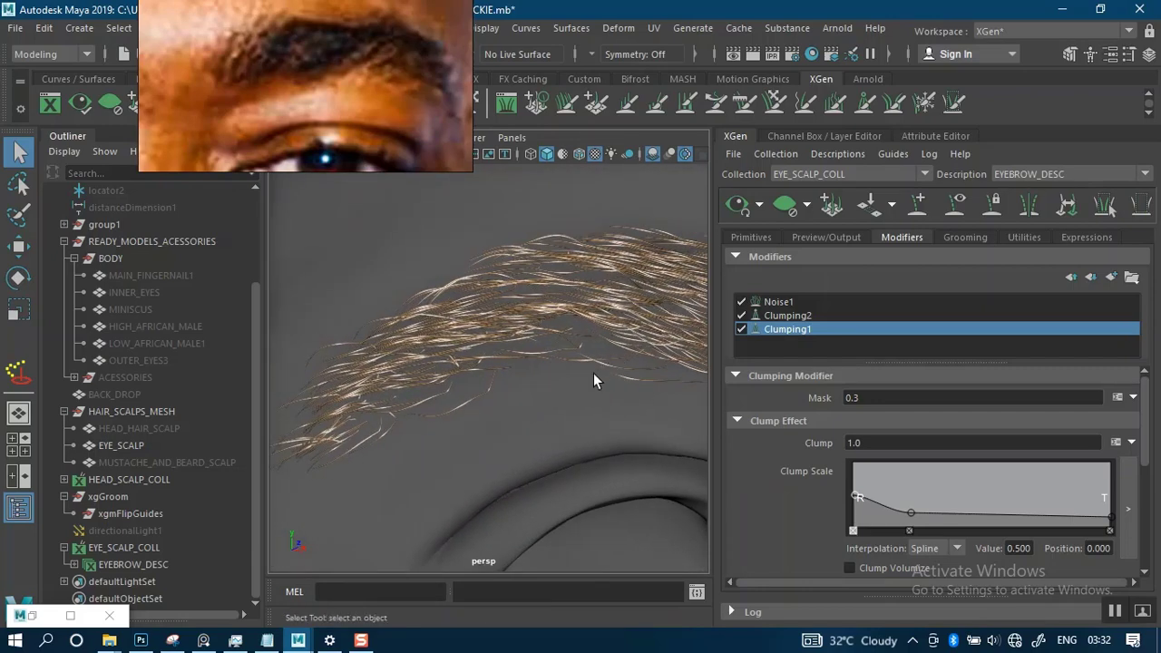
right_click_drag(593, 373, 544, 218, "alt")
left_click_drag(544, 217, 552, 368, "alt")
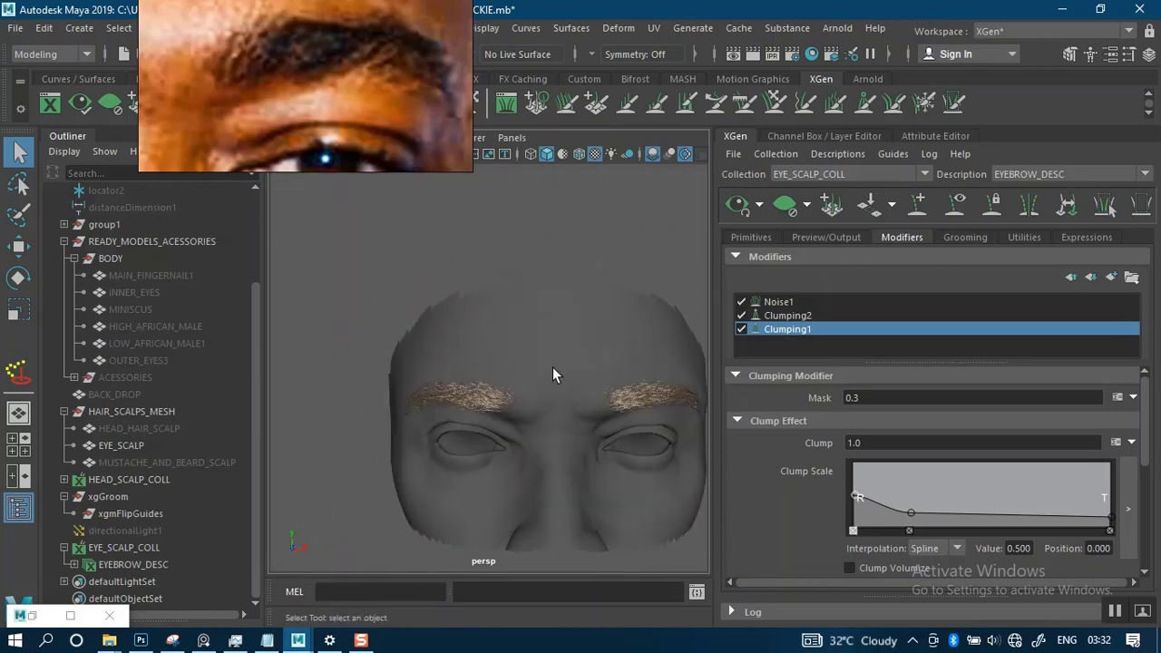
right_click_drag(552, 368, 580, 430, "alt")
left_click_drag(580, 430, 564, 411, "alt")
middle_click_drag(560, 405, 568, 326, "alt")
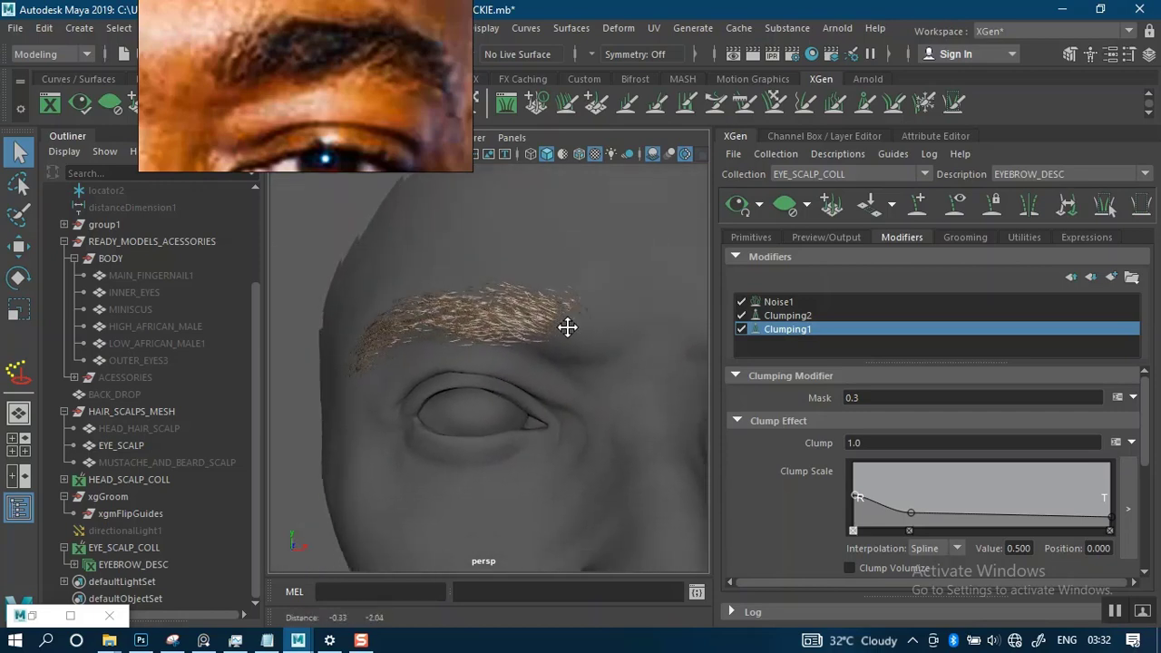
right_click_drag(568, 334, 582, 388, "alt")
left_click_drag(576, 350, 587, 354, "alt")
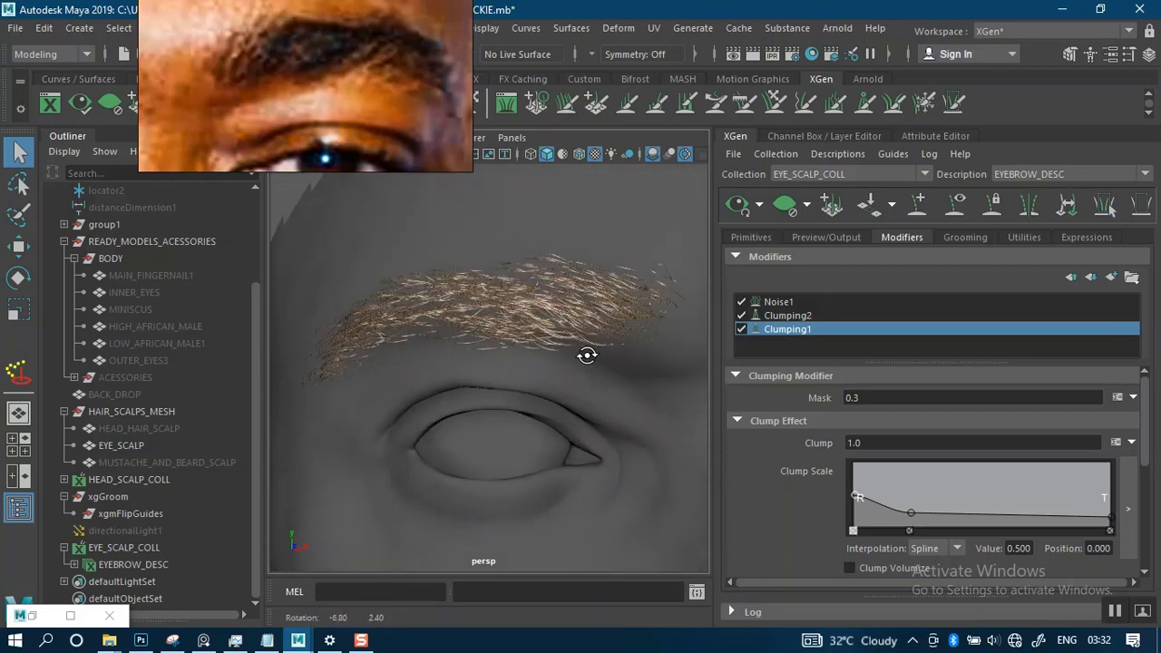
- Check Noise1's effect on the hair and inspect both brows, including the inner end of the opposite brow
left_click(740, 302)
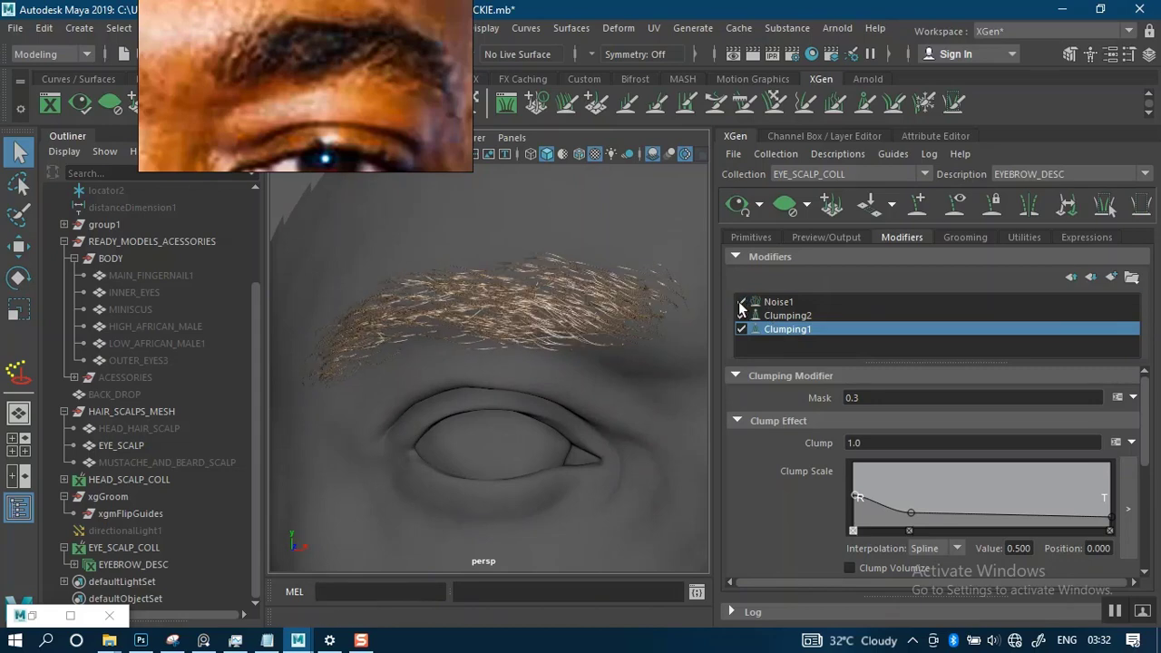
mouse_move(569, 348)
left_mouse_down("alt")
mouse_move(642, 337)
mouse_move(554, 350)
left_mouse_up("alt")
right_click_drag(569, 325, 571, 240, "alt")
middle_click_drag(596, 373, 425, 366, "alt")
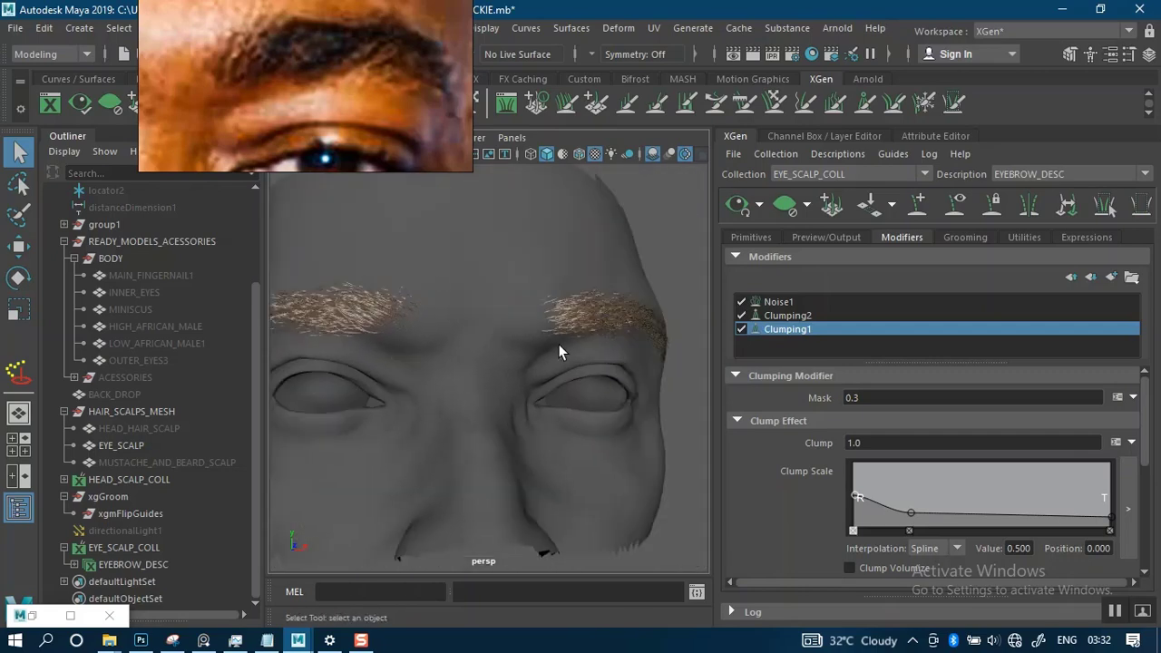
left_click_drag(558, 344, 476, 328, "alt")
right_click_drag(476, 328, 556, 378, "alt")
mouse_move(556, 378)
left_mouse_down("alt")
mouse_move(572, 353)
mouse_move(554, 360)
left_mouse_up("alt")
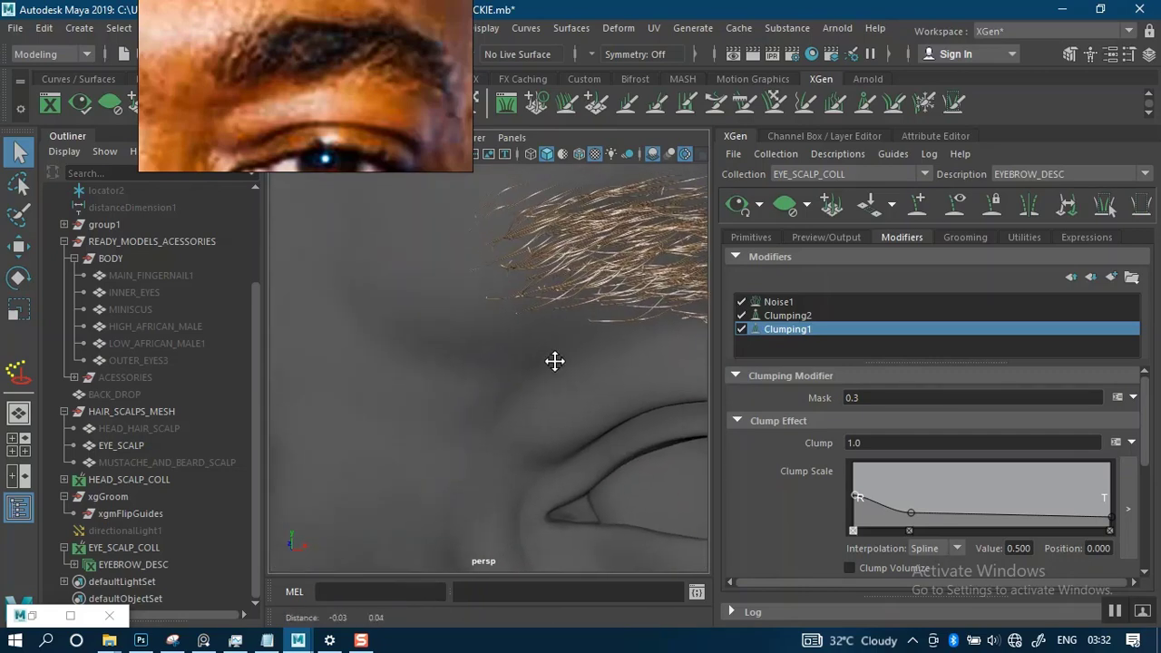
middle_click_drag(554, 360, 529, 391, "alt")
left_click_drag(529, 391, 545, 384, "alt")
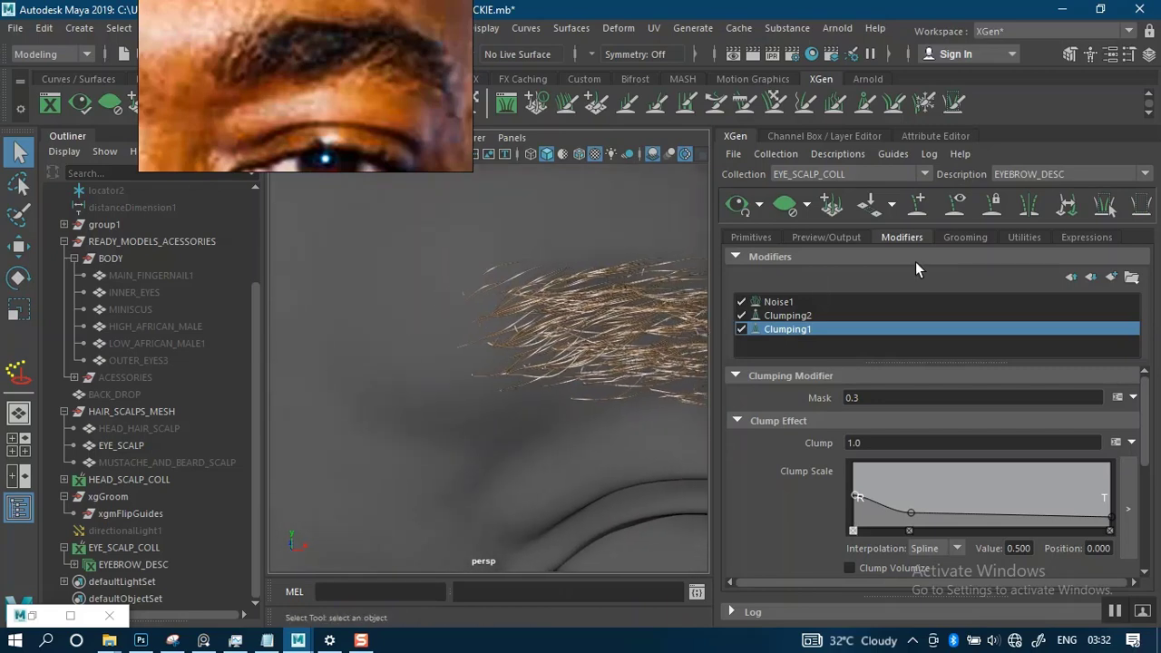
- Add a Cut modifier to the eyebrow description
left_click(1110, 276)
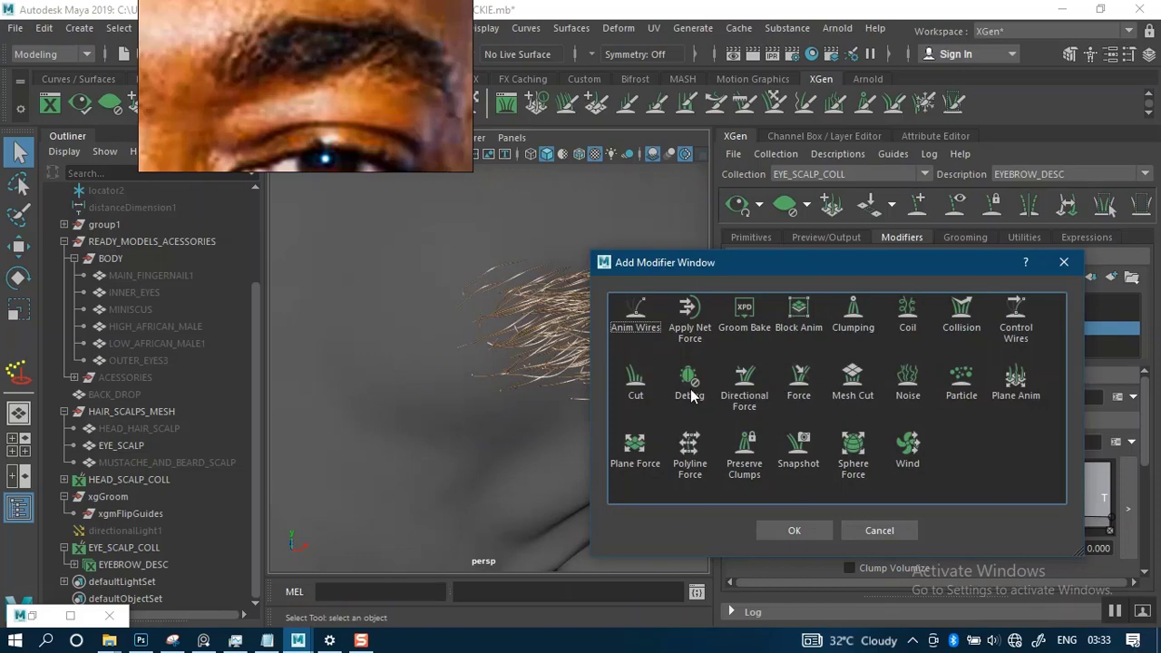
left_click(636, 385)
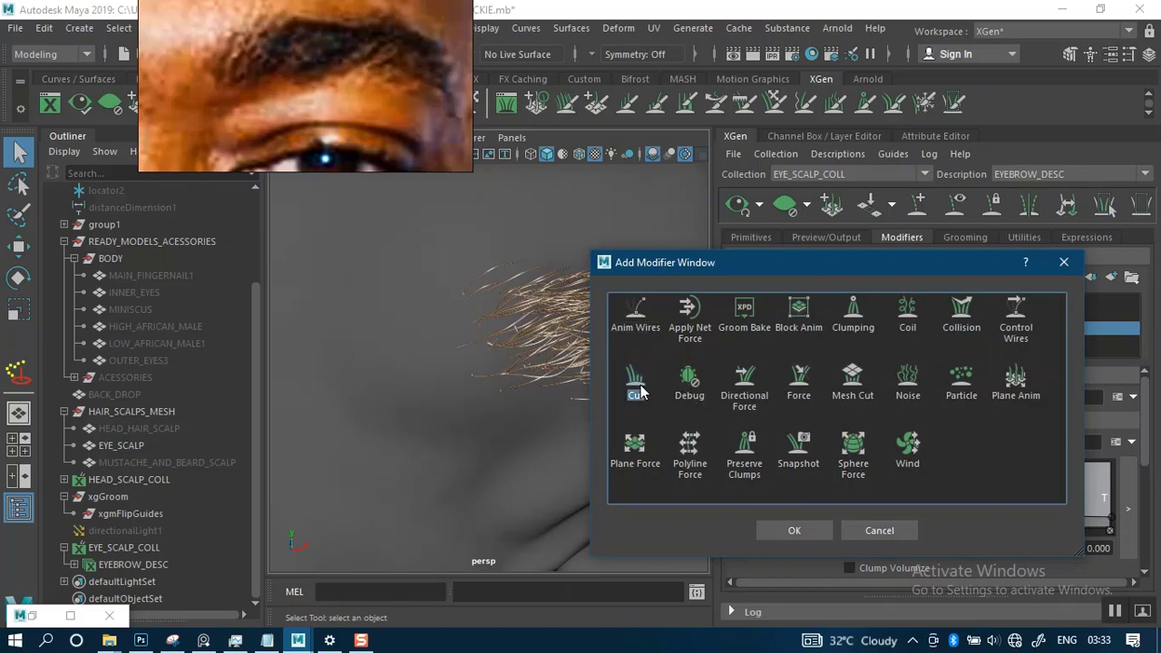
left_click(780, 531)
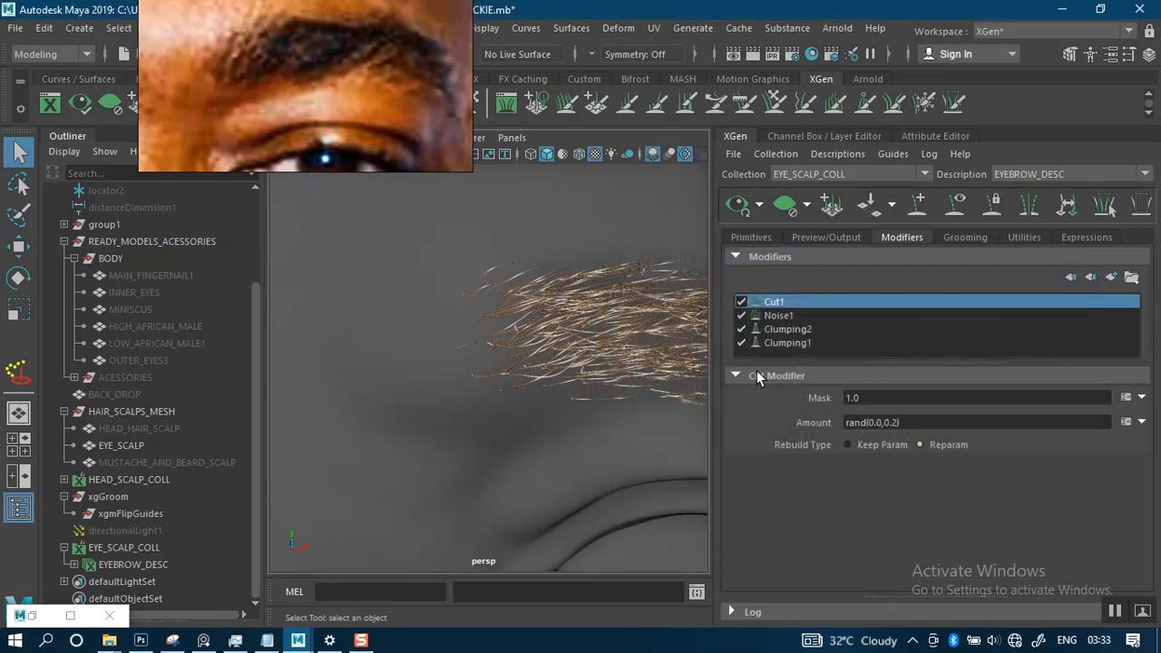
- Copy the cut expression from wecht.txt in Notepad and set the Cut modifier's amount to rand(0.0,0.2)*$cLength, closing the tool settings window
double_click(43, 620)
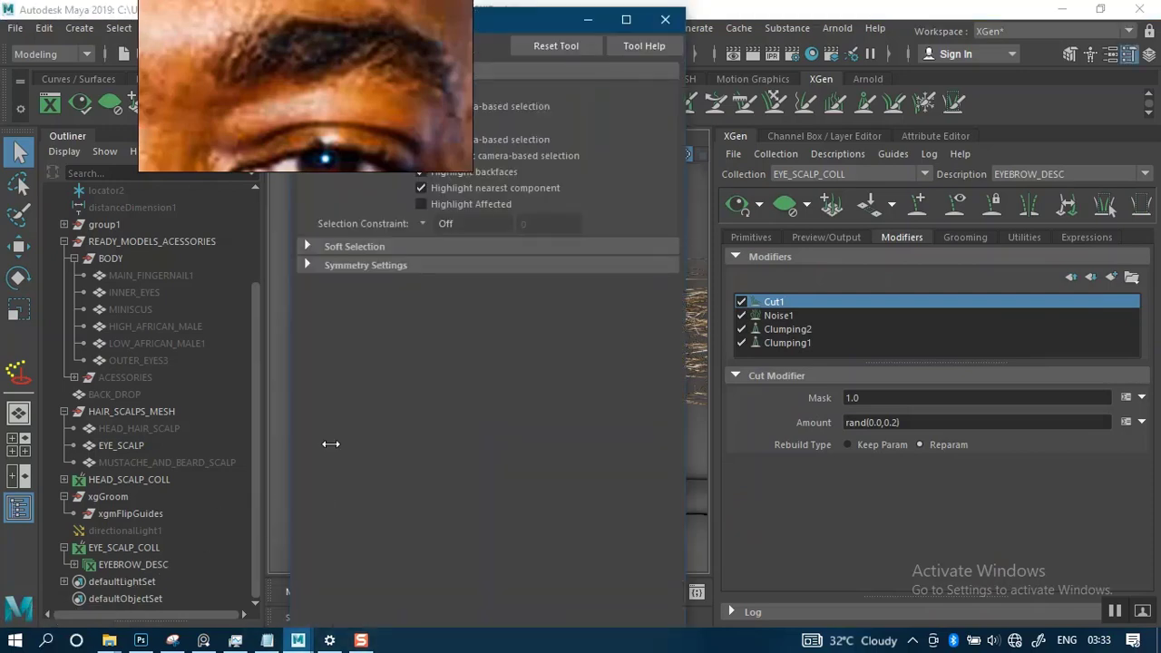
left_click(273, 594)
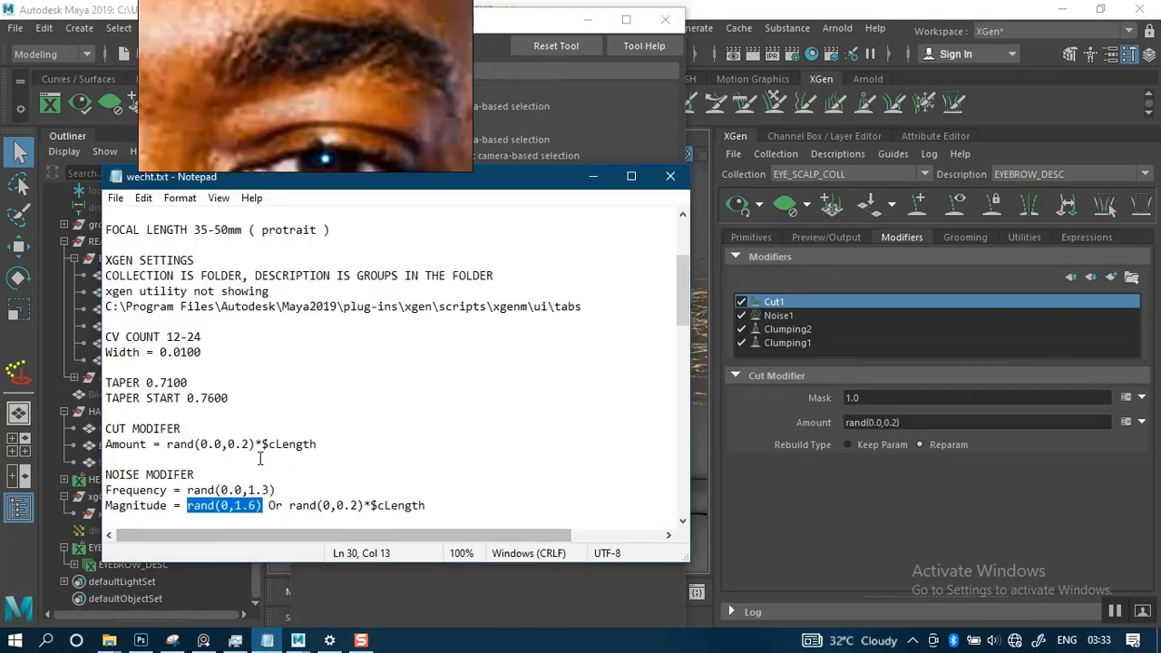
left_click_drag(316, 445, 179, 451)
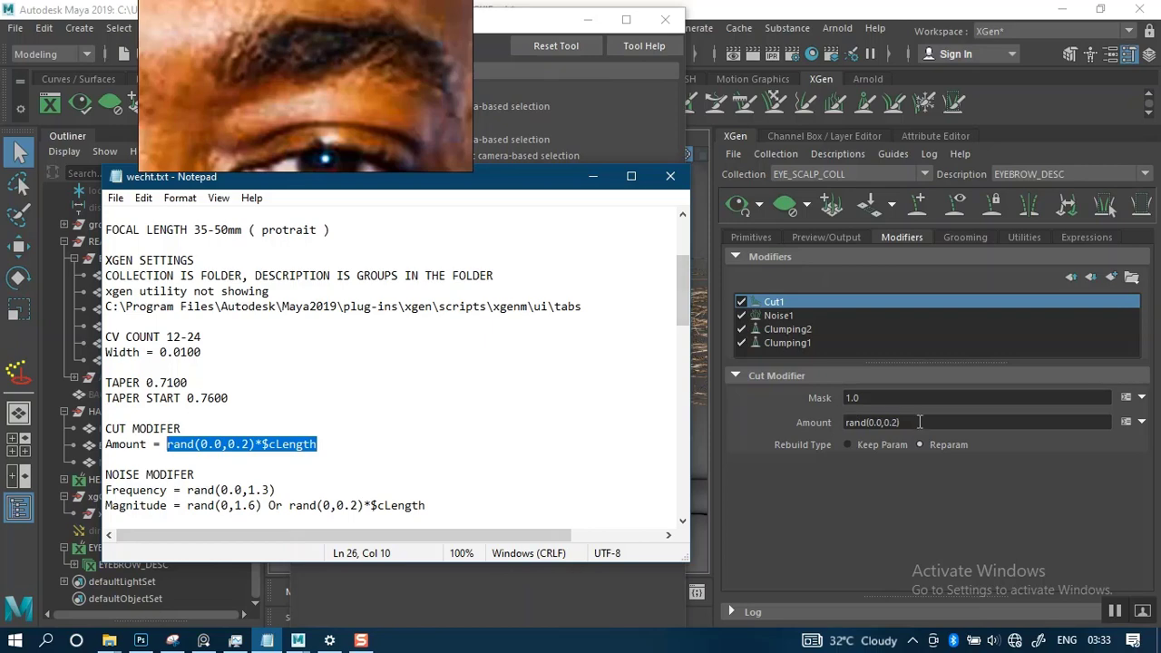
left_click_drag(919, 421, 819, 423)
key("ctrl+v")
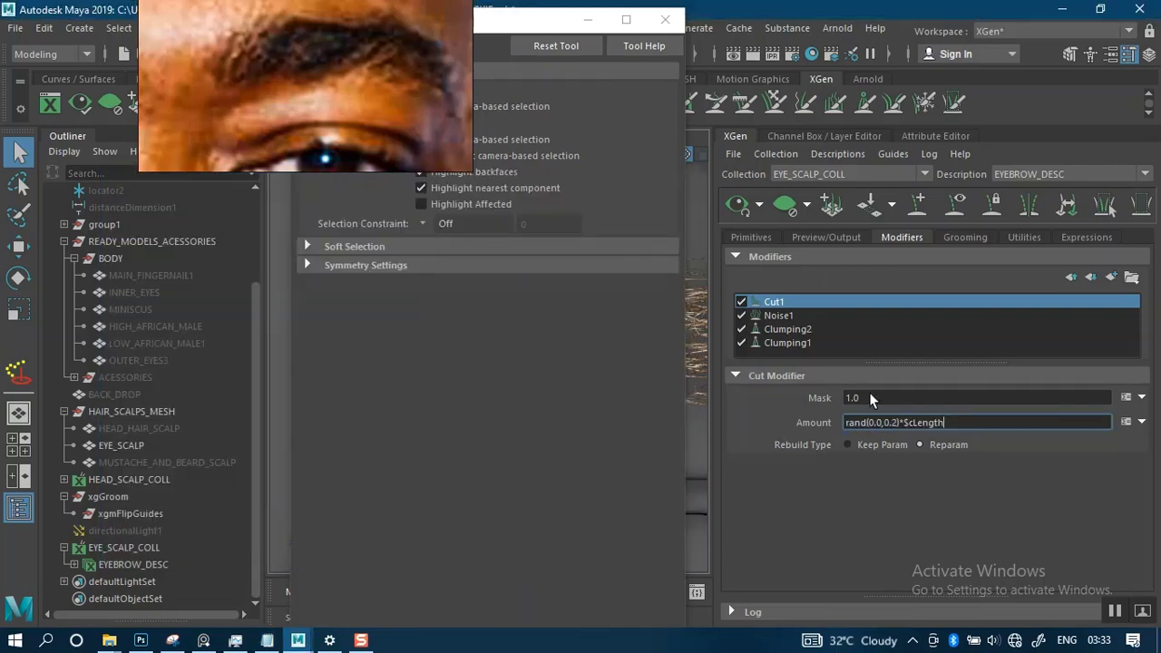
left_click(665, 19)
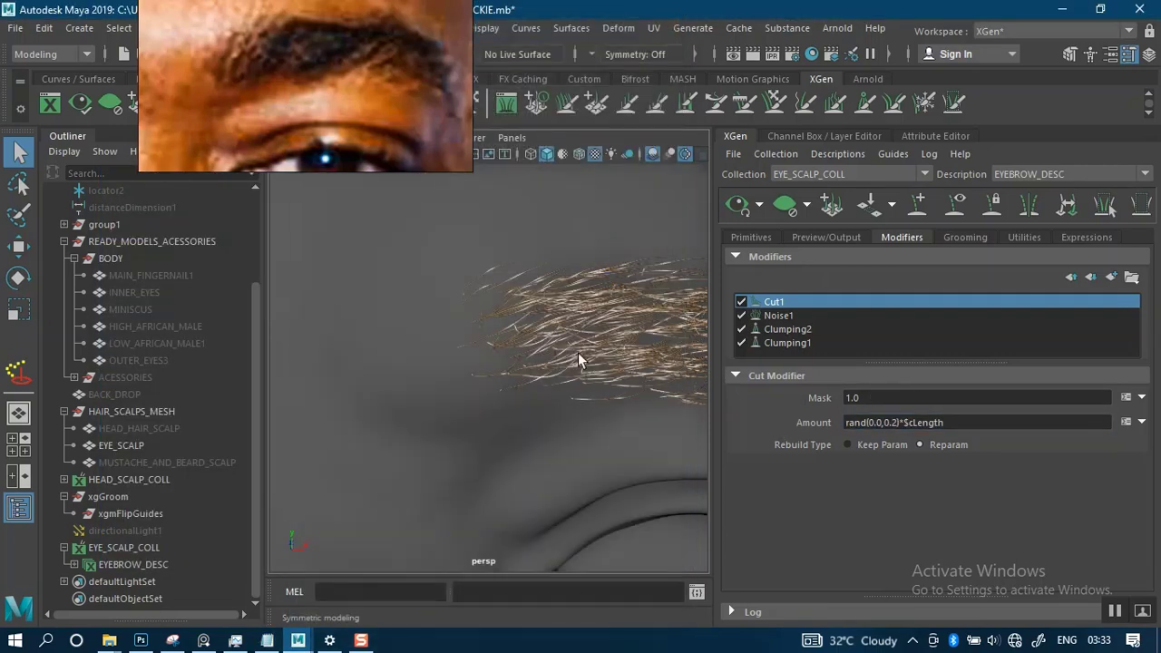
- Try a cut amount of rand(0.0,0.9)*$cLength and inspect the shortened brow hair
left_click(897, 421)
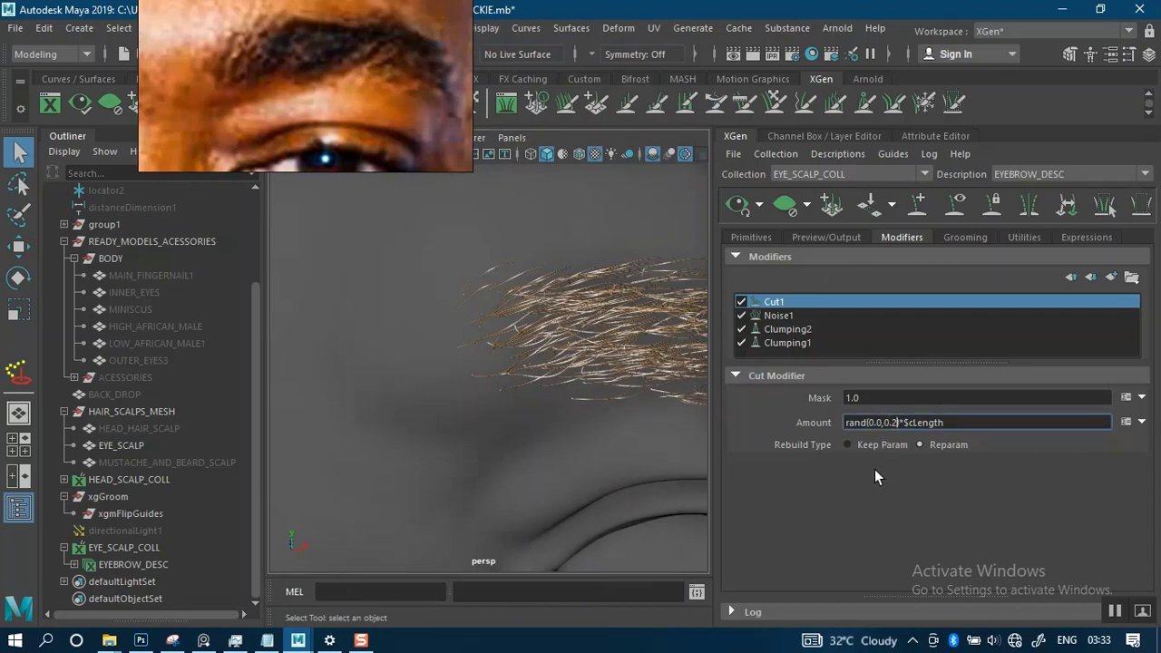
key("BackSpace")
type("9")
key("Return")
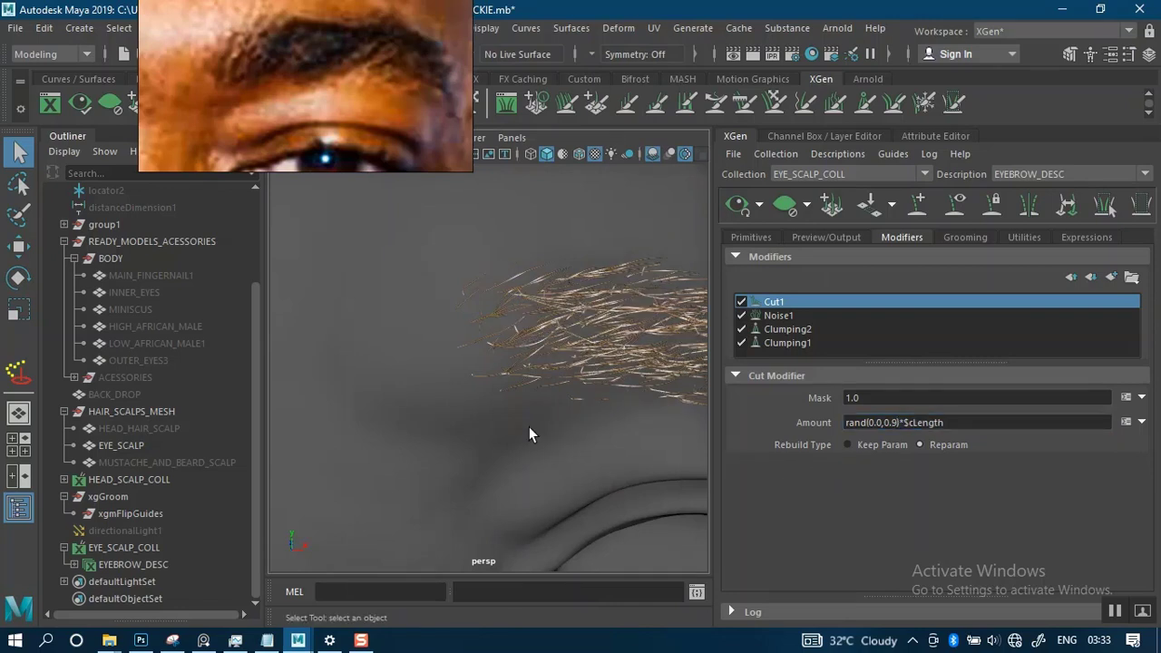
right_click_drag(529, 426, 484, 350, "alt")
middle_click_drag(487, 409, 587, 401, "alt")
right_click_drag(535, 378, 521, 433, "alt")
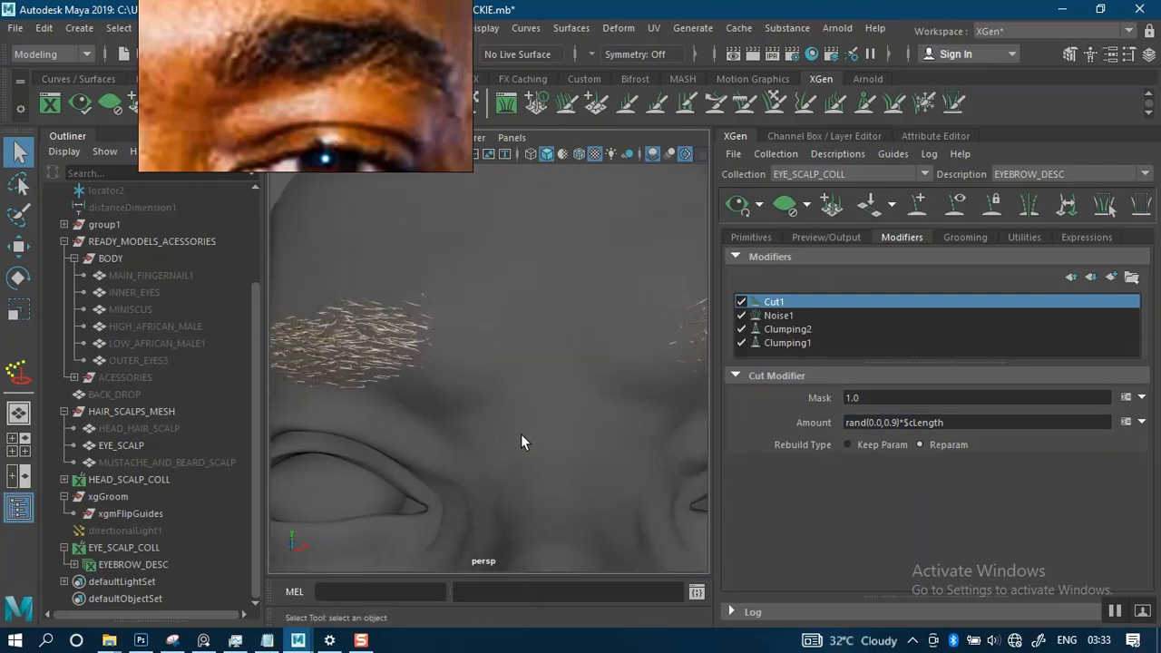
left_click_drag(520, 434, 593, 427, "alt")
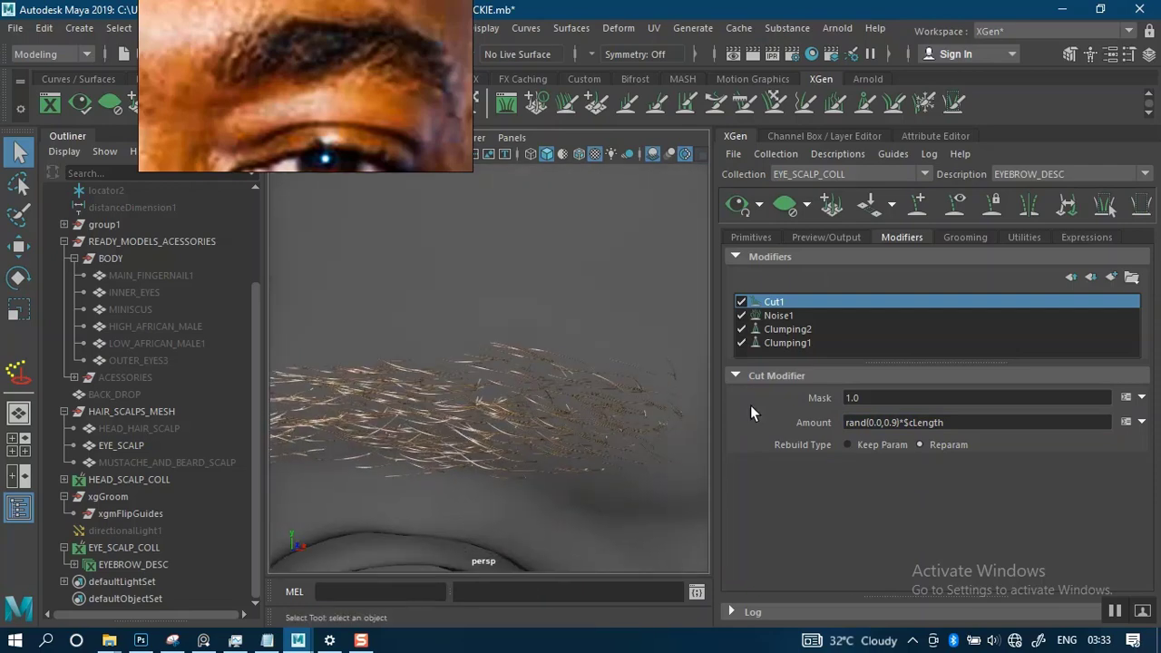
- Return the upper limit in the cut amount's random range to 0.2
left_click(894, 422)
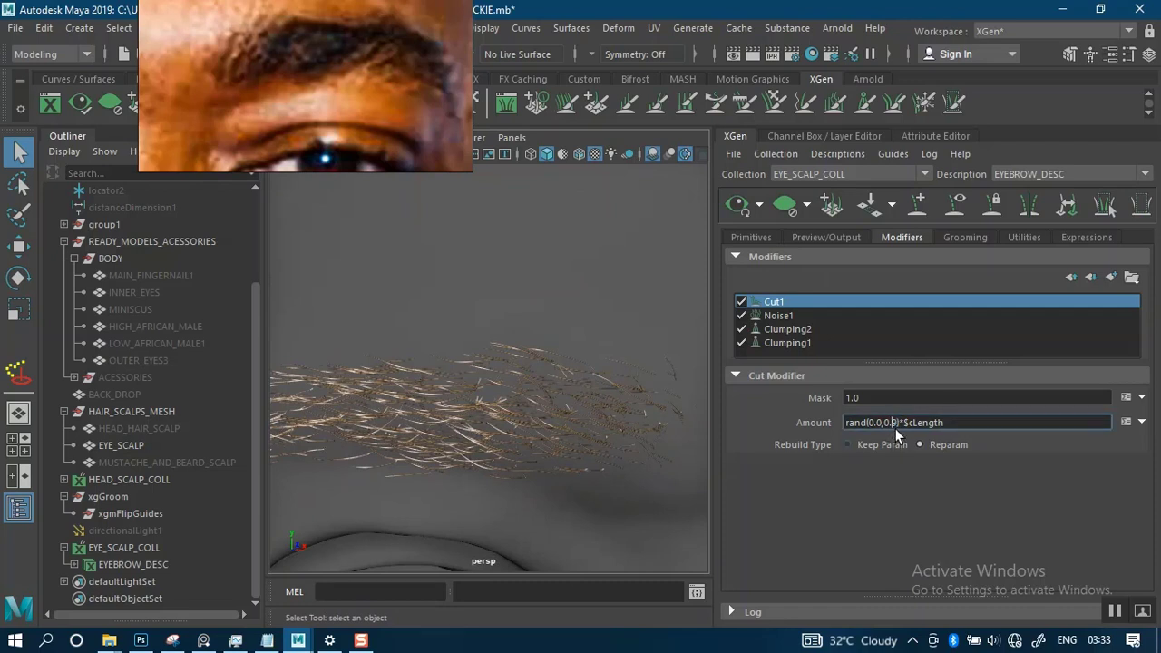
key("BackSpace")
type("2")
key("Return")
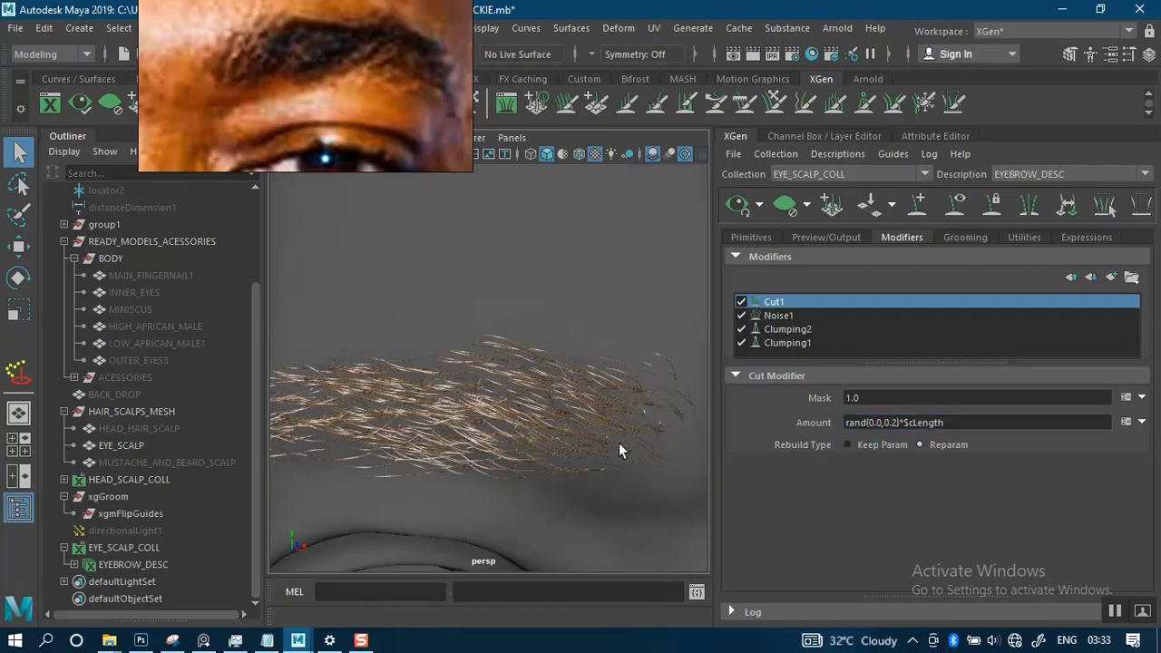
- Examine the length variation of the cut hair on both brows, from the whole face to close-ups of the brow ends
left_click_drag(585, 439, 581, 381, "alt")
scroll(577, 446, "down", 3)
left_click_drag(536, 332, 481, 349, "alt")
right_click_drag(594, 363, 552, 289, "alt")
left_click_drag(585, 382, 540, 384, "alt")
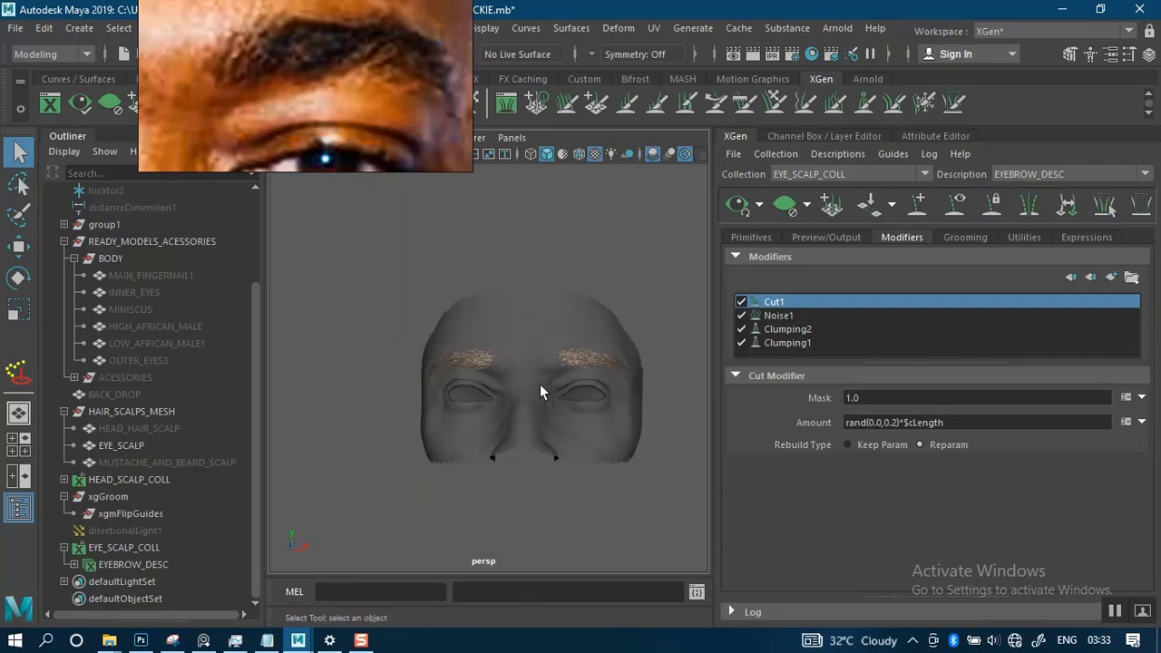
middle_click_drag(539, 384, 479, 361, "alt")
right_click_drag(490, 366, 616, 437, "alt")
left_click_drag(603, 385, 561, 380, "alt")
right_click_drag(560, 380, 616, 461, "alt")
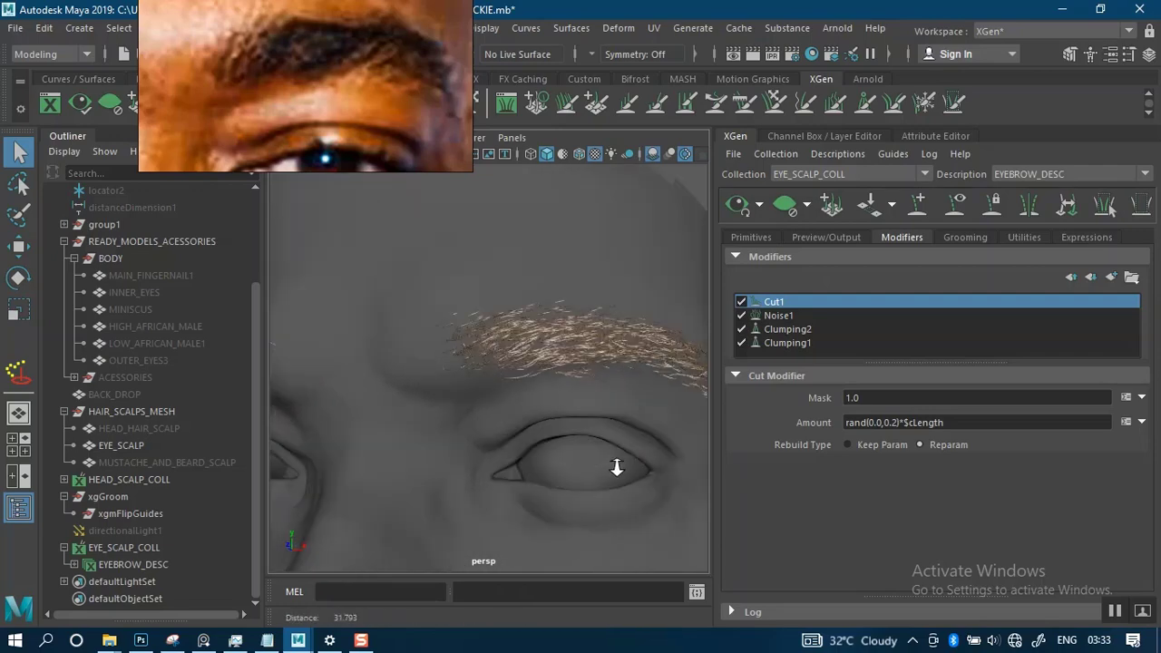
left_click_drag(617, 462, 571, 407, "alt")
middle_click_drag(570, 407, 600, 344, "alt")
left_click_drag(599, 344, 547, 386, "alt")
right_click_drag(548, 386, 565, 419, "alt")
middle_click_drag(553, 396, 531, 360, "alt")
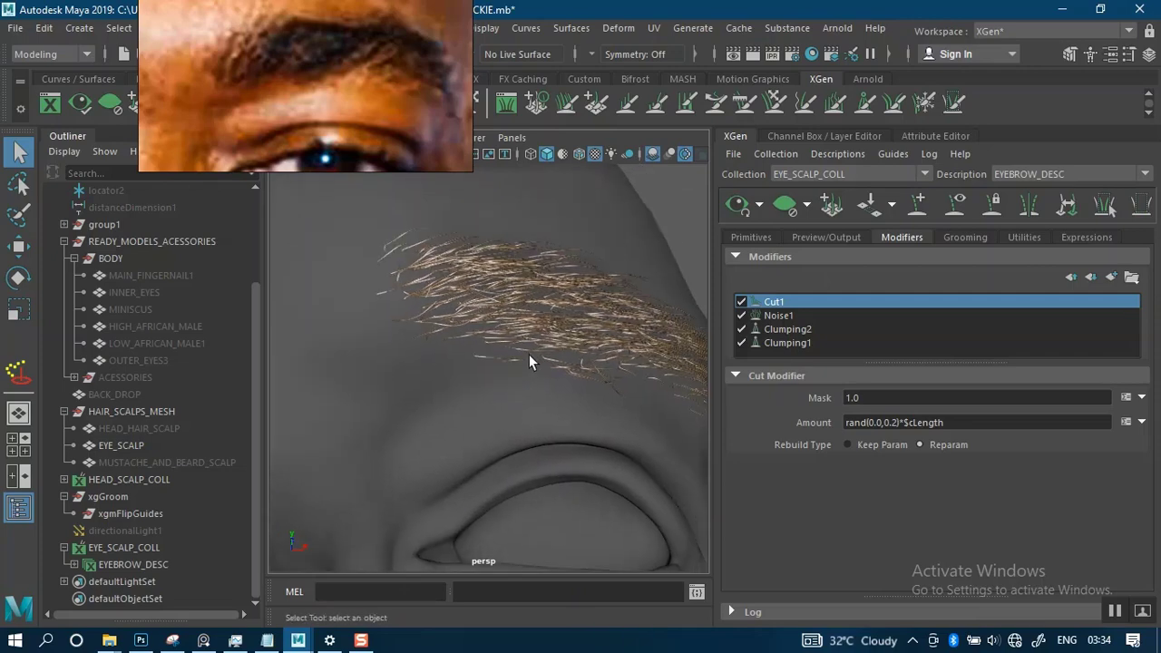
left_click_drag(551, 359, 485, 365, "alt")
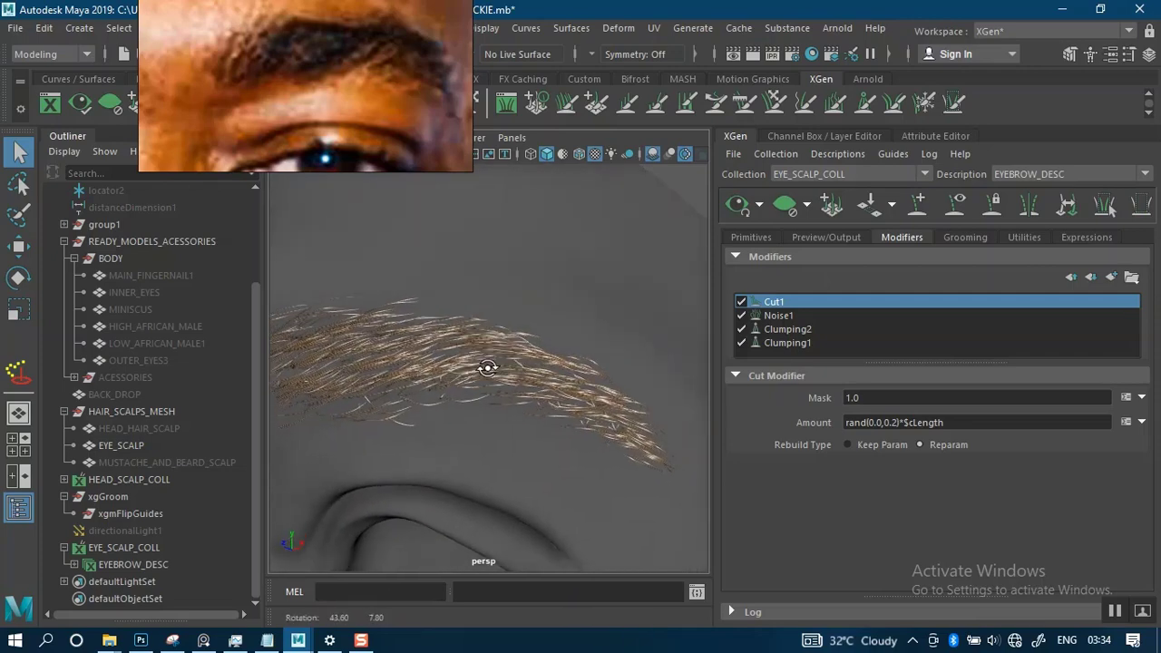
right_click_drag(484, 366, 520, 342, "alt")
left_click_drag(521, 352, 627, 365, "alt")
middle_click_drag(606, 358, 705, 331, "alt")
left_click_drag(584, 349, 671, 331, "alt")
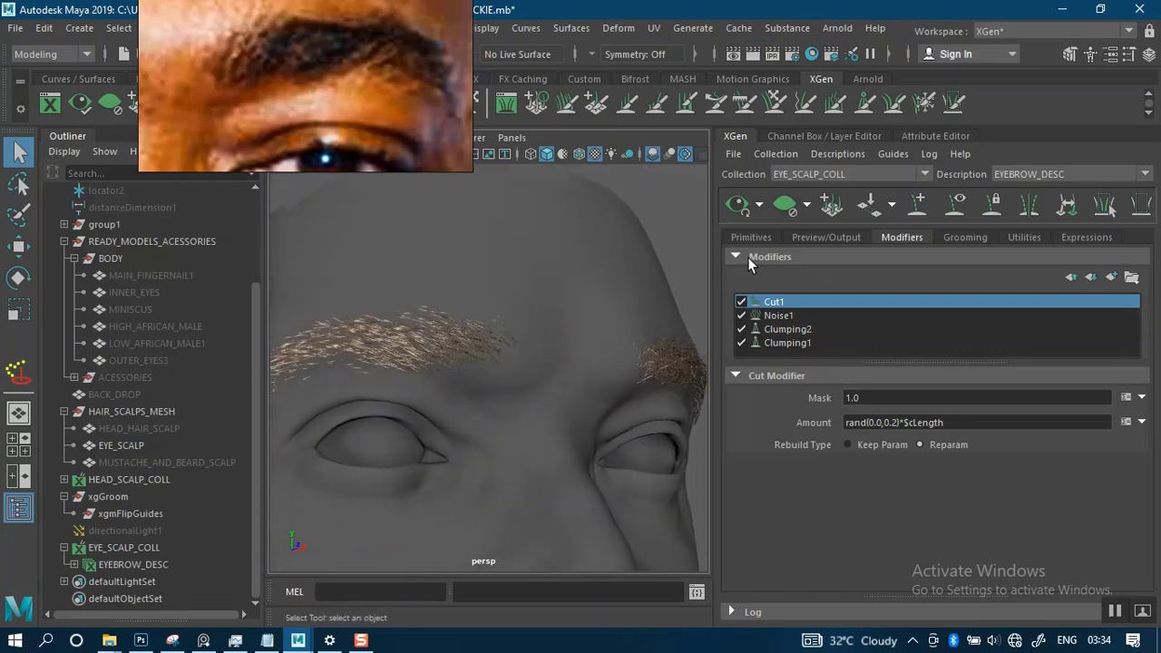
- Set the eyebrow description's primitive density to 100
left_click(756, 236)
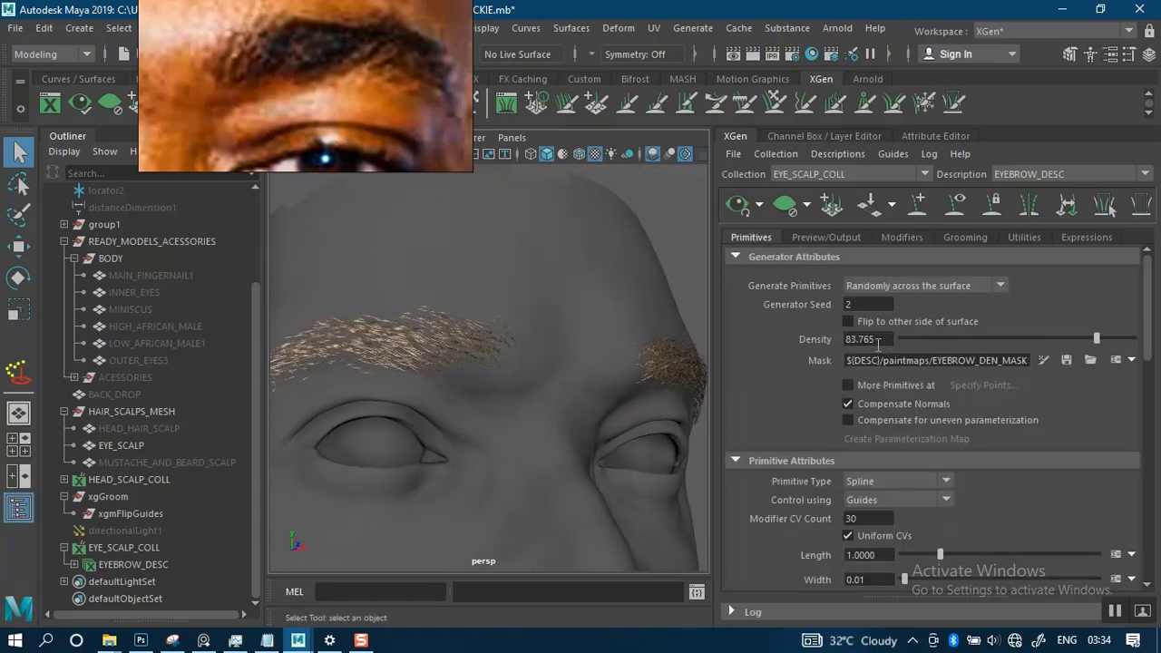
middle_click_drag(494, 336, 565, 320, "alt")
right_click_drag(543, 309, 573, 390, "alt")
left_click_drag(557, 327, 569, 332, "alt")
left_click_drag(885, 338, 816, 347)
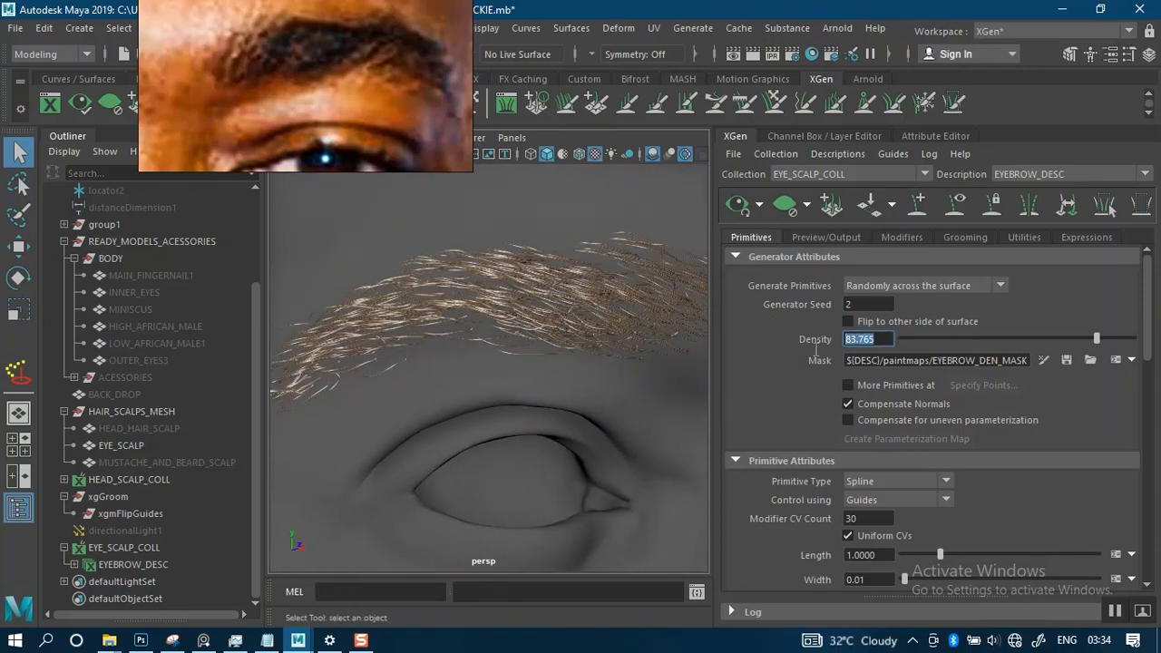
type("100")
key("Return")
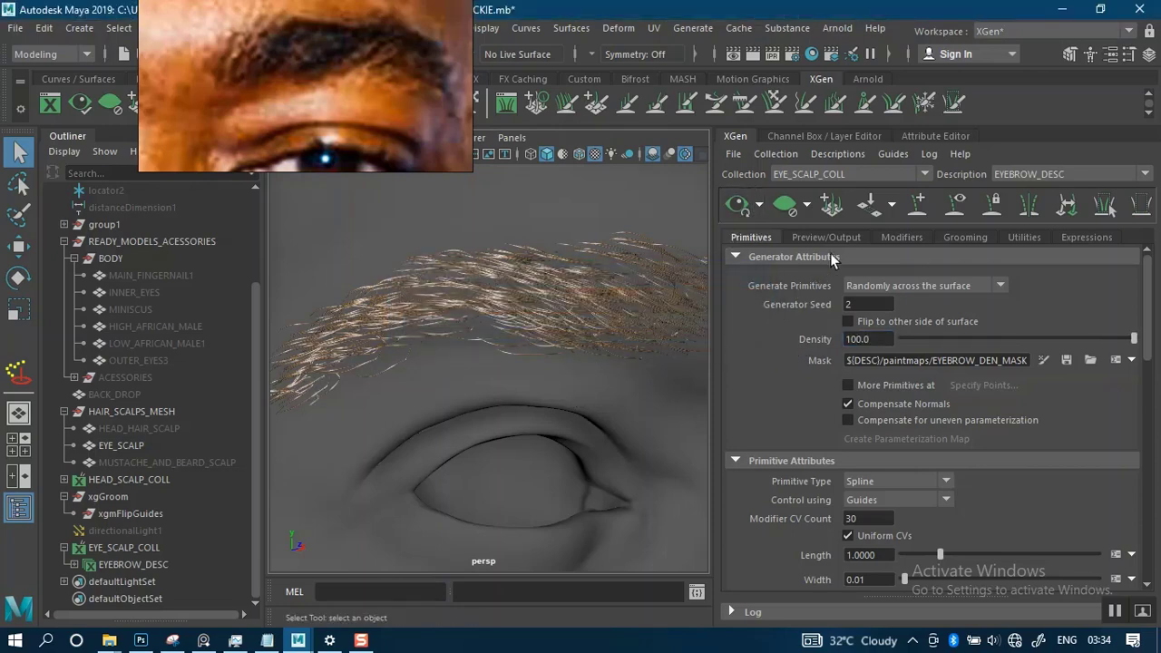
- Regenerate the clump points for the Clumping1 modifier and save its clumping maps
left_click(889, 234)
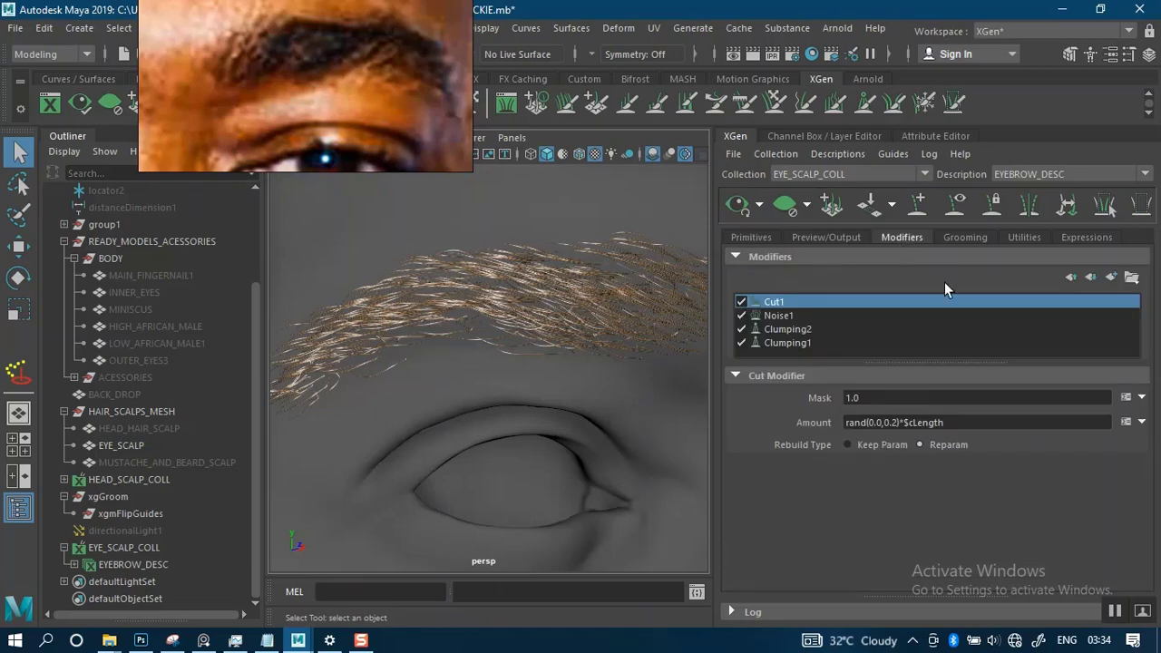
left_click(789, 342)
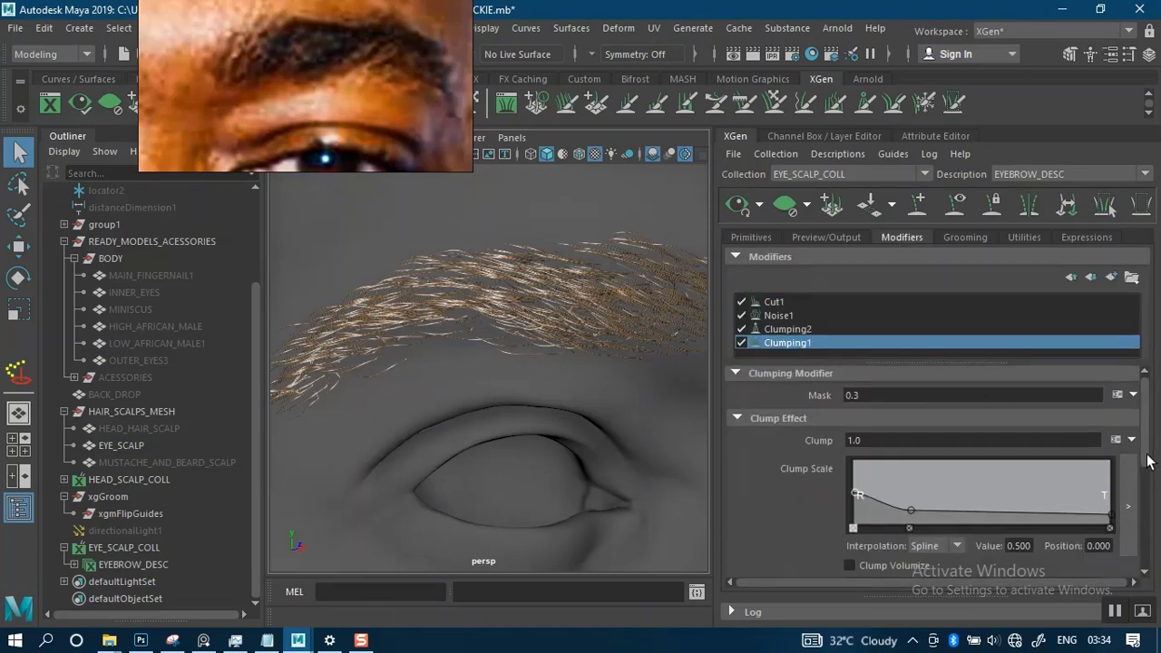
left_click_drag(1147, 449, 1143, 531)
left_click(1104, 572)
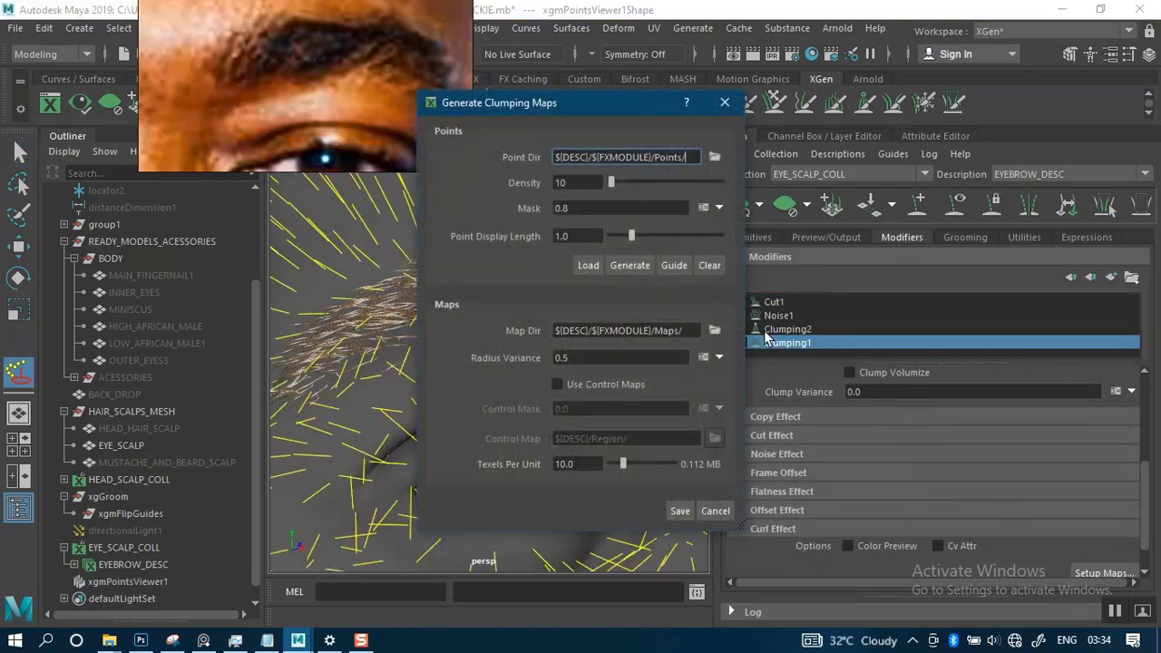
left_click(630, 265)
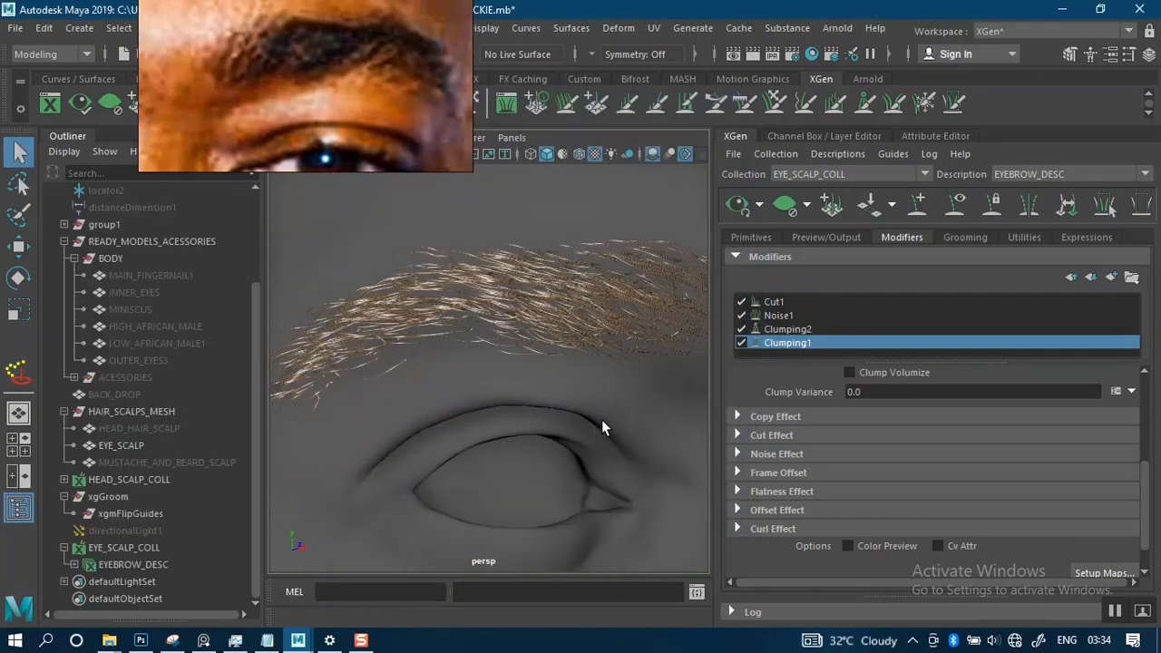
- Regenerate the clump points for the Clumping2 modifier and save its maps with the Clumping1 control maps in use
left_click(790, 330)
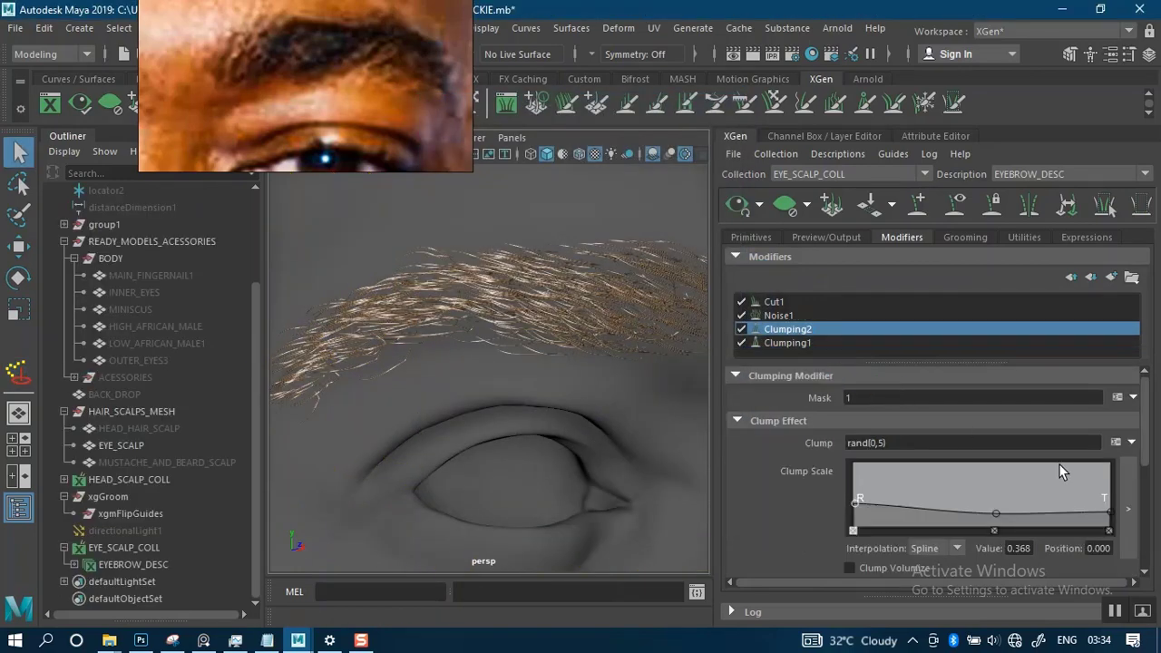
left_click_drag(1147, 464, 1134, 566)
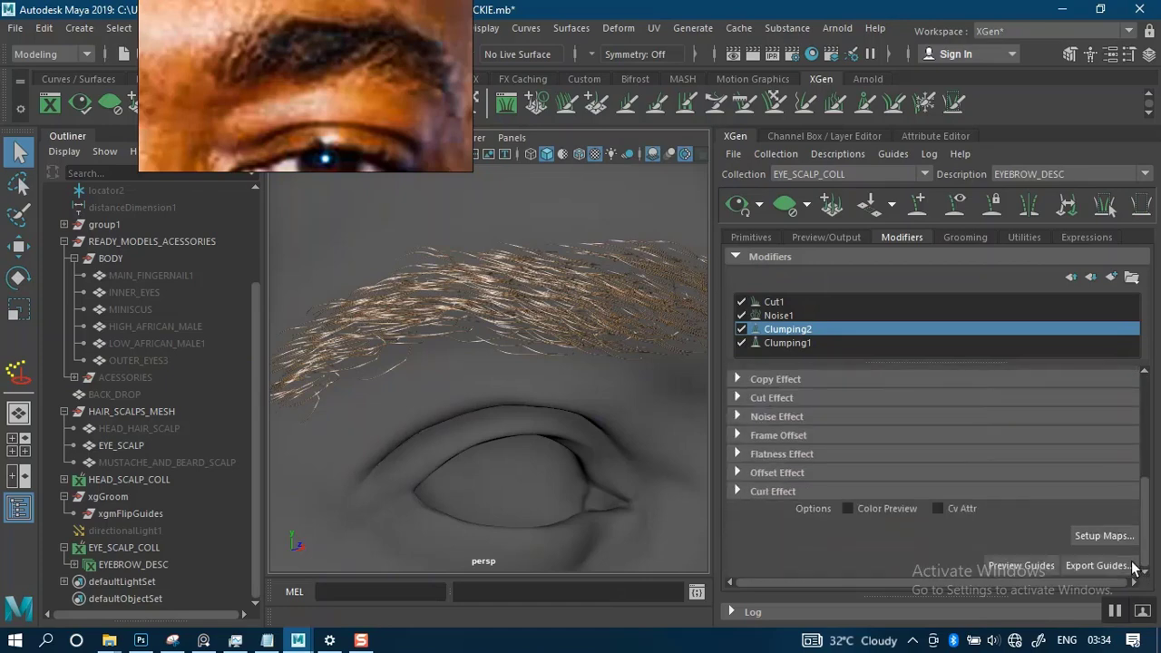
left_click(1100, 537)
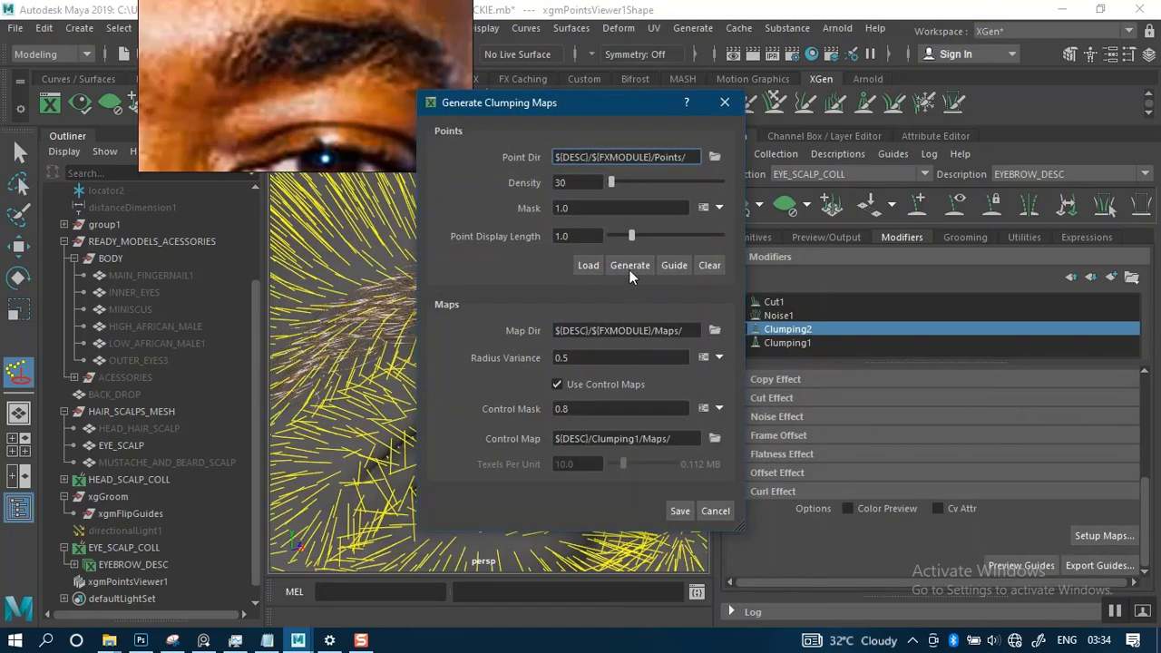
left_click(630, 271)
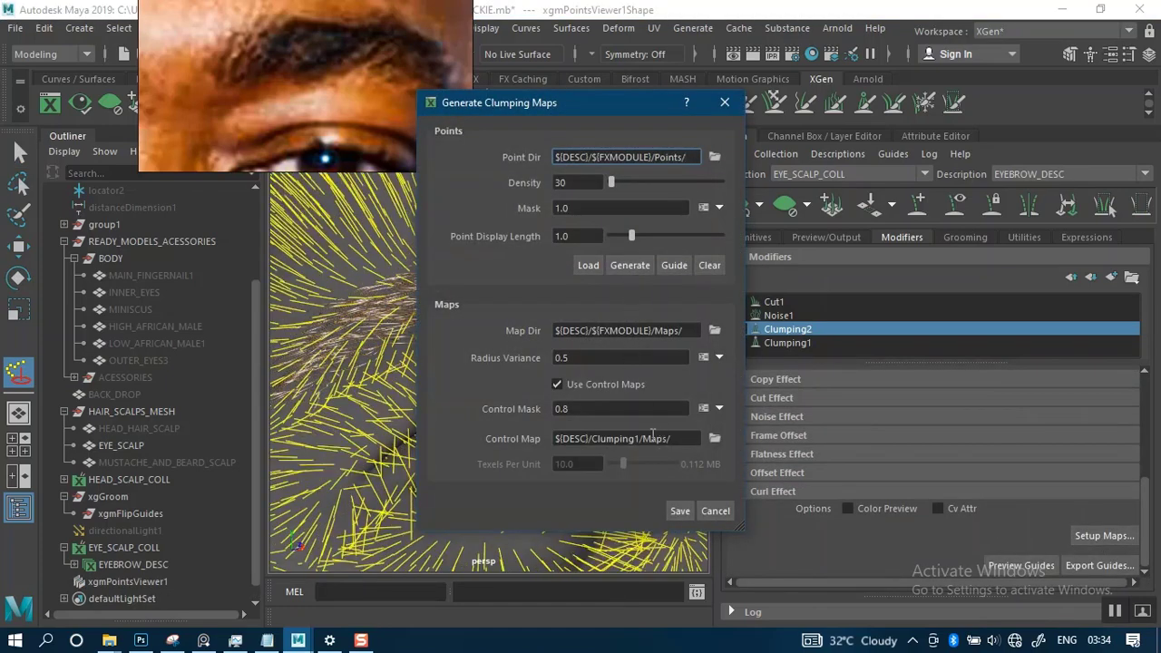
left_click(628, 264)
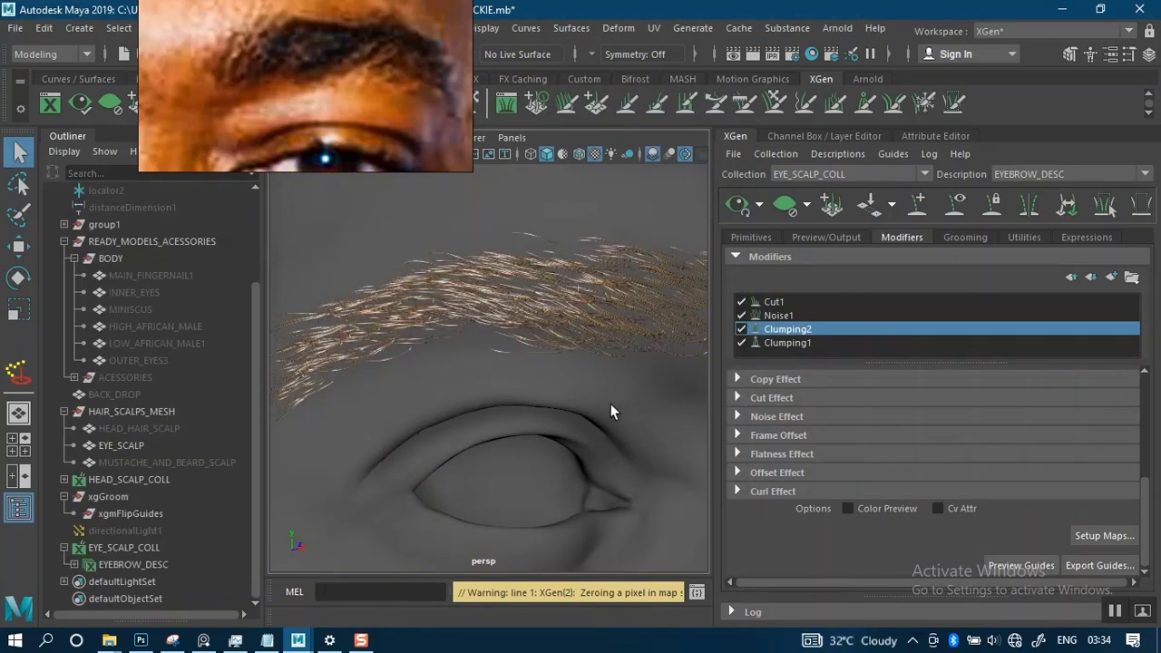
- Examine the regenerated brow hair from close-up to the whole face and compare both brows with the reference portrait
scroll(626, 450, "down", 5)
left_click_drag(624, 405, 598, 402, "alt")
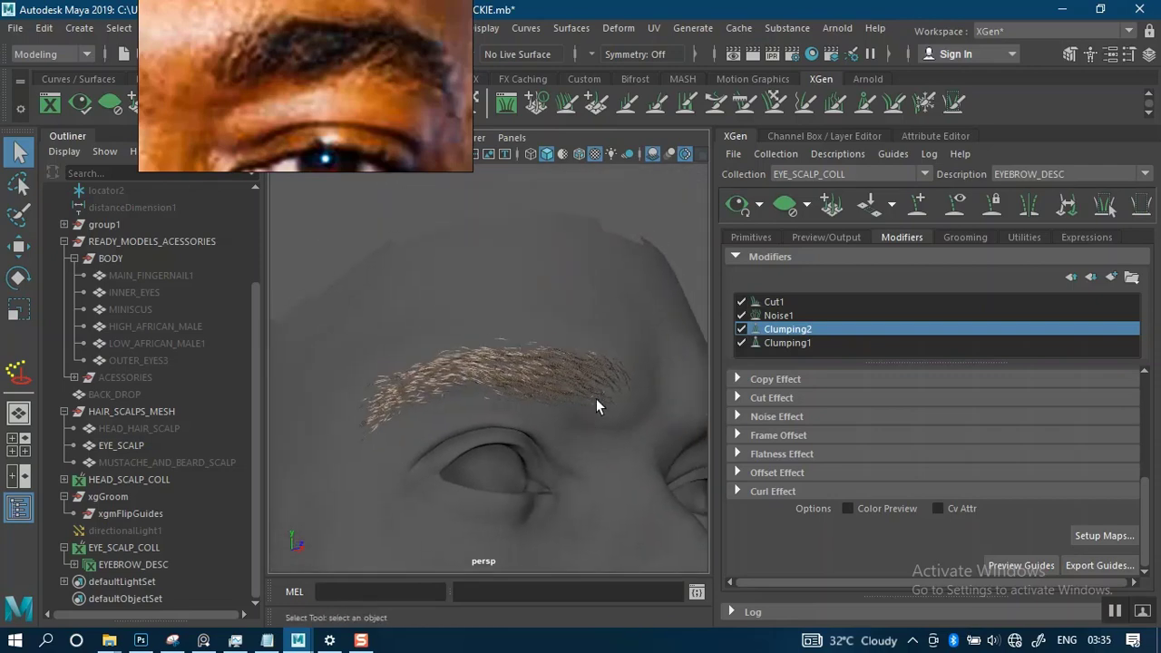
right_click_drag(599, 401, 617, 501, "alt")
left_click_drag(617, 501, 584, 383, "alt")
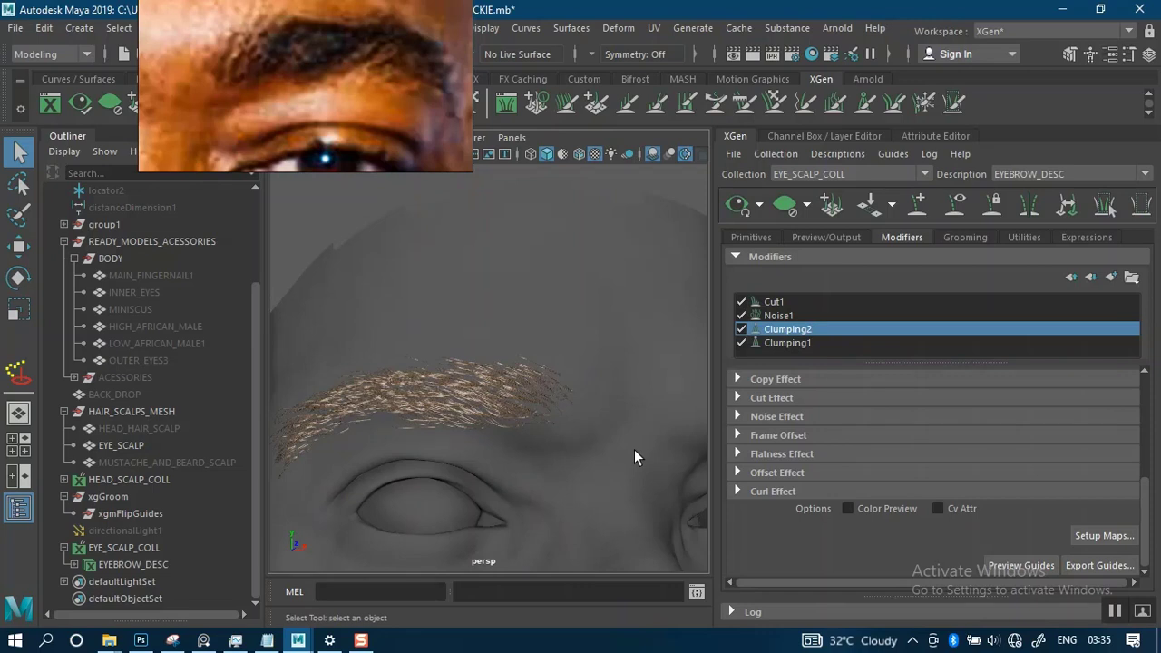
left_click_drag(500, 480, 504, 394, "alt")
scroll(504, 394, "down", 5)
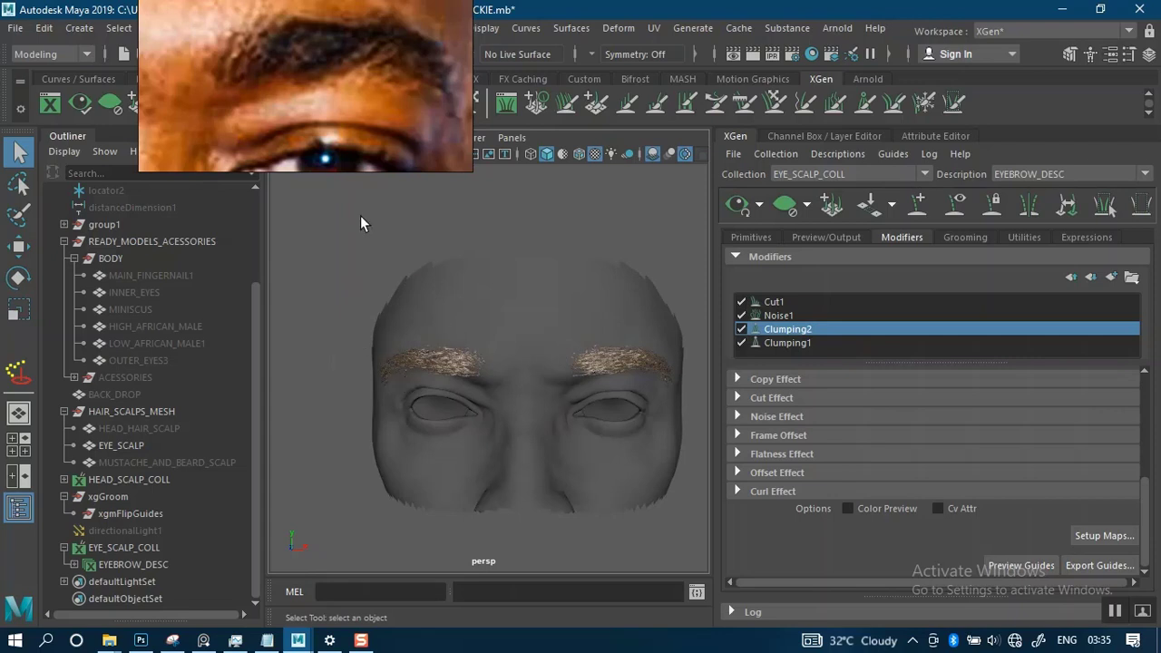
scroll(348, 79, "down", 6)
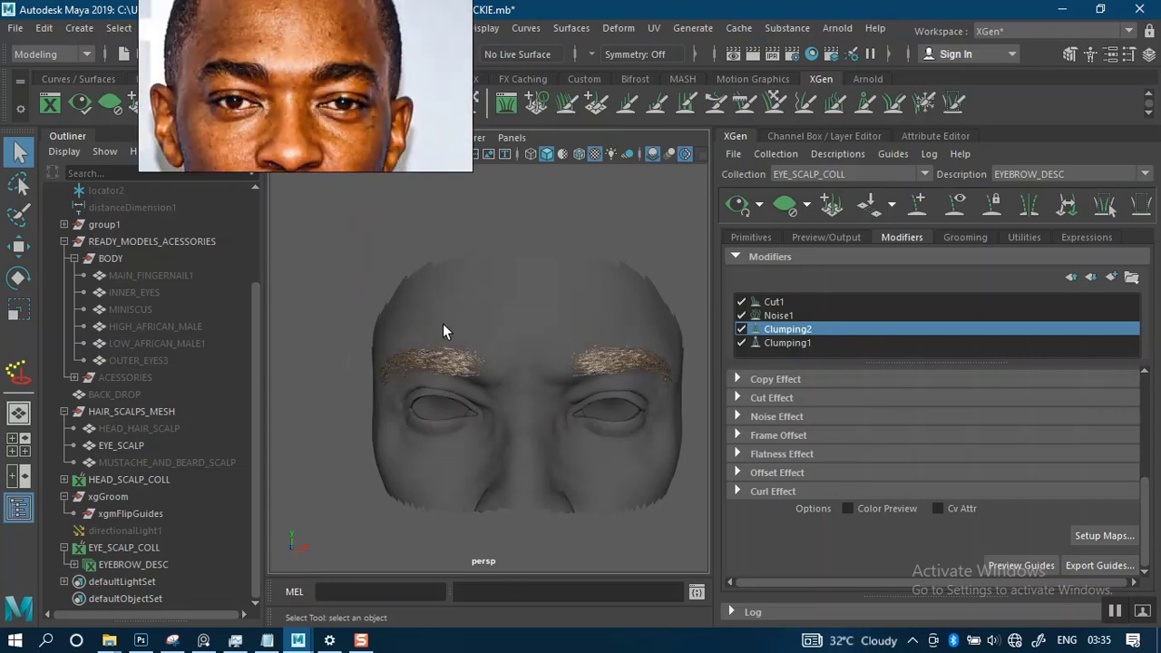
- Hide the EYE_SCALP mesh and show the HIGH_AFRICAN_MALE head mesh in its place
left_click_drag(477, 373, 520, 333, "alt")
left_click(522, 335)
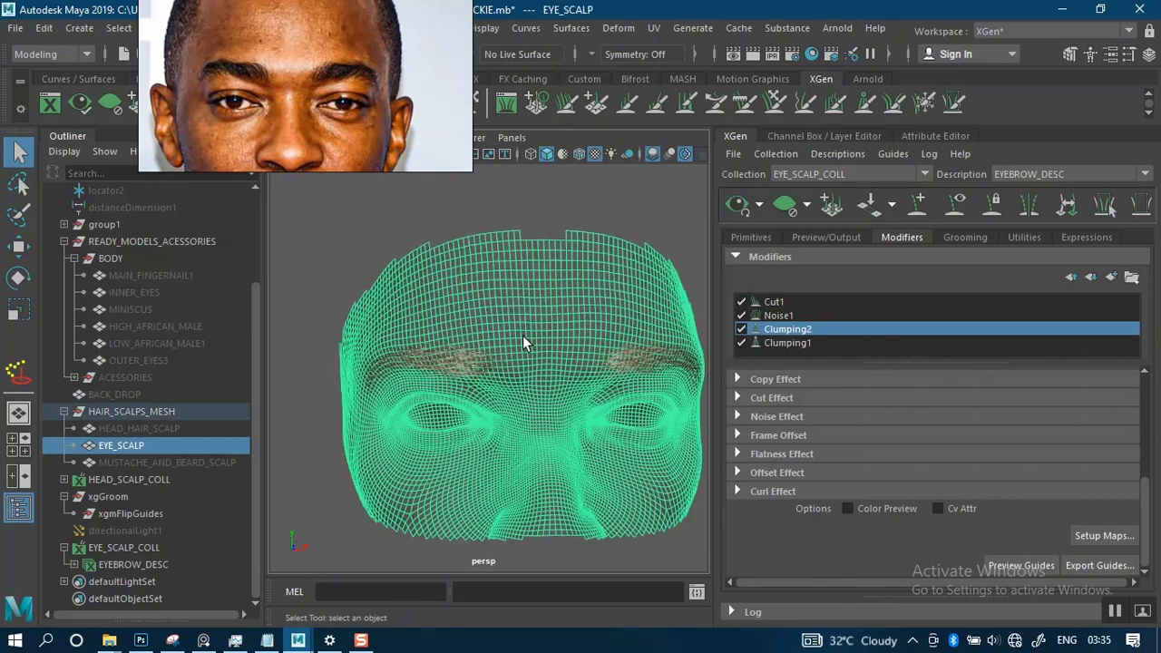
key("ctrl+h")
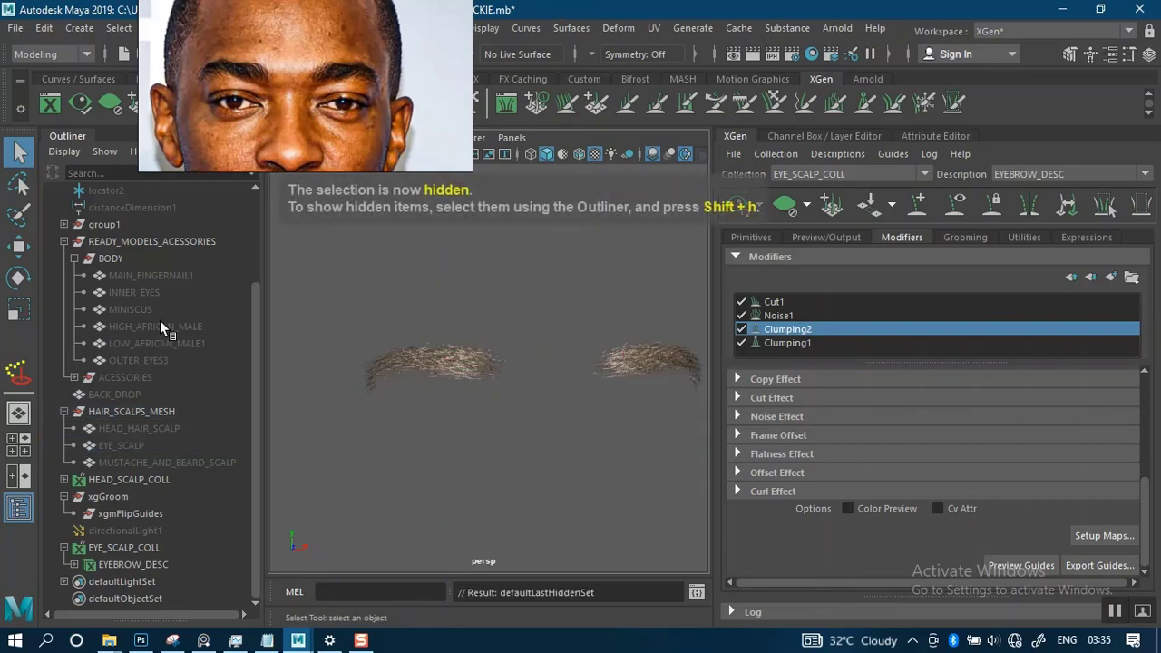
left_click(160, 325)
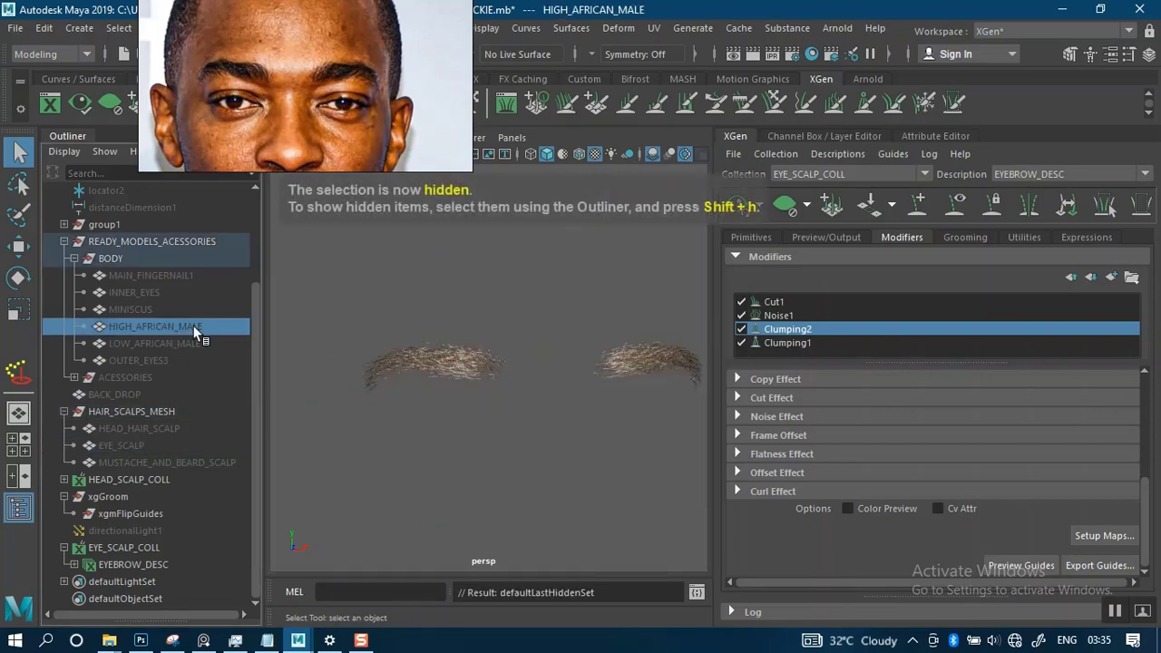
left_click(690, 257)
- Examine how both brows sit on the textured head from the front, both sides and close up at their ends
scroll(544, 350, "down", 5)
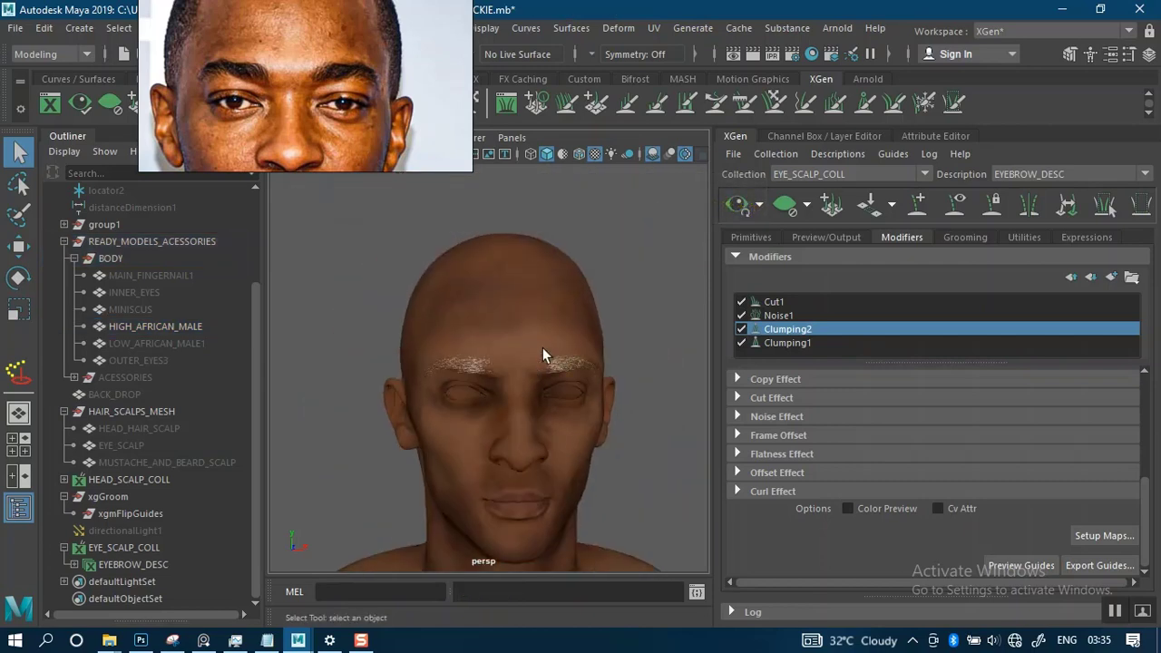
left_click_drag(543, 354, 502, 344, "alt")
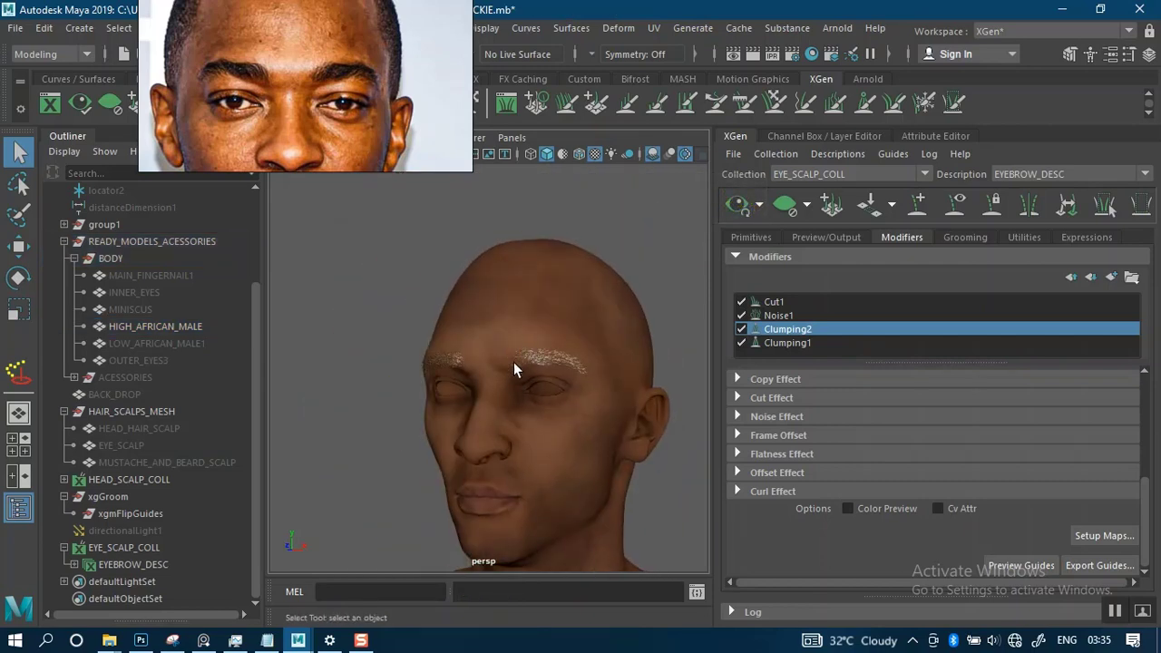
right_click_drag(510, 377, 543, 447, "alt")
middle_click_drag(539, 389, 538, 387, "alt")
left_click_drag(537, 387, 659, 321, "alt")
left_click_drag(582, 372, 585, 338, "alt")
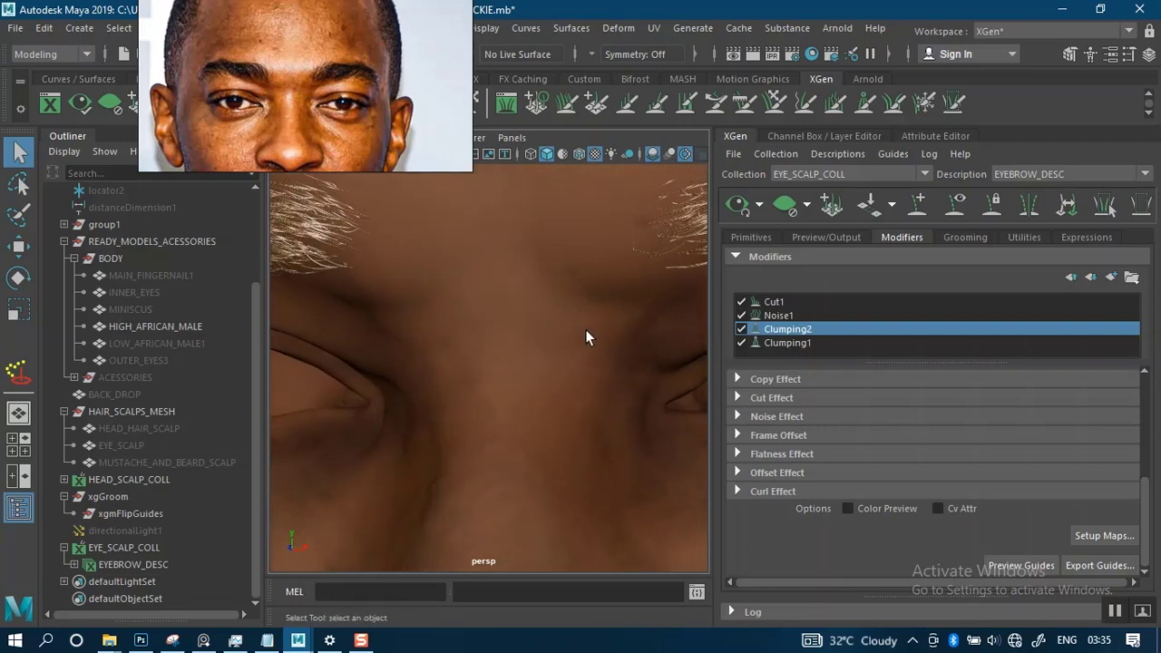
right_click_drag(551, 402, 517, 345, "alt")
left_click_drag(518, 345, 627, 336, "alt")
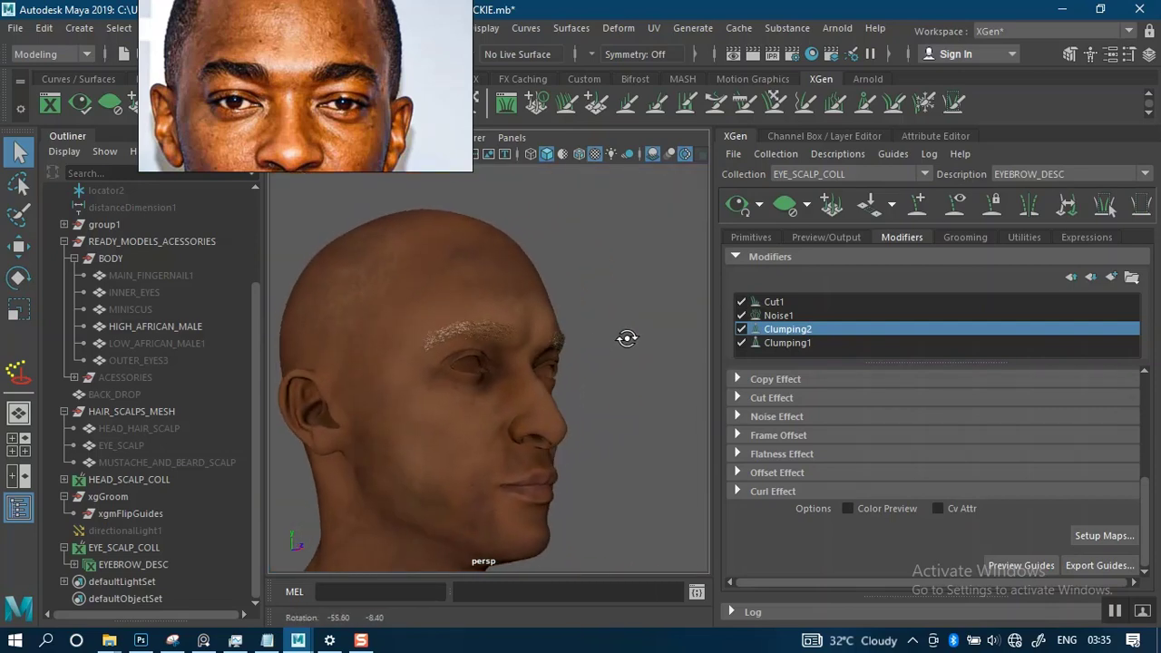
right_click_drag(511, 345, 545, 445, "alt")
left_click_drag(544, 445, 456, 371, "alt")
middle_click_drag(457, 370, 521, 357, "alt")
right_click_drag(521, 357, 523, 329, "alt")
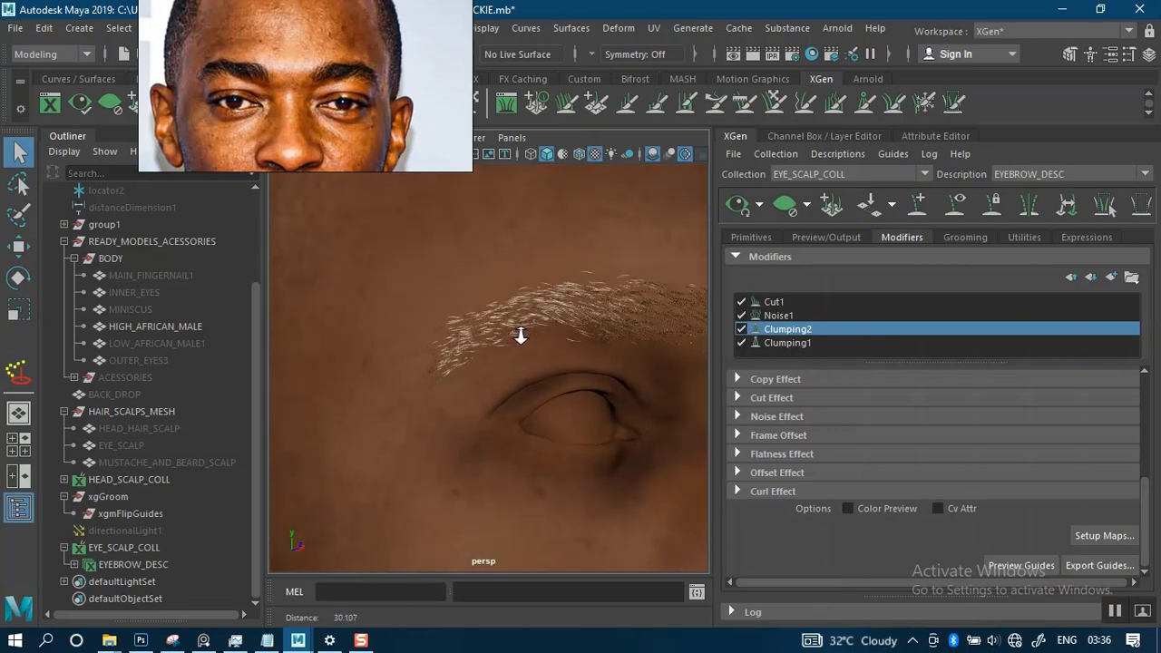
left_click_drag(523, 329, 441, 343, "alt")
left_click_drag(515, 365, 447, 349, "alt")
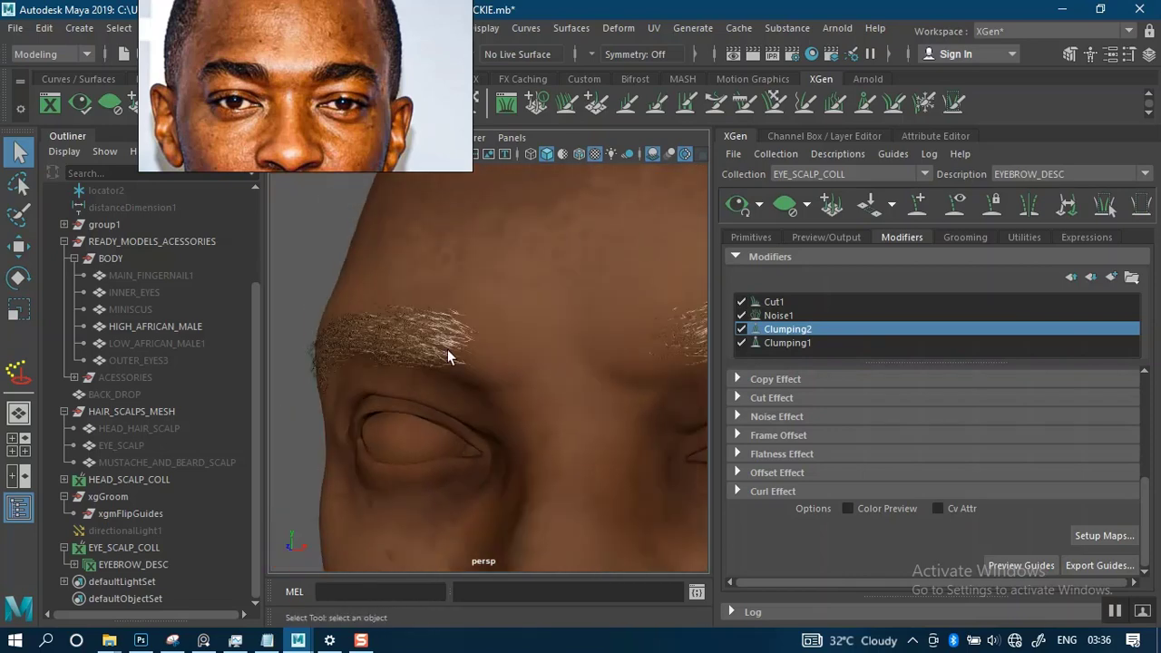
mouse_move(535, 348)
left_mouse_down("alt")
mouse_move(467, 336)
mouse_move(396, 345)
left_mouse_up("alt")
mouse_move(485, 345)
left_mouse_down("alt")
mouse_move(453, 322)
mouse_move(570, 354)
mouse_move(466, 298)
mouse_move(613, 307)
mouse_move(538, 300)
mouse_move(564, 339)
mouse_move(554, 311)
mouse_move(568, 303)
mouse_move(544, 350)
mouse_move(531, 329)
mouse_move(610, 310)
left_mouse_up("alt")
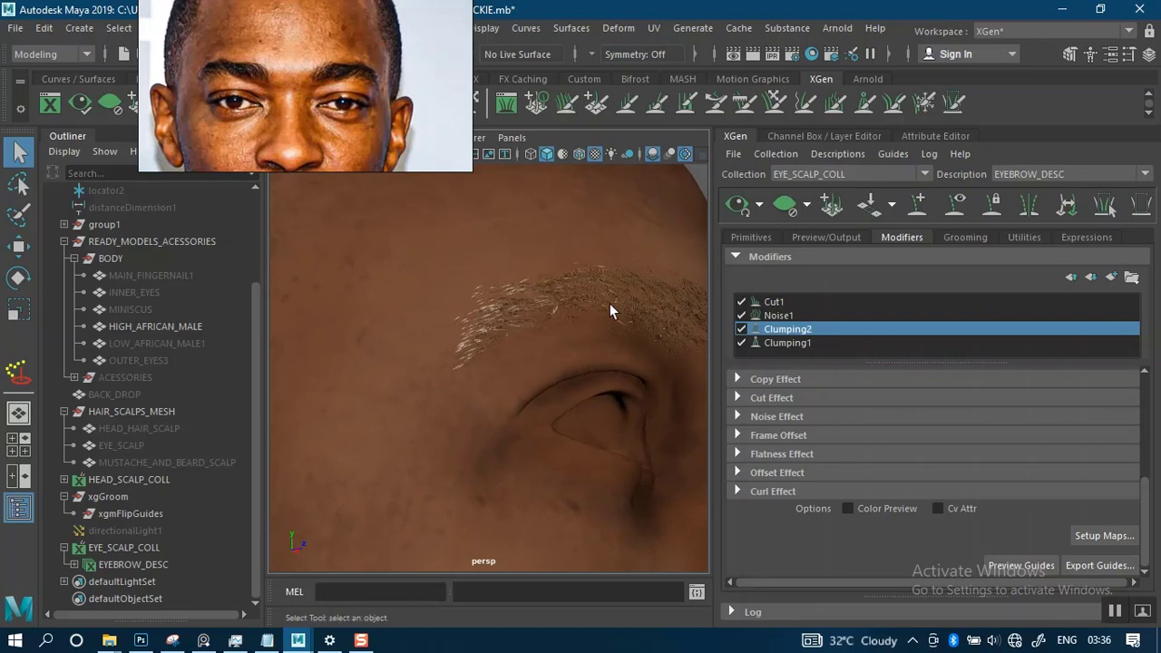
- Display the eyebrow guides and inspect their layout and direction along both brows
left_click(952, 206)
left_click_drag(523, 340, 484, 336, "alt")
middle_click_drag(524, 314, 583, 301, "alt")
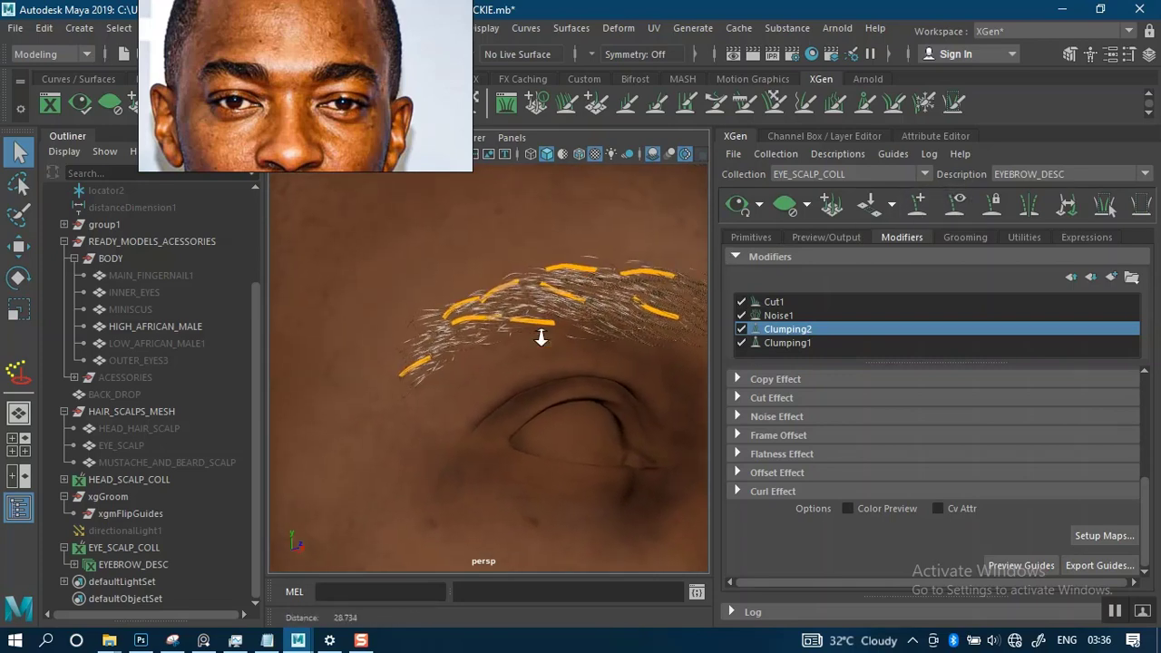
right_click_drag(541, 337, 516, 224, "alt")
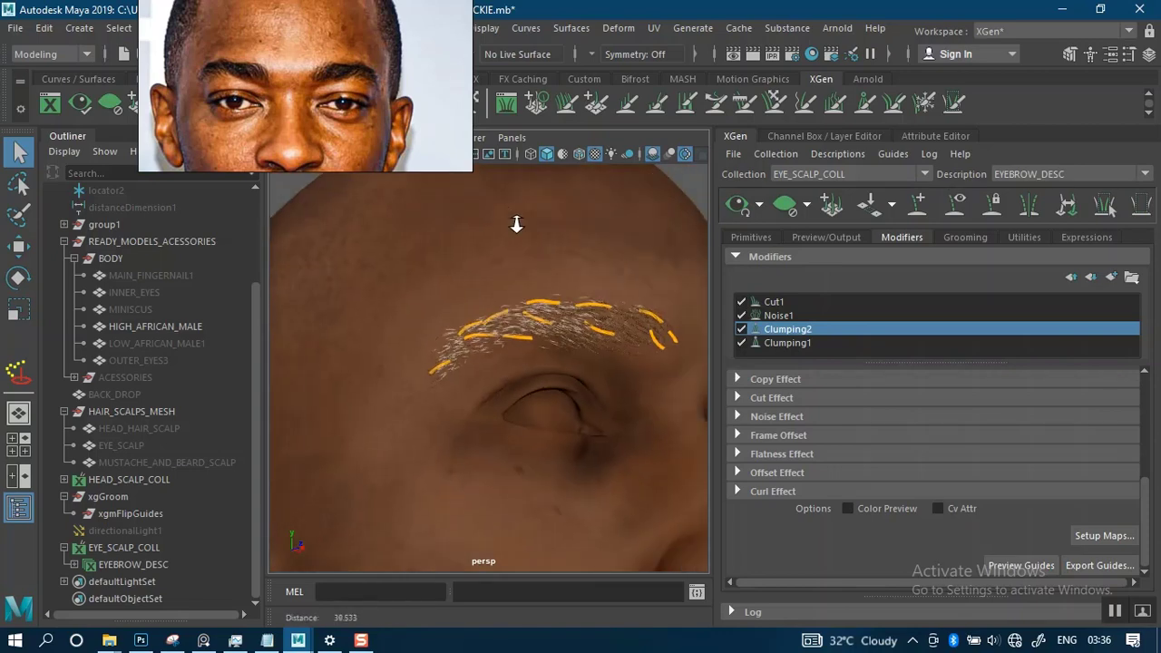
left_click_drag(547, 299, 381, 304, "alt")
middle_click_drag(580, 320, 450, 300, "alt")
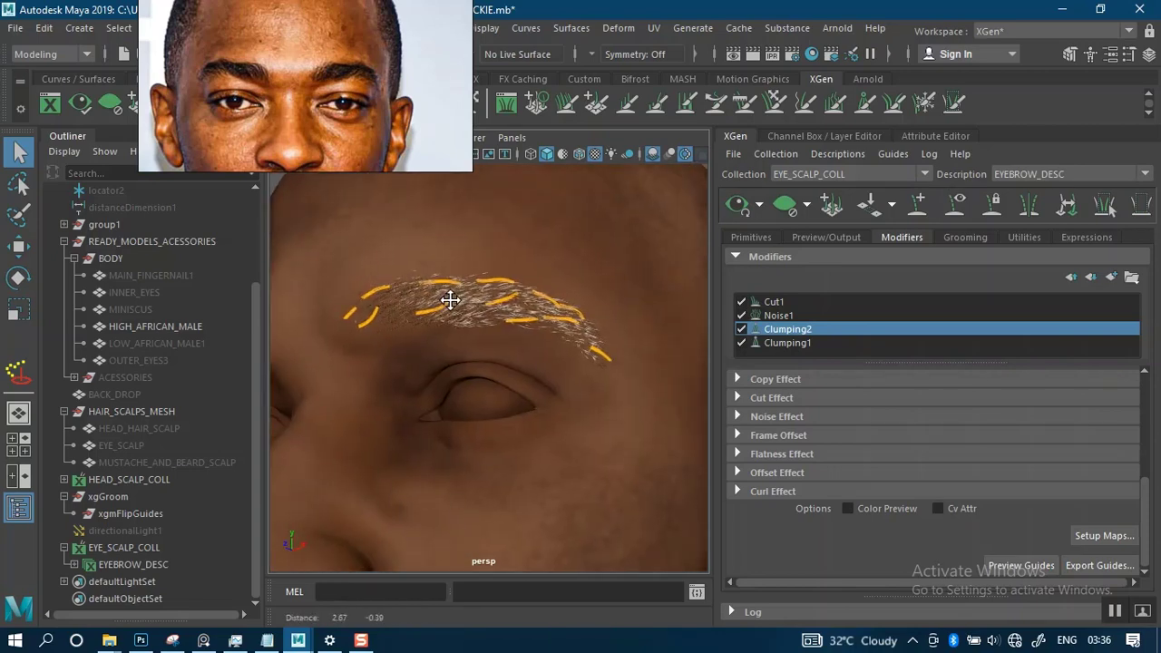
left_click_drag(443, 300, 647, 298, "alt")
middle_click_drag(531, 324, 456, 324, "alt")
right_click_drag(517, 328, 573, 329, "alt")
left_click_drag(573, 330, 511, 315, "alt")
middle_click_drag(511, 315, 531, 345, "alt")
- Select the two neighbouring guides near the brow's outer end and rotate them in small amounts to follow the tail's downward slope
left_click_drag(472, 352, 373, 352, "alt")
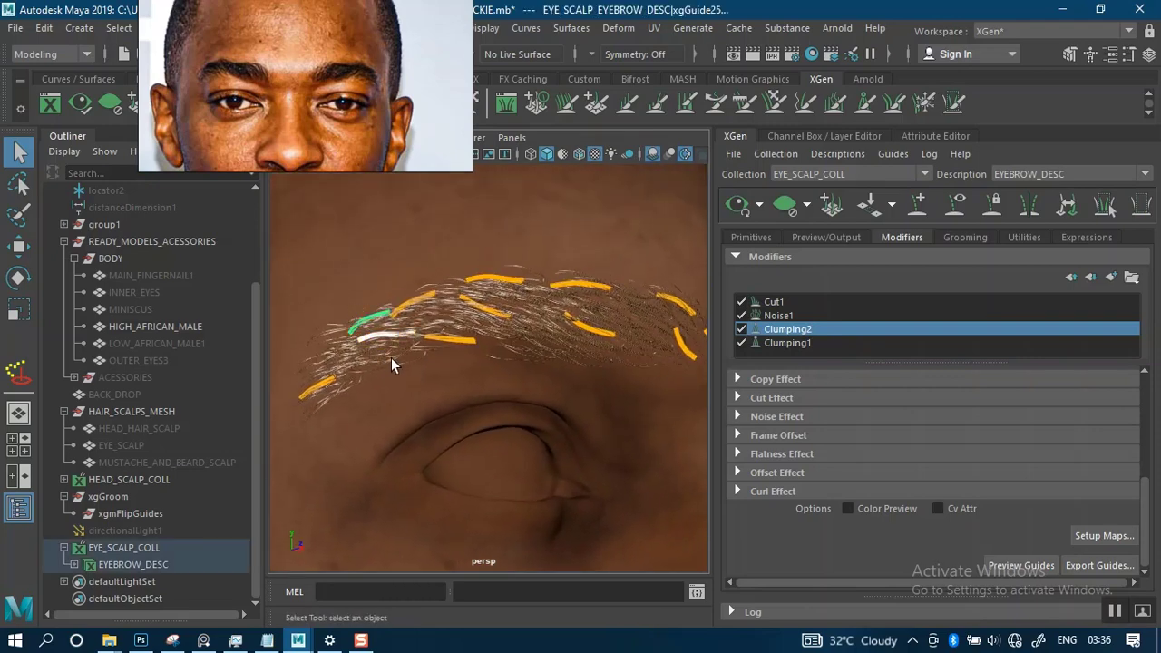
key("e")
left_click_drag(306, 284, 300, 304)
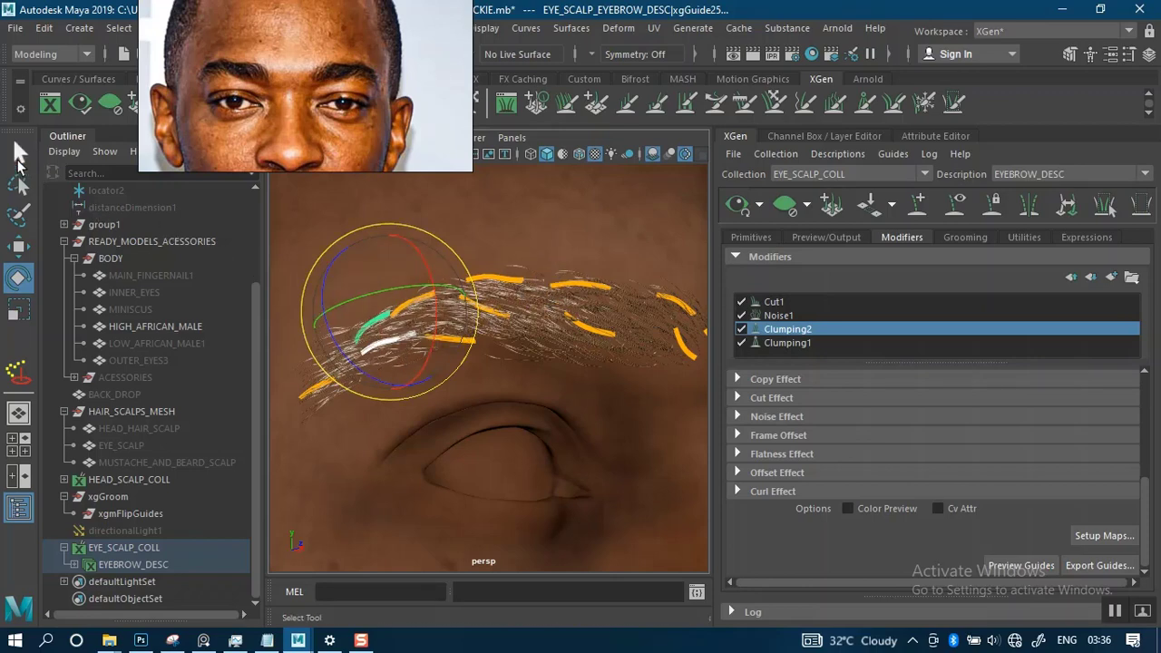
key("q")
scroll(467, 267, "up", 5)
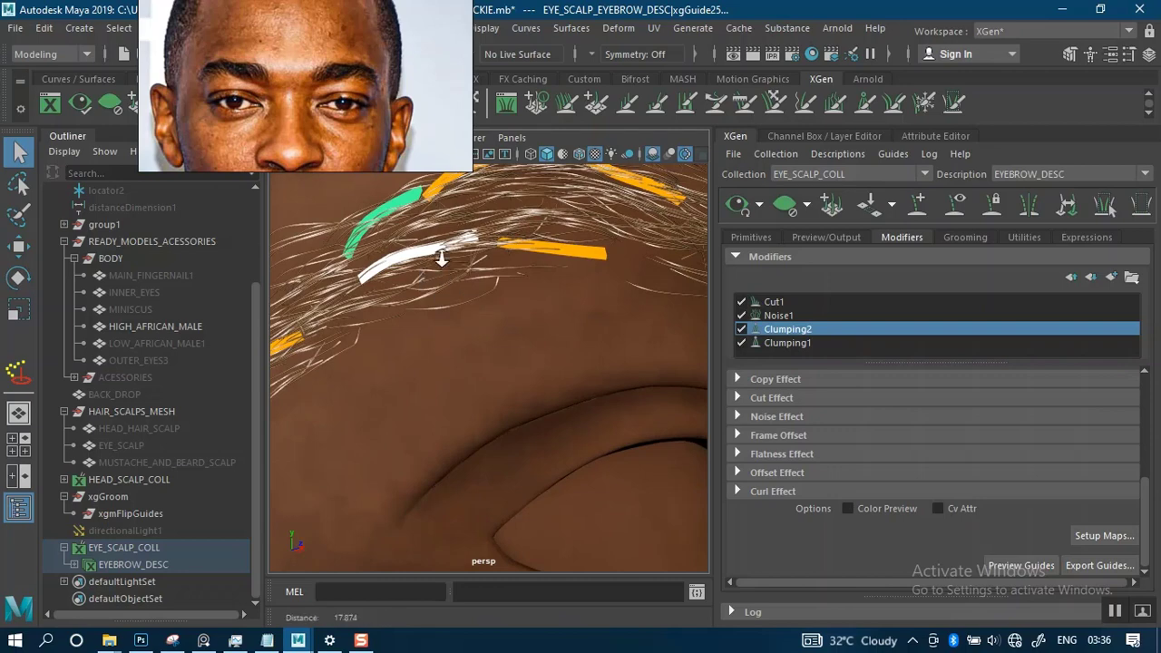
scroll(444, 261, "down", 3)
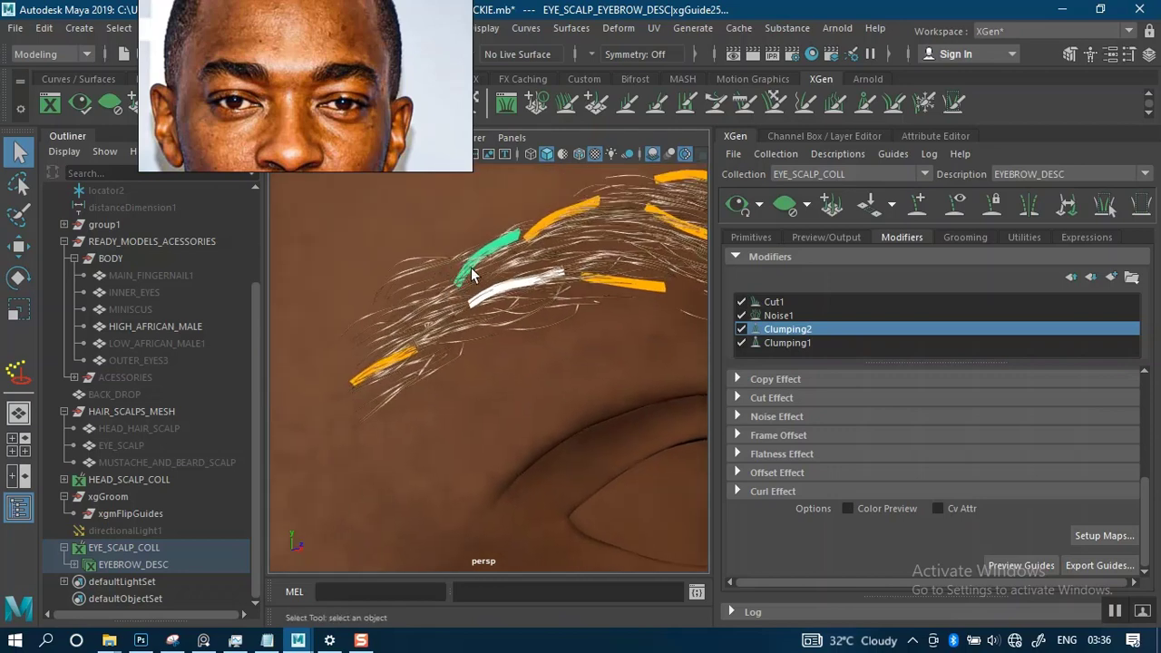
key("e")
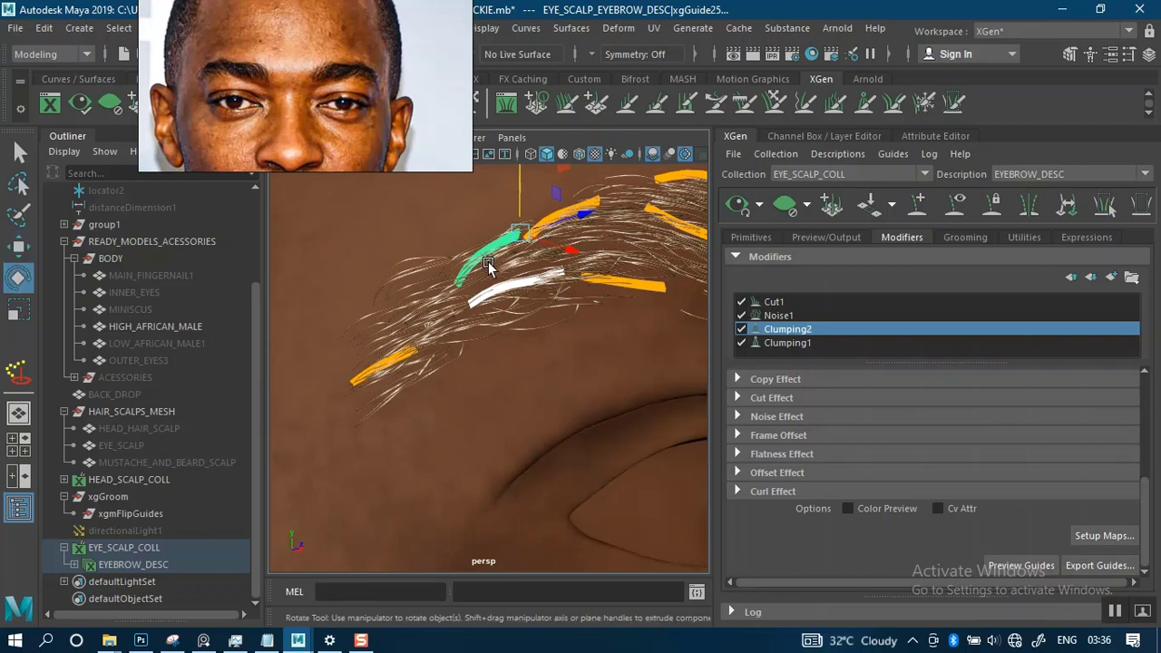
left_click_drag(438, 259, 436, 269)
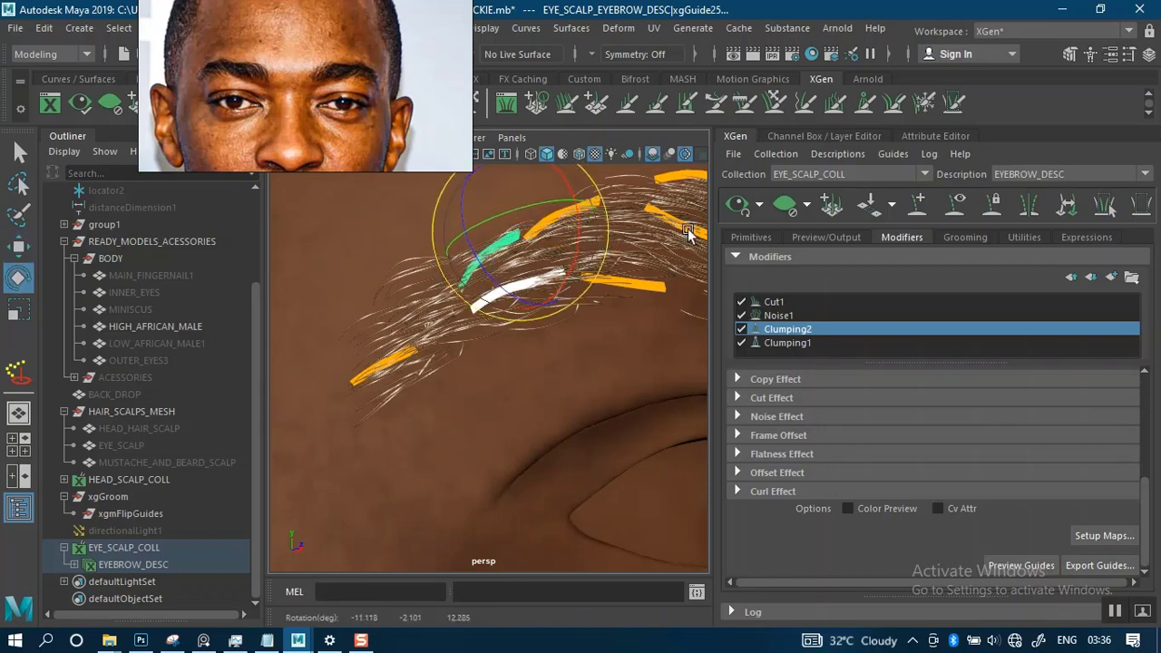
- Update the XGen preview and inspect the hair around the two rotated guides at the brow's outer end
left_click(735, 208)
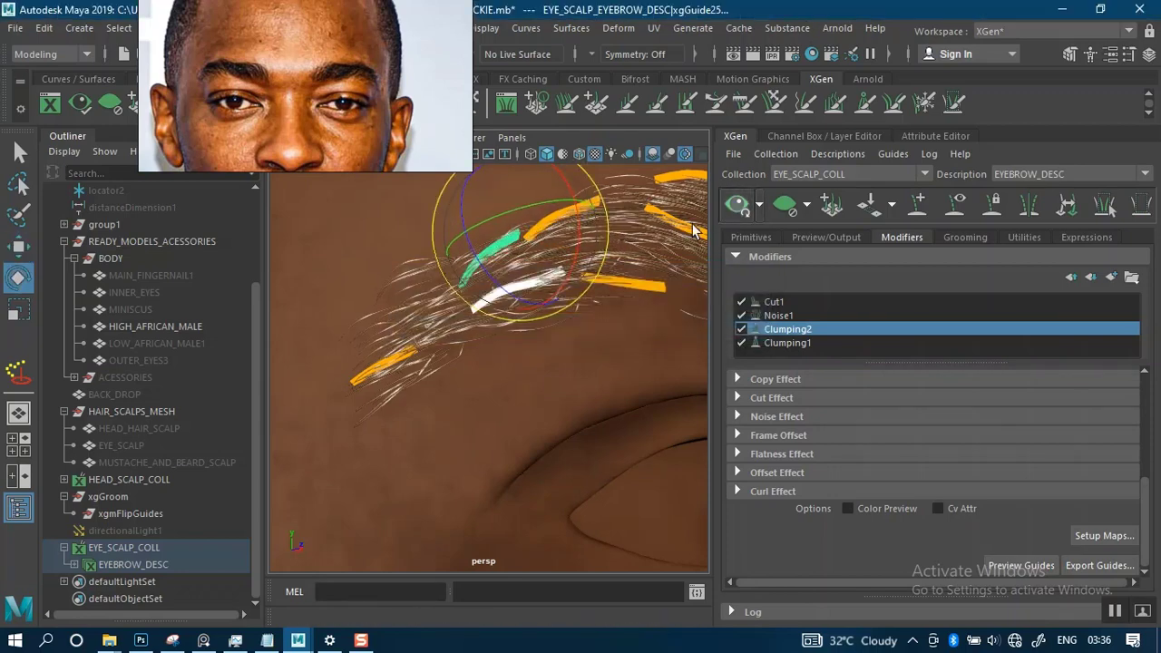
middle_click_drag(454, 284, 443, 324, "alt")
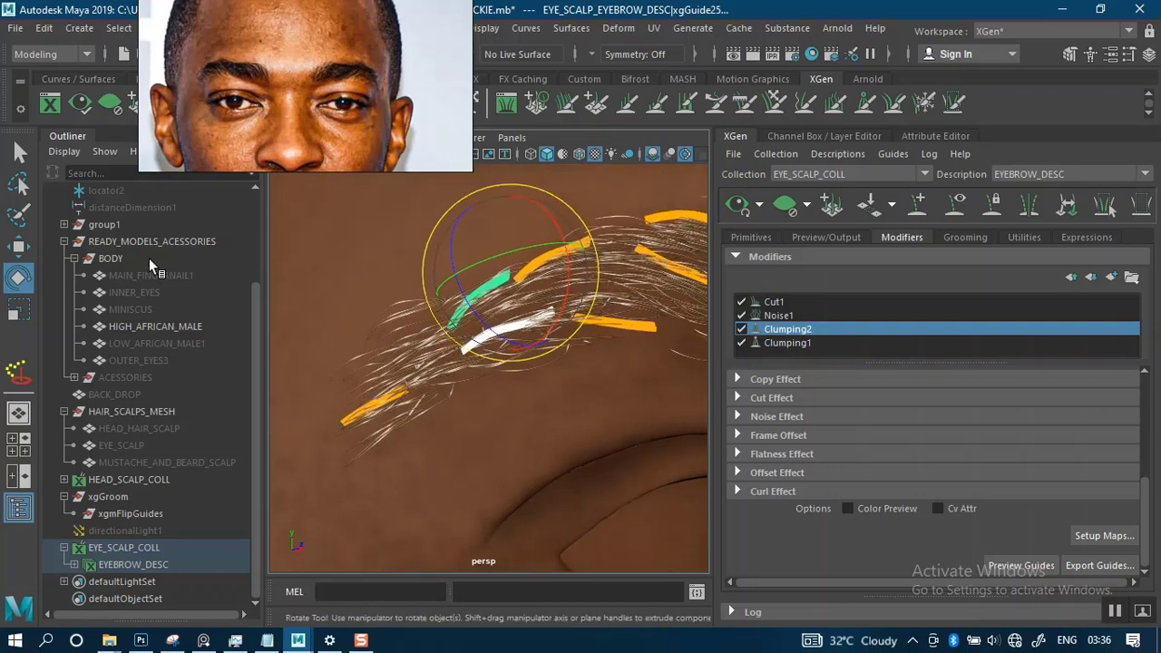
left_click(18, 152)
right_click_drag(521, 287, 548, 319, "alt")
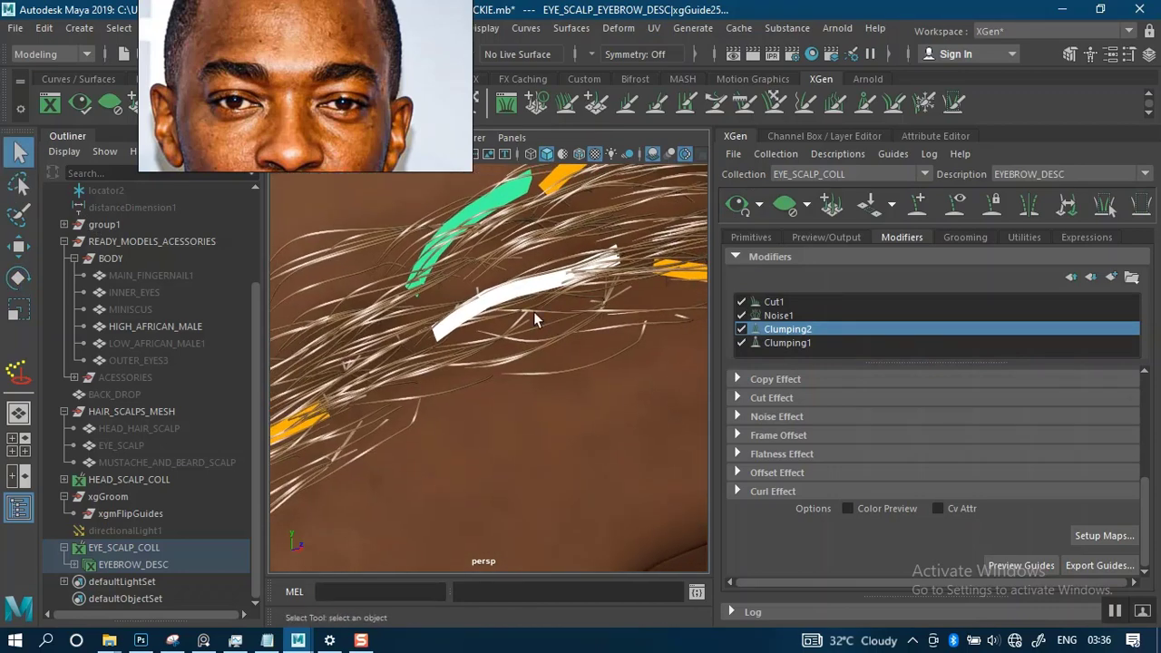
left_click_drag(533, 311, 563, 296, "alt")
middle_click_drag(564, 295, 561, 259, "alt")
right_click_drag(561, 264, 386, 259, "alt")
right_click_drag(492, 291, 557, 381, "alt")
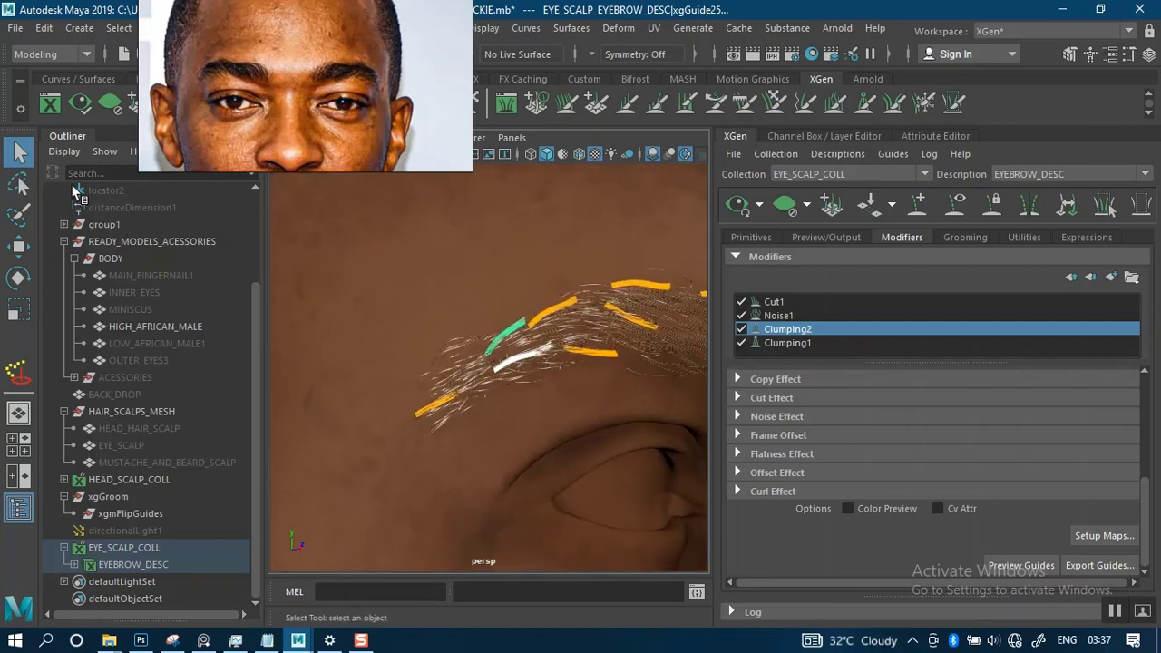
right_click_drag(461, 310, 442, 292, "alt")
- Hide the eyebrow guides and examine the brow hair from the front, the side and close up at the tail
left_click(945, 201)
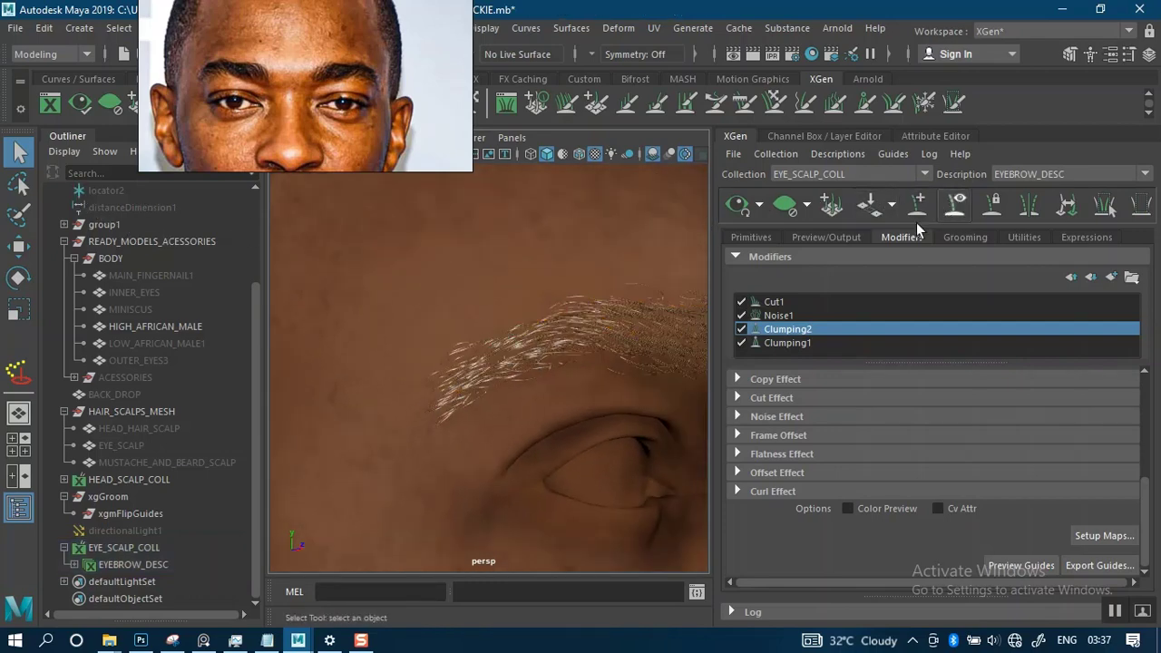
right_click_drag(494, 335, 482, 321, "alt")
left_click_drag(482, 321, 417, 315, "alt")
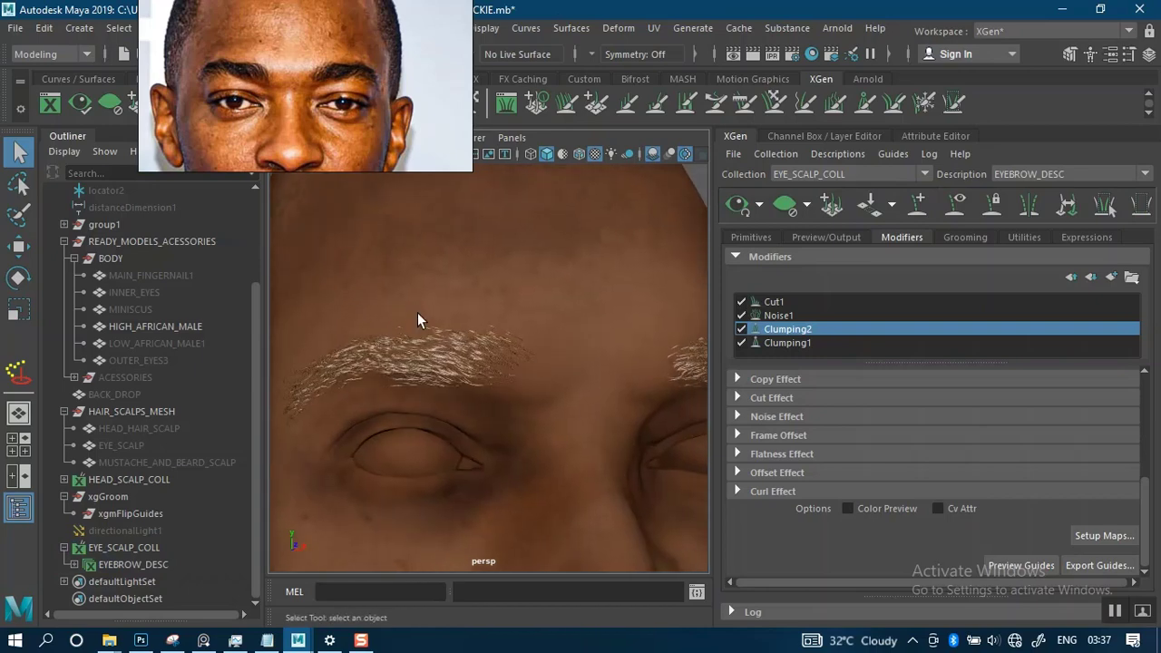
middle_click_drag(483, 304, 642, 290, "alt")
right_click_drag(529, 299, 562, 394, "alt")
left_click_drag(537, 303, 557, 286, "alt")
left_click_drag(499, 318, 474, 324, "alt")
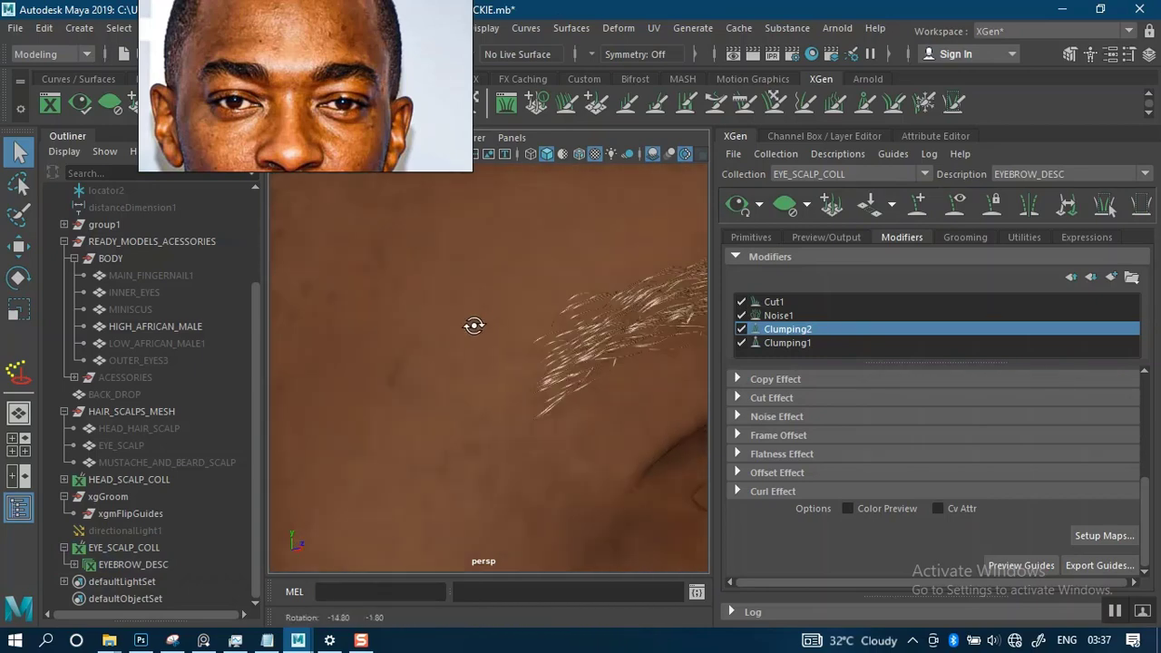
middle_click_drag(474, 324, 438, 308, "alt")
right_click_drag(438, 308, 509, 358, "alt")
middle_click_drag(479, 286, 499, 324, "alt")
left_click_drag(495, 326, 458, 300, "alt")
middle_click_drag(458, 297, 470, 266, "alt")
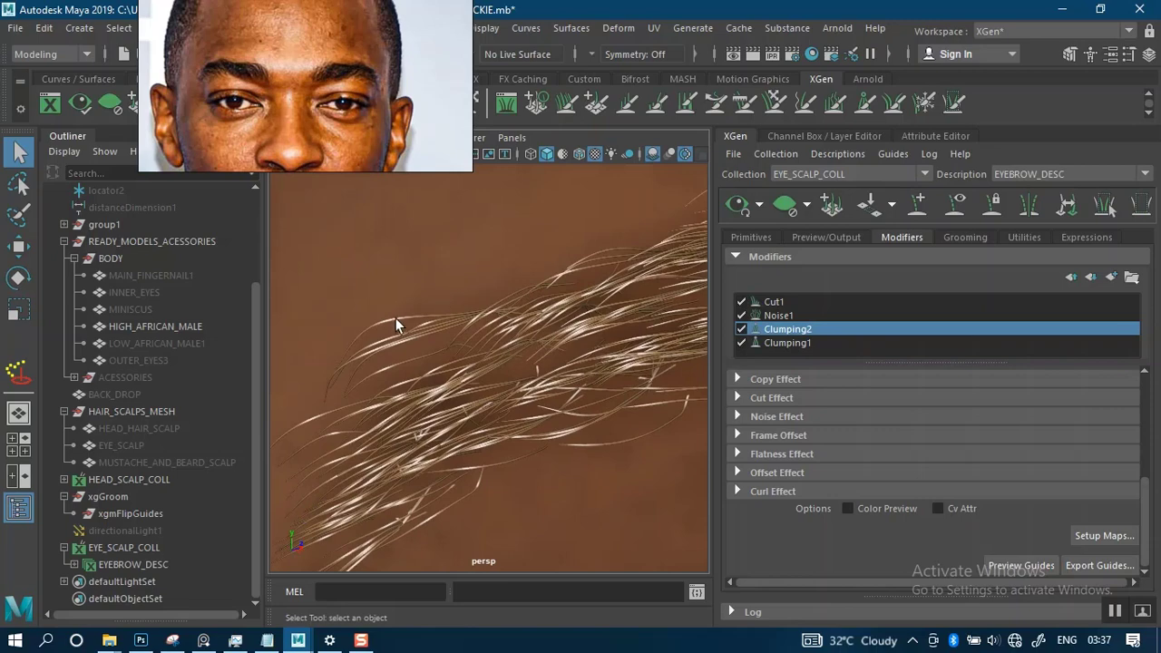
- Move the reference portrait clear of the XGen shelf tools and deselect the HIGH_AFRICAN_MALE head mesh
left_click(416, 339)
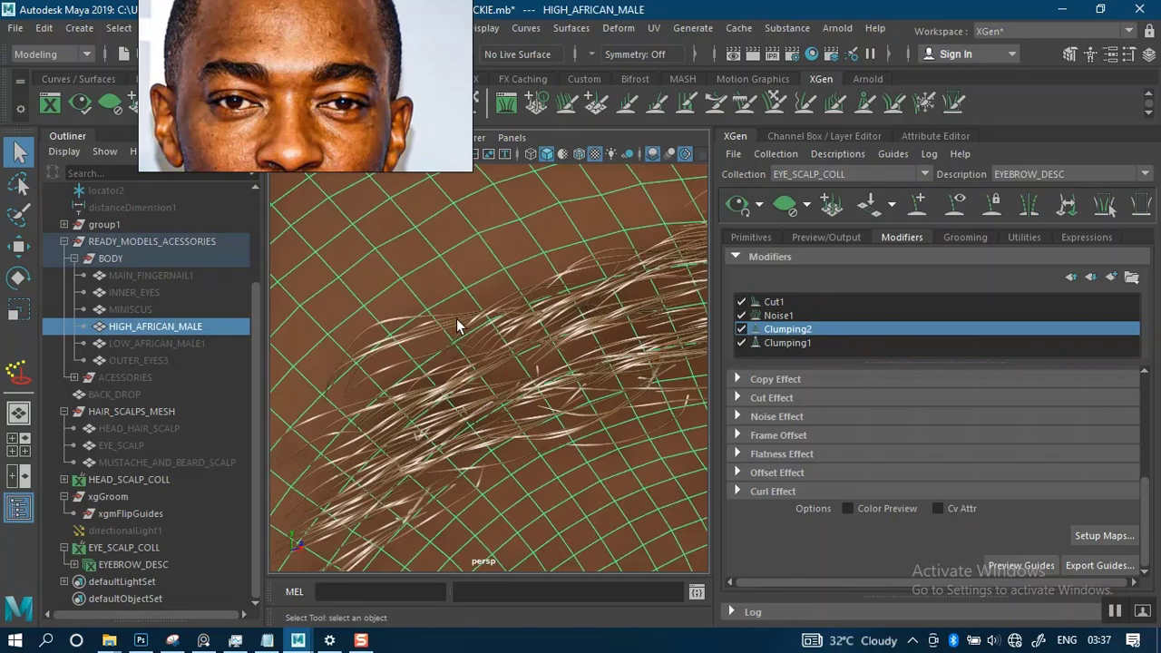
right_click_drag(462, 329, 479, 91, "alt")
left_click_drag(479, 92, 1101, 109)
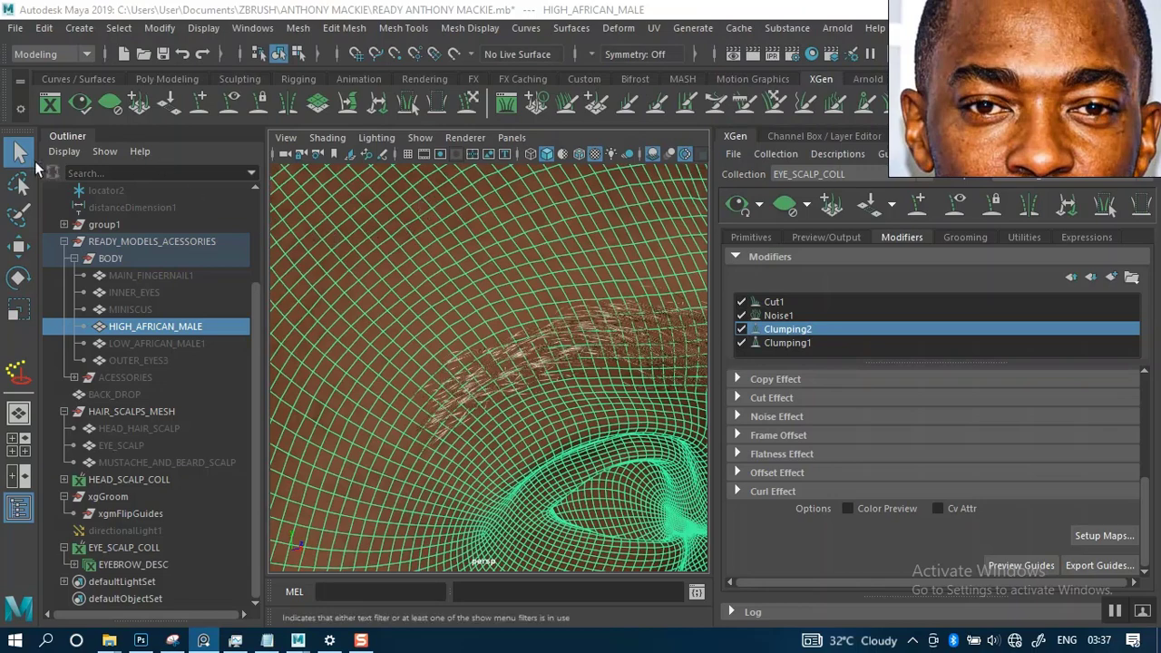
right_click_drag(453, 214, 396, 228, "alt")
left_click(397, 240)
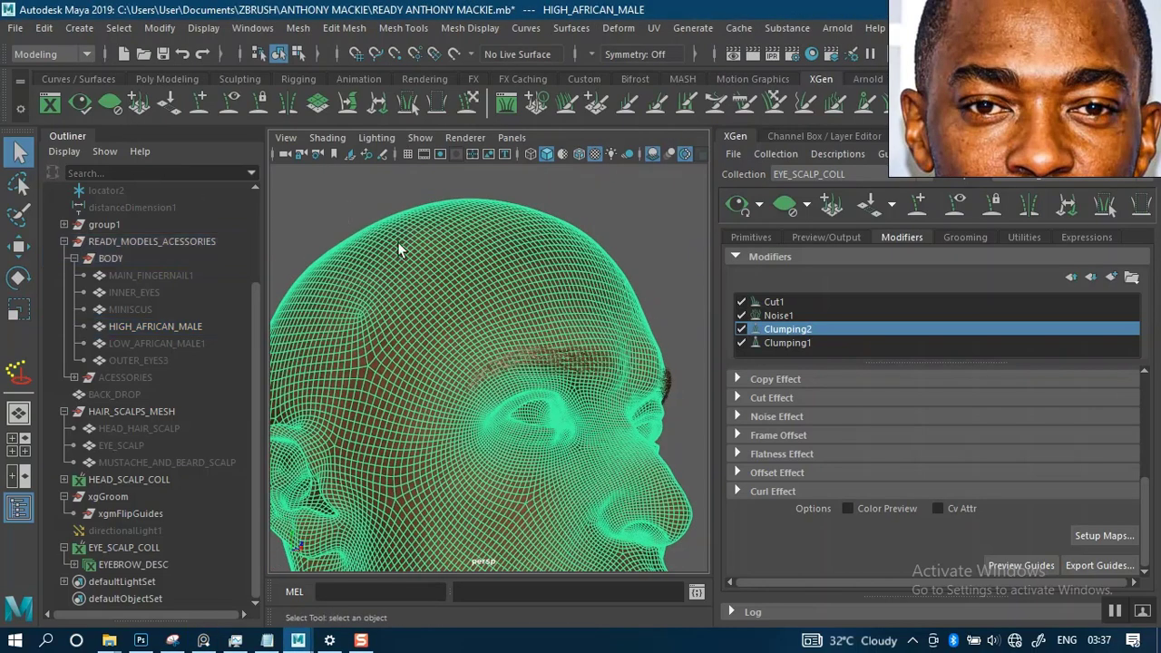
- Use Select Primitives to pick the stray strands along the upper edge of the brow's outer tail, and cull them
mouse_move(397, 242)
left_mouse_down("alt")
mouse_move(426, 275)
mouse_move(394, 247)
left_mouse_up("alt")
middle_click_drag(395, 244, 429, 238, "alt")
right_click_drag(429, 237, 478, 336, "alt")
left_click_drag(471, 277, 398, 233, "alt")
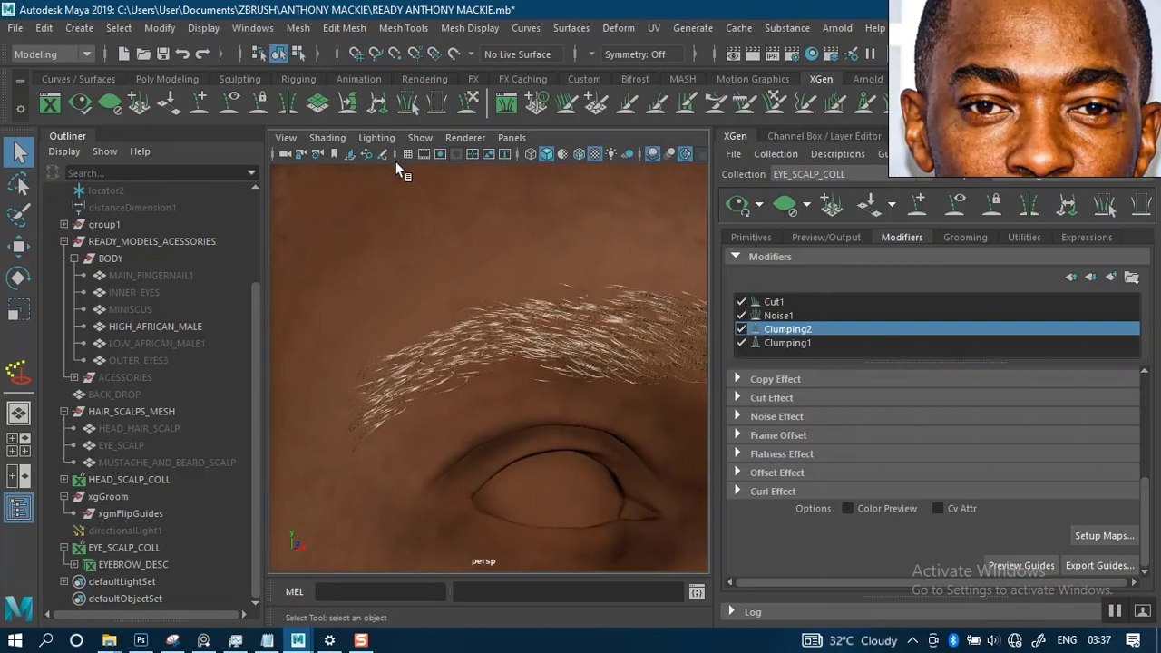
left_click(406, 103)
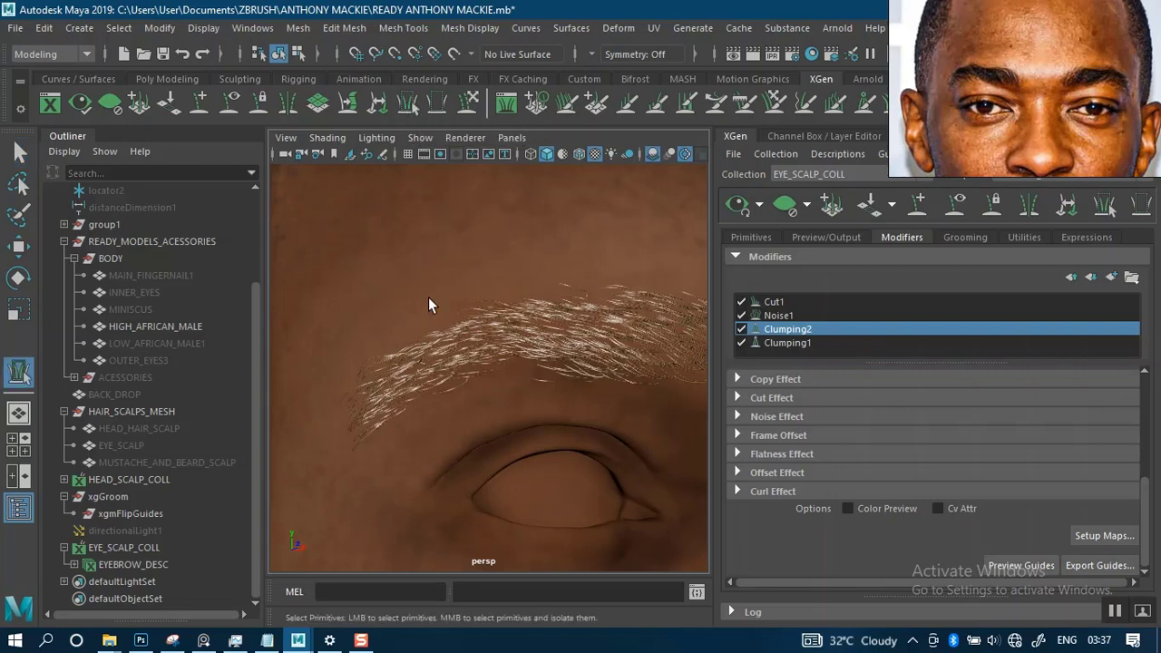
middle_click_drag(423, 277, 438, 257, "alt")
right_click_drag(438, 257, 455, 333, "alt")
middle_click_drag(441, 238, 444, 286, "alt")
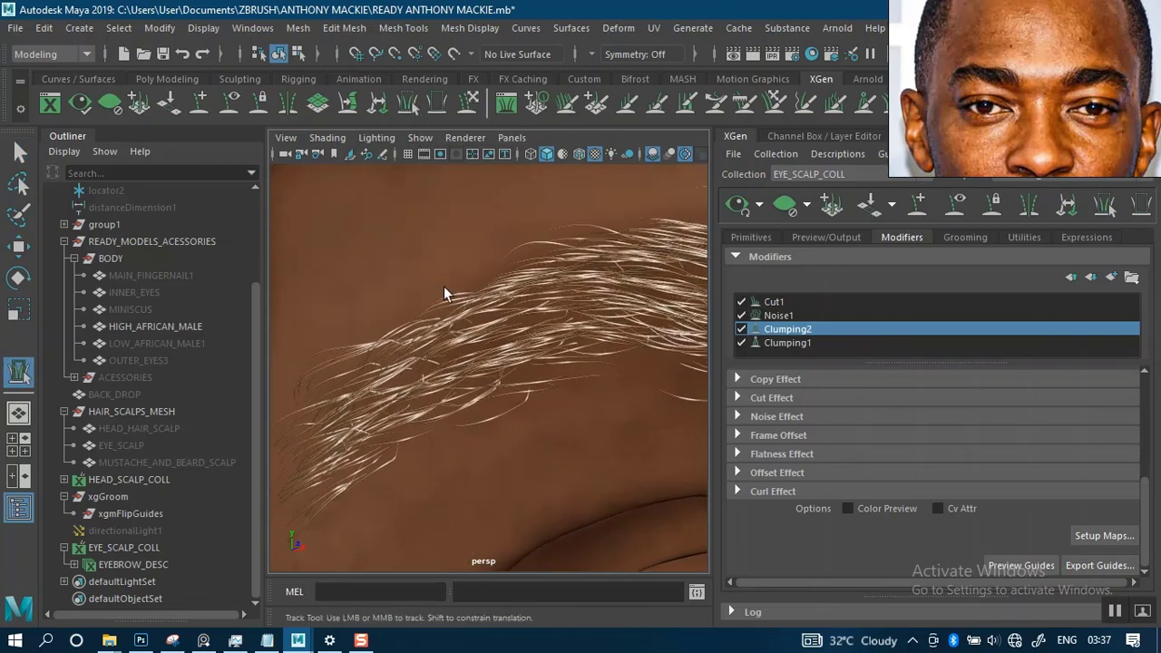
left_click_drag(372, 340, 381, 350)
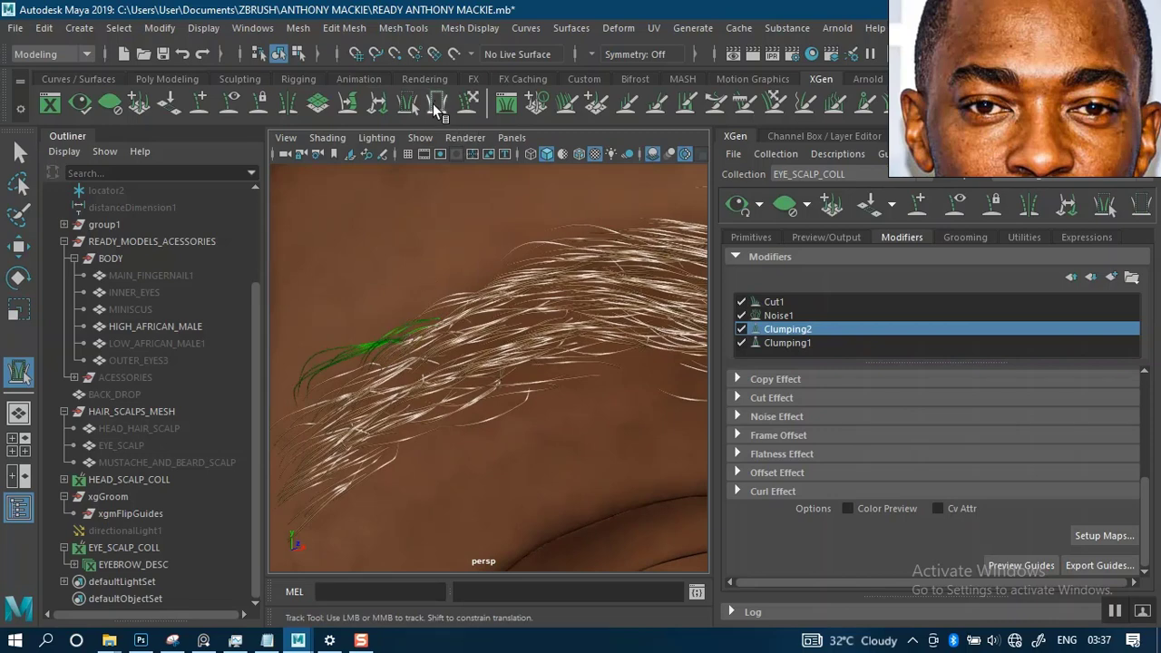
- Leave primitive selection, check both brows on the whole face against the reference portrait, and save the scene
right_click_drag(496, 285, 433, 173, "alt")
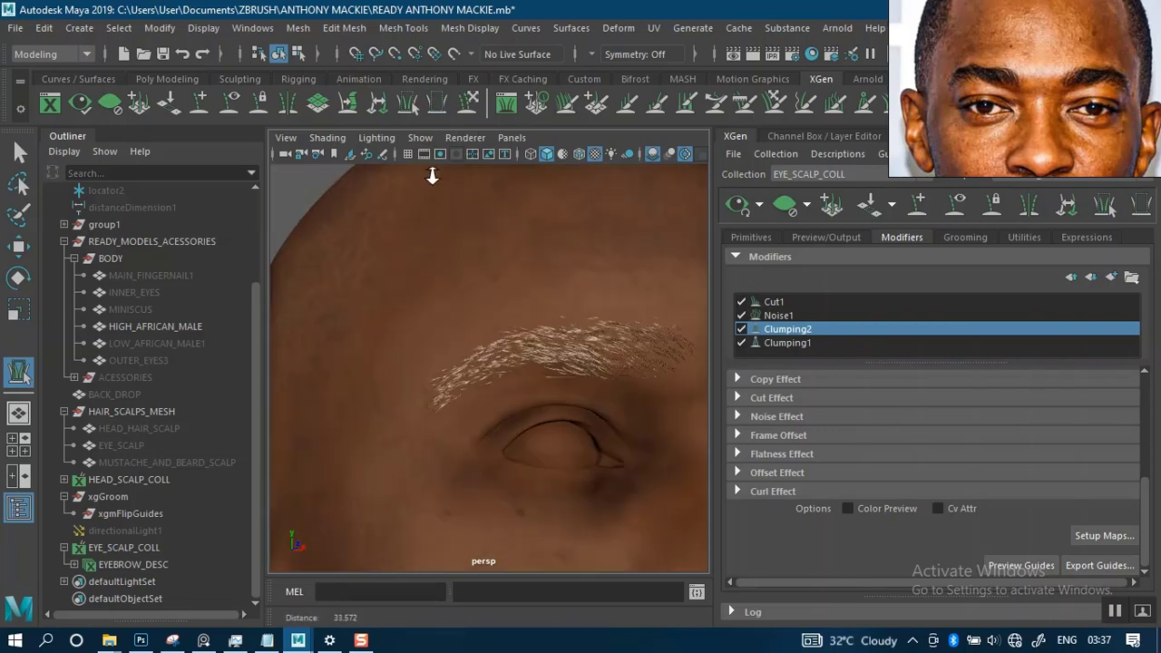
middle_click_drag(432, 174, 434, 217, "alt")
left_click_drag(461, 280, 400, 287, "alt")
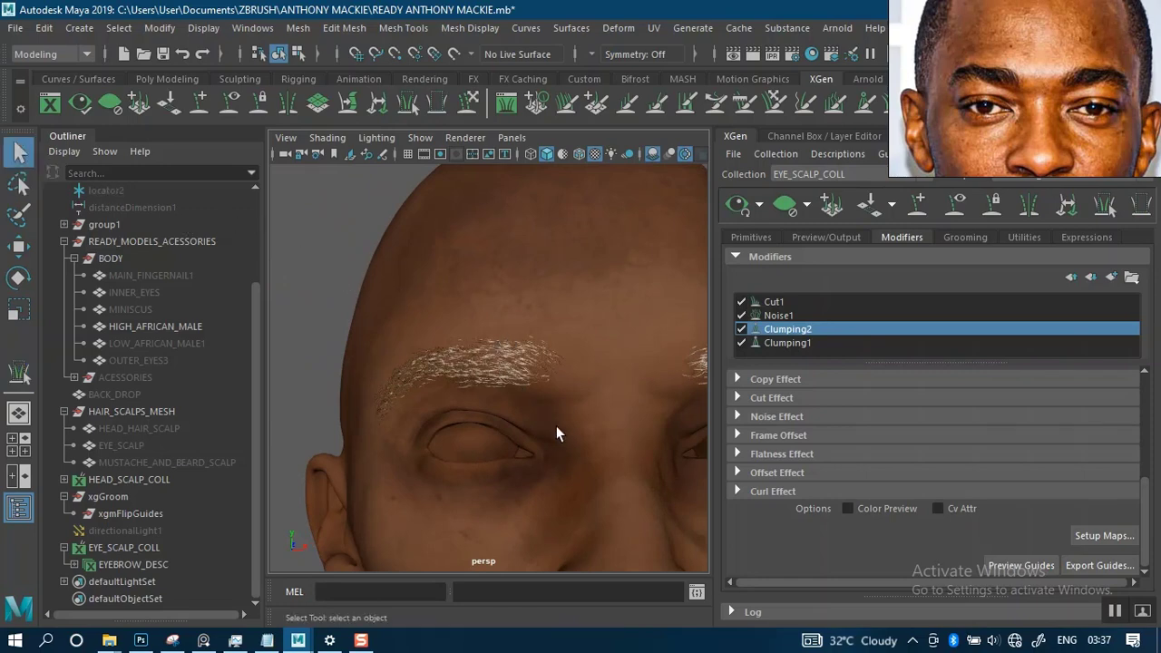
left_click_drag(556, 433, 544, 362, "alt")
right_click_drag(544, 363, 540, 430, "alt")
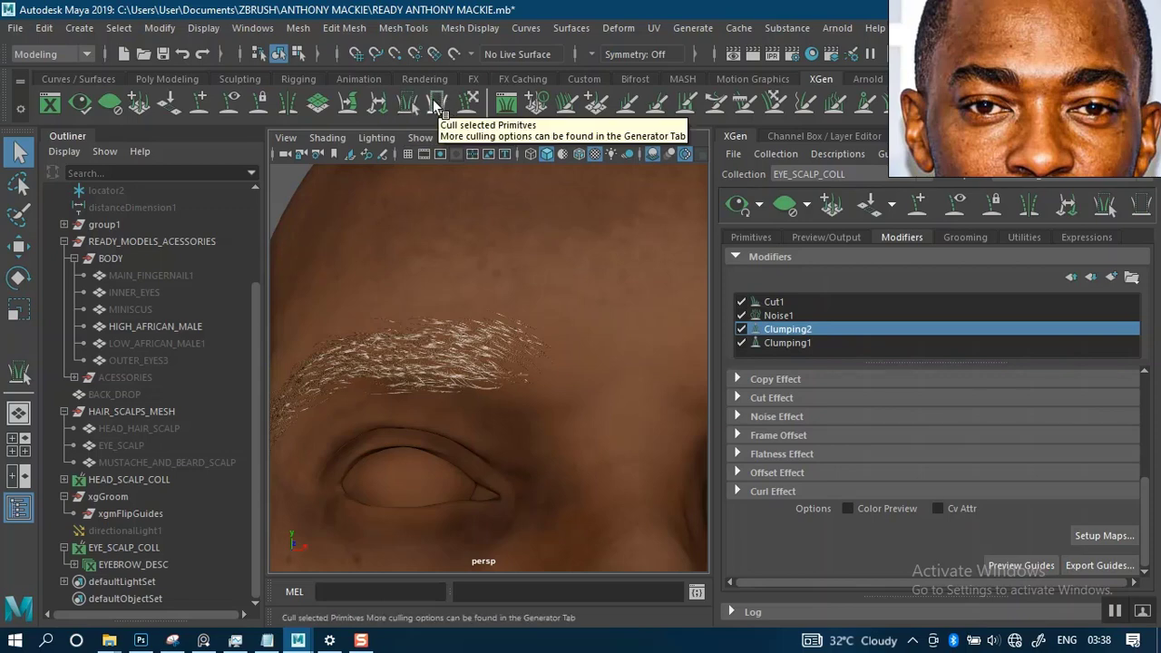
scroll(454, 269, "down", 10)
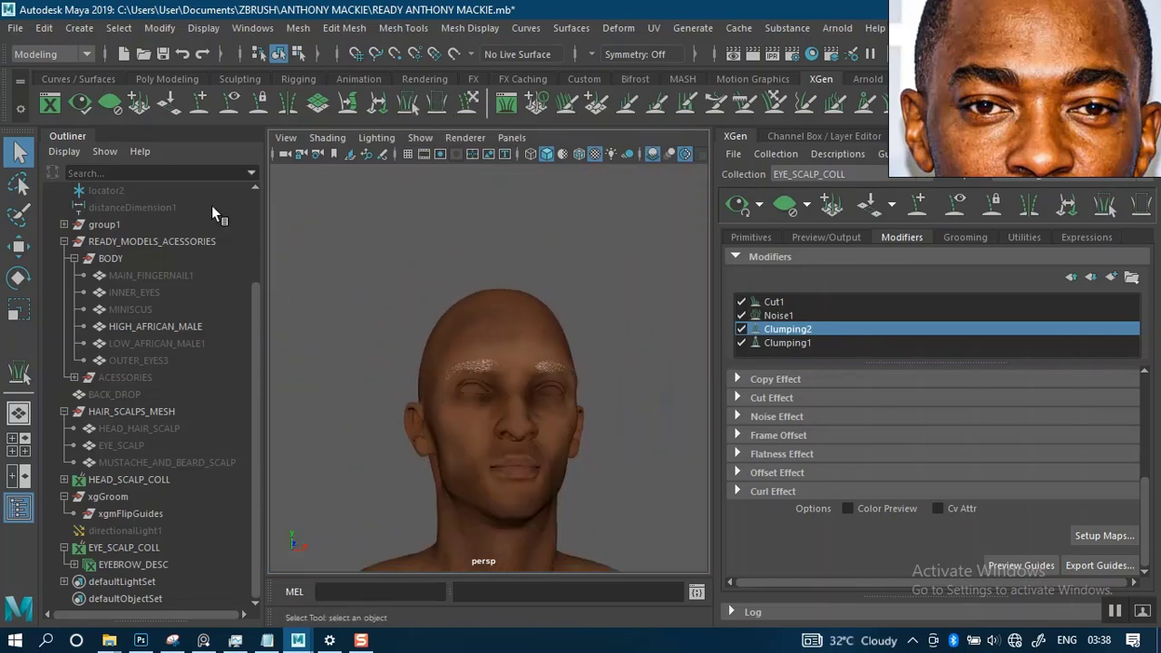
scroll(456, 317, "up", 3)
left_click_drag(456, 317, 459, 289, "alt")
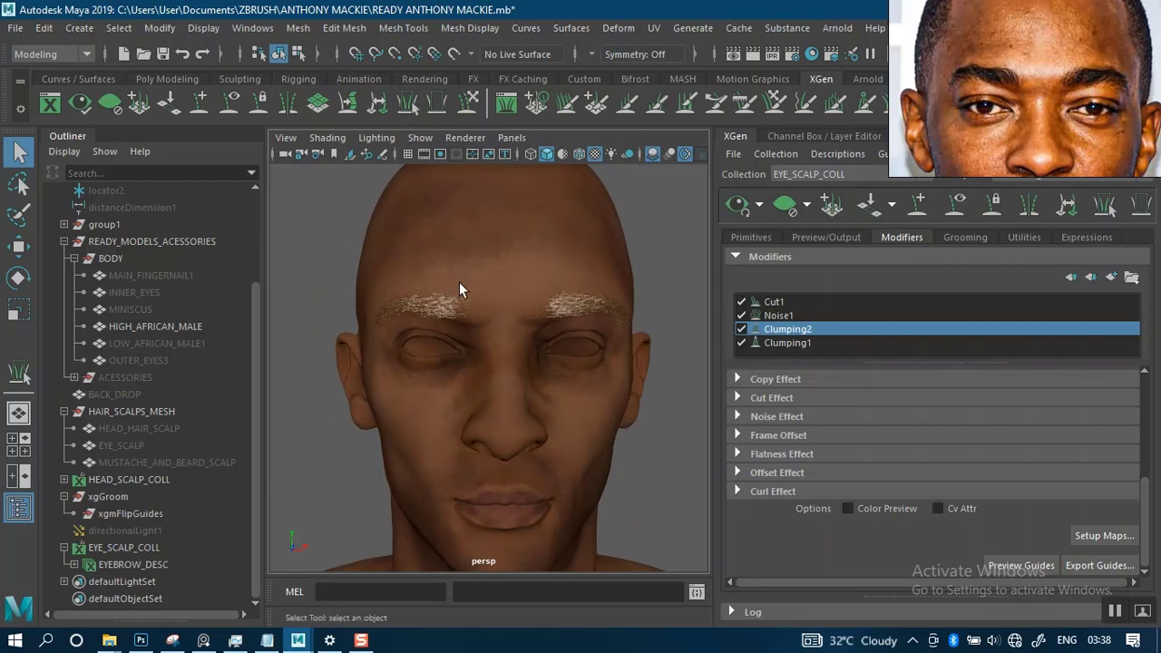
key("ctrl+s")
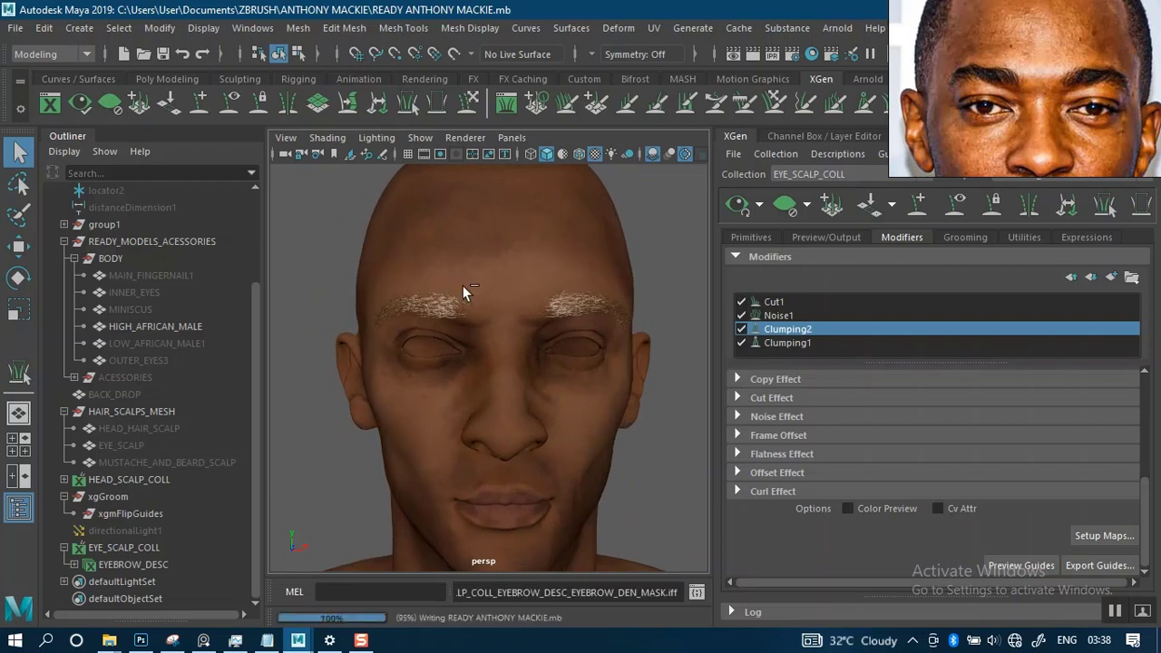